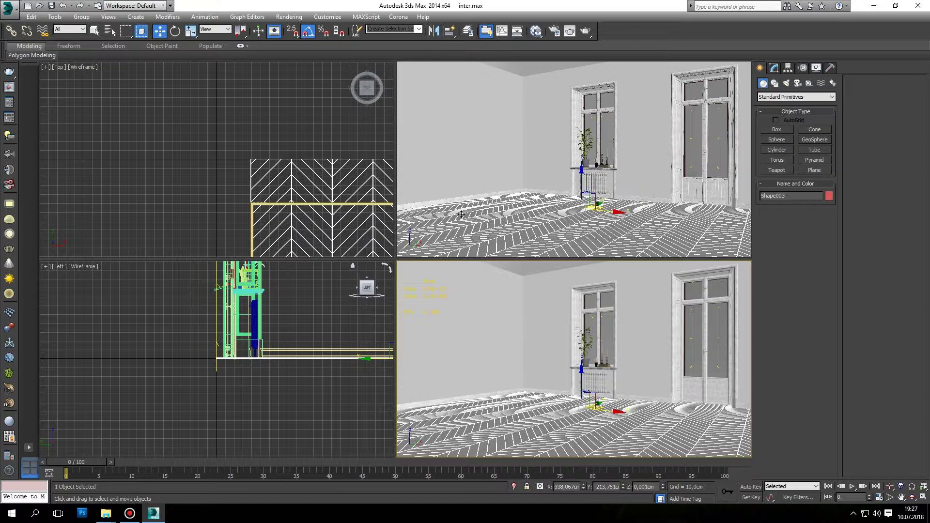
Add a CoronaMtl in the Slate editor and wire a MultiTexture map into its diffuse colour.
key("m")
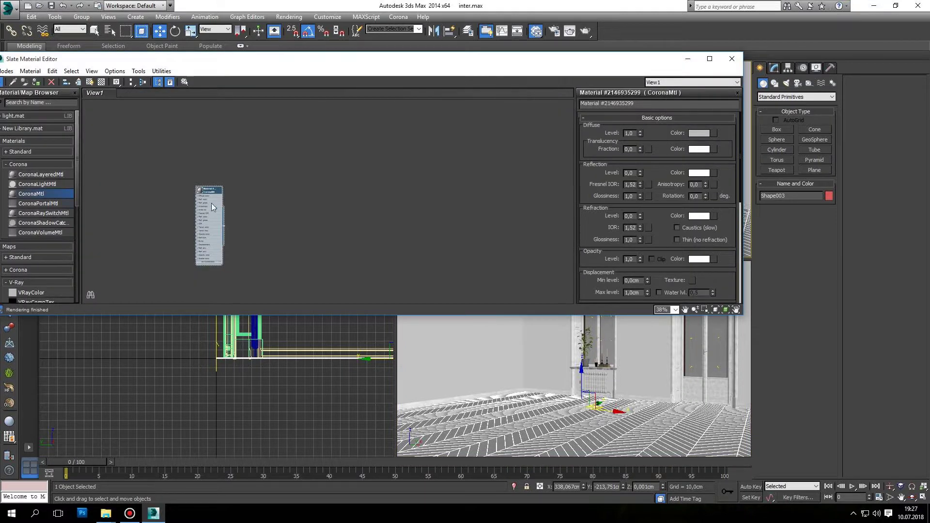
scroll(254, 179, "down", 2)
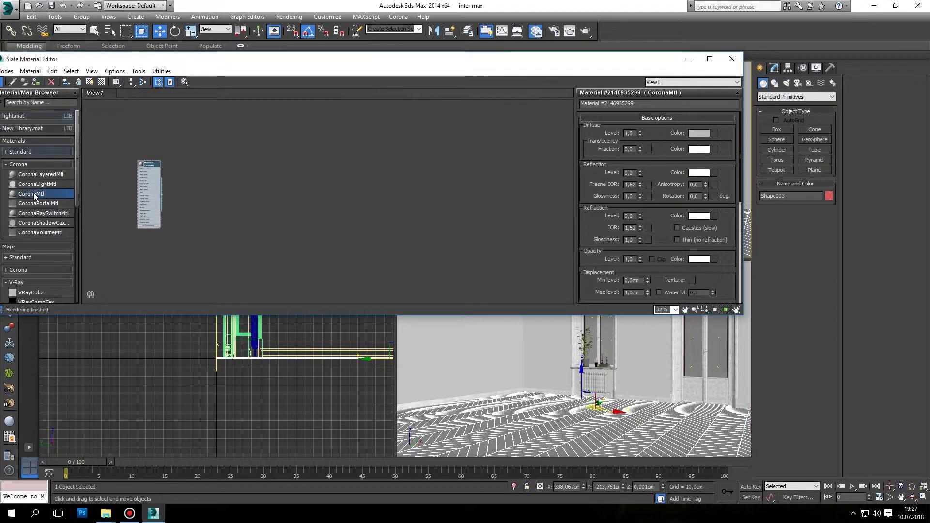
mouse_move(30, 194)
left_mouse_down()
mouse_move(342, 167)
mouse_move(274, 187)
left_mouse_up()
scroll(371, 168, "up", 10)
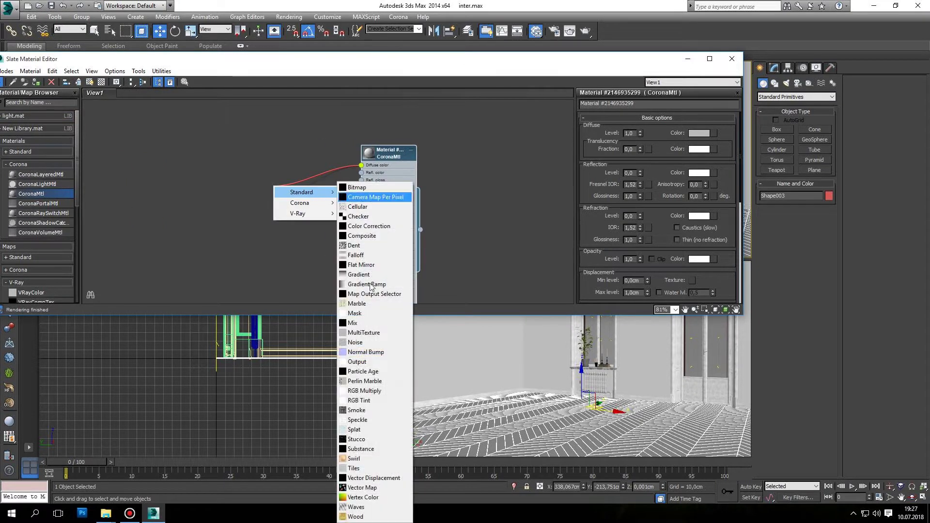
left_click(363, 332)
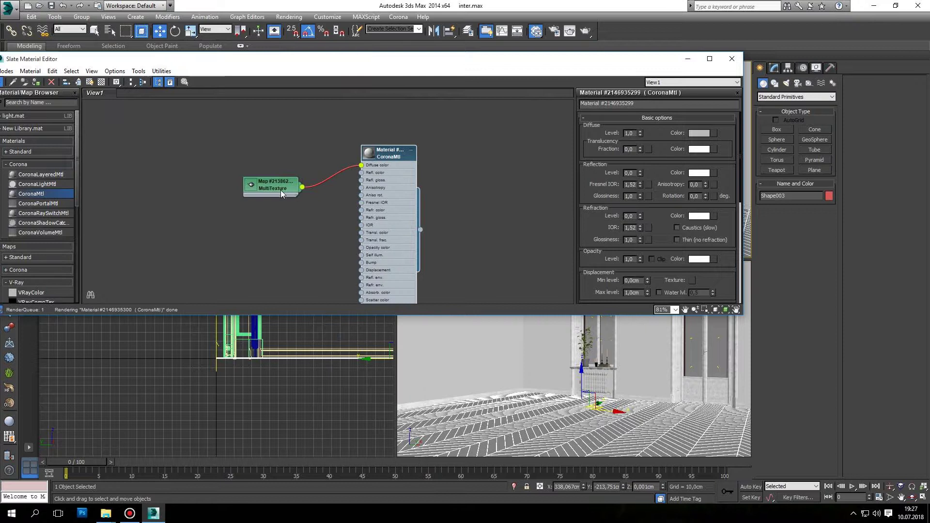
left_click_drag(280, 190, 272, 160)
double_click(272, 160)
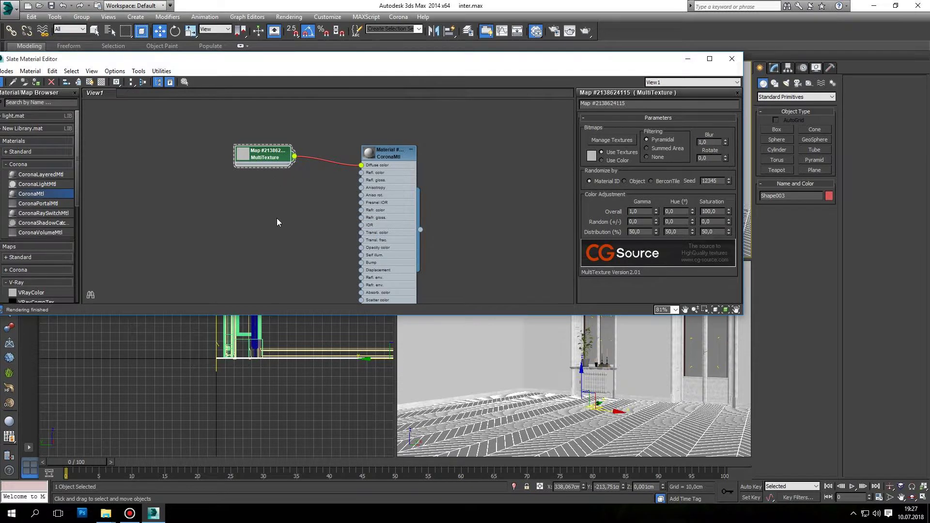
scroll(277, 218, "down", 2)
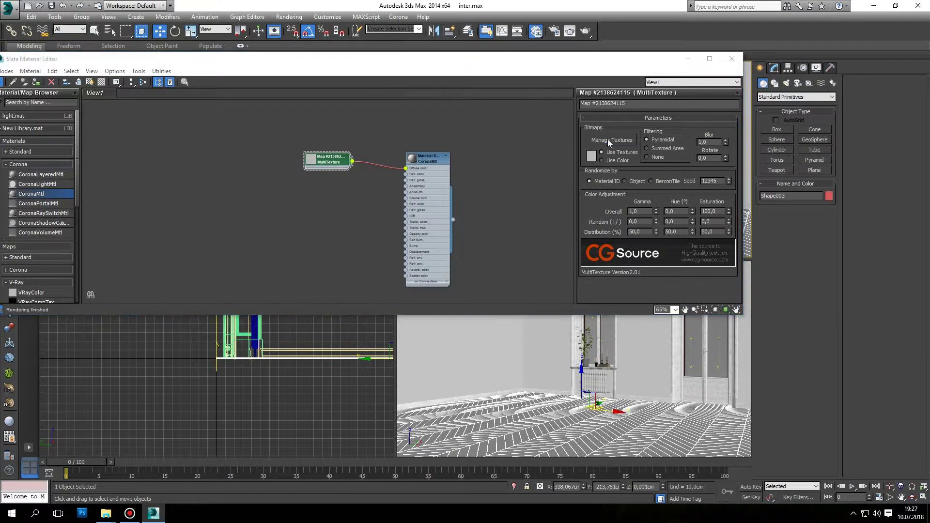
Load the seven color_1584_1–7 wood textures into the MultiTexture map.
left_click(609, 140)
left_click(116, 112)
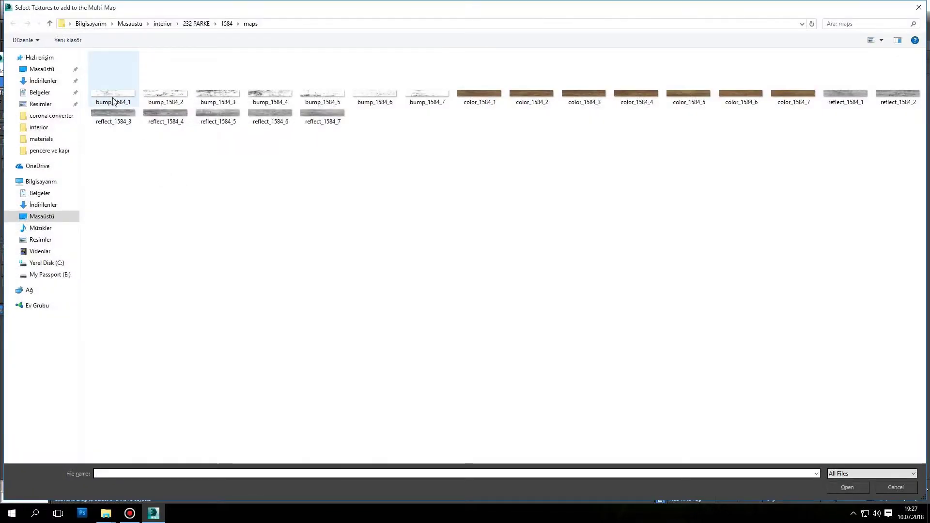
left_click(480, 92)
left_click(794, 95, "shift")
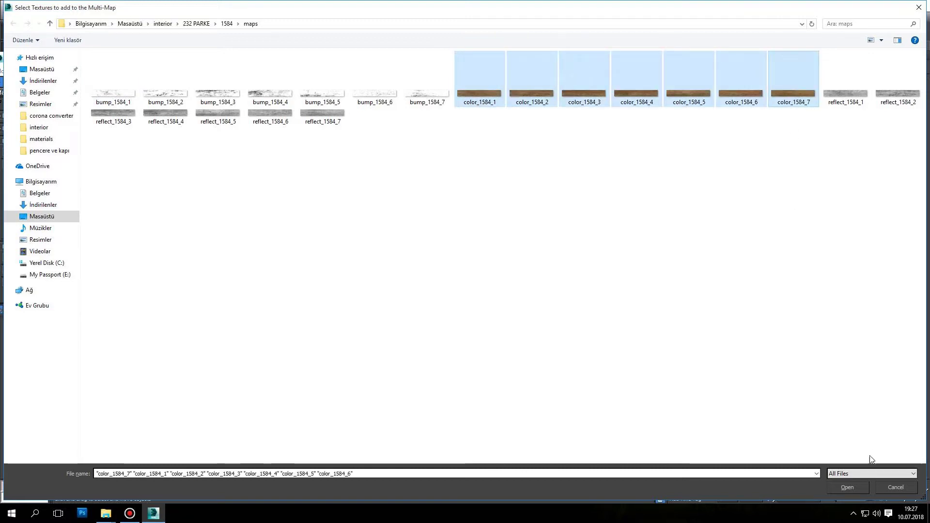
left_click(845, 487)
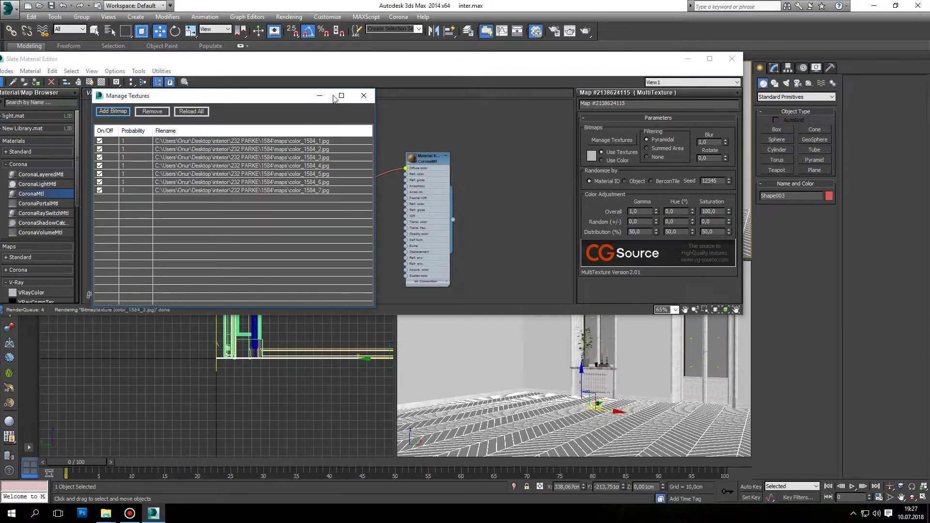
left_click(364, 95)
scroll(345, 141, "down", 3)
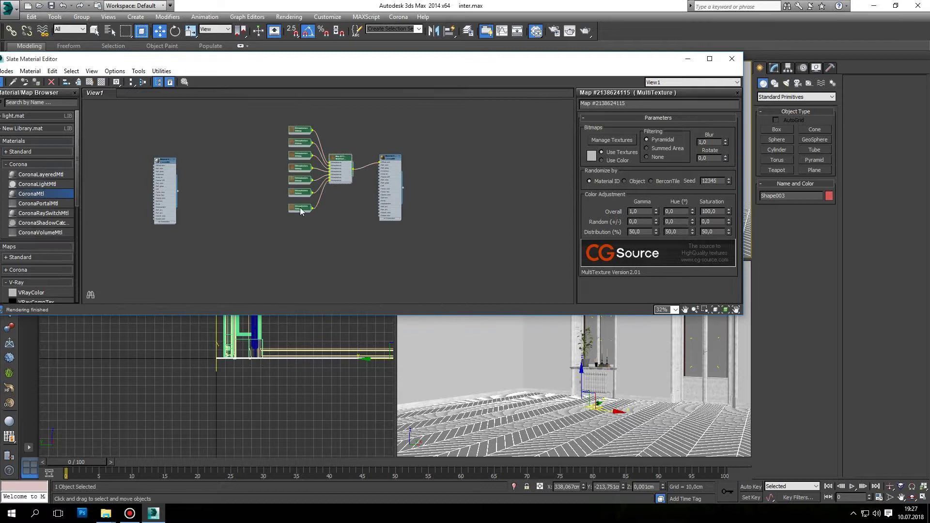
scroll(338, 176, "up", 2)
scroll(385, 209, "up", 3)
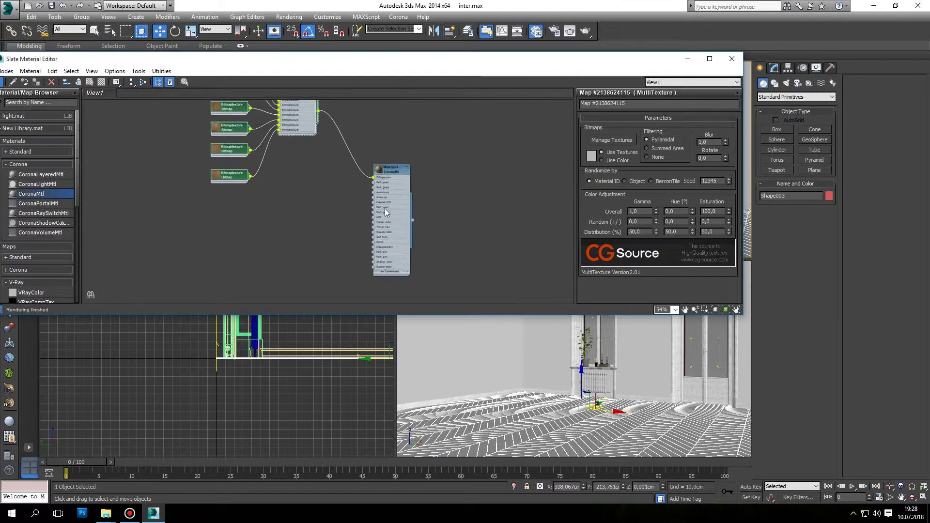
scroll(385, 209, "up", 2)
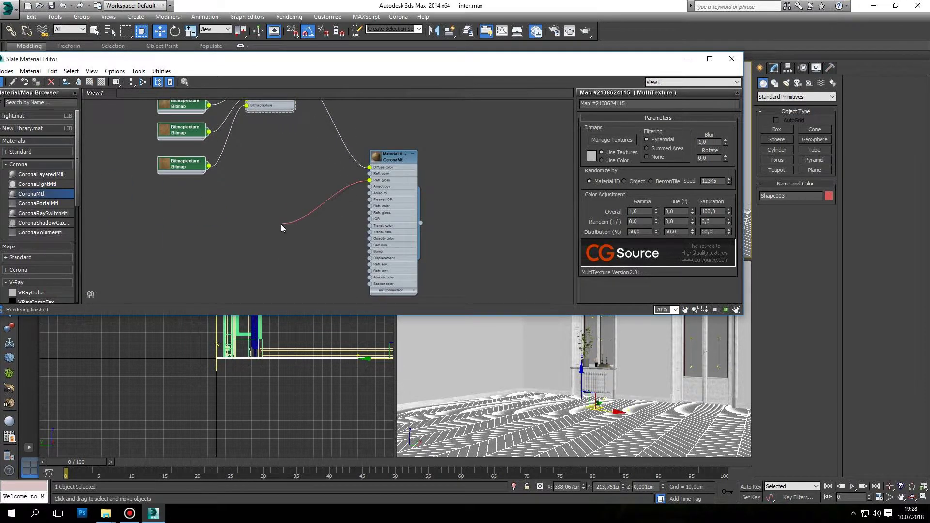
left_click_drag(282, 228, 282, 224)
left_click(380, 188)
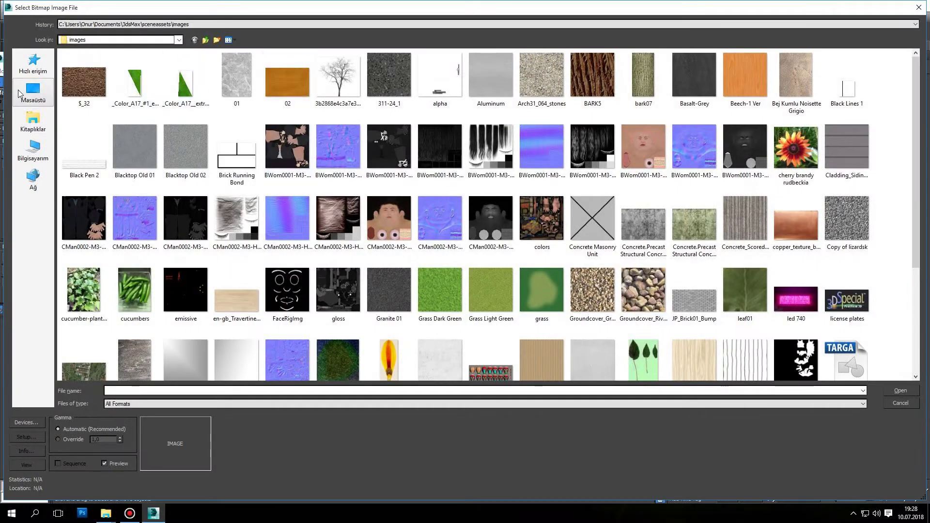
left_click(19, 93)
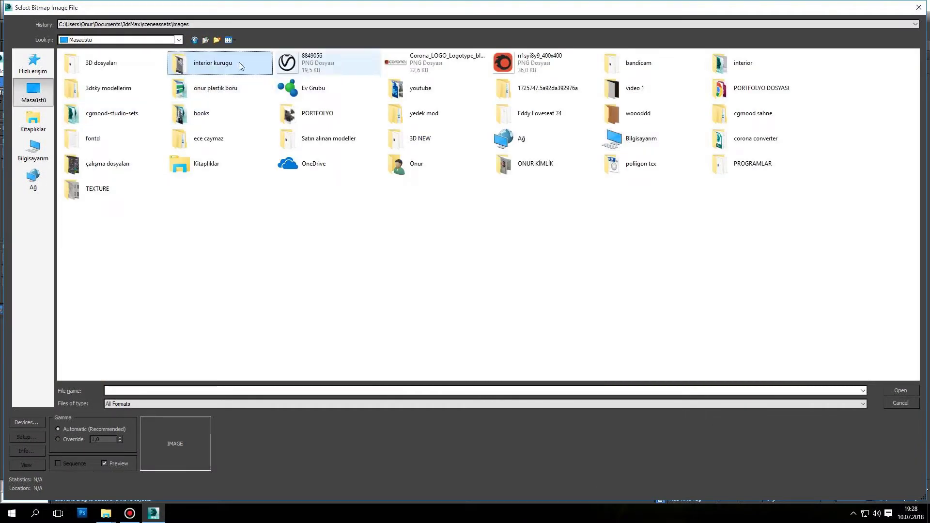
double_click(741, 63)
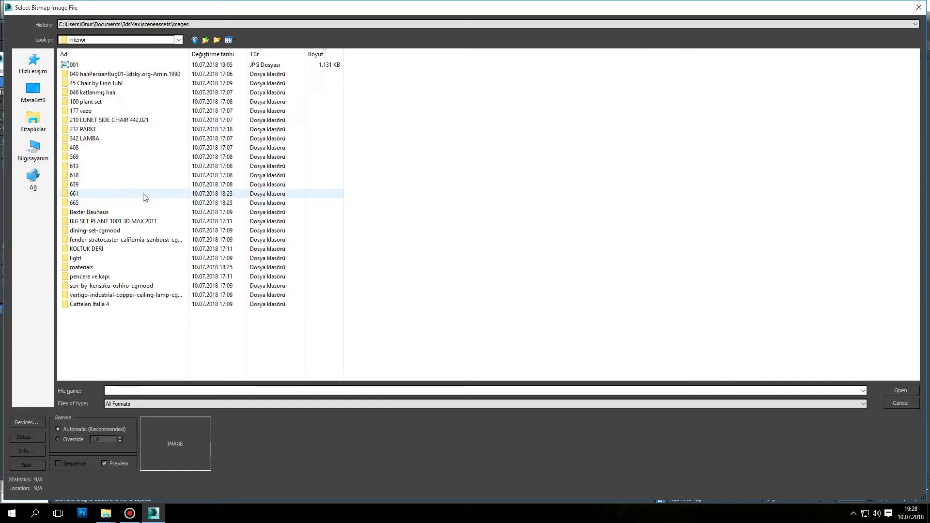
double_click(80, 130)
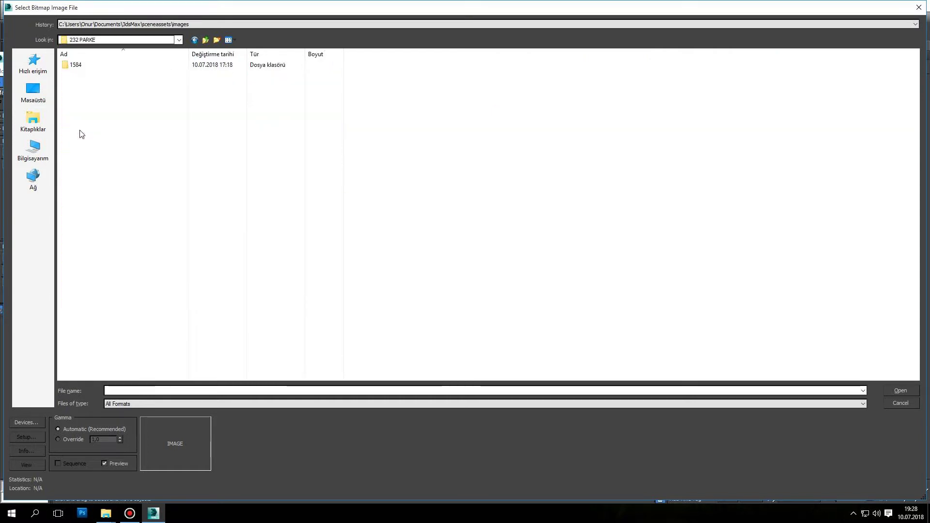
double_click(169, 64)
double_click(88, 79)
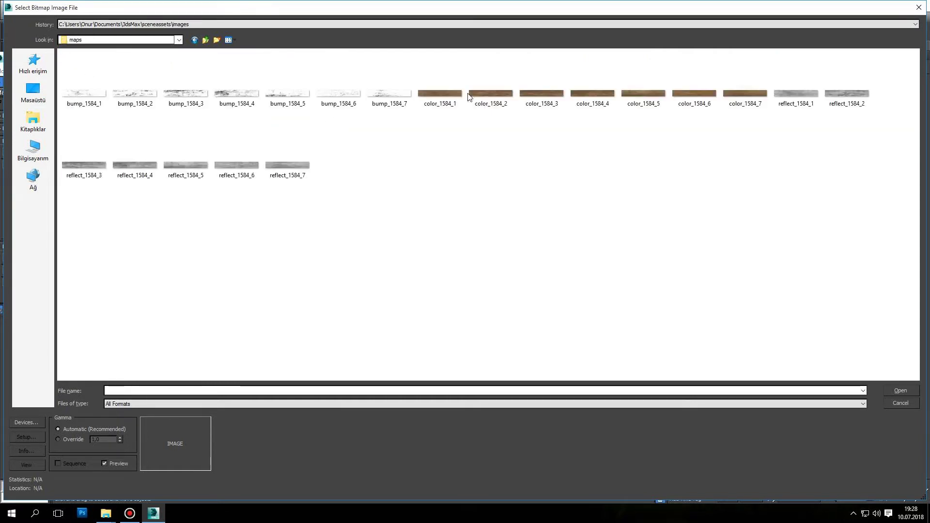
left_click(814, 99)
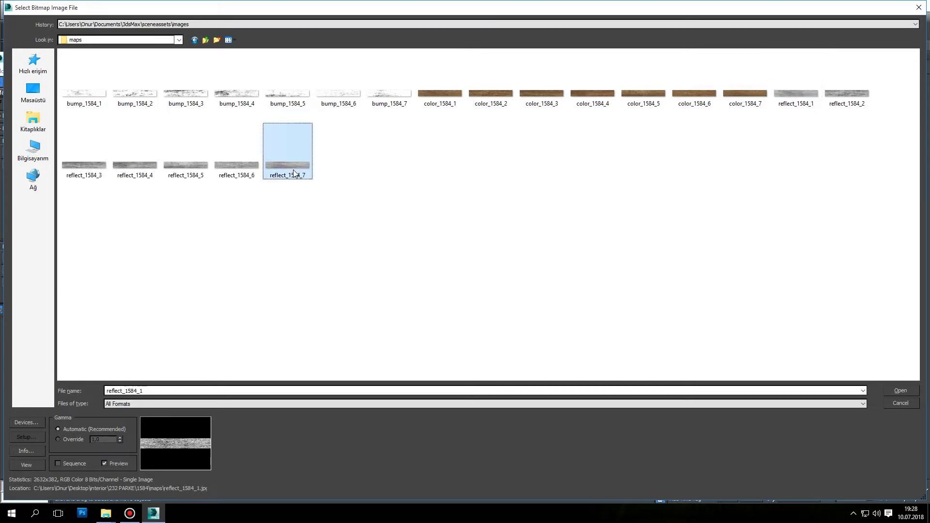
left_click(305, 166)
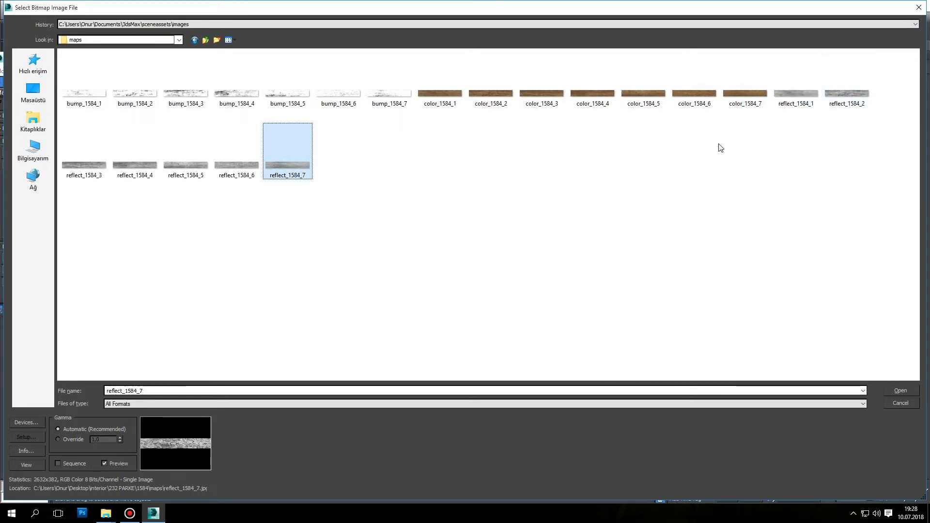
left_click(796, 101)
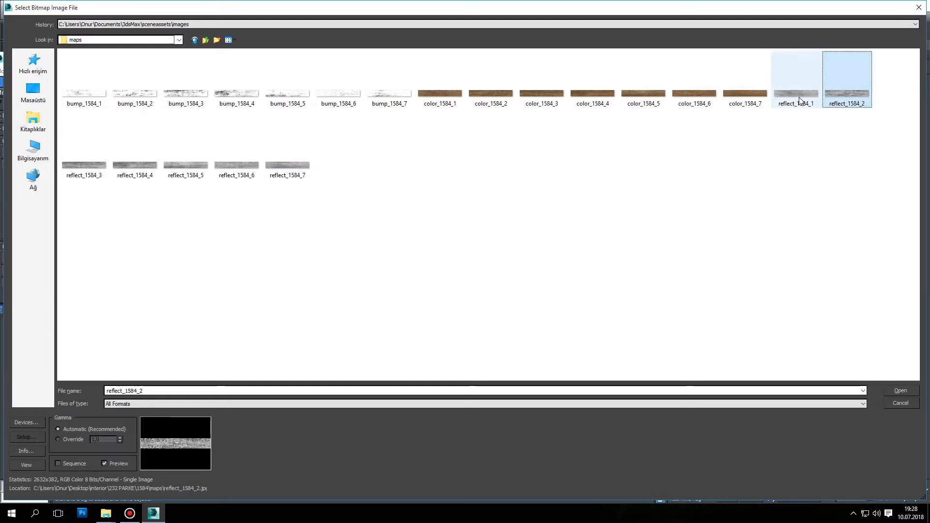
left_click(288, 167)
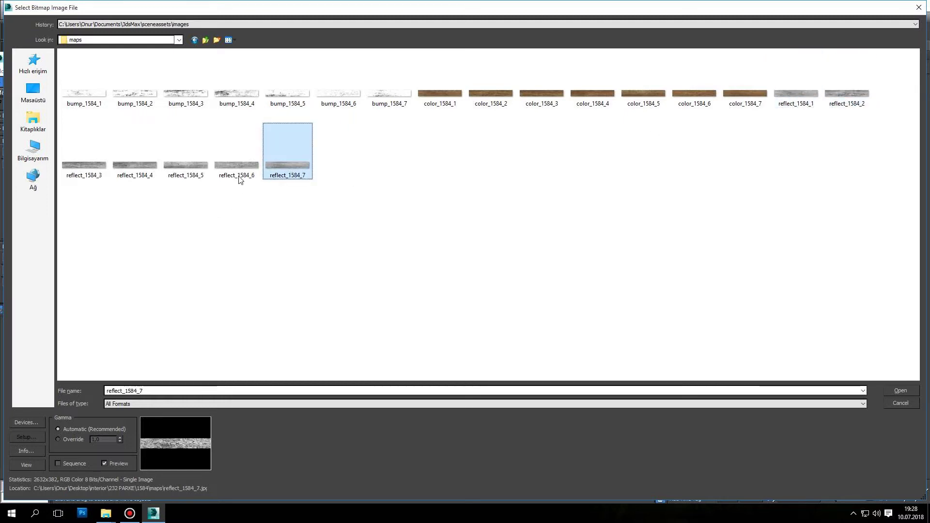
left_click(803, 104)
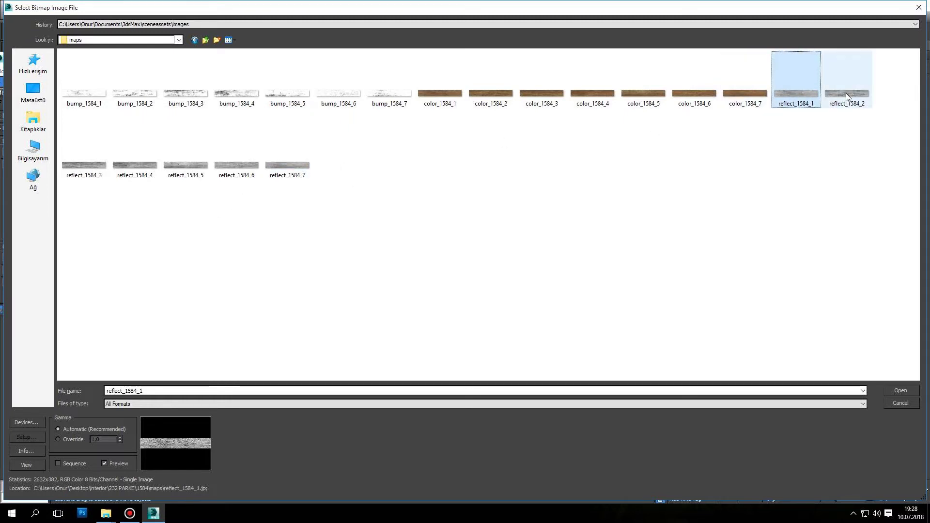
left_click(845, 96)
left_click(782, 99)
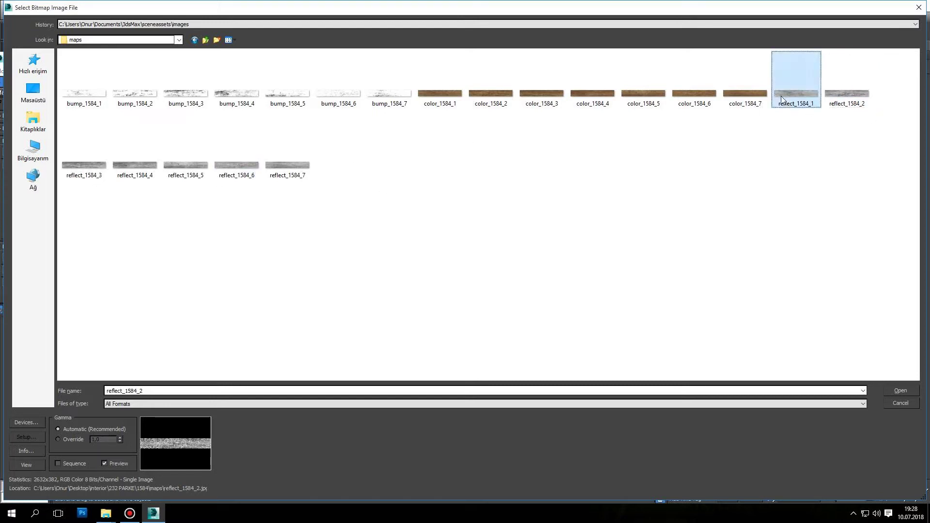
left_click(895, 402)
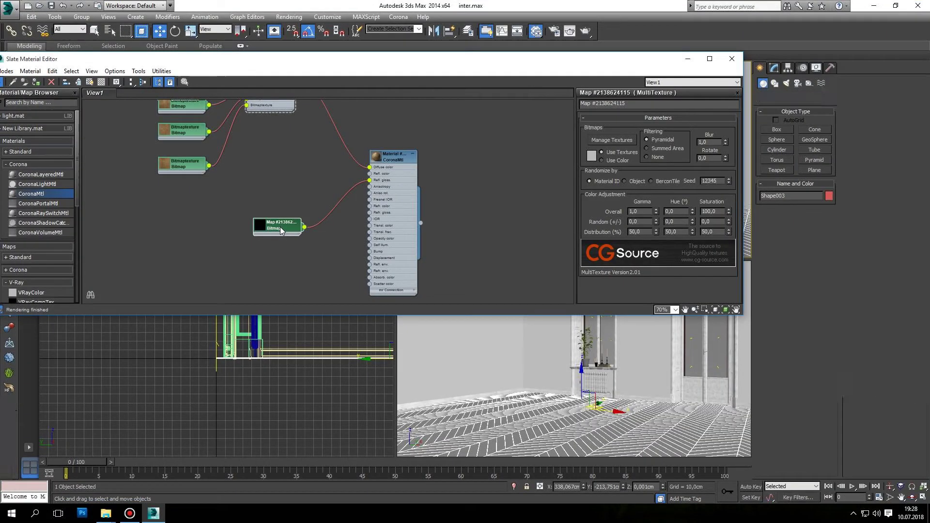
key("Delete")
scroll(368, 182, "up", 3)
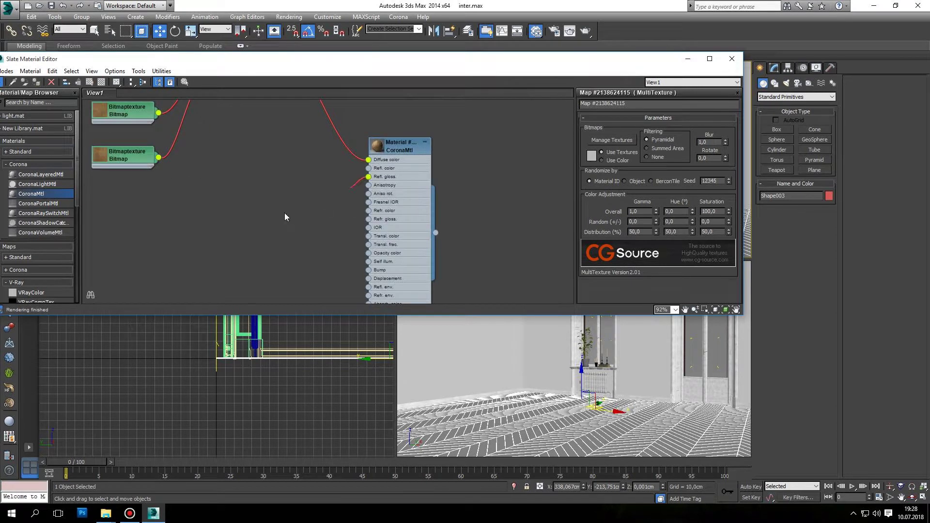
Wire a MultiTexture map to reflection glossiness and load reflect_1584_1–7 into it.
left_click_drag(284, 217, 258, 228)
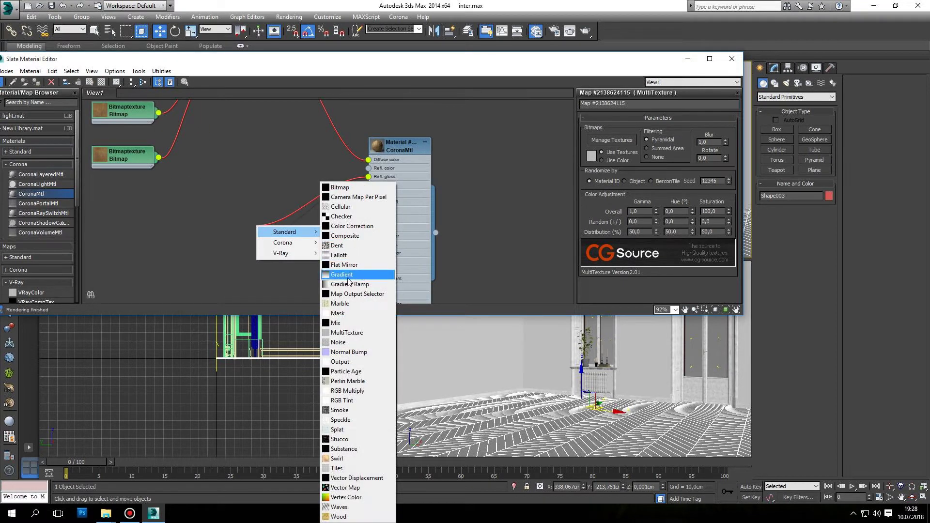
left_click(346, 332)
left_click(259, 221)
left_click(594, 141)
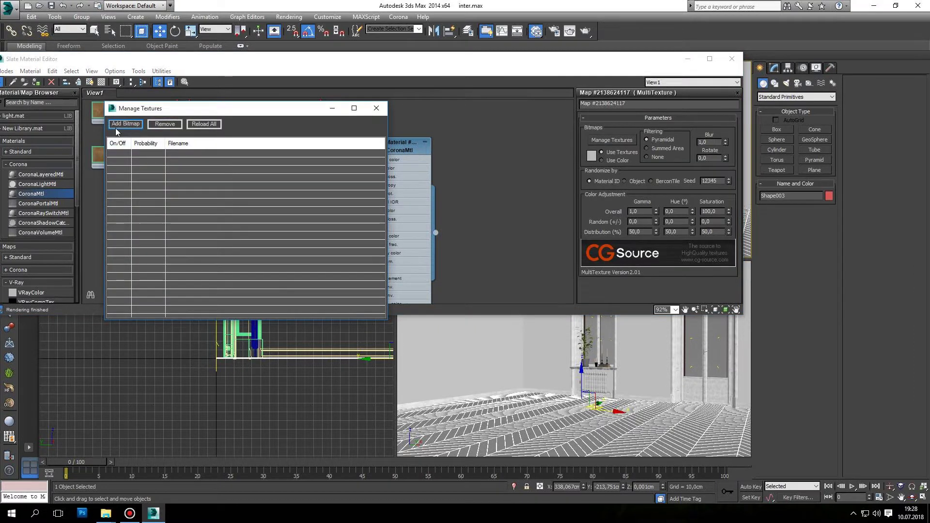
left_click(125, 129)
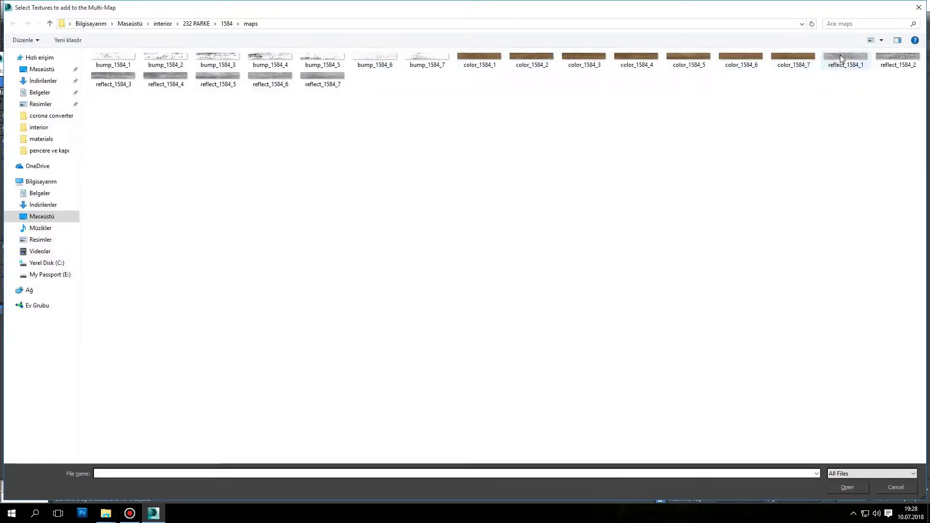
left_click(842, 54)
left_click(318, 81, "shift")
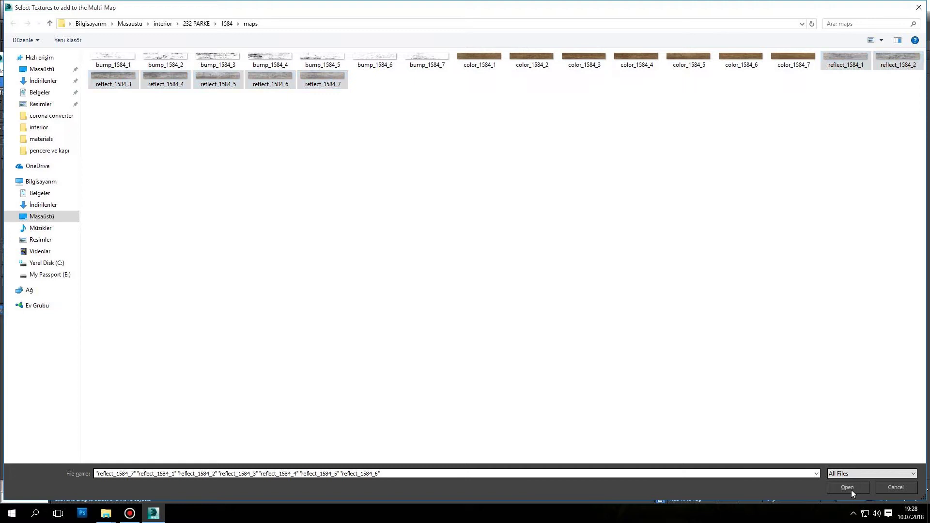
left_click(847, 488)
Try a Bitmap on the Bump input, cancel the file browser, and undo the empty node.
middle_click_drag(338, 224, 371, 205)
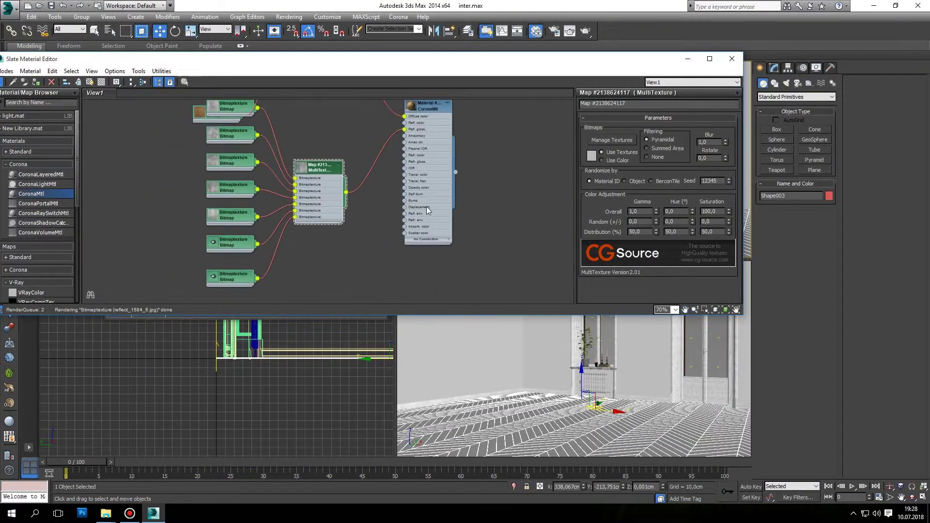
scroll(412, 184, "up", 1)
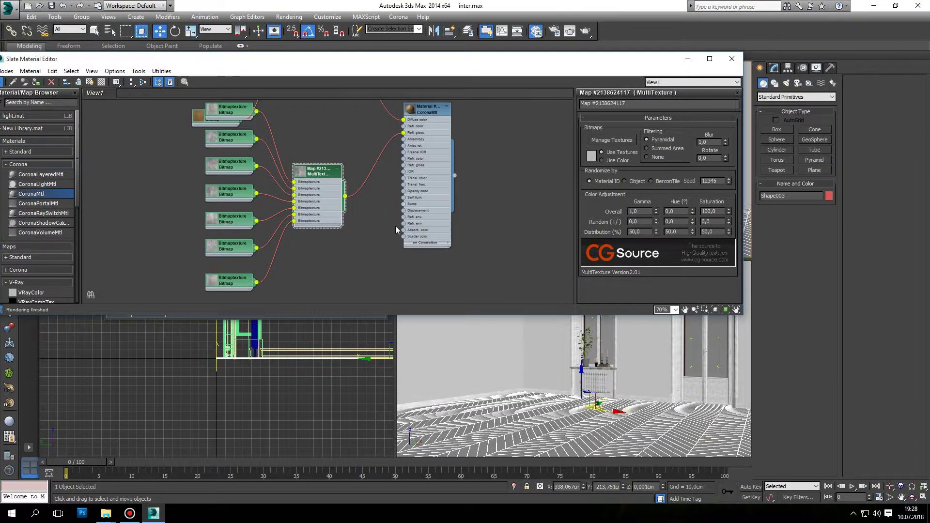
left_click_drag(404, 204, 347, 287)
left_click(449, 188)
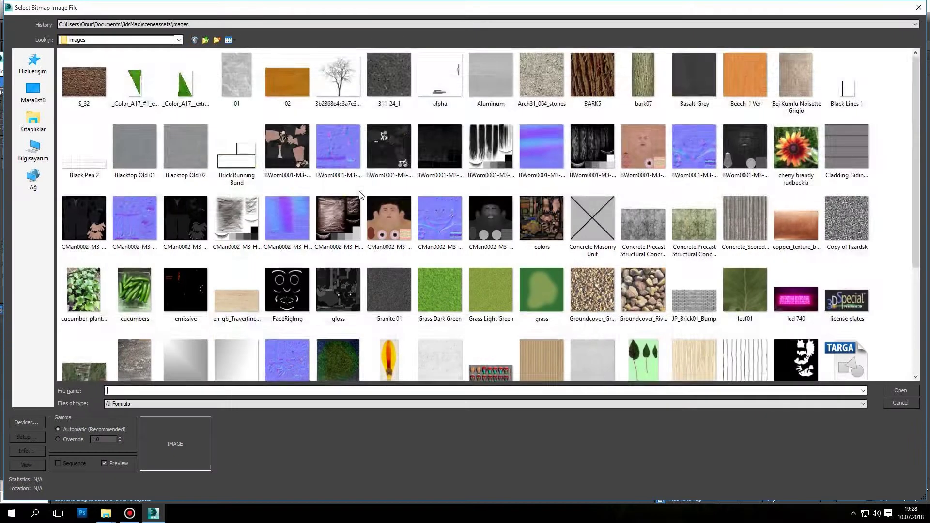
scroll(435, 218, "down", 3)
left_click(33, 92)
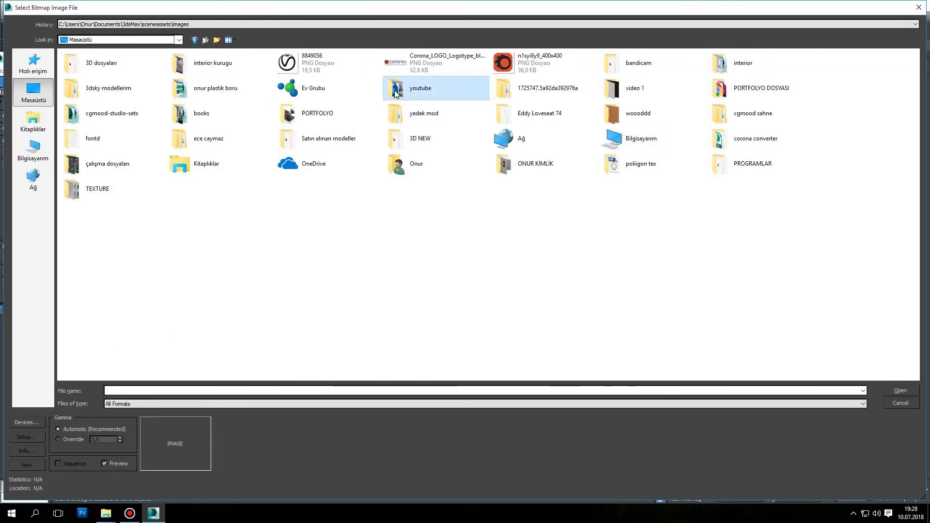
left_click(919, 7)
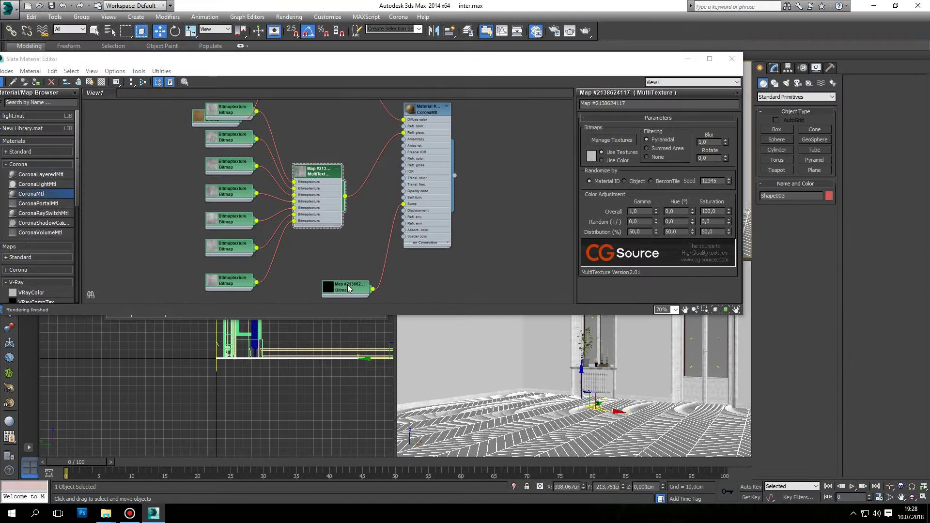
key("ctrl+z")
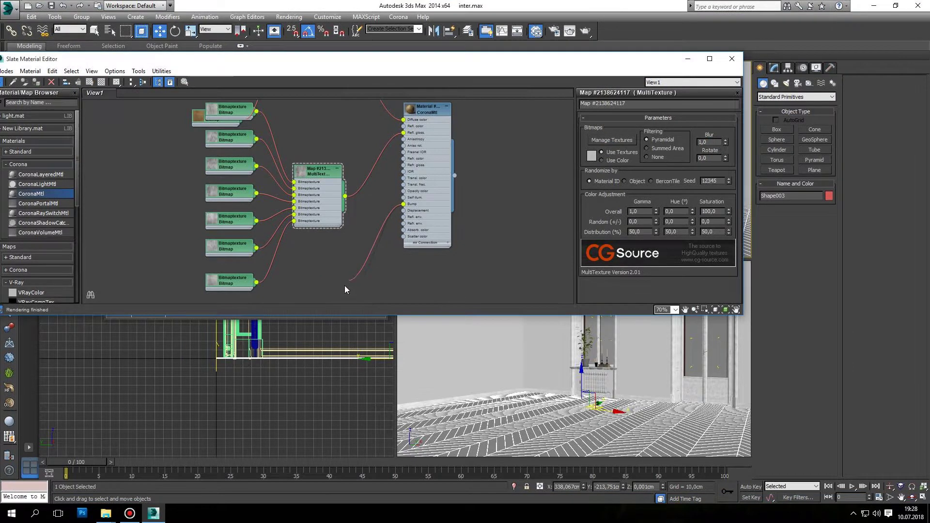
Connect a new MultiTexture map to the material's Bump input and move it lower in the graph.
left_click_drag(344, 289, 344, 289)
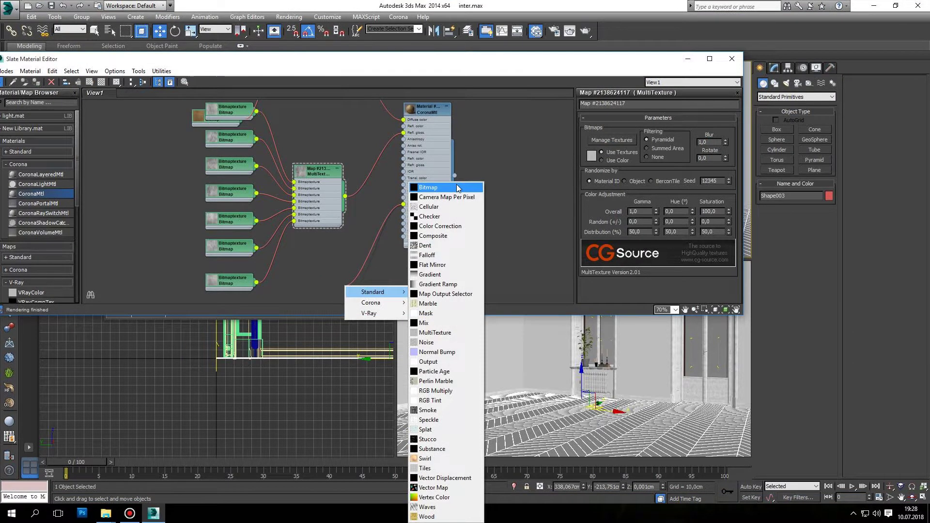
left_click(435, 333)
scroll(402, 198, "down", 1)
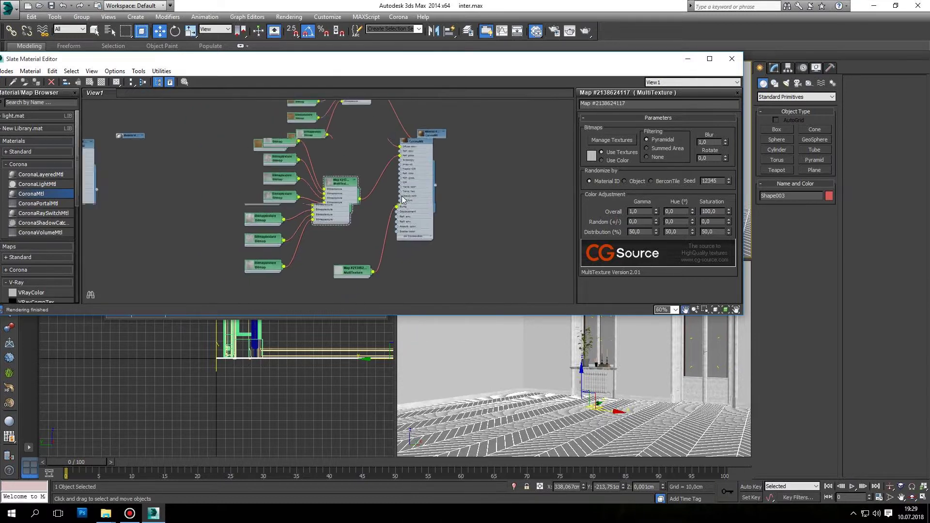
scroll(402, 199, "down", 4)
left_click_drag(396, 225, 368, 272)
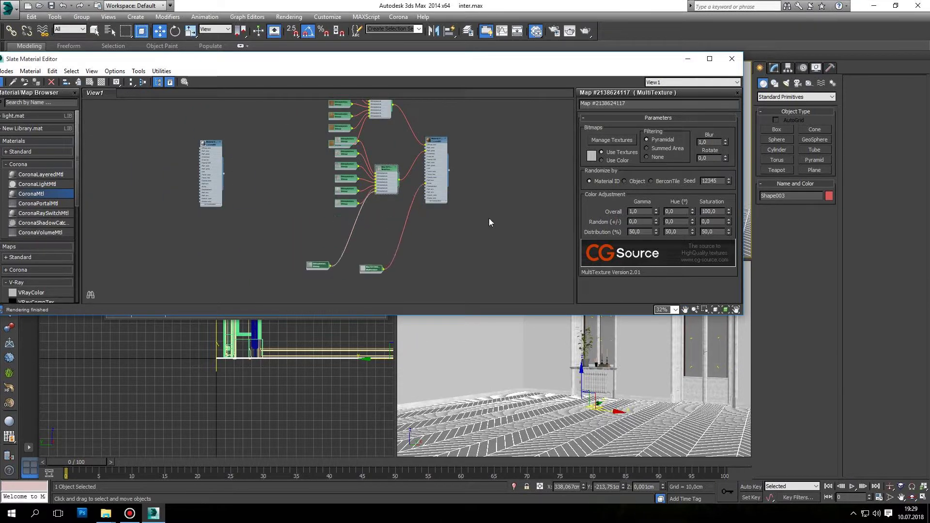
left_click(374, 236)
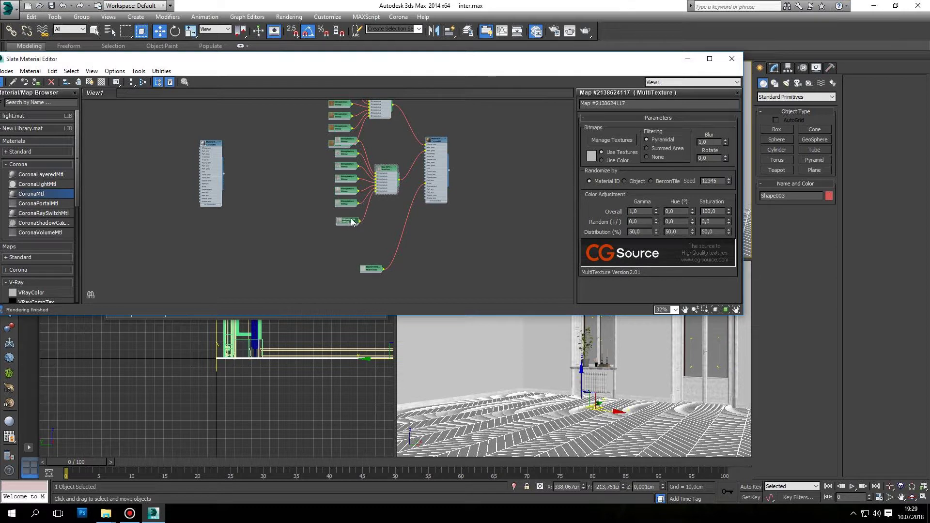
left_click(612, 140)
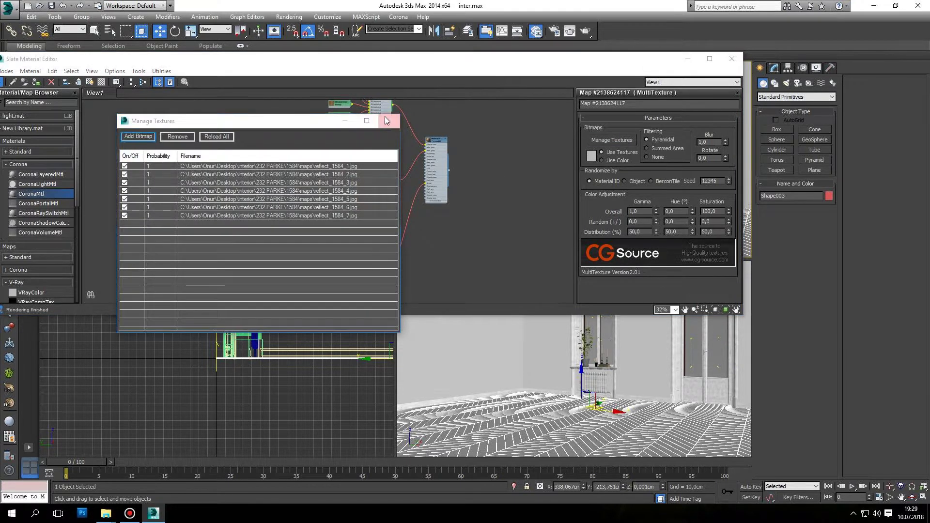
left_click(386, 121)
Fill the bump MultiTexture with the seven bump_1584_1–7 textures.
double_click(370, 271)
left_click(611, 140)
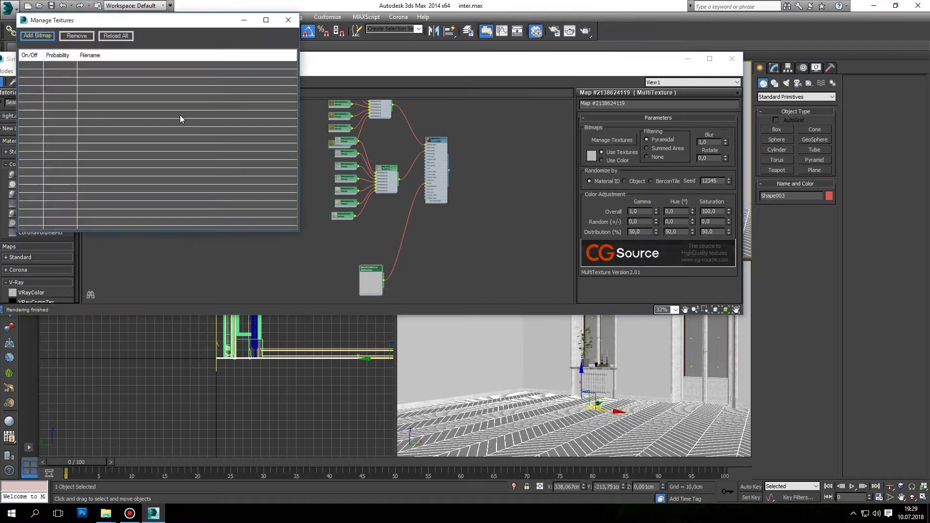
left_click(31, 39)
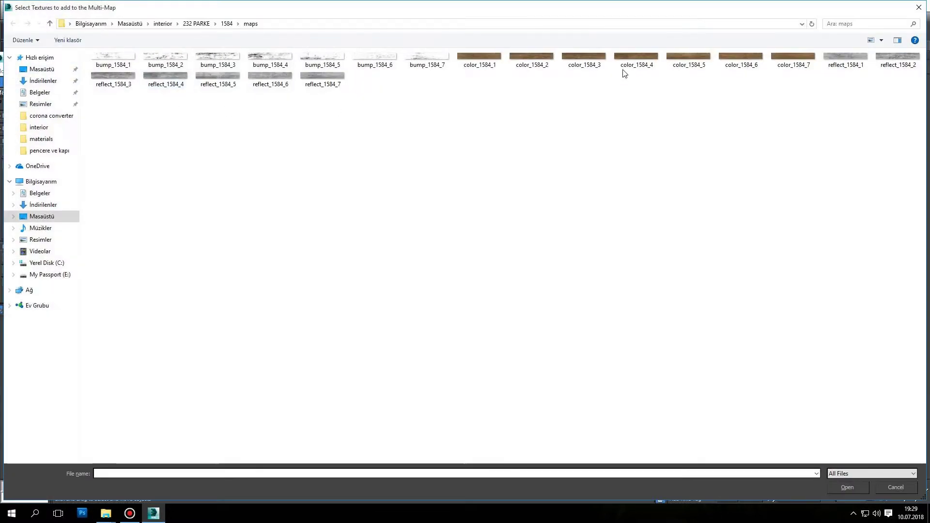
left_click(113, 59)
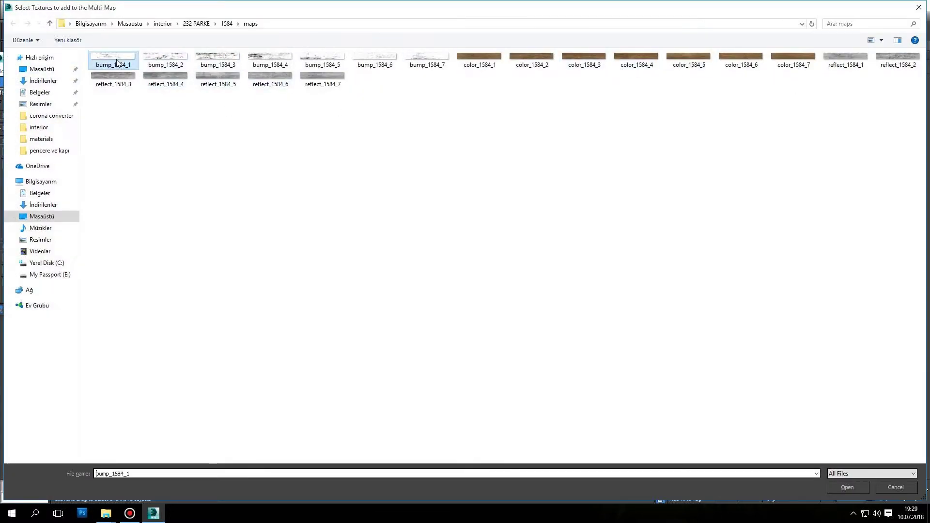
left_click(434, 54, "shift")
left_click(846, 486)
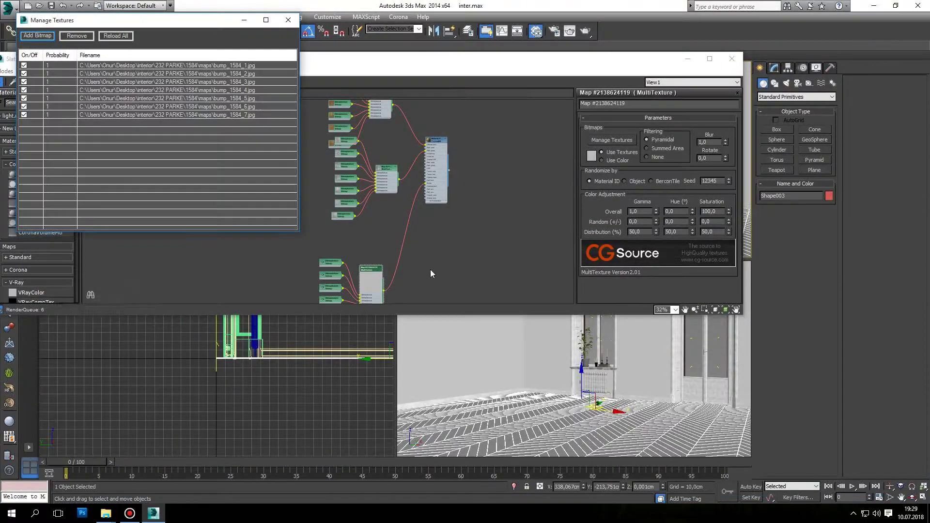
left_click(291, 27)
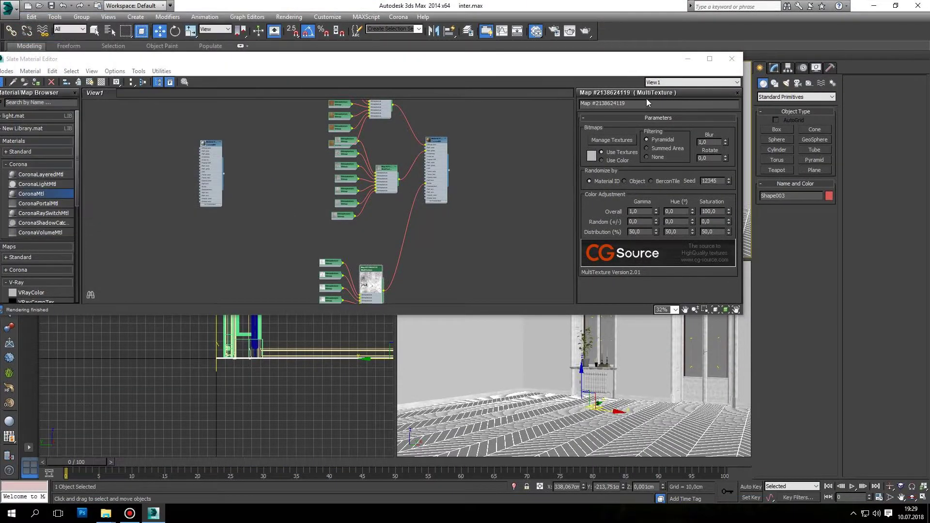
left_click(37, 82)
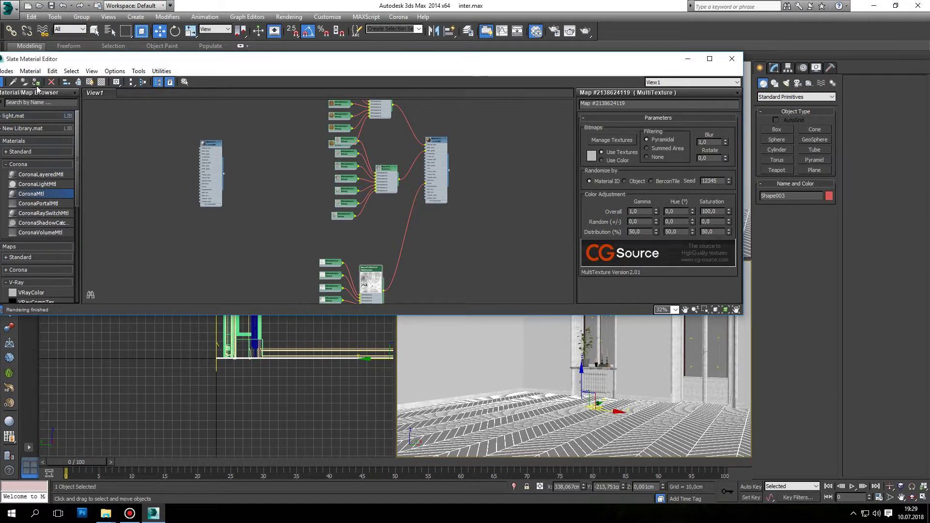
middle_click_drag(383, 170, 381, 195)
Show the parquet MultiTexture shaded in the viewport and run a first test render.
double_click(368, 137)
left_click(90, 82)
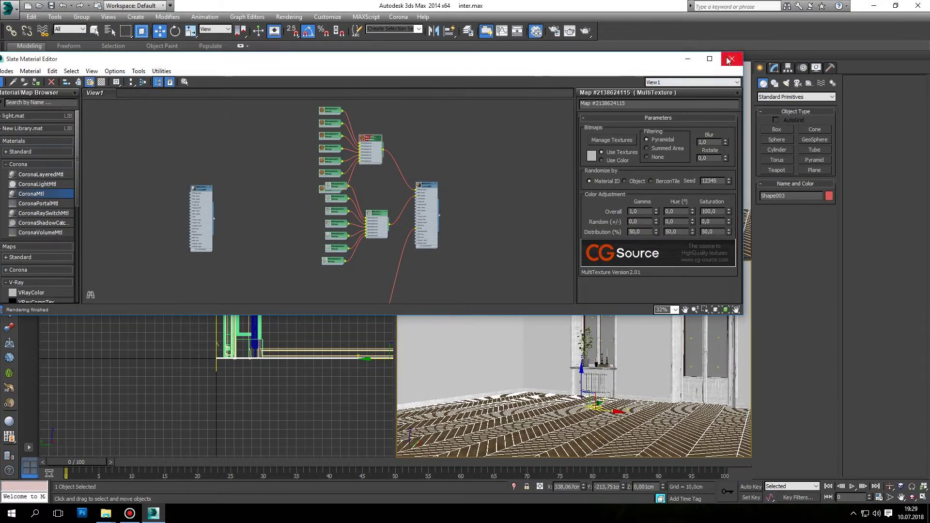
left_click(730, 59)
left_click(593, 33)
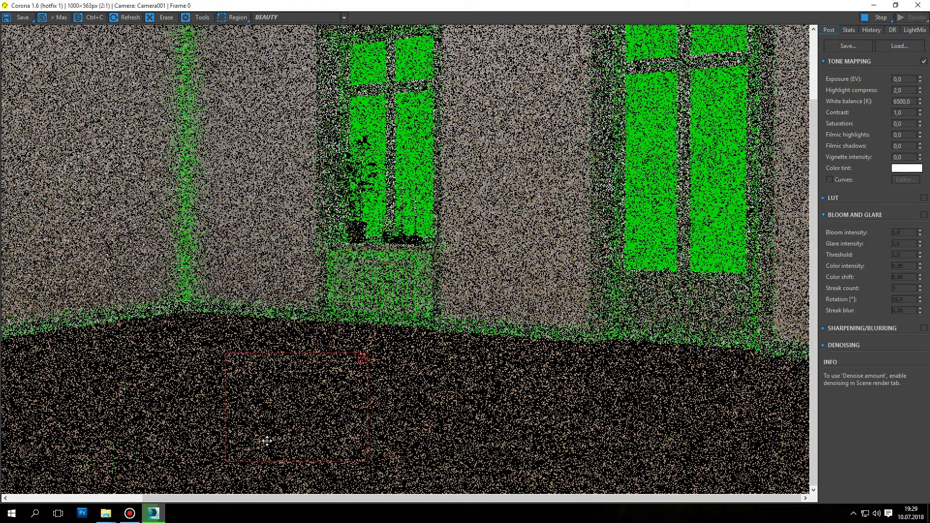
scroll(390, 381, "up", 2)
scroll(308, 388, "down", 1)
scroll(310, 385, "down", 1)
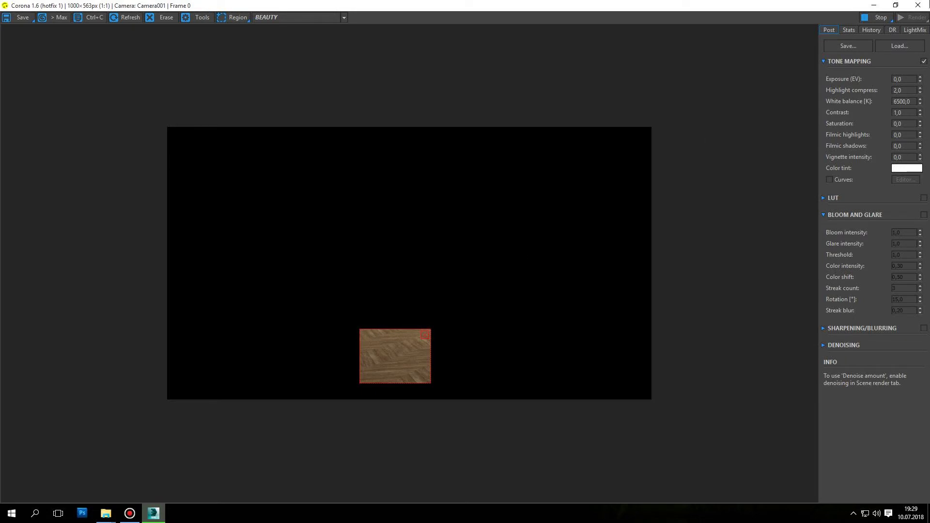
left_click(917, 5)
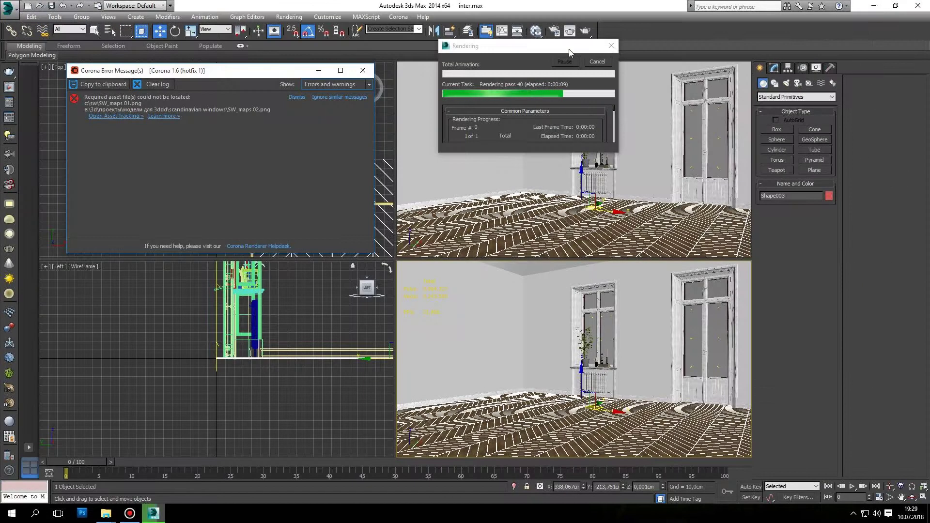
Review the Corona material and re-render the floor region to check the herringbone parquet.
left_click(361, 85)
key("m")
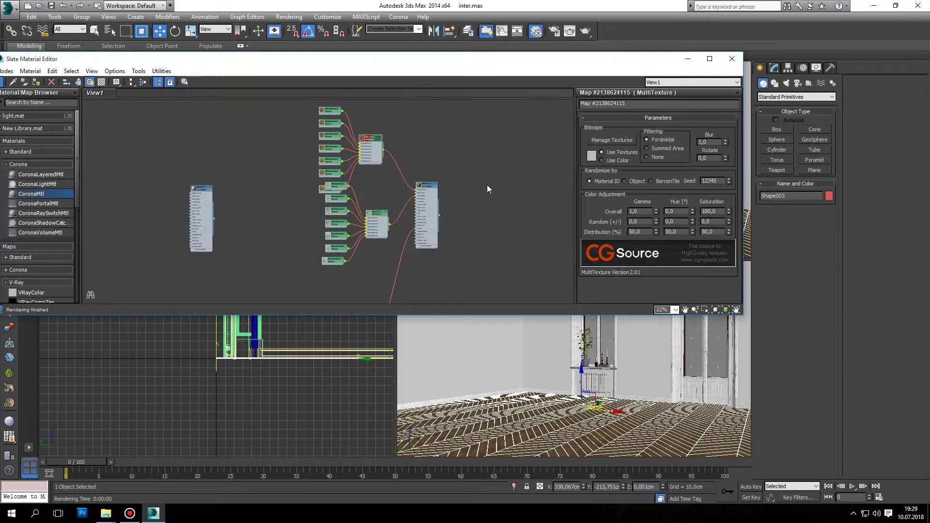
scroll(421, 237, "up", 2)
double_click(418, 222)
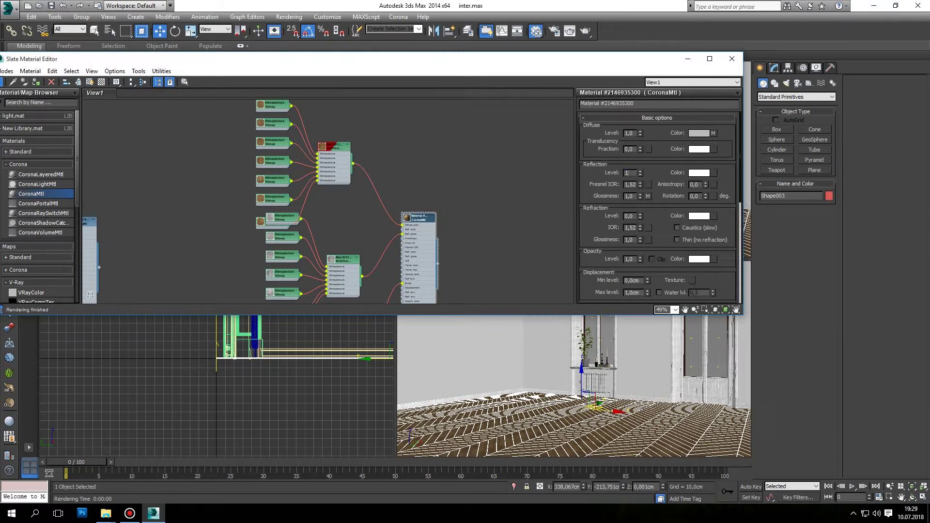
left_click(729, 58)
key("shift+q")
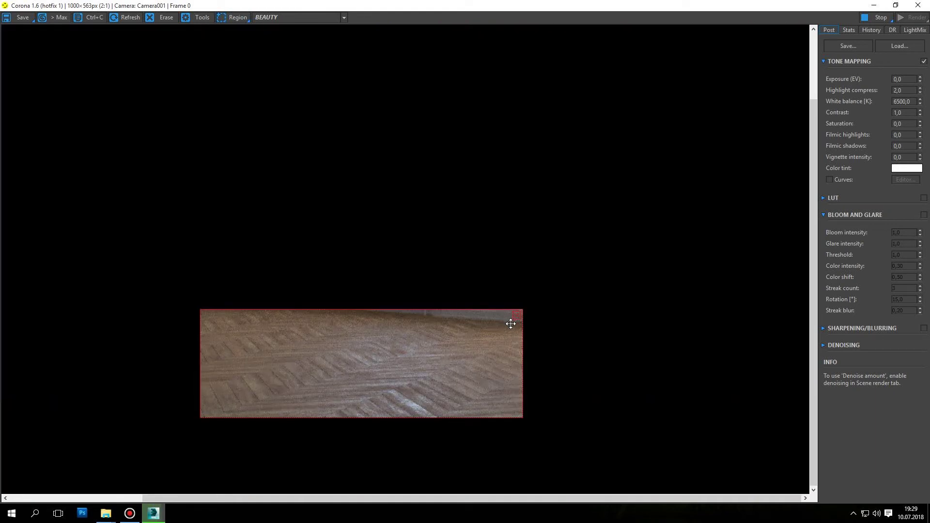
left_click(917, 5)
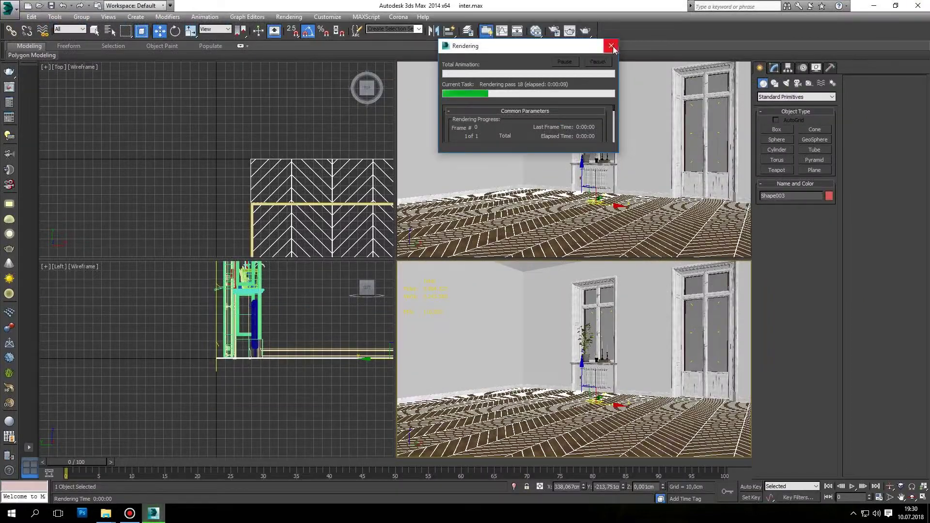
left_click(611, 46)
Bring the Wood white material node into view and show its parameters.
key("m")
scroll(438, 174, "down", 5)
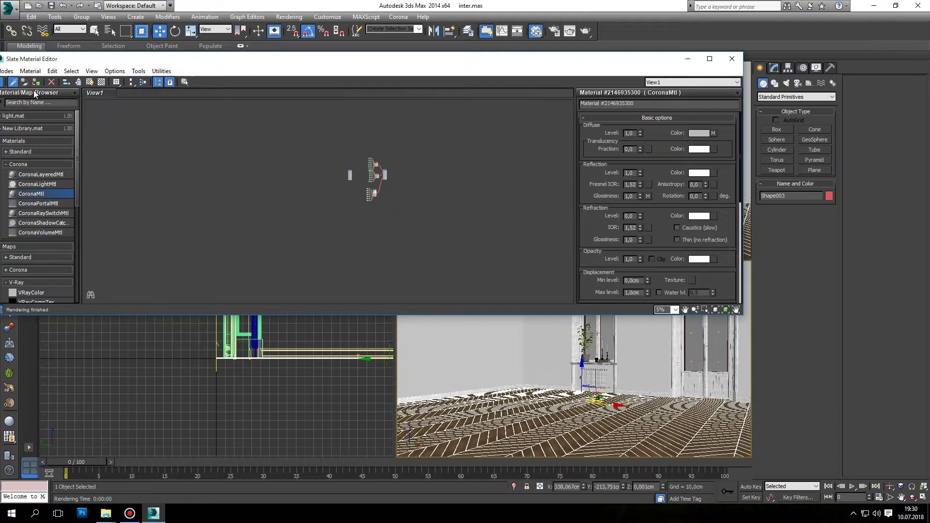
key("q")
scroll(400, 197, "up", 5)
key("w")
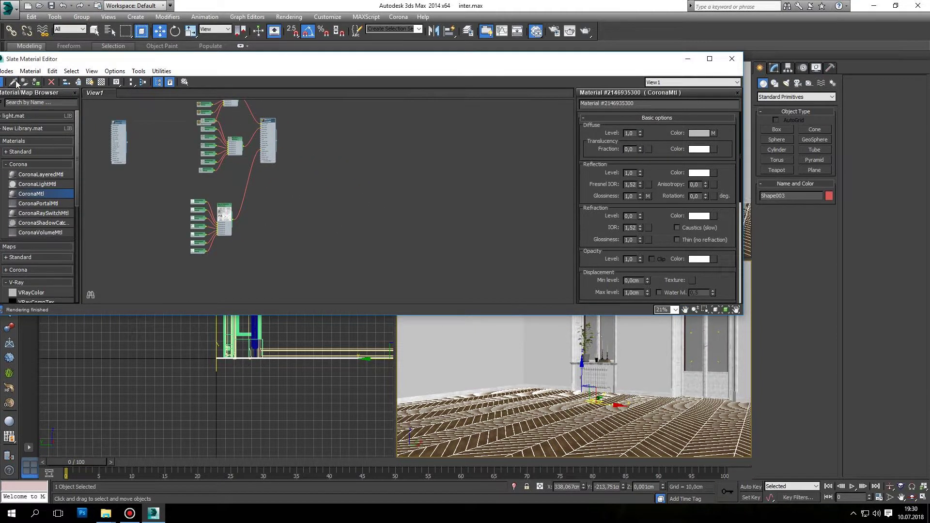
key("q")
key("w")
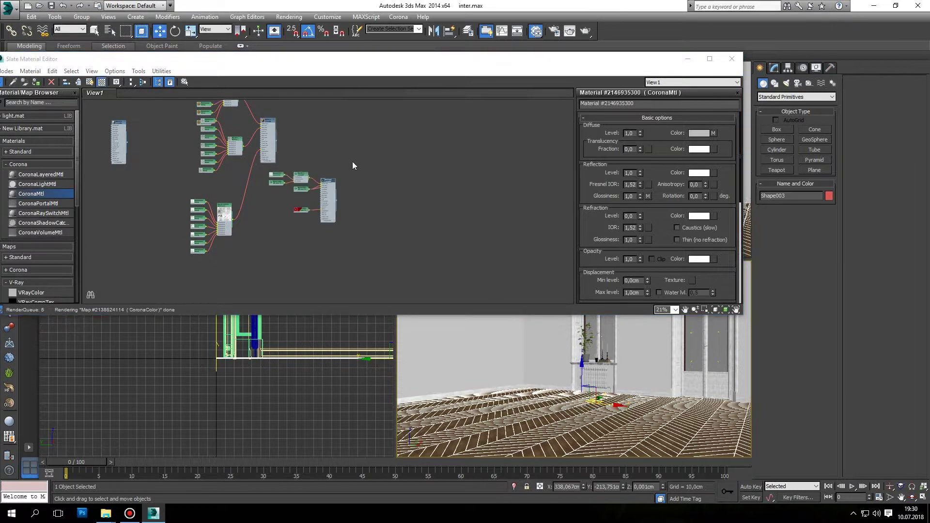
scroll(353, 161, "up", 4)
middle_click_drag(349, 194, 403, 229)
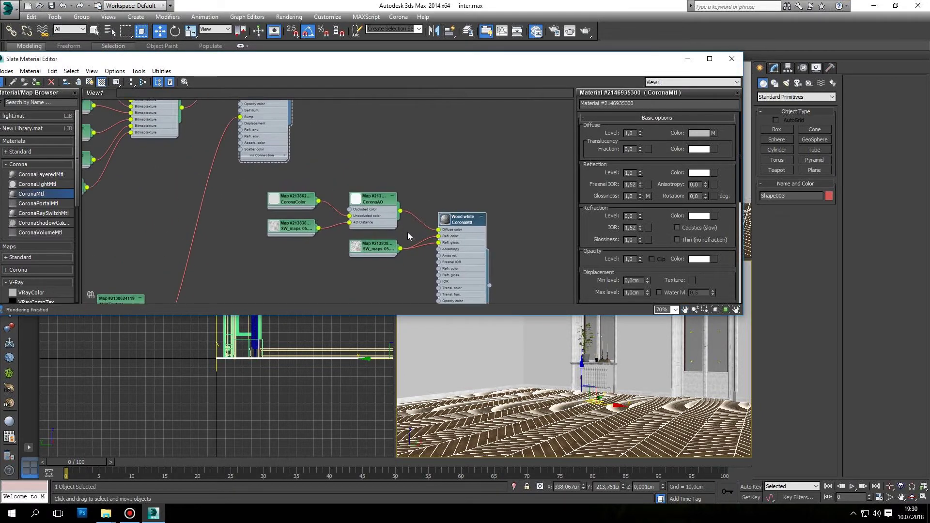
scroll(408, 232, "up", 2)
double_click(470, 218)
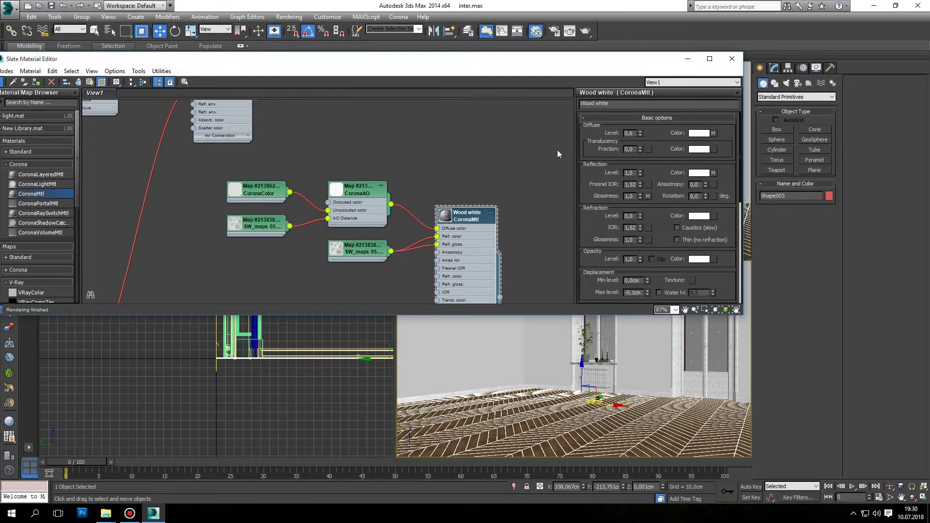
scroll(428, 229, "up", 1)
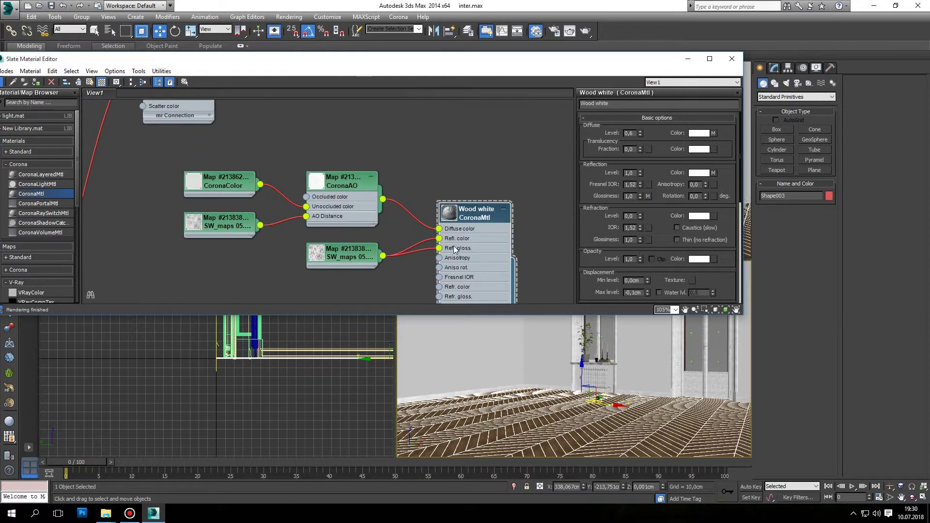
scroll(468, 213, "up", 1)
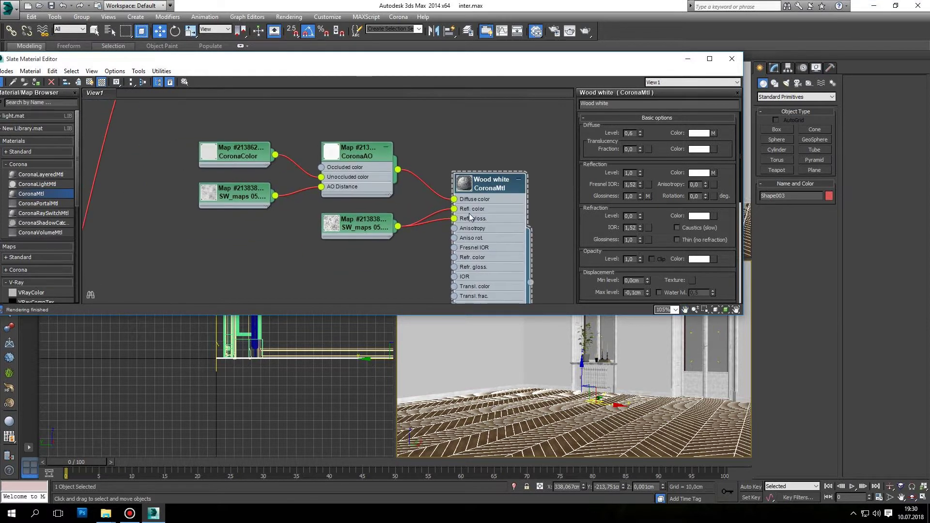
Set Wood white's diffuse level to 1,0 and its diffuse colour slightly greyer, then close.
left_click(635, 131)
type("1")
double_click(458, 184)
scroll(479, 212, "up", 2)
left_click(706, 139)
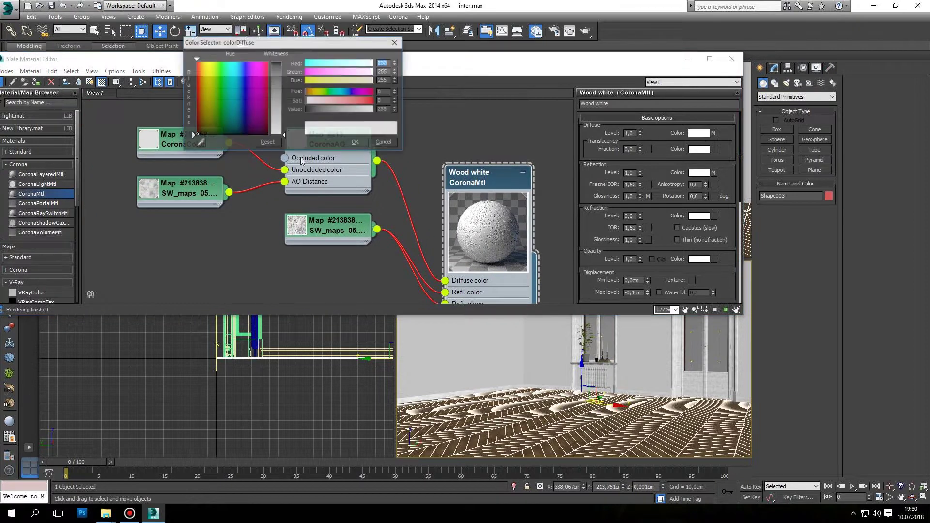
left_click(370, 147)
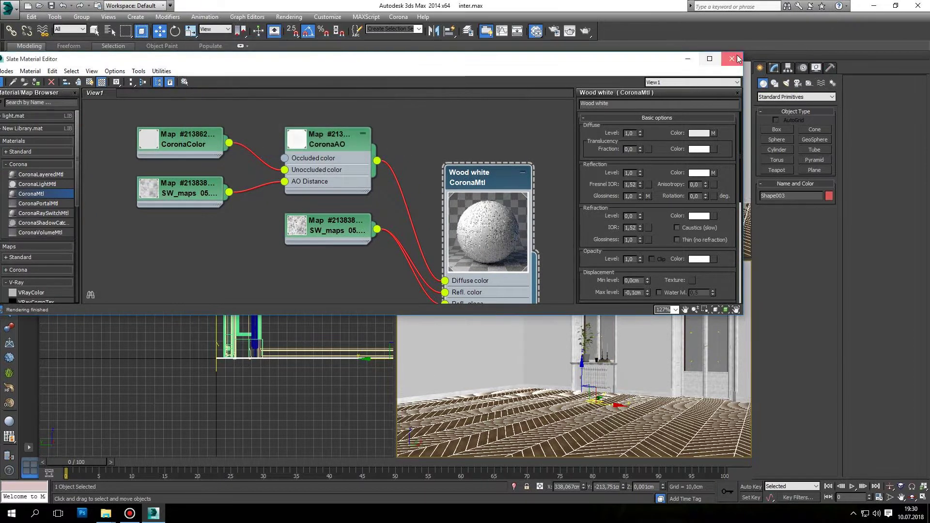
left_click(731, 59)
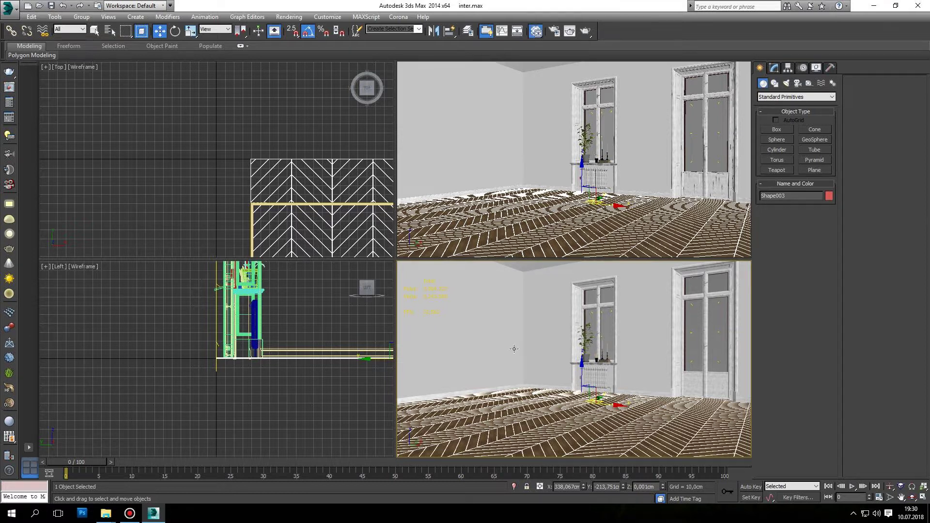
Maximize the Perspective viewport and hide the outer room box.
key("m")
left_click(732, 59)
key("alt+w")
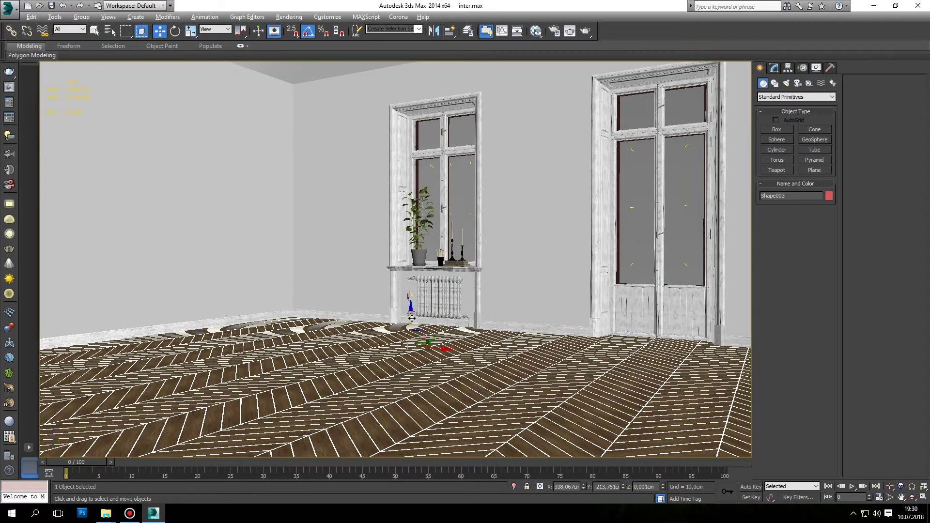
scroll(412, 318, "down", 10)
scroll(433, 377, "down", 5)
middle_click_drag(433, 378, 425, 327, "alt")
right_click(425, 328)
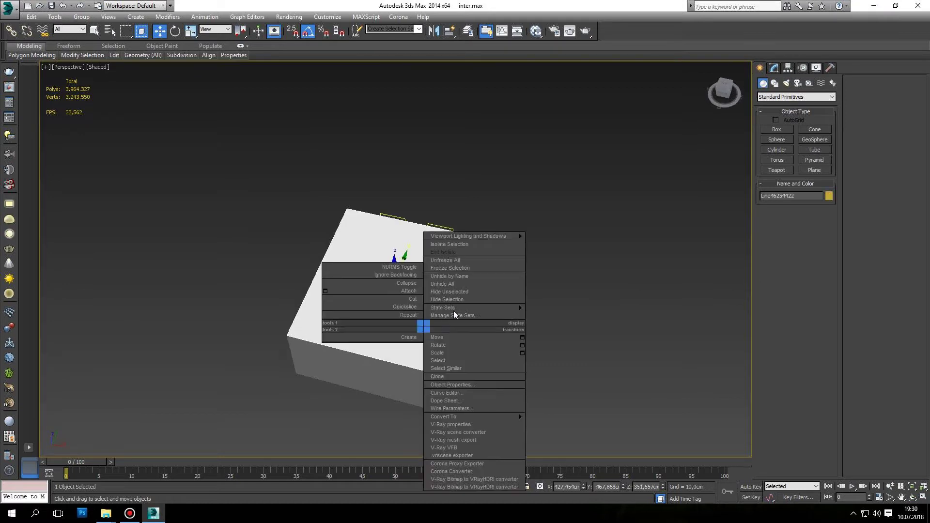
left_click(446, 299)
Orbit into the room and unhide all hidden objects.
scroll(474, 332, "up", 5)
scroll(480, 328, "up", 3)
mouse_move(480, 327)
middle_mouse_down("alt")
mouse_move(575, 333)
mouse_move(426, 334)
middle_mouse_up("alt")
scroll(431, 187, "up", 5)
scroll(431, 186, "down", 3)
scroll(427, 184, "down", 5)
scroll(416, 174, "down", 4)
scroll(397, 157, "down", 2)
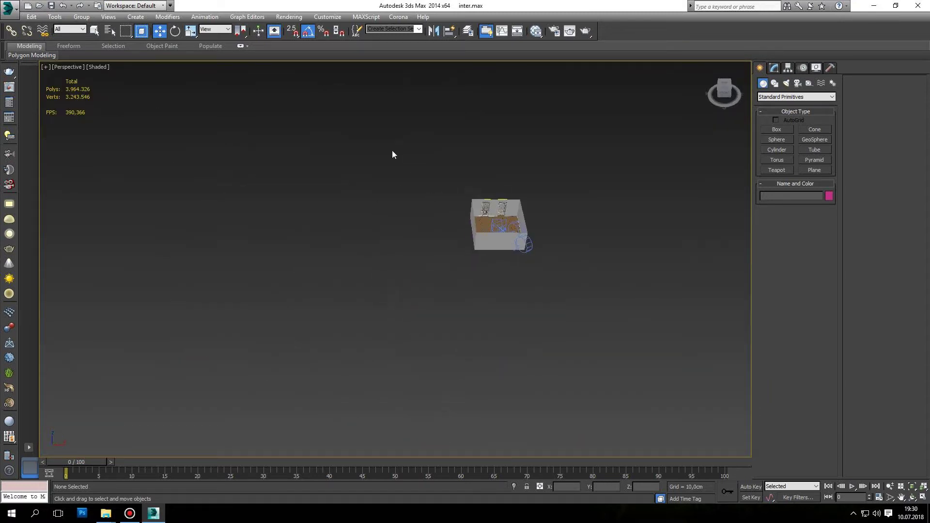
right_click(389, 148)
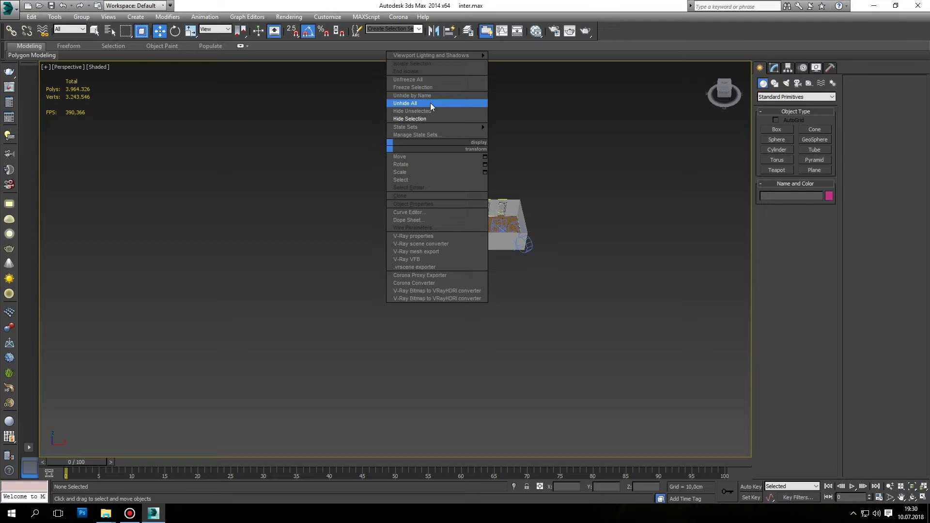
left_click(431, 103)
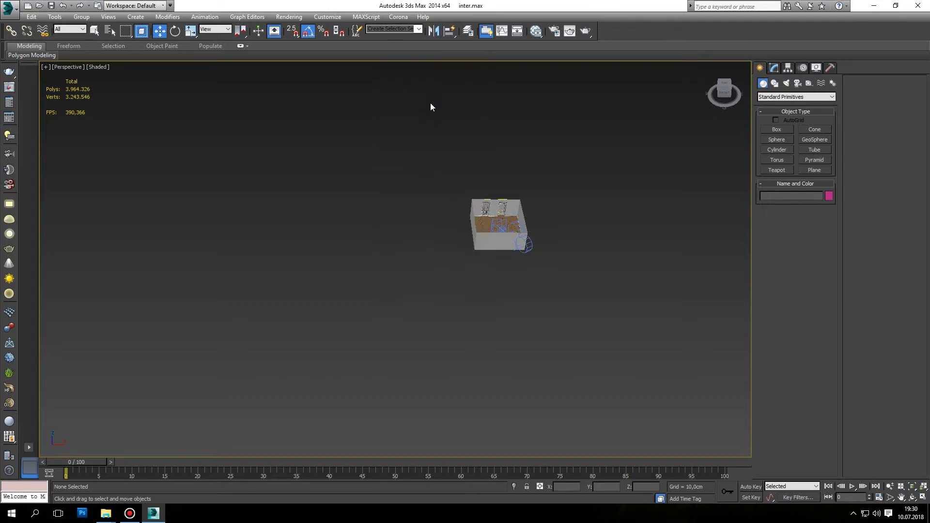
Select the sofa group, rug, side table, light and plant, and frame them in top view.
scroll(346, 236, "up", 4)
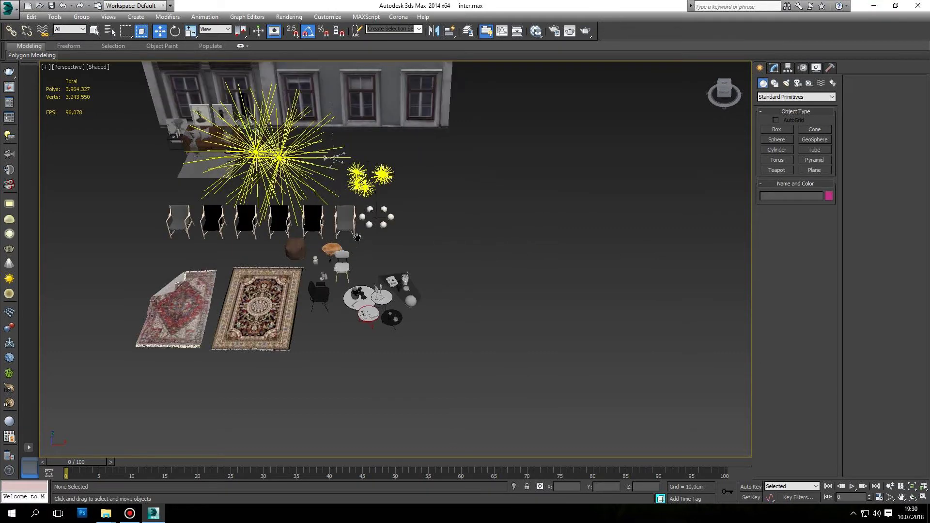
scroll(347, 235, "up", 4)
scroll(373, 297, "up", 4)
scroll(473, 214, "up", 3)
scroll(504, 266, "down", 5)
middle_click_drag(505, 266, 339, 169, "alt")
scroll(333, 162, "up", 4)
left_click(333, 162)
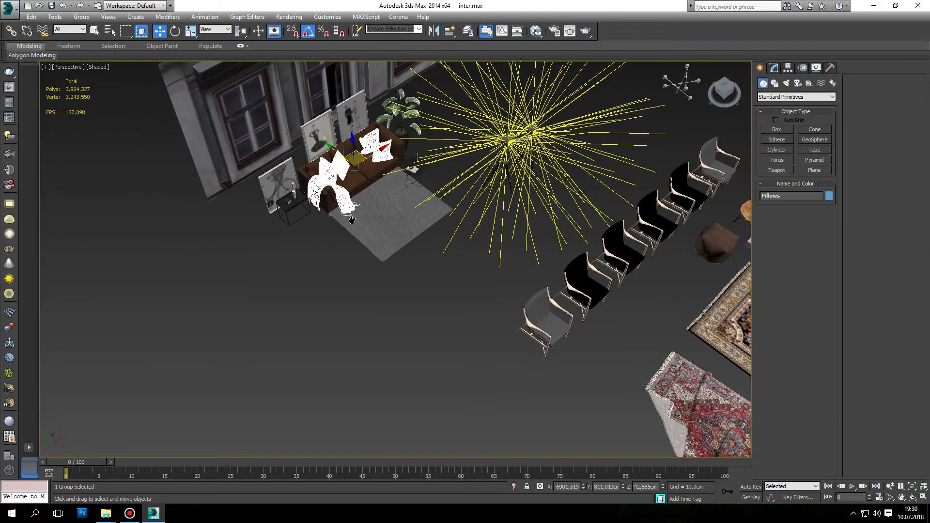
scroll(339, 167, "up", 3)
left_click(370, 234, "ctrl")
left_click(278, 219, "ctrl")
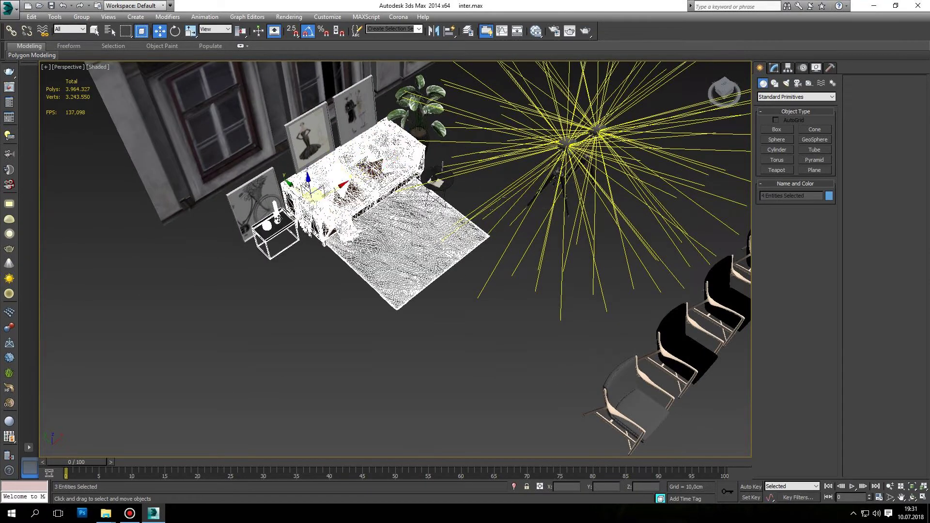
key("t")
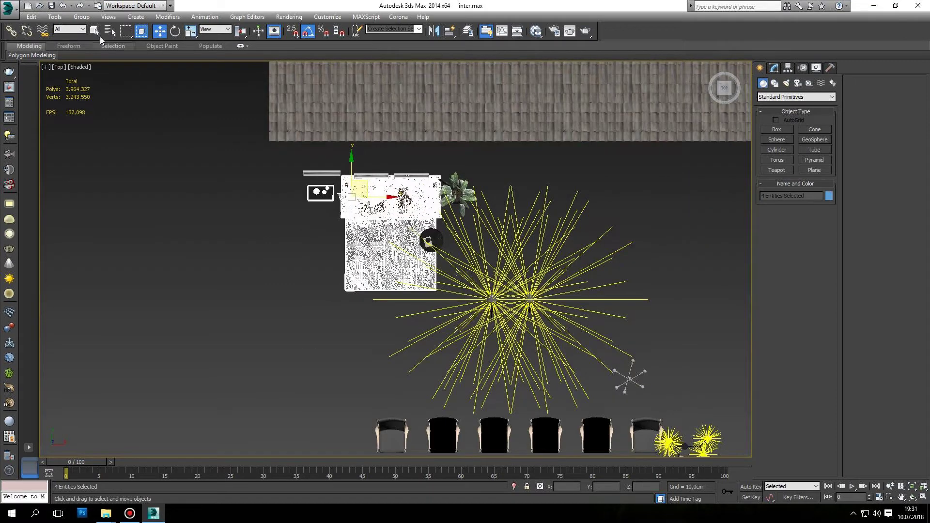
left_click(492, 301, "ctrl")
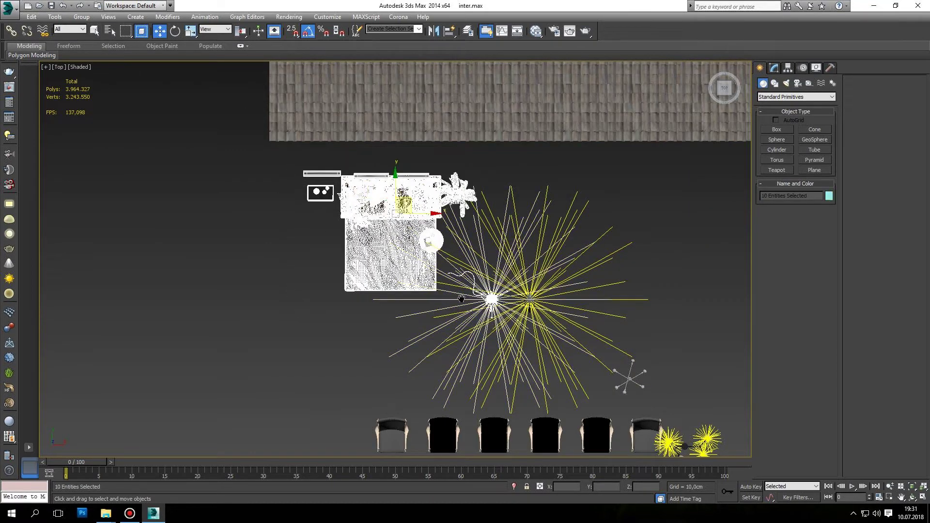
key("z")
Select the outer room box and hide it.
scroll(483, 270, "down", 10)
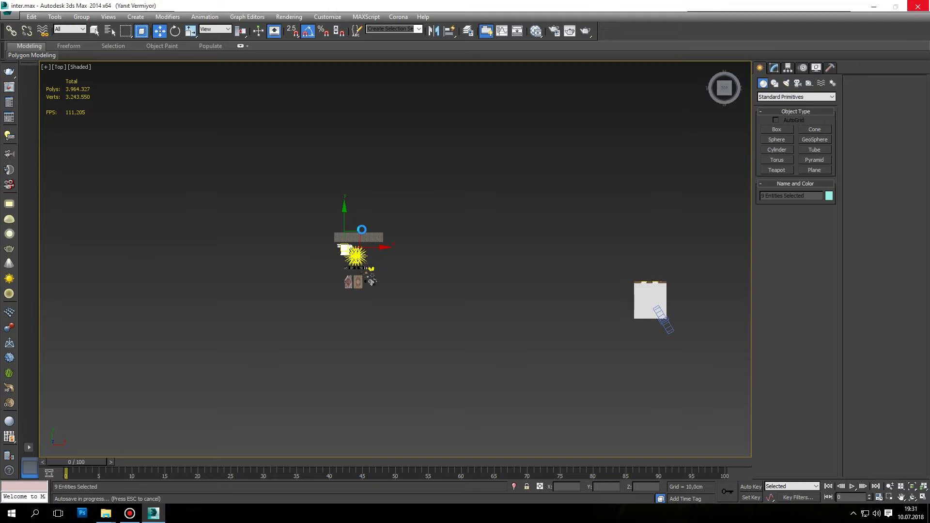
scroll(362, 230, "down", 2)
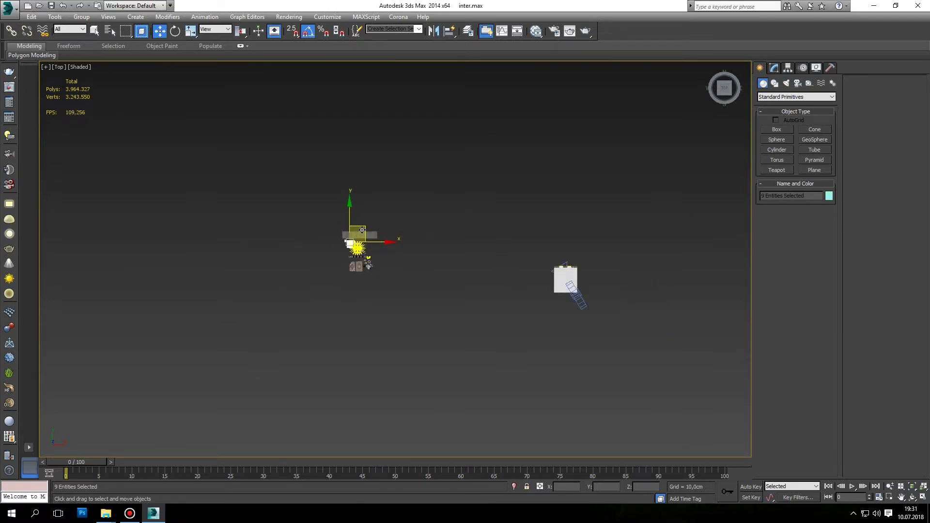
scroll(407, 286, "up", 3)
scroll(364, 271, "down", 2)
scroll(353, 262, "down", 3)
left_click_drag(337, 227, 478, 253)
left_click(478, 253)
right_click(455, 235)
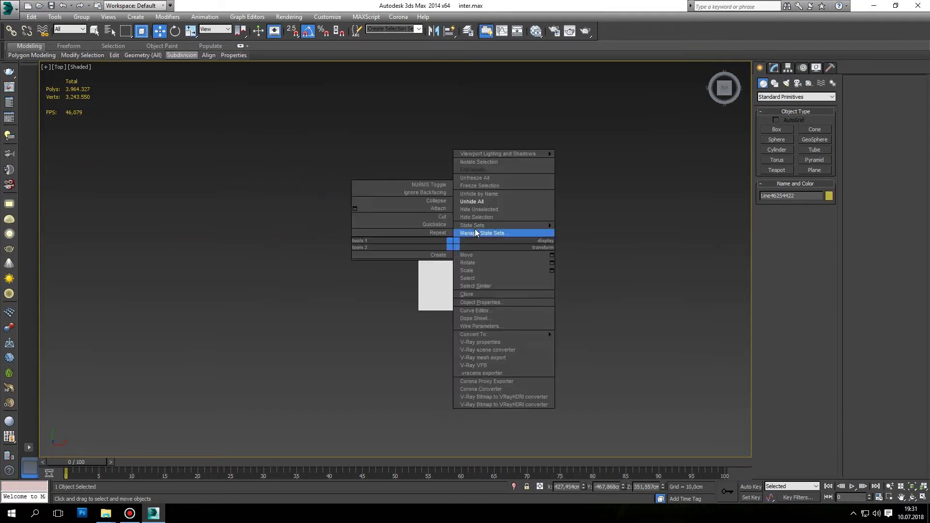
left_click(474, 231)
scroll(472, 302, "up", 2)
Reselect the whole sofa set and frame it in the top view.
left_click(472, 300)
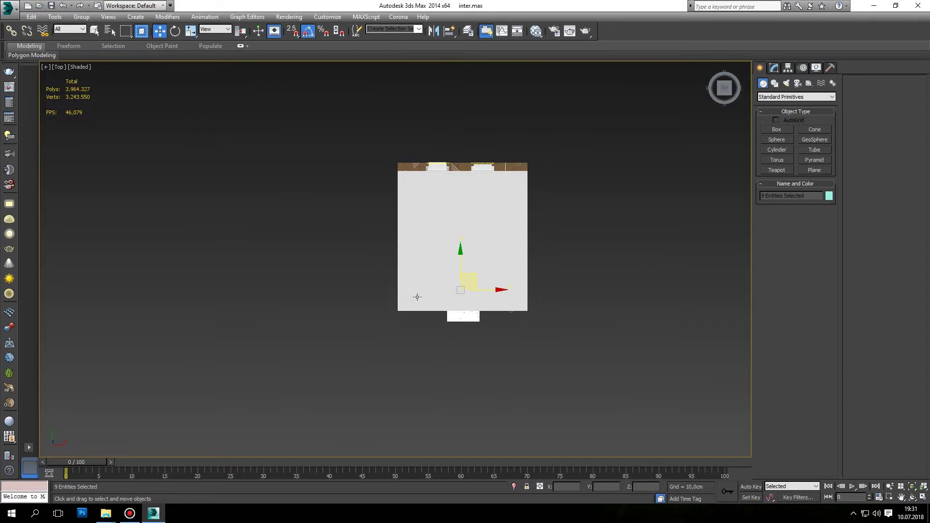
scroll(415, 297, "down", 3)
left_click(383, 272)
right_click(415, 255)
left_click(426, 271)
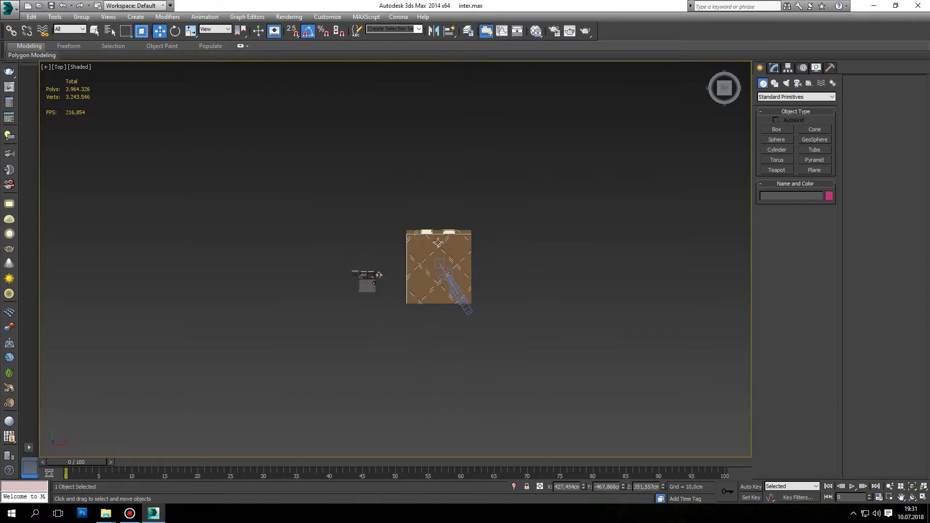
middle_click_drag(415, 254, 388, 253, "alt")
scroll(387, 251, "up", 4)
left_click_drag(261, 292, 262, 290)
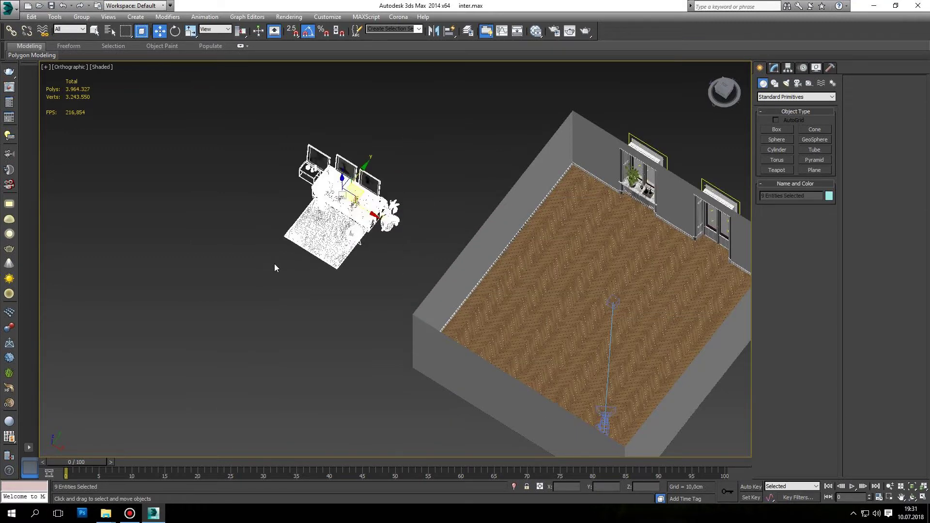
key("t")
key("z")
scroll(271, 266, "down", 3)
Group the selected sofa set under its default name, then add the floor to the selection.
left_click(81, 17)
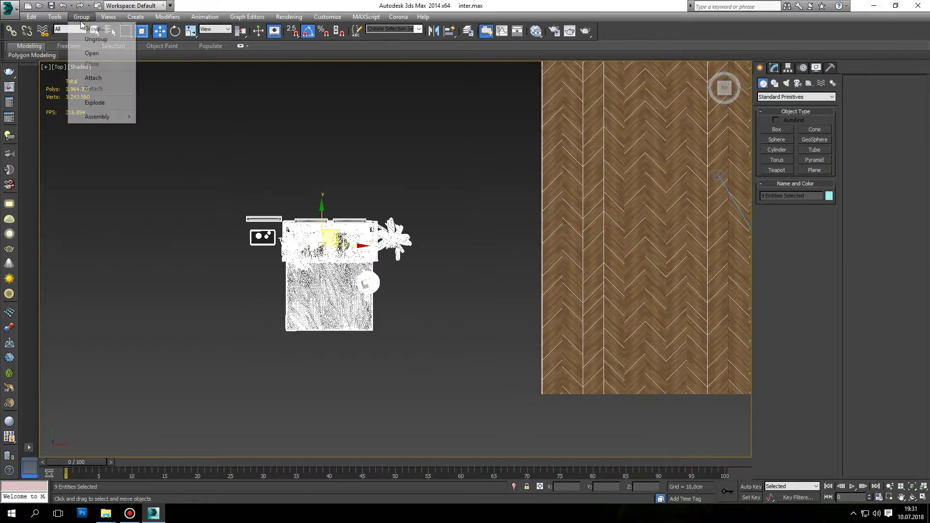
left_click(90, 26)
key("Return")
mouse_move(203, 329)
middle_mouse_down()
mouse_move(494, 228)
mouse_move(309, 321)
mouse_move(492, 309)
middle_mouse_up()
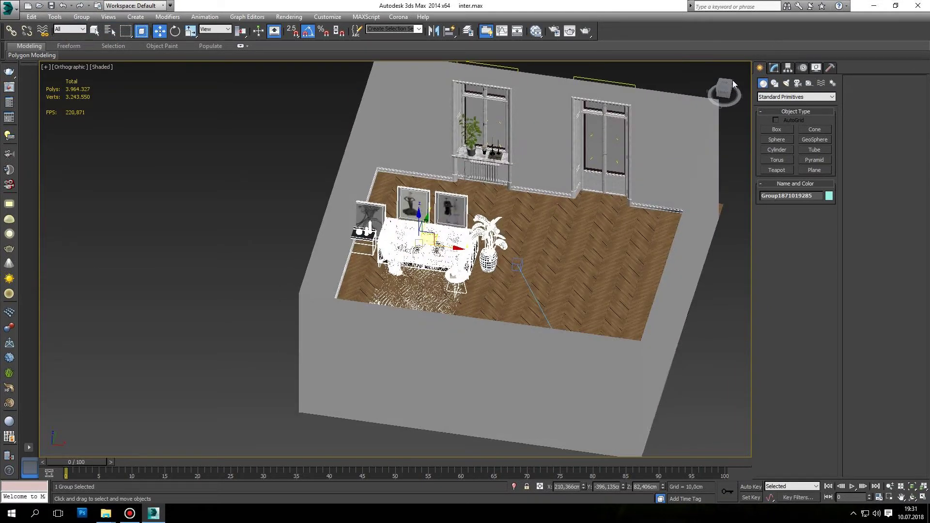
left_click(541, 259, "ctrl")
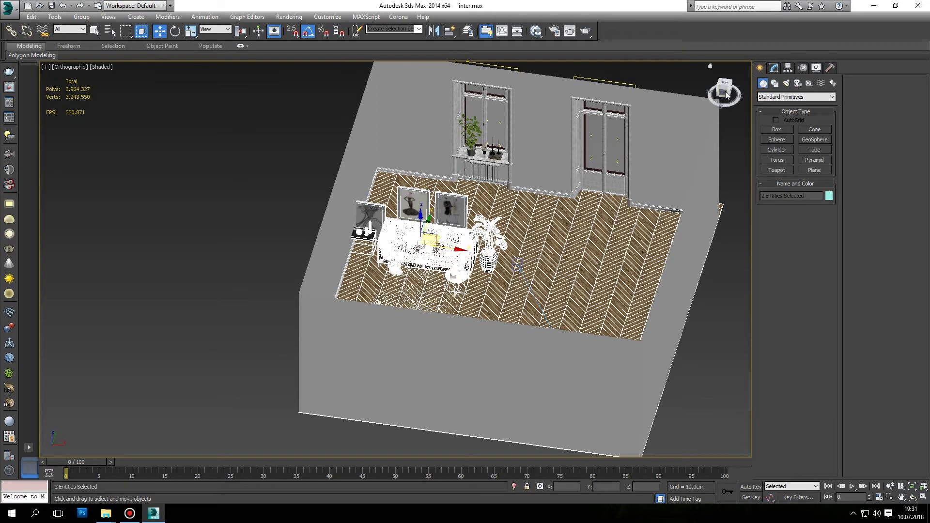
Switch to the Front view and briefly try Realistic shading before returning to plain shading.
left_click(726, 93)
scroll(429, 336, "up", 2)
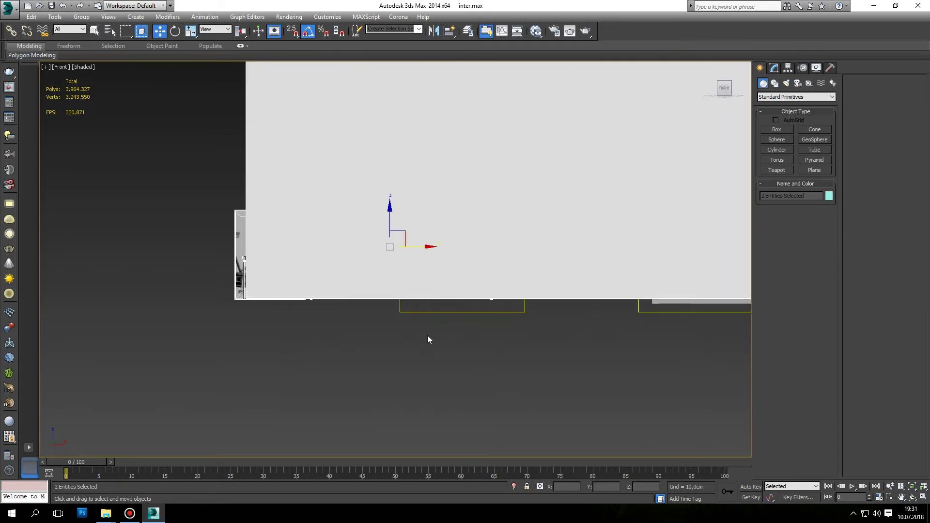
middle_click_drag(403, 242, 402, 252, "alt")
left_click(102, 68)
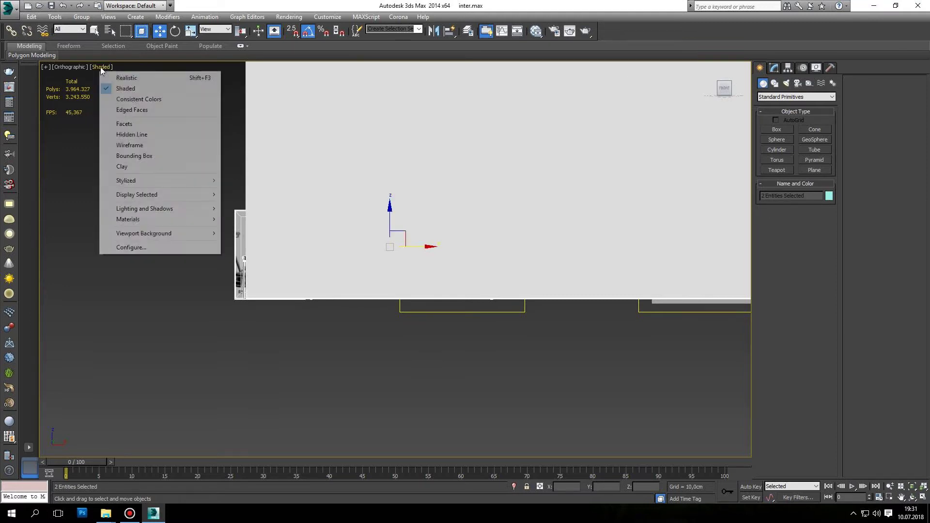
left_click(124, 78)
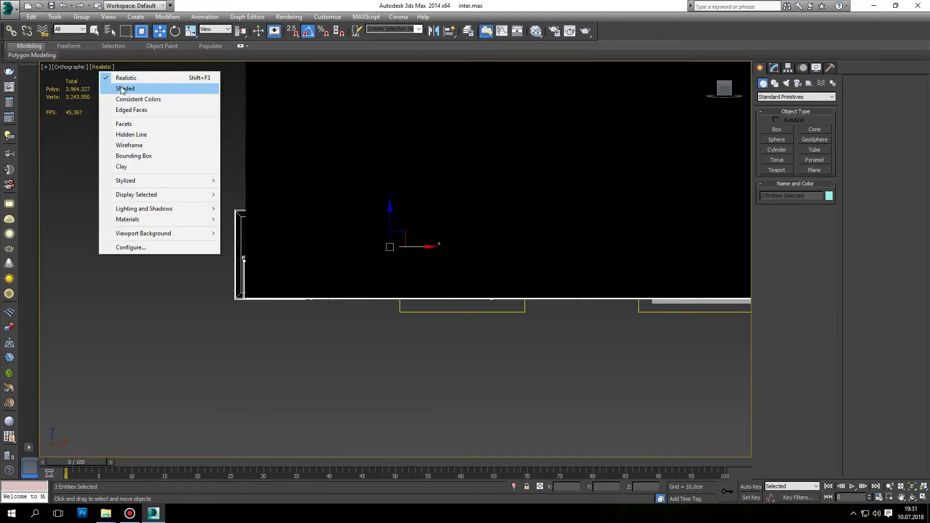
left_click(125, 88)
middle_click_drag(401, 264, 402, 281, "alt")
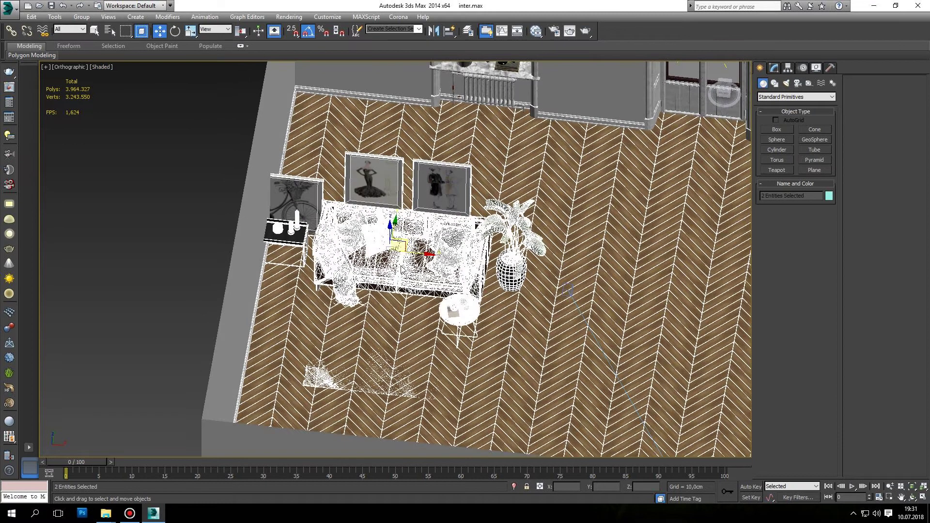
Isolate the selected furniture and select the sofa group.
right_click(400, 263)
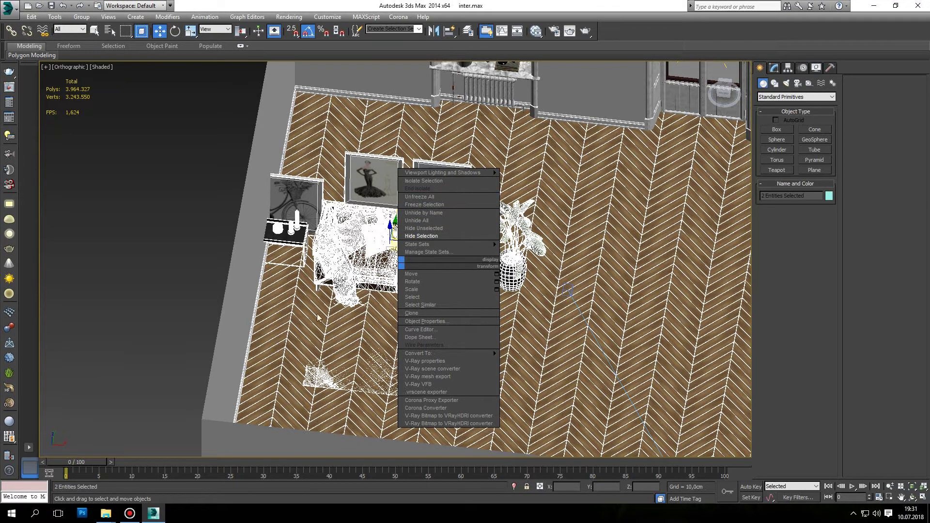
left_click(514, 488)
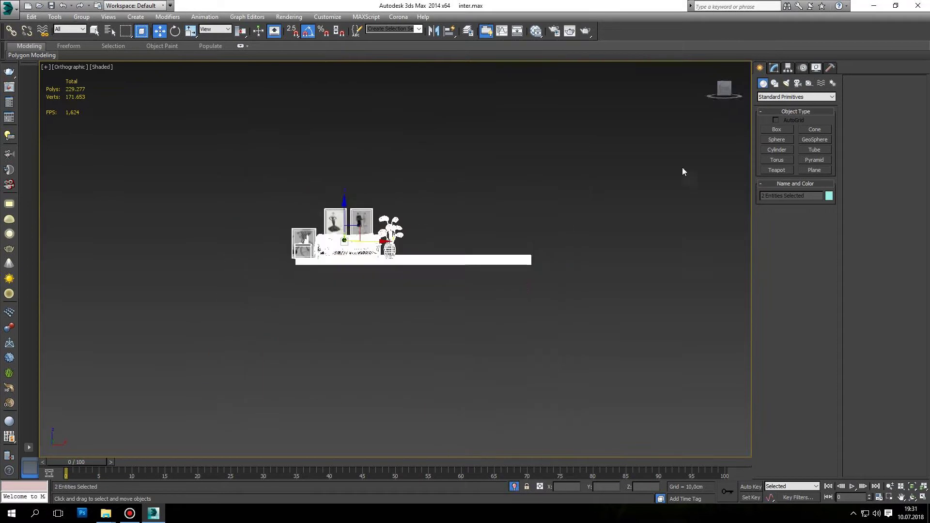
left_click(725, 92)
Zoom in closely on the sofa base in the Front view to check it against the floor.
left_click(343, 257)
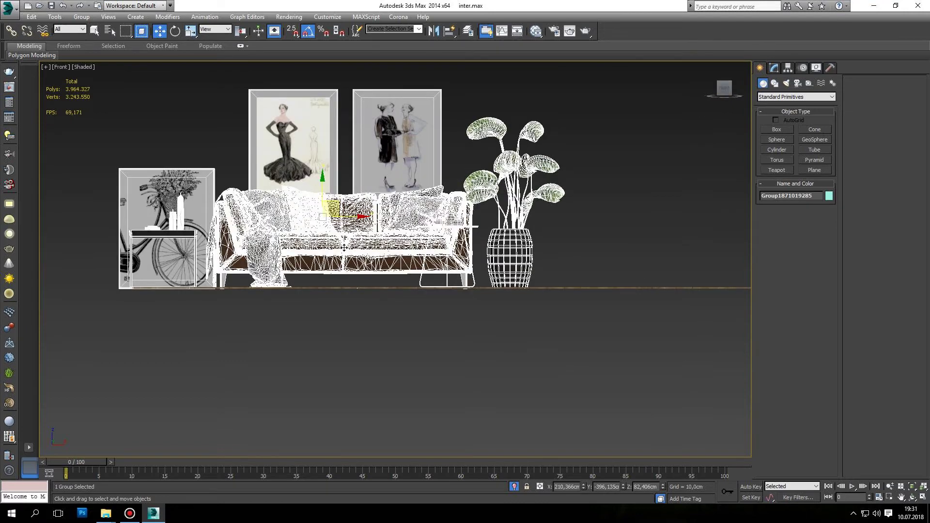
scroll(342, 257, "up", 3)
scroll(343, 257, "down", 2)
scroll(370, 210, "up", 1)
scroll(371, 210, "up", 1)
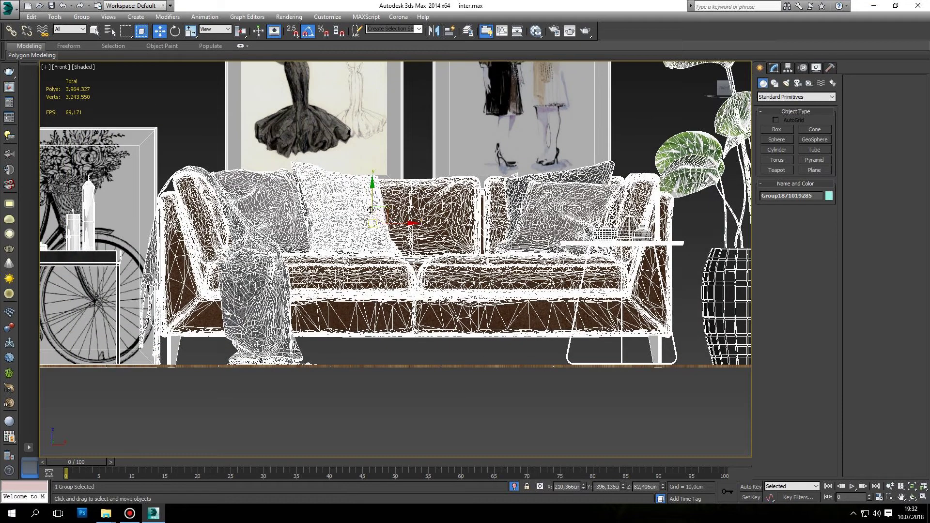
scroll(371, 200, "up", 1)
scroll(371, 291, "up", 1)
scroll(373, 364, "up", 3)
scroll(236, 345, "up", 2)
scroll(236, 344, "up", 1)
scroll(228, 329, "up", 1)
scroll(223, 315, "up", 1)
scroll(219, 309, "up", 1)
Unhide all objects to bring back the rug, then reselect the sofa group in an angled view.
right_click(344, 281)
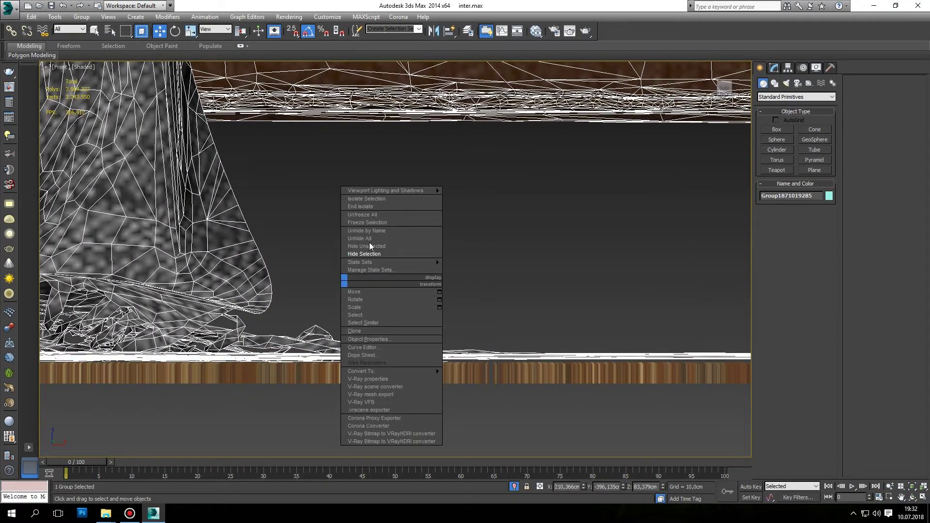
left_click(375, 238)
left_click(384, 301)
middle_click_drag(384, 301, 391, 220, "alt")
right_click(391, 218)
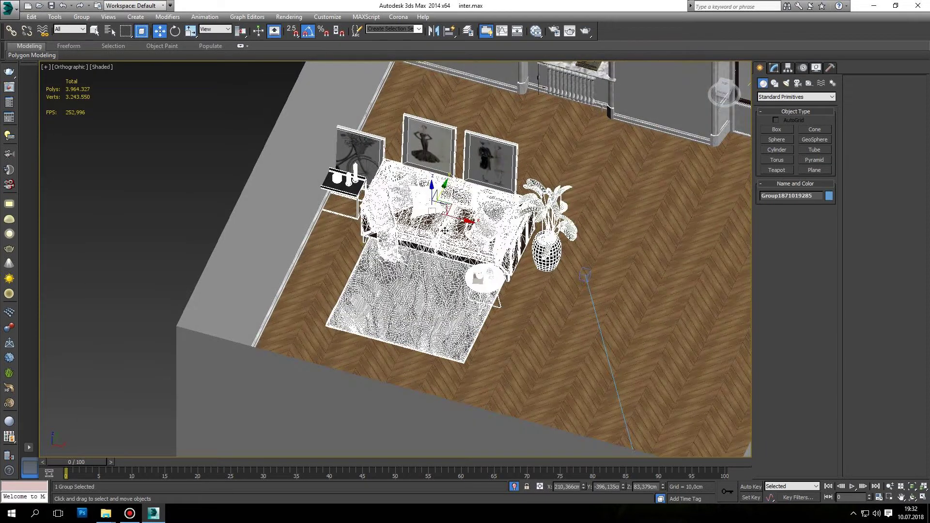
left_click(178, 31)
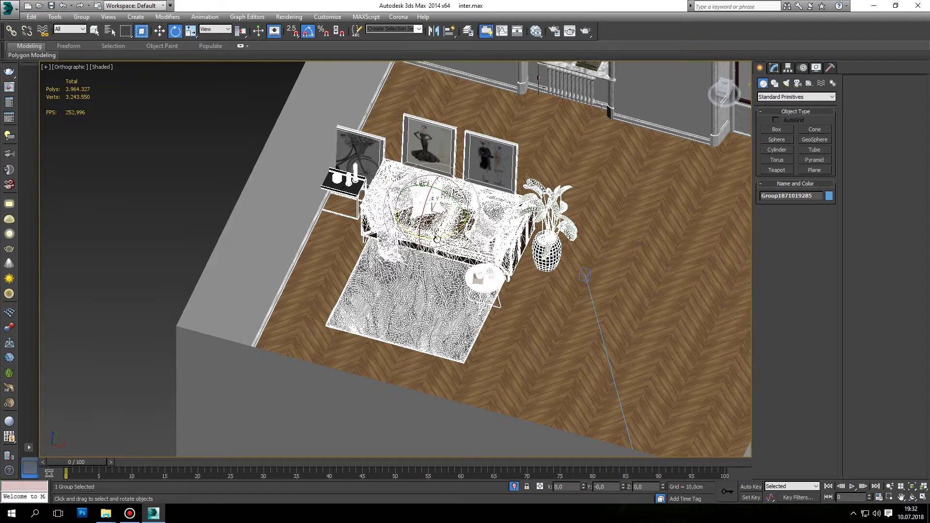
Rotate the sofa group 90 degrees around Z and move it against the left wall.
left_click_drag(436, 237, 480, 233)
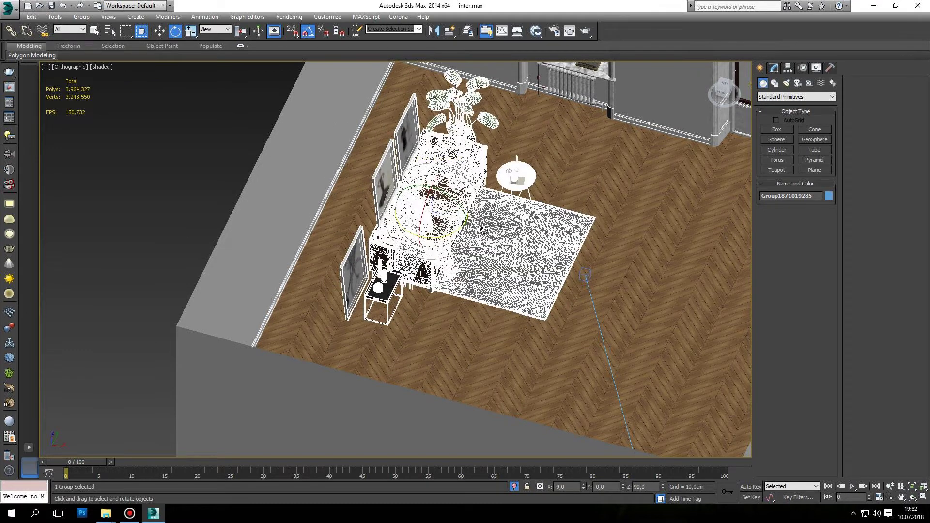
key("w")
middle_click_drag(480, 233, 443, 254, "alt")
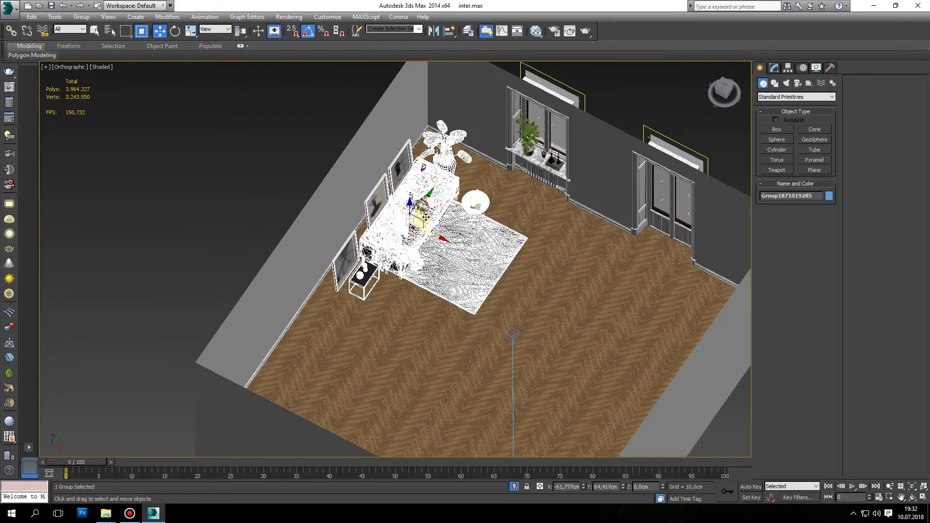
left_click_drag(435, 230, 411, 208)
In Top view, slide the sofa group slightly closer to the wall.
key("t")
scroll(359, 220, "down", 5)
scroll(361, 268, "up", 8)
scroll(494, 345, "up", 3)
scroll(380, 325, "up", 1)
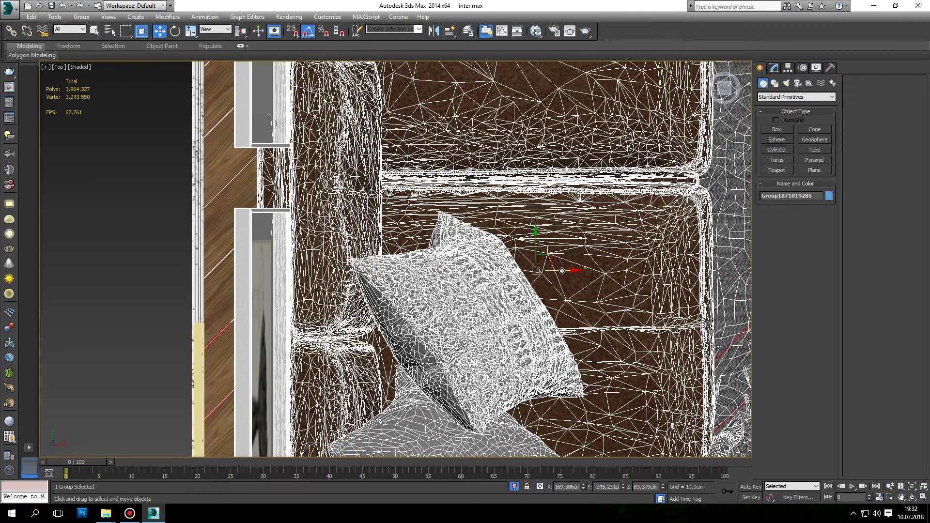
left_click_drag(562, 271, 523, 275)
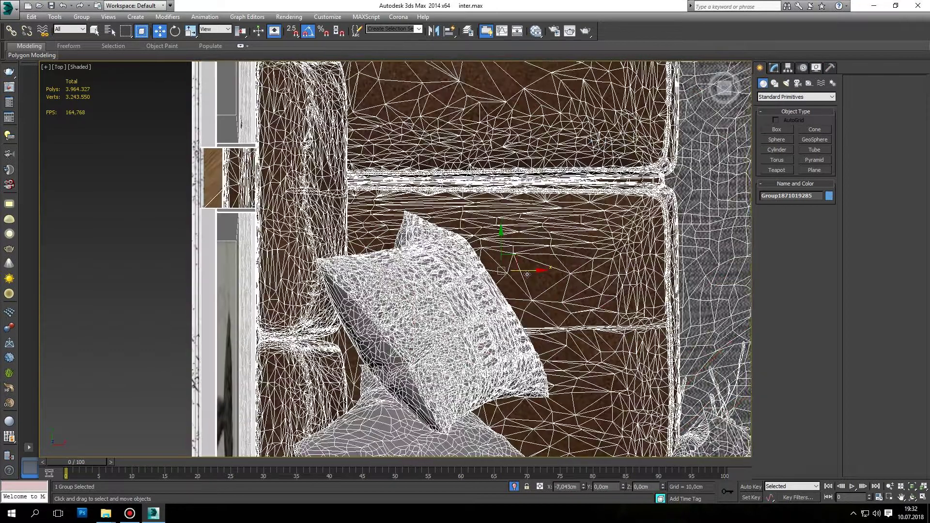
Zoom and orbit from the plan view to an angled view of the room.
scroll(214, 218, "up", 1)
scroll(208, 213, "up", 2)
scroll(155, 208, "up", 2)
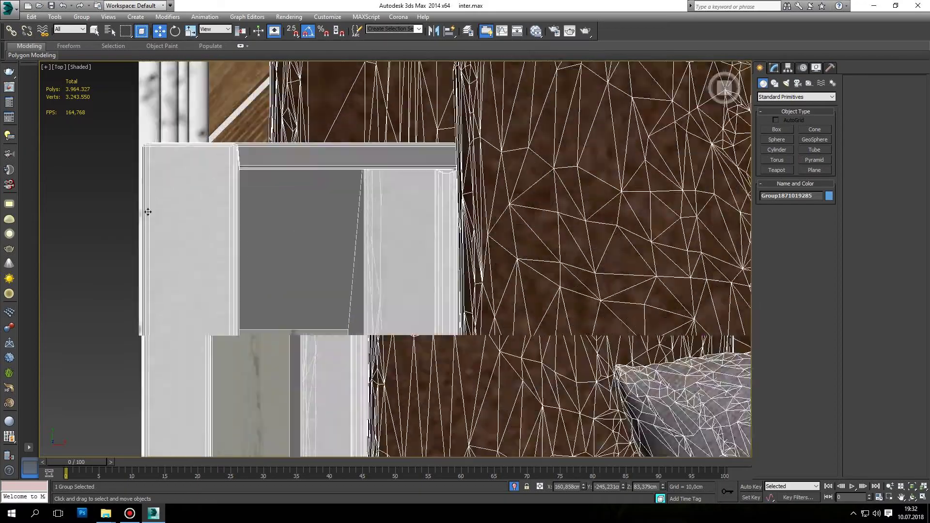
scroll(186, 198, "up", 2)
middle_click_drag(186, 198, 389, 190, "alt")
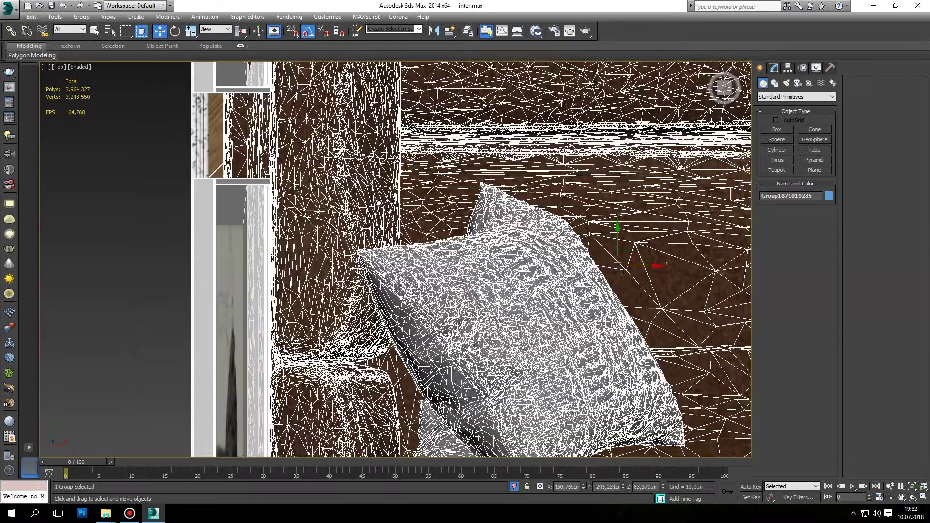
scroll(389, 190, "down", 8)
scroll(388, 189, "down", 3)
scroll(436, 193, "up", 5)
scroll(485, 194, "down", 2)
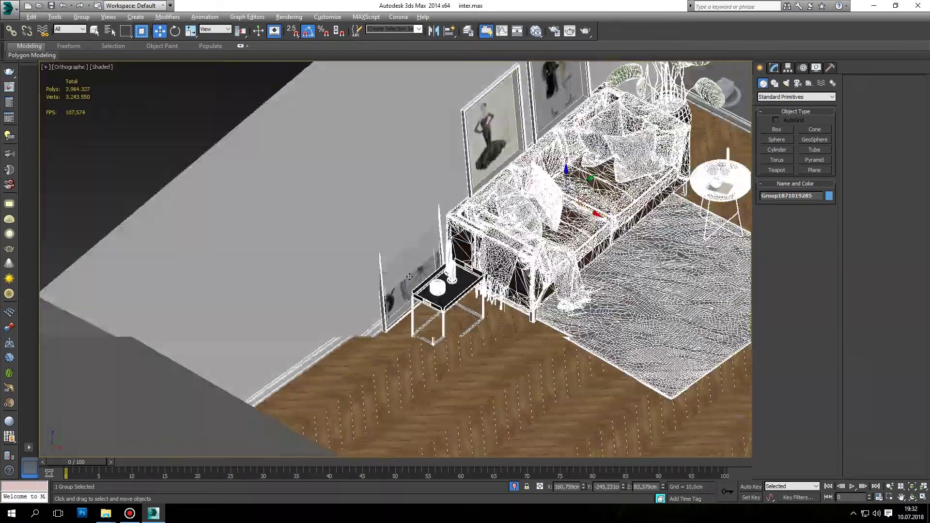
scroll(493, 192, "down", 1)
scroll(492, 191, "down", 3)
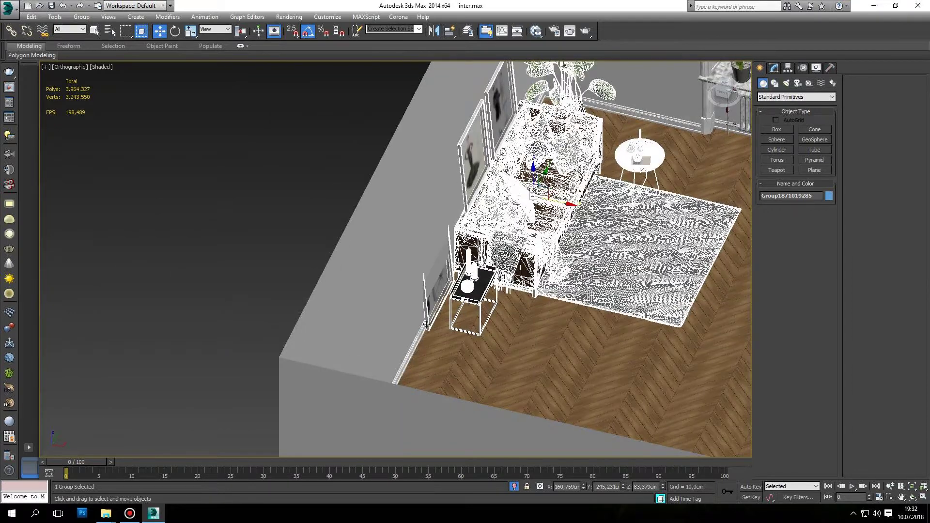
scroll(429, 322, "up", 4)
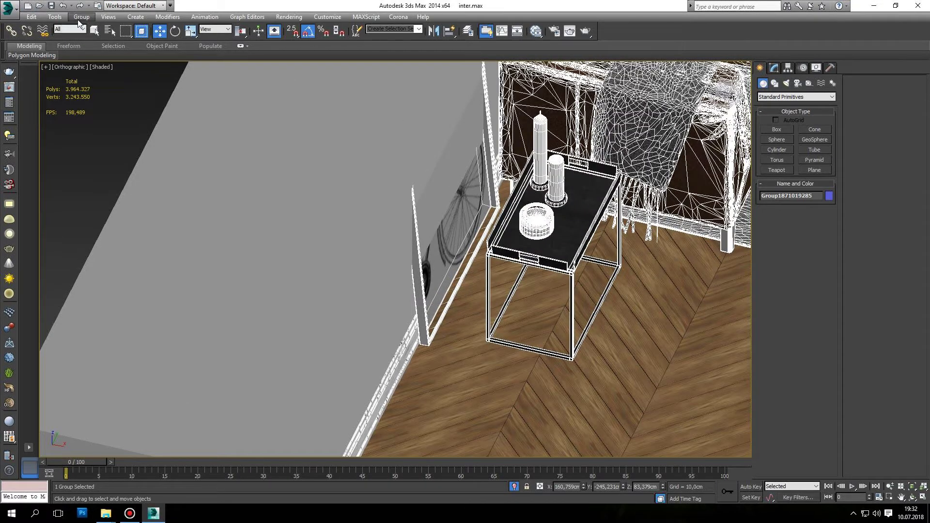
Open the sofa group and shift the bicycle picture about 3.5 cm along X.
left_click(80, 17)
left_click(97, 53)
left_click(480, 184)
left_click_drag(480, 184, 488, 198)
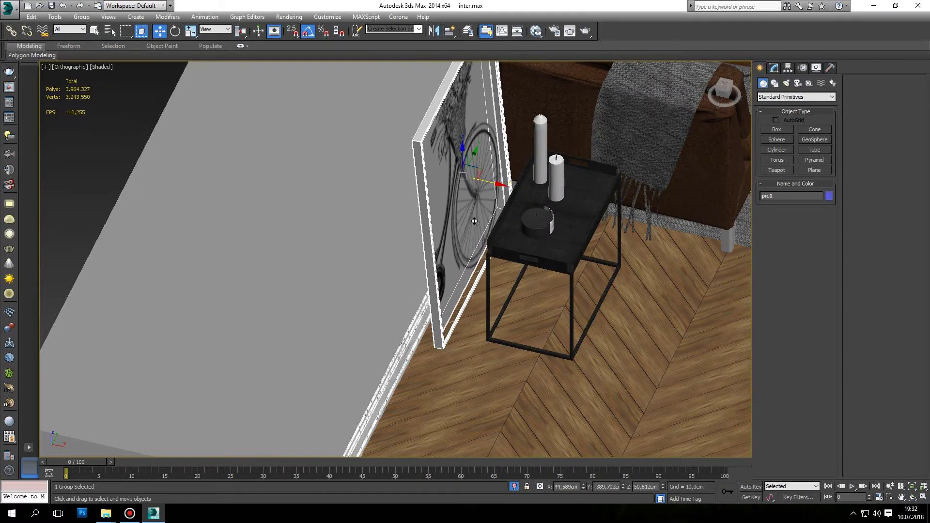
Zoom in on the picture and side table, then view the room at eye level from a new angle.
key("z")
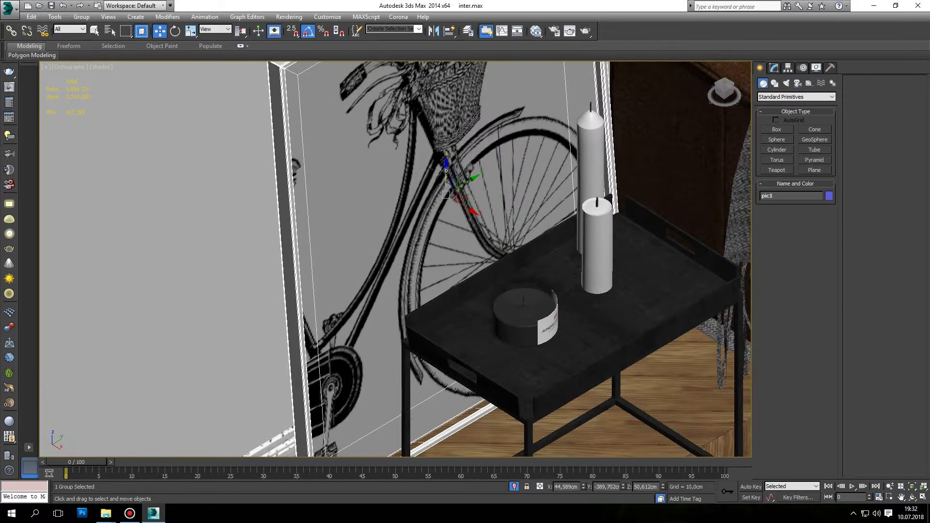
scroll(446, 171, "down", 1)
scroll(567, 224, "down", 5)
scroll(568, 224, "down", 2)
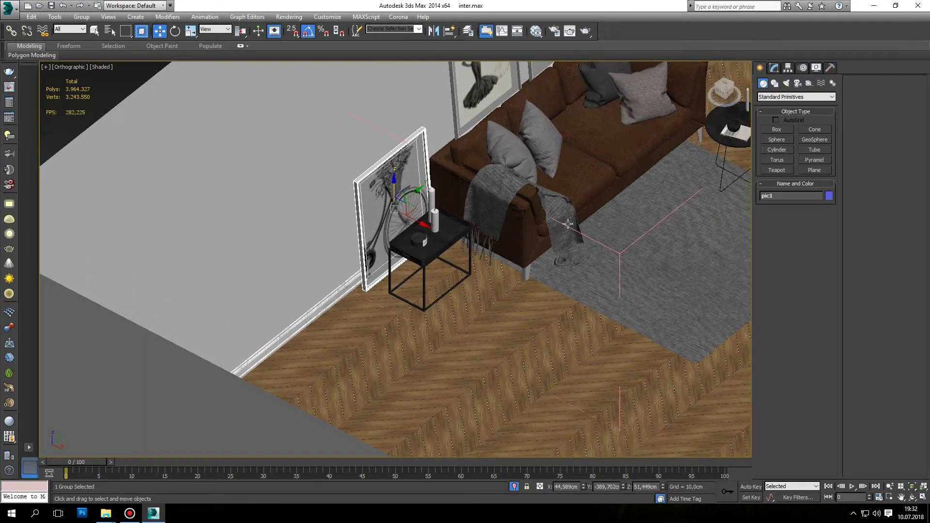
scroll(568, 224, "down", 5)
key("c")
right_click(307, 149)
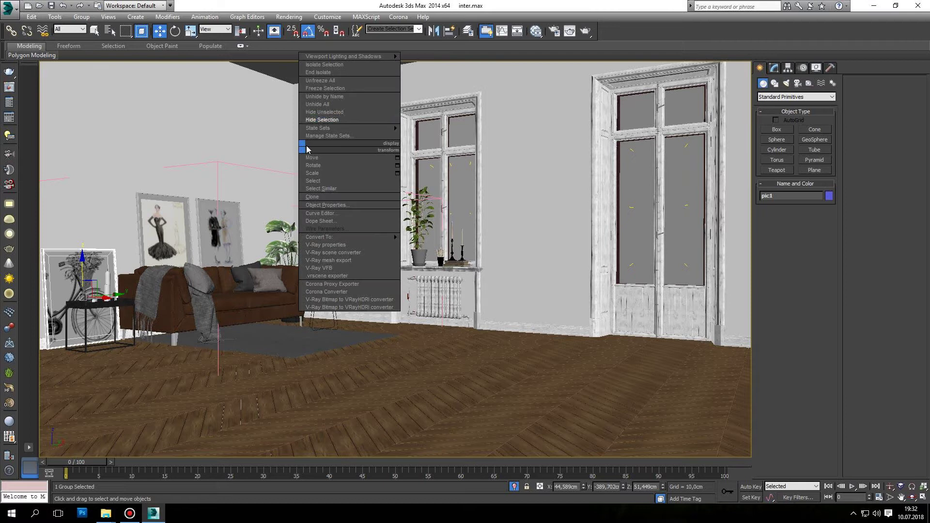
scroll(457, 270, "up", 2)
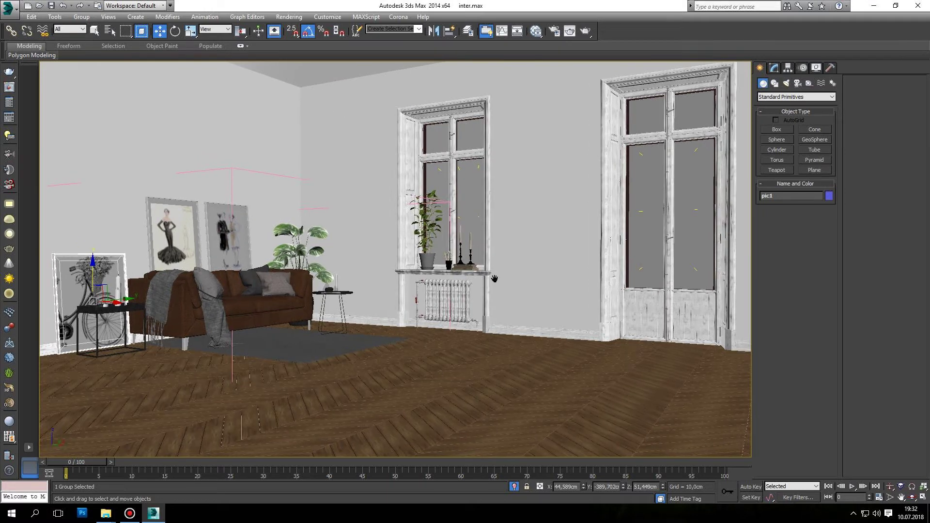
middle_click_drag(495, 279, 498, 290)
middle_click_drag(416, 232, 443, 243, "alt")
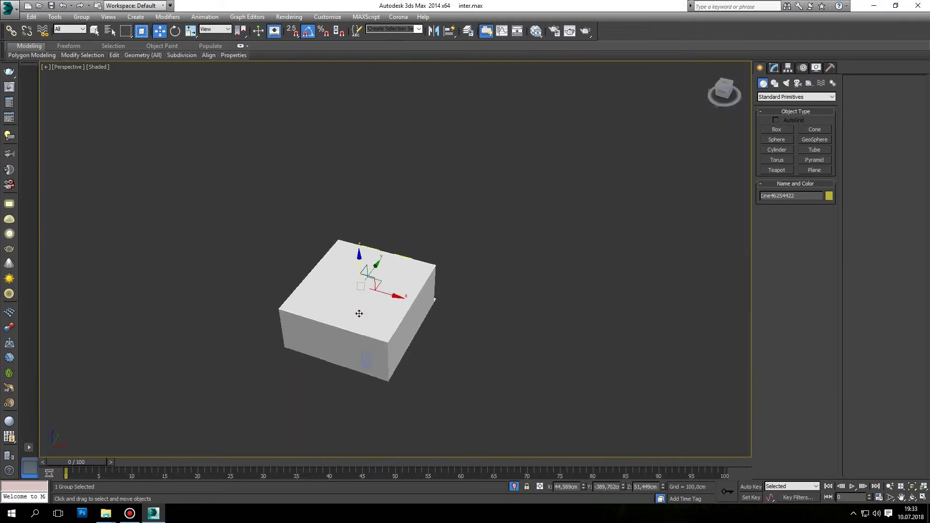
Unhide everything and view the whole room from the top.
right_click(356, 310)
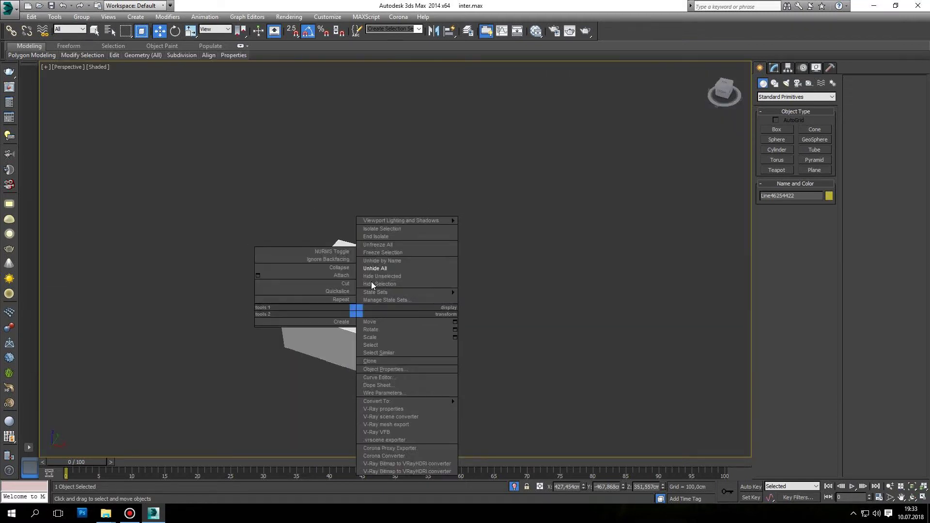
left_click(373, 284)
middle_click_drag(373, 287, 409, 243, "alt")
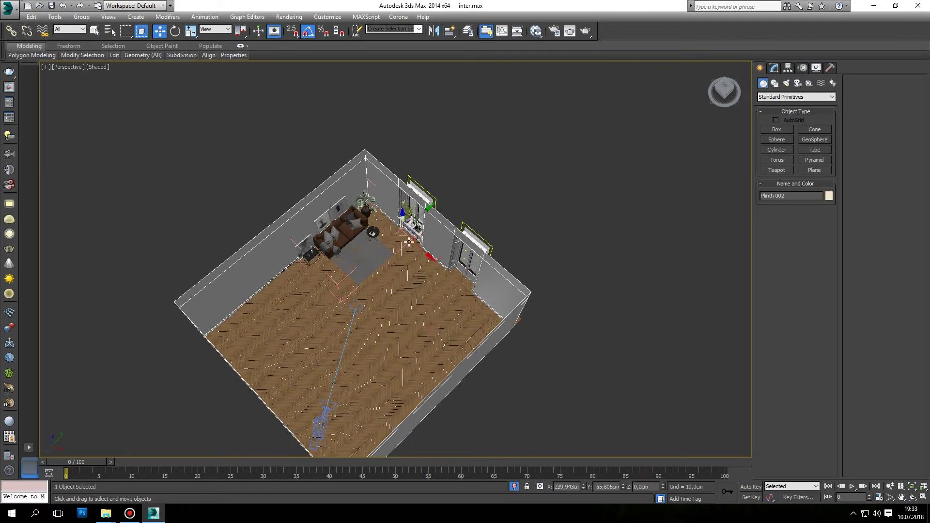
key("t")
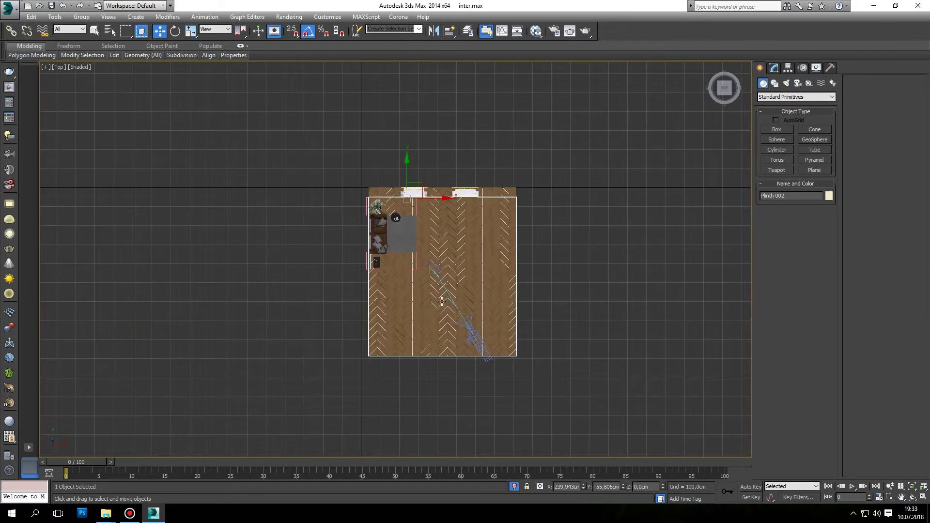
Move Plinth 002's six left-end vertices 50 cm along X using Transform Type-In.
left_click(774, 68)
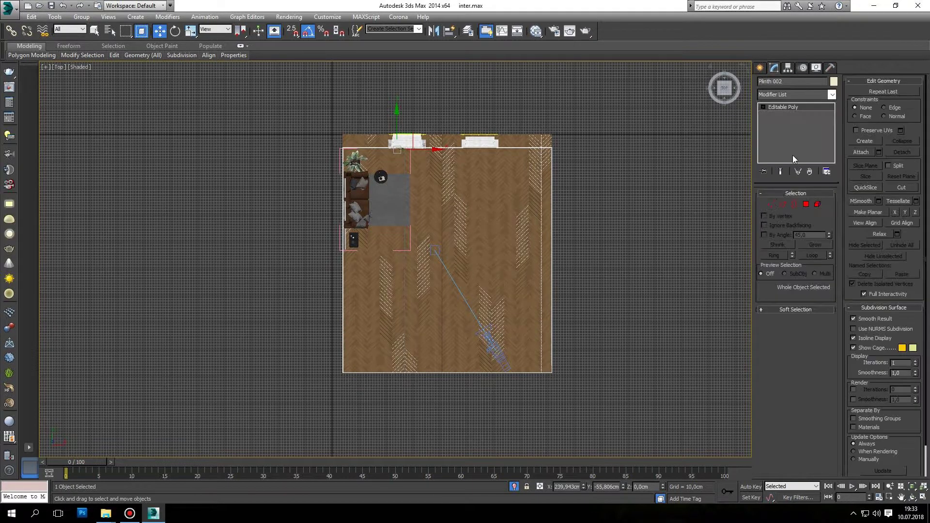
key("1")
left_click_drag(359, 129, 327, 387)
scroll(364, 233, "up", 2)
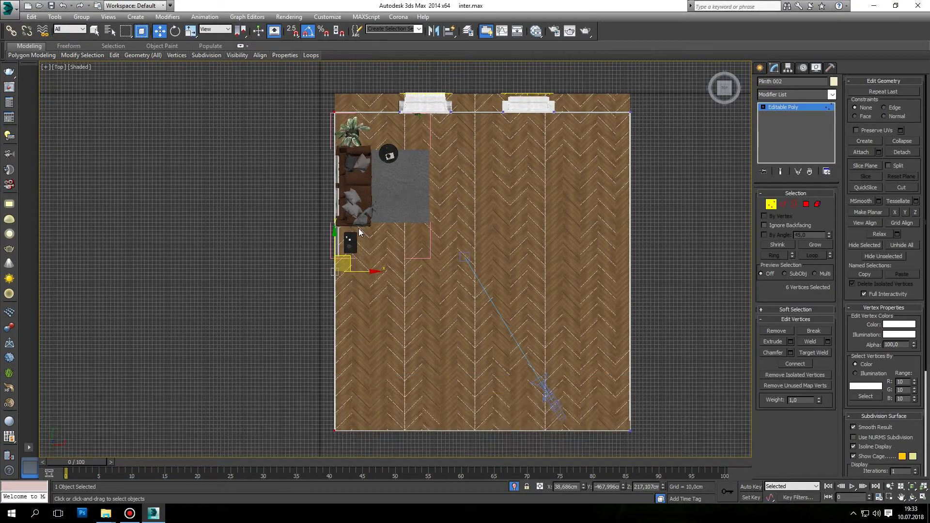
right_click(160, 32)
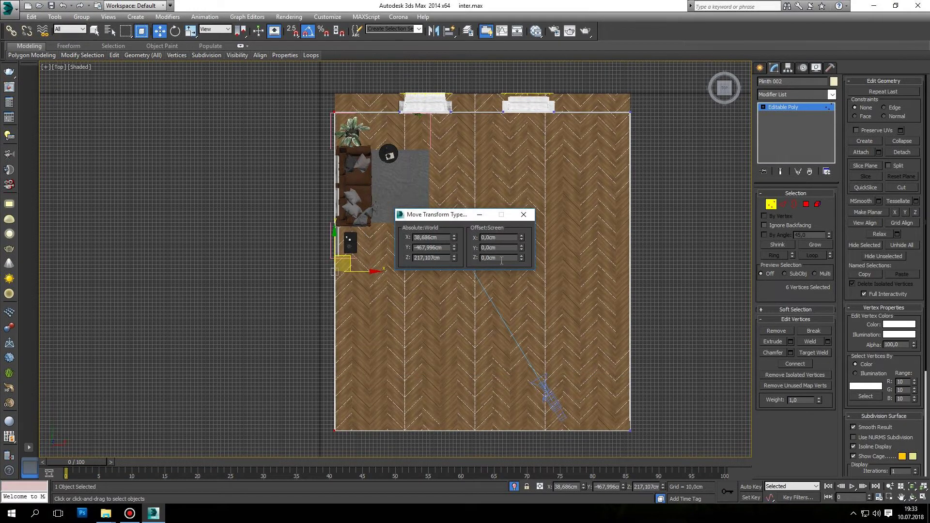
type("50")
key("Return")
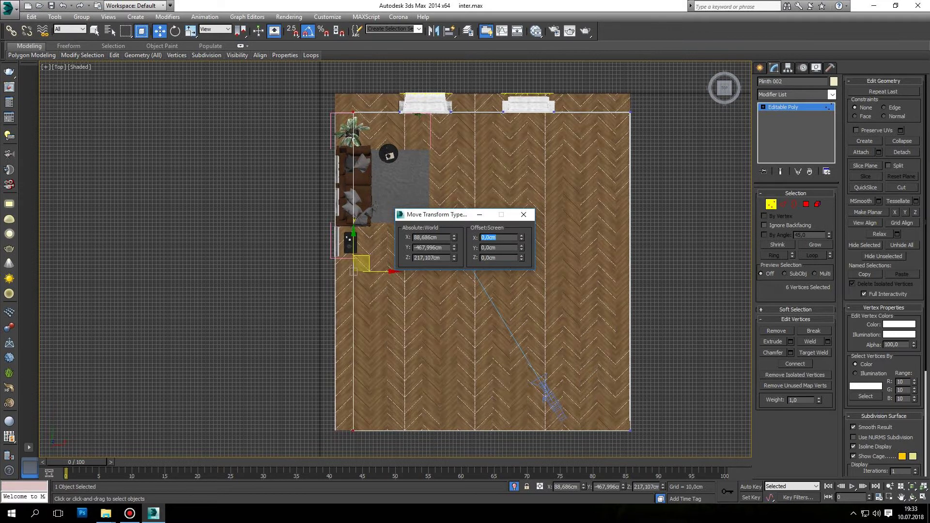
left_click(523, 214)
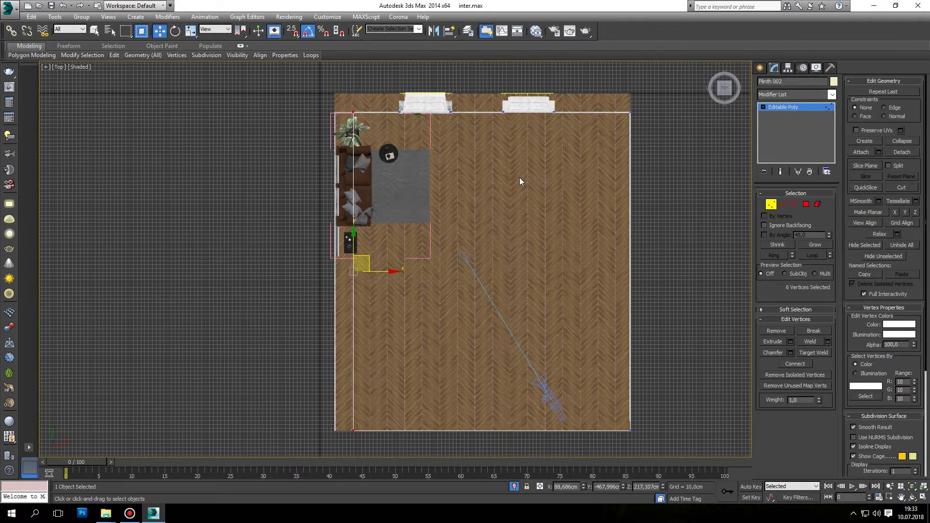
left_click(519, 177)
left_click(525, 164)
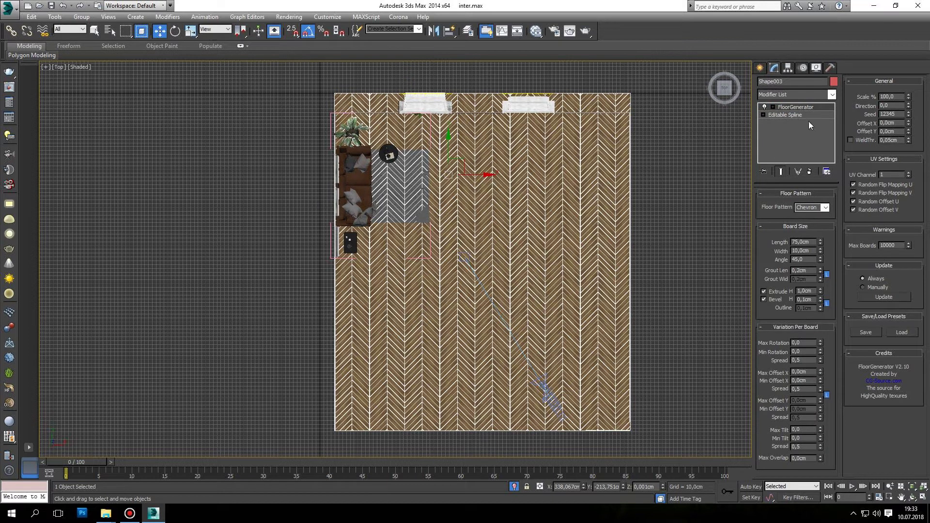
Move the herringbone floor outline's two left-edge vertices 40 cm along X.
left_click(794, 115)
left_click(780, 172)
left_click(783, 226)
left_click_drag(259, 498, 259, 498)
right_click(160, 30)
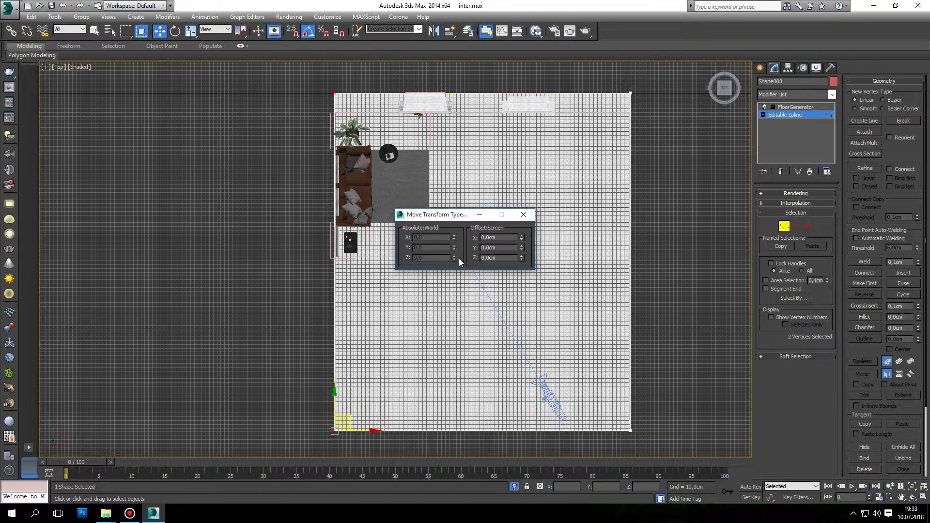
type("40")
key("Return")
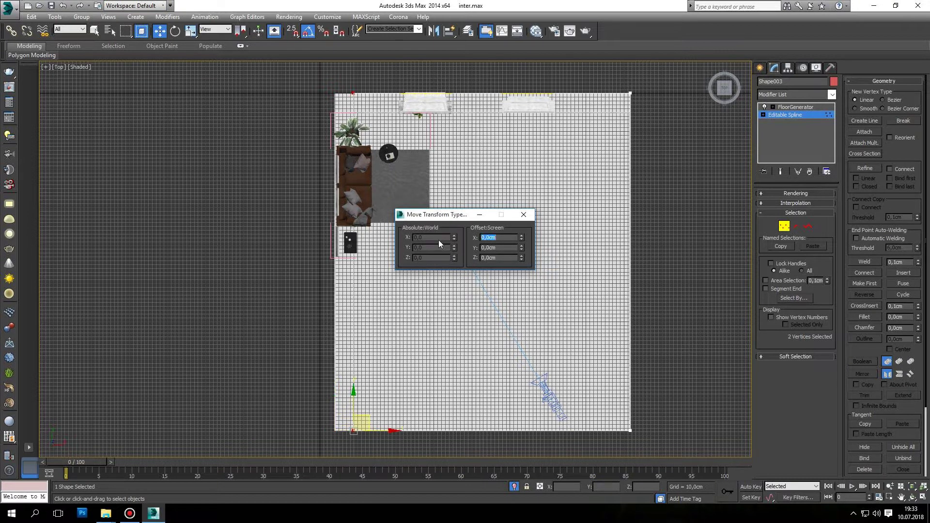
left_click(523, 214)
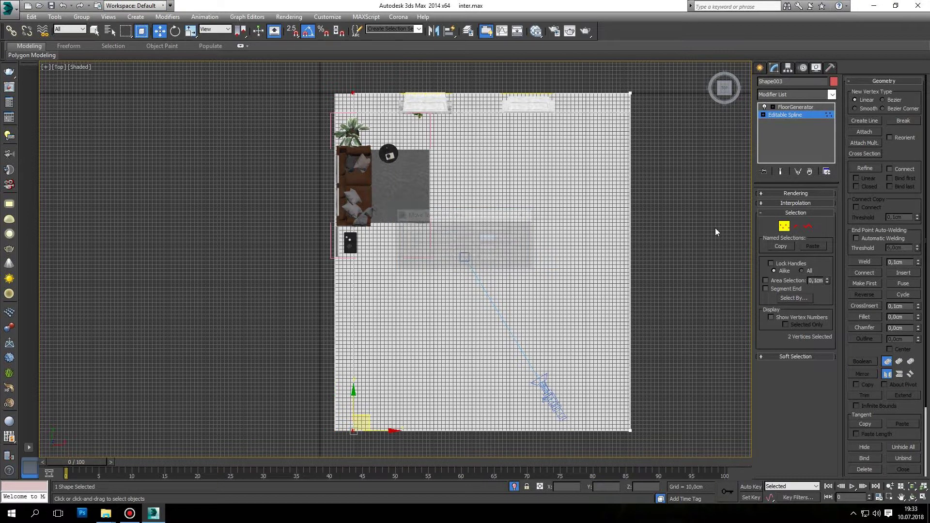
left_click(783, 226)
left_click(796, 106)
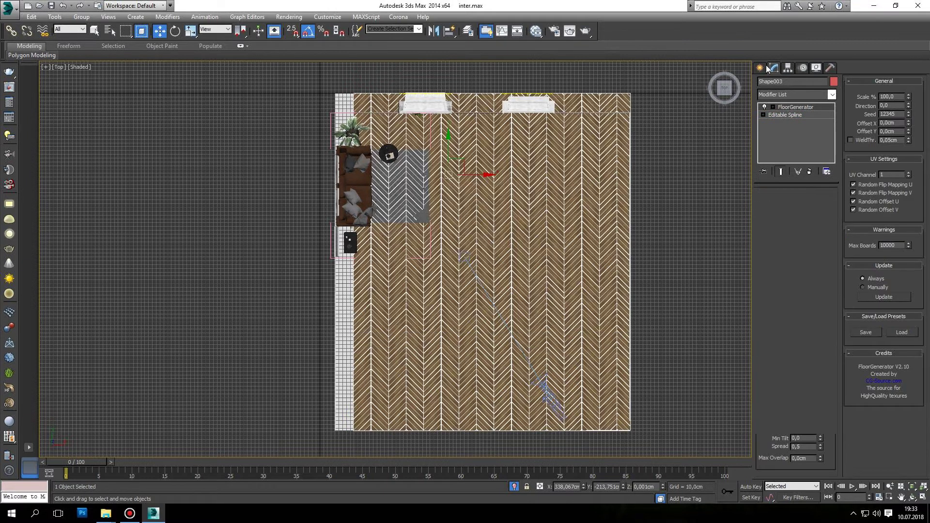
Move the Line46254421 floor slab's two left-edge vertices 50 cm along X.
left_click(759, 68)
left_click(339, 321)
left_click(774, 67)
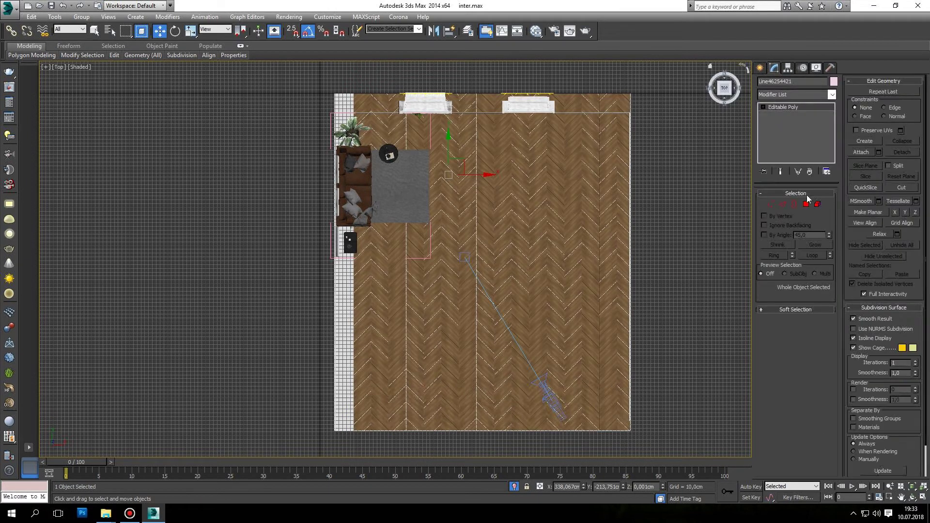
left_click(770, 204)
left_click_drag(347, 81, 263, 493)
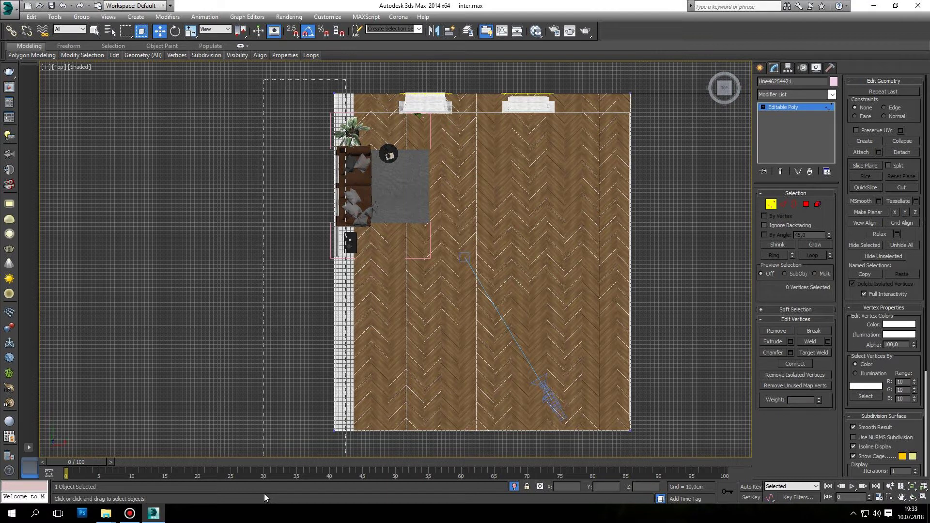
key("g")
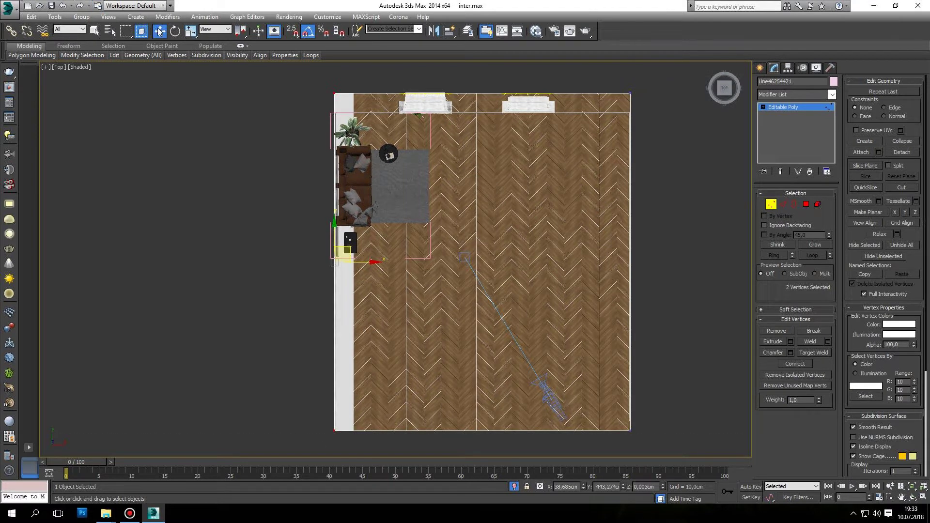
right_click(159, 31)
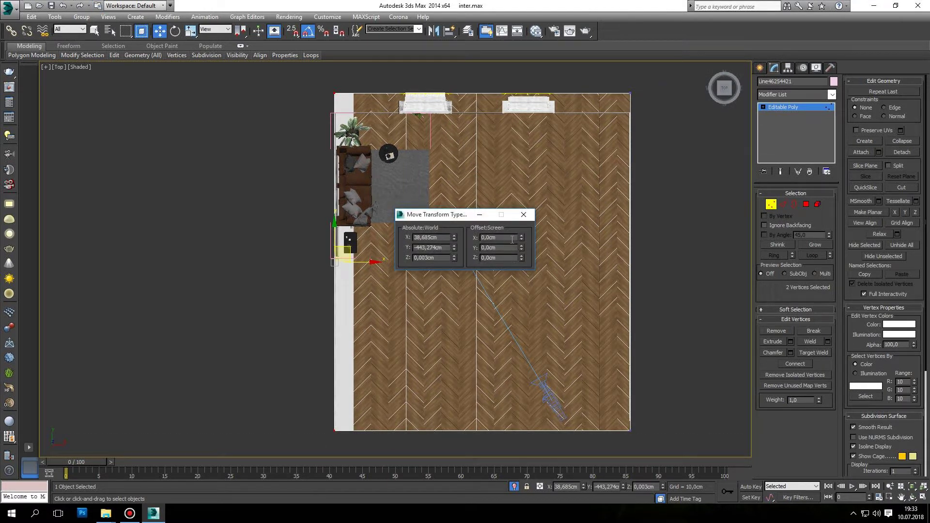
key("Return")
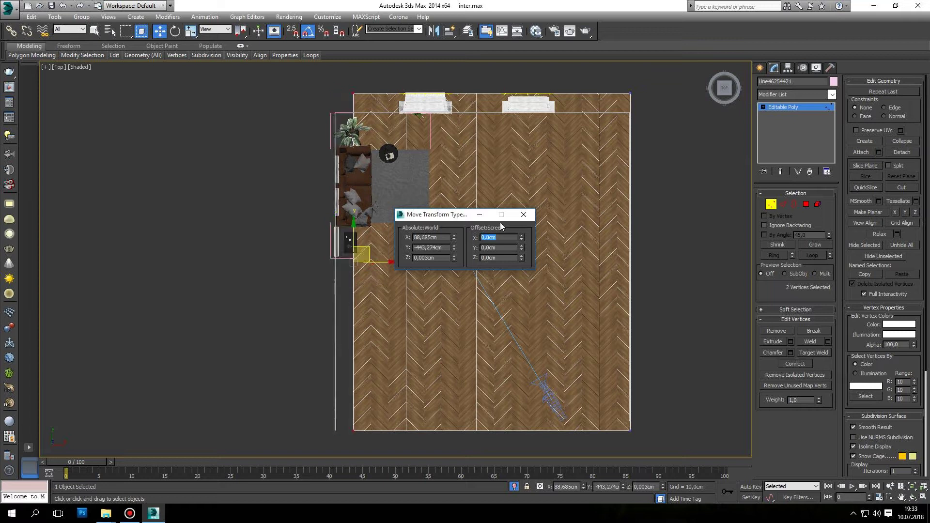
left_click(523, 214)
middle_click_drag(485, 232, 514, 218, "alt")
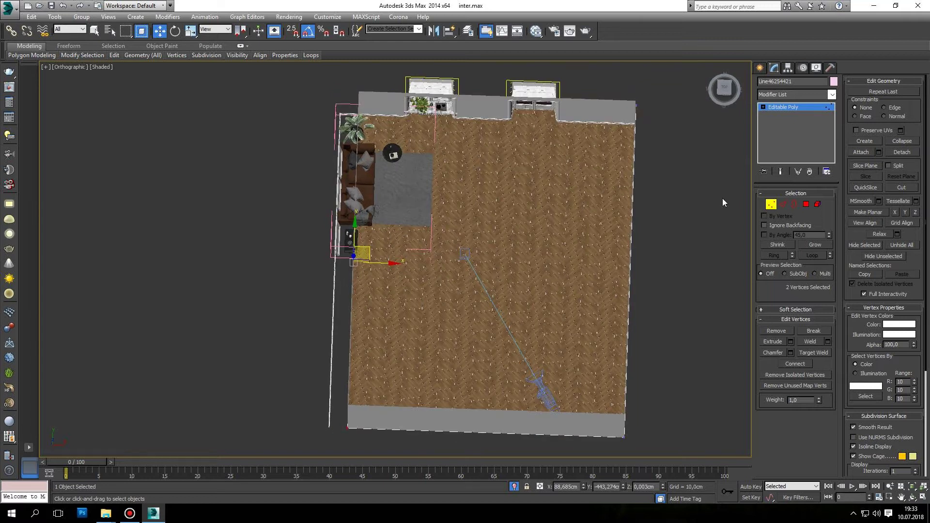
Leave the slab's vertex editing and select the Plinth 01 baseboard.
left_click(771, 205)
middle_click_drag(371, 220, 371, 328, "alt")
left_click(371, 328)
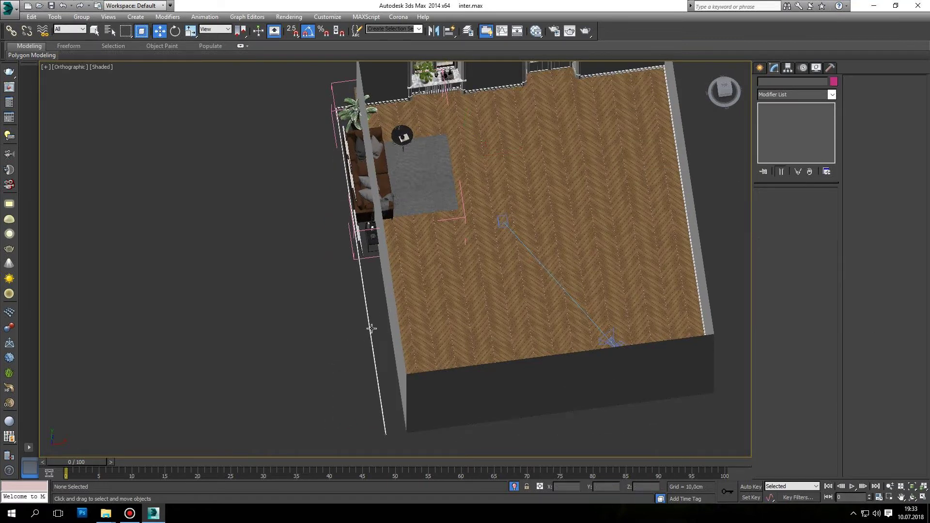
left_click(370, 328)
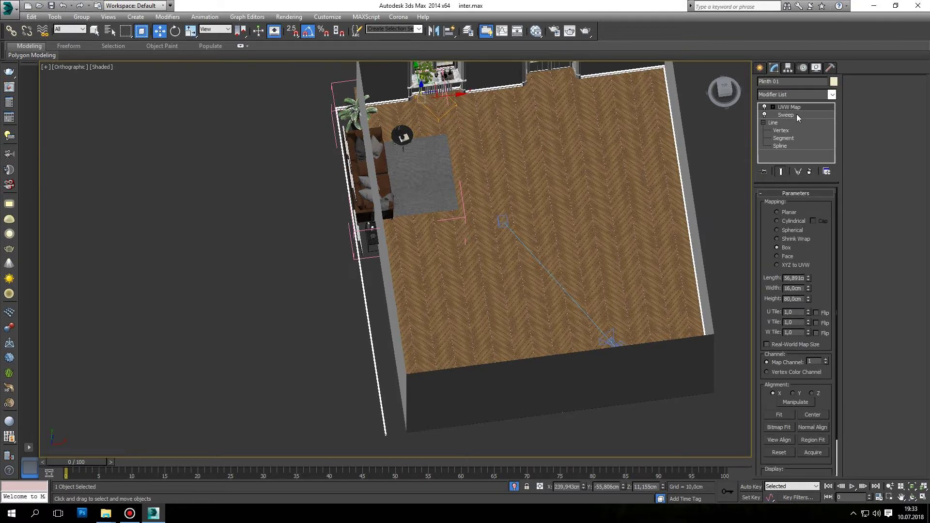
Offset Plinth 01's two left-end line vertices 30 cm along X.
left_click(772, 123)
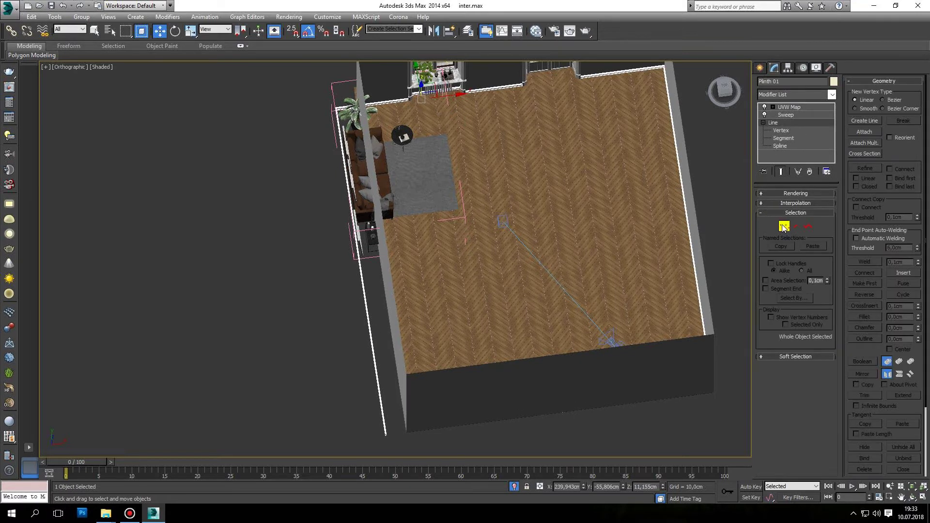
left_click(783, 227)
middle_click_drag(508, 145, 508, 228, "alt")
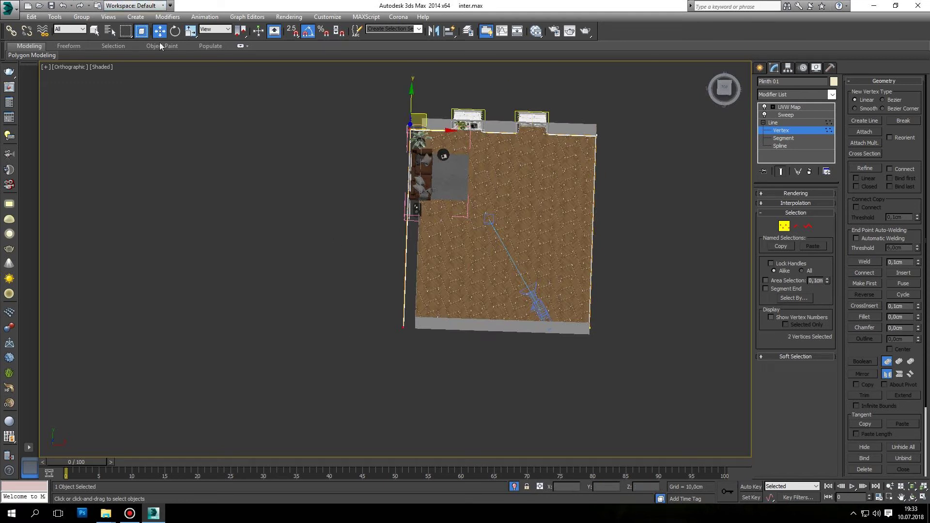
key("F12")
type("30")
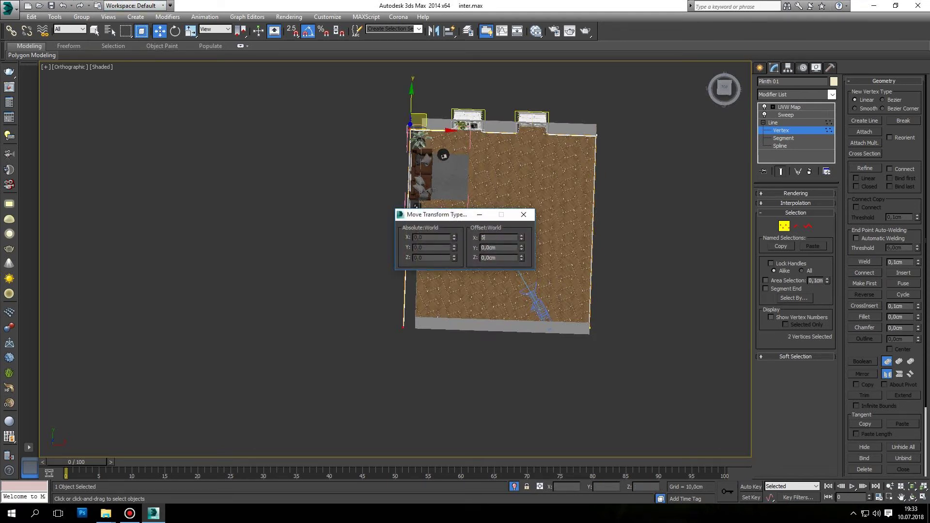
key("Return")
left_click(524, 213)
left_click(523, 209)
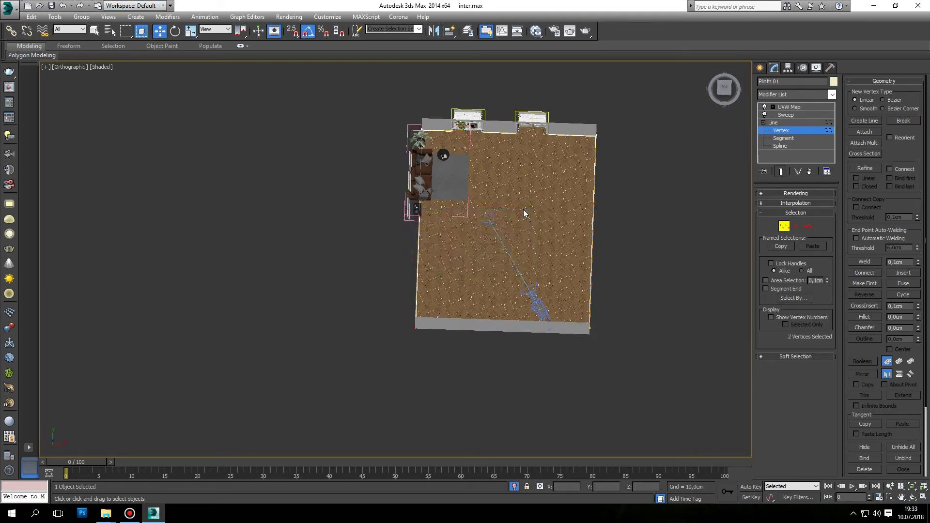
Select the rug together with the sofa.
scroll(419, 161, "up", 5)
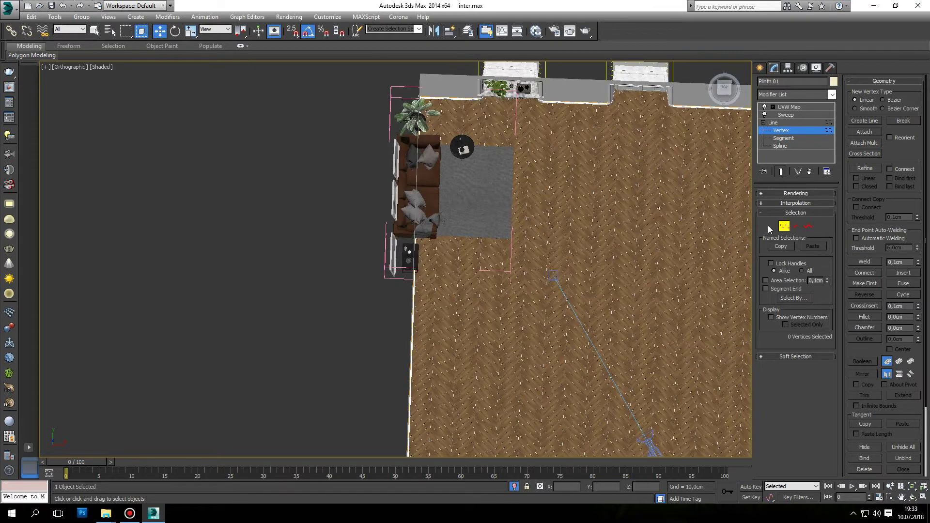
left_click(472, 196)
left_click(416, 179, "ctrl")
left_click(81, 17)
Close the furniture group and move it 50 cm along X.
left_click(96, 64)
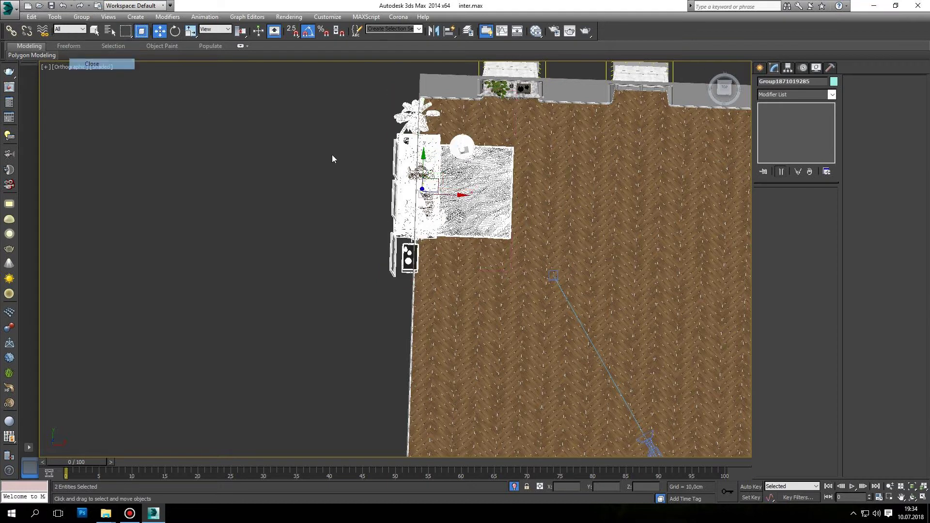
right_click(159, 31)
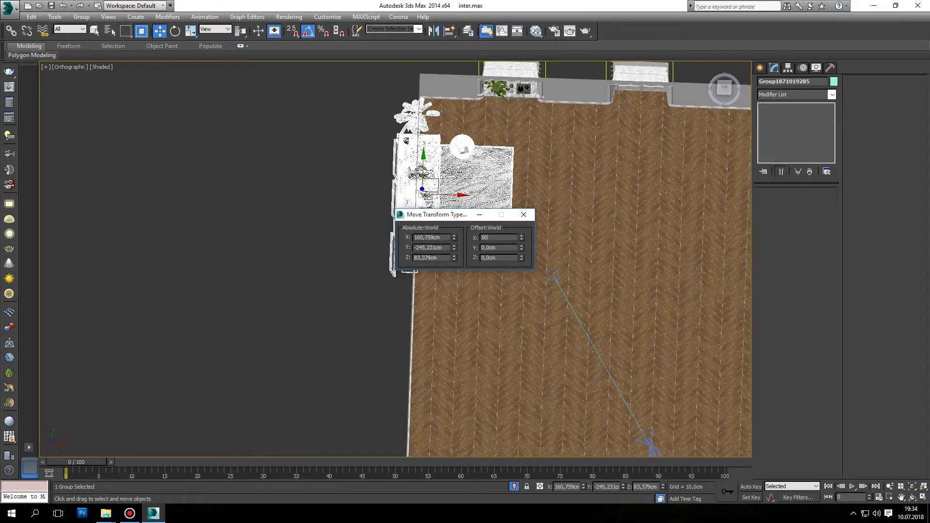
key("Return")
left_click(523, 215)
Unhide all objects in the camera view to restore the ceiling, then select box Line46254422.
key("c")
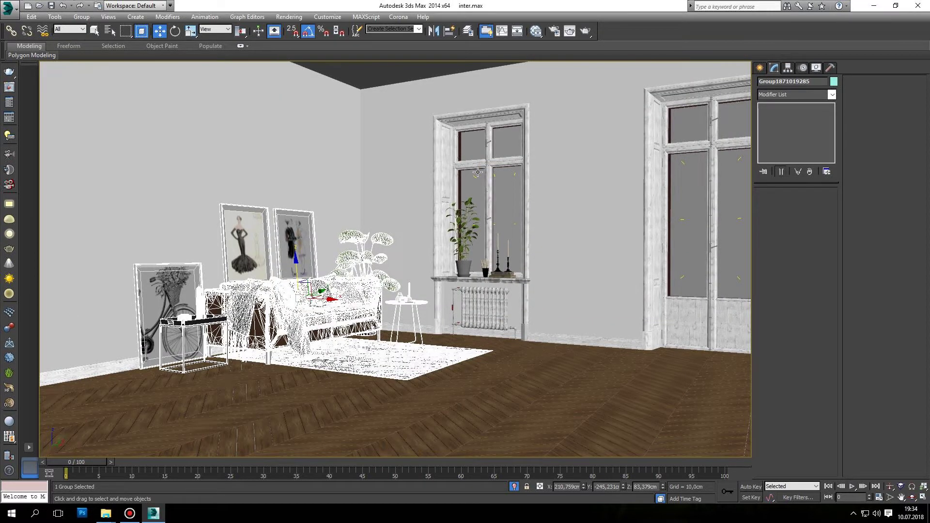
right_click(425, 86)
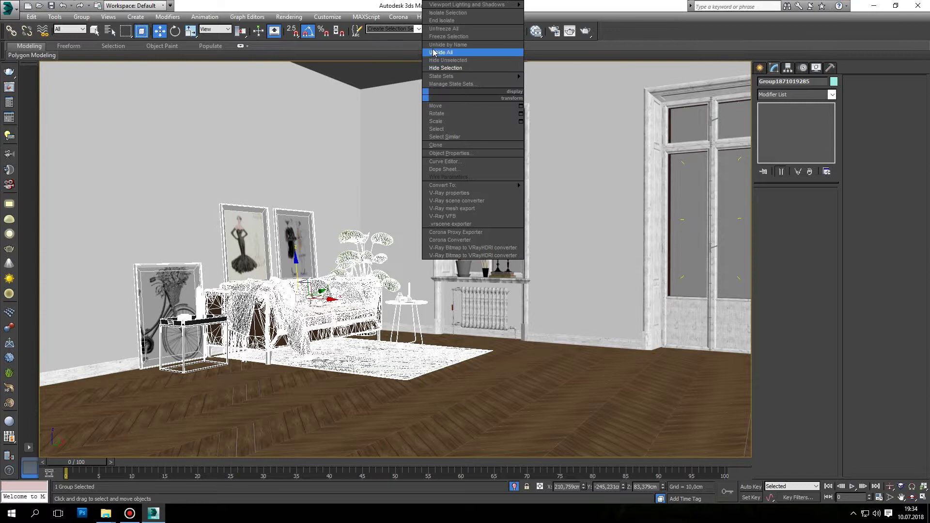
left_click(436, 56)
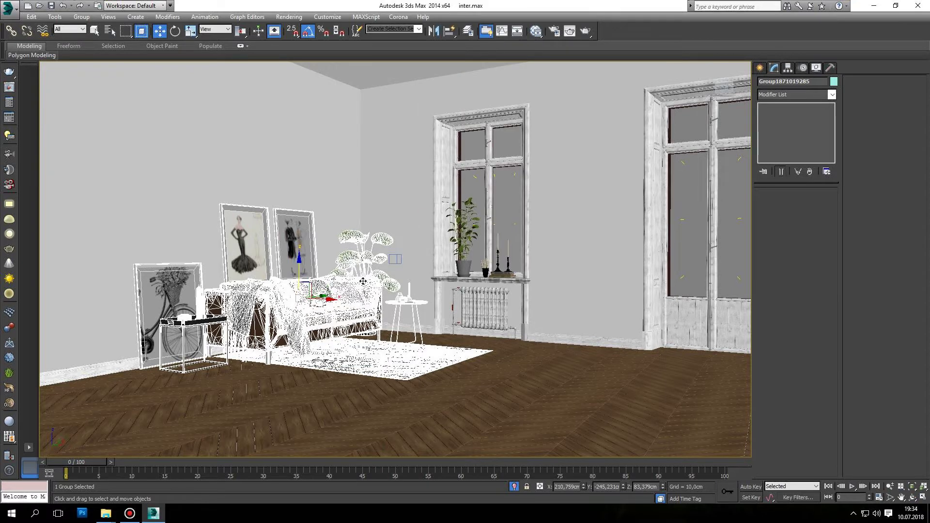
key("alt+q")
middle_click_drag(363, 281, 368, 305, "alt")
left_click(365, 306)
right_click(365, 306)
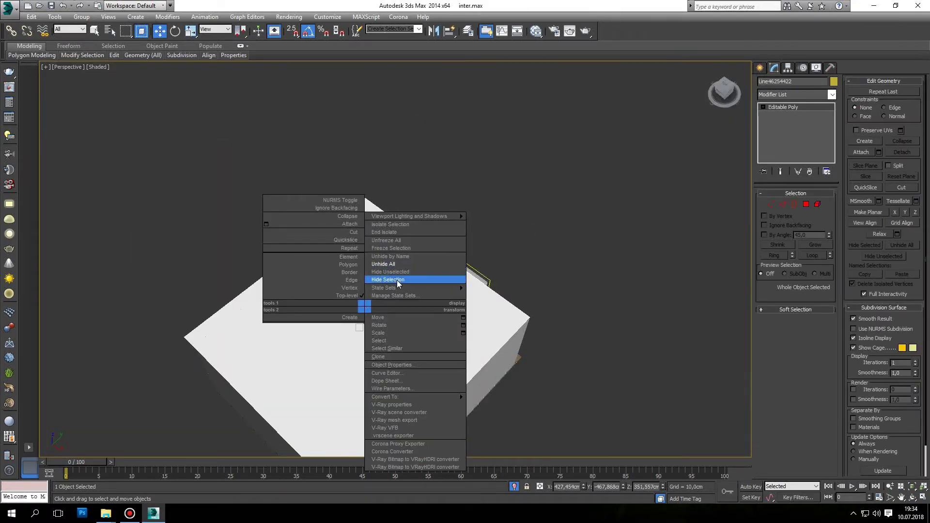
Hide the box, open the sofa group, and trial-move the plant, then undo the move.
left_click(397, 280)
scroll(436, 266, "up", 5)
middle_click_drag(320, 194, 301, 196, "alt")
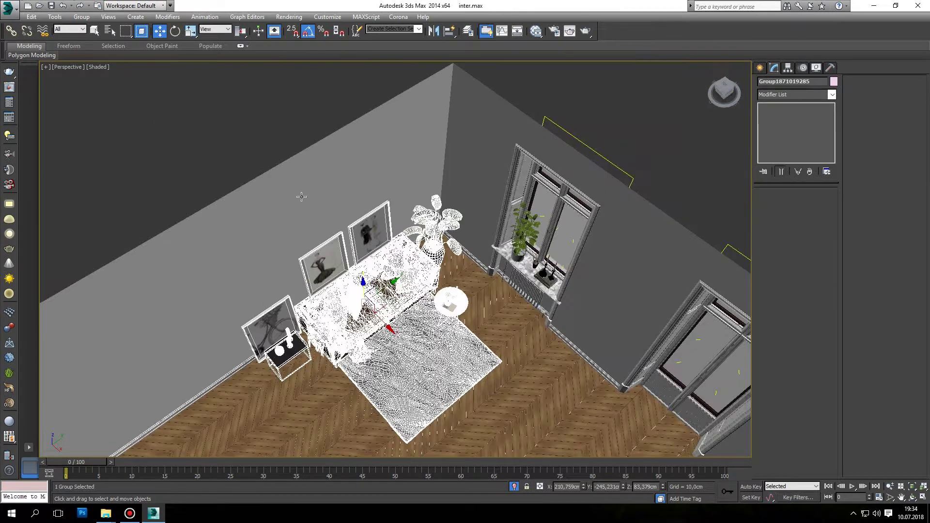
left_click(75, 18)
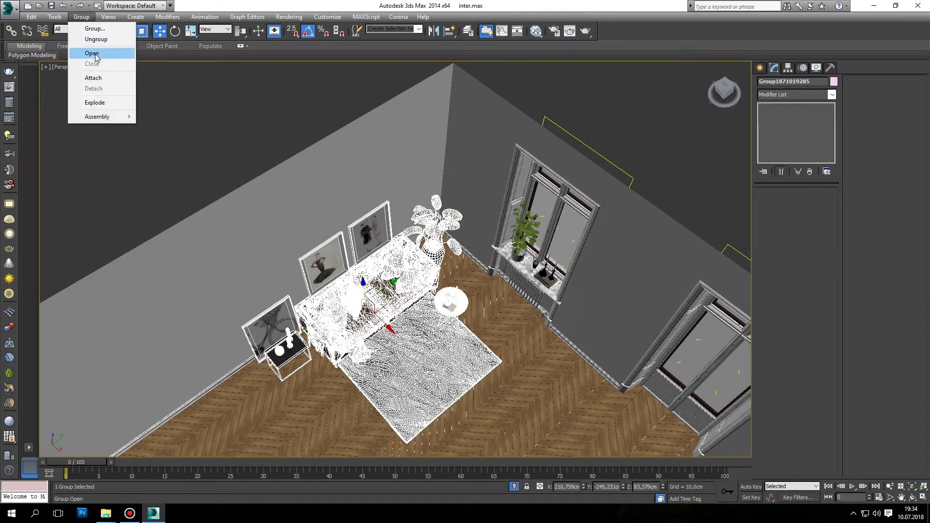
left_click(92, 54)
left_click(436, 218)
mouse_move(426, 242)
middle_mouse_down("alt")
mouse_move(450, 265)
mouse_move(429, 259)
mouse_move(451, 265)
middle_mouse_up("alt")
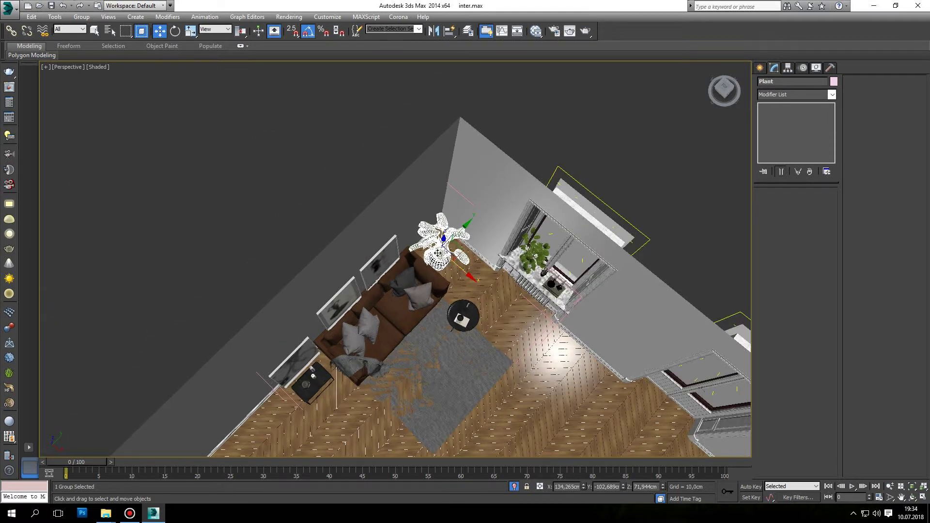
left_click_drag(437, 252, 360, 202)
key("ctrl+z")
Select the whole sofa group and ungroup it into its pieces.
left_click(81, 17)
left_click(232, 222)
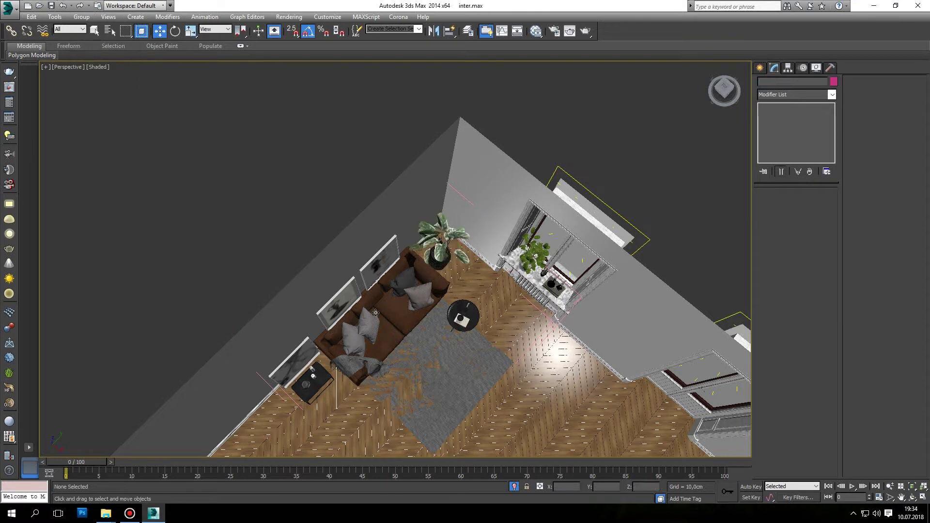
left_click(370, 296)
left_click(82, 16)
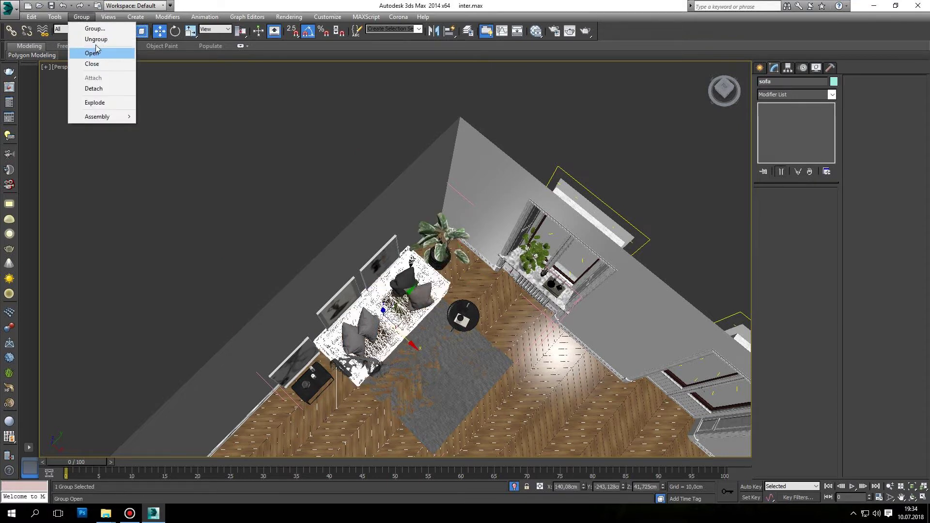
left_click(97, 65)
right_click(414, 280)
left_click(82, 17)
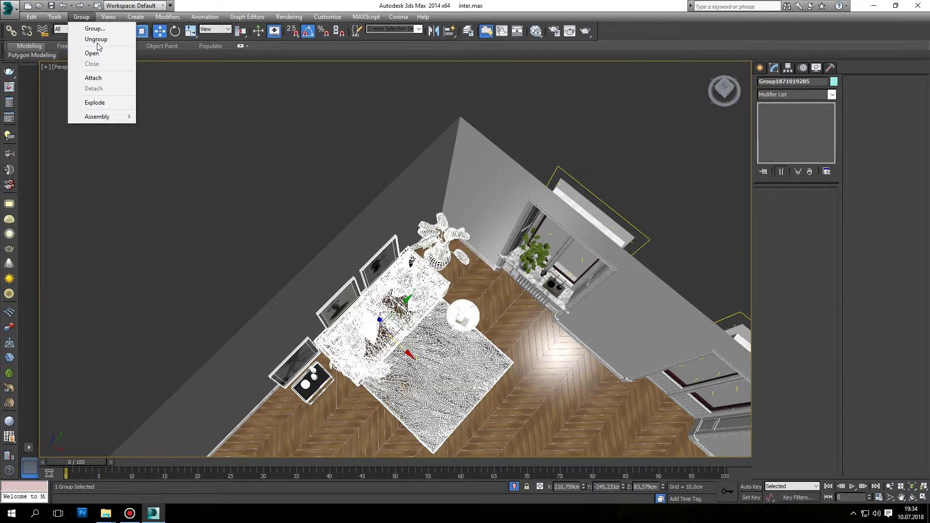
left_click(97, 42)
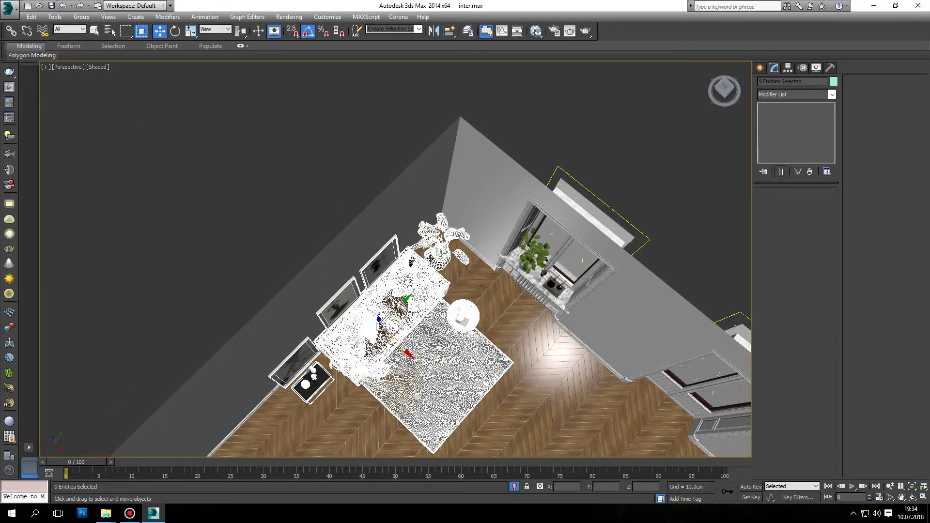
Regroup the sofa pieces without the plant, and move the plant onto the window sill.
left_click(435, 255, "alt")
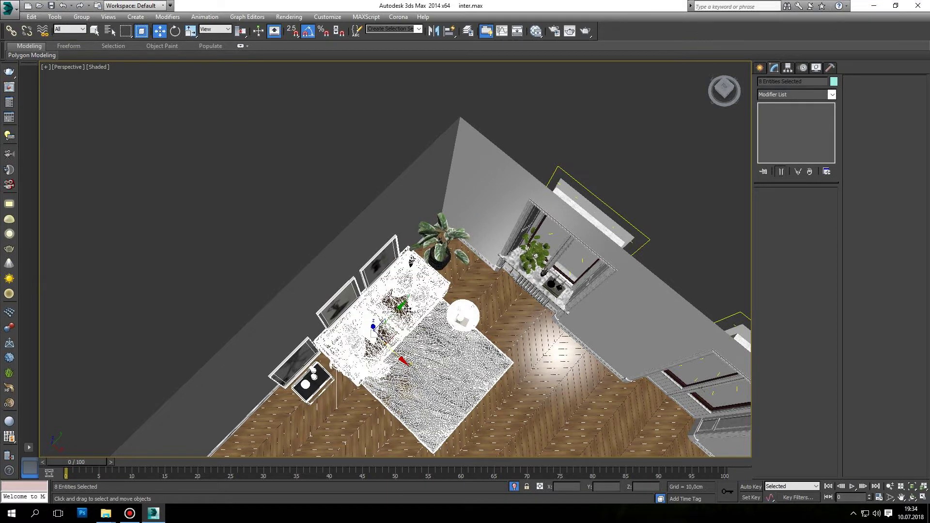
right_click(408, 307)
left_click(218, 161)
left_click(81, 17)
left_click(93, 27)
key("Return")
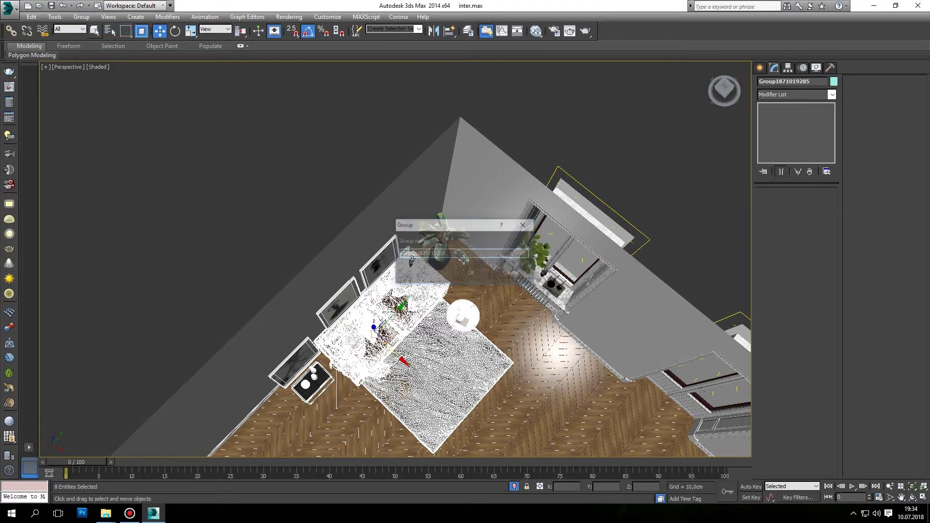
left_click(450, 232)
left_click_drag(461, 271, 384, 214)
Check the plant's new spot, then switch to a top-down view of the asset pile.
middle_click_drag(383, 214, 452, 233, "alt")
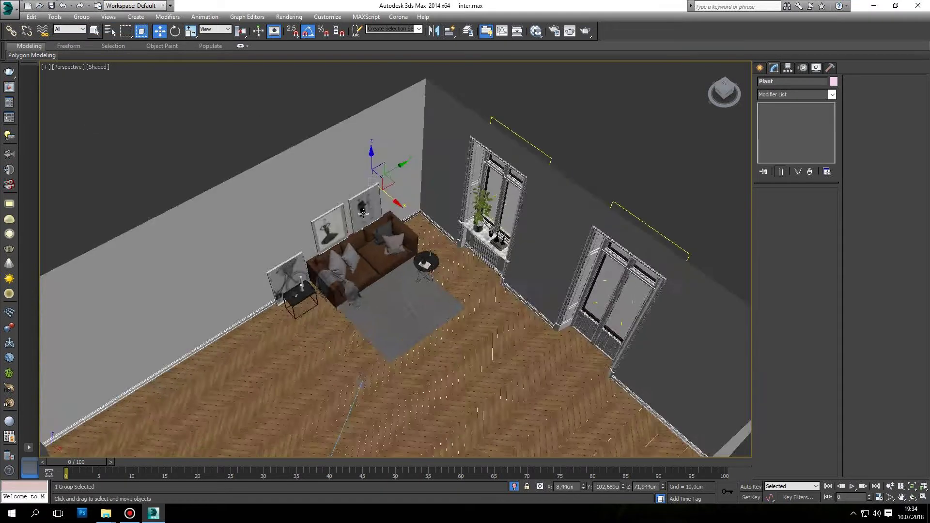
scroll(452, 233, "down", 5)
scroll(451, 233, "up", 4)
scroll(451, 233, "down", 5)
scroll(370, 176, "down", 3)
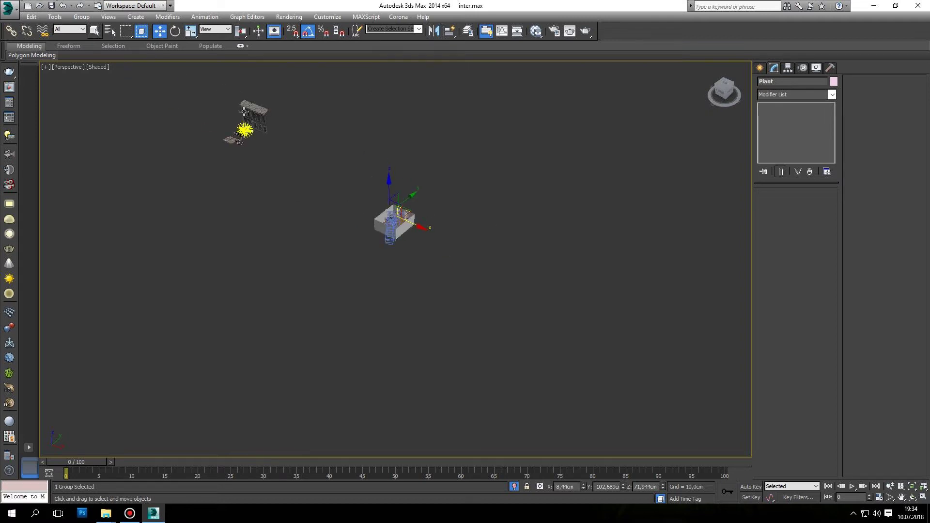
scroll(174, 208, "up", 4)
scroll(173, 208, "up", 2)
left_click(174, 208)
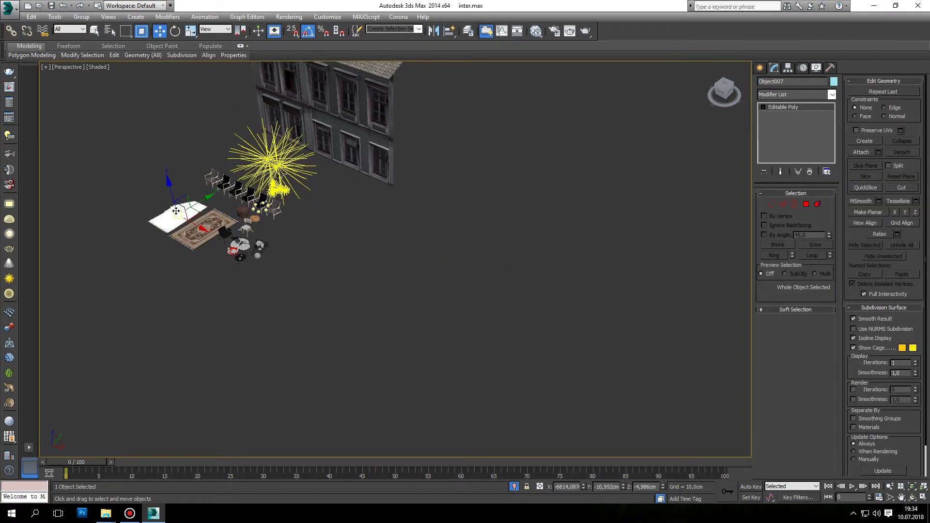
key("shift+z")
key("shift+z")
key("shift+z")
key("shift+z")
key("shift+z")
scroll(270, 251, "down", 3)
scroll(251, 218, "up", 4)
Select the white cloth pieces and trial-move them, then undo the move.
left_click(245, 205)
scroll(246, 205, "down", 3)
scroll(245, 205, "up", 4)
left_click_drag(246, 205, 520, 205)
key("ctrl+z")
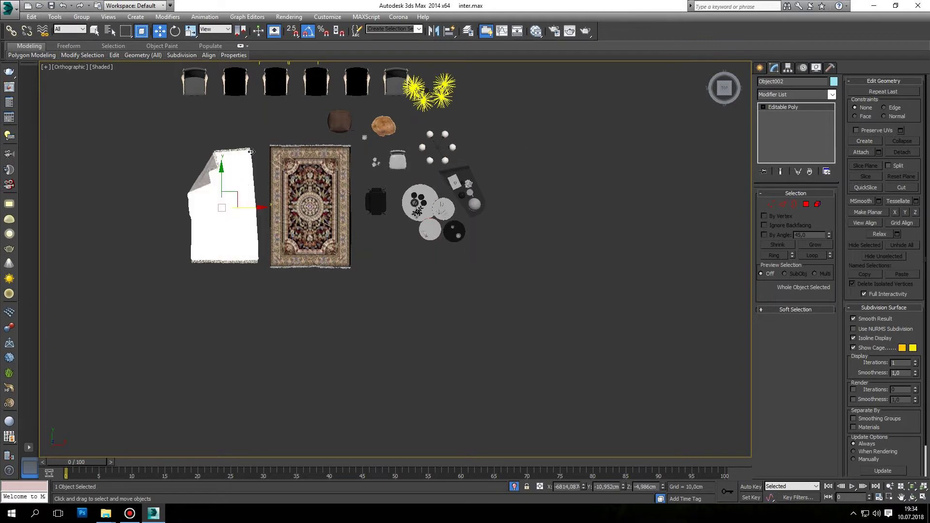
Group the four cloth pieces and move the new group toward the room.
left_click(81, 17)
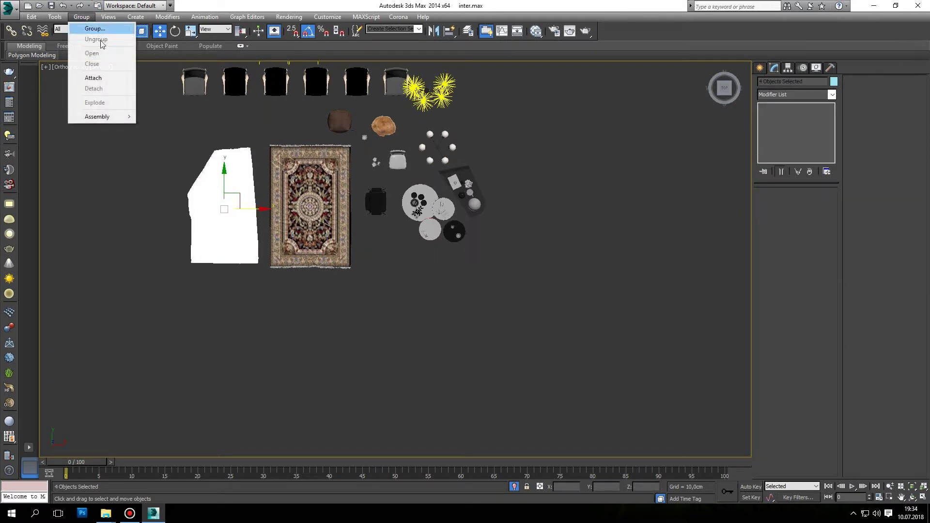
left_click(473, 273)
scroll(275, 225, "down", 3)
left_click_drag(304, 220, 654, 228)
middle_click_drag(654, 228, 377, 239)
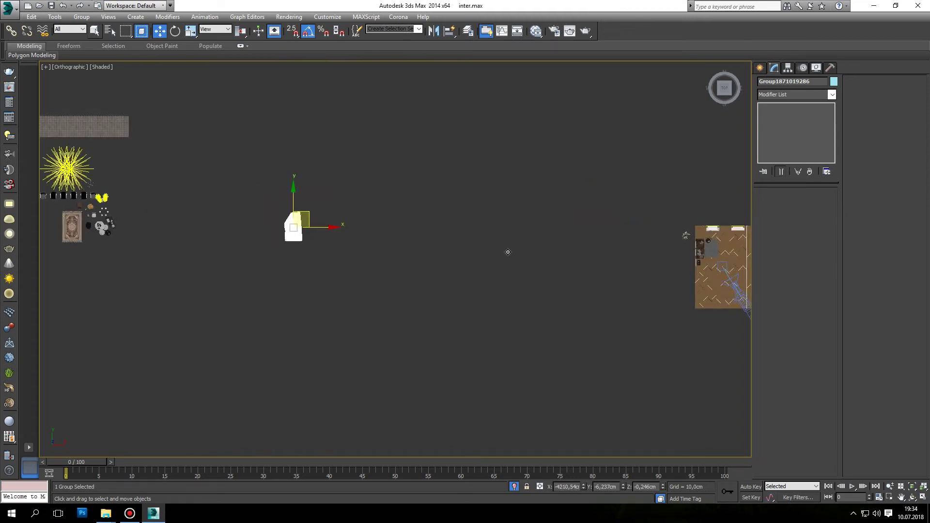
Raise the rug group above the floor in a tilted view of the sofa room.
scroll(728, 244, "up", 5)
middle_click_drag(728, 243, 581, 318, "alt")
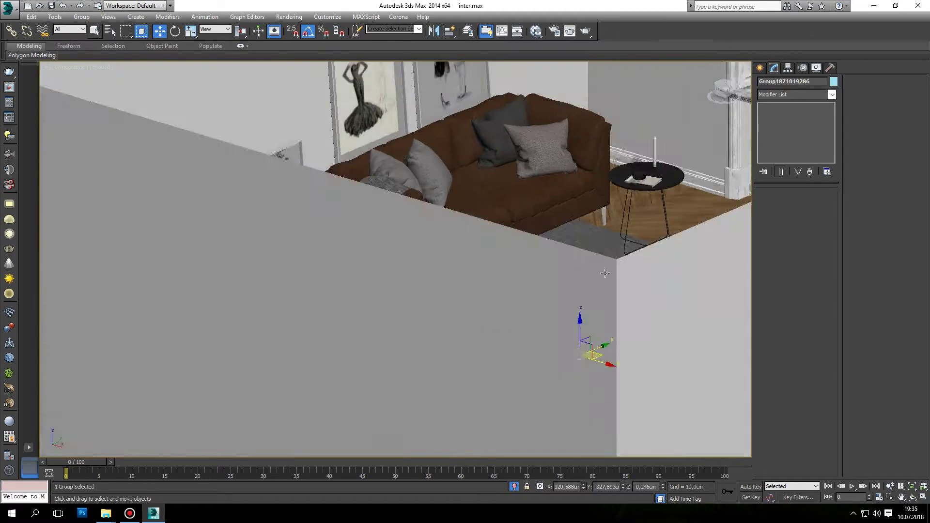
scroll(581, 319, "up", 3)
left_click_drag(581, 373, 555, 299)
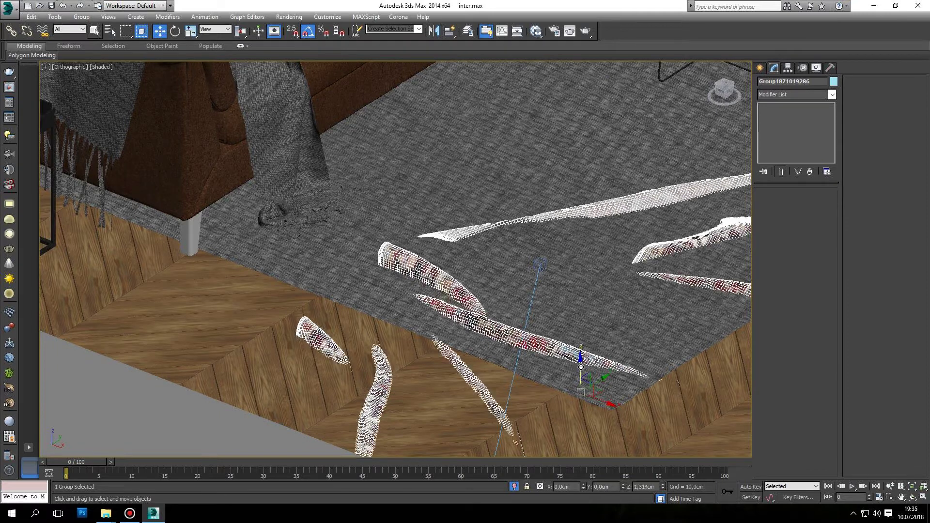
scroll(555, 299, "down", 3)
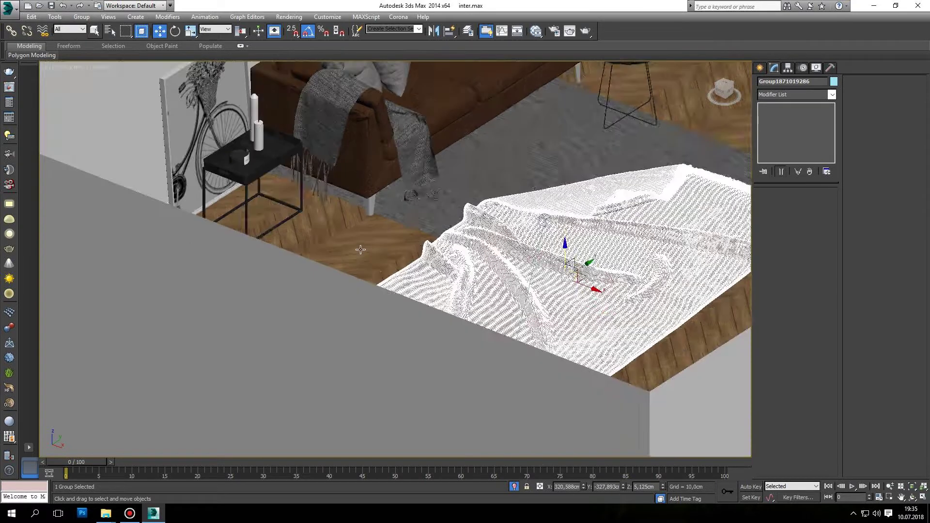
Isolate the floor and rug in Front view and nudge the rug group's height.
left_click(555, 298, "ctrl")
left_click(515, 486)
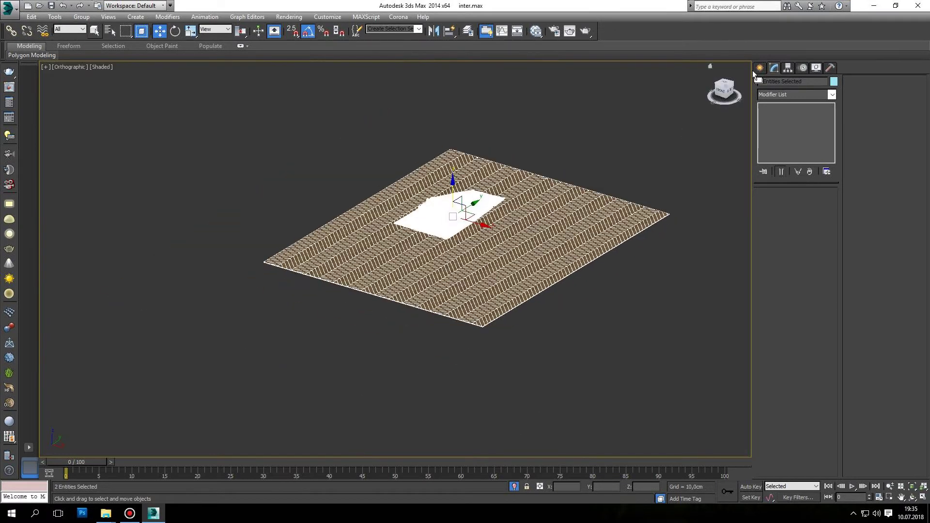
left_click(721, 95)
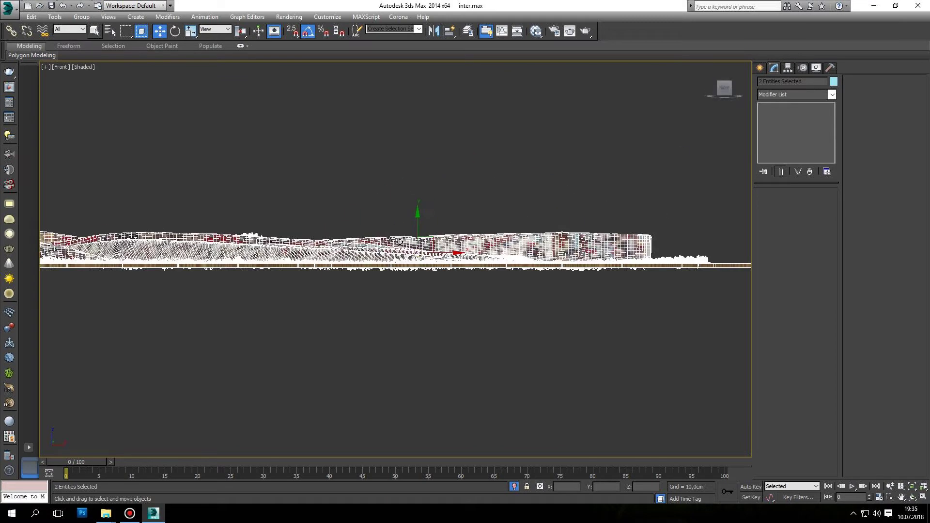
left_click(399, 242)
scroll(399, 242, "up", 5)
scroll(285, 240, "down", 3)
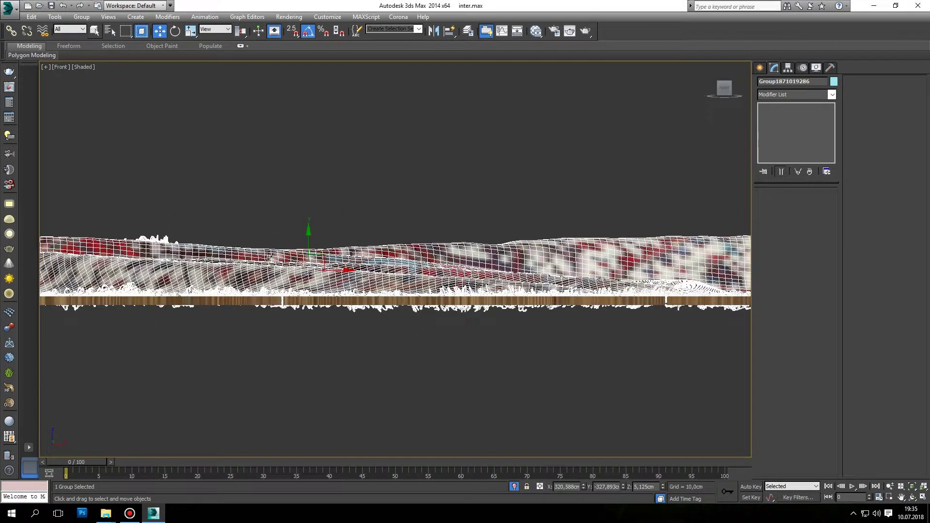
scroll(306, 248, "up", 1)
scroll(308, 242, "up", 1)
scroll(313, 218, "up", 2)
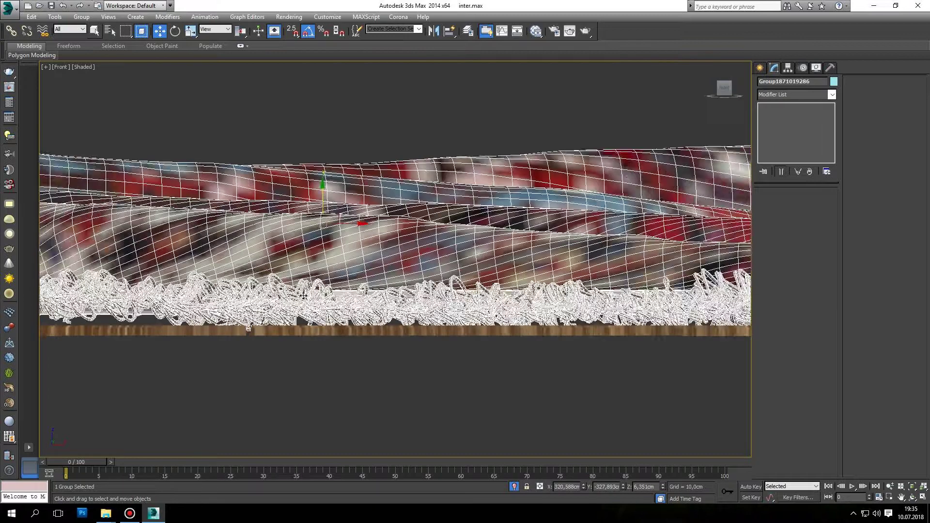
scroll(318, 191, "up", 2)
left_click_drag(327, 175, 328, 176)
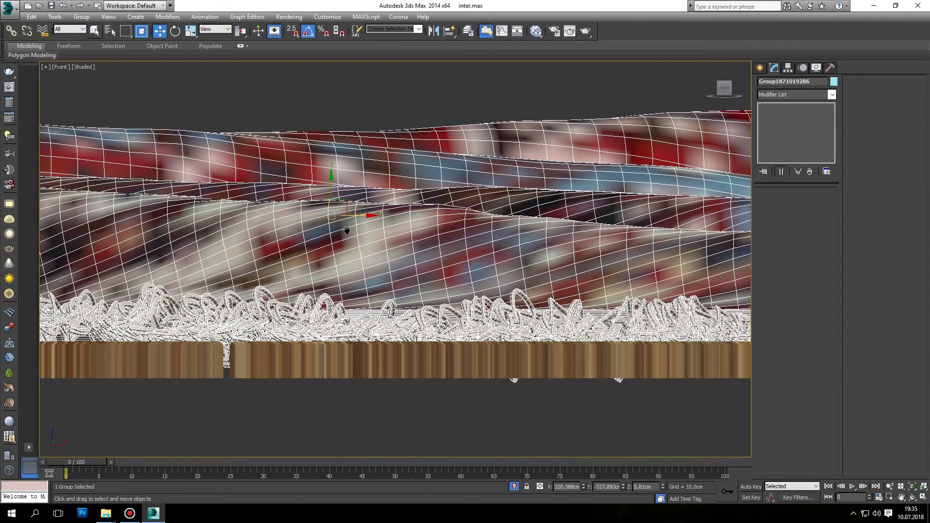
Lower the rug group onto the parquet floor to Z 5,645cm using Move Transform Type-In.
middle_click_drag(329, 175, 368, 232, "alt")
scroll(403, 285, "down", 3)
middle_click_drag(403, 285, 486, 275, "alt")
scroll(486, 275, "up", 3)
scroll(486, 275, "up", 2)
scroll(486, 275, "up", 1)
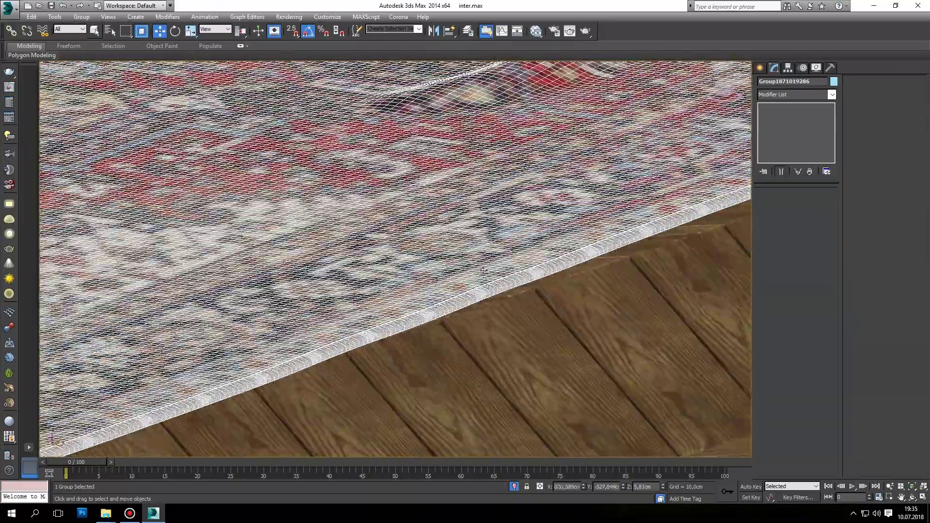
right_click(160, 33)
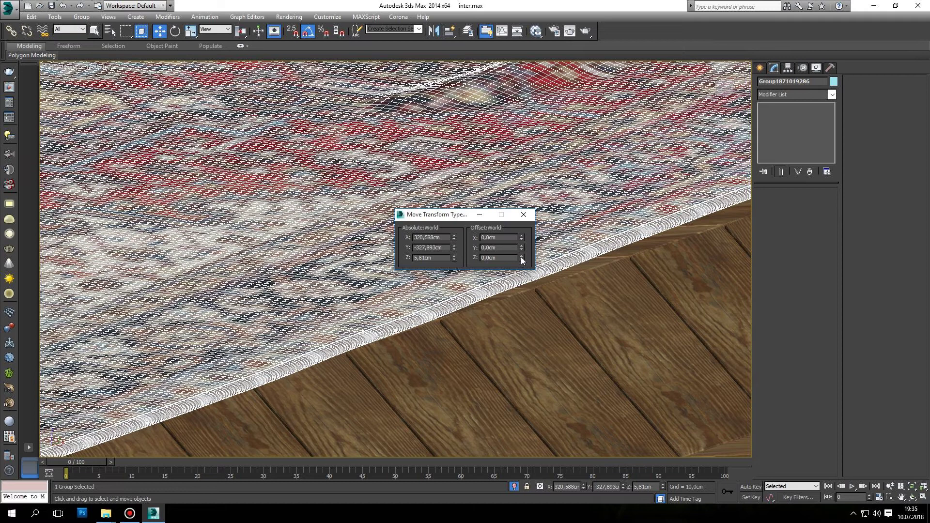
left_click_drag(521, 260, 521, 258)
left_click(523, 215)
Unhide all objects and select the box blocking the view.
right_click(494, 165)
left_click(519, 123)
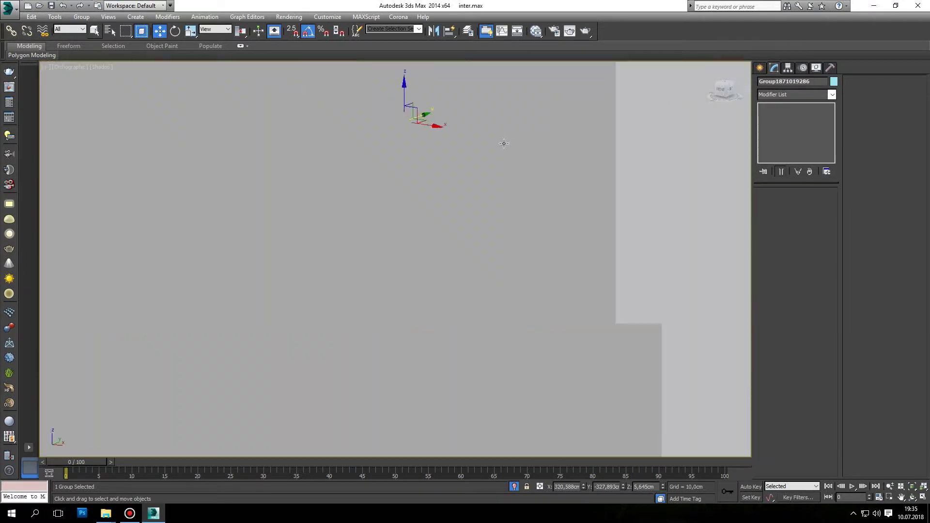
left_click(502, 143)
scroll(515, 205, "down", 3)
scroll(515, 149, "up", 2)
Hide the box blocking the view of the room.
right_click(515, 149)
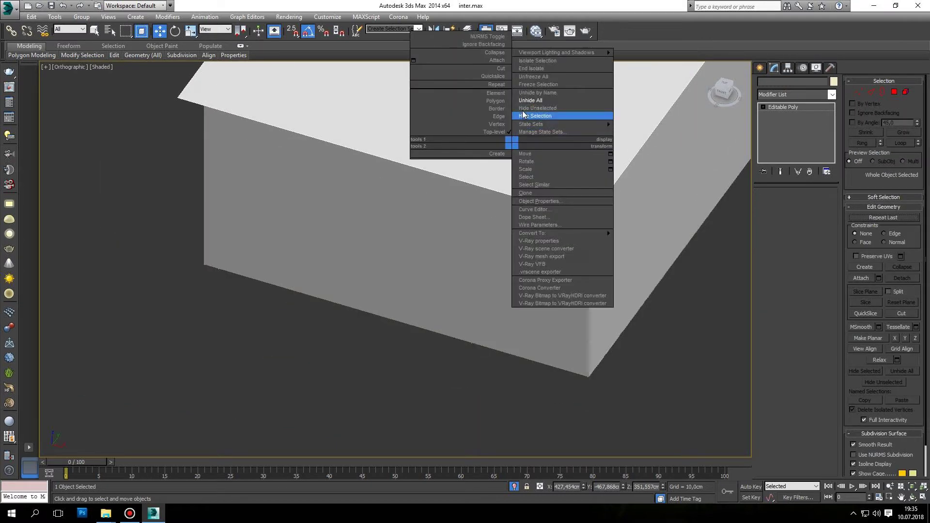
left_click(557, 115)
scroll(487, 253, "down", 3)
scroll(461, 238, "up", 8)
scroll(462, 239, "down", 3)
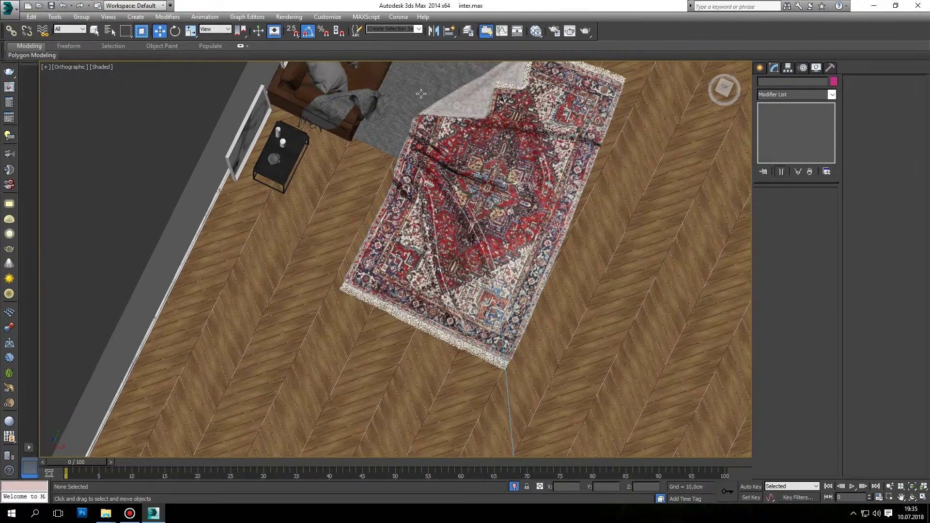
Open the furniture group and delete the extra rug mesh.
left_click(339, 92)
left_click(81, 17)
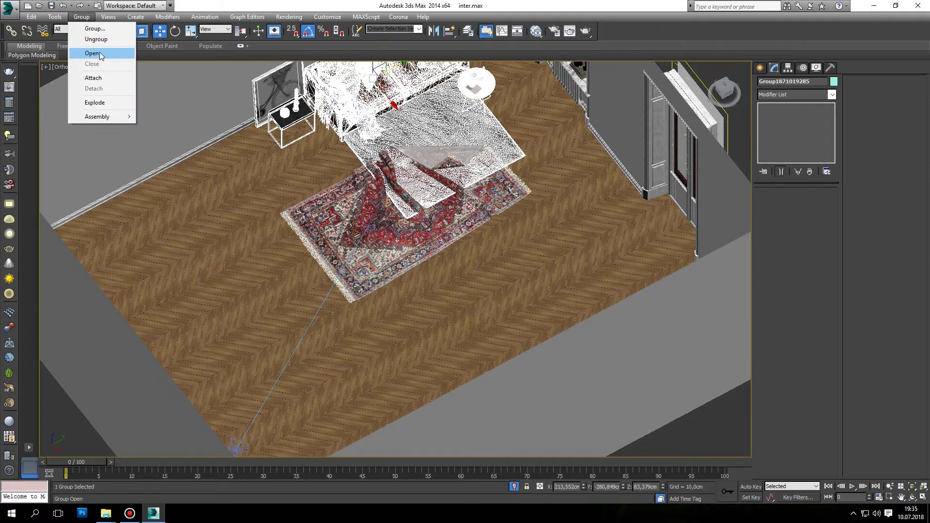
left_click(92, 53)
left_click(407, 140)
key("Delete")
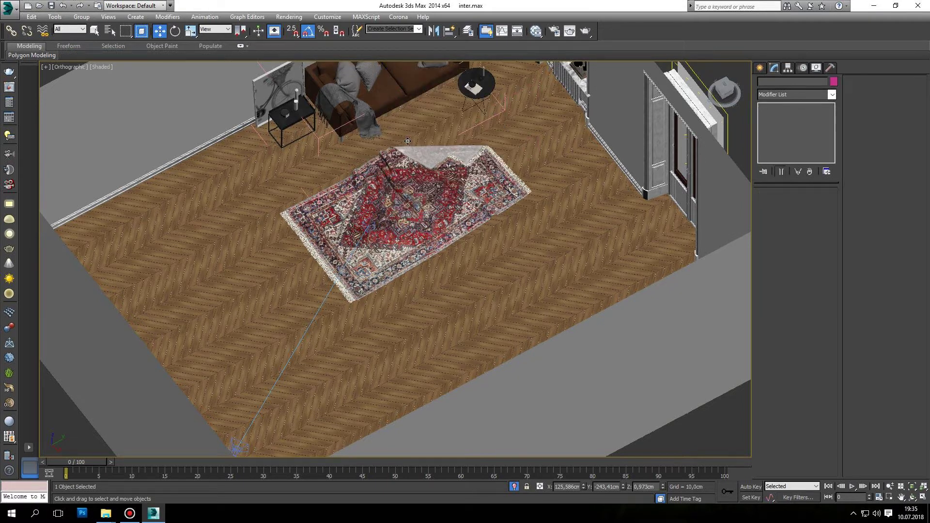
Move the remaining rug into place on the floor with a slight sideways nudge.
left_click(415, 192)
middle_click_drag(402, 204, 402, 259)
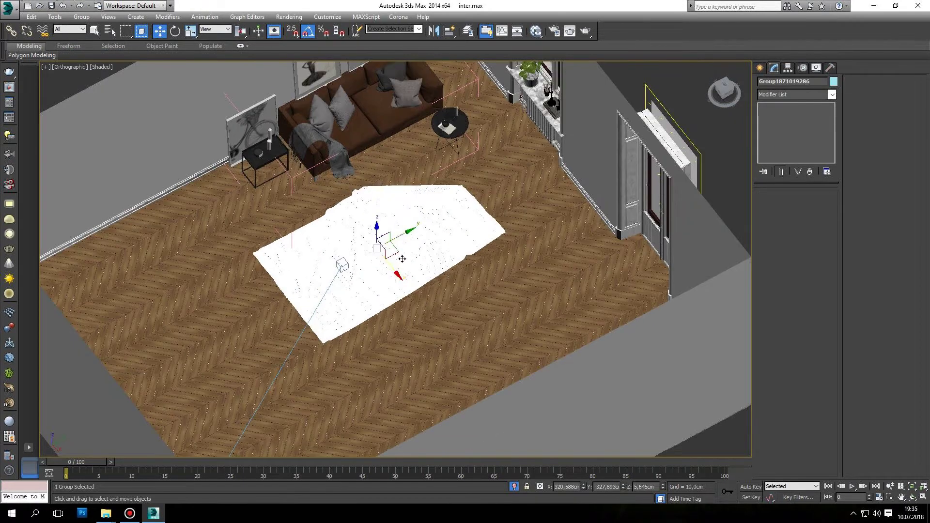
left_click_drag(398, 251, 430, 186)
key("z")
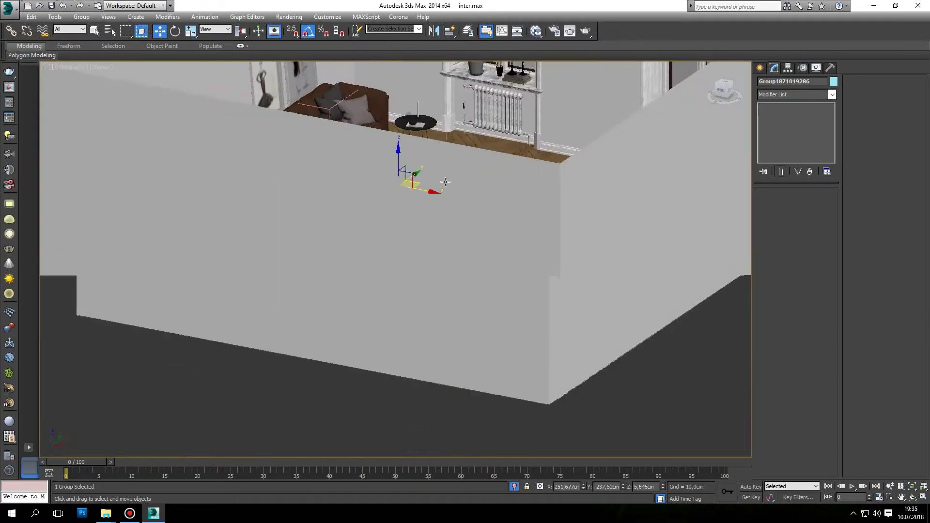
scroll(435, 222, "down", 3)
scroll(412, 208, "up", 1)
left_click_drag(408, 211, 403, 179)
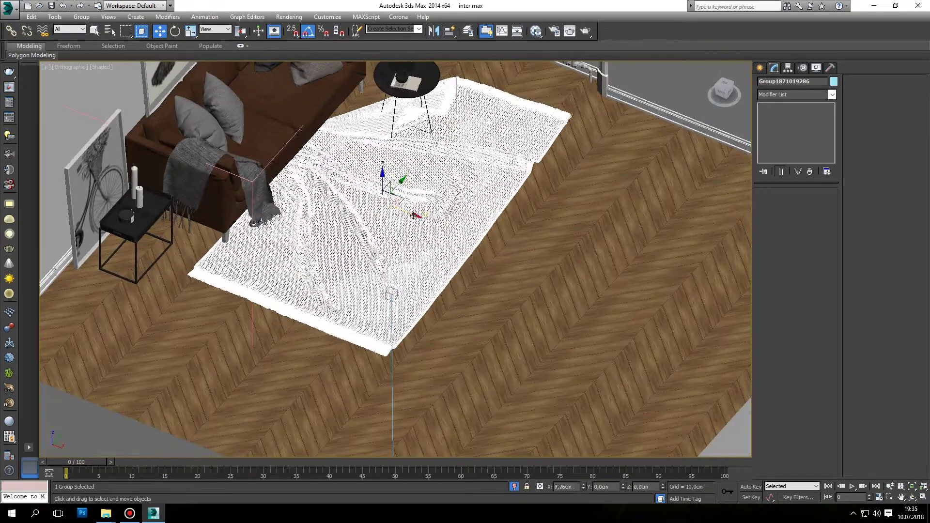
Rotate the rug -180° about Z and shift it slightly up and right.
key("e")
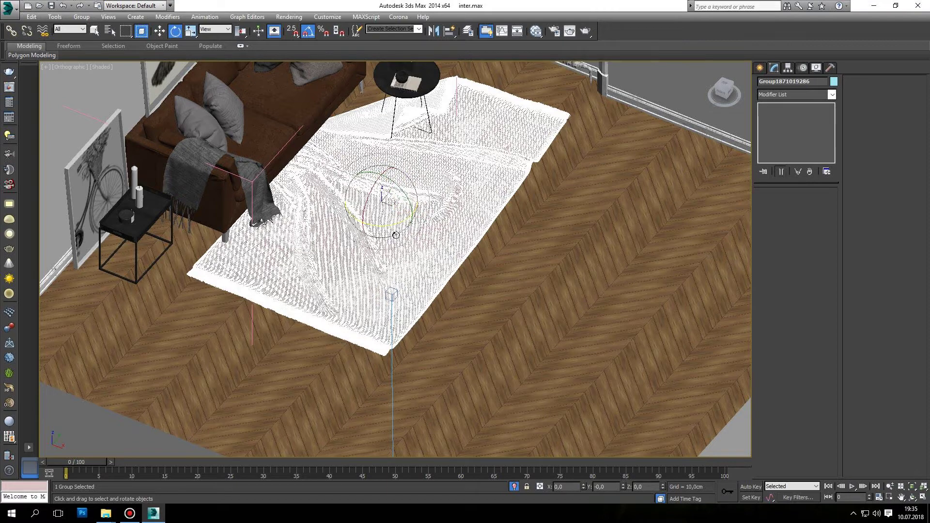
left_click_drag(401, 225, 322, 270)
key("w")
middle_click_drag(321, 270, 318, 253, "alt")
left_click_drag(371, 226, 380, 207)
In camera view, hide the ceiling, show the safe frame, and slightly reframe the camera.
key("c")
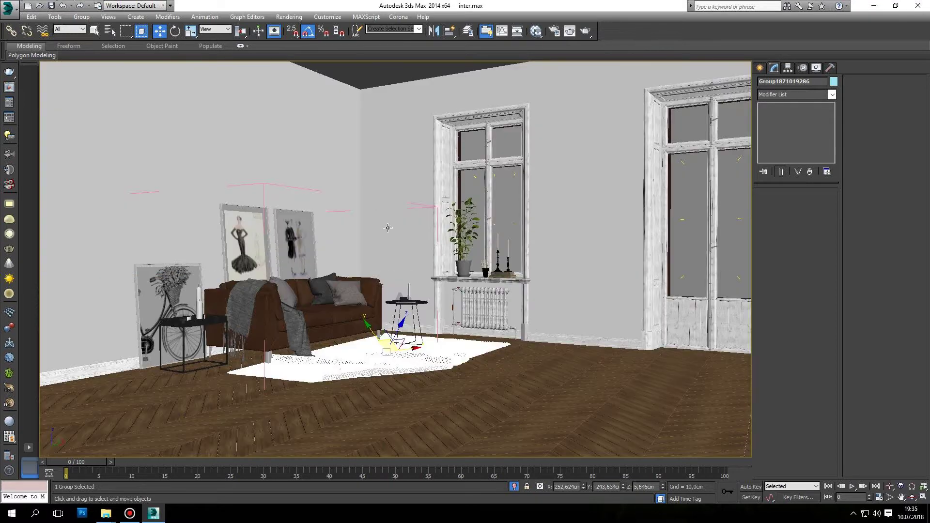
right_click(373, 217)
left_click(416, 178)
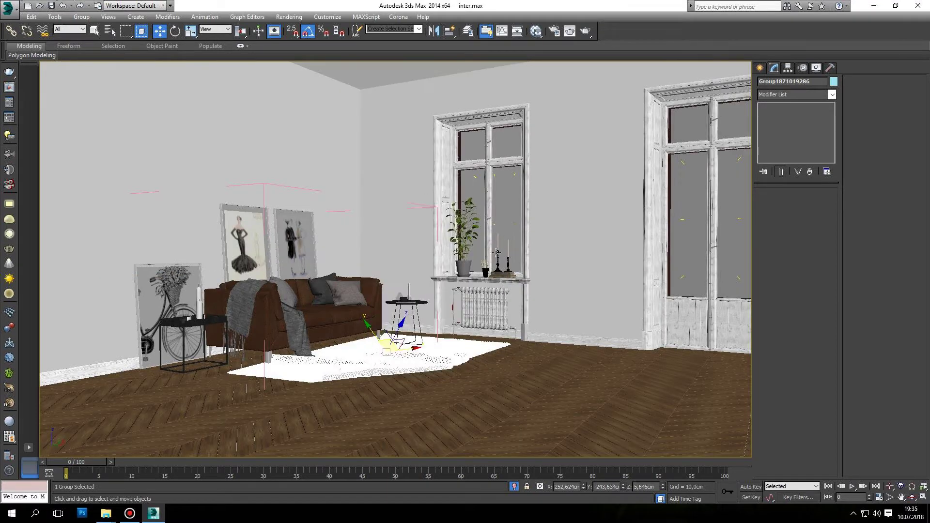
key("shift+f")
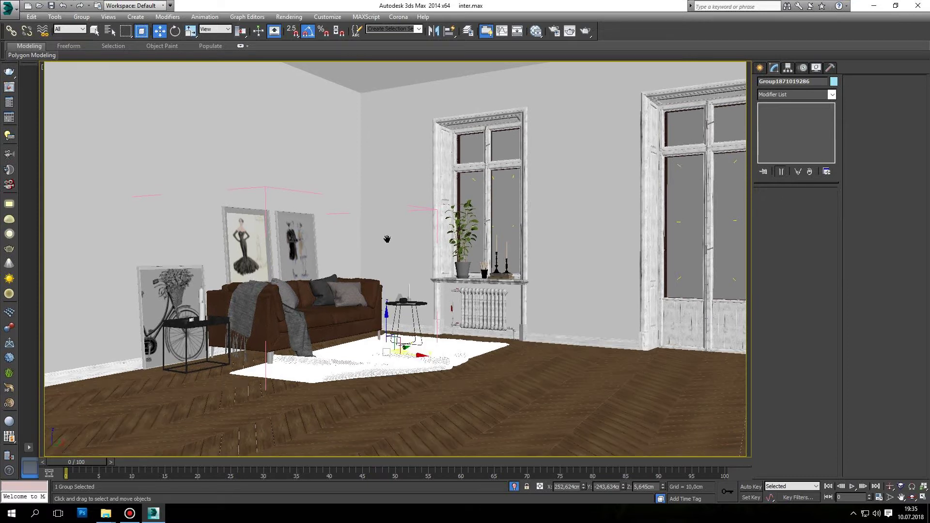
left_click(912, 497)
left_click_drag(489, 358, 473, 344)
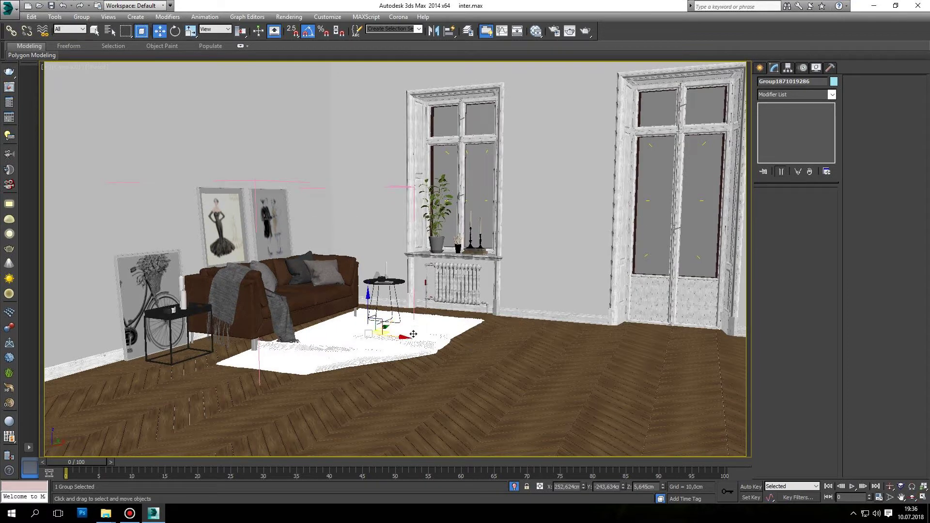
middle_click_drag(604, 378, 880, 504)
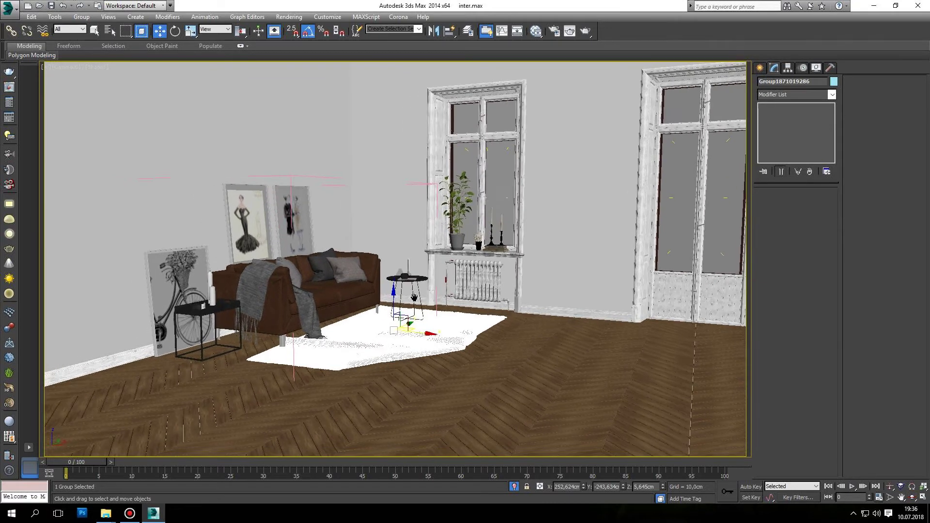
left_click_drag(429, 316, 433, 314)
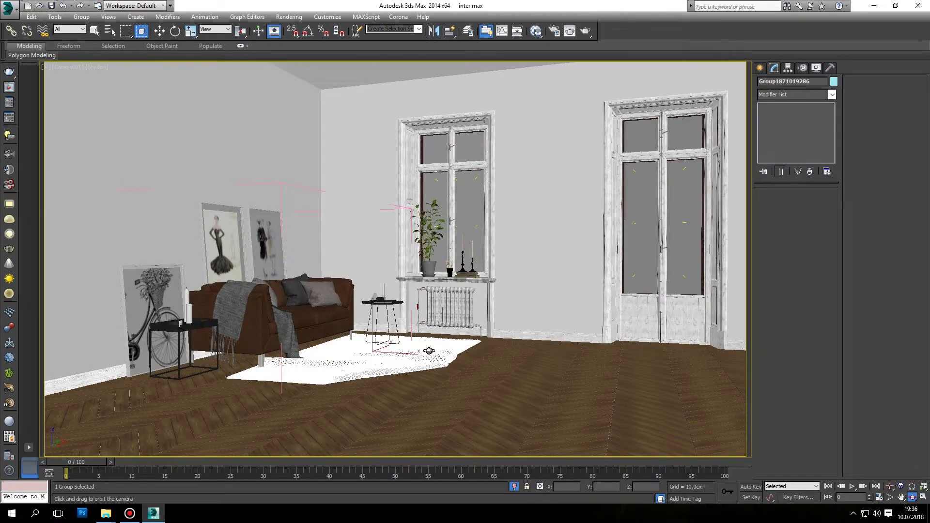
Select Plinth 002, isolate it, then hide it and end isolation.
left_click(400, 142)
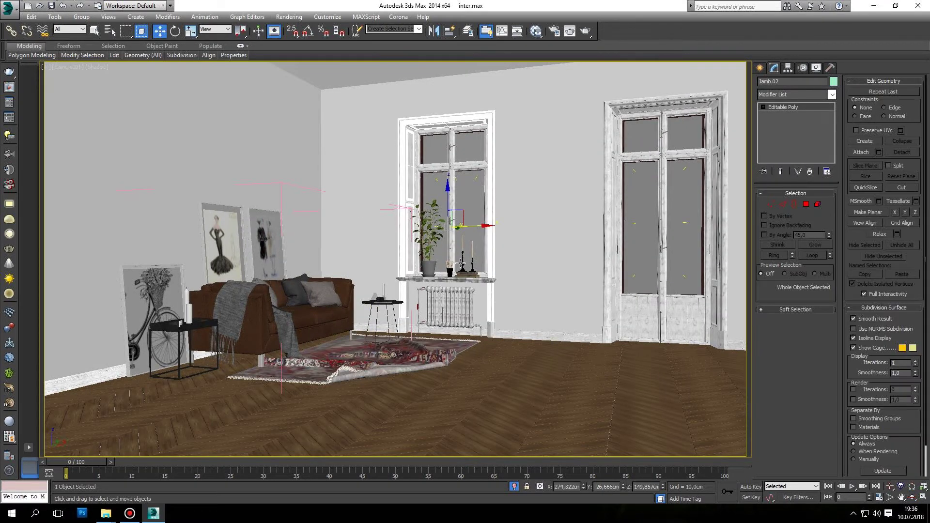
left_click(216, 31)
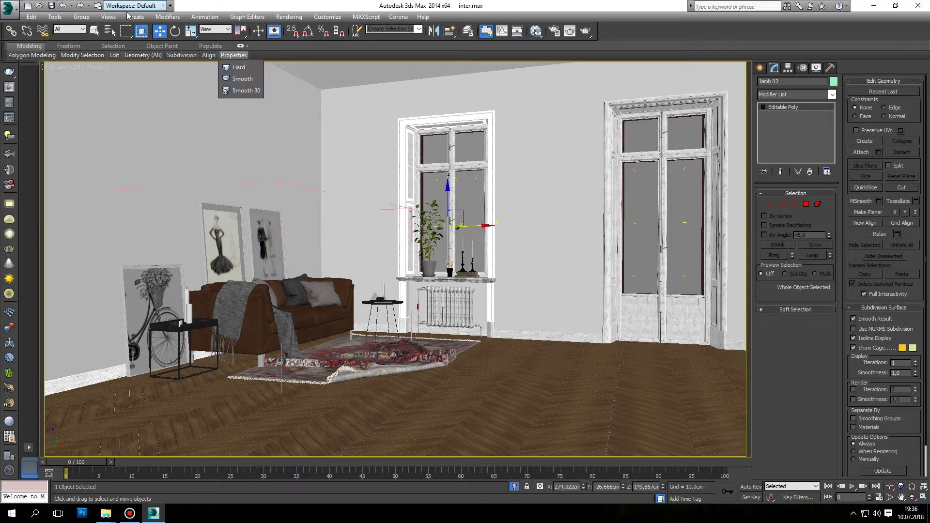
left_click(470, 219)
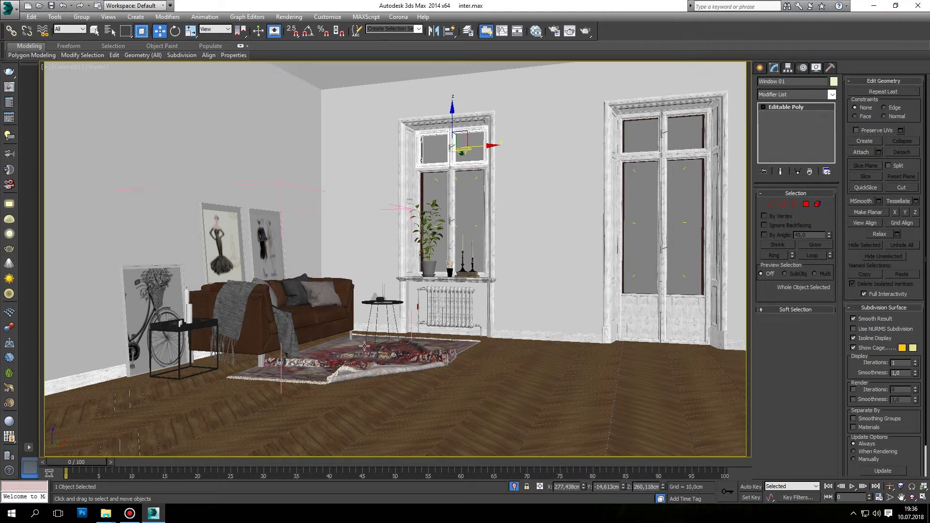
left_click(365, 315)
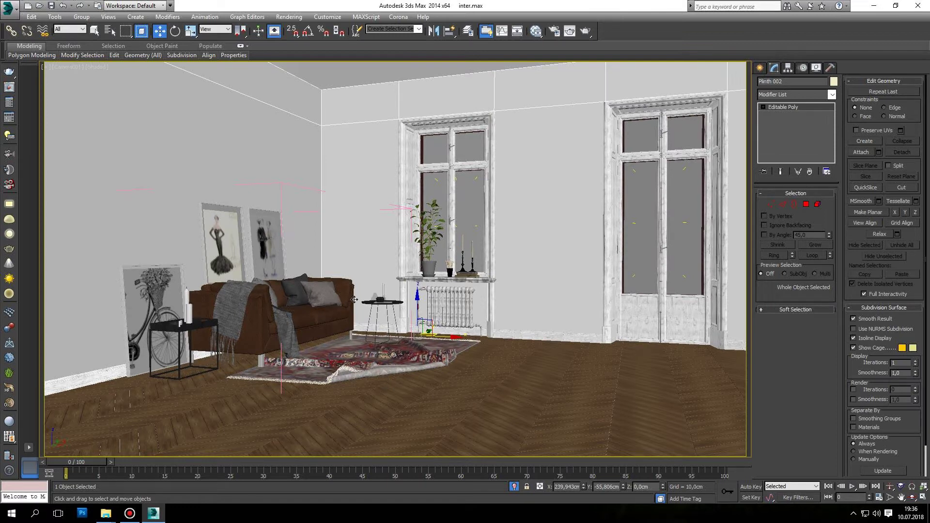
key("alt+q")
middle_click_drag(354, 300, 345, 299, "alt")
right_click(345, 298)
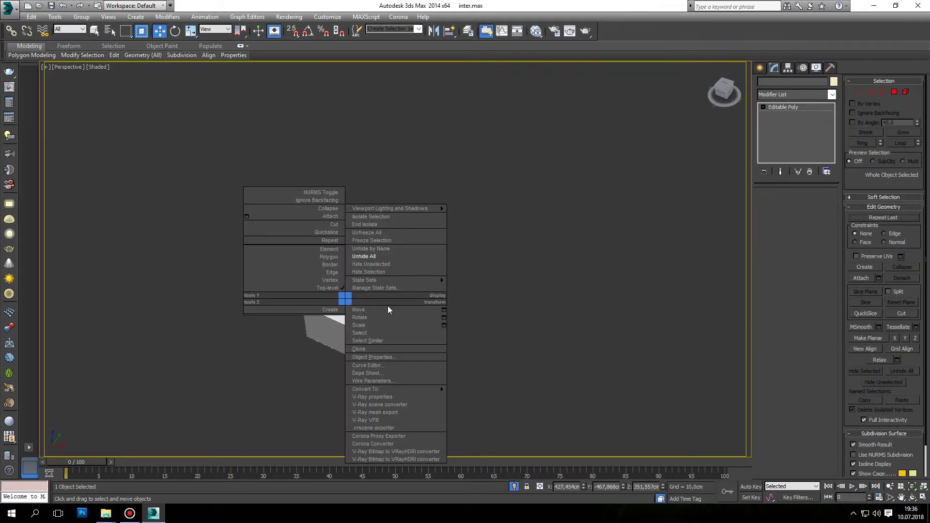
left_click(373, 272)
Zoom out in perspective to view the spare props stored outside the room.
scroll(353, 229, "down", 3)
scroll(283, 191, "down", 5)
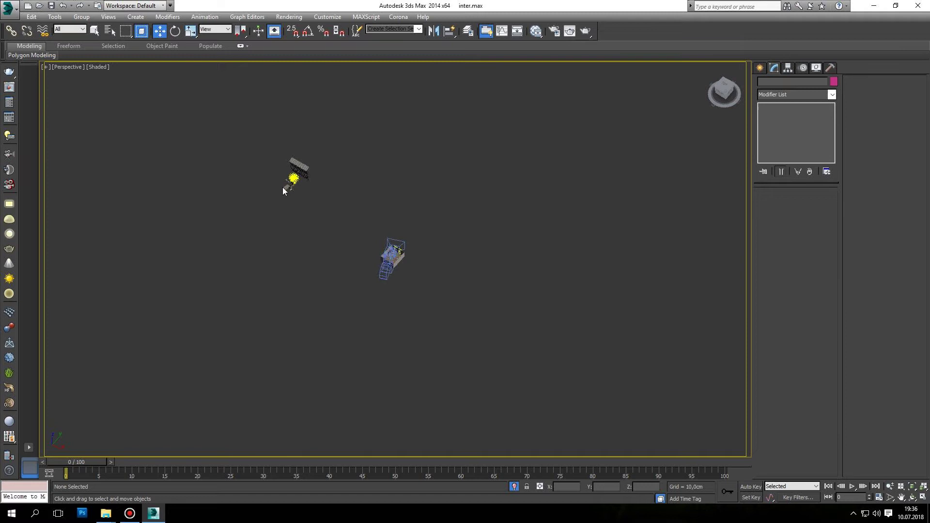
scroll(284, 191, "up", 5)
scroll(283, 179, "up", 1)
scroll(335, 186, "up", 2)
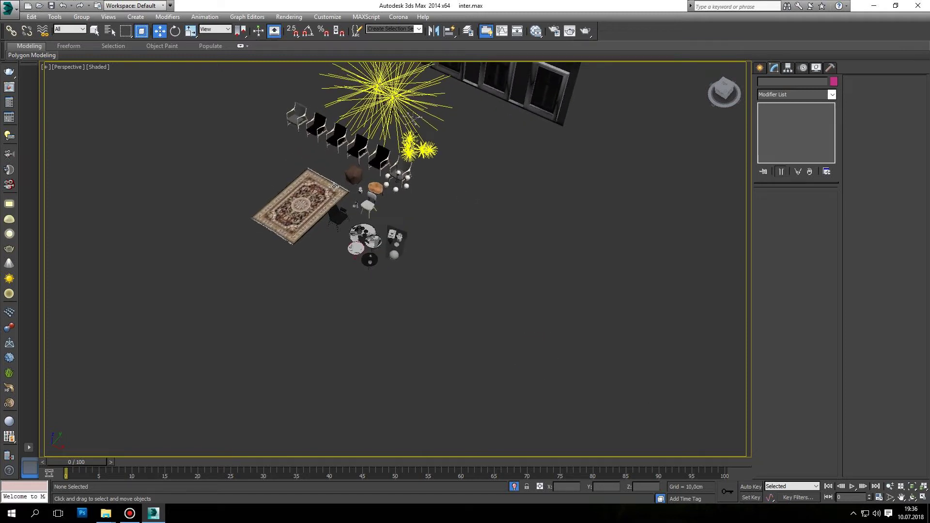
Select both SW_Facade 01 facade objects in Top view and frame them.
key("u")
scroll(338, 190, "down", 5)
scroll(338, 191, "up", 2)
left_click(295, 164)
middle_click_drag(295, 164, 319, 144, "alt")
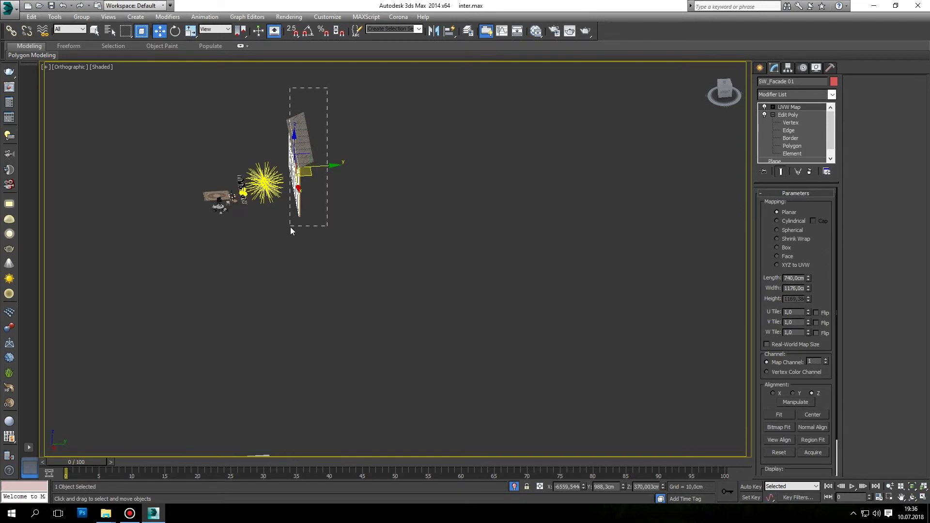
middle_click_drag(287, 228, 374, 224, "alt")
key("t")
left_click_drag(262, 241, 263, 242)
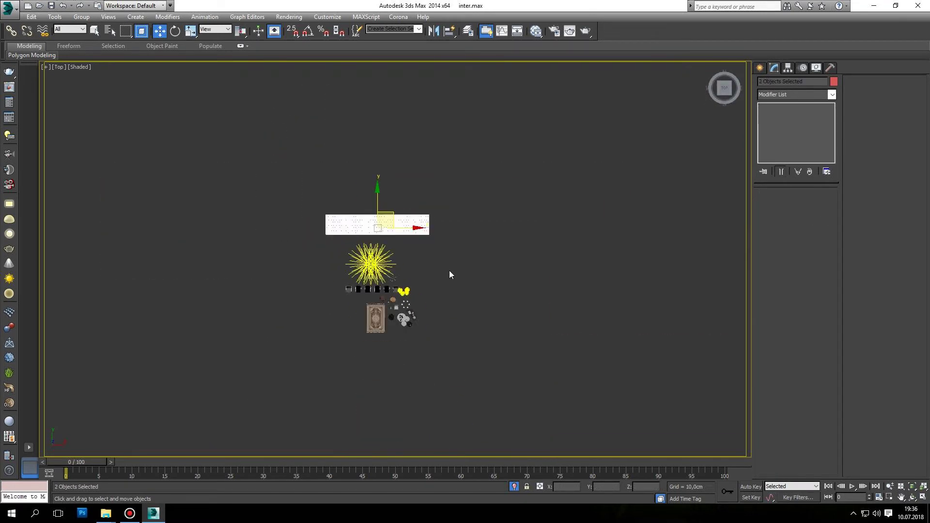
key("z")
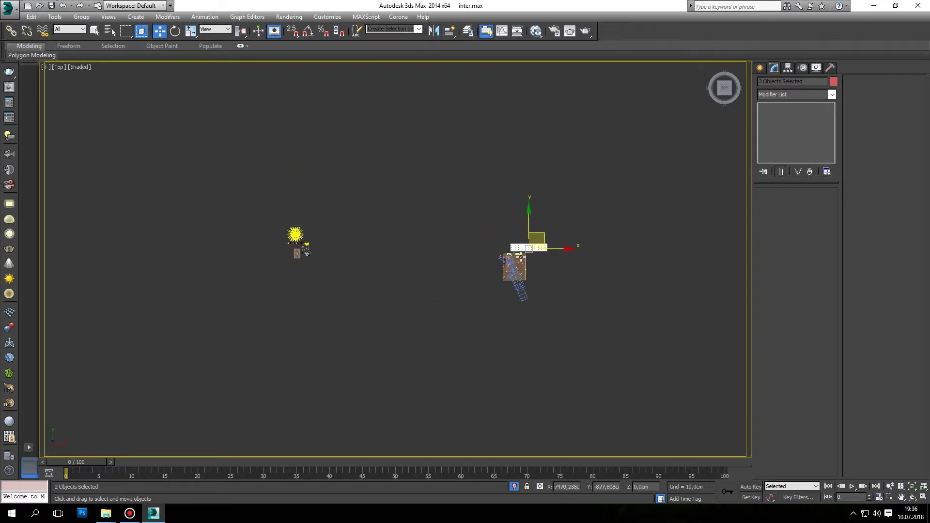
Slide the facades along X until they show through the windows, then hide the ceiling light plane.
scroll(522, 257, "up", 5)
scroll(522, 257, "down", 2)
mouse_move(522, 258)
middle_mouse_down("alt")
mouse_move(511, 204)
mouse_move(635, 159)
middle_mouse_up("alt")
scroll(511, 205, "down", 2)
left_click_drag(694, 127, 554, 128)
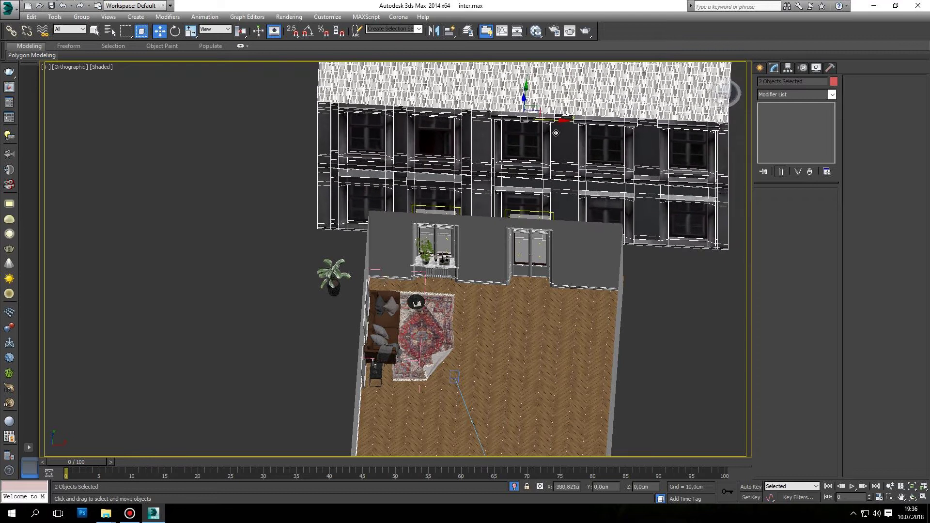
key("c")
key("p")
mouse_move(523, 153)
middle_mouse_down("alt")
mouse_move(390, 276)
mouse_move(427, 231)
middle_mouse_up("alt")
left_click_drag(428, 232, 521, 248)
key("c")
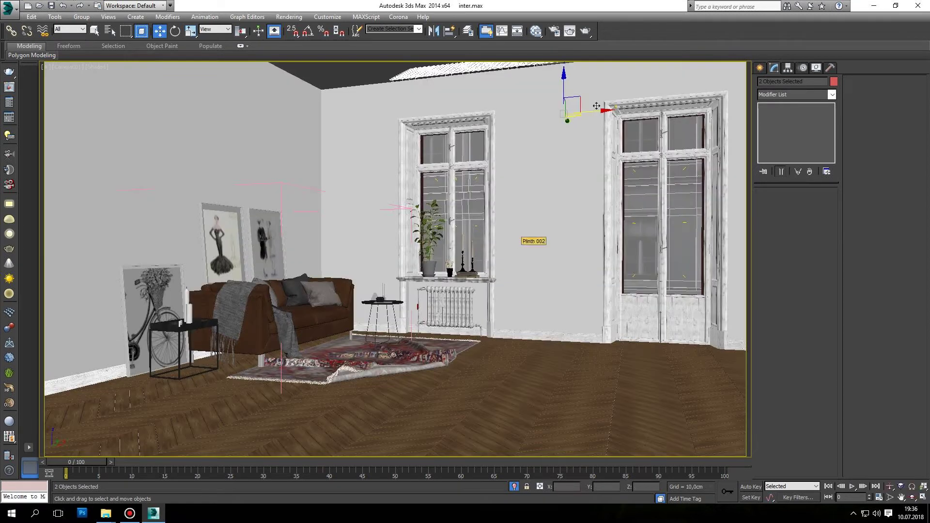
left_click_drag(606, 109, 566, 113)
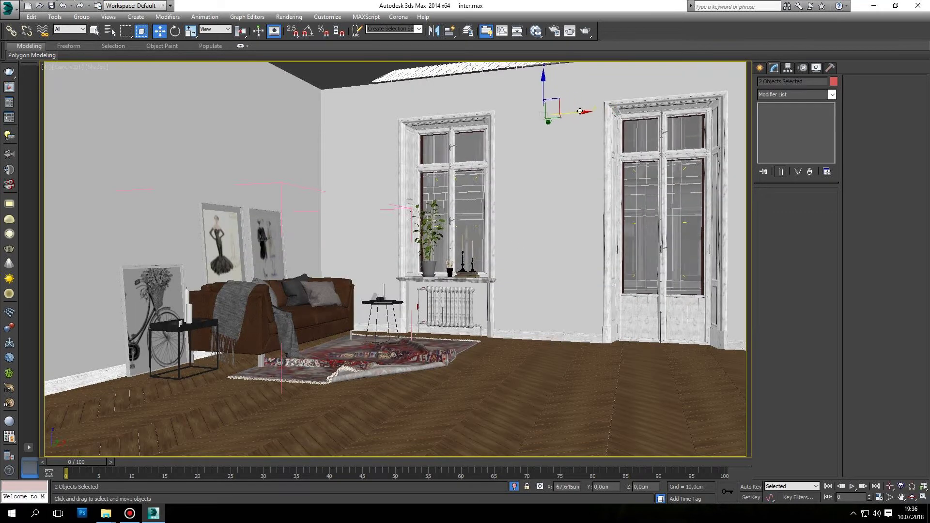
right_click(513, 113)
left_click(537, 73)
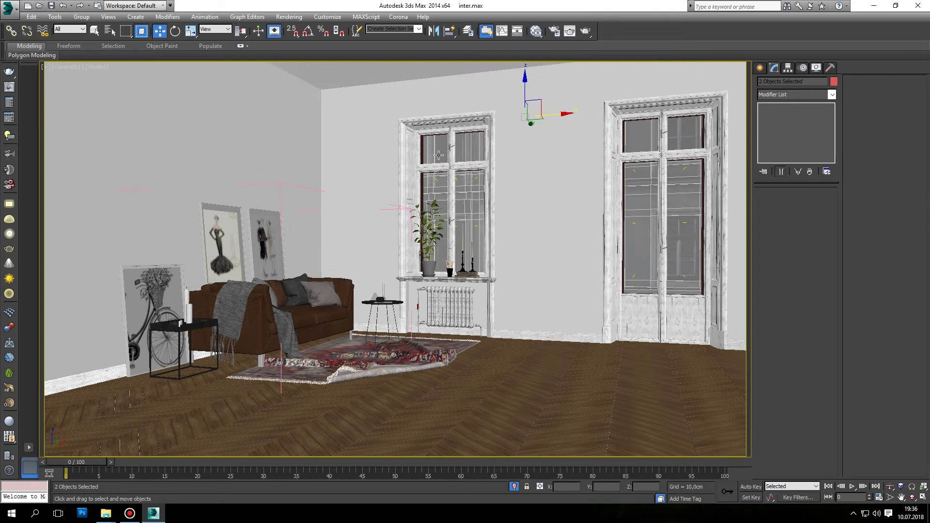
Find and select the Leather_pouf among the spare props.
key("p")
mouse_move(435, 156)
middle_mouse_down("alt")
mouse_move(401, 215)
mouse_move(575, 241)
mouse_move(540, 243)
mouse_move(517, 219)
mouse_move(373, 204)
mouse_move(363, 226)
middle_mouse_up("alt")
scroll(574, 241, "up", 5)
scroll(575, 240, "down", 6)
scroll(373, 204, "up", 8)
key("u")
scroll(392, 238, "down", 6)
scroll(423, 238, "down", 2)
scroll(424, 245, "up", 4)
scroll(425, 211, "down", 5)
middle_click_drag(425, 211, 368, 203, "alt")
scroll(368, 204, "up", 2)
left_click(235, 184)
Frame the pouf in Top view and hide the currently selected objects.
key("t")
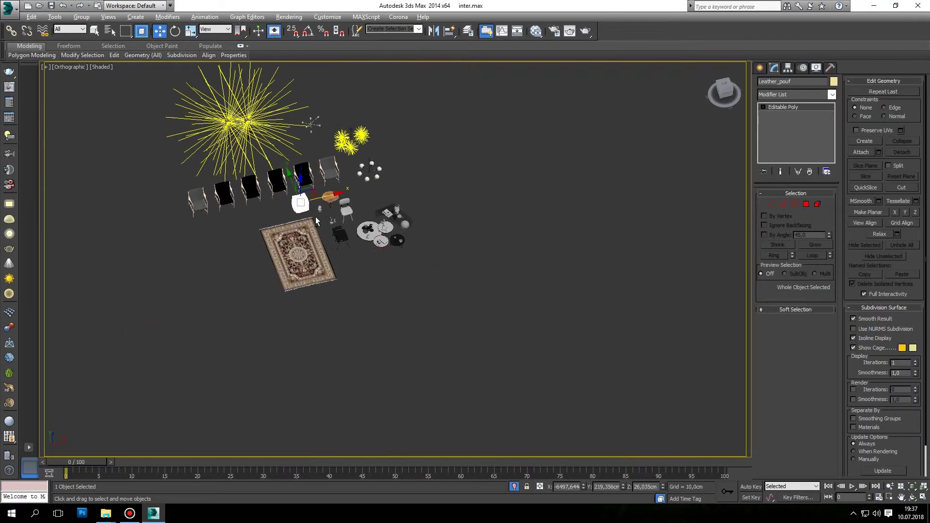
scroll(324, 214, "up", 8)
key("z")
scroll(322, 224, "down", 8)
scroll(322, 224, "down", 5)
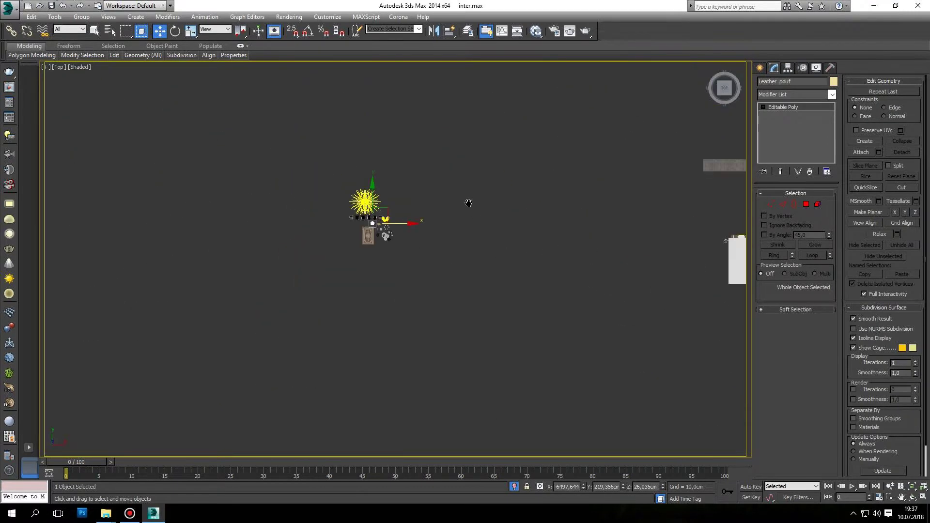
right_click(579, 203)
left_click(600, 176)
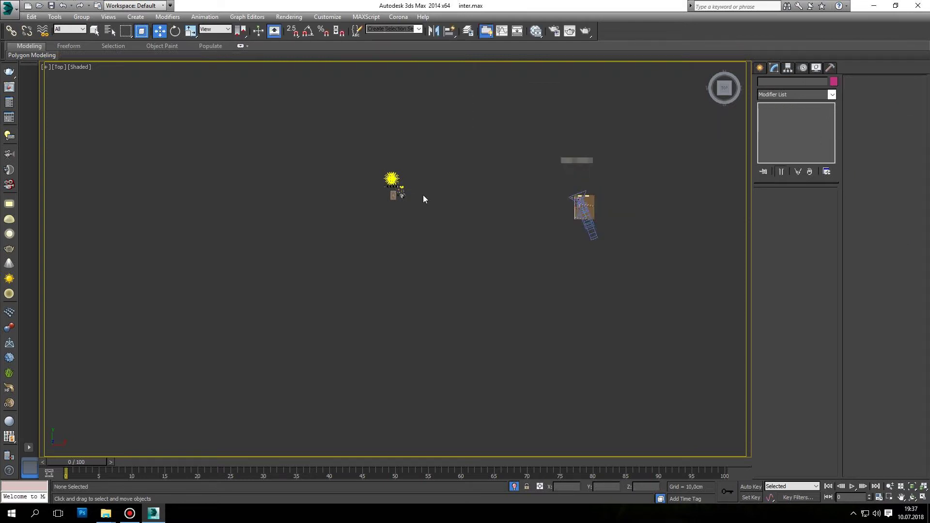
Move the Leather_pouf into the room beside the rug and rotate it about 30 degrees.
scroll(423, 194, "up", 3)
left_click(297, 164)
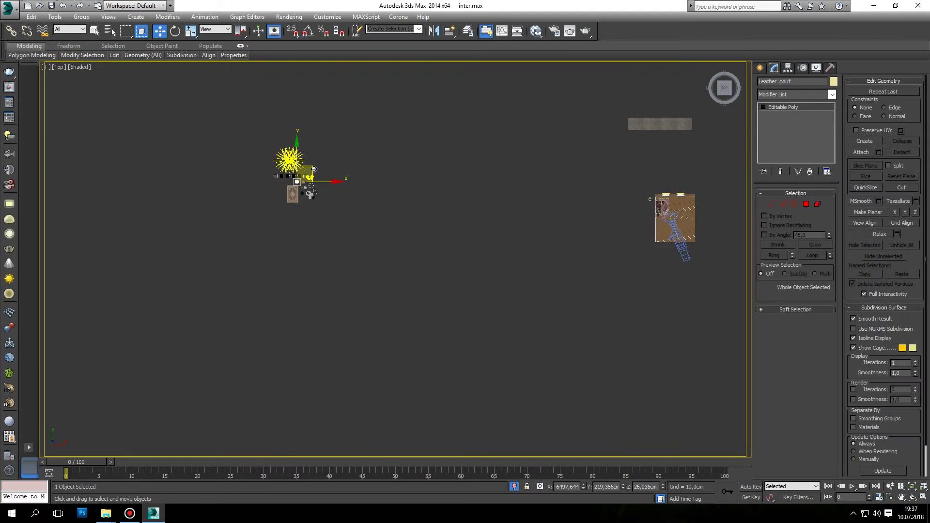
scroll(687, 212, "up", 10)
scroll(637, 241, "down", 1)
mouse_move(655, 199)
left_mouse_down()
mouse_move(519, 170)
mouse_move(506, 141)
mouse_move(505, 243)
left_mouse_up()
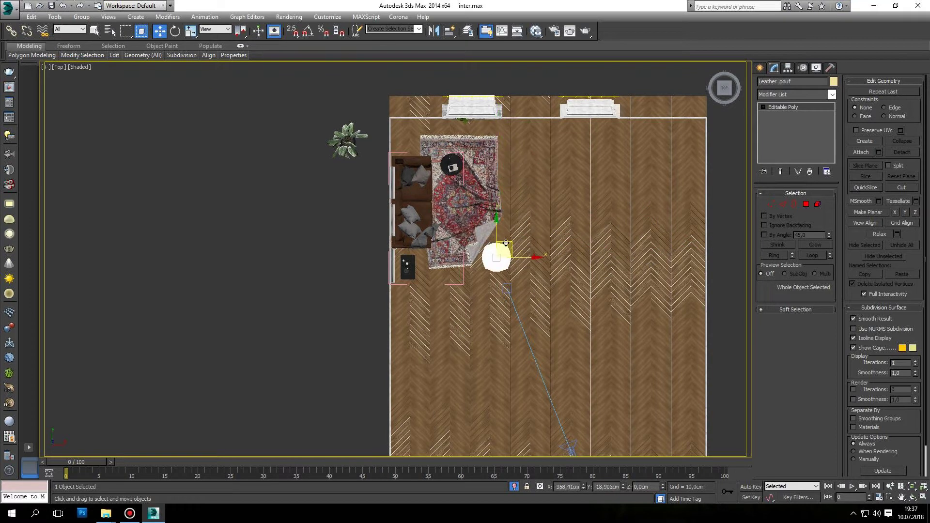
scroll(406, 271, "up", 4)
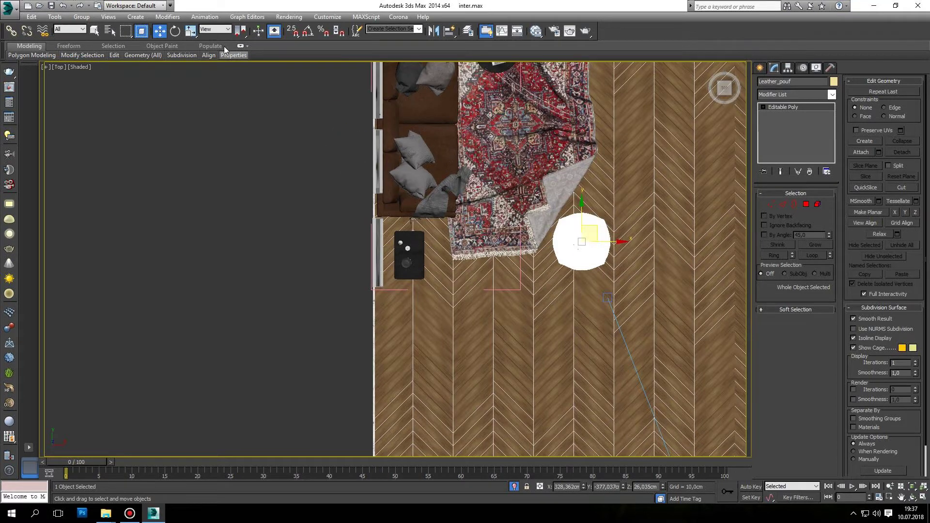
key("e")
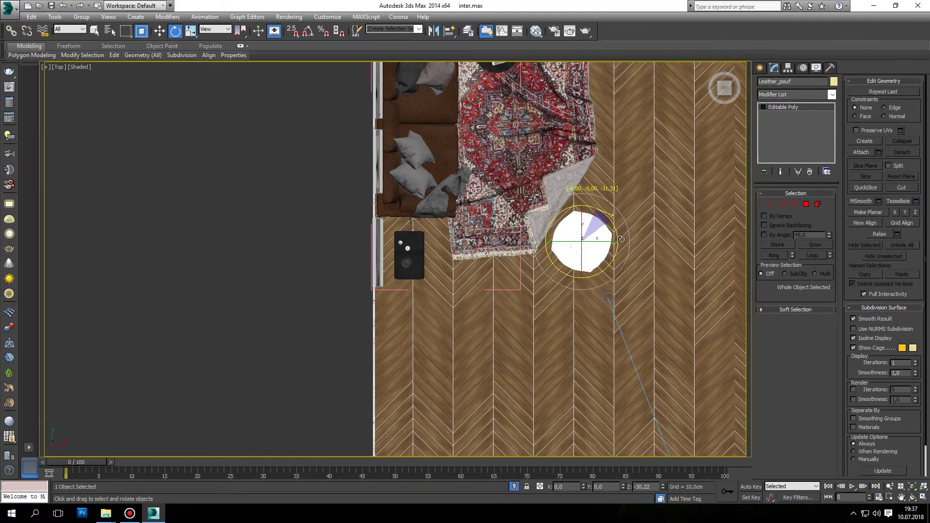
middle_click_drag(621, 239, 630, 291, "alt")
scroll(635, 316, "up", 5)
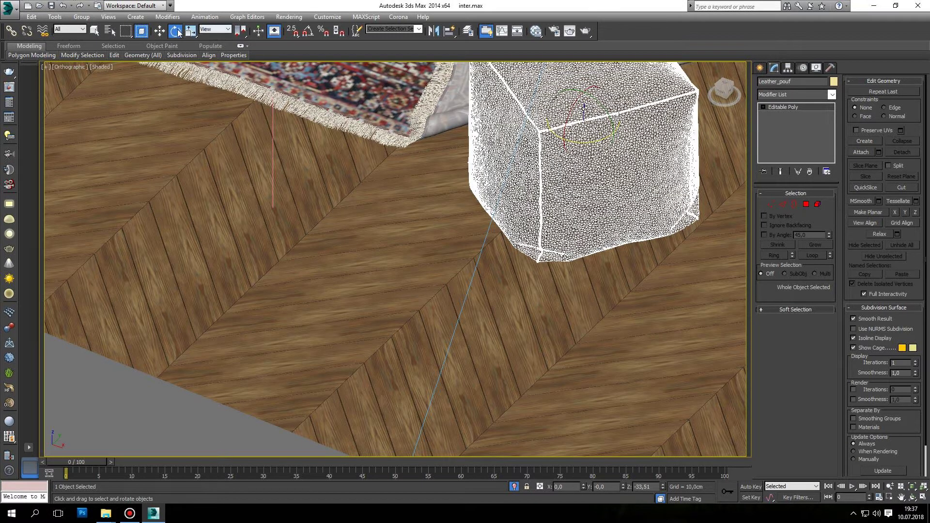
Raise the pouf about 1.1 cm in Move Transform Type-In to Z 27,147cm.
right_click(163, 32)
left_click_drag(522, 257, 523, 256)
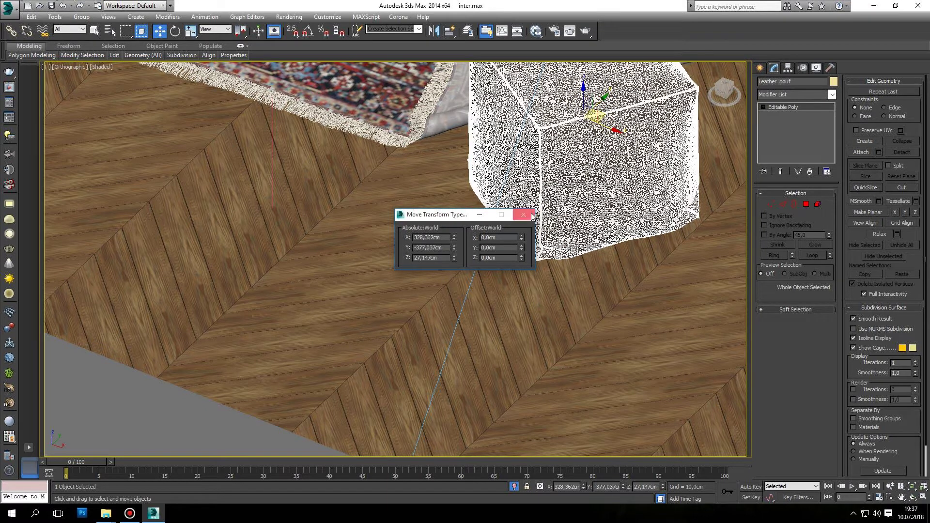
left_click(531, 216)
scroll(353, 214, "down", 5)
scroll(353, 214, "down", 5)
scroll(284, 275, "up", 3)
scroll(301, 241, "up", 3)
scroll(329, 228, "up", 4)
Select the coffee-table Set group and open it for editing.
left_click(390, 220)
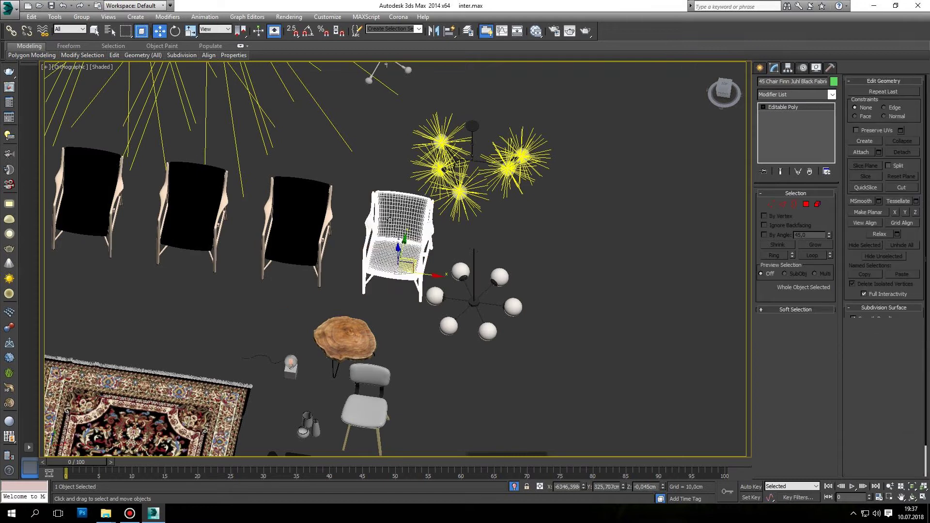
scroll(463, 197, "down", 5)
scroll(333, 177, "up", 2)
left_click(365, 193)
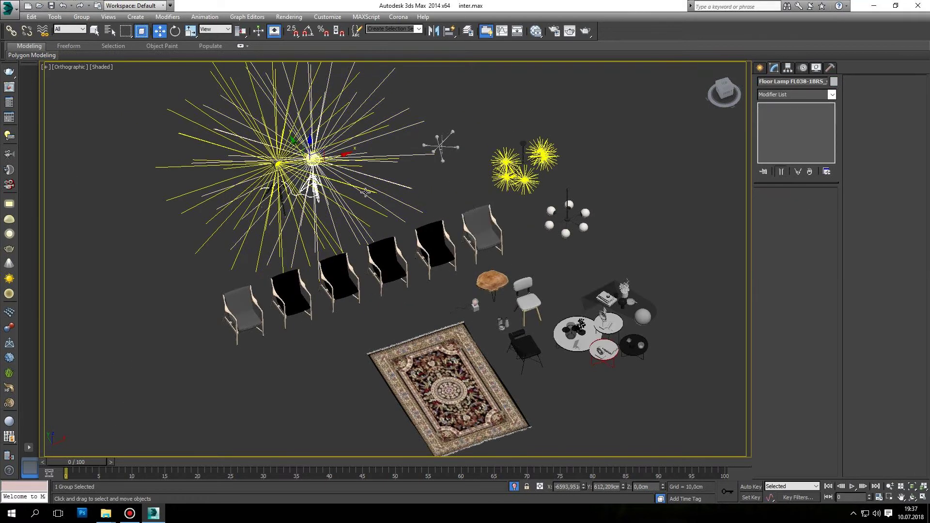
scroll(312, 160, "up", 4)
scroll(312, 160, "down", 8)
scroll(368, 232, "down", 2)
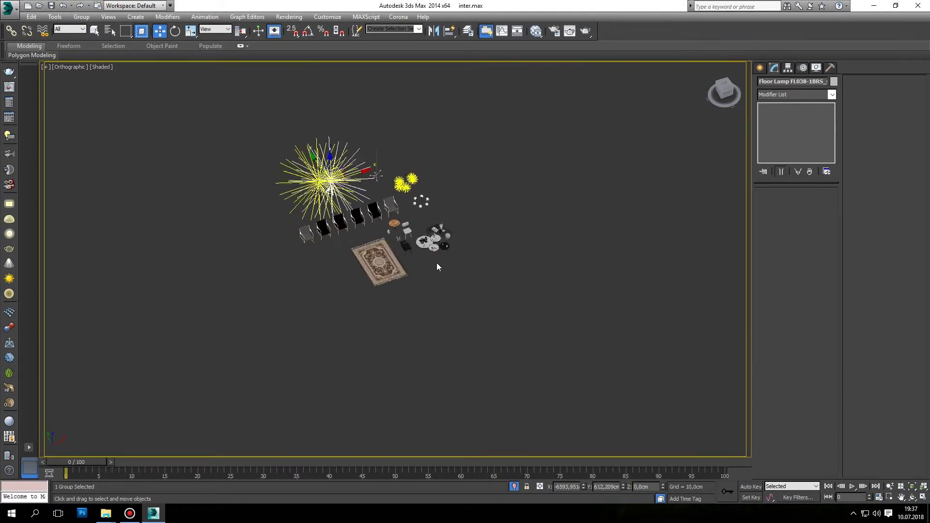
scroll(436, 263, "up", 8)
left_click(411, 170)
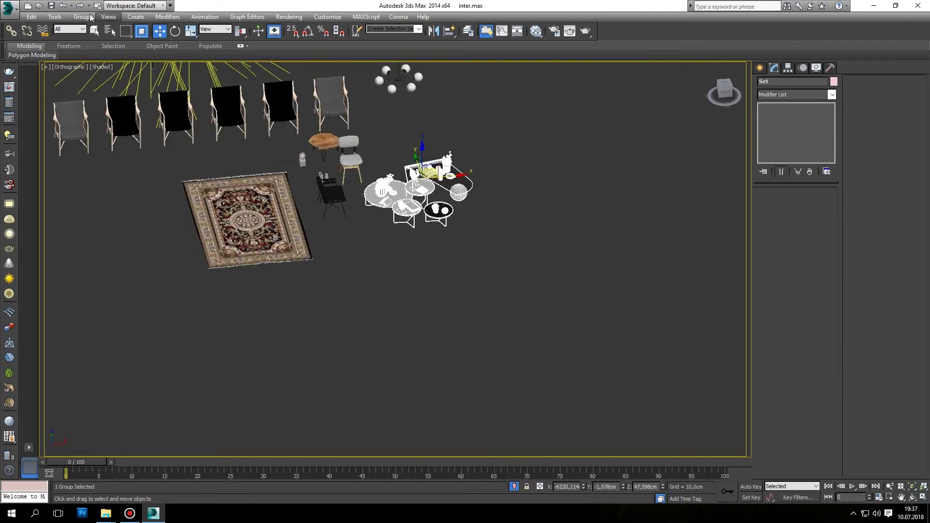
left_click(81, 16)
left_click(90, 54)
Open the globe group inside the Set for editing.
scroll(485, 194, "up", 3)
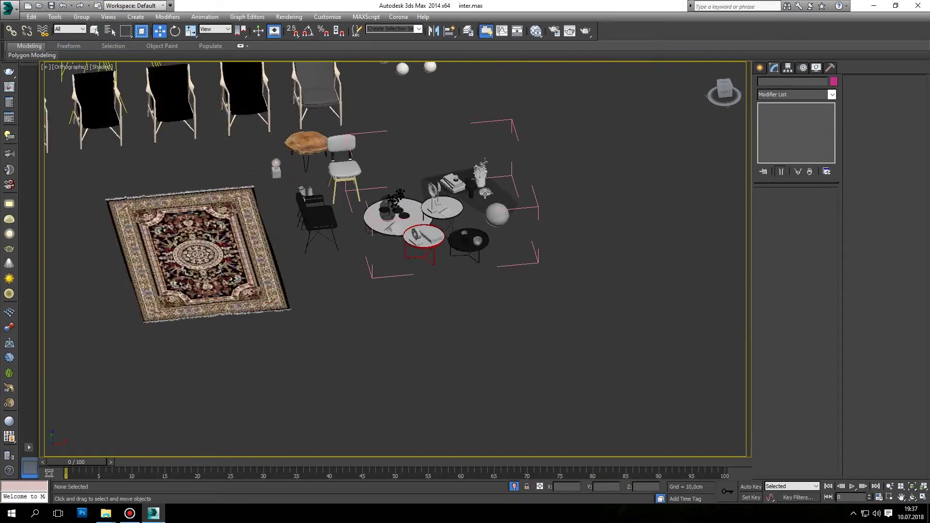
scroll(484, 194, "up", 4)
scroll(571, 208, "up", 4)
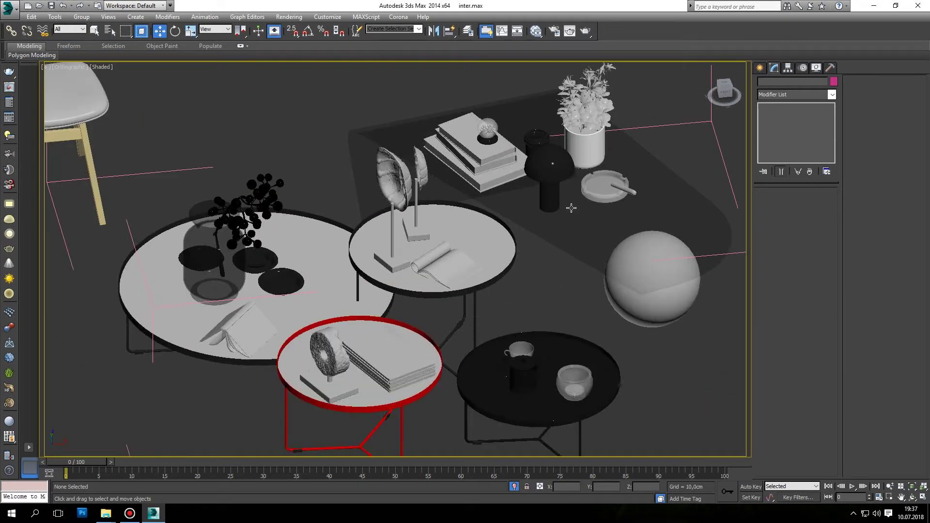
left_click(542, 163)
middle_click_drag(541, 164, 533, 145, "alt")
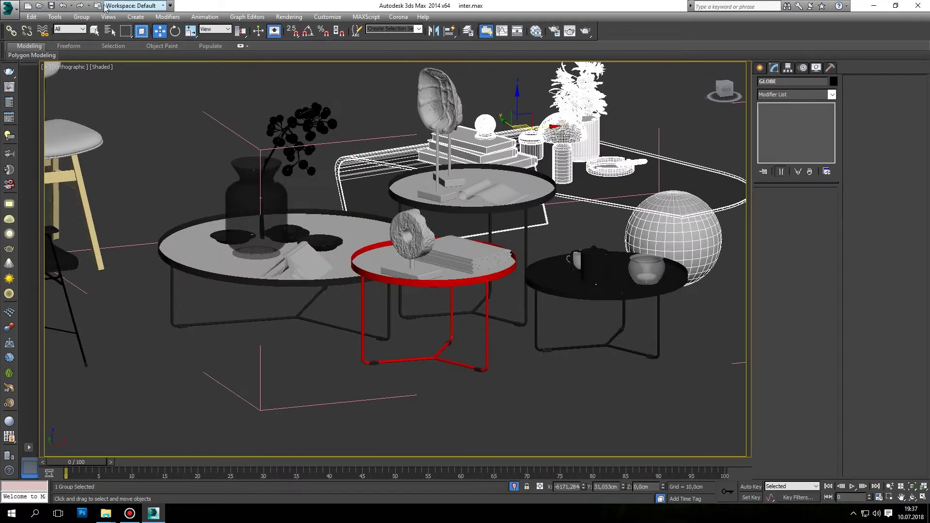
left_click(81, 17)
left_click(92, 53)
left_click(81, 17)
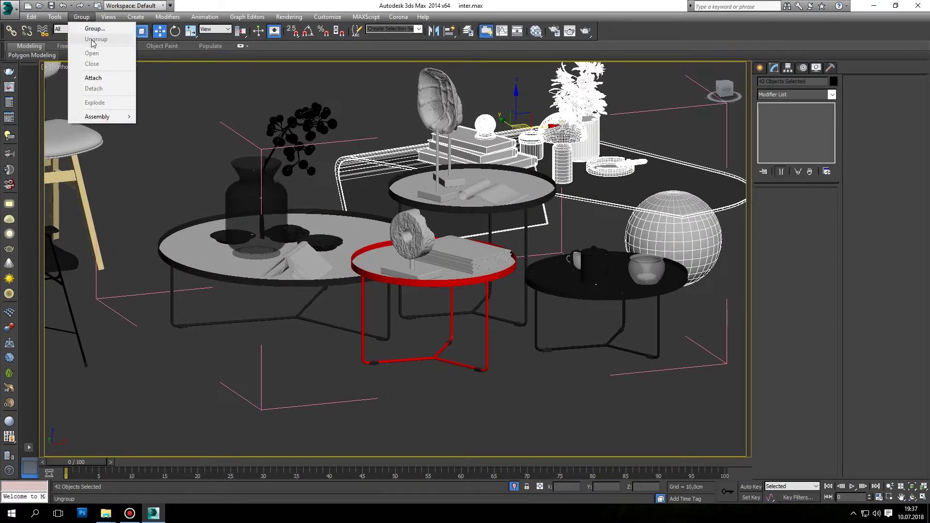
Select the plant vase and the decor items on the tray.
left_click(557, 155)
mouse_move(557, 155)
middle_mouse_down("alt")
mouse_move(576, 165)
mouse_move(587, 137)
mouse_move(605, 175)
middle_mouse_up("alt")
left_click(587, 137, "ctrl")
left_click(605, 176)
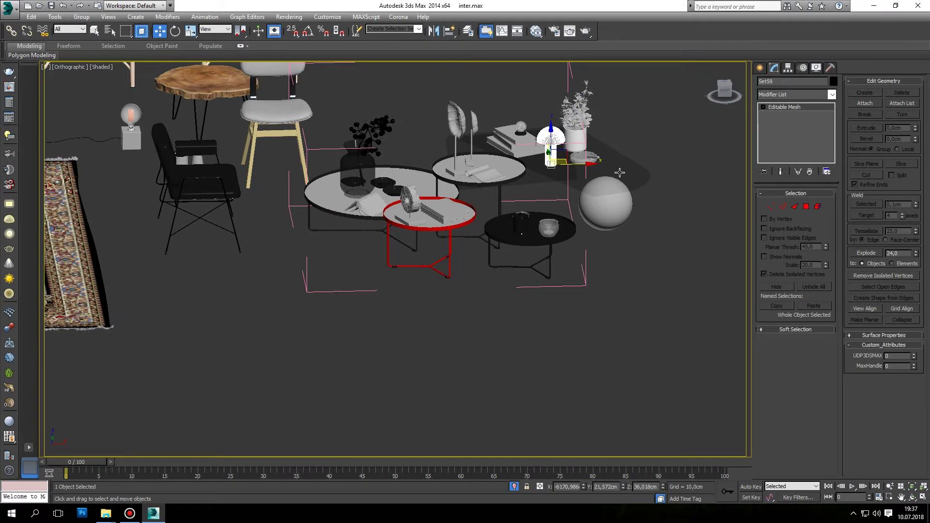
left_click(620, 173)
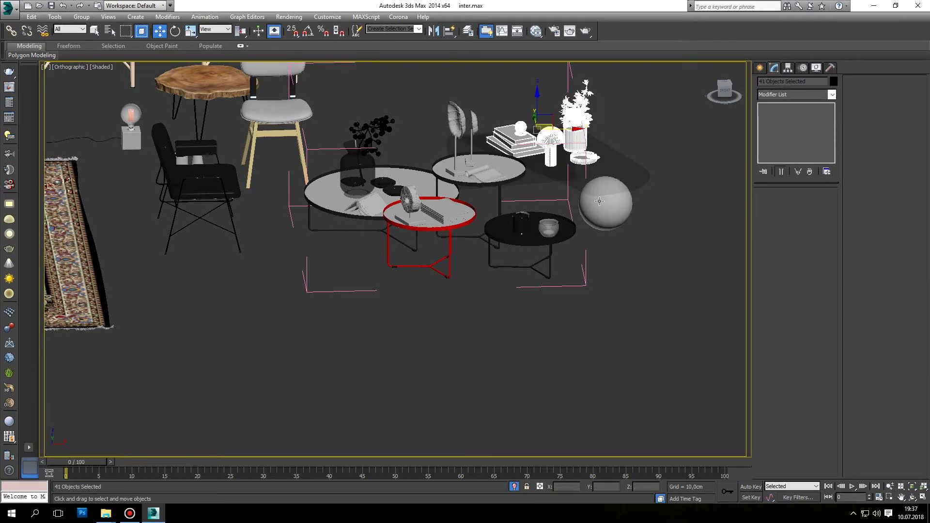
middle_click_drag(599, 201, 607, 182, "alt")
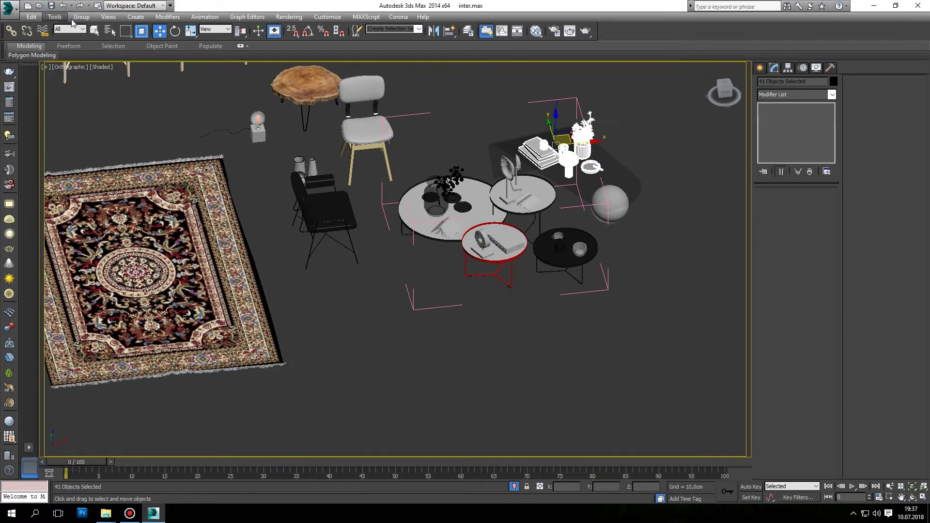
left_click(82, 16)
left_click(87, 66)
Group the selected decor items together into their own group.
left_click(586, 141)
left_click(72, 17)
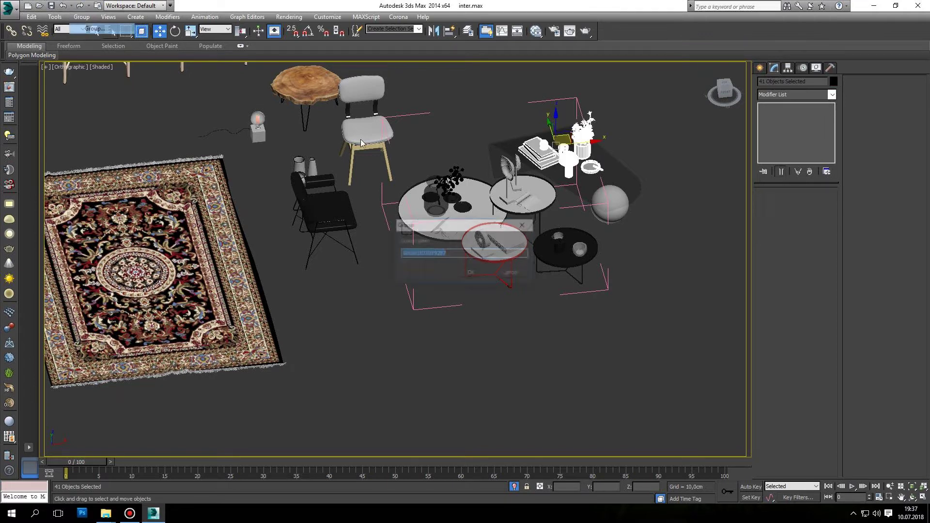
left_click(479, 267)
left_click(609, 202)
scroll(607, 202, "up", 3)
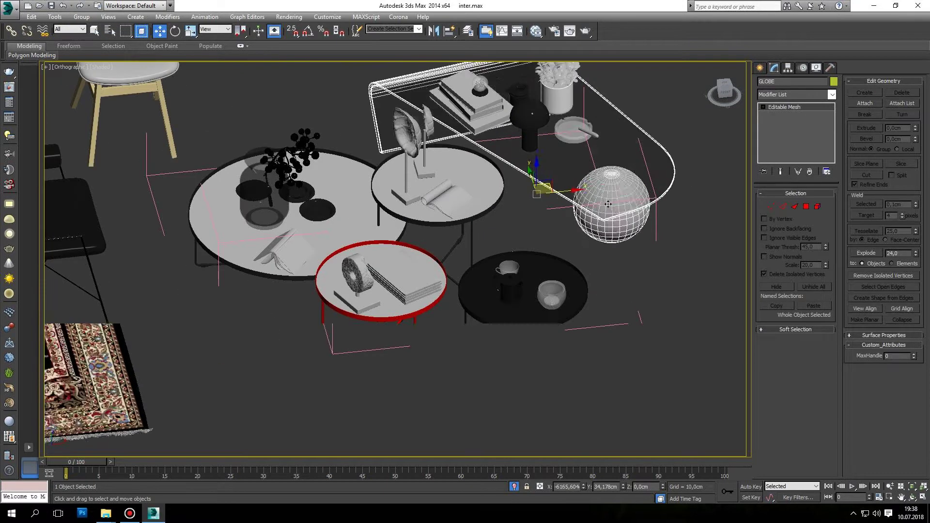
left_click(600, 202)
scroll(601, 203, "down", 3)
left_click(506, 203)
mouse_move(506, 203)
middle_mouse_down("alt")
mouse_move(492, 165)
mouse_move(513, 155)
middle_mouse_up("alt")
scroll(492, 166, "up", 3)
Open the new decor group and select the small table BILLY3, books, vase and table BILLY4.
left_click(567, 106)
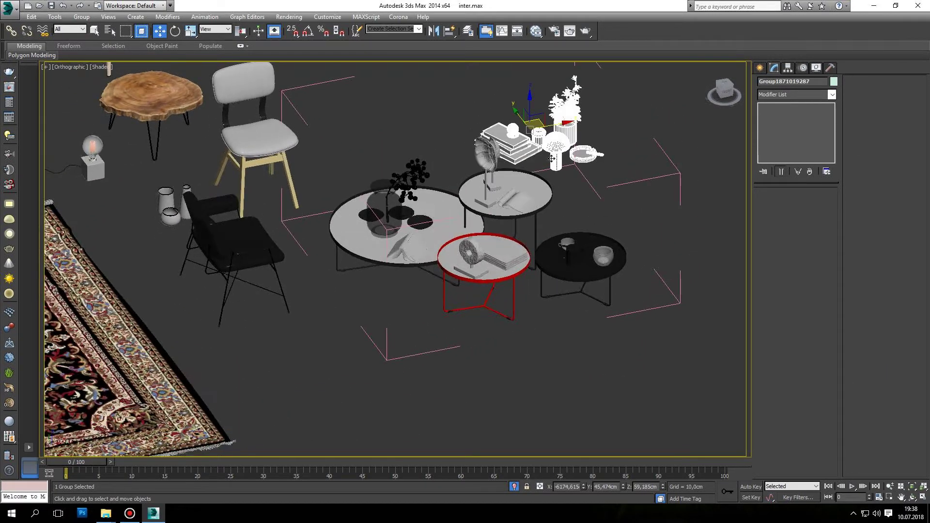
scroll(551, 158, "down", 2)
left_click(81, 16)
left_click(92, 53)
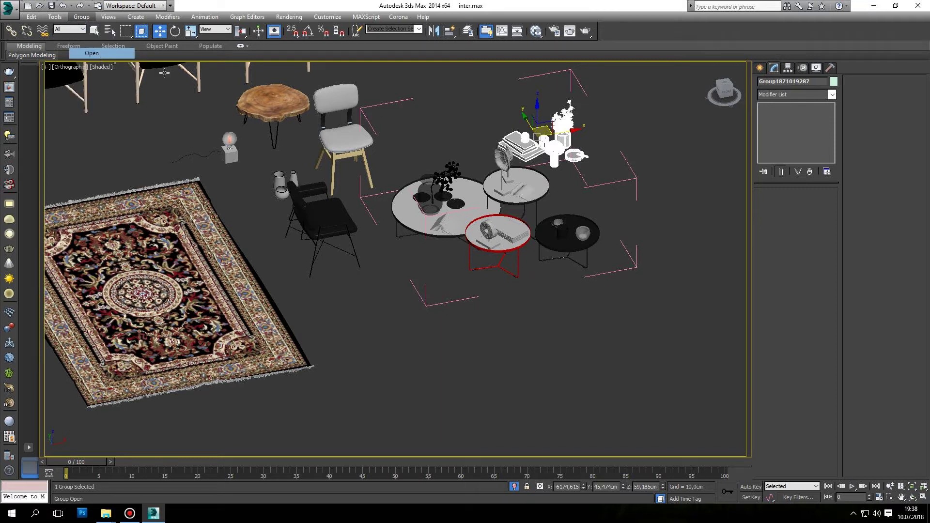
left_click(517, 189)
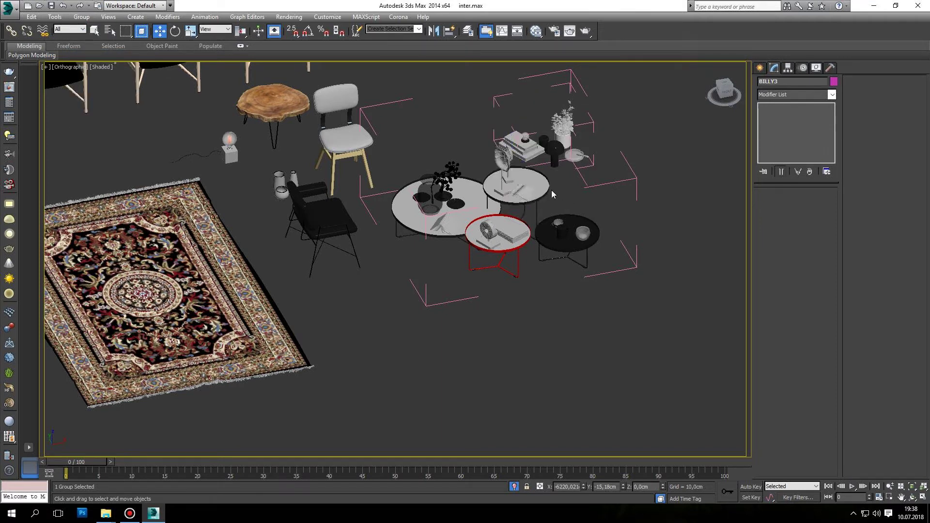
left_click_drag(550, 193, 569, 173)
left_click(449, 201)
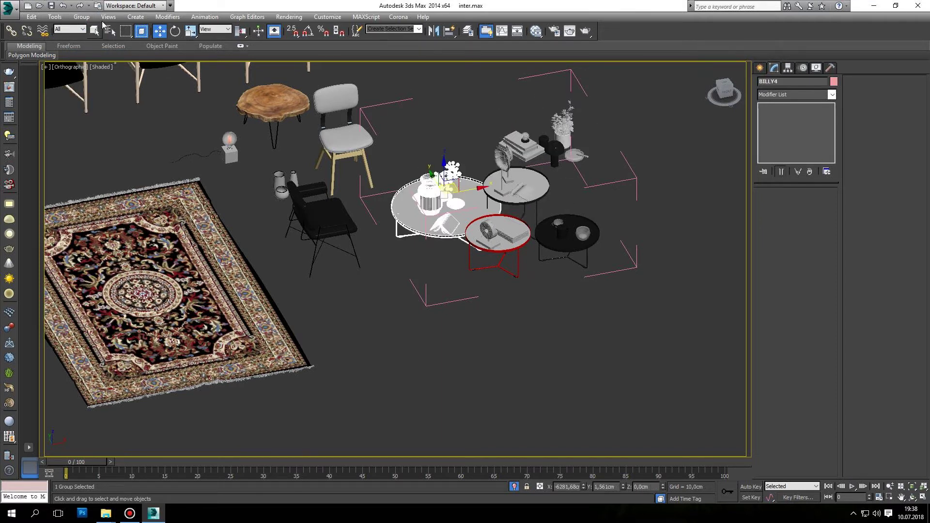
Close the decor group and then the Set group.
left_click(81, 16)
left_click(97, 63)
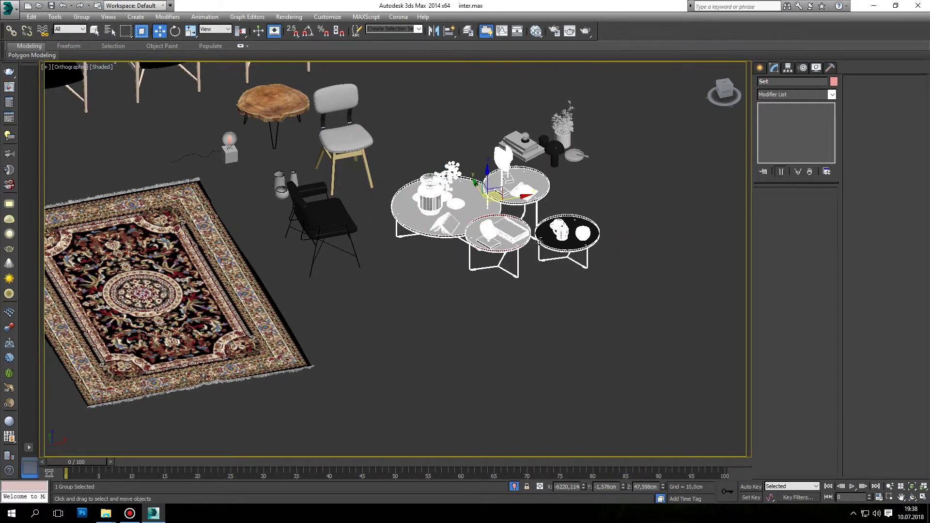
left_click(81, 17)
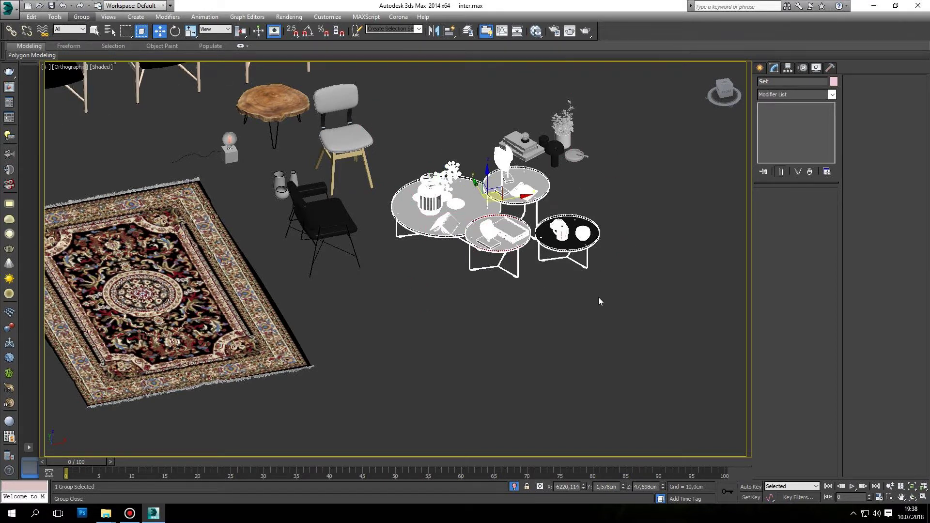
scroll(533, 237, "down", 3)
In Top view, move the coffee-table Set group onto the rug in front of the sofa.
key("t")
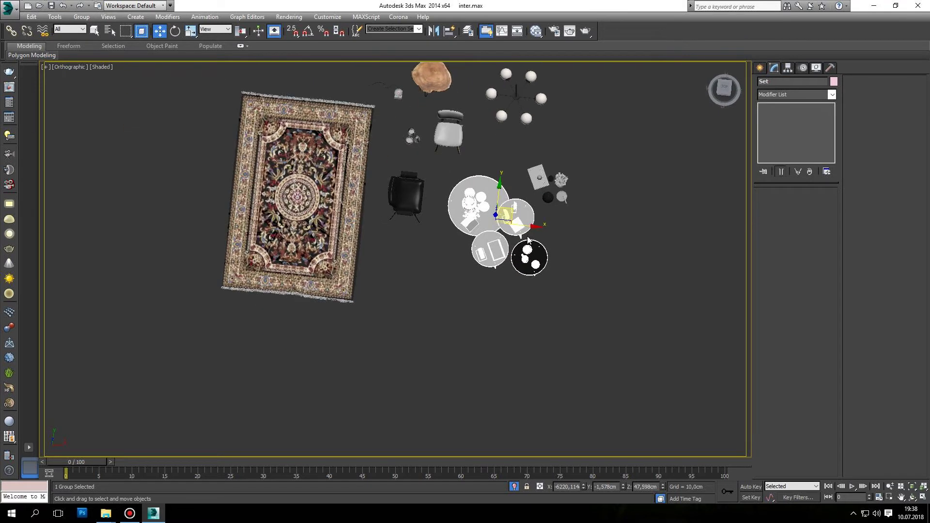
scroll(525, 271, "down", 5)
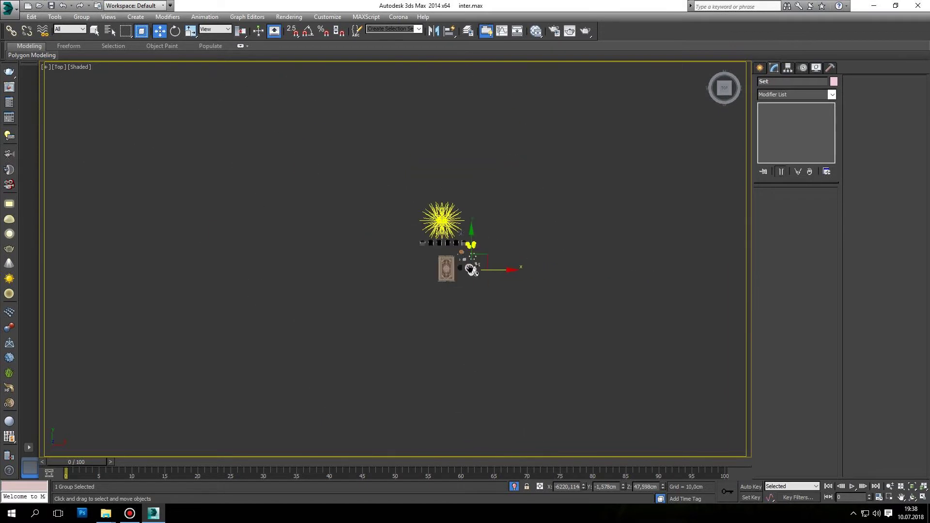
scroll(456, 258, "up", 2)
middle_click_drag(498, 248, 446, 256)
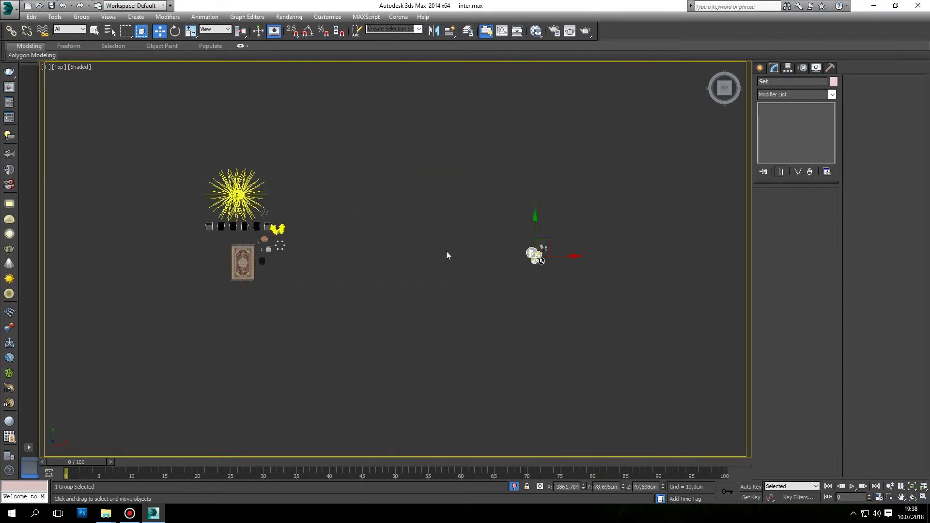
scroll(265, 252, "up", 6)
scroll(295, 296, "up", 4)
scroll(294, 300, "down", 5)
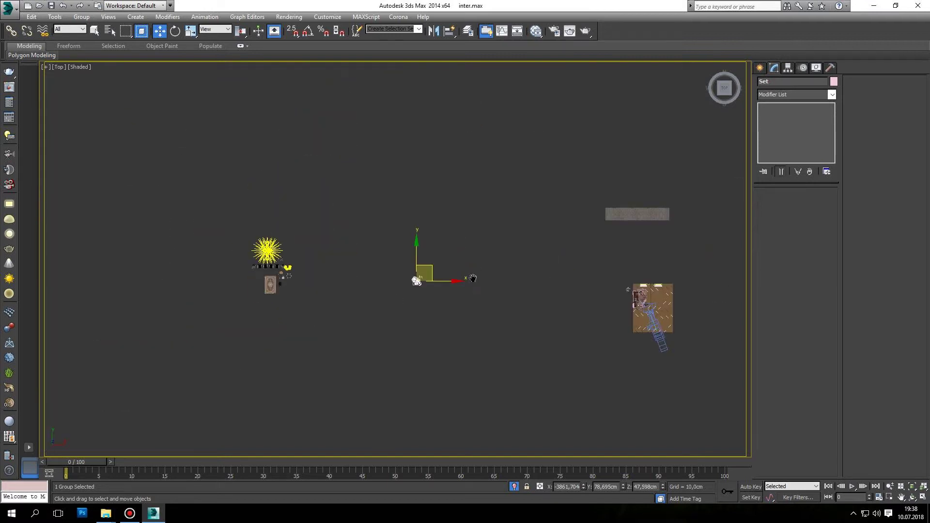
left_click(638, 277)
Orbit to a tilted view of the room and select the vase and flower group.
scroll(615, 288, "up", 6)
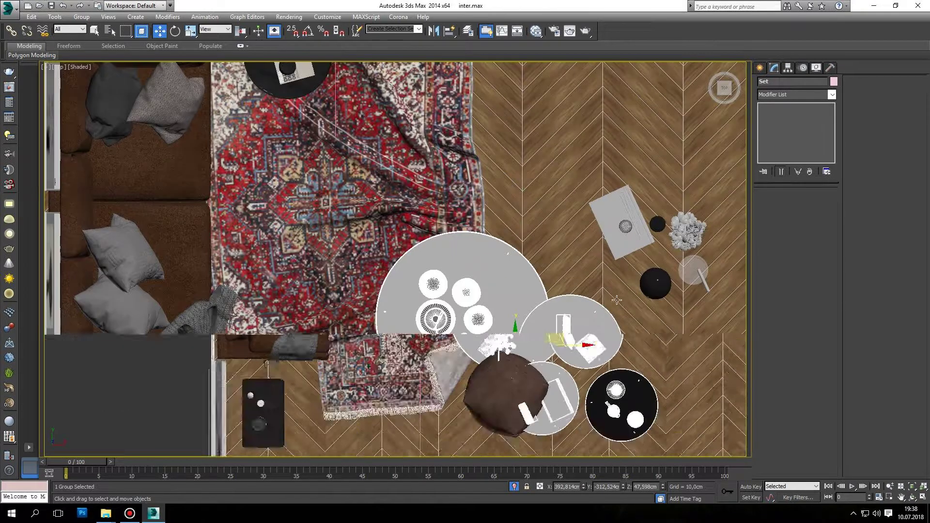
scroll(555, 312, "down", 1)
scroll(557, 295, "down", 3)
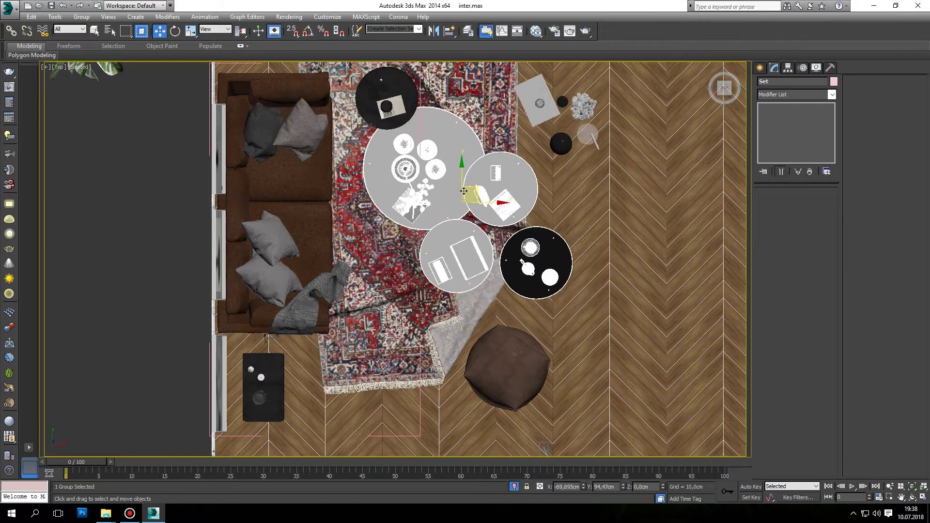
middle_click_drag(558, 291, 578, 184, "alt")
scroll(578, 184, "up", 4)
left_click(577, 179)
scroll(576, 179, "down", 4)
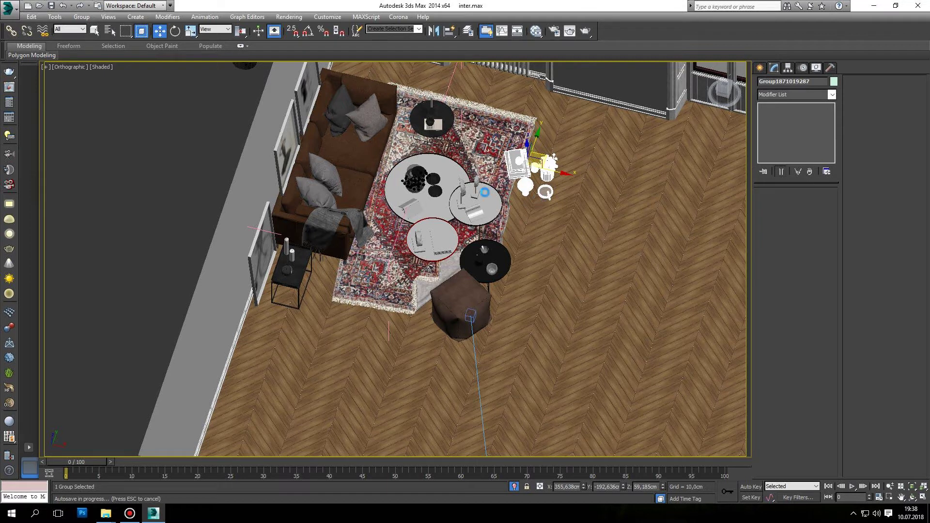
Move the decor group onto the round coffee tables.
scroll(539, 186, "down", 1)
scroll(554, 173, "down", 2)
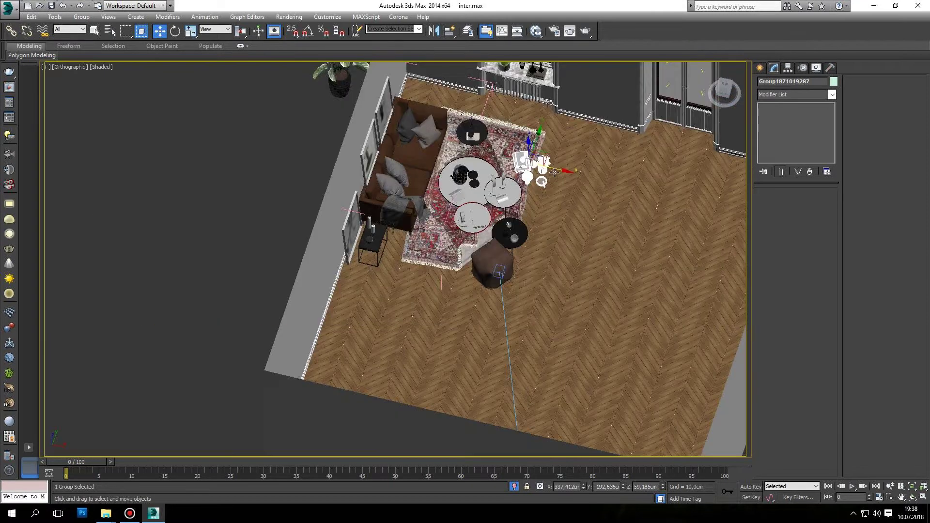
left_click_drag(548, 164, 242, 95)
In the camera view, move the leather pouf right, then undo a trial 83% scale.
key("c")
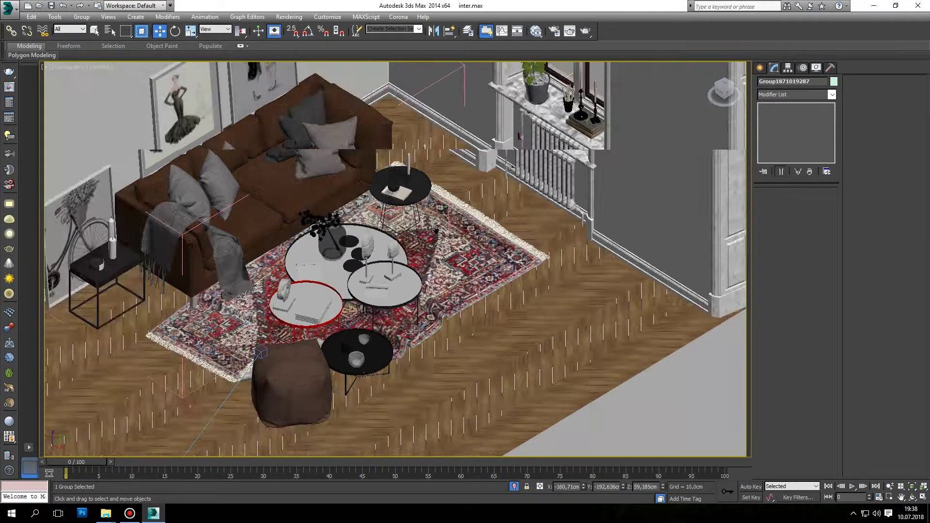
left_click(393, 358)
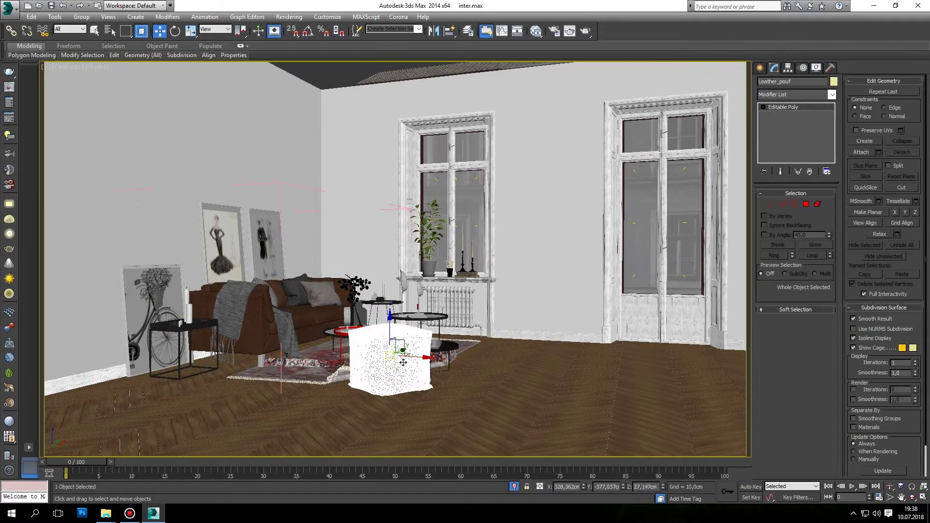
left_click_drag(444, 368, 540, 375)
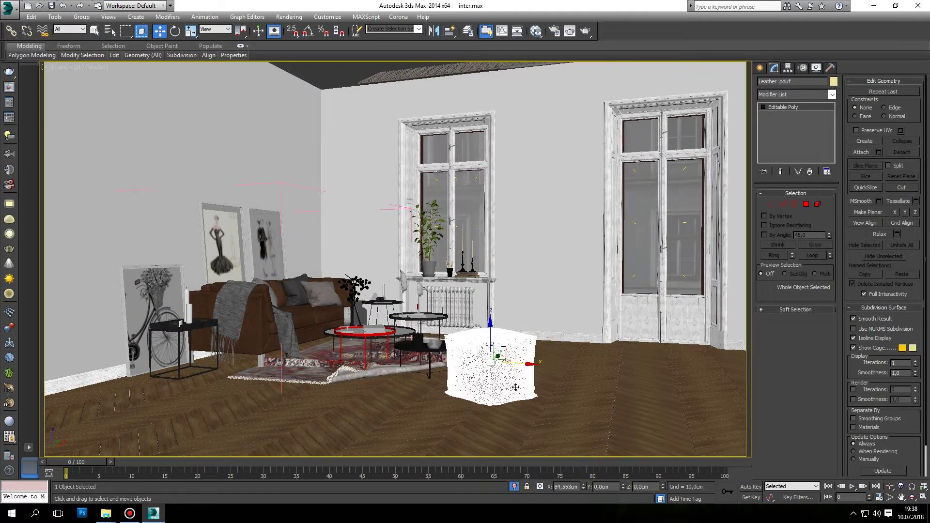
left_click(191, 30)
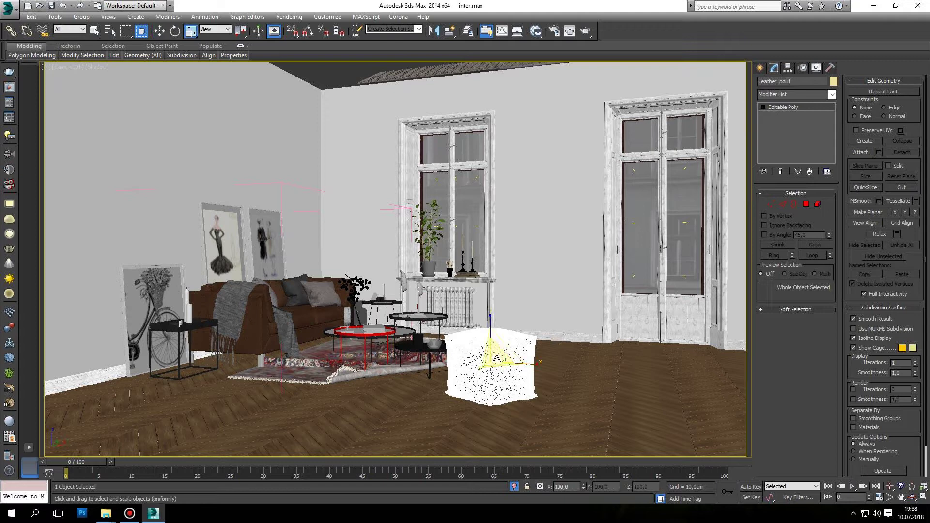
left_click_drag(499, 352, 501, 365)
key("ctrl+z")
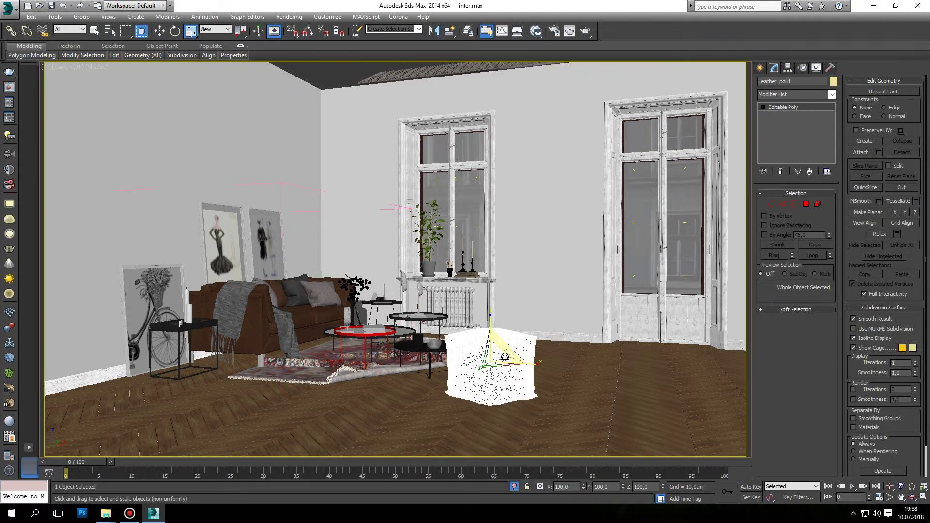
From a high perspective view, nudge the pouf back slightly left.
key("p")
mouse_move(481, 359)
middle_mouse_down("alt")
mouse_move(458, 397)
mouse_move(473, 395)
middle_mouse_up("alt")
key("w")
left_click_drag(473, 386, 463, 385)
Return to the camera view and pan it slightly, cancelling a trial orbit.
key("c")
mouse_move(513, 350)
middle_mouse_down()
mouse_move(521, 358)
mouse_move(542, 291)
middle_mouse_up()
left_click_drag(381, 183, 451, 277)
right_click(451, 277)
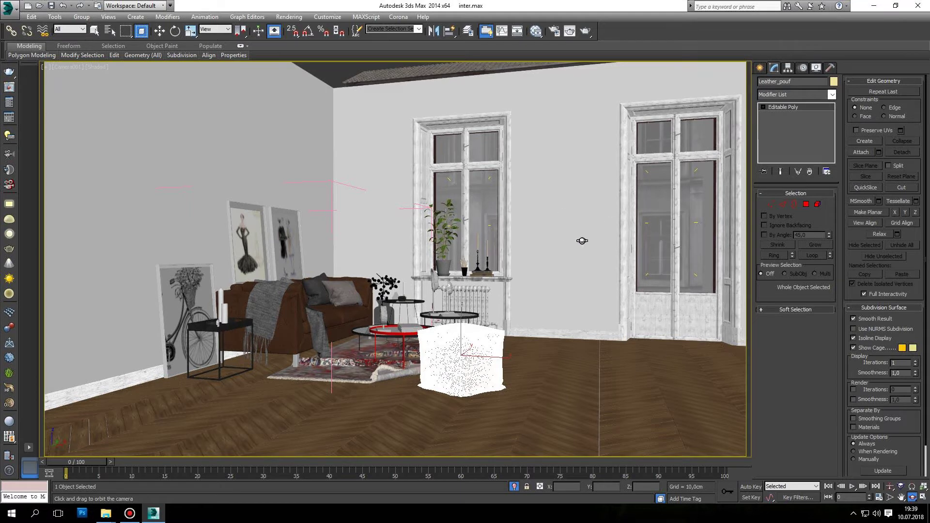
Switch to a free orthographic view and navigate across the scene toward the spare furniture.
key("p")
scroll(467, 234, "down", 5)
scroll(412, 310, "down", 3)
scroll(291, 227, "down", 2)
key("w")
scroll(272, 218, "up", 3)
scroll(233, 166, "up", 2)
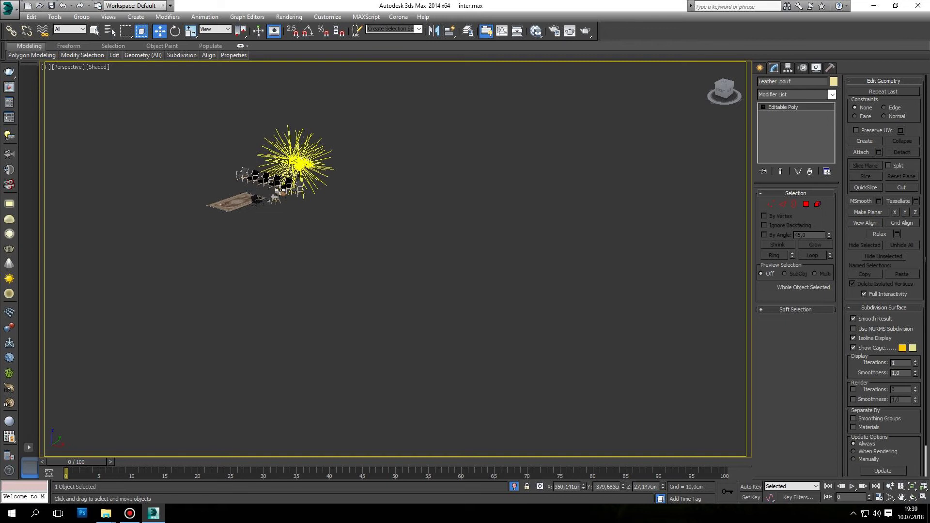
key("u")
key("z")
scroll(339, 218, "down", 5)
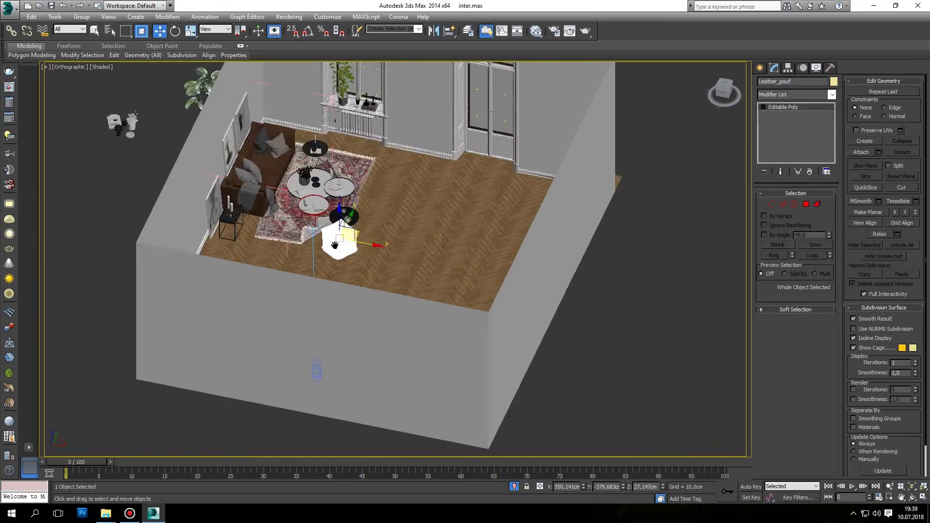
scroll(364, 224, "down", 3)
middle_click_drag(364, 224, 304, 233, "alt")
scroll(479, 252, "up", 5)
scroll(479, 251, "up", 5)
middle_click_drag(479, 252, 529, 296)
Frame the view on the chair row and select a Finn Juhl chair.
key("z")
scroll(577, 407, "down", 4)
scroll(436, 291, "down", 4)
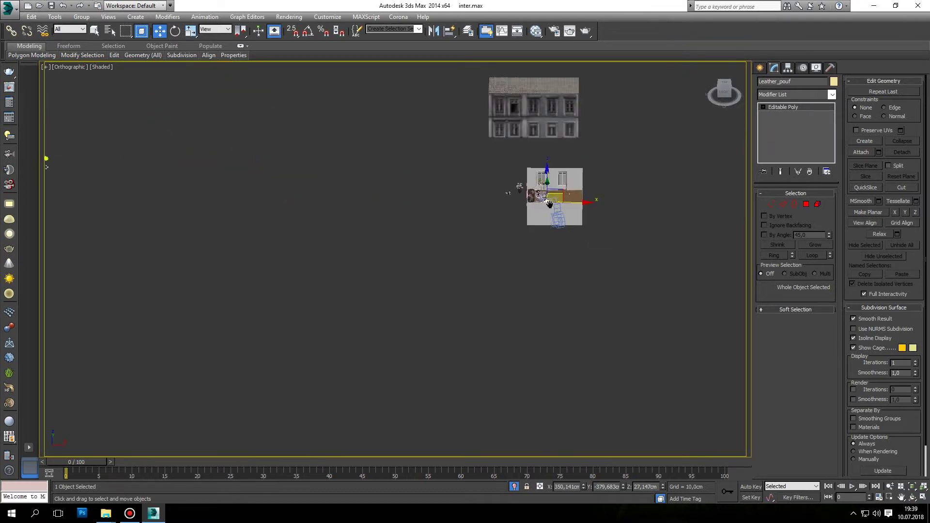
scroll(333, 197, "down", 2)
scroll(334, 197, "up", 5)
scroll(401, 209, "down", 2)
scroll(479, 223, "down", 2)
left_click(483, 223)
middle_click_drag(484, 238, 528, 240, "alt")
scroll(533, 241, "up", 5)
scroll(577, 264, "up", 3)
scroll(577, 264, "down", 5)
scroll(519, 257, "down", 2)
scroll(519, 257, "up", 2)
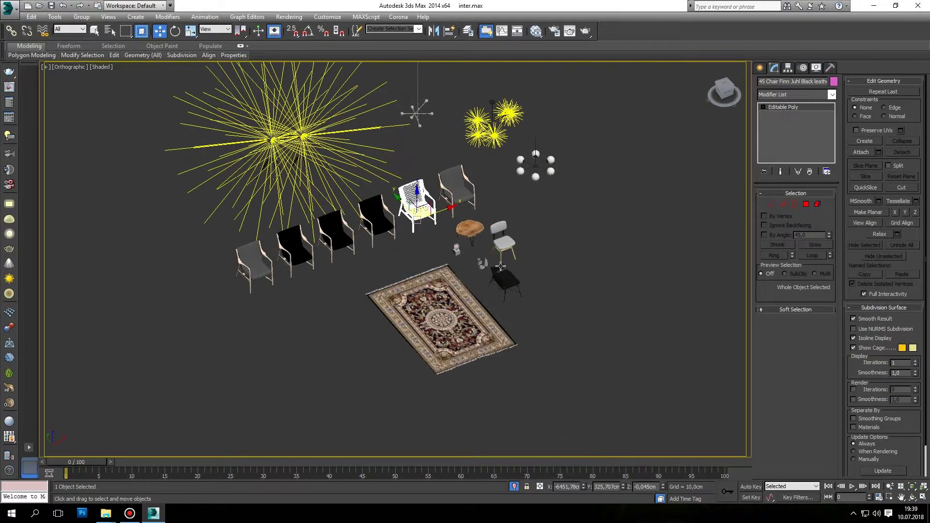
scroll(512, 302, "up", 4)
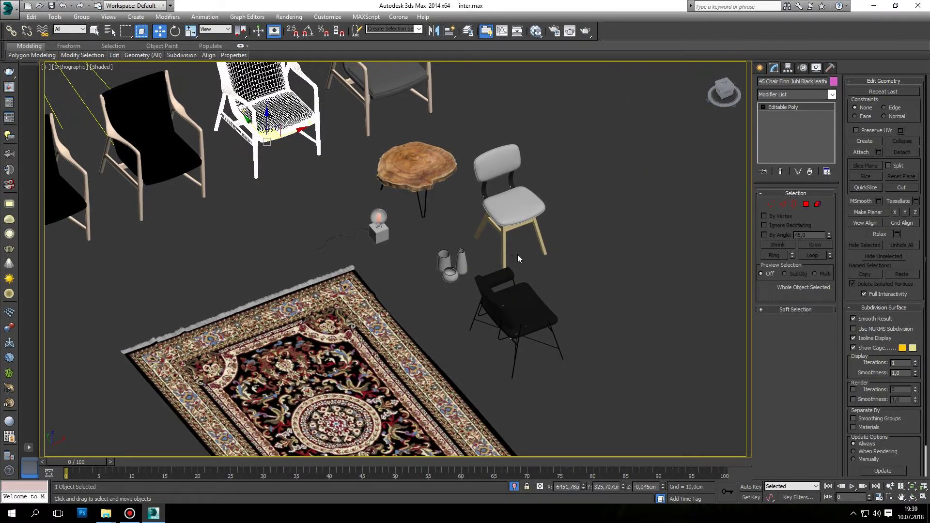
Select the grey Lunet side chair and view it from the Top view.
left_click(513, 212)
scroll(557, 223, "down", 5)
scroll(538, 233, "down", 3)
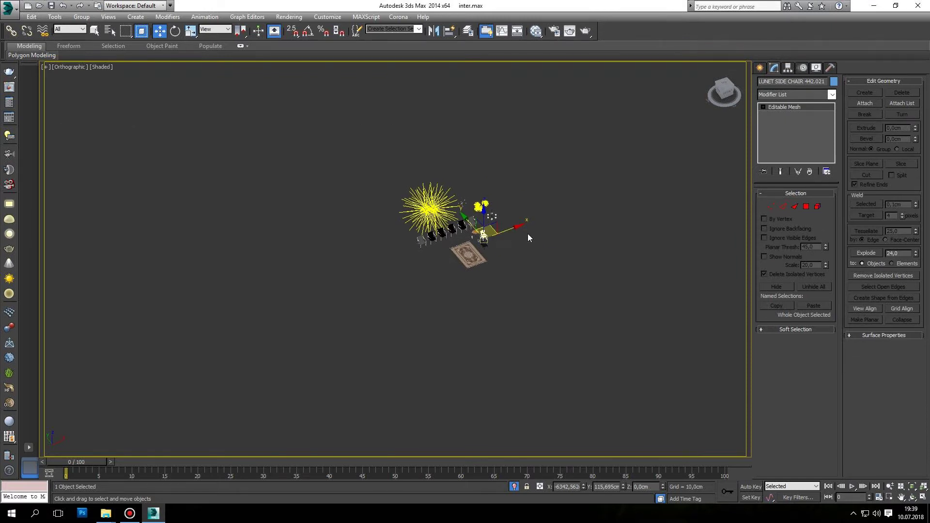
key("t")
scroll(527, 234, "up", 4)
scroll(392, 237, "down", 8)
scroll(393, 237, "down", 2)
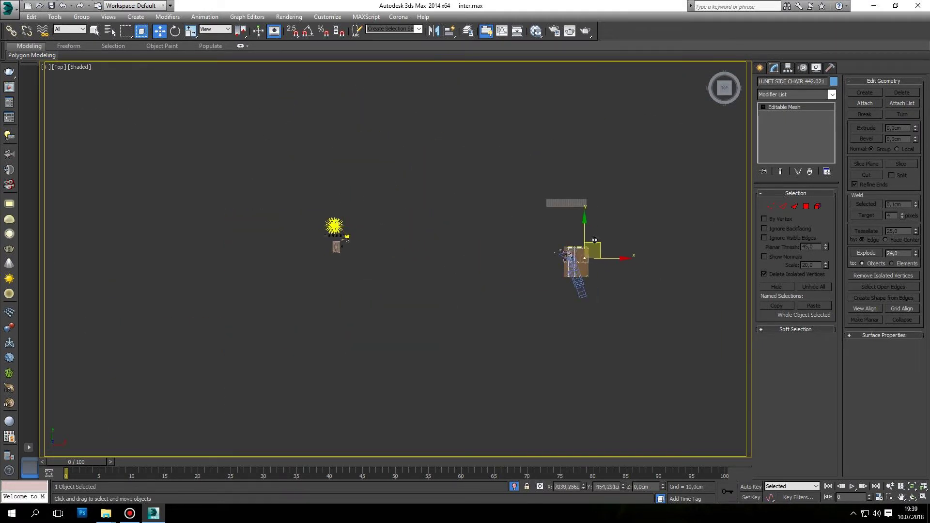
scroll(557, 264, "up", 4)
scroll(537, 292, "up", 3)
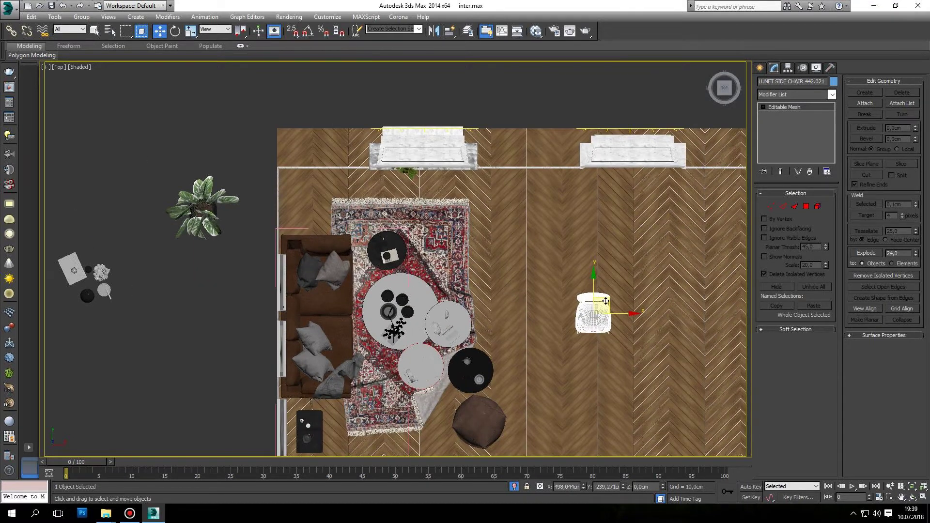
Move the Lunet chair into the room near the window and raise it onto the floor.
left_click_drag(605, 301, 520, 196)
middle_click_drag(520, 197, 511, 243, "alt")
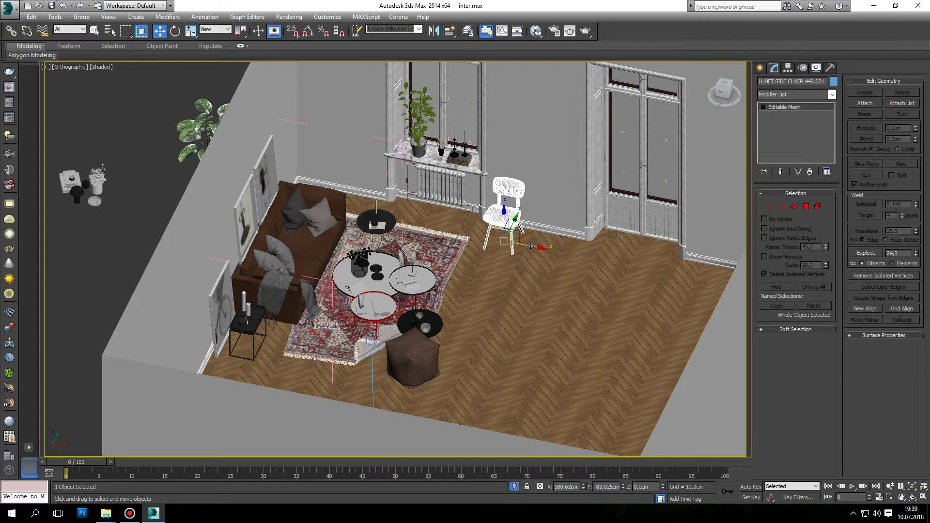
left_click_drag(522, 235, 523, 234)
scroll(489, 271, "up", 6)
scroll(487, 274, "down", 8)
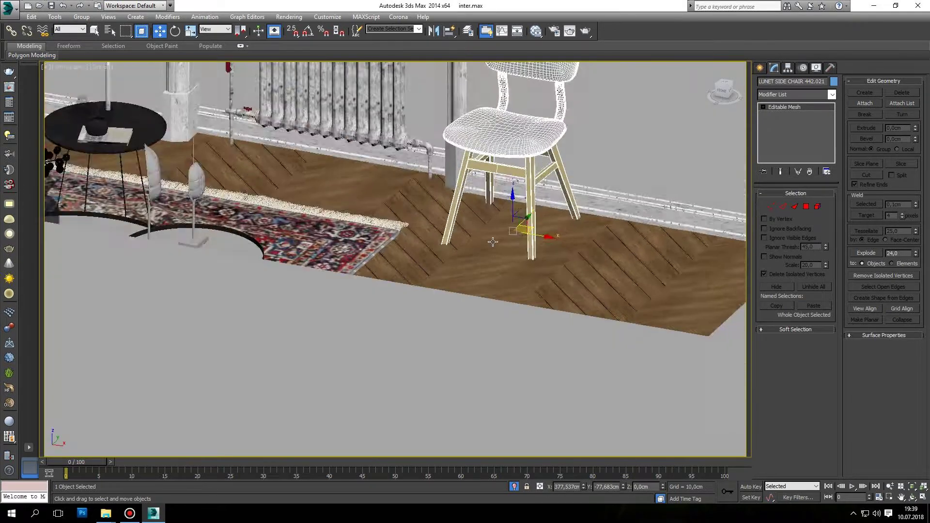
scroll(499, 258, "up", 6)
left_click_drag(497, 237, 497, 234)
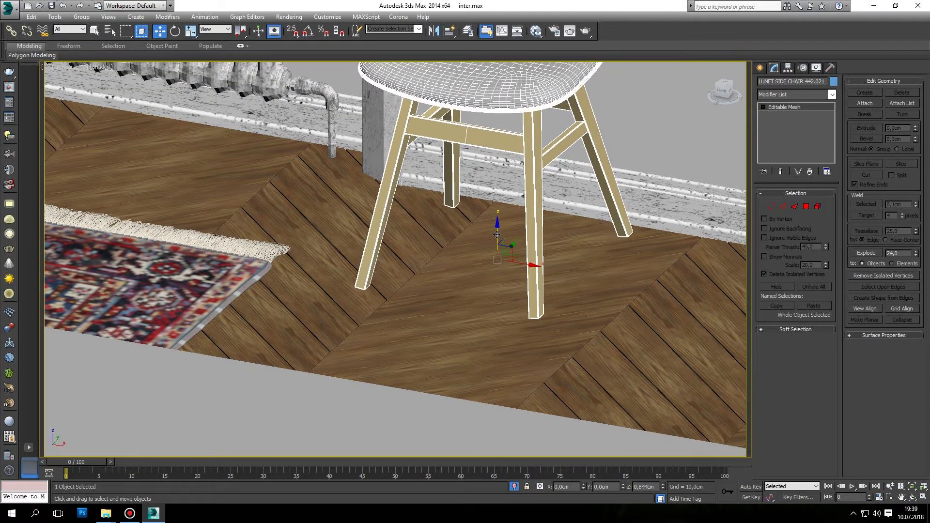
Pan out to the whole room, select the black Finn Juhl chair and orbit around it.
scroll(497, 235, "down", 10)
middle_click_drag(184, 208, 295, 241)
scroll(296, 242, "down", 2)
scroll(234, 222, "up", 5)
scroll(333, 193, "up", 3)
left_click(333, 193)
middle_click_drag(334, 194, 420, 252, "alt")
scroll(420, 252, "up", 4)
scroll(546, 266, "down", 2)
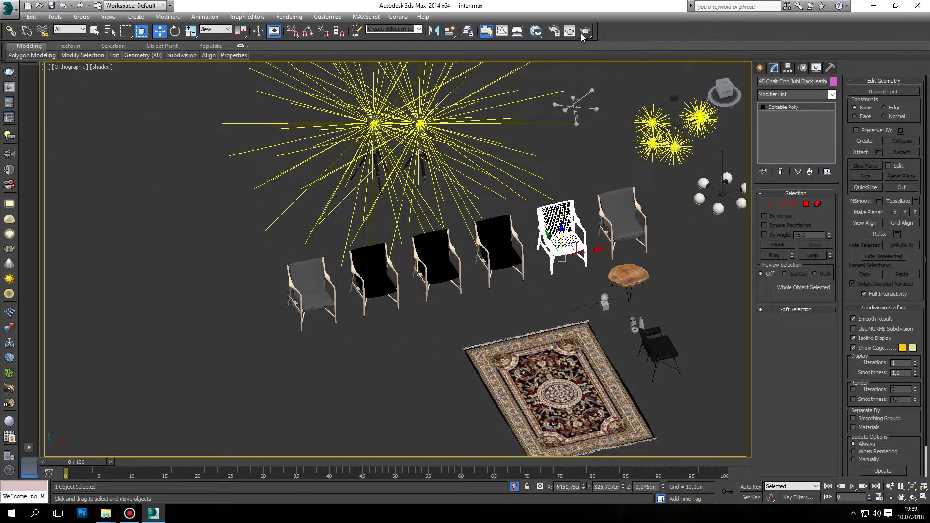
Start a Corona render and dismiss the error messages window.
left_click(584, 35)
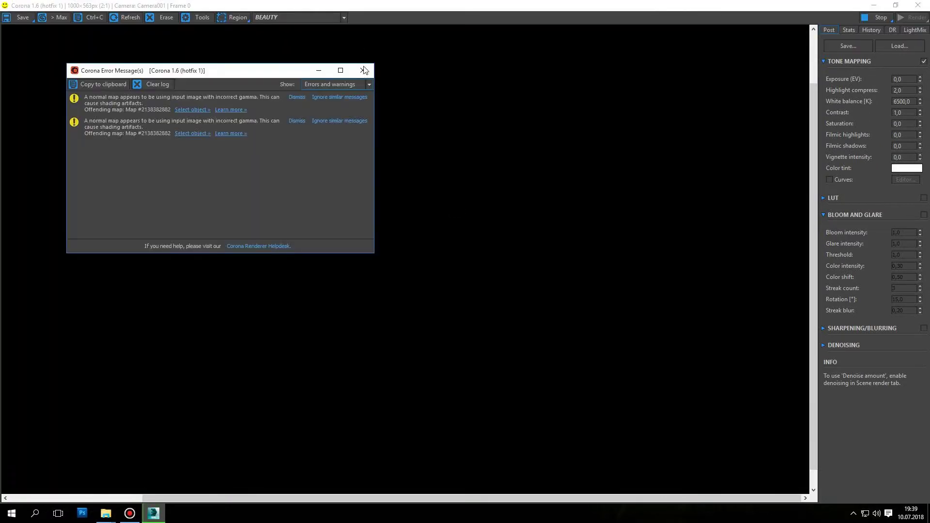
left_click(369, 69)
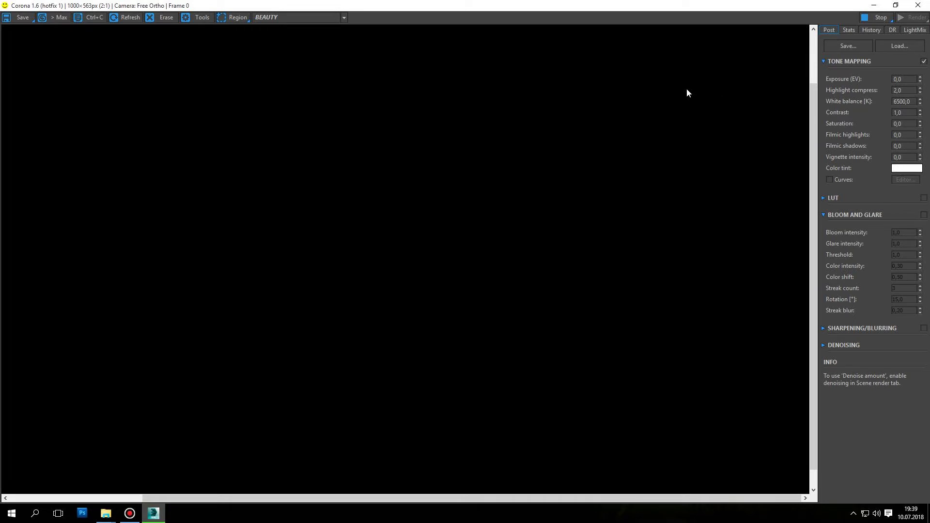
scroll(362, 297, "down", 1)
scroll(362, 297, "up", 1)
Set the frame buffer Exposure (EV) to -4, then close the VFB.
double_click(898, 79)
type("-4")
key("Return")
scroll(243, 290, "up", 1)
scroll(242, 291, "down", 2)
scroll(466, 257, "up", 1)
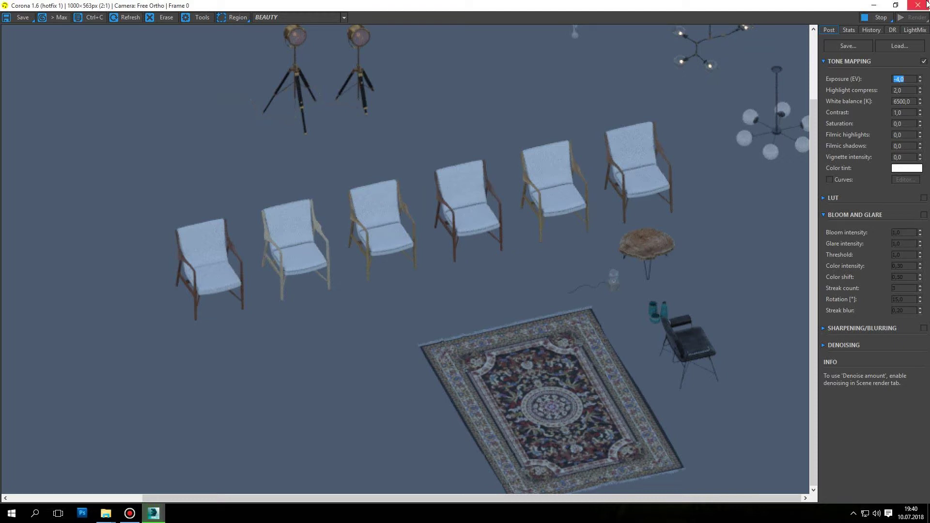
left_click(917, 5)
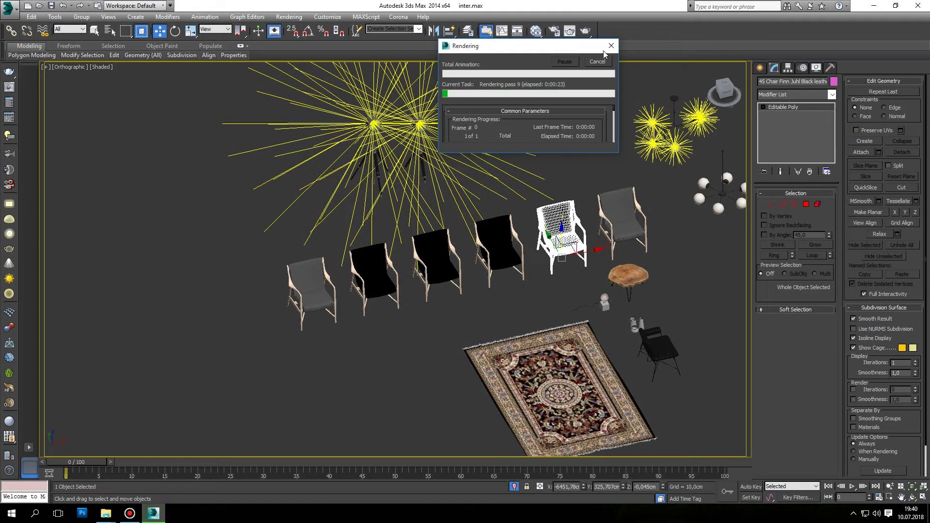
Select another Finn Juhl chair and move it into the living room in Top view.
left_click(611, 45)
left_click(447, 258)
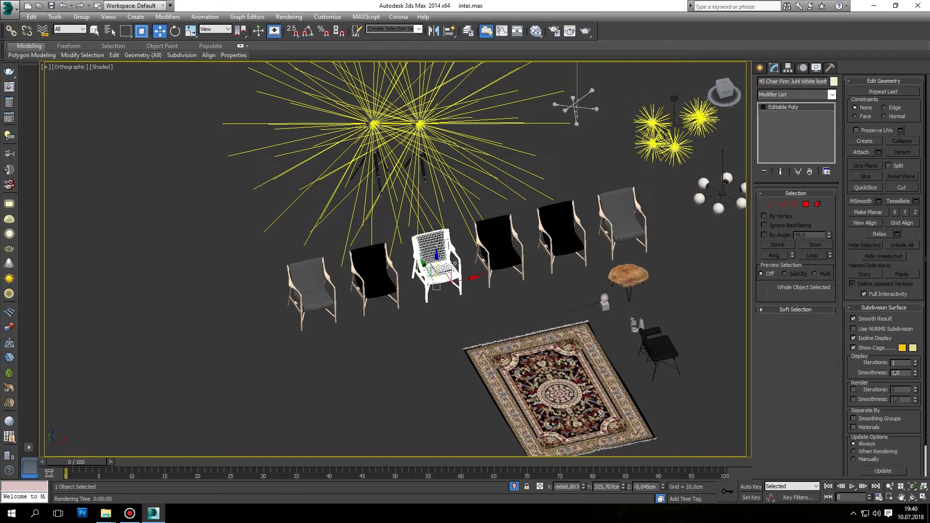
key("t")
scroll(460, 273, "up", 5)
scroll(460, 272, "down", 5)
scroll(460, 281, "down", 3)
left_click_drag(462, 258, 624, 268)
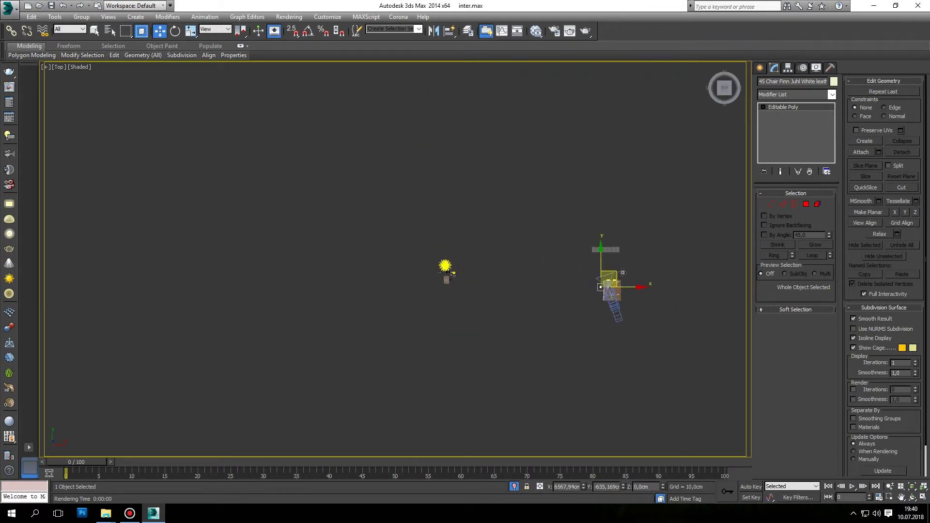
scroll(615, 270, "up", 2)
scroll(516, 245, "up", 3)
Place the Finn Juhl chair beside the rug near the window, turned toward the coffee tables.
left_click_drag(522, 238, 567, 154)
scroll(569, 155, "up", 4)
middle_click_drag(569, 155, 573, 261, "alt")
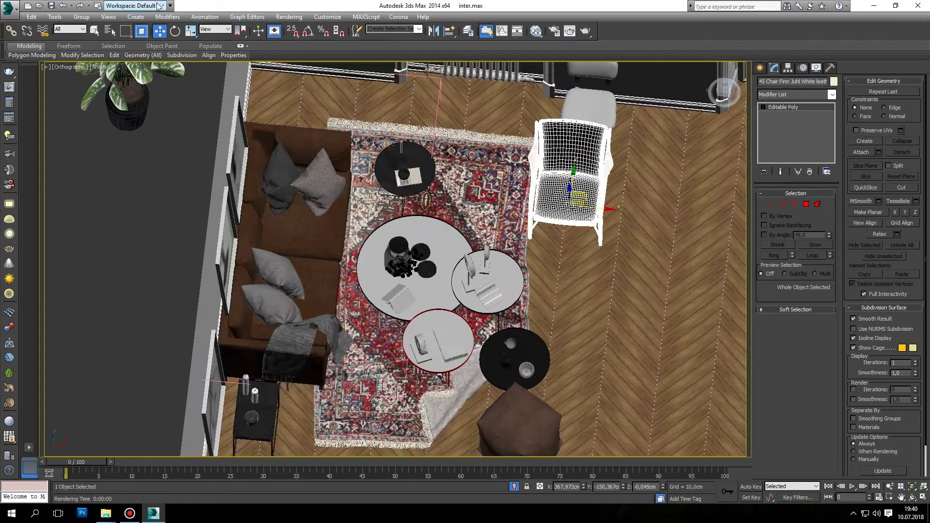
left_click(175, 33)
left_click_drag(575, 229, 541, 244)
scroll(541, 244, "up", 5)
mouse_move(541, 244)
middle_mouse_down("alt")
mouse_move(555, 223)
mouse_move(591, 280)
mouse_move(602, 266)
middle_mouse_up("alt")
Raise the Finn Juhl chair onto the floor and orbit out to the whole room.
scroll(583, 311, "up", 3)
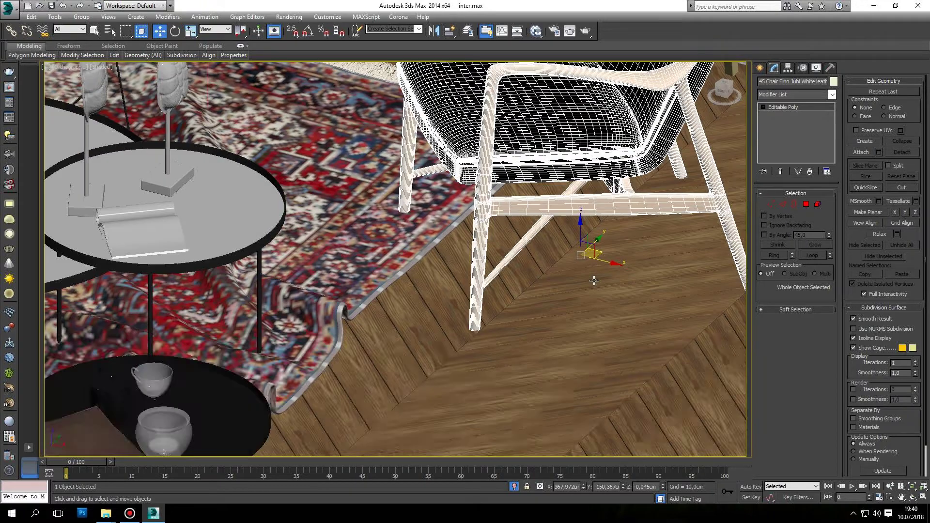
scroll(574, 223, "up", 3)
key("w")
left_click_drag(574, 223, 573, 218)
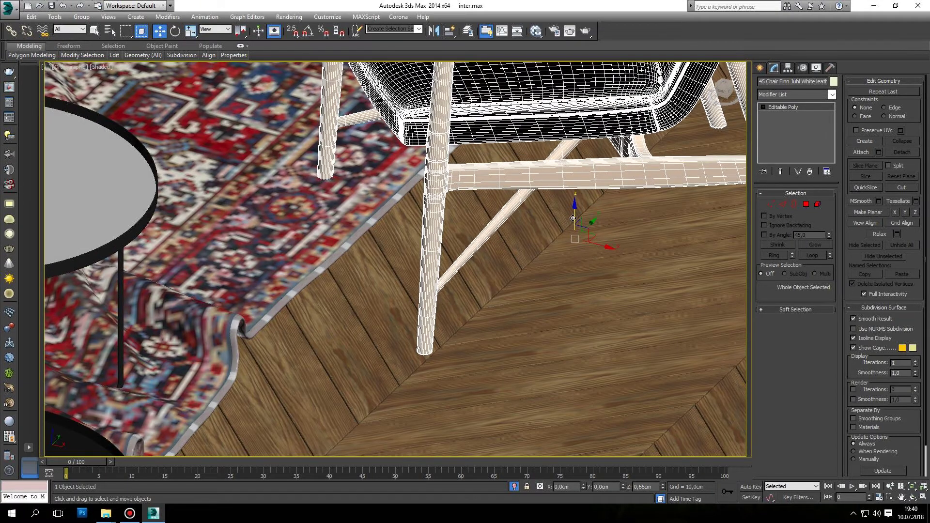
scroll(501, 230, "down", 10)
mouse_move(501, 230)
middle_mouse_down("alt")
mouse_move(508, 164)
mouse_move(551, 187)
middle_mouse_up("alt")
scroll(508, 161, "down", 3)
left_click(514, 151)
Move the Lunet chair over beside the black side table.
left_click_drag(534, 188, 291, 409)
scroll(291, 407, "up", 5)
middle_click_drag(291, 407, 289, 266, "alt")
scroll(289, 266, "up", 3)
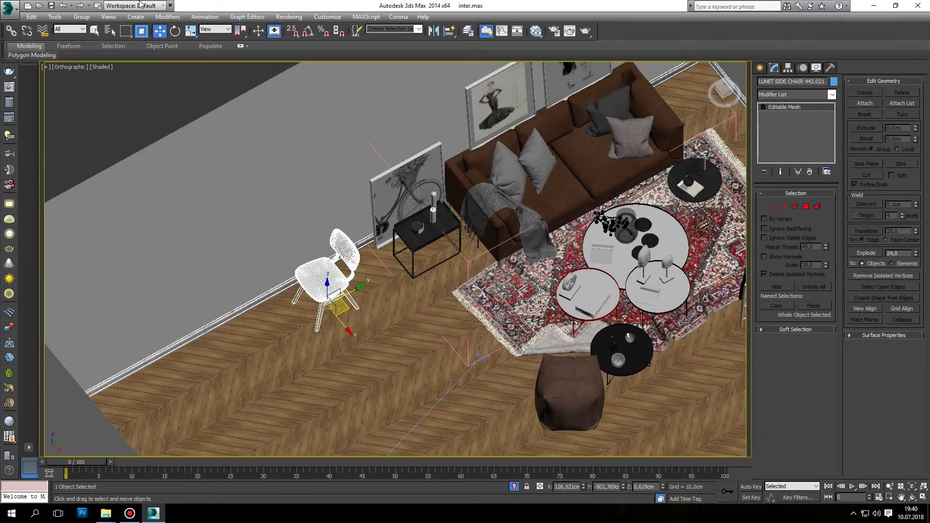
Rotate the white chair with angle snap to face the room and slide it next to the side table.
left_click(176, 32)
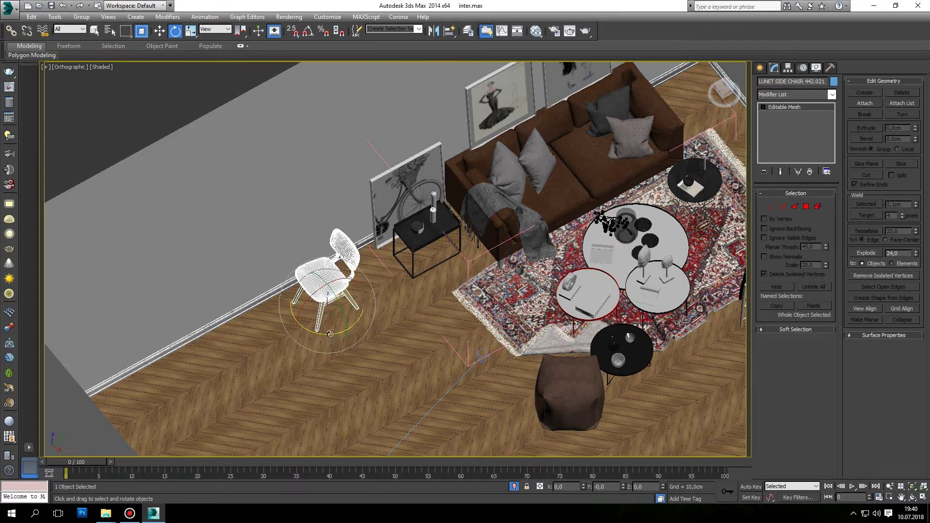
left_click_drag(330, 335, 315, 33)
key("a")
left_click_drag(330, 336, 343, 298)
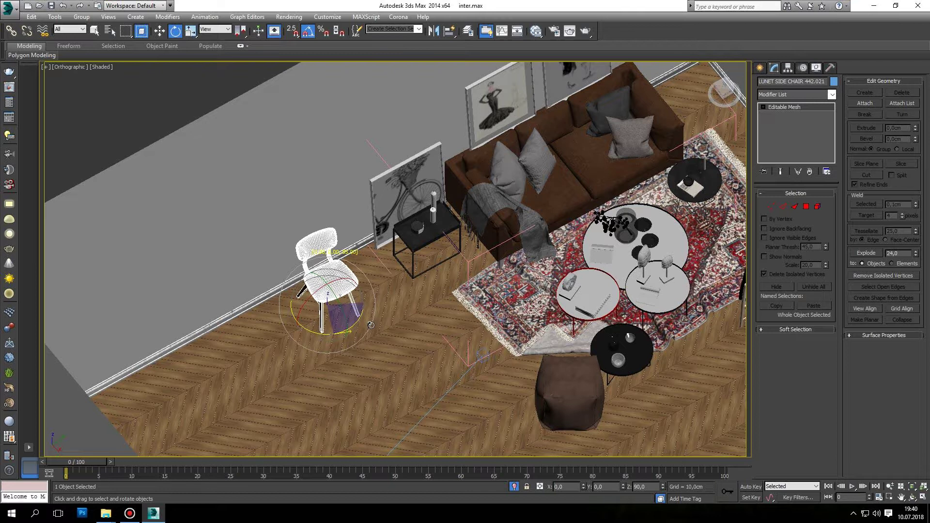
key("w")
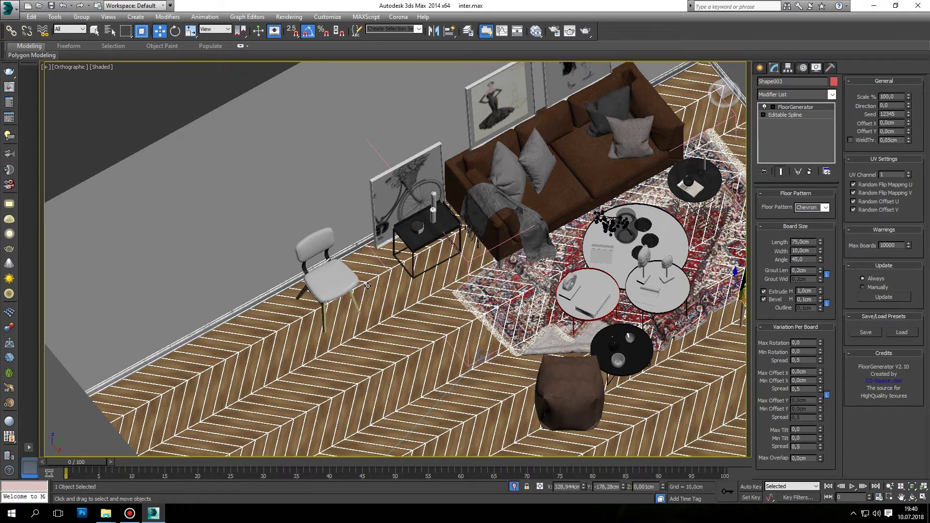
left_click_drag(350, 316, 378, 282)
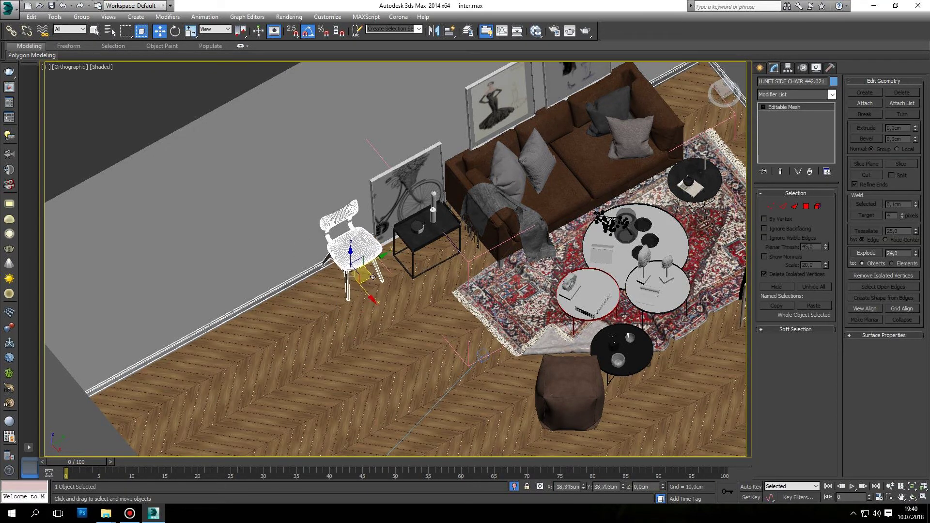
Orbit Camera001 to reframe the Lunet chair, sofa, coffee tables and window armchair.
key("c")
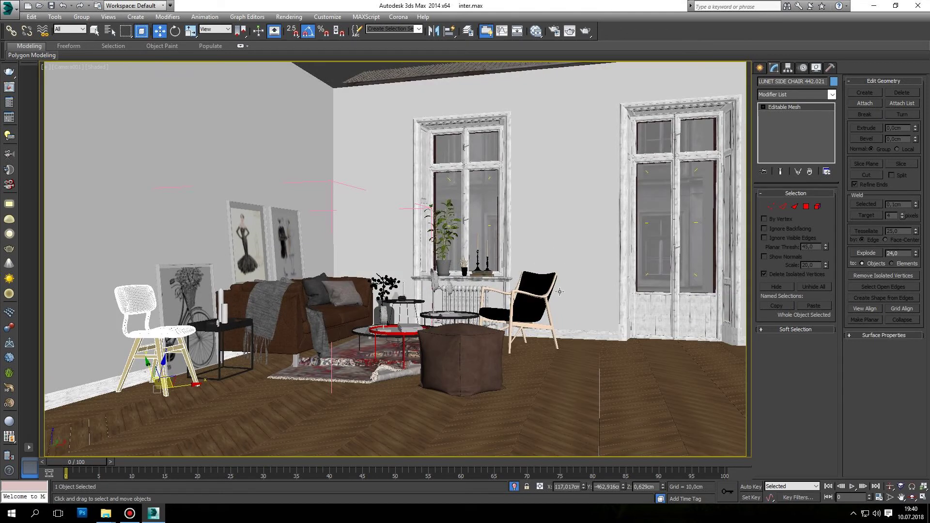
left_click(912, 497)
mouse_move(581, 358)
left_mouse_down()
mouse_move(526, 338)
mouse_move(535, 333)
left_mouse_up()
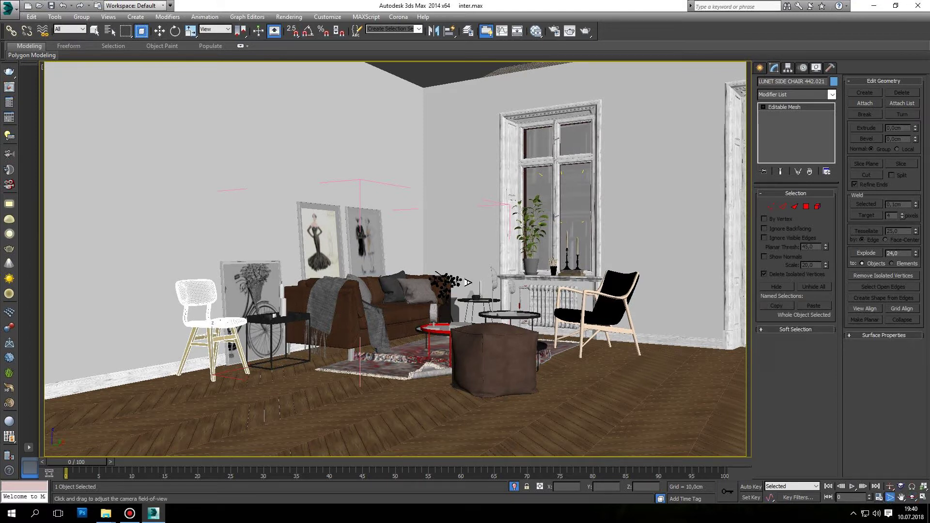
scroll(464, 302, "down", 3)
scroll(464, 302, "up", 5)
key("w")
scroll(463, 303, "down", 2)
scroll(464, 302, "up", 2)
right_click(464, 303)
Narrow Camera001 to about a 42 mm lens (46° field of view).
scroll(479, 338, "down", 5)
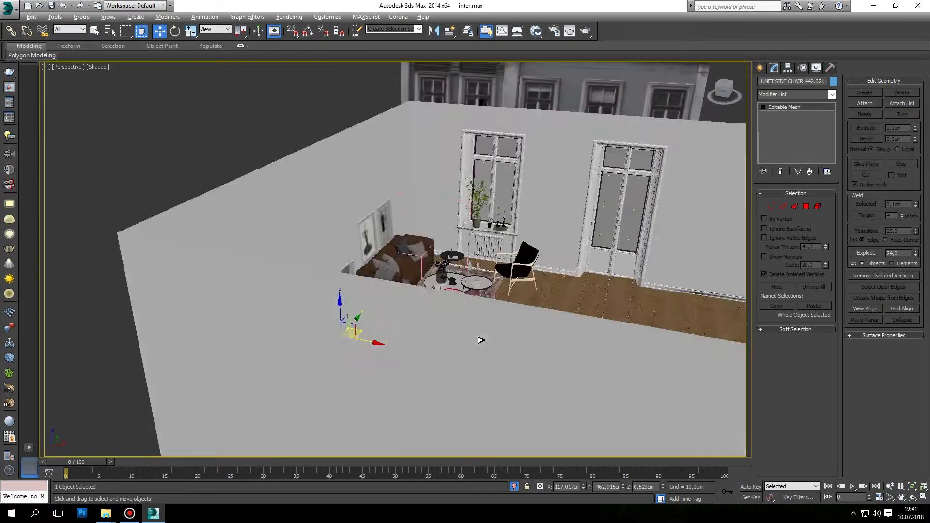
middle_click_drag(479, 338, 518, 339, "alt")
left_click(541, 346)
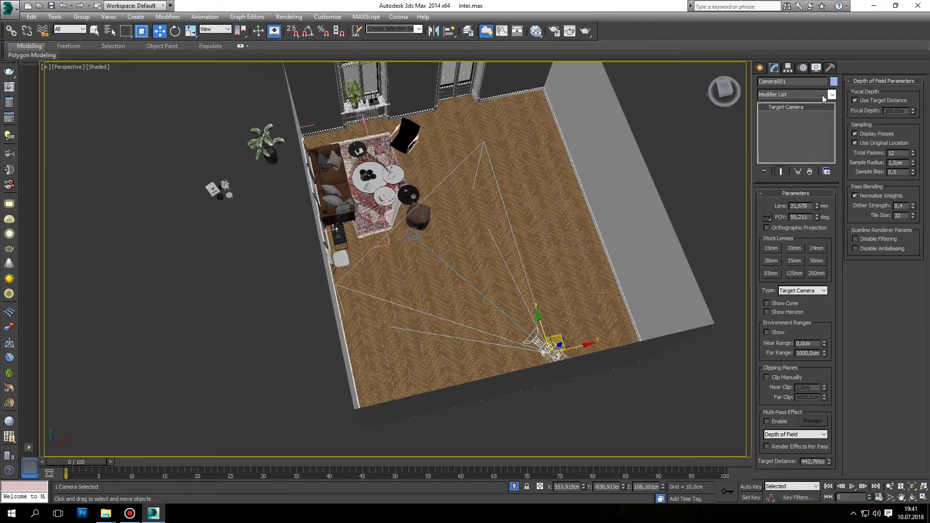
key("c")
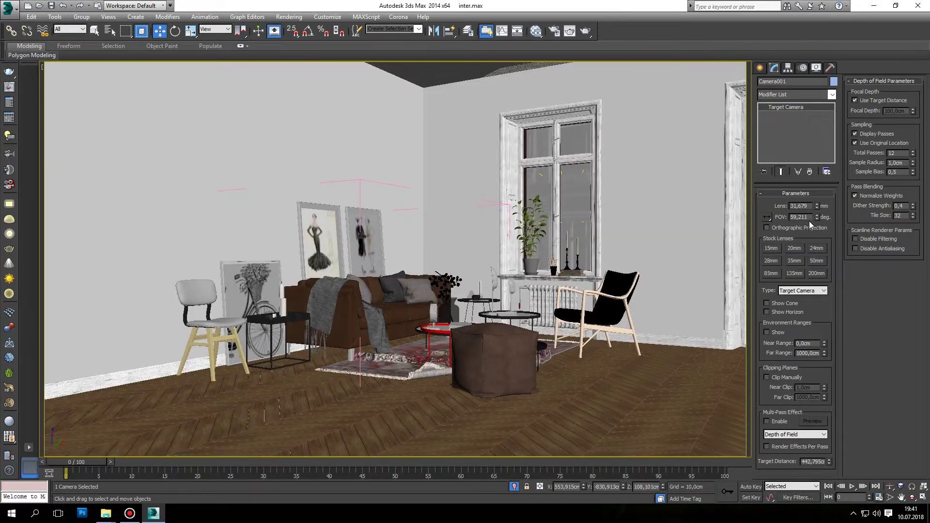
left_click_drag(815, 217, 818, 223)
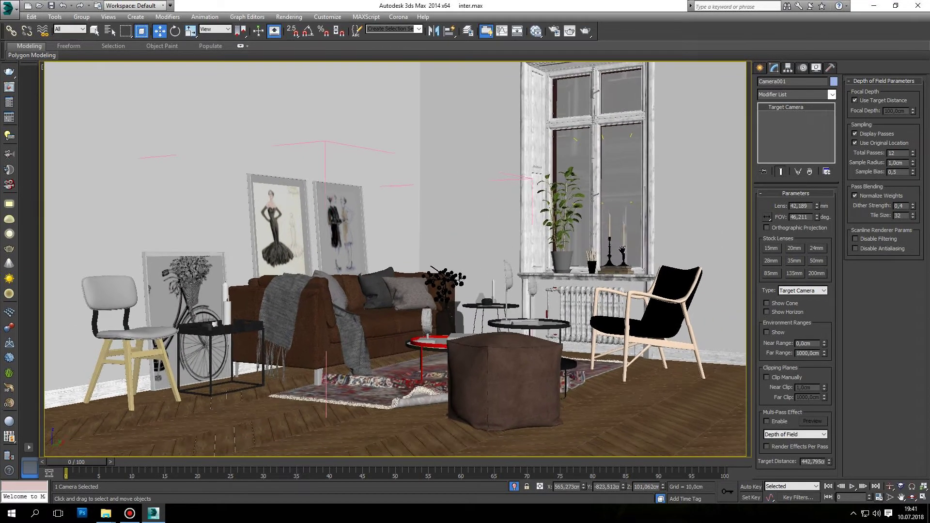
middle_click_drag(395, 258, 396, 258)
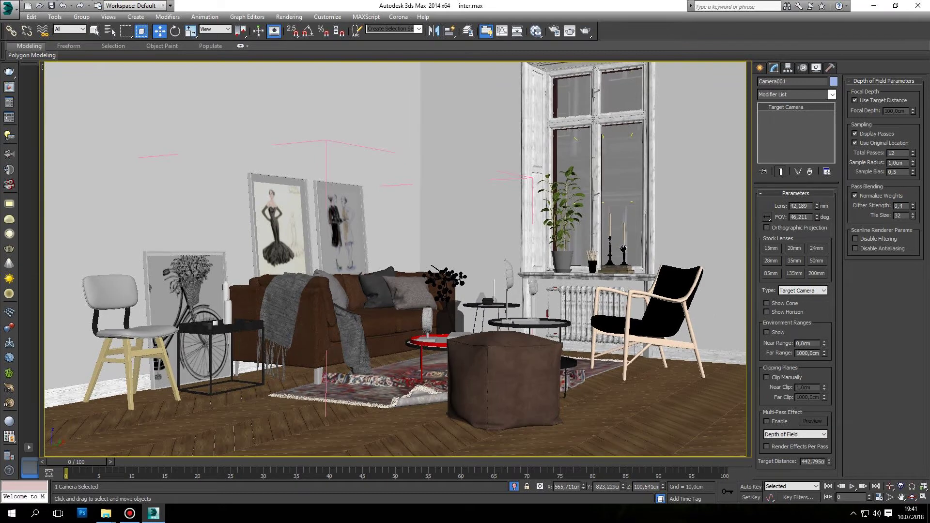
Unhide all objects and zoom out in Perspective to the spare models area.
right_click(595, 186)
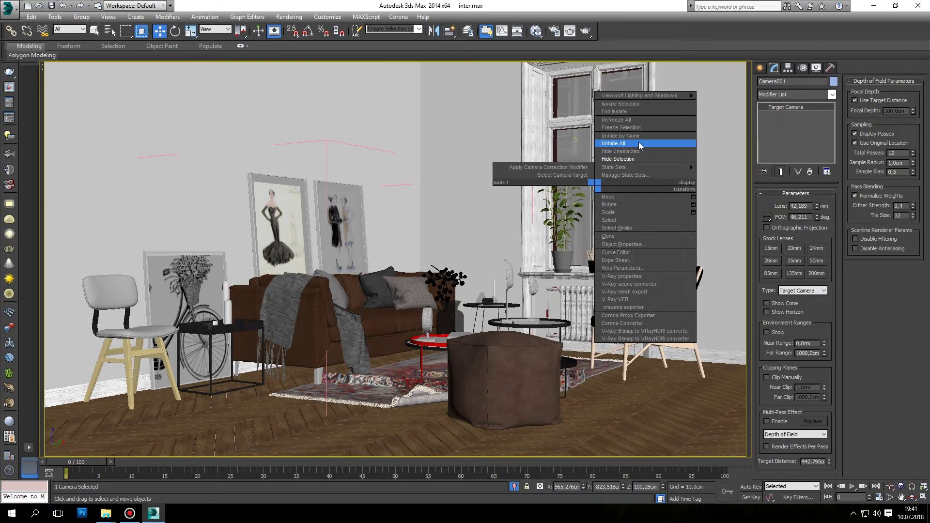
left_click(451, 270)
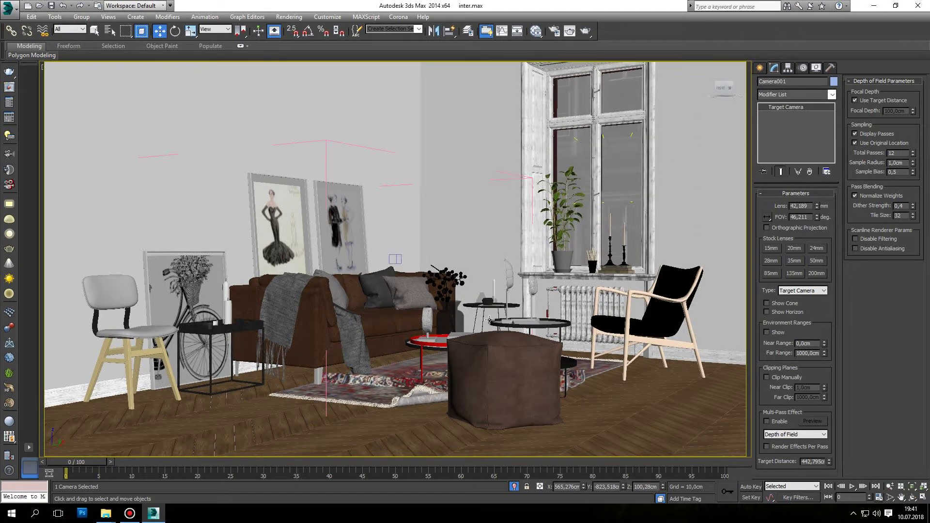
key("p")
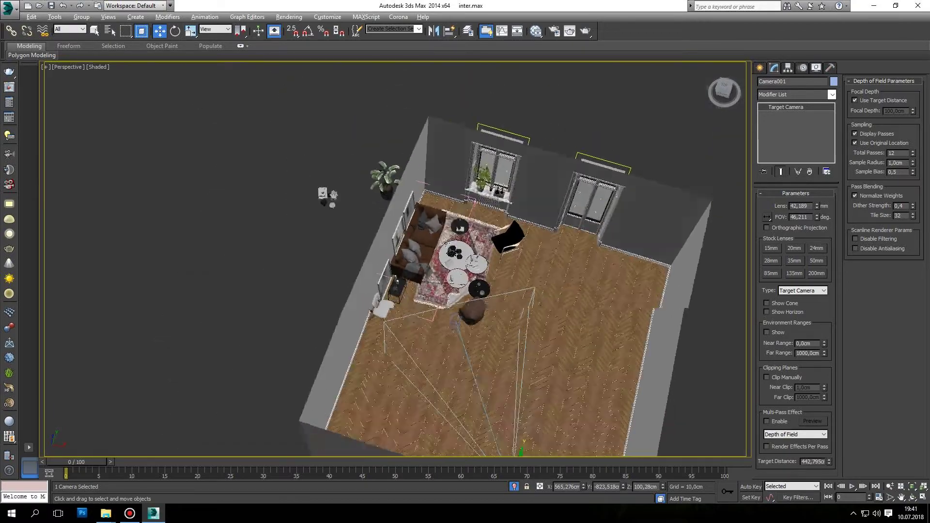
scroll(446, 242, "up", 3)
scroll(448, 245, "up", 2)
scroll(453, 249, "down", 4)
scroll(458, 256, "up", 2)
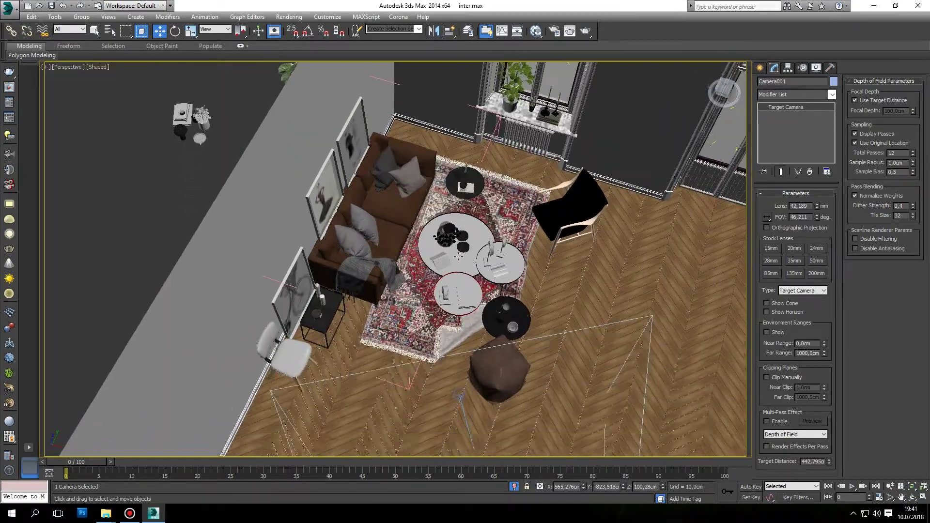
scroll(458, 257, "up", 2)
scroll(455, 249, "down", 4)
scroll(450, 243, "down", 1)
scroll(445, 229, "down", 6)
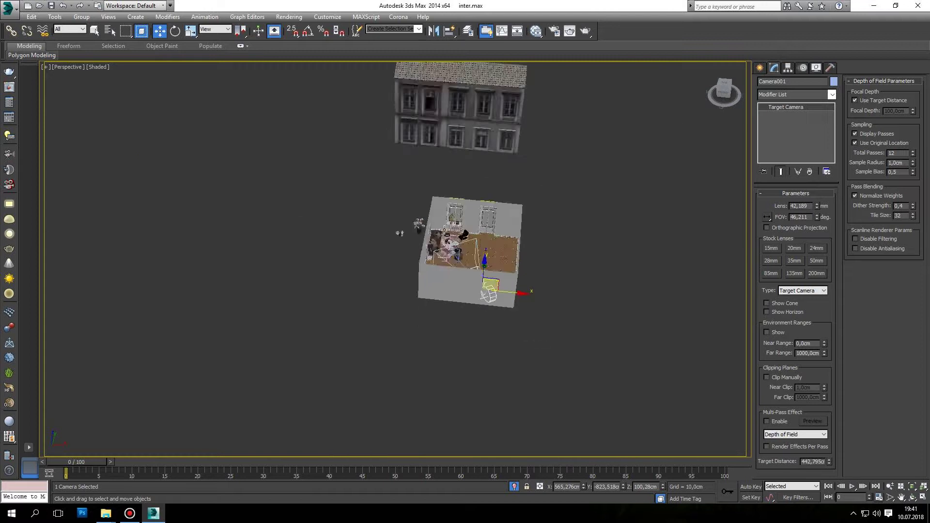
scroll(341, 207, "up", 5)
scroll(339, 193, "up", 3)
scroll(333, 154, "up", 2)
scroll(368, 222, "up", 2)
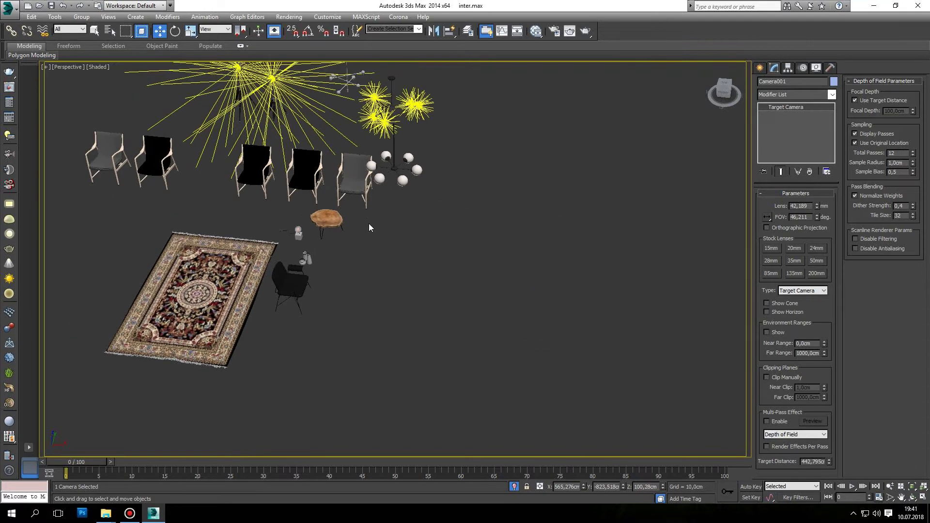
scroll(402, 203, "down", 1)
Select the SADINA CHANDELIER group and view it from the top.
left_click(428, 181)
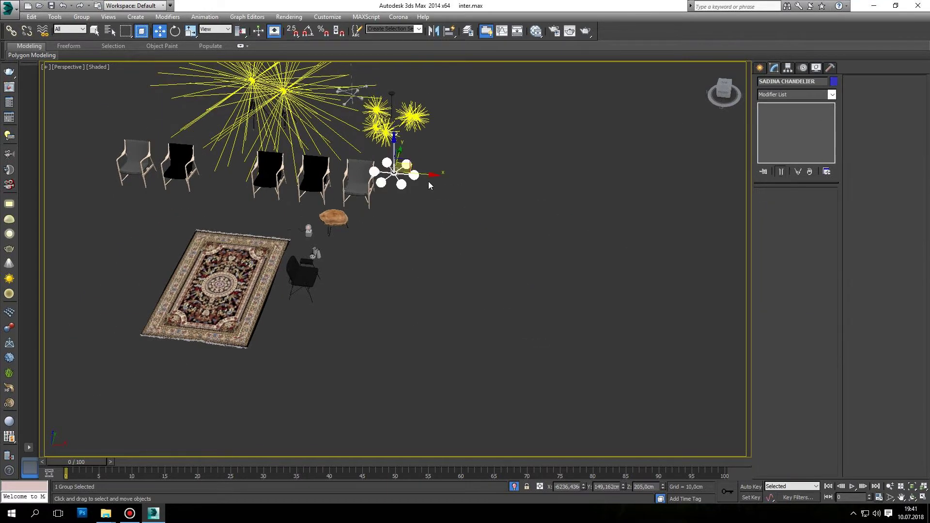
key("t")
scroll(477, 251, "down", 5)
scroll(533, 266, "down", 3)
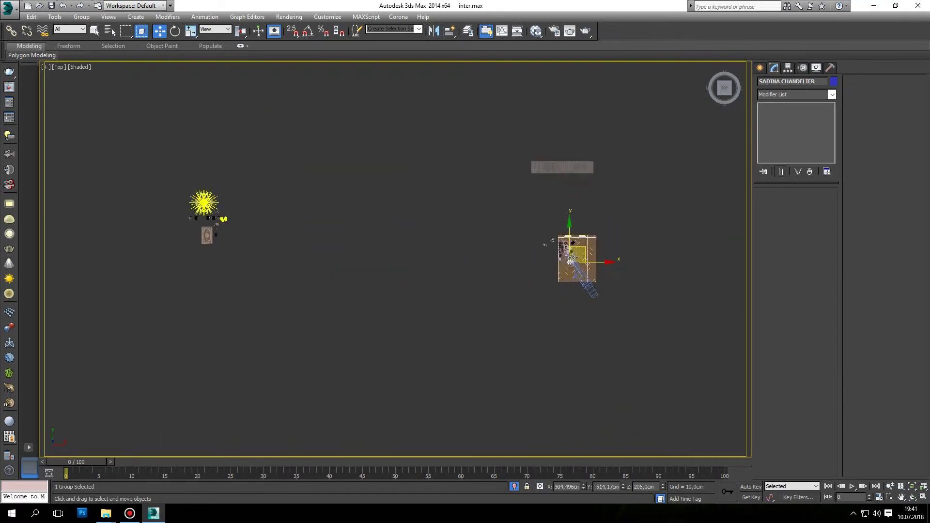
Isolate the wall plinth together with the chandelier group.
middle_click_drag(589, 249, 579, 271, "alt")
scroll(576, 284, "up", 5)
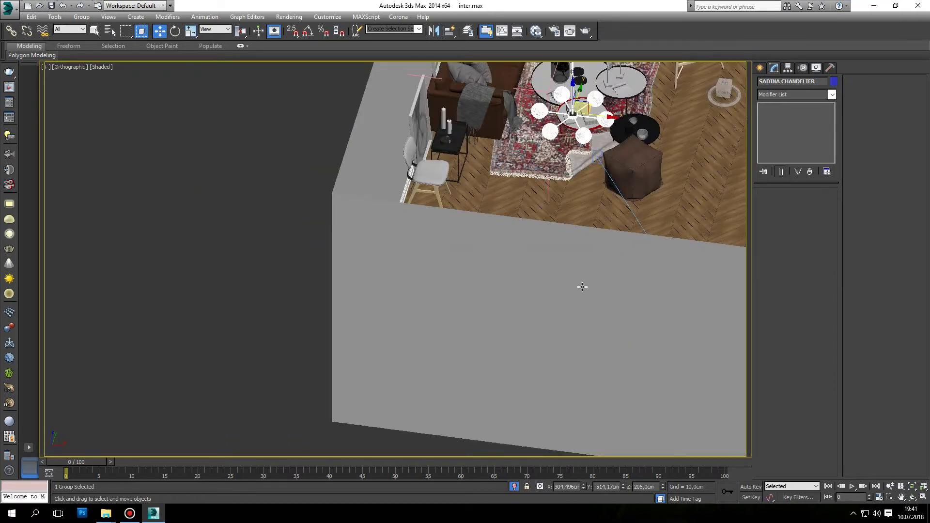
key("t")
scroll(533, 300, "down", 5)
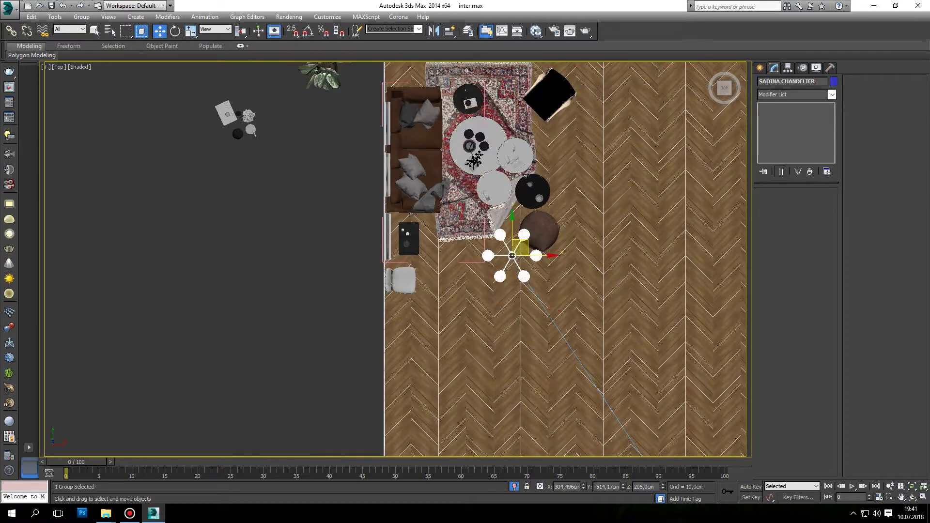
middle_click_drag(532, 193, 518, 155, "alt")
scroll(518, 155, "up", 2)
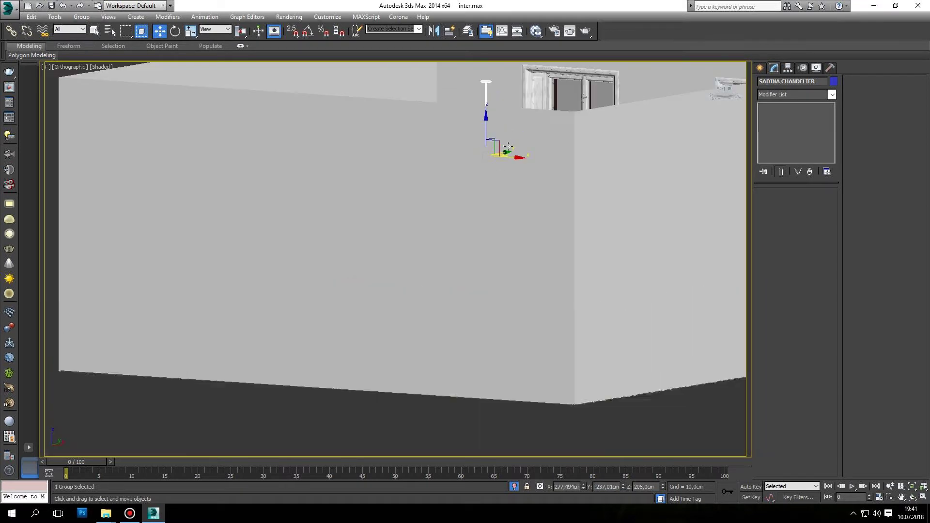
scroll(518, 155, "down", 2)
left_click(515, 152)
left_click(492, 106, "ctrl")
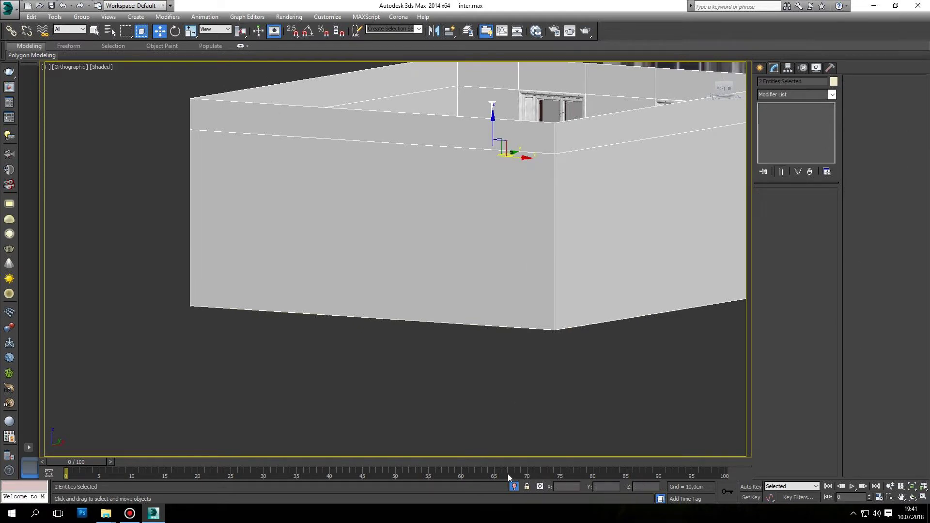
left_click(514, 487)
Raise the chandelier to the ceiling, about 256.6 cm, in Front wireframe view.
left_click(399, 188)
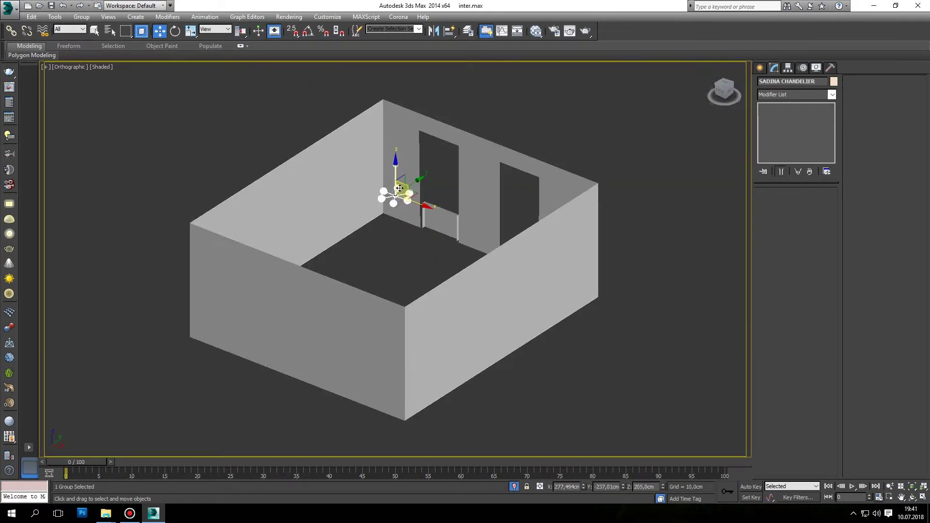
left_click(721, 93)
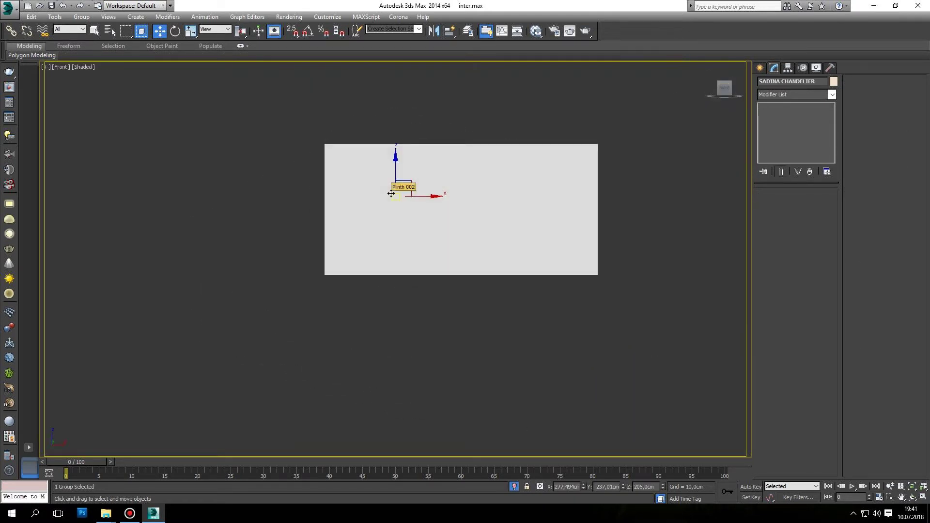
key("F3")
scroll(383, 170, "up", 5)
middle_click_drag(431, 273, 430, 298)
left_click_drag(430, 236, 437, 124)
scroll(427, 97, "up", 4)
scroll(426, 97, "up", 2)
Restore shaded display, clear the selection and return to the Camera001 view.
right_click(438, 139)
key("Escape")
middle_click_drag(447, 88, 450, 136, "alt")
left_click(450, 136)
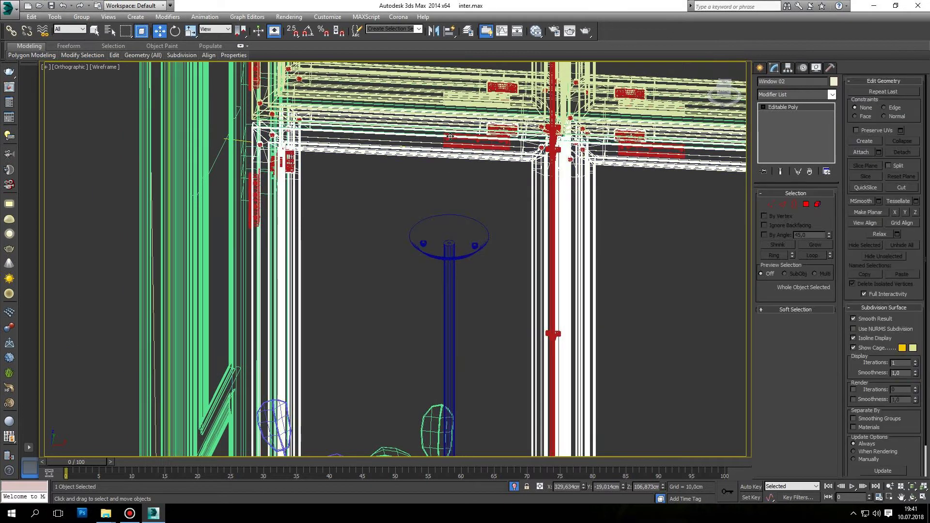
key("F3")
right_click(430, 129)
left_click(460, 102)
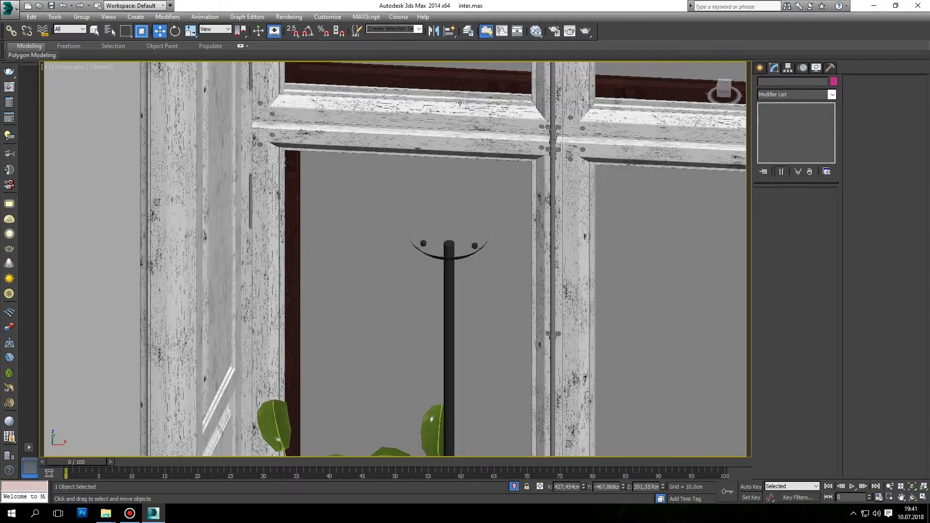
key("c")
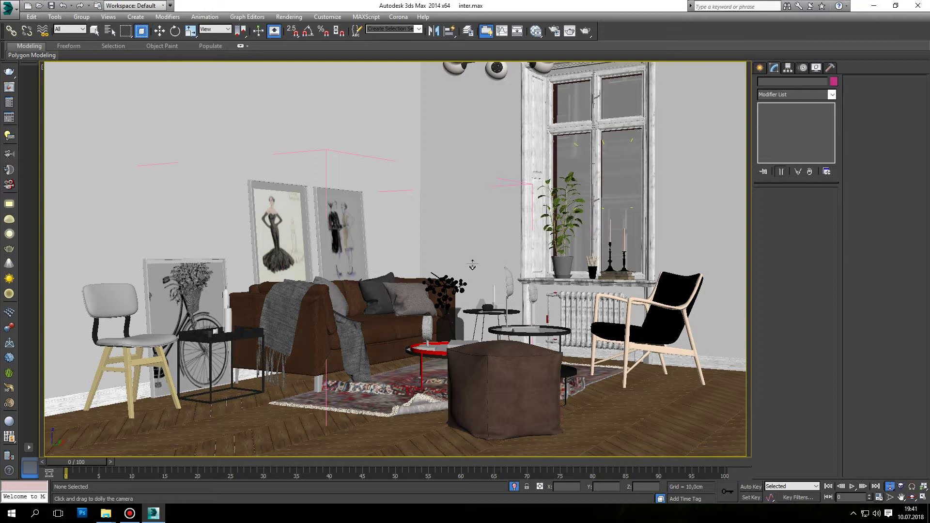
Dolly Camera001 back, widen it to about 53° field of view and recentre the framing.
left_click_drag(472, 266, 473, 272)
middle_click_drag(468, 274, 461, 283)
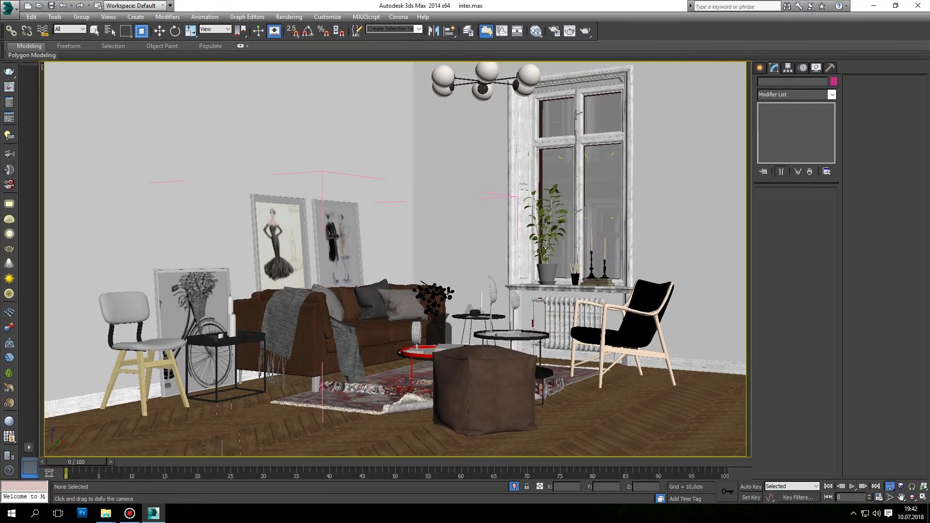
key("p")
scroll(519, 248, "down", 5)
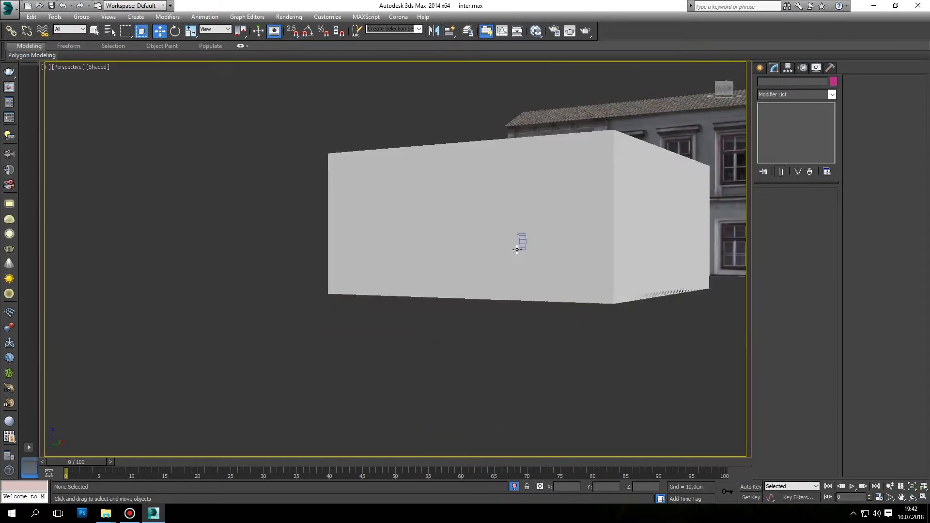
middle_click_drag(518, 239, 533, 274, "alt")
left_click(534, 274)
key("c")
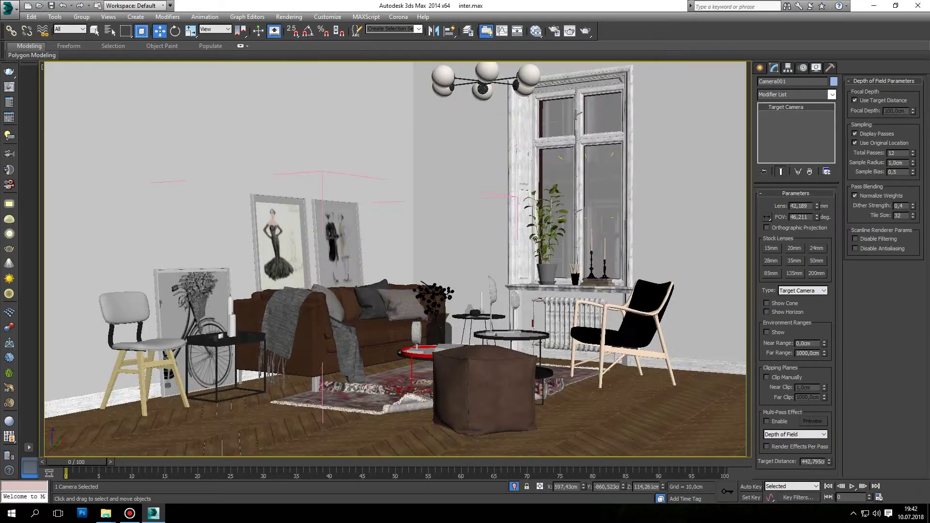
left_click_drag(815, 218, 812, 214)
middle_click_drag(553, 254, 556, 260)
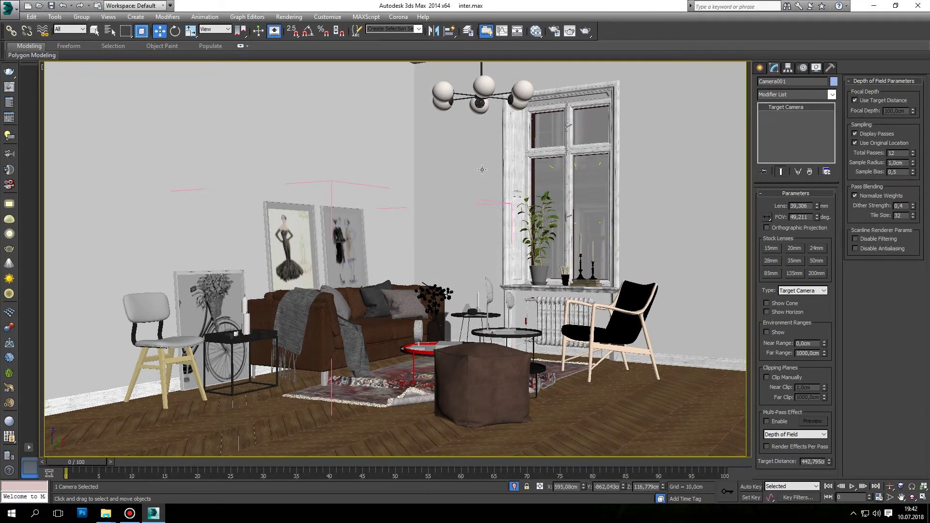
Hide the room so only the spare furniture models remain visible.
left_click(481, 169)
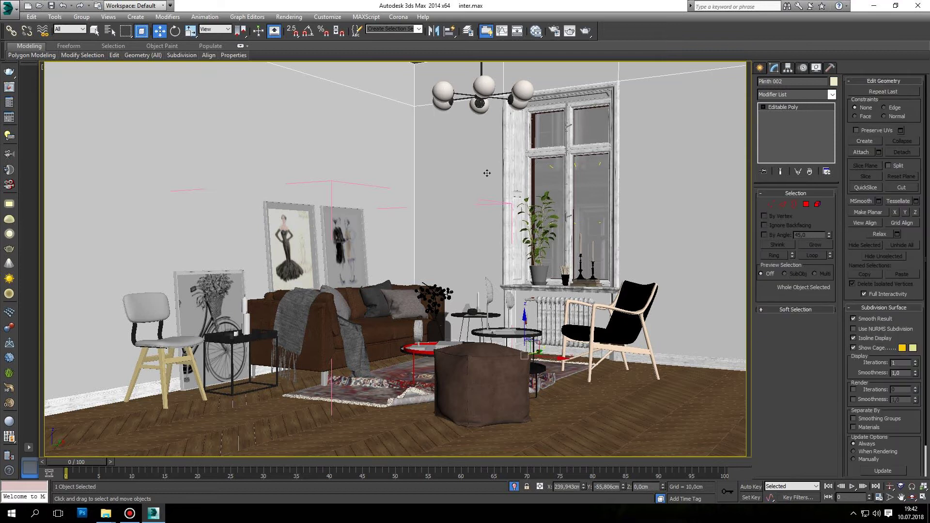
right_click(446, 144)
left_click(463, 101)
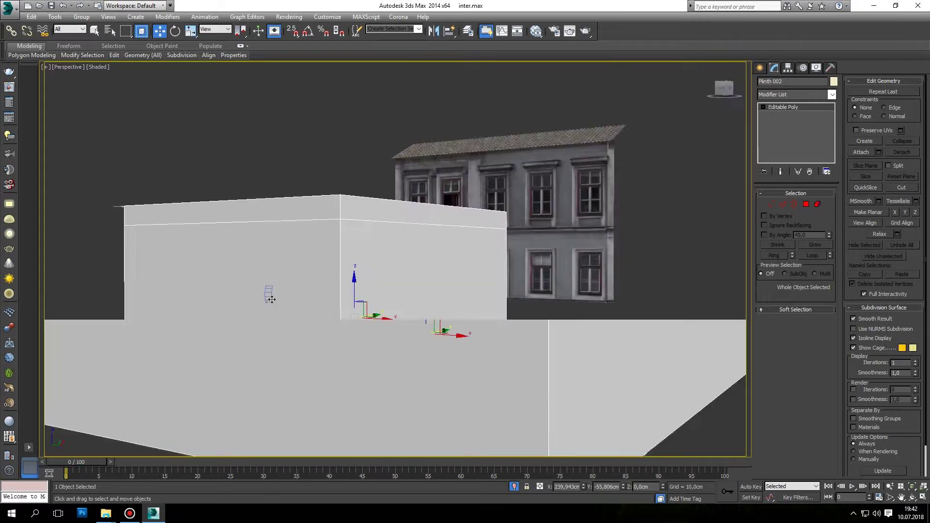
scroll(310, 313, "down", 5)
right_click(307, 310)
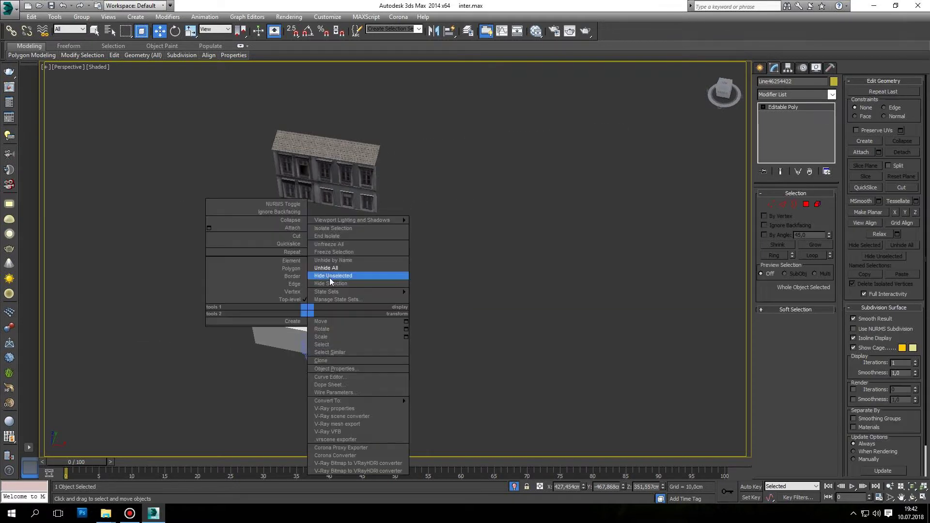
left_click(330, 278)
Select the Slab Coffee table group among the spare chairs, rug and lights.
middle_click_drag(159, 237, 423, 247)
scroll(333, 234, "up", 3)
scroll(324, 205, "up", 3)
scroll(324, 208, "down", 2)
left_click(357, 220)
scroll(357, 220, "down", 2)
mouse_move(438, 288)
middle_mouse_down("alt")
mouse_move(404, 313)
mouse_move(416, 310)
middle_mouse_up("alt")
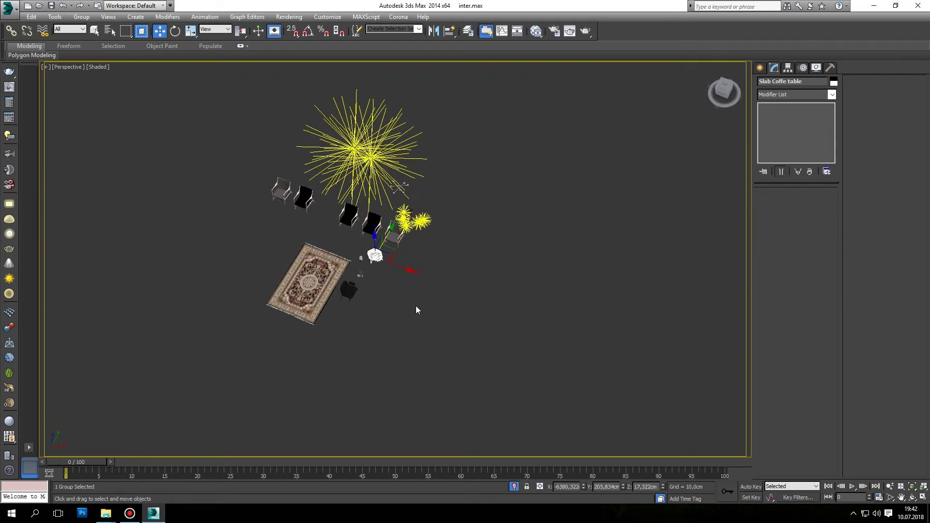
Frame the slab coffee table in Top view and nudge it slightly.
key("z")
key("t")
scroll(266, 249, "down", 5)
scroll(266, 248, "down", 1)
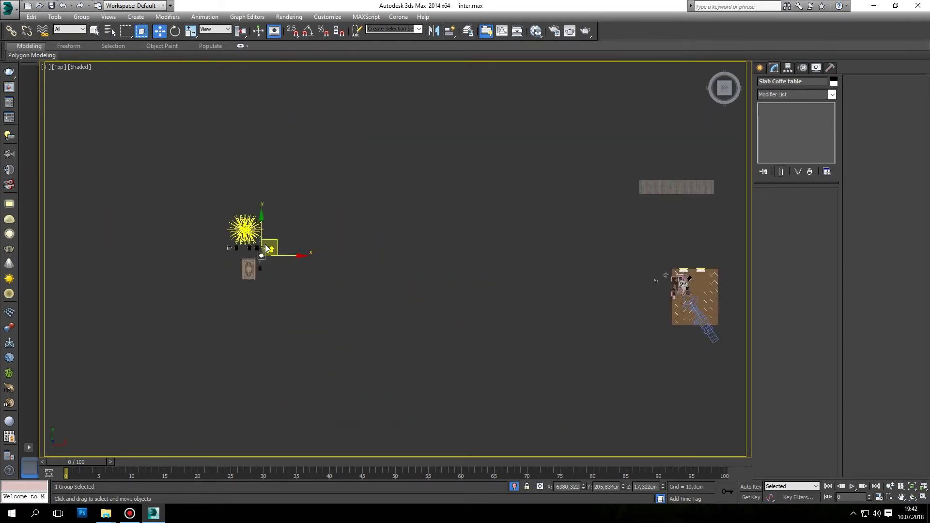
scroll(700, 271, "up", 3)
scroll(629, 290, "up", 5)
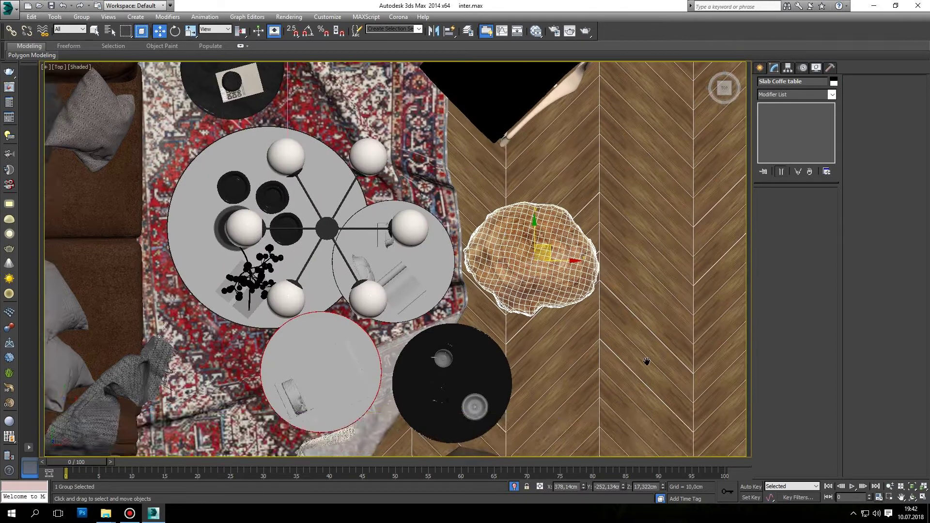
scroll(548, 302, "down", 2)
left_click_drag(531, 290, 557, 275)
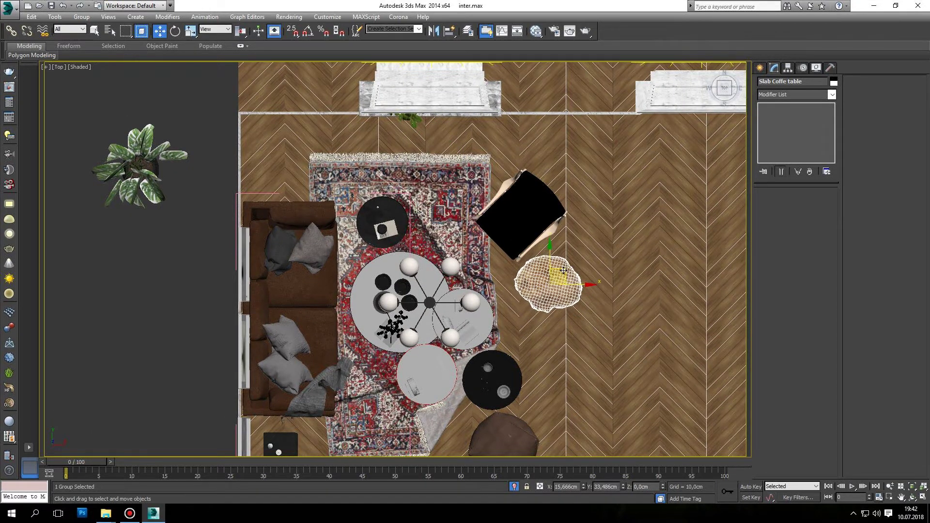
Move the white Finn Juhl chair up and to the left.
middle_click_drag(539, 271, 503, 300, "alt")
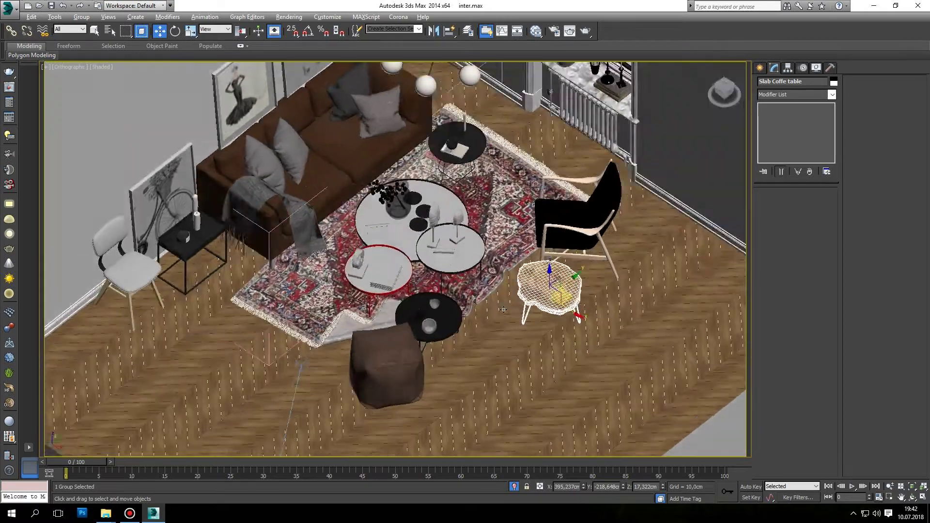
scroll(502, 300, "up", 4)
scroll(465, 310, "down", 1)
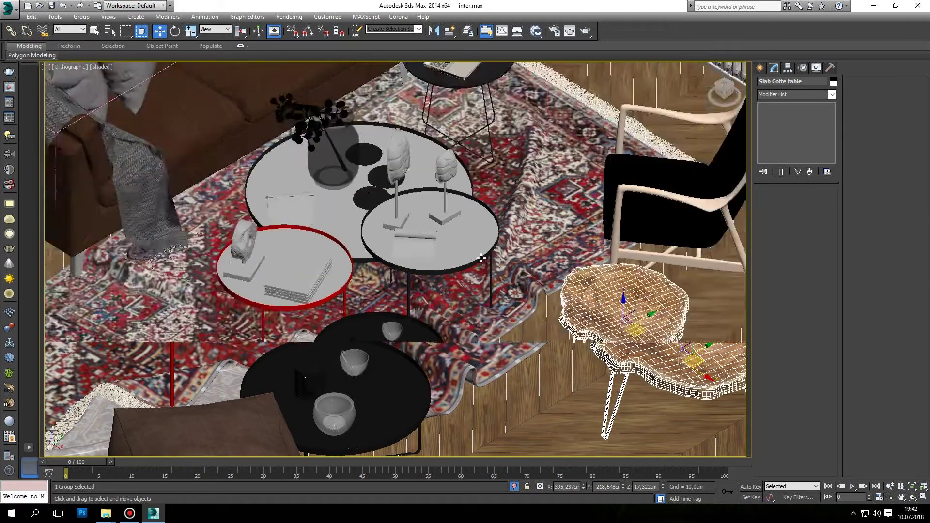
scroll(432, 324, "up", 2)
scroll(432, 324, "down", 4)
scroll(431, 324, "down", 1)
scroll(584, 315, "up", 3)
scroll(583, 314, "up", 2)
scroll(584, 315, "down", 3)
scroll(581, 361, "up", 1)
left_click(553, 224)
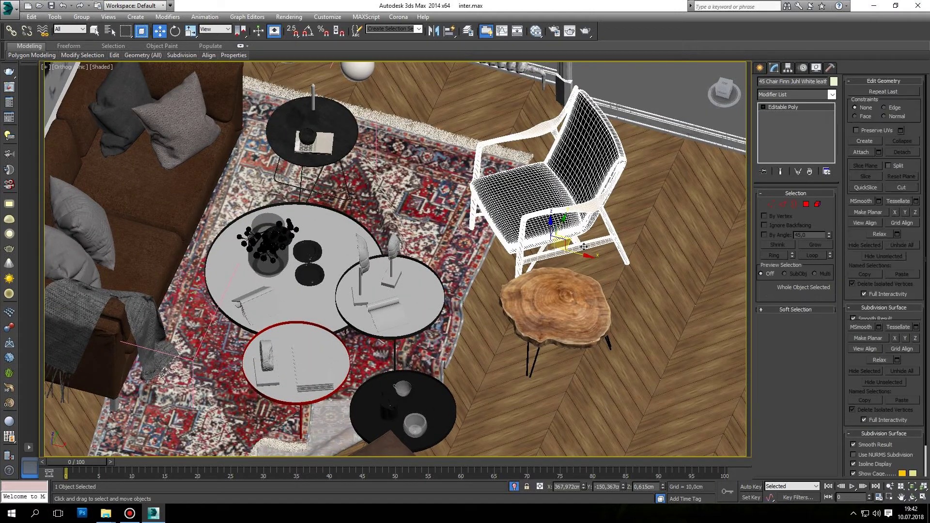
left_click_drag(567, 241, 562, 198)
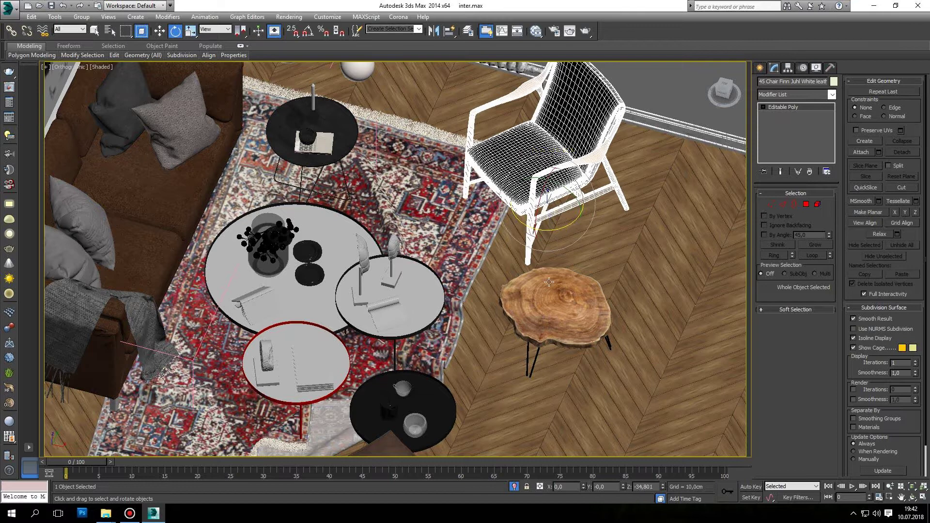
Snap the round side table table1 up and to the right.
left_click(557, 305)
scroll(557, 303, "down", 3)
scroll(411, 157, "up", 5)
scroll(412, 158, "down", 3)
left_click(426, 176)
scroll(427, 177, "down", 3)
scroll(409, 222, "up", 1)
key("w")
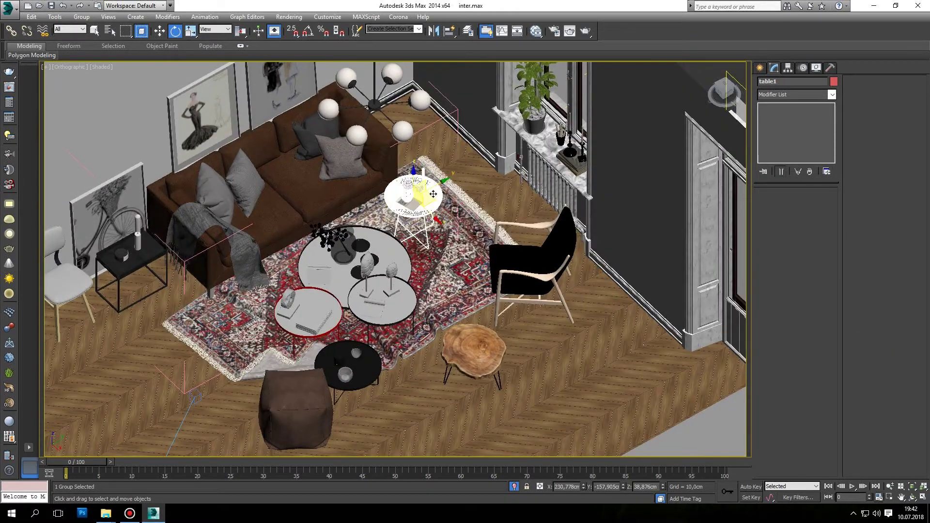
left_click_drag(426, 198, 436, 197)
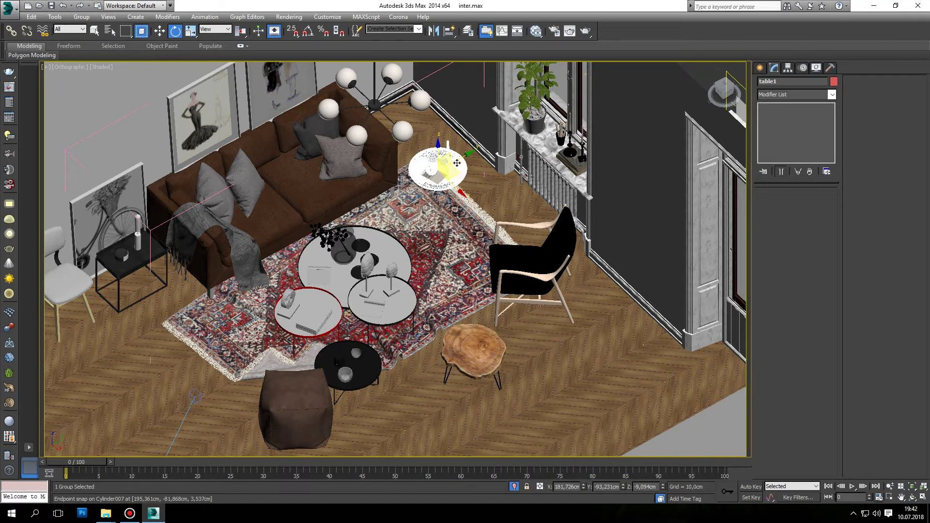
left_click_drag(457, 164, 465, 185)
middle_click_drag(481, 141, 479, 156, "alt")
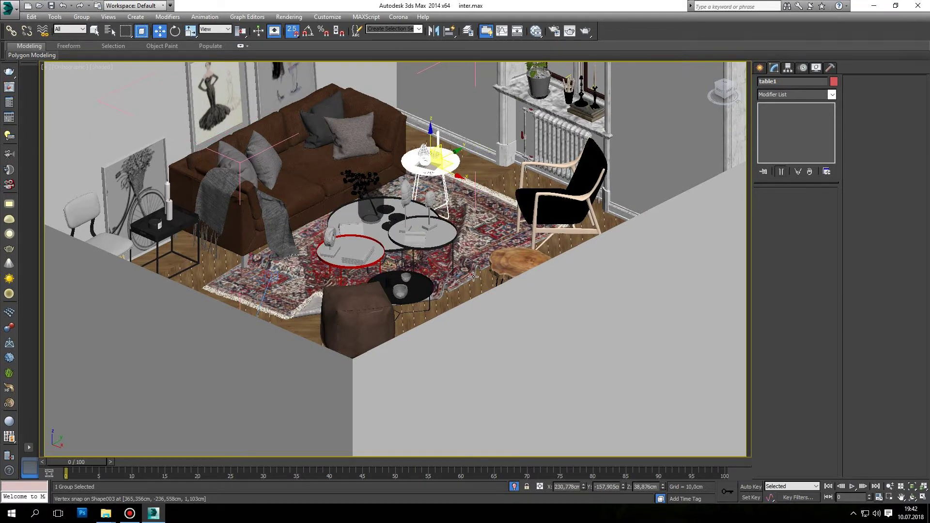
Move table1 above the sofa in Top view.
key("t")
key("z")
scroll(473, 272, "down", 3)
scroll(453, 252, "down", 3)
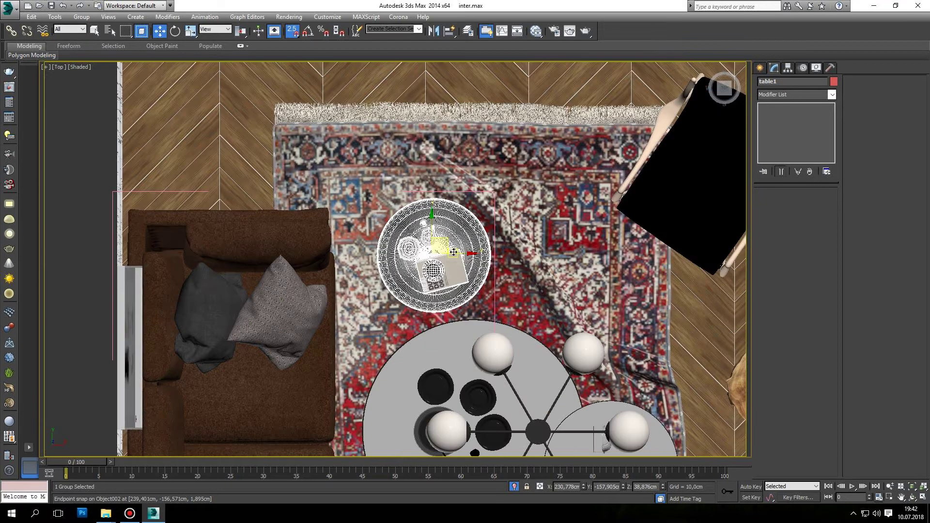
scroll(425, 219, "down", 4)
scroll(425, 219, "up", 2)
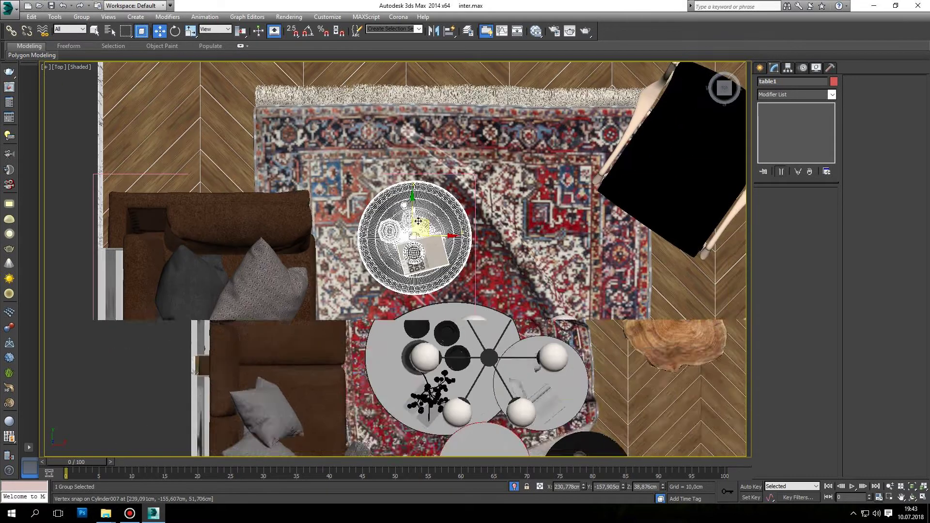
scroll(425, 219, "up", 2)
left_click_drag(424, 220, 272, 118)
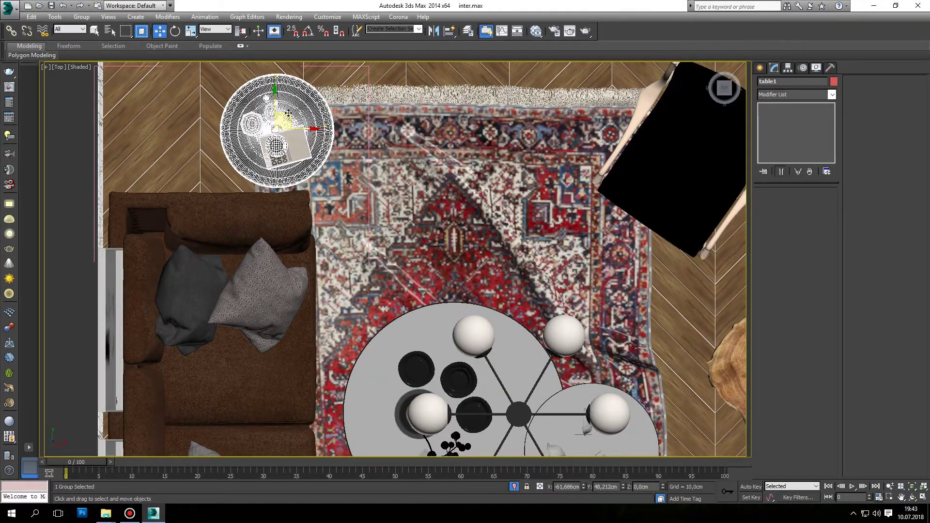
Place the wooden stump coffee table beside the black armchair and check the camera view.
scroll(315, 145, "down", 5)
scroll(360, 164, "down", 1)
scroll(359, 164, "down", 1)
scroll(360, 164, "up", 4)
left_click(360, 164)
scroll(384, 221, "down", 2)
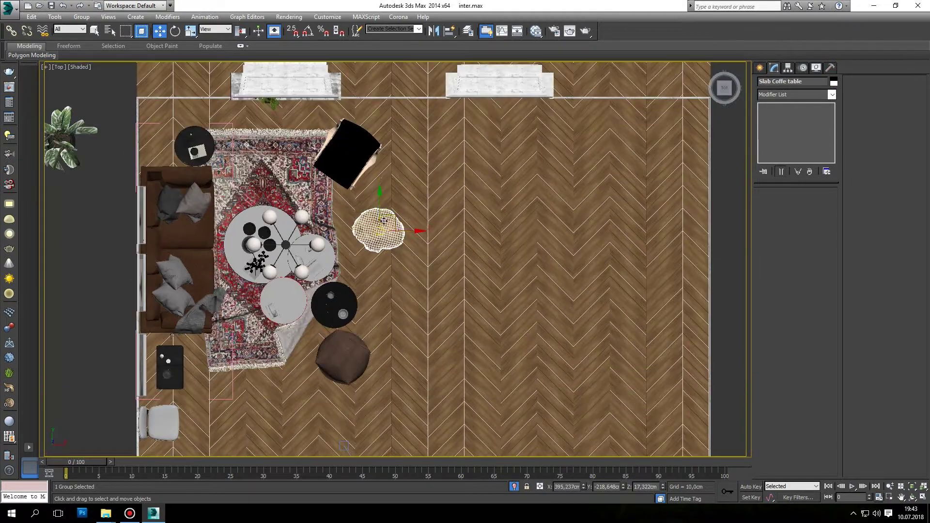
left_click_drag(389, 215, 312, 110)
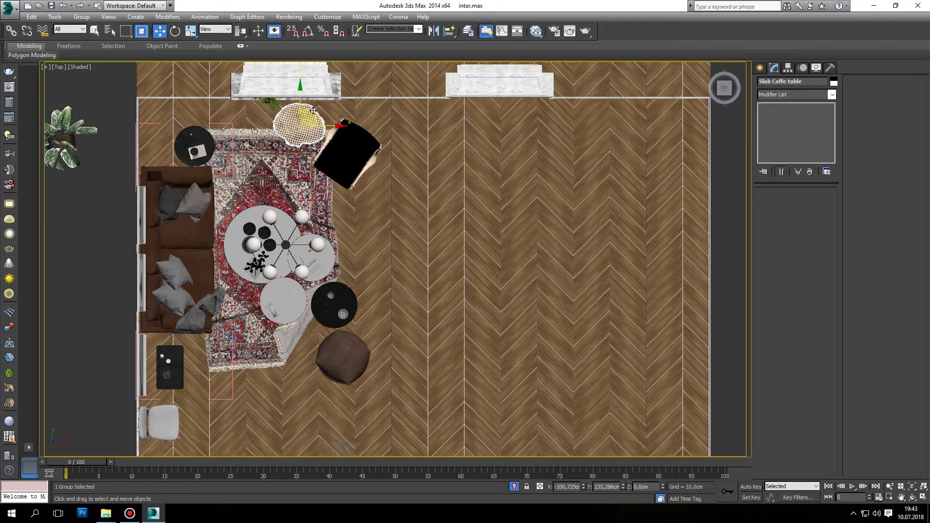
key("c")
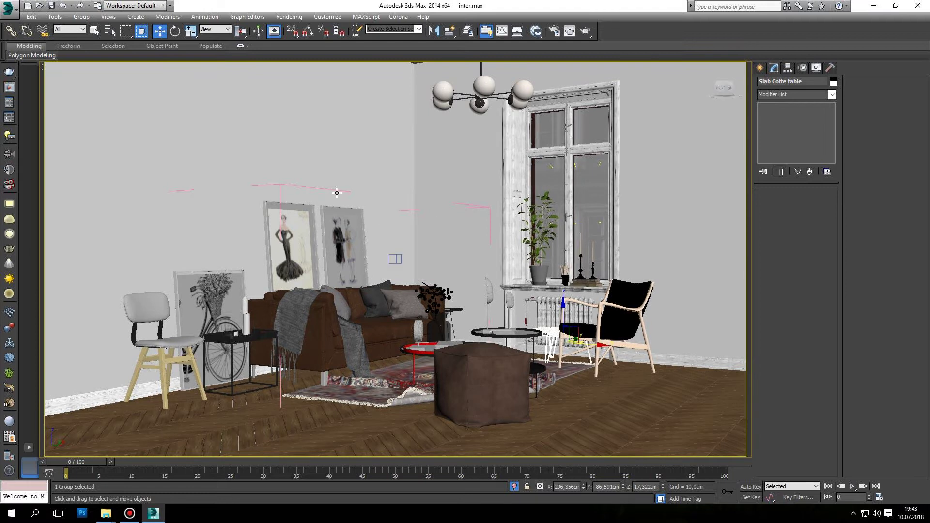
Frame the room in an orthographic view and select the tripod Floor Lamp FL038-1BRS.
key("p")
scroll(255, 254, "down", 5)
middle_click_drag(256, 254, 258, 161, "alt")
scroll(257, 161, "up", 4)
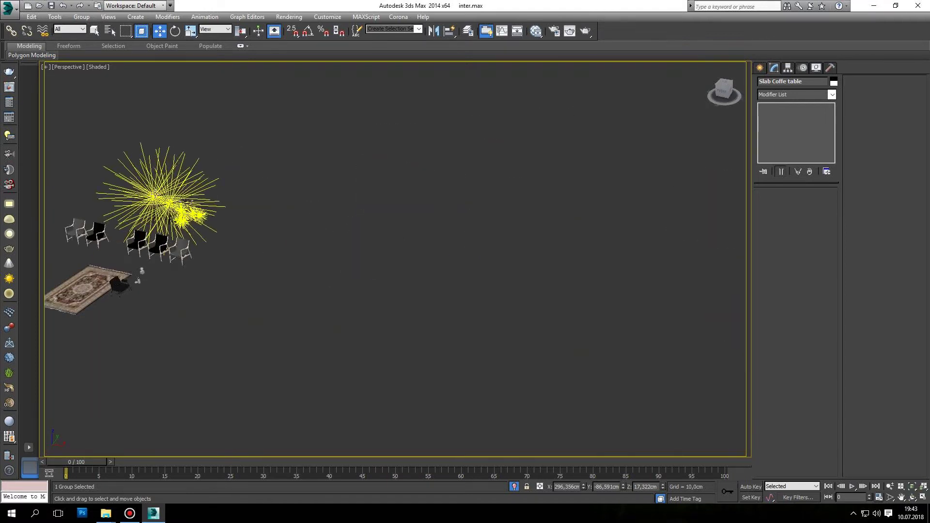
key("u")
middle_click_drag(183, 214, 436, 214)
scroll(227, 215, "down", 5)
scroll(228, 215, "down", 3)
scroll(551, 236, "up", 5)
scroll(550, 236, "down", 3)
scroll(490, 92, "up", 5)
left_click(491, 92)
Move the floor lamp into the room, then toward the right, checking in camera view.
scroll(490, 92, "down", 5)
mouse_move(402, 272)
middle_mouse_down()
mouse_move(289, 193)
mouse_move(201, 223)
middle_mouse_up()
scroll(312, 243, "down", 3)
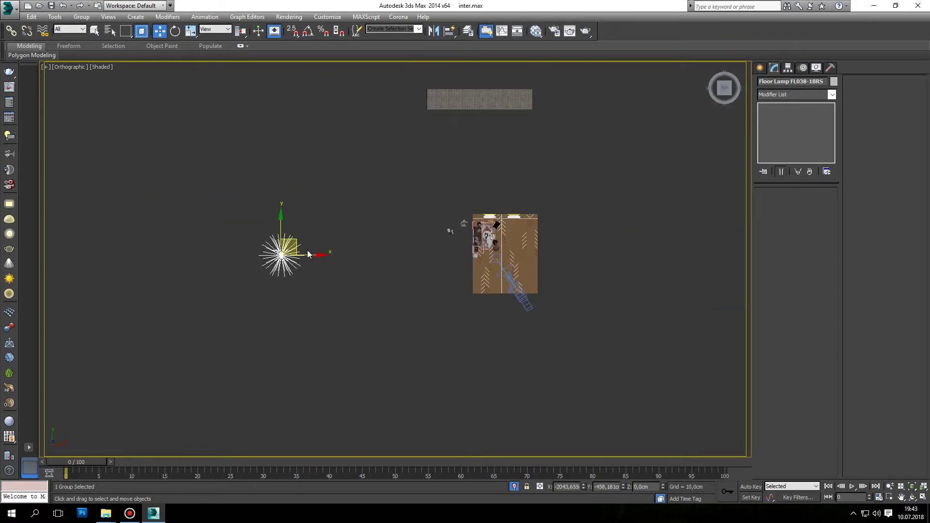
scroll(492, 237, "up", 5)
mouse_move(491, 238)
middle_mouse_down("alt")
mouse_move(383, 295)
mouse_move(406, 268)
middle_mouse_up("alt")
scroll(382, 294, "up", 3)
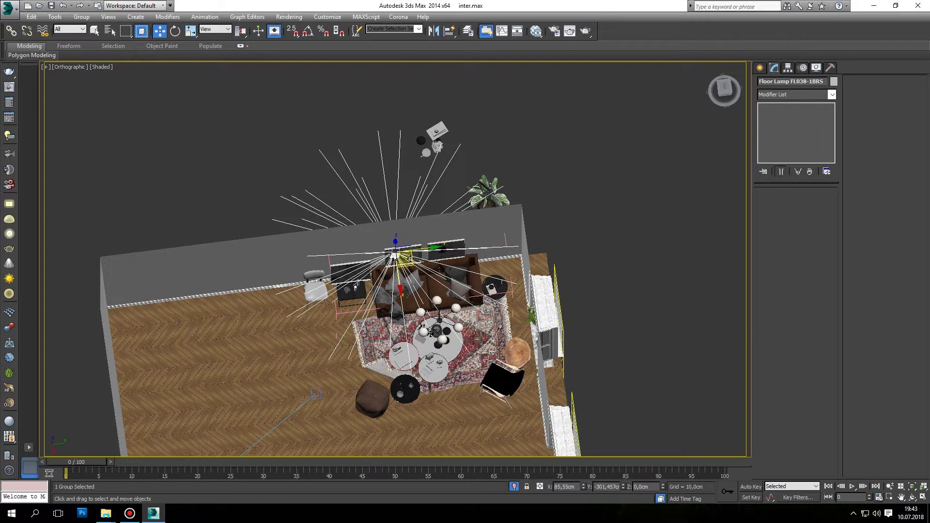
left_click_drag(409, 267, 334, 290)
middle_click_drag(334, 290, 368, 276, "alt")
scroll(373, 279, "up", 3)
key("c")
left_click_drag(200, 248, 609, 239)
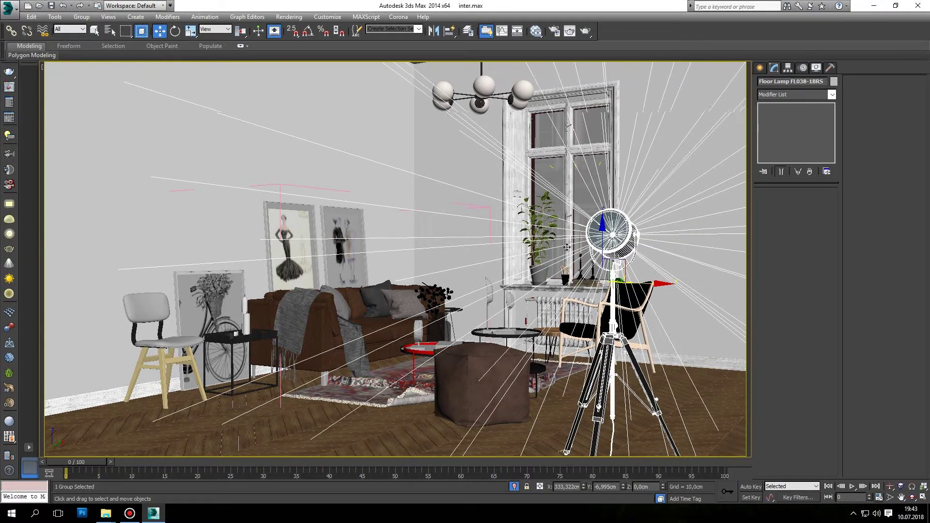
In the top view, move the floor lamp up against the room's top wall.
key("t")
scroll(515, 261, "down", 5)
scroll(516, 261, "up", 3)
left_click_drag(500, 248, 482, 136)
scroll(481, 136, "up", 5)
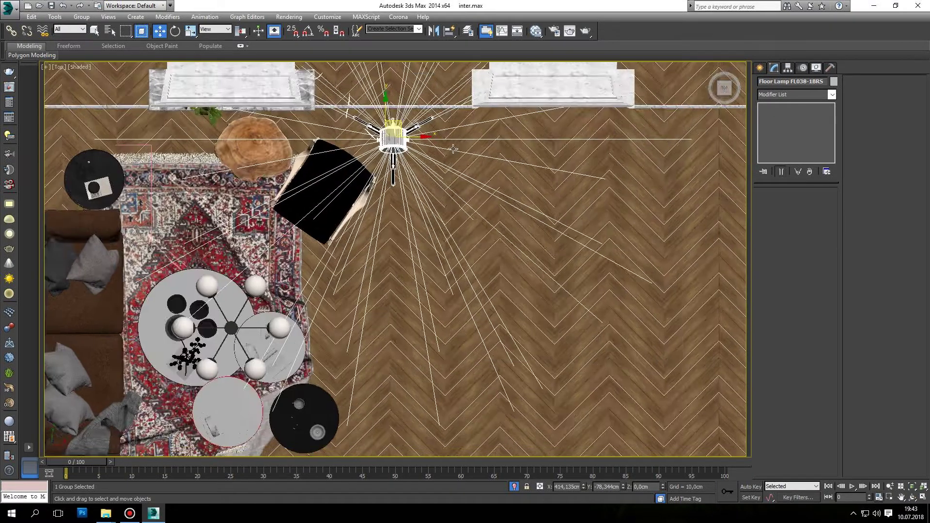
middle_click_drag(482, 136, 484, 97, "alt")
middle_click_drag(400, 231, 224, 154, "alt")
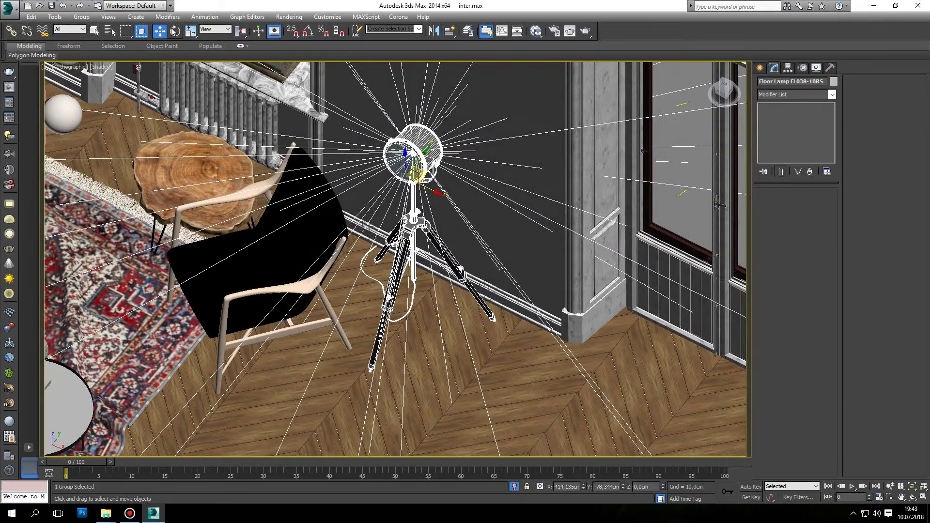
Shift the lamp down-right, turn it slightly, and check it in camera and perspective views.
key("w")
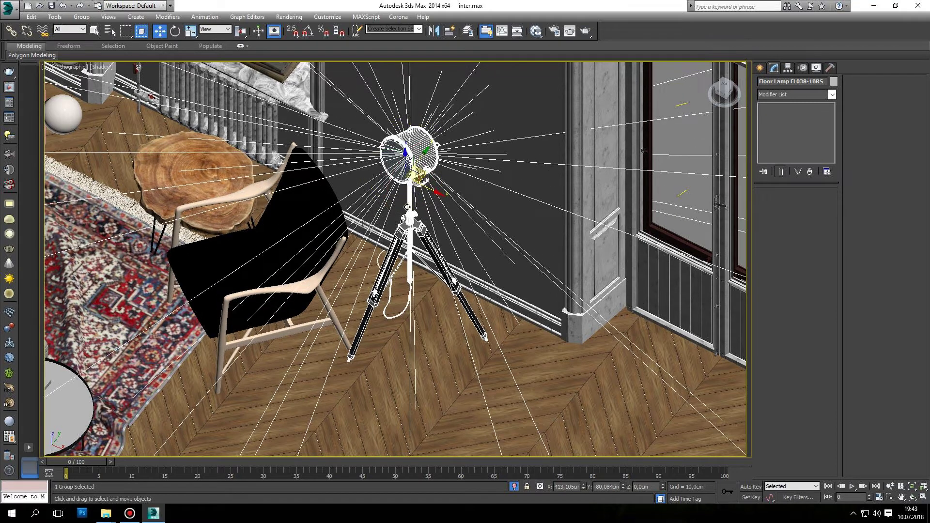
middle_click_drag(424, 200, 426, 174, "alt")
left_click_drag(426, 172, 469, 199)
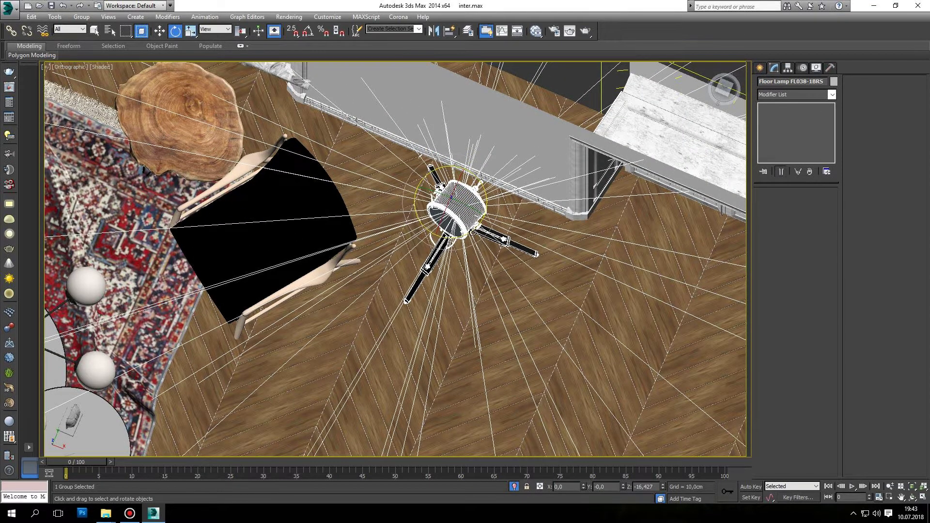
middle_click_drag(455, 204, 450, 218, "alt")
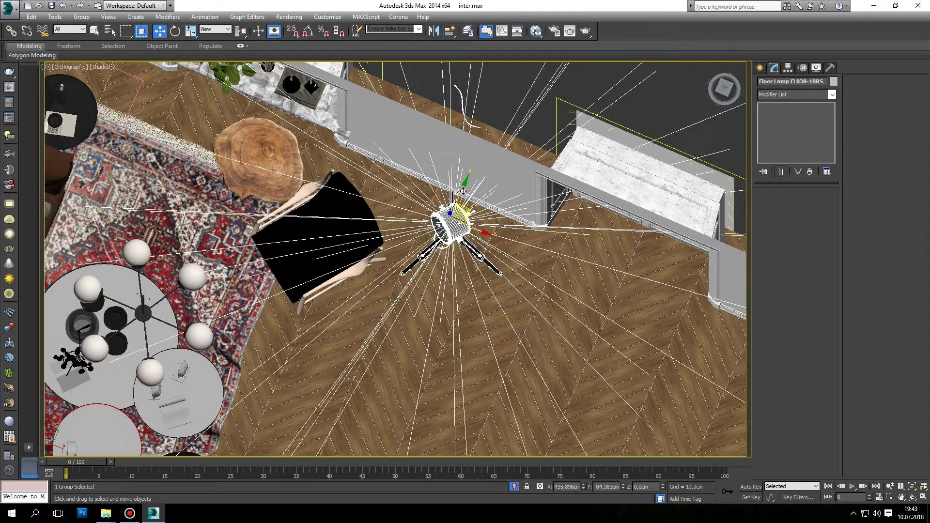
left_click_drag(464, 191, 460, 203)
key("c")
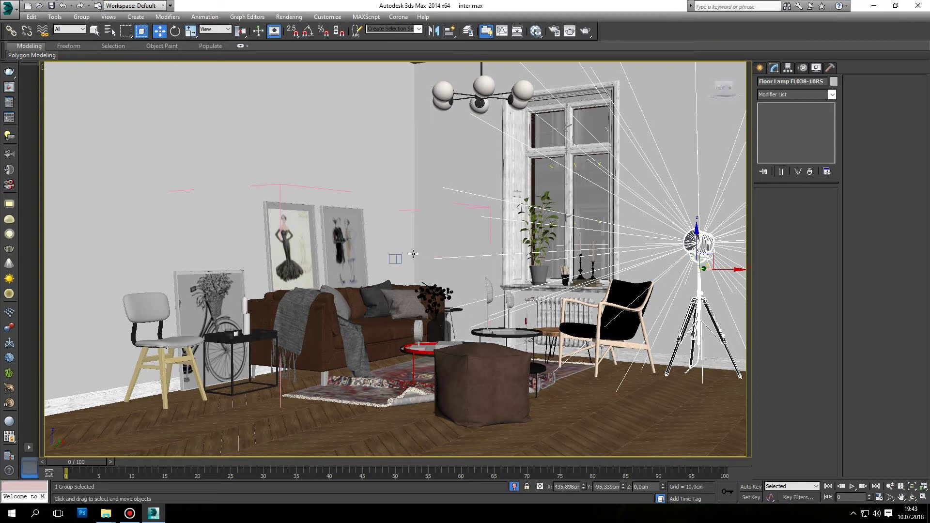
key("p")
middle_click_drag(425, 276, 211, 237, "alt")
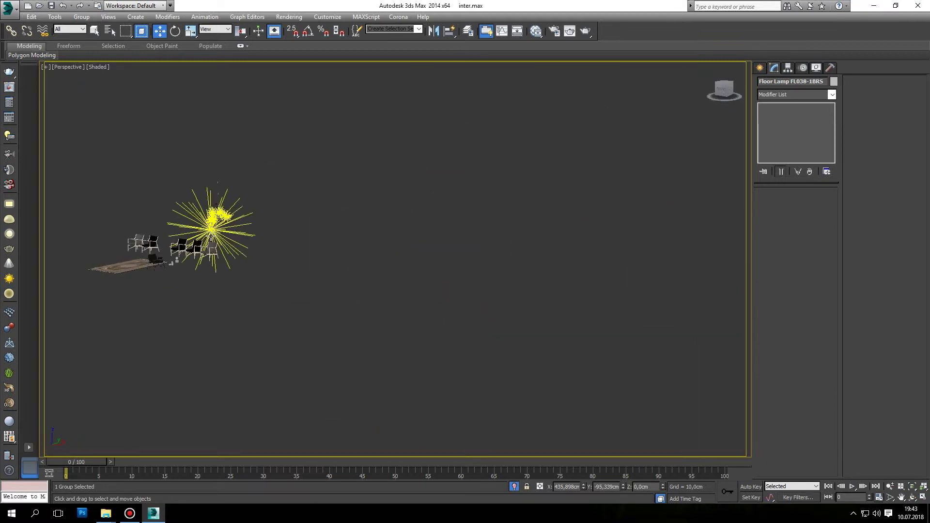
Zoom the top view in on the chairs and lamps and select the 45 Chair Finn Juhl.
key("u")
scroll(176, 254, "down", 4)
scroll(348, 202, "up", 5)
scroll(337, 206, "down", 5)
middle_click_drag(339, 145, 348, 238)
scroll(375, 306, "up", 5)
scroll(378, 271, "up", 2)
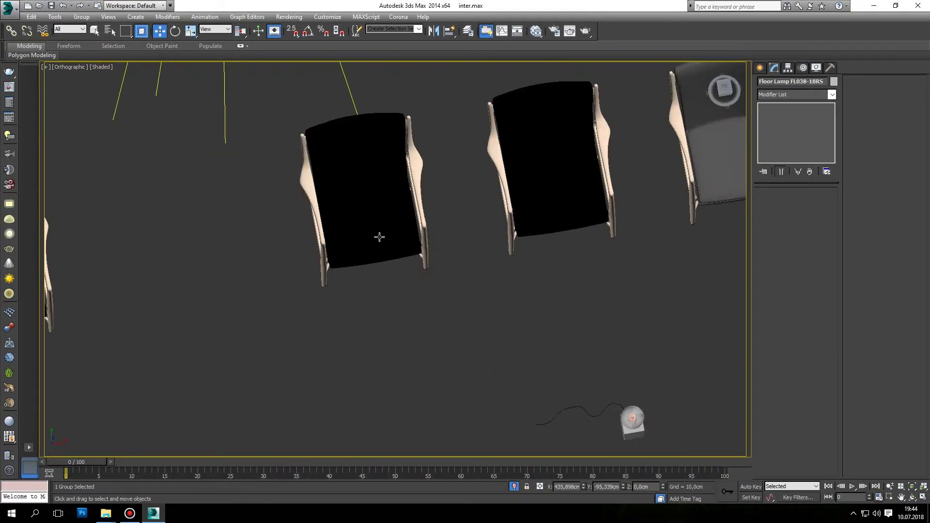
left_click(380, 235)
scroll(473, 176, "down", 5)
scroll(485, 193, "up", 3)
scroll(513, 209, "up", 3)
scroll(512, 209, "down", 5)
scroll(518, 193, "down", 2)
scroll(528, 180, "up", 3)
scroll(456, 184, "down", 3)
scroll(443, 174, "up", 4)
scroll(443, 177, "down", 4)
Try selecting the floor lamp group and another chair, clearing each selection afterwards.
left_click(391, 199)
scroll(391, 199, "up", 2)
scroll(392, 199, "up", 2)
scroll(426, 214, "down", 4)
left_click(459, 228)
scroll(458, 228, "up", 3)
scroll(490, 232, "up", 3)
left_click(490, 232)
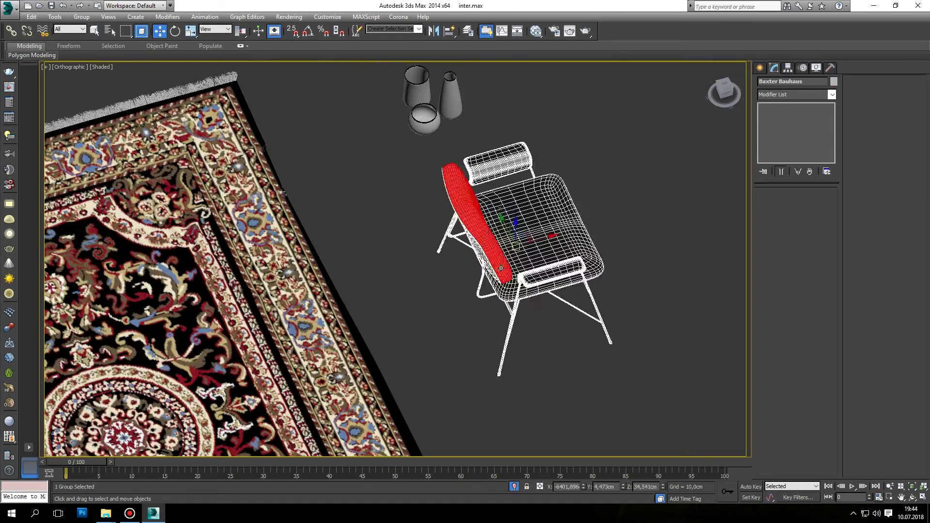
middle_click_drag(490, 232, 421, 149, "alt")
scroll(421, 149, "down", 3)
left_click(422, 150)
scroll(472, 250, "up", 5)
scroll(472, 249, "down", 4)
Select the Baxter Bauhaus chair group and frame it in the top view.
left_click(473, 249)
scroll(473, 248, "down", 5)
middle_click_drag(473, 249, 522, 298, "alt")
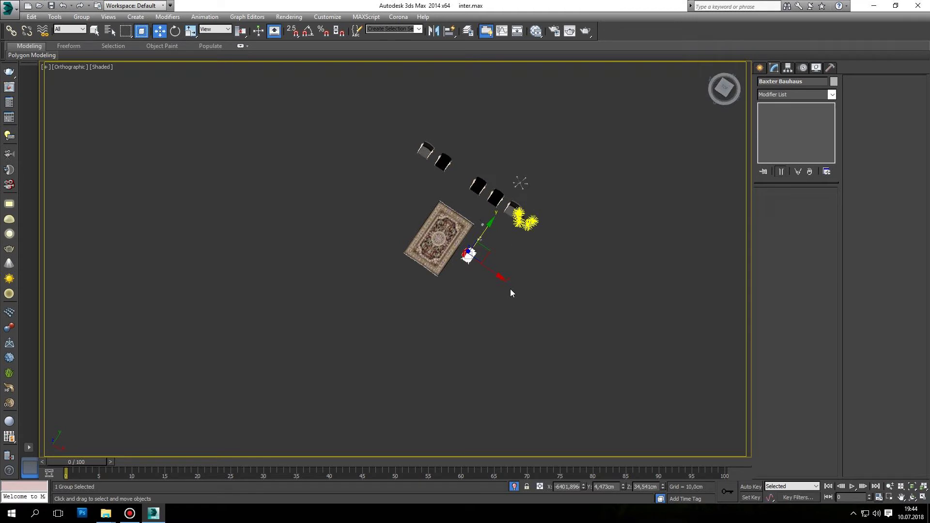
scroll(479, 253, "up", 4)
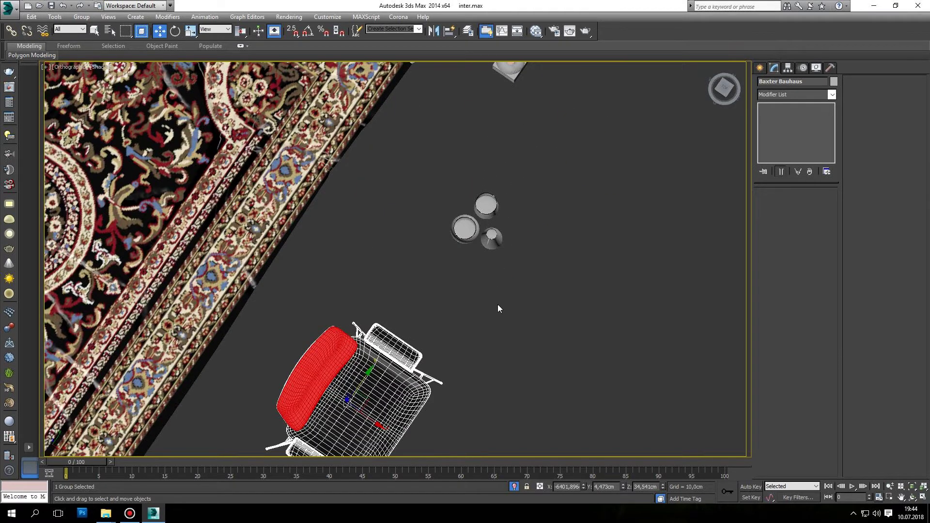
scroll(507, 298, "down", 3)
key("t")
scroll(475, 246, "down", 5)
scroll(394, 248, "down", 3)
scroll(394, 242, "down", 2)
scroll(395, 234, "down", 1)
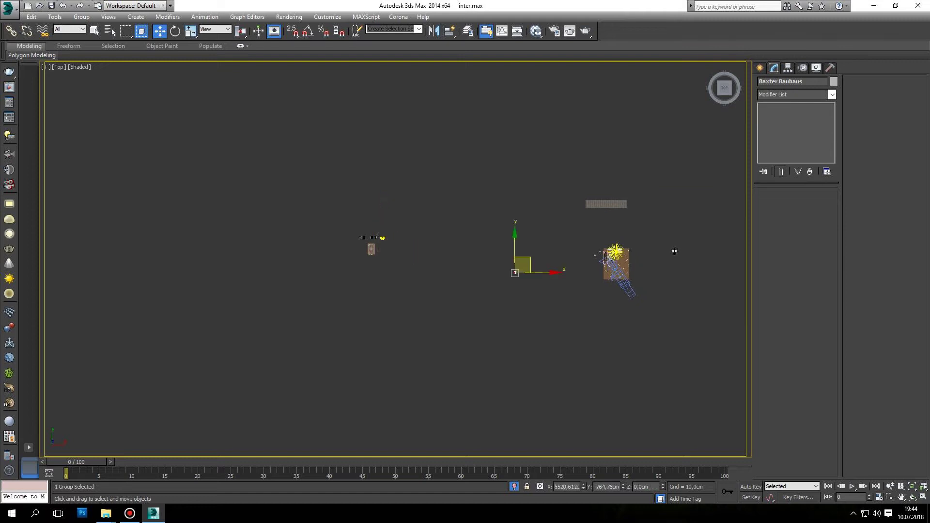
scroll(635, 242, "up", 5)
scroll(576, 279, "up", 3)
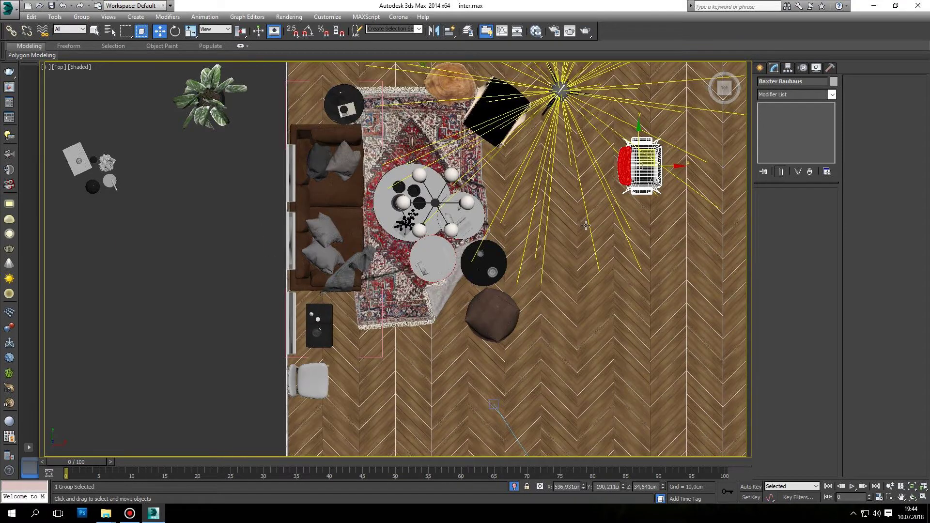
Move the red-and-white Baxter Bauhaus chair left beside the white chair, checking through the camera.
left_click_drag(618, 191, 514, 242)
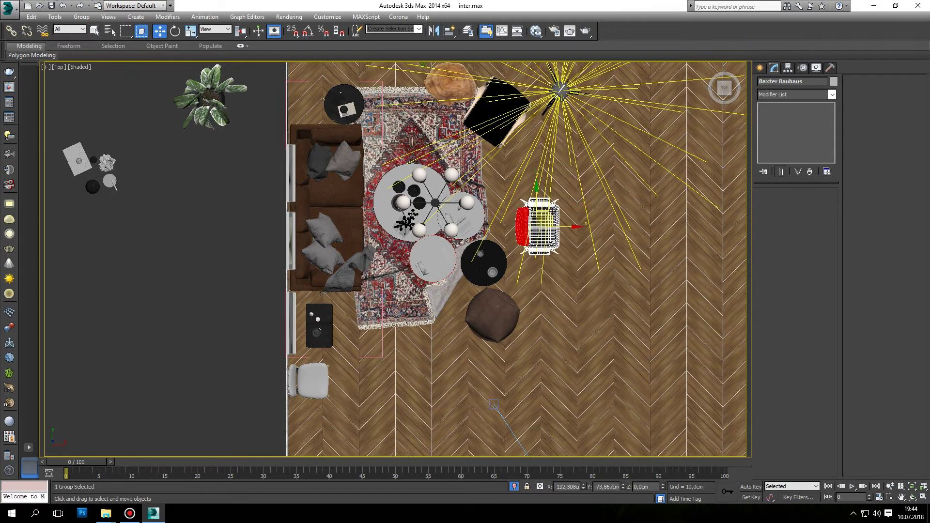
middle_click_drag(504, 100, 504, 107, "alt")
key("c")
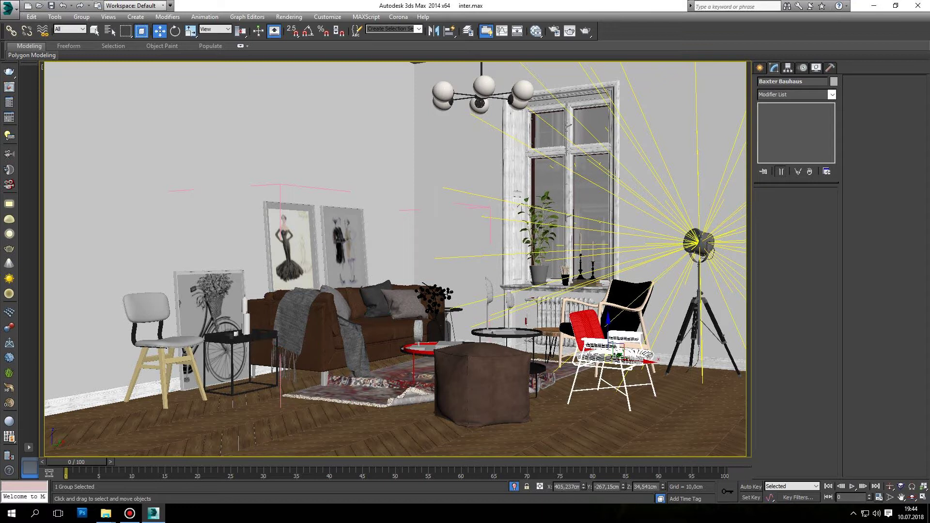
left_click_drag(643, 363, 328, 321)
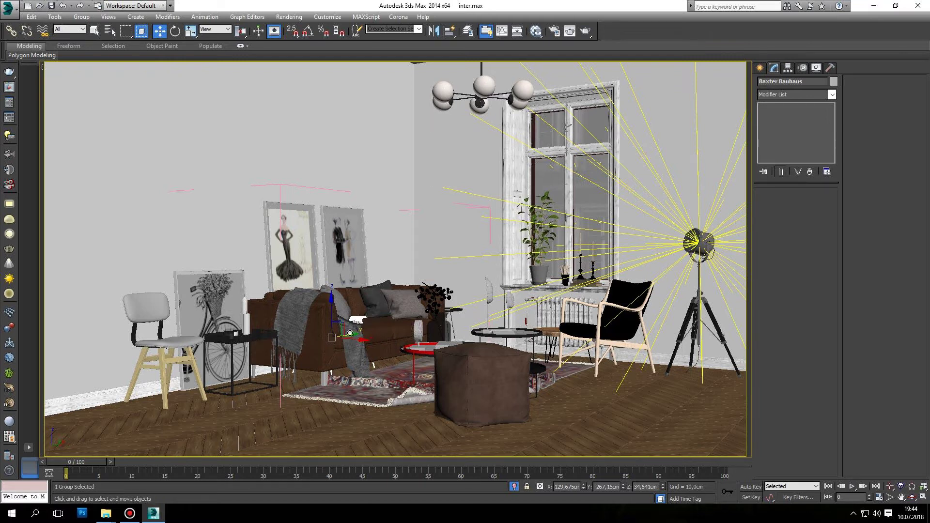
key("p")
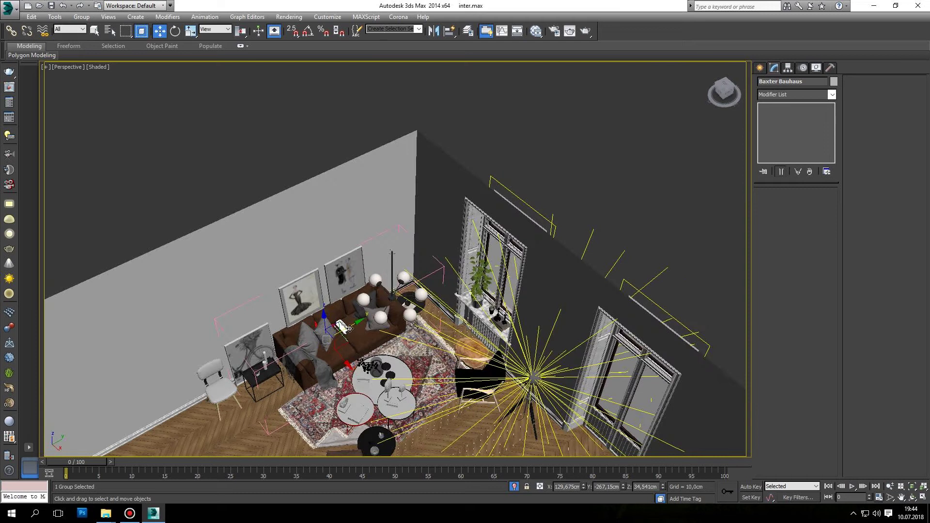
left_click(223, 382)
key("c")
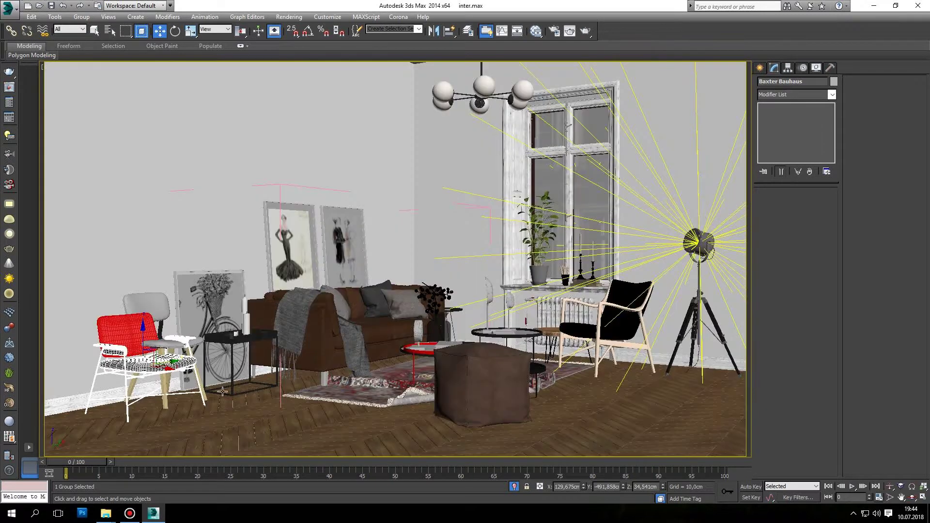
left_click(153, 345)
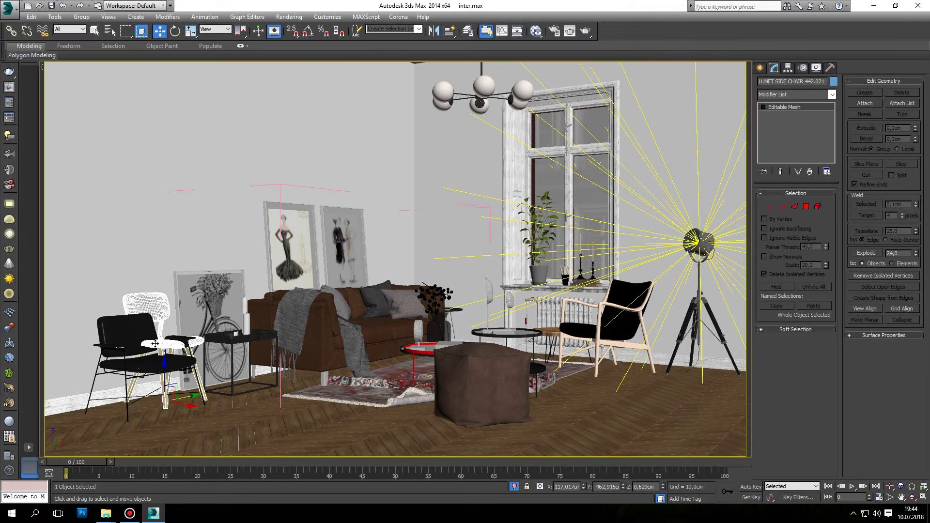
left_click(141, 362)
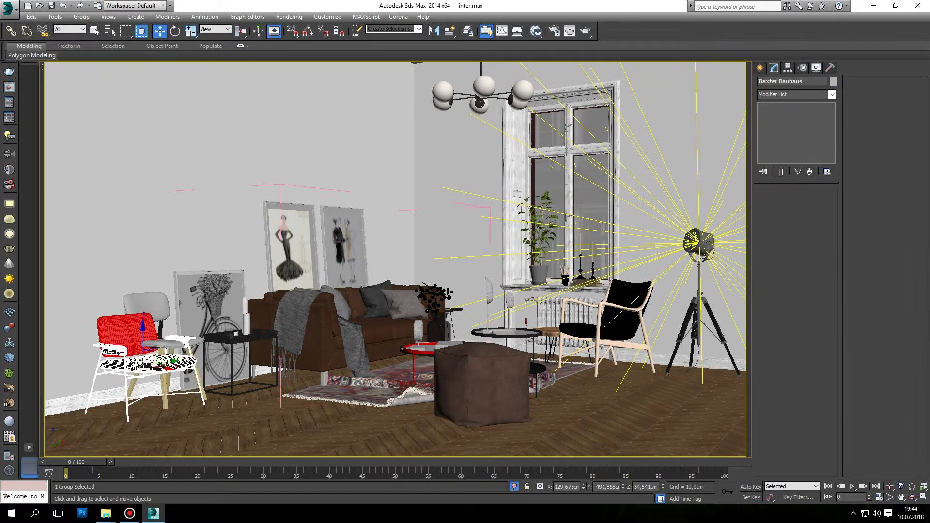
In perspective view, select the small decor group sitting outside the room.
key("p")
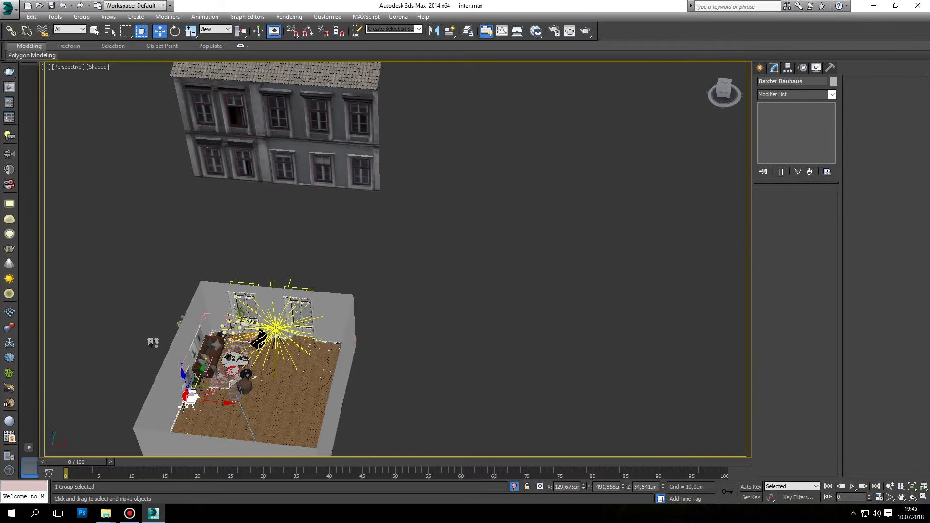
scroll(181, 401, "up", 3)
scroll(191, 360, "up", 3)
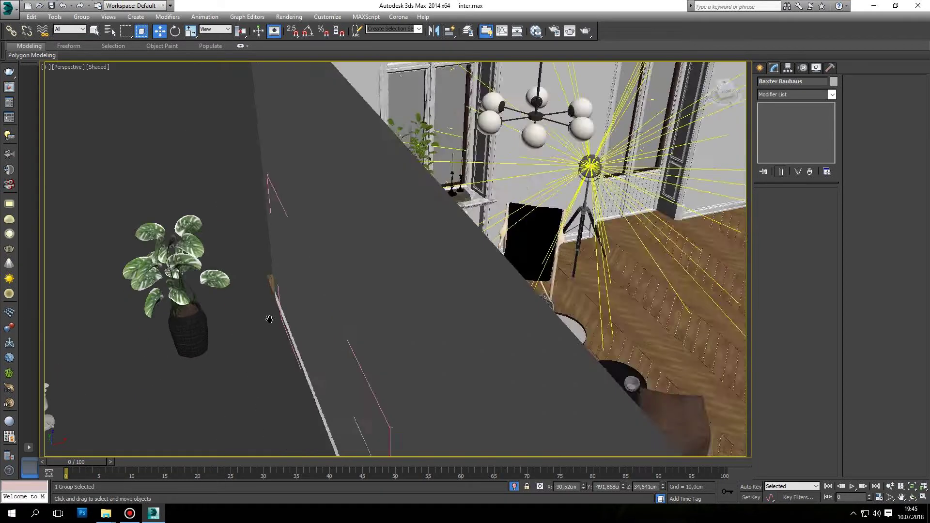
scroll(184, 354, "up", 3)
scroll(146, 354, "up", 2)
left_click(135, 357)
scroll(193, 377, "down", 5)
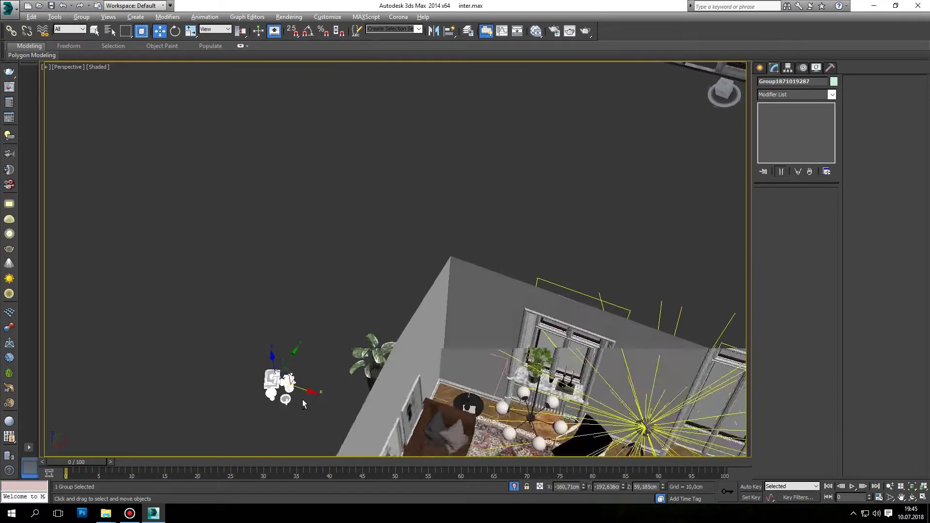
middle_click_drag(302, 400, 328, 291)
scroll(283, 310, "up", 5)
scroll(284, 310, "down", 2)
scroll(284, 310, "down", 3)
scroll(283, 310, "up", 5)
middle_click_drag(283, 310, 297, 306, "alt")
Give the decor group a different object colour and ungroup it with Group > Ungroup.
key("u")
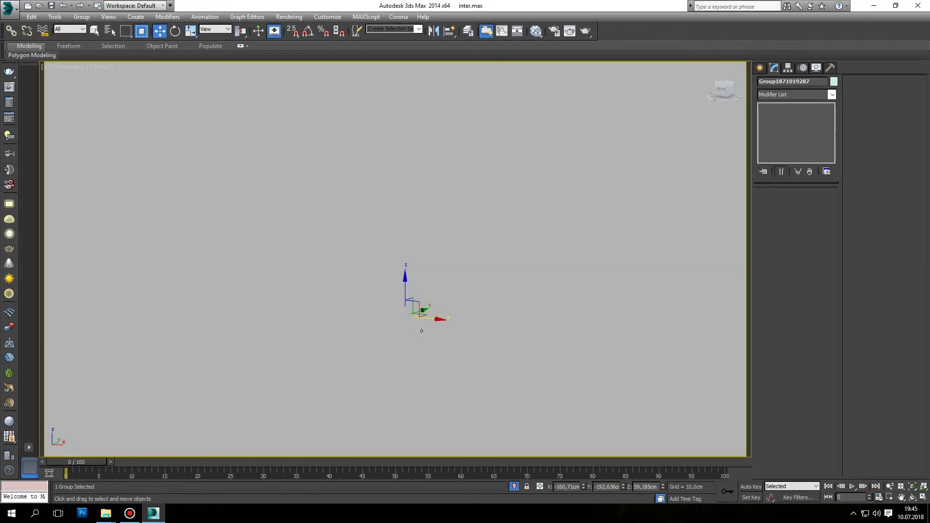
scroll(370, 370, "down", 5)
middle_click_drag(370, 370, 383, 342, "alt")
scroll(383, 342, "up", 5)
scroll(487, 372, "up", 4)
scroll(487, 372, "up", 3)
scroll(433, 304, "up", 3)
left_click(631, 288)
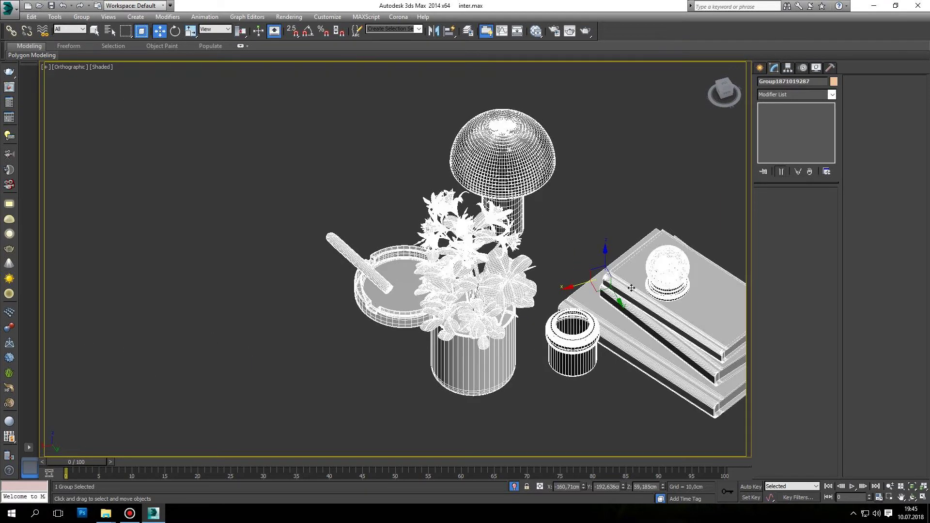
left_click(82, 17)
left_click(397, 142)
Return to shaded display, select the mushroom lamp (Set59) and frame it in the top view.
key("F3")
left_click(510, 193)
scroll(510, 194, "down", 3)
key("t")
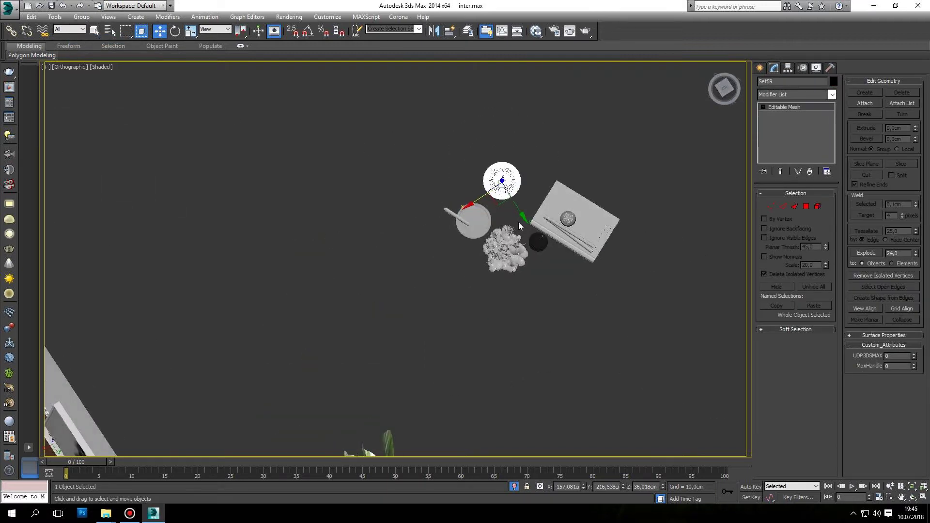
scroll(519, 222, "down", 4)
scroll(505, 204, "up", 5)
scroll(504, 209, "down", 3)
key("z")
scroll(443, 292, "down", 6)
scroll(382, 268, "down", 1)
scroll(382, 268, "down", 3)
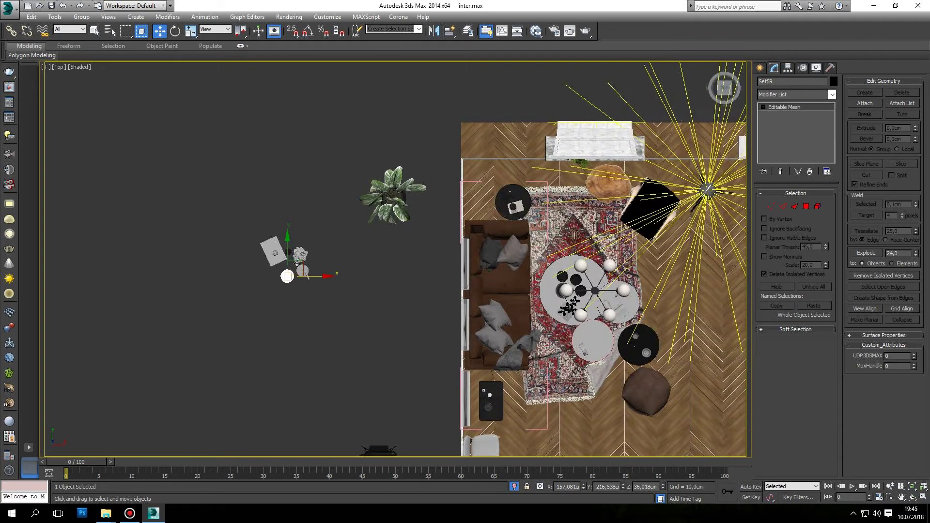
Move the mushroom lamp onto the black side table's top, next to the candles.
middle_click_drag(504, 386, 517, 407, "alt")
scroll(516, 406, "up", 5)
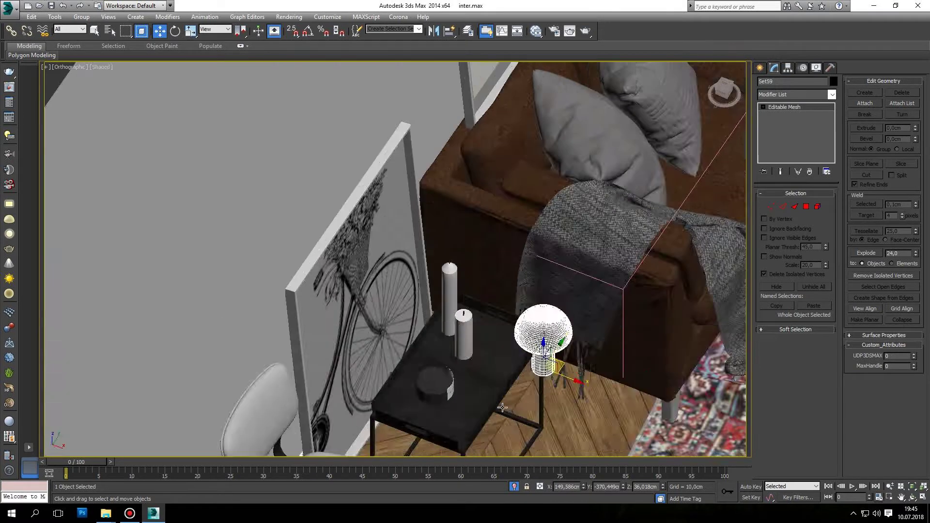
scroll(503, 412, "down", 3)
scroll(532, 409, "down", 3)
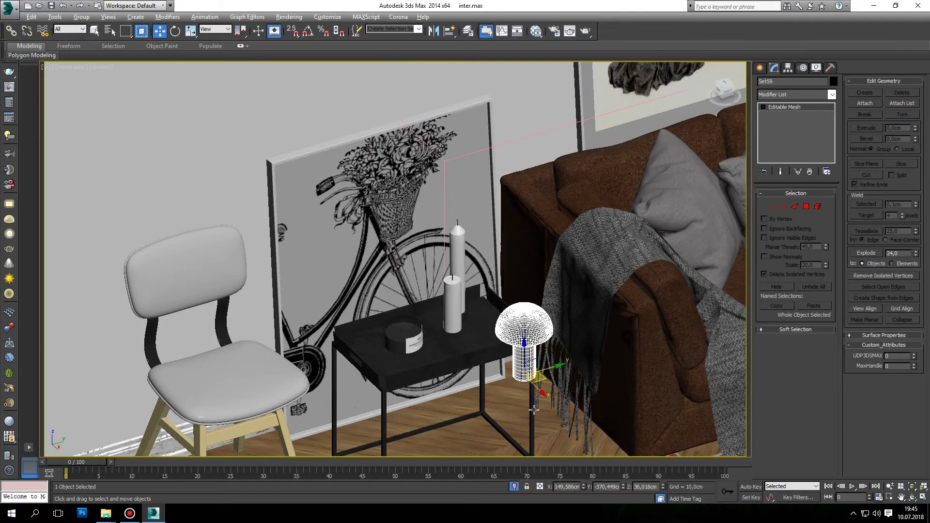
scroll(538, 393, "down", 1)
scroll(479, 315, "up", 3)
scroll(496, 366, "up", 3)
scroll(483, 368, "down", 3)
scroll(482, 367, "up", 3)
mouse_move(485, 348)
left_mouse_down()
mouse_move(483, 277)
mouse_move(498, 338)
left_mouse_up()
middle_click_drag(497, 339, 515, 299, "alt")
mouse_move(515, 298)
left_mouse_down()
mouse_move(549, 361)
mouse_move(577, 381)
left_mouse_up()
middle_click_drag(577, 381, 540, 335, "alt")
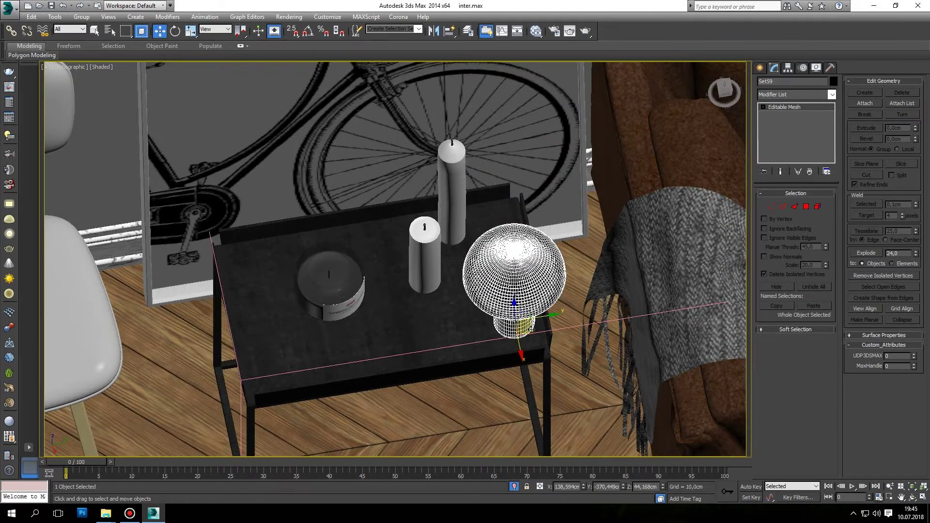
left_click_drag(531, 328, 501, 325)
left_click(418, 232)
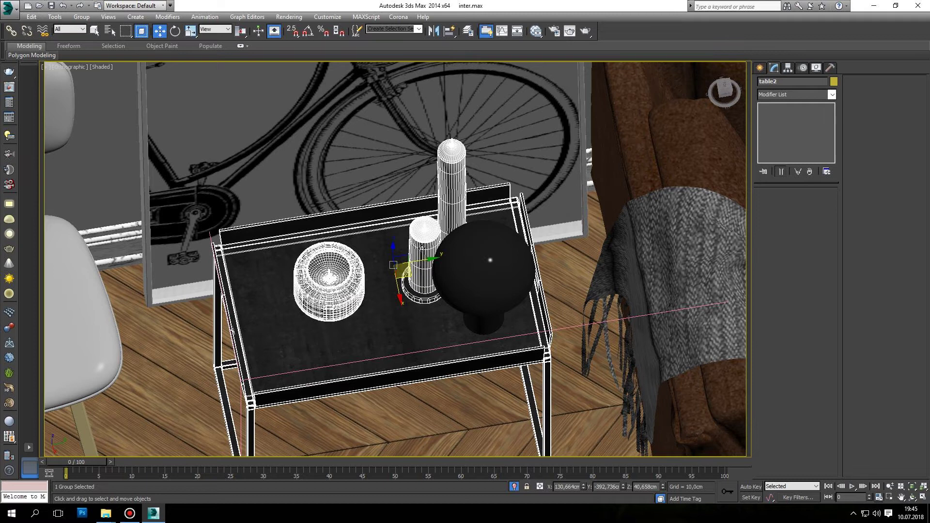
Orbit and pan over to the loose books, pot and flowers, and select the ashtray.
scroll(422, 247, "down", 10)
middle_click_drag(422, 248, 368, 193, "alt")
scroll(294, 140, "up", 8)
middle_click_drag(295, 141, 342, 238)
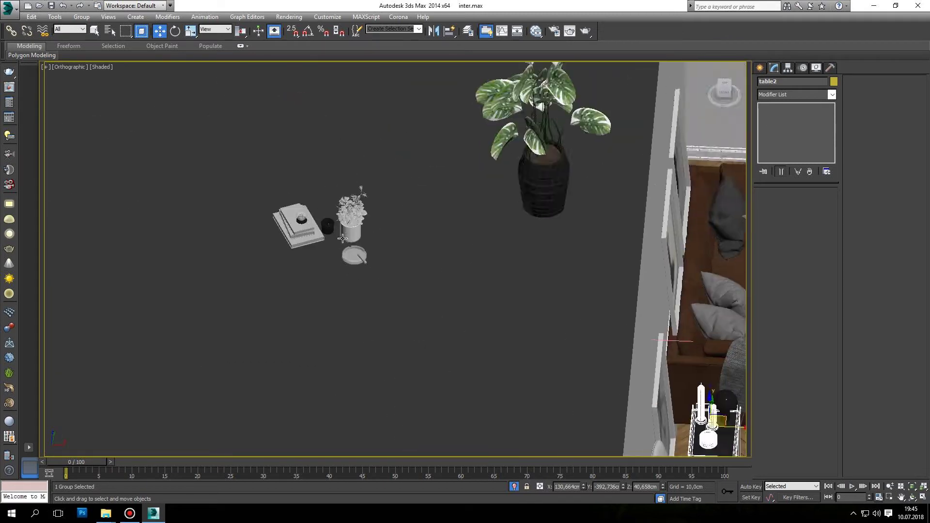
scroll(342, 238, "up", 6)
left_click(399, 313)
scroll(399, 314, "down", 5)
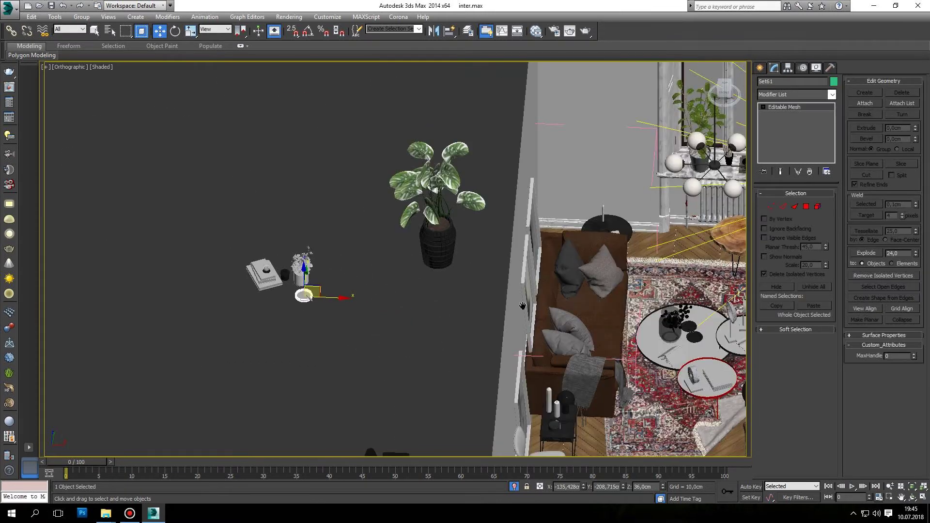
scroll(483, 276, "up", 4)
scroll(484, 276, "up", 3)
scroll(483, 276, "down", 2)
scroll(498, 296, "down", 2)
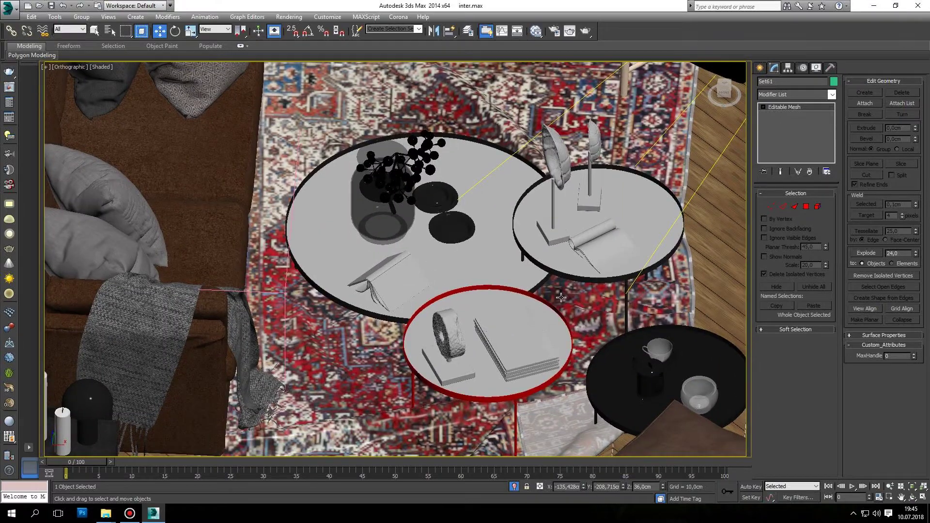
scroll(526, 323, "down", 5)
scroll(526, 323, "up", 2)
Select the coffee-table group and open it for editing with Group > Open.
left_click(515, 230)
scroll(515, 230, "up", 2)
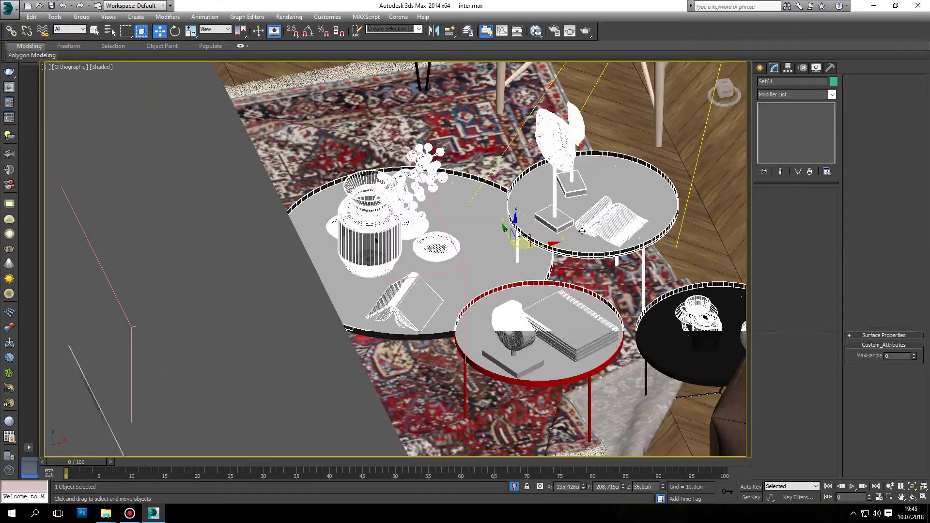
scroll(515, 228, "up", 2)
scroll(515, 227, "up", 4)
mouse_move(515, 228)
middle_mouse_down("alt")
mouse_move(556, 254)
mouse_move(494, 223)
middle_mouse_up("alt")
scroll(339, 194, "up", 3)
left_click(82, 17)
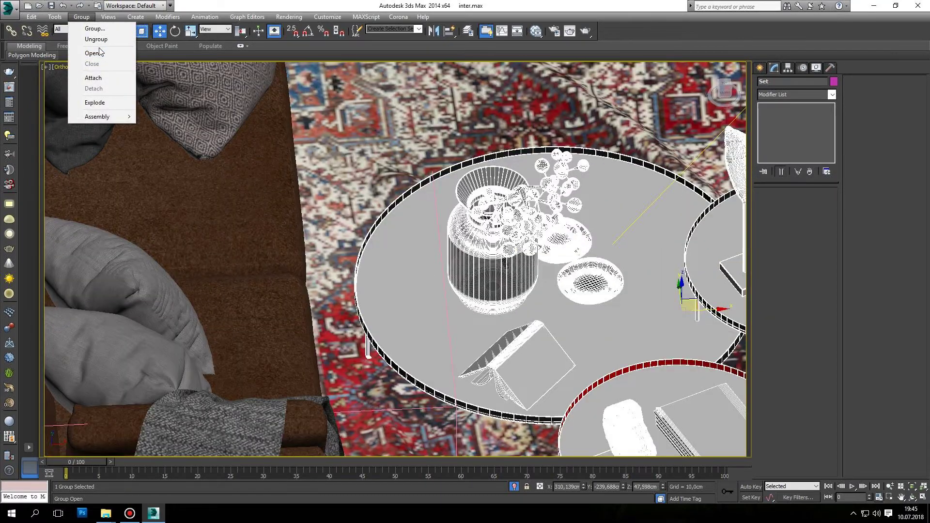
left_click(93, 53)
Select the small red-rimmed BILLY2 table and slide it away from the coffee table.
scroll(525, 260, "down", 5)
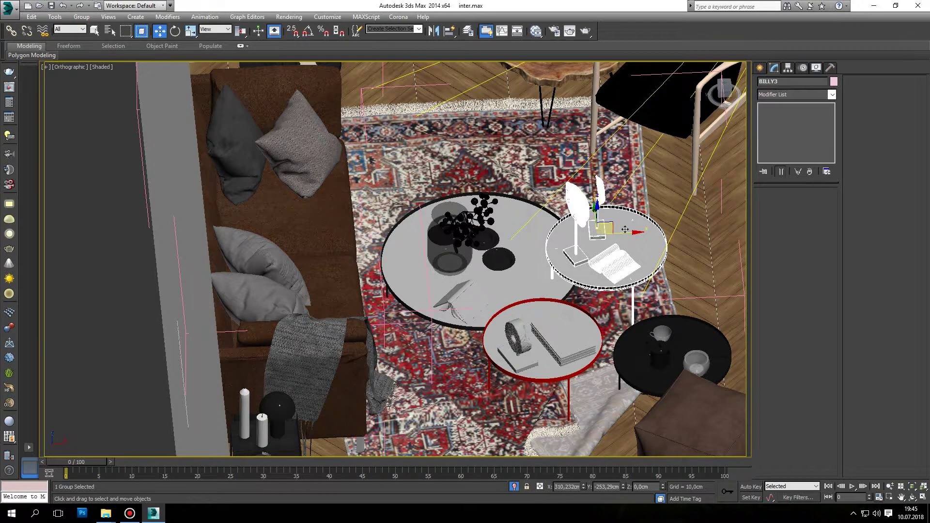
middle_click_drag(659, 206, 631, 291, "alt")
scroll(631, 291, "down", 4)
scroll(608, 303, "up", 2)
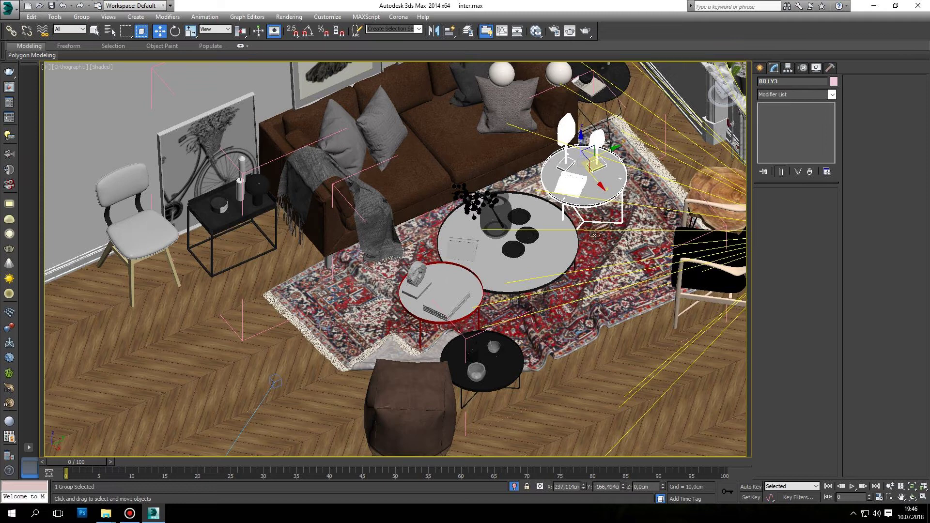
scroll(594, 236, "up", 2)
middle_click_drag(594, 236, 550, 356, "alt")
left_click(551, 357)
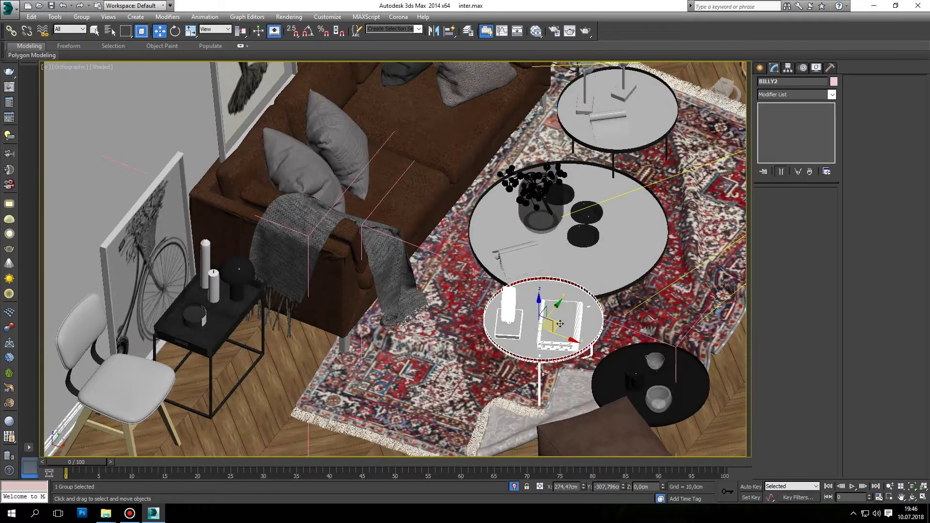
left_click_drag(560, 324, 504, 298)
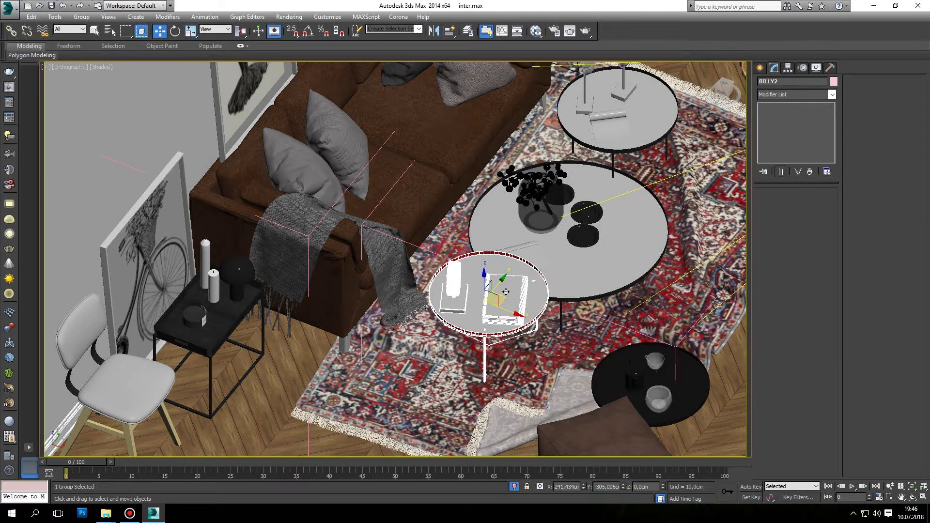
Move BILLY2 beside the black window armchair, near the tripod floor lamp.
scroll(506, 292, "down", 2)
middle_click_drag(506, 292, 455, 274, "alt")
scroll(475, 281, "down", 2)
scroll(458, 269, "down", 2)
scroll(455, 274, "up", 2)
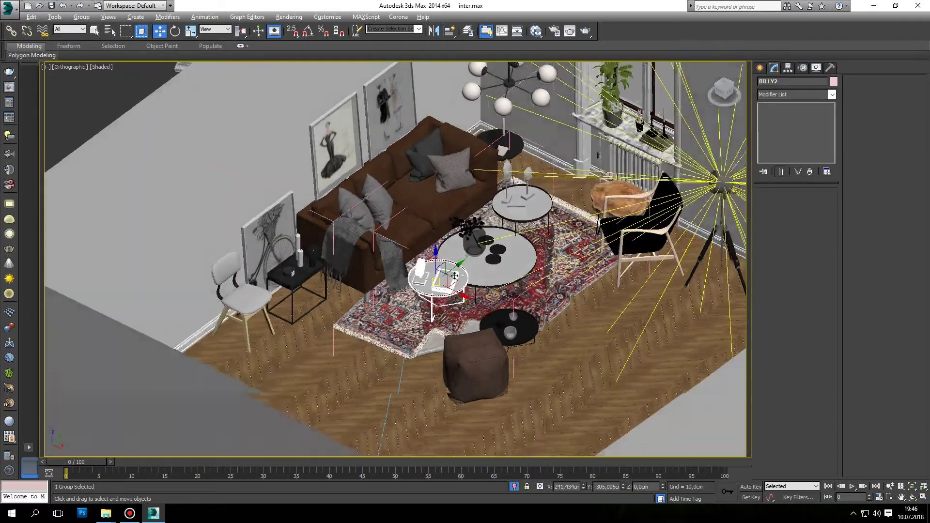
scroll(455, 276, "up", 4)
scroll(453, 277, "down", 3)
scroll(452, 278, "down", 3)
scroll(451, 279, "up", 3)
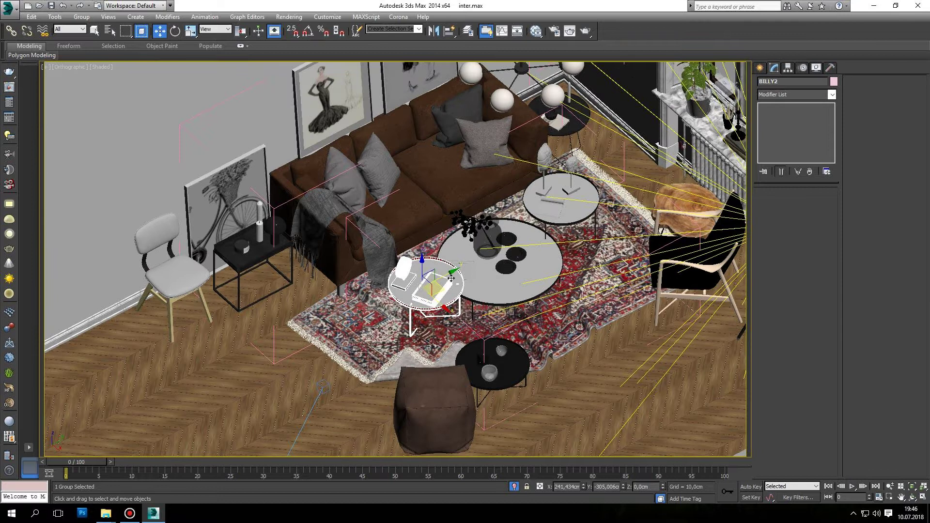
left_click_drag(437, 290, 662, 336)
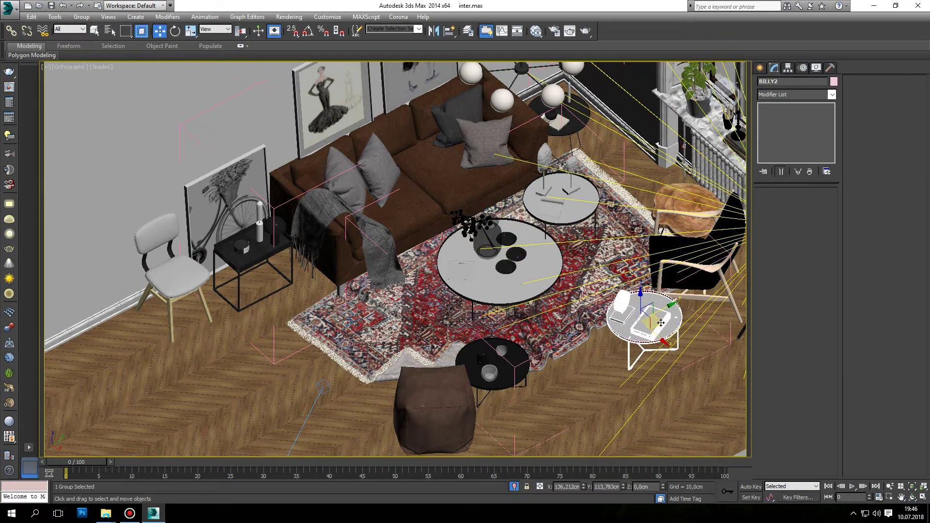
middle_click_drag(661, 336, 628, 320, "alt")
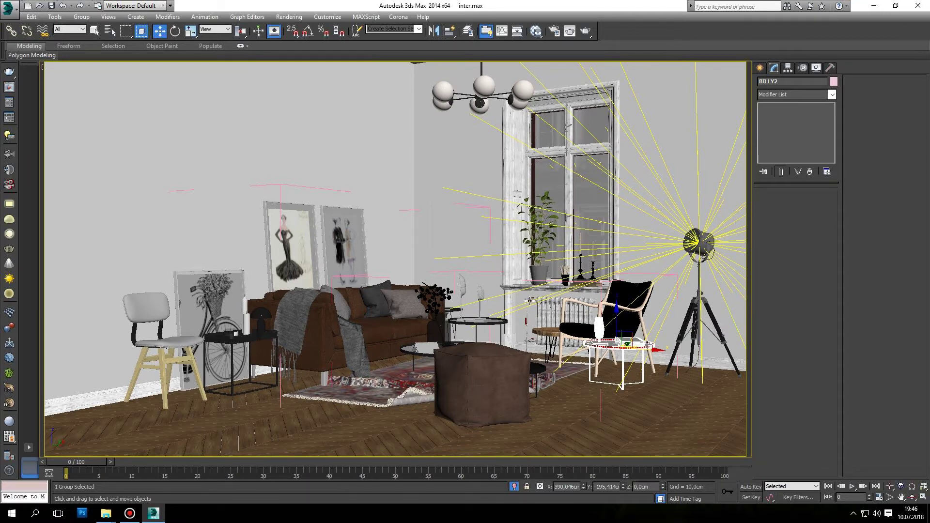
Orbit above the tables and select the pouf, black side-table group and middle-table group in turn.
mouse_move(507, 311)
middle_mouse_down("alt")
mouse_move(498, 364)
mouse_move(597, 391)
mouse_move(475, 368)
middle_mouse_up("alt")
left_click(499, 365)
left_click(515, 373)
left_click(446, 361)
scroll(446, 361, "down", 5)
scroll(476, 328, "down", 3)
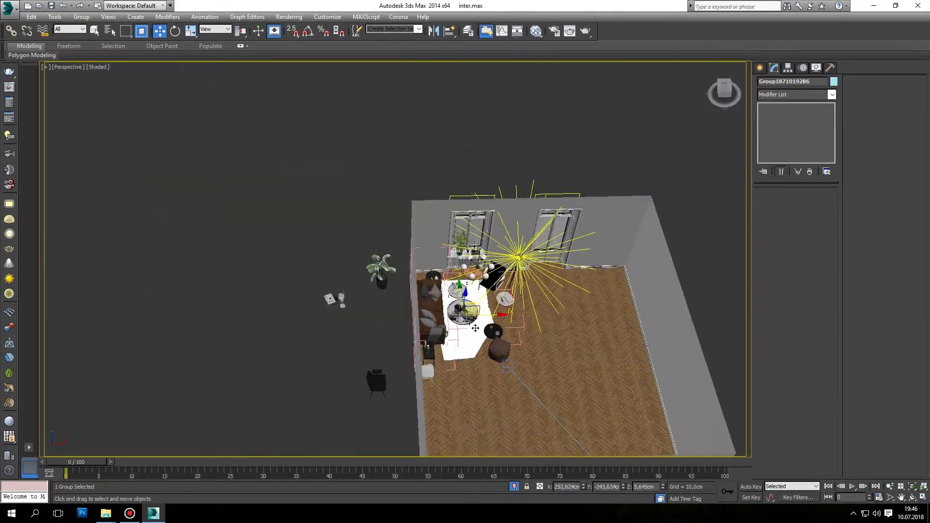
middle_click_drag(467, 341, 385, 277, "alt")
scroll(385, 277, "down", 5)
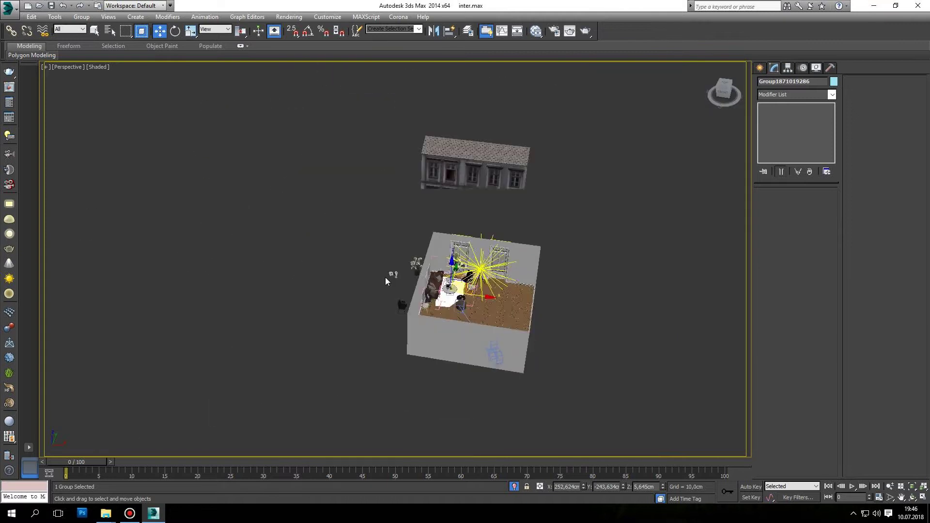
scroll(179, 248, "down", 3)
middle_click_drag(179, 248, 341, 237, "alt")
scroll(341, 240, "up", 3)
Select the rug and pan the view across the scene.
left_click(421, 235)
scroll(421, 235, "up", 2)
scroll(503, 270, "down", 2)
mouse_move(502, 270)
middle_mouse_down()
mouse_move(344, 220)
mouse_move(325, 307)
middle_mouse_up()
scroll(325, 307, "up", 4)
scroll(326, 307, "up", 3)
scroll(326, 307, "up", 3)
Switch to the Top viewport, center and zoom on the room, and select the small black round table.
key("t")
scroll(326, 297, "down", 4)
scroll(310, 261, "down", 4)
scroll(339, 229, "down", 3)
middle_click_drag(338, 233, 528, 235)
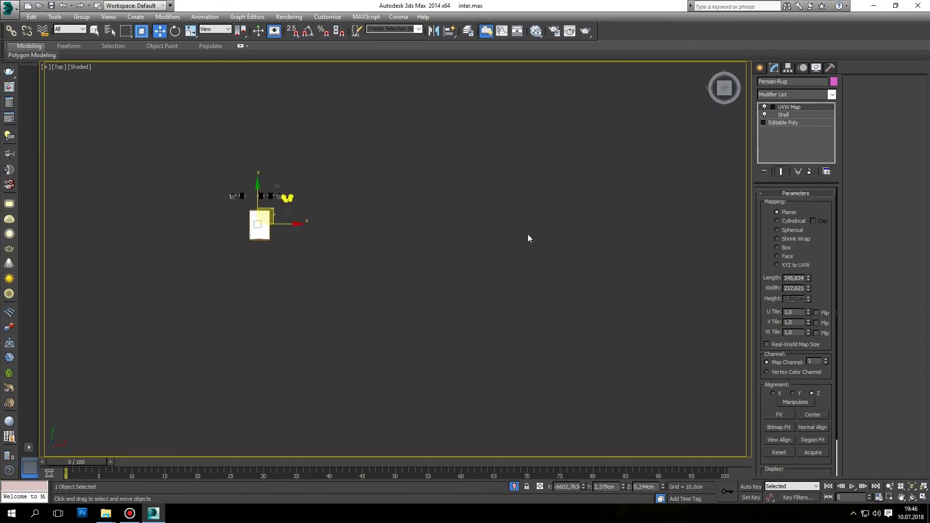
scroll(412, 201, "up", 3)
scroll(412, 201, "up", 6)
scroll(436, 242, "up", 5)
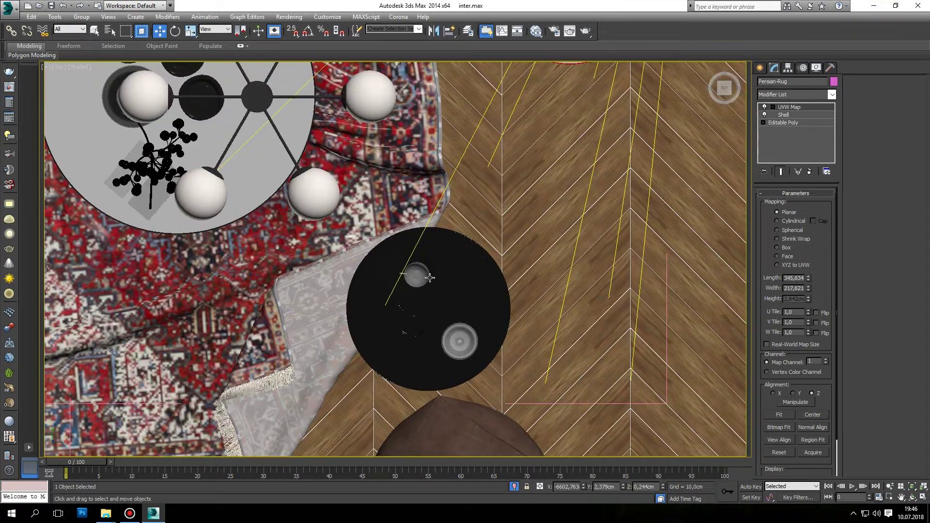
left_click(464, 291)
Move the black BILLY1 table up and left, and place the grey BILLY3 table over the coffee table.
scroll(510, 294, "down", 3)
left_click_drag(513, 291, 409, 279)
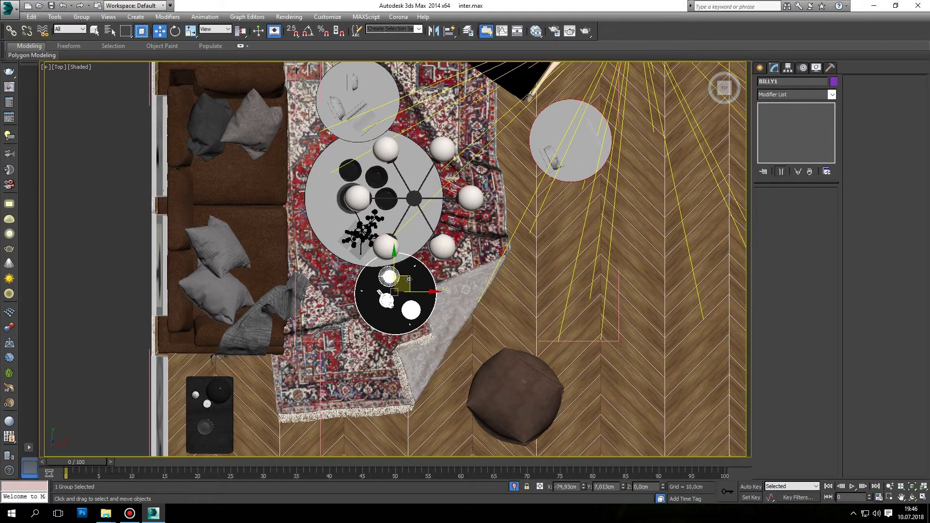
left_click(386, 105)
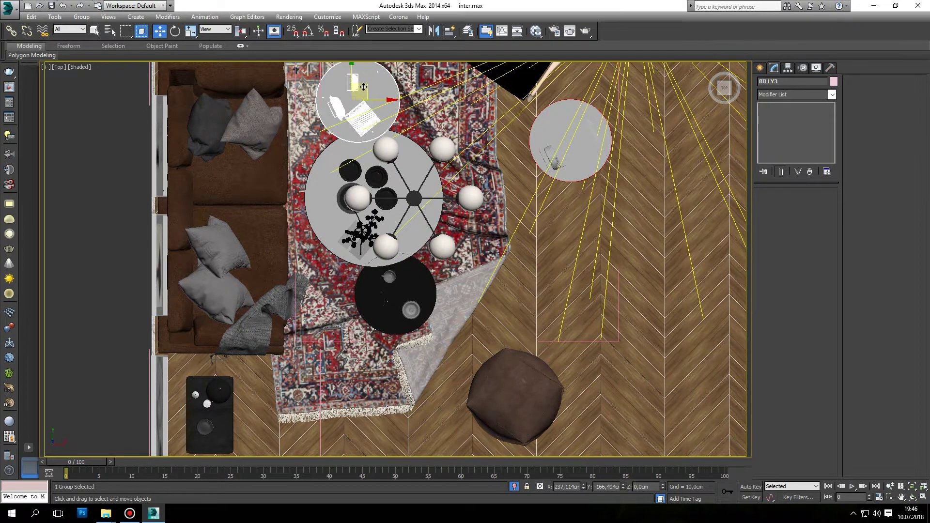
left_click_drag(363, 87, 442, 143)
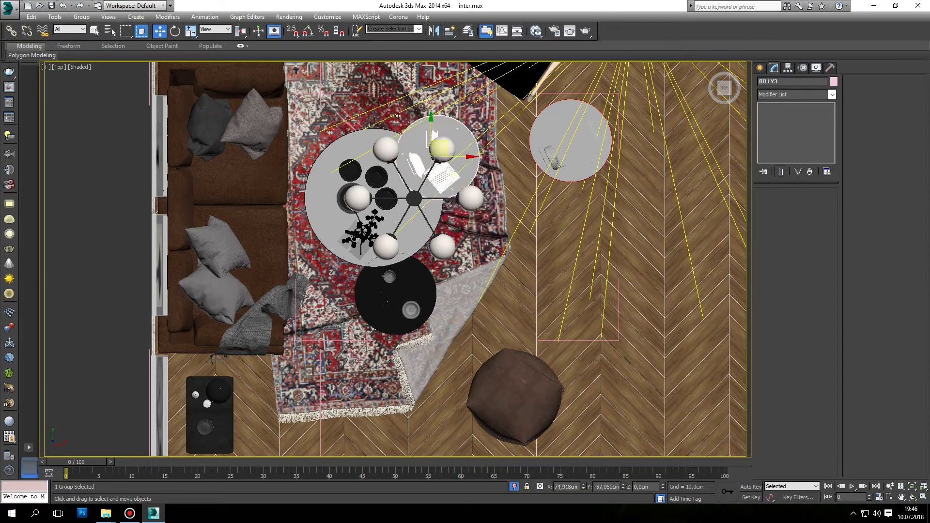
left_click_drag(398, 116, 460, 181)
mouse_move(460, 181)
middle_mouse_down("alt")
mouse_move(429, 186)
mouse_move(375, 256)
middle_mouse_up("alt")
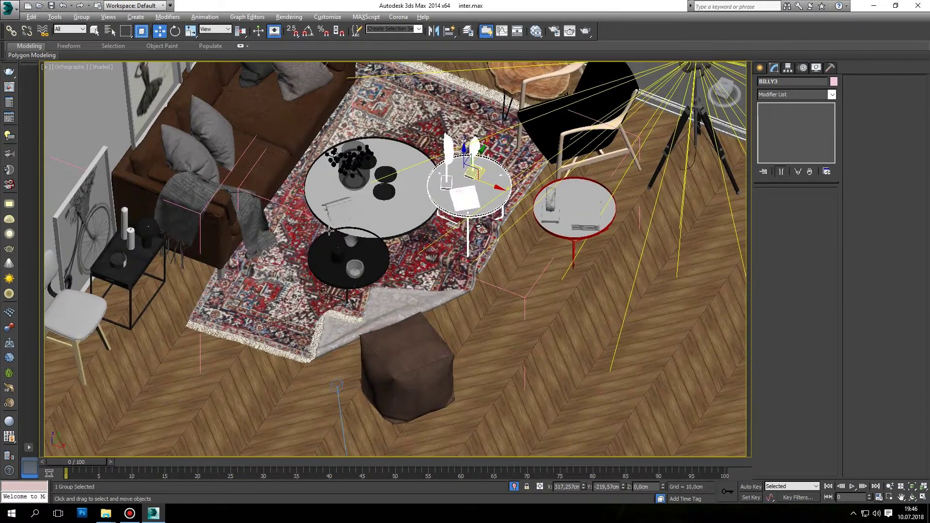
Select the black side table beside the armchair.
scroll(375, 256, "up", 3)
left_click(375, 256)
scroll(374, 257, "down", 3)
middle_click_drag(374, 256, 376, 270, "alt")
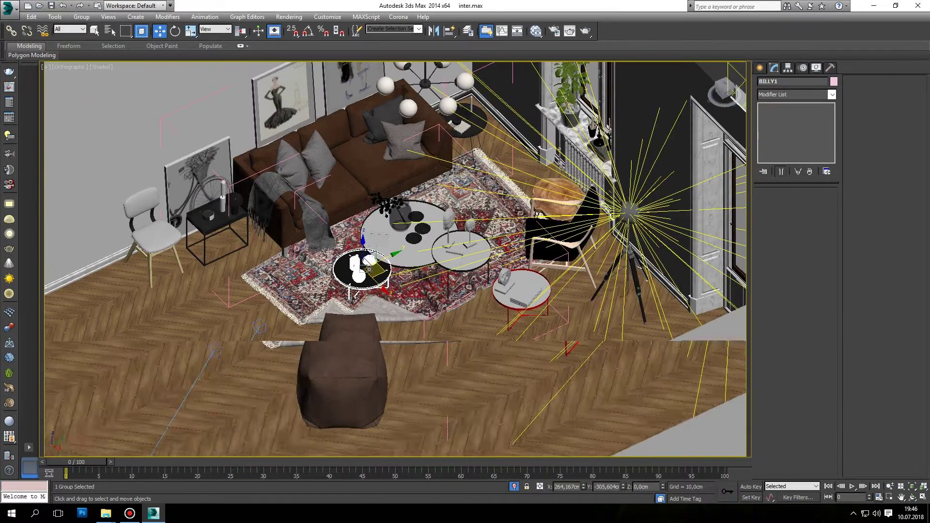
left_click(561, 183)
scroll(561, 183, "up", 3)
scroll(276, 303, "down", 3)
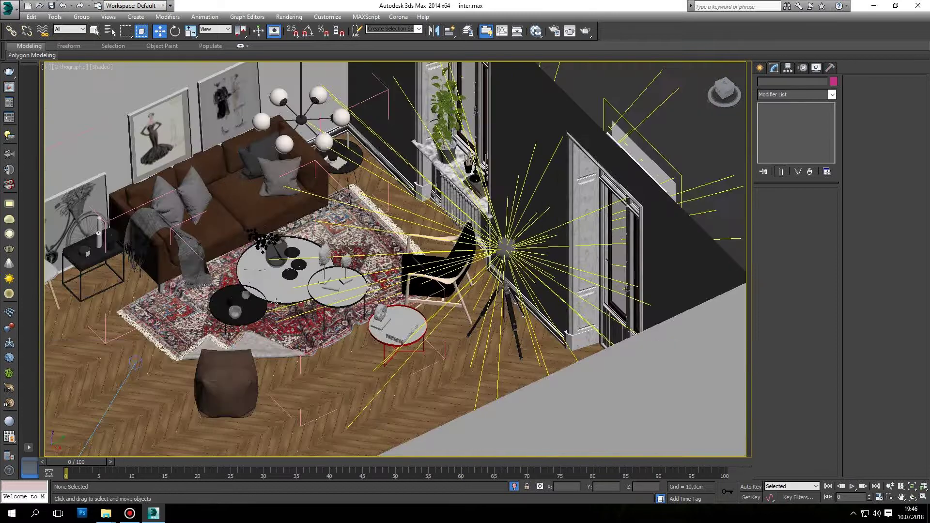
left_click(237, 308)
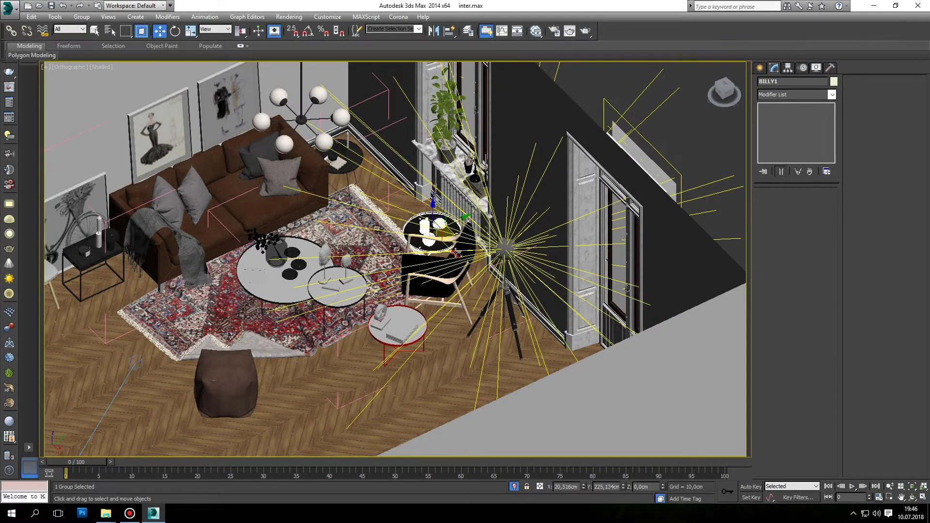
scroll(424, 237, "up", 5)
scroll(426, 237, "up", 4)
scroll(426, 237, "down", 10)
scroll(377, 204, "up", 6)
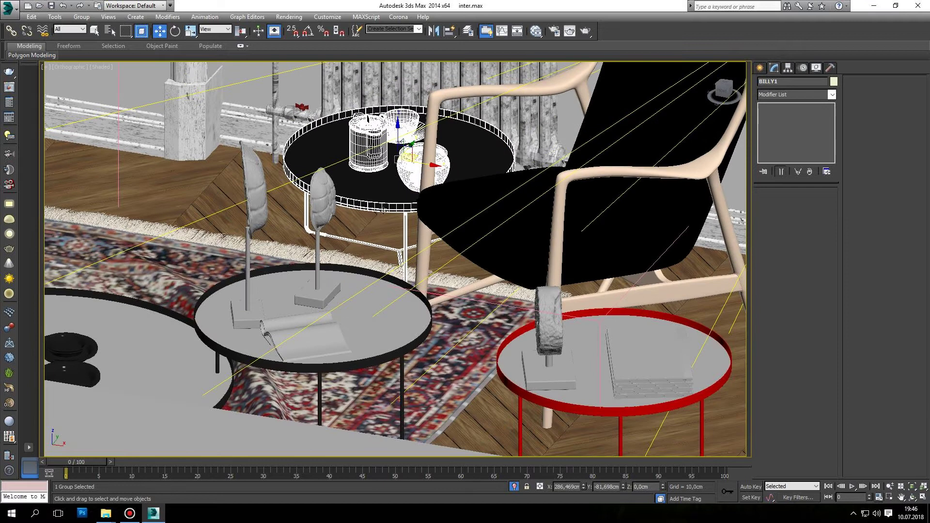
scroll(373, 196, "up", 1)
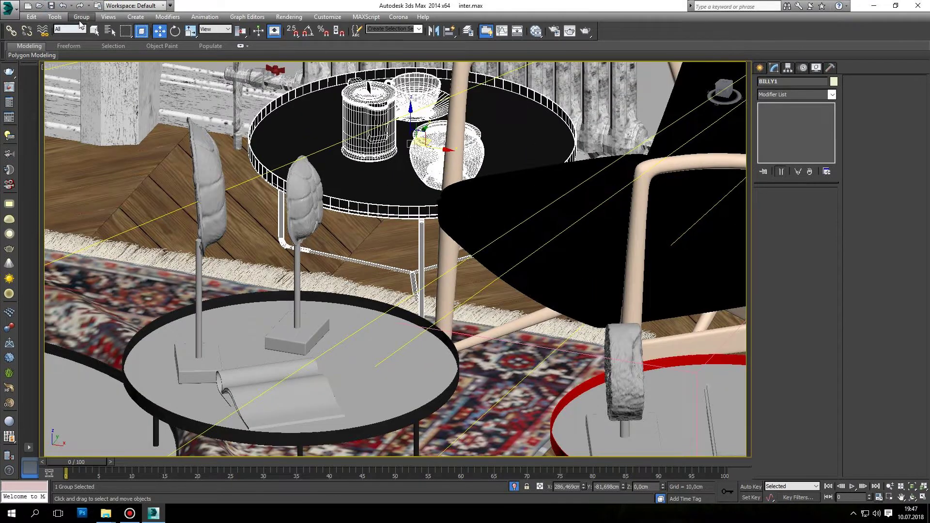
Open the Set table group for editing with Group > Open.
left_click(81, 17)
left_click(87, 63)
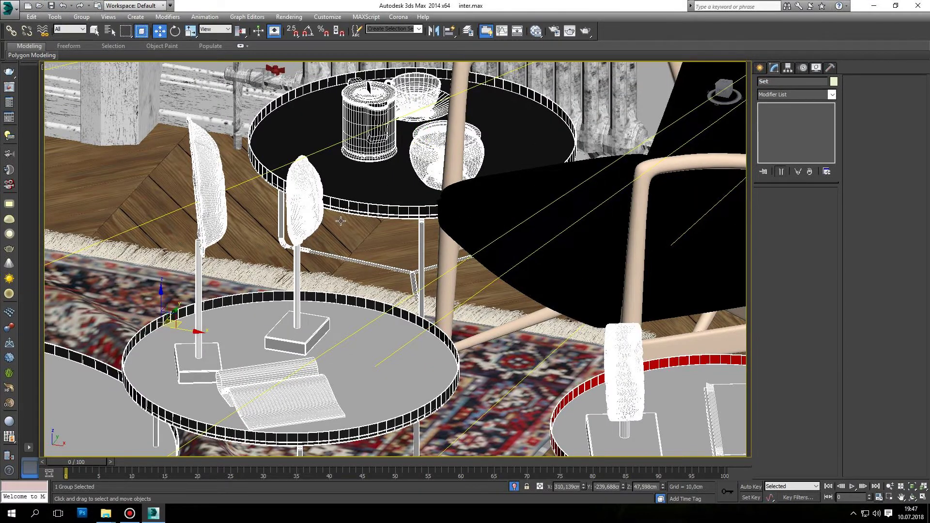
scroll(341, 221, "down", 2)
scroll(271, 252, "up", 1)
scroll(245, 263, "up", 3)
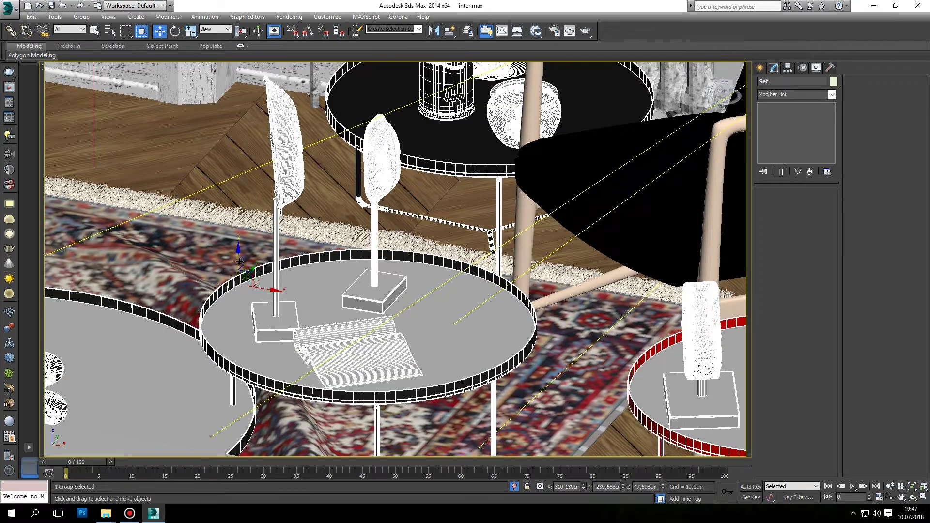
scroll(285, 266, "down", 3)
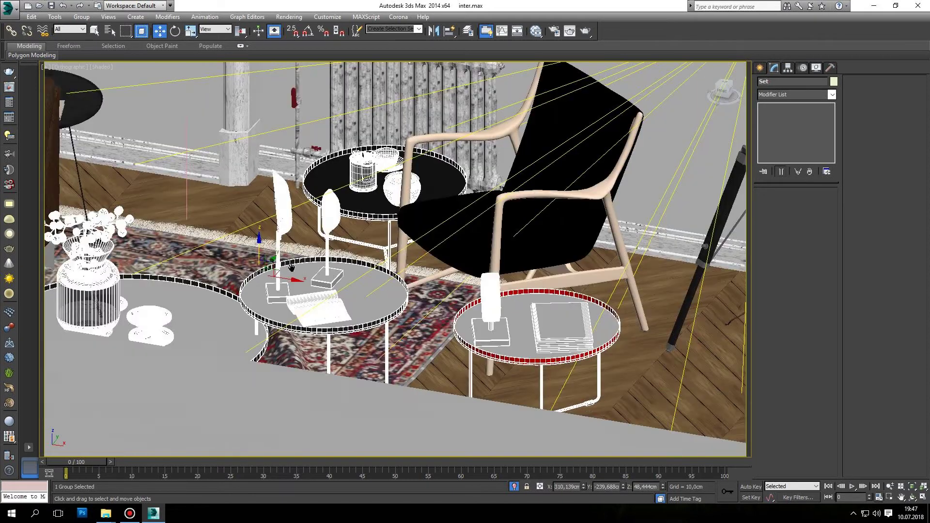
scroll(291, 268, "down", 3)
scroll(291, 266, "down", 2)
left_click(82, 17)
left_click(87, 51)
scroll(403, 306, "up", 5)
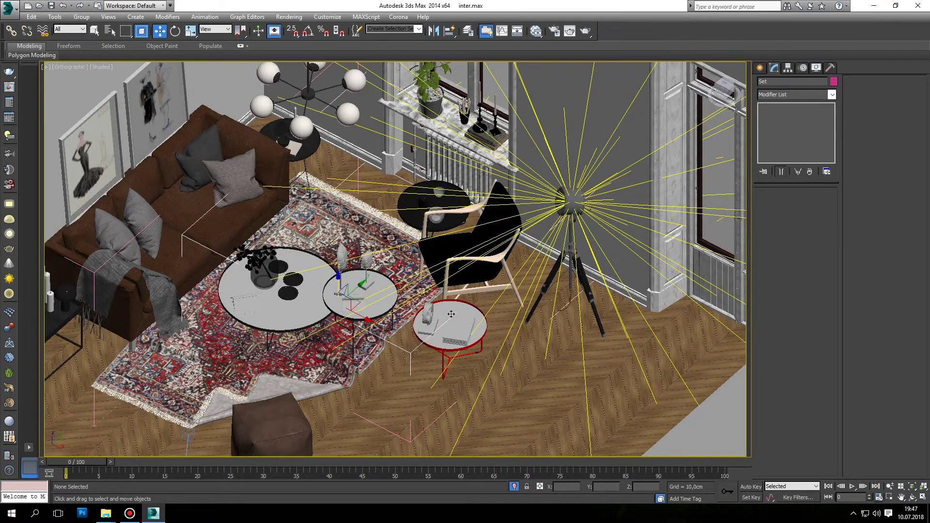
Slide the small round BILLY2 table against the large coffee table and check it from the side.
left_click(461, 334)
middle_click_drag(460, 336, 459, 352, "alt")
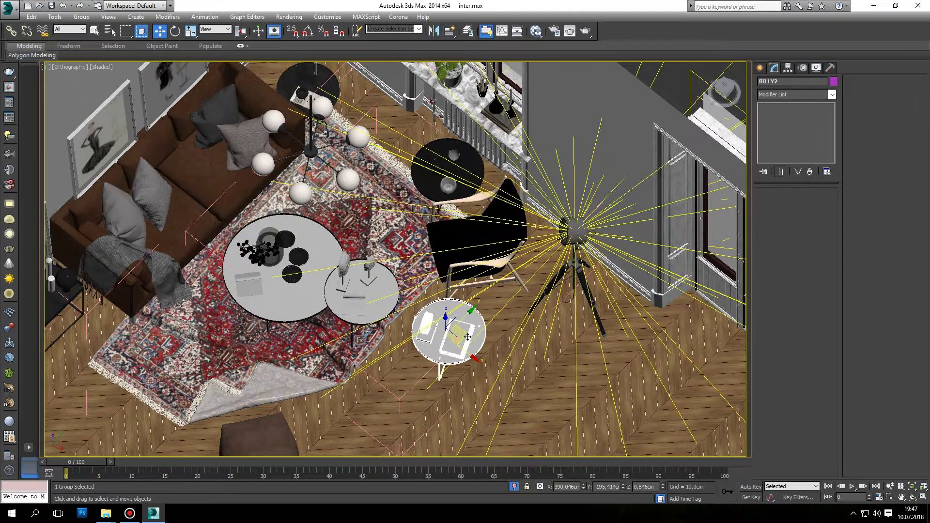
left_click_drag(468, 337, 369, 281)
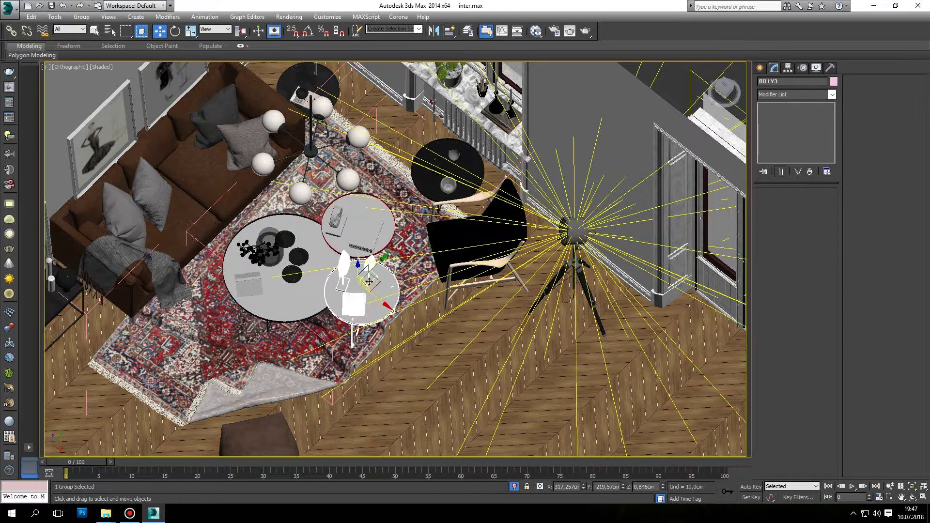
middle_click_drag(369, 282, 378, 252, "alt")
scroll(379, 252, "down", 5)
scroll(333, 226, "up", 7)
scroll(352, 216, "down", 5)
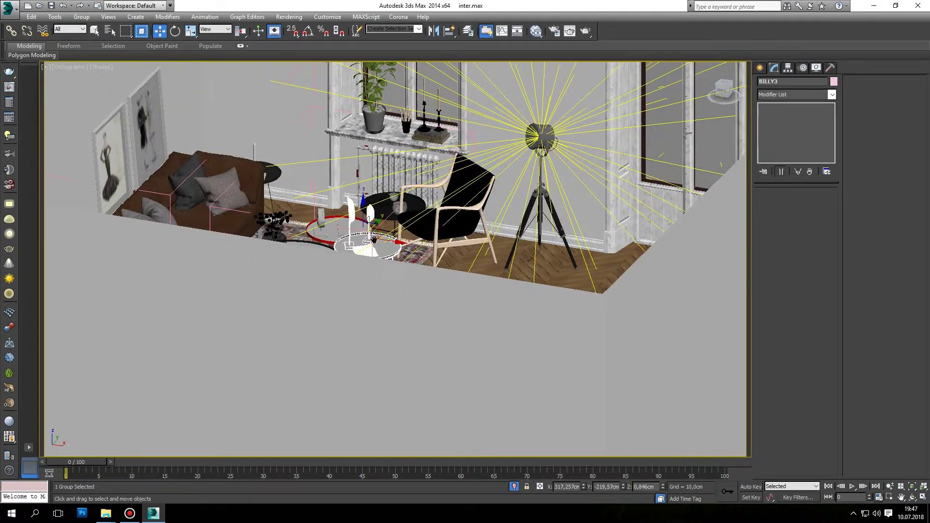
middle_click_drag(353, 216, 395, 272, "alt")
scroll(395, 272, "up", 5)
Close the opened table group and ungroup the table set.
left_click(81, 16)
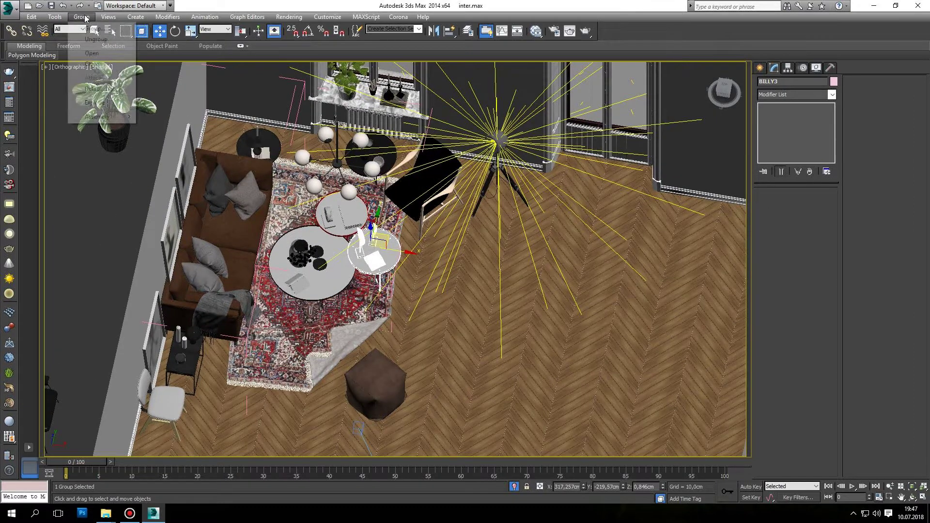
left_click(92, 63)
left_click(81, 17)
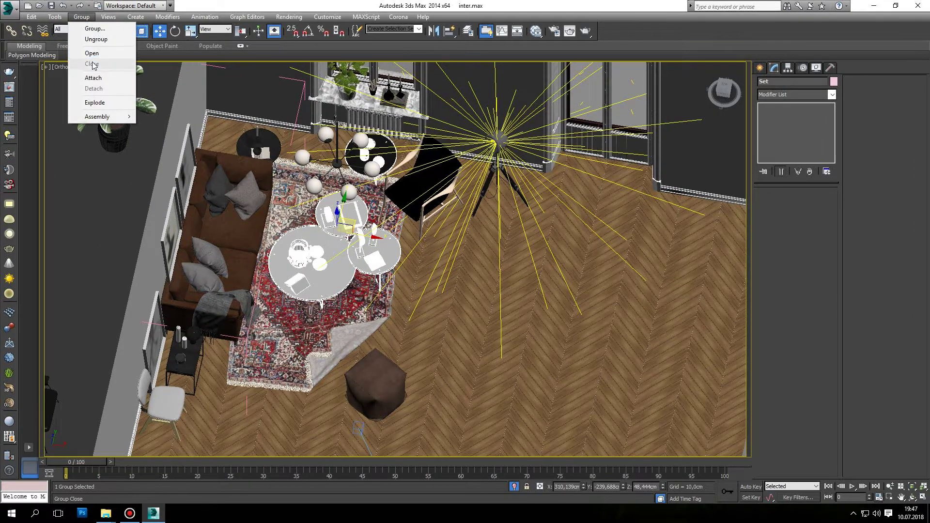
left_click(95, 39)
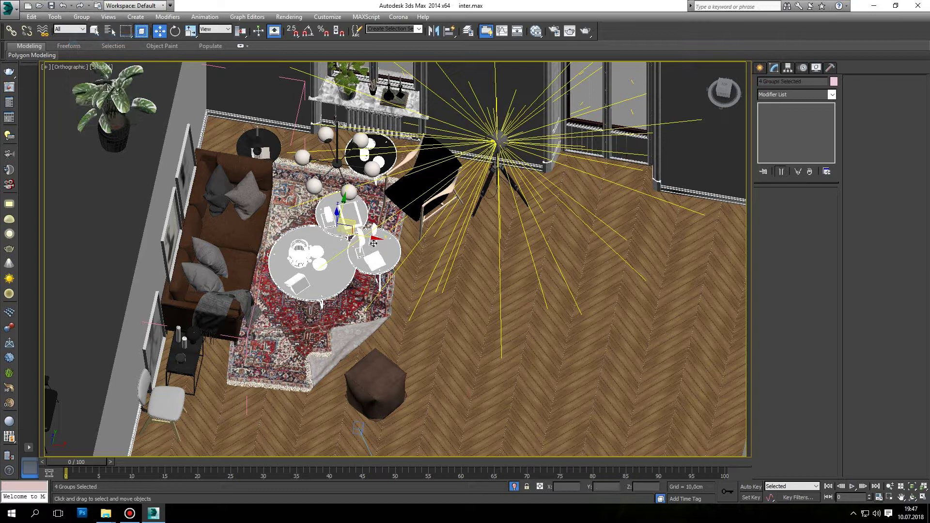
Deselect BILLY3 and group the remaining tables under the default name.
left_click(380, 251, "alt")
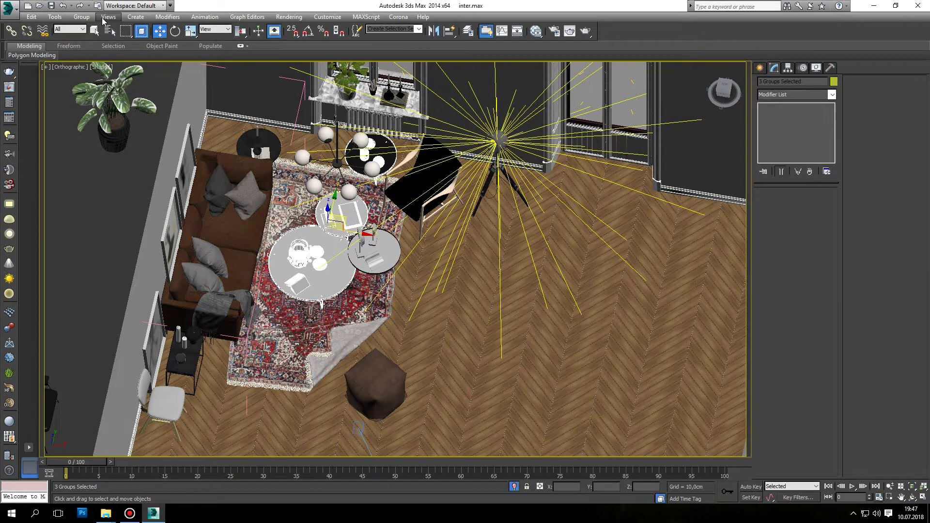
left_click(81, 17)
left_click(95, 28)
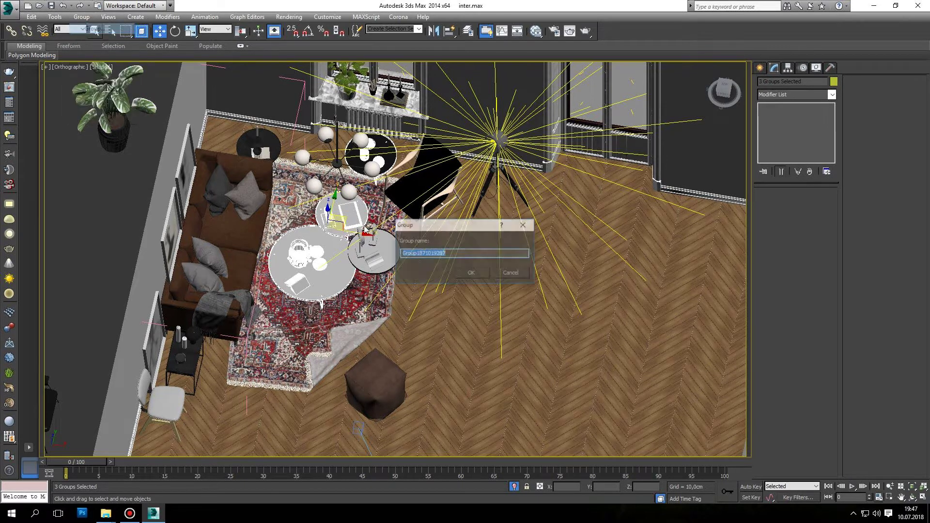
left_click(473, 271)
Move BILLY3 out beside the left wall and check the result through the camera.
left_click(392, 254)
left_click_drag(313, 244, 131, 237)
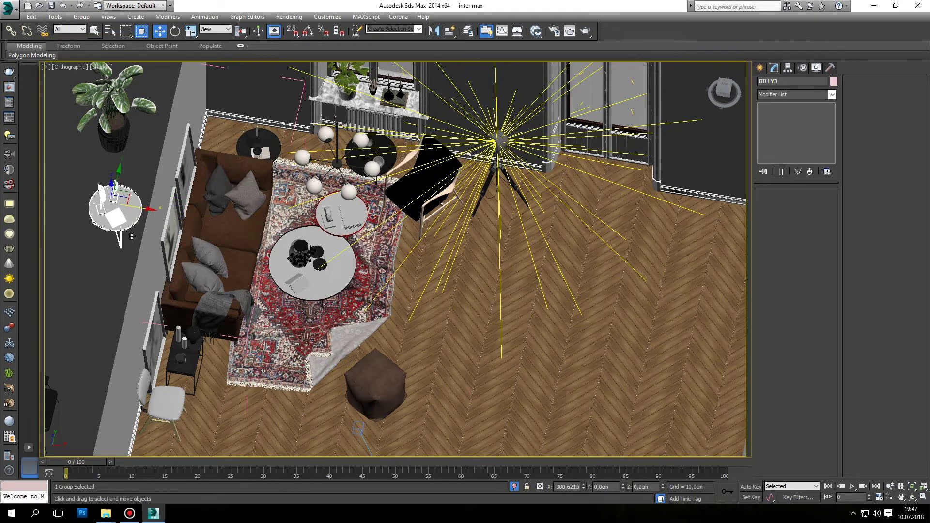
key("c")
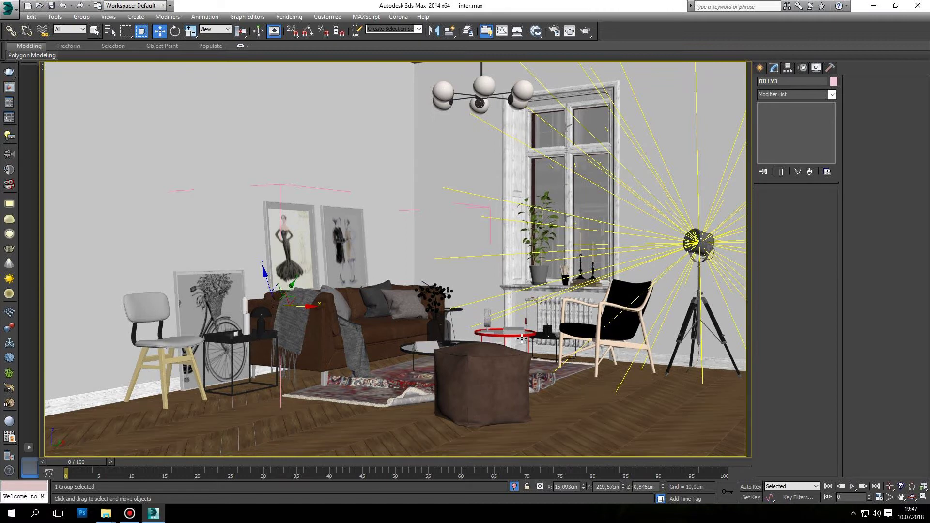
scroll(522, 338, "down", 5)
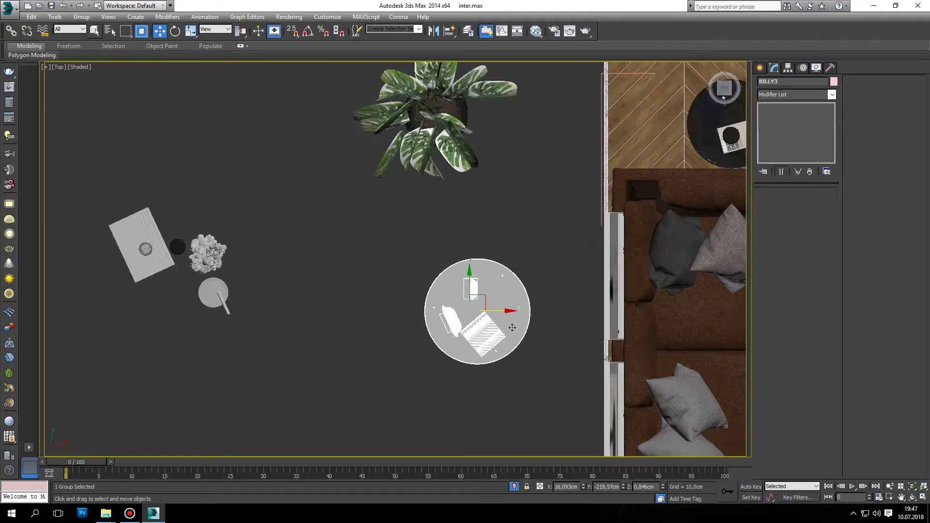
scroll(444, 293, "down", 2)
scroll(443, 280, "up", 6)
middle_click_drag(443, 280, 491, 265)
Open the table group and shift BILLY2 slightly left toward the sofa.
left_click(381, 314)
left_click(81, 16)
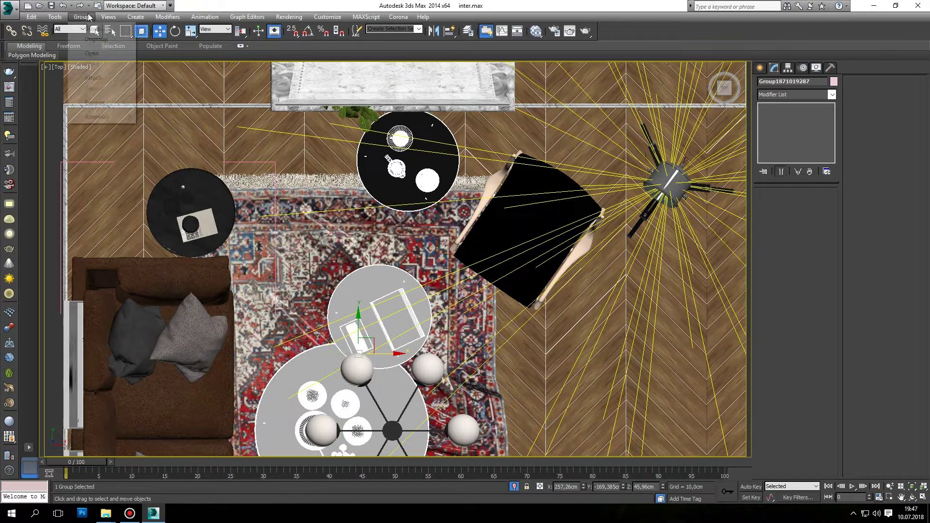
left_click(88, 53)
left_click(400, 306)
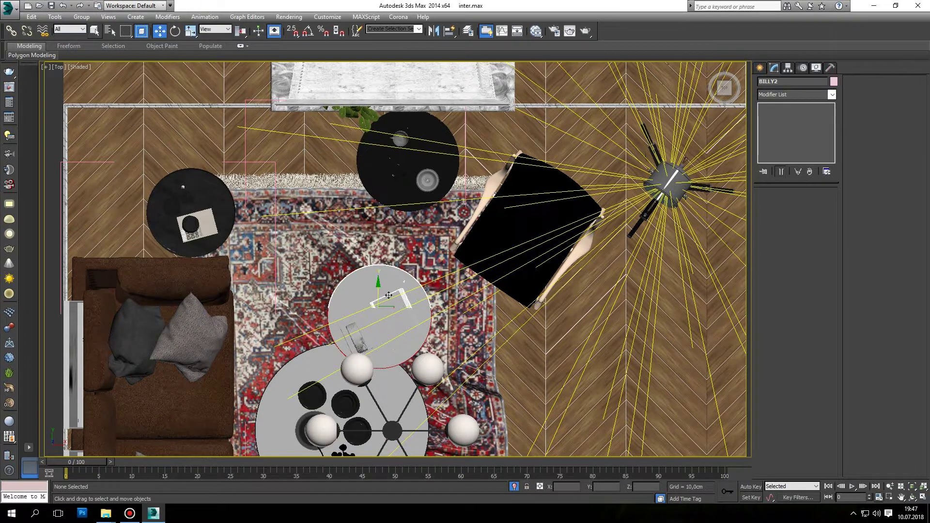
left_click_drag(379, 304, 330, 304)
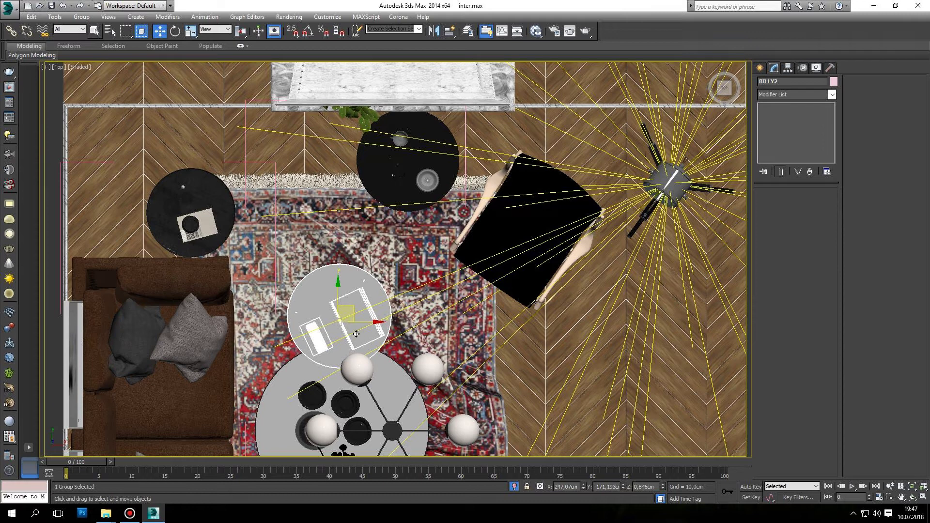
middle_click_drag(330, 303, 324, 291, "alt")
scroll(445, 271, "down", 5)
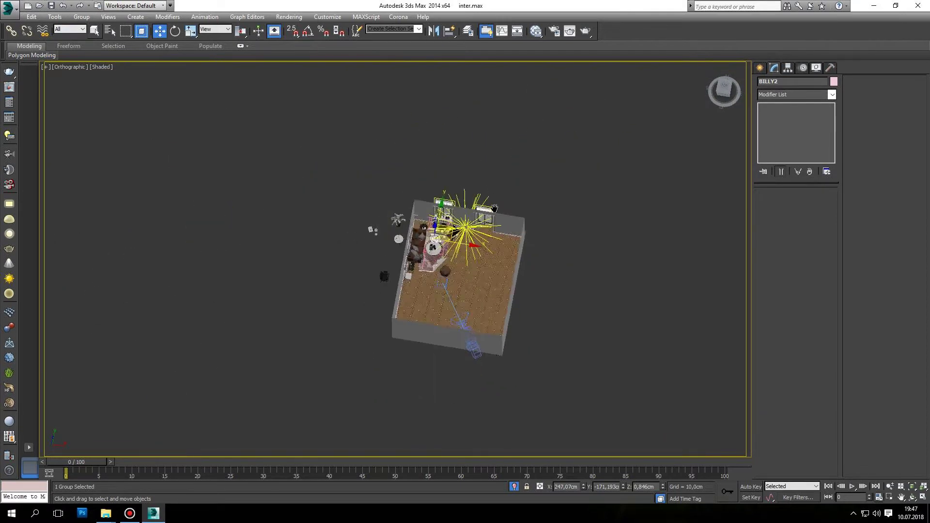
Zoom and pan the perspective view toward the rug and small decor group.
scroll(542, 248, "up", 5)
mouse_move(541, 247)
middle_mouse_down()
mouse_move(474, 195)
mouse_move(473, 257)
middle_mouse_up()
scroll(473, 195, "down", 2)
scroll(474, 259, "up", 3)
scroll(490, 274, "down", 2)
scroll(533, 209, "up", 2)
left_click(504, 234)
scroll(410, 196, "down", 4)
scroll(404, 194, "up", 5)
scroll(409, 205, "down", 2)
scroll(408, 205, "down", 3)
Switch to Top view and frame the whole room from above.
key("t")
scroll(421, 225, "down", 3)
scroll(514, 228, "down", 2)
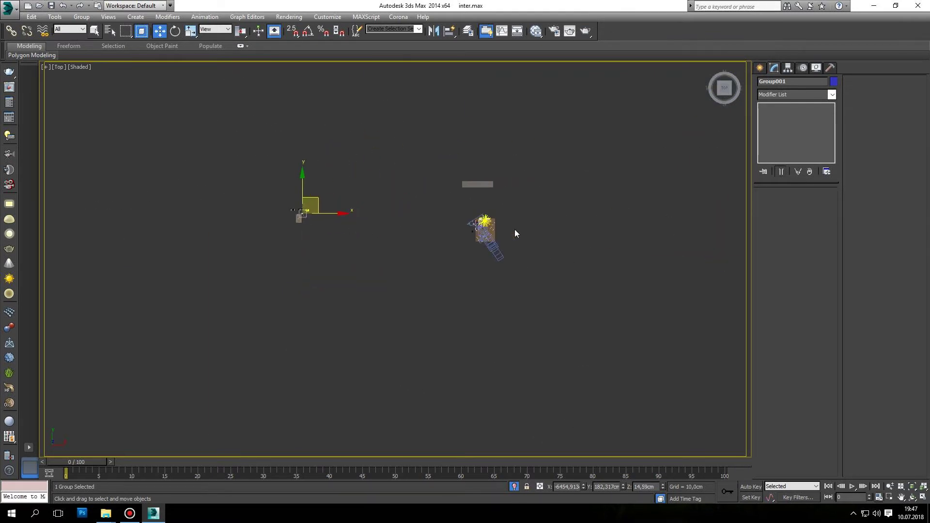
scroll(514, 229, "up", 6)
scroll(514, 229, "up", 2)
mouse_move(345, 173)
middle_mouse_down()
mouse_move(382, 186)
mouse_move(469, 192)
middle_mouse_up()
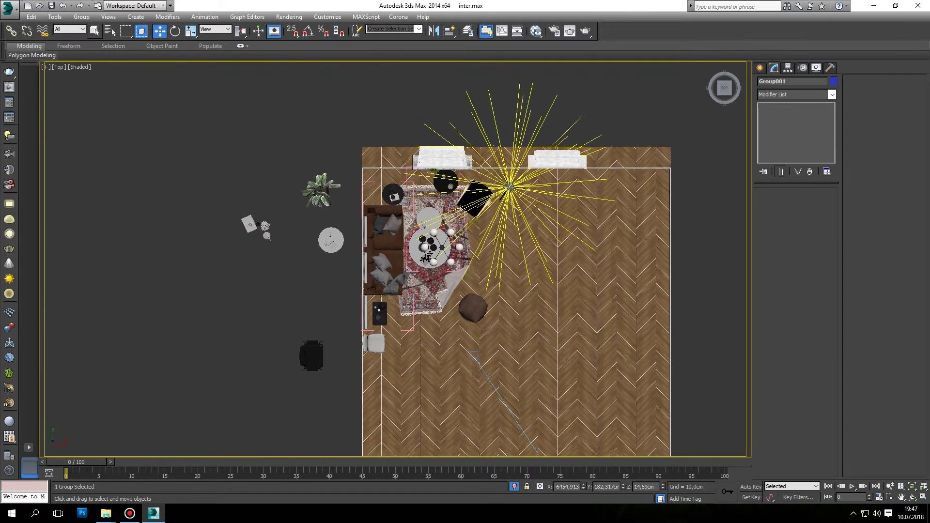
scroll(445, 204, "up", 2)
scroll(434, 215, "up", 5)
scroll(438, 213, "up", 2)
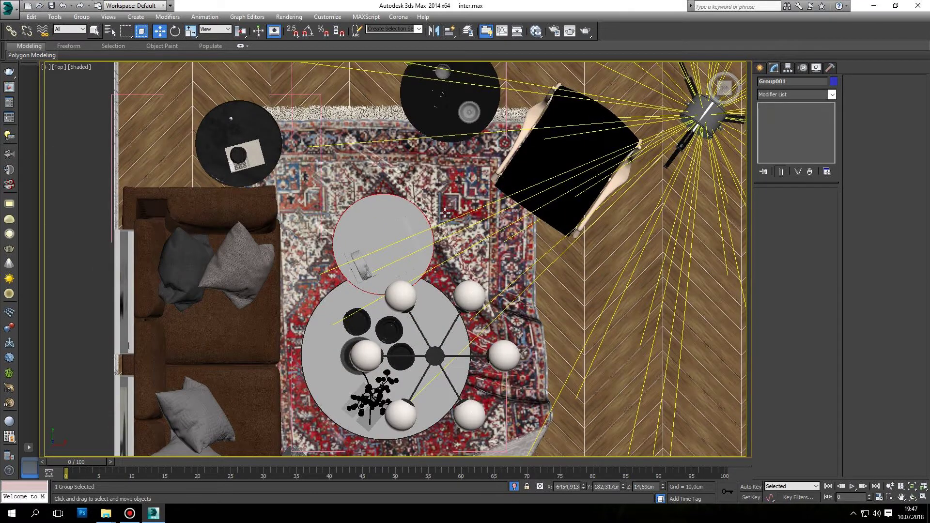
scroll(445, 212, "down", 5)
scroll(368, 203, "up", 3)
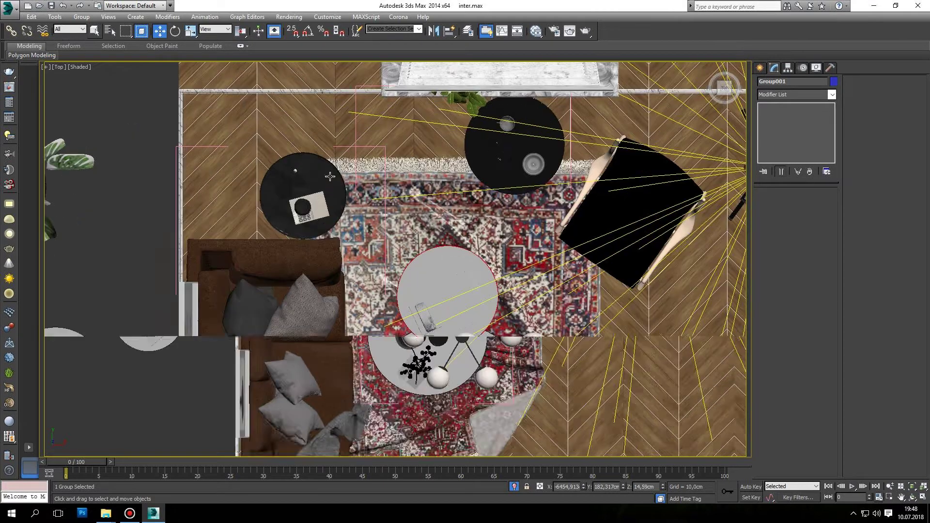
scroll(301, 204, "up", 2)
scroll(290, 206, "up", 2)
scroll(290, 206, "down", 7)
scroll(291, 207, "down", 6)
Deselect everything and look at the room through the scene camera.
left_click(304, 143)
key("c")
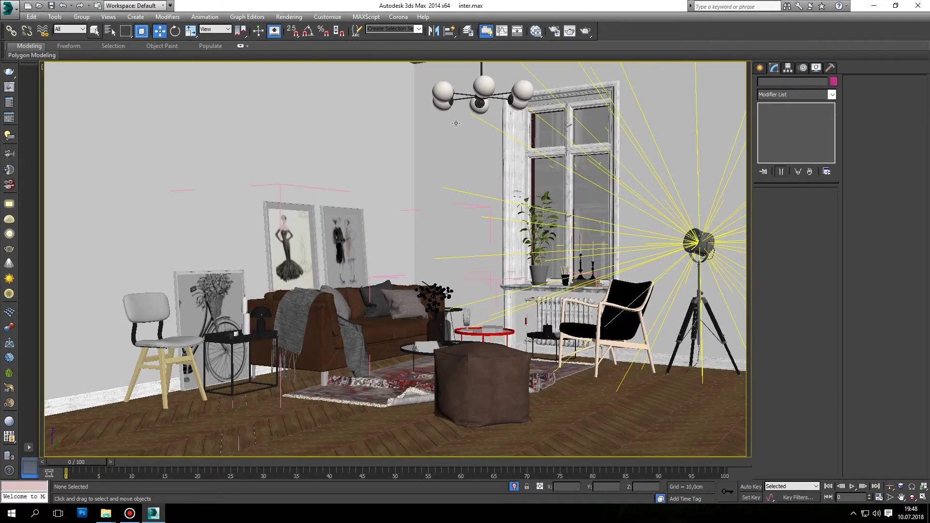
right_click(417, 130)
Render the camera view, dismissing the Corona gamma warning messages.
left_click(586, 32)
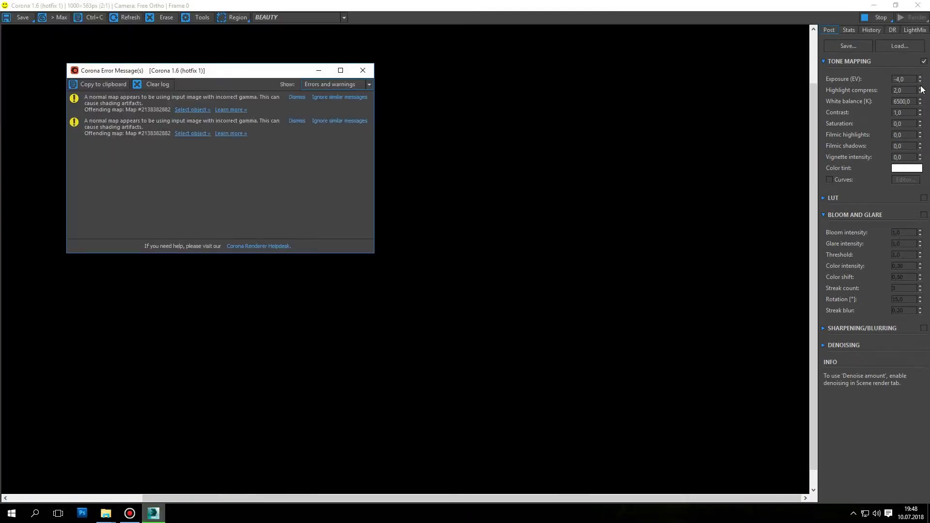
left_click(362, 70)
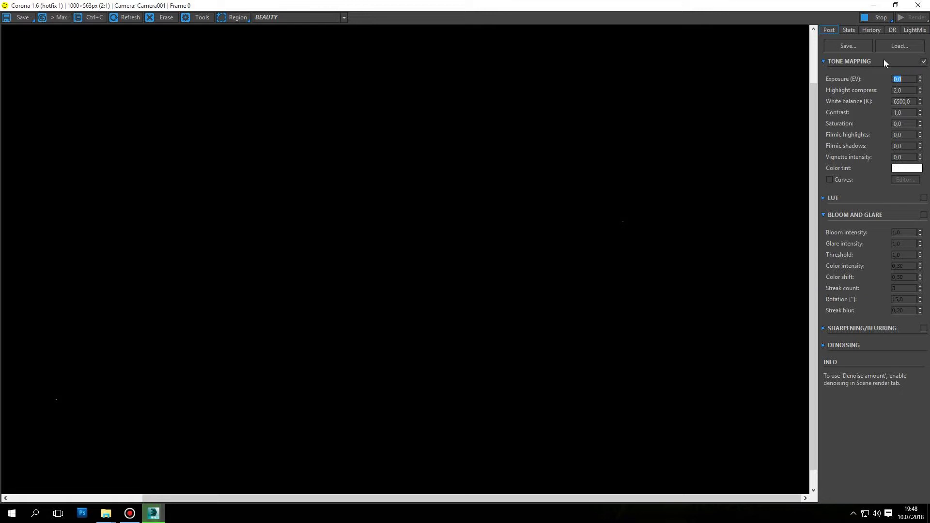
scroll(658, 182, "down", 1)
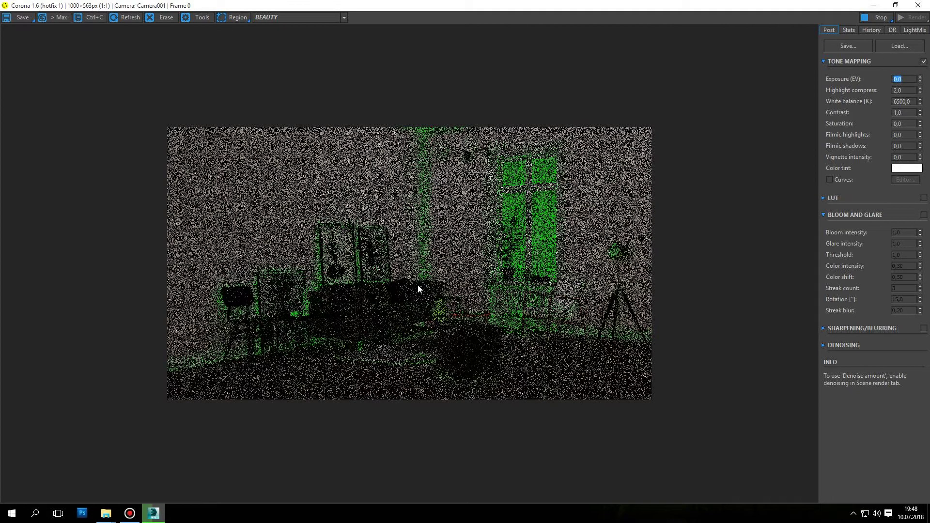
scroll(417, 288, "up", 1)
scroll(418, 286, "down", 1)
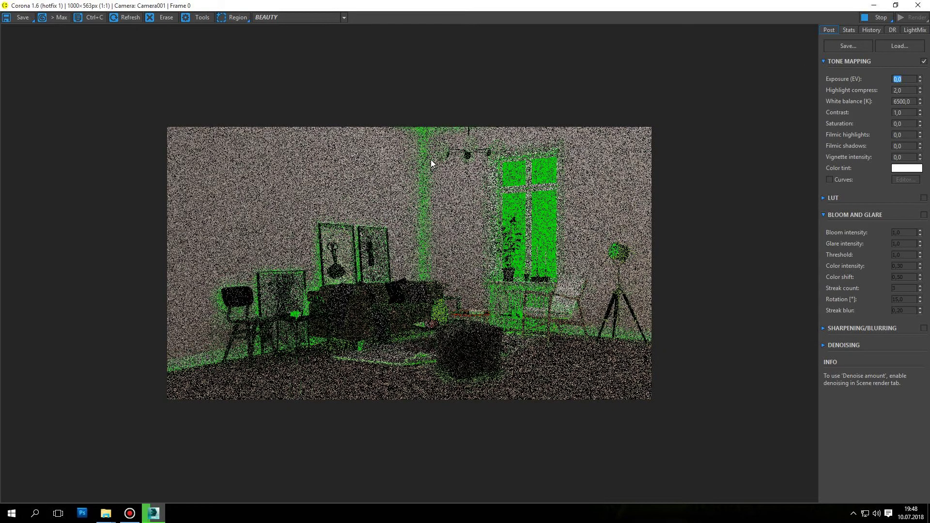
scroll(432, 169, "up", 1)
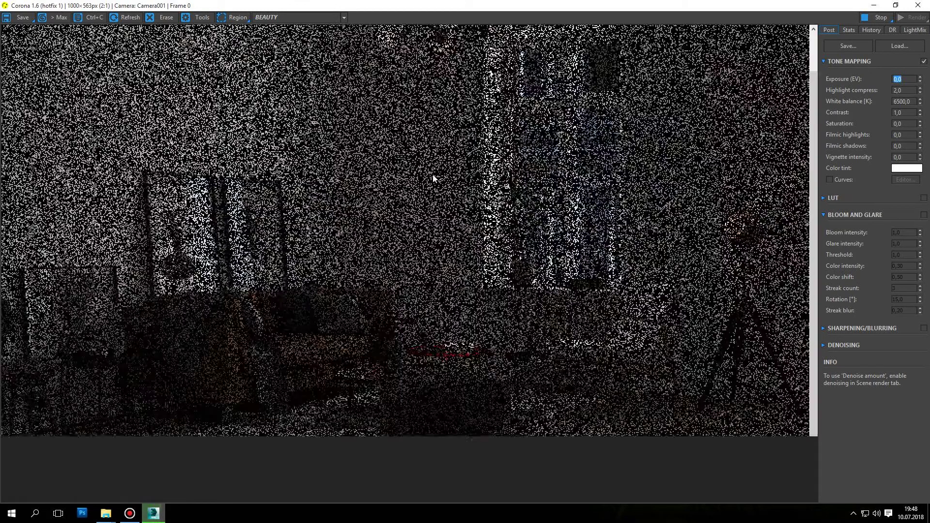
scroll(434, 178, "down", 1)
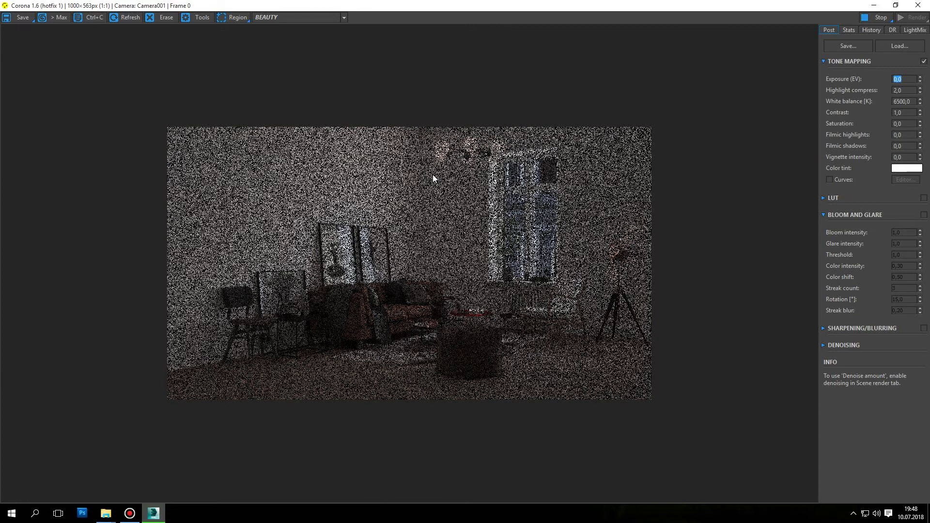
scroll(434, 177, "up", 1)
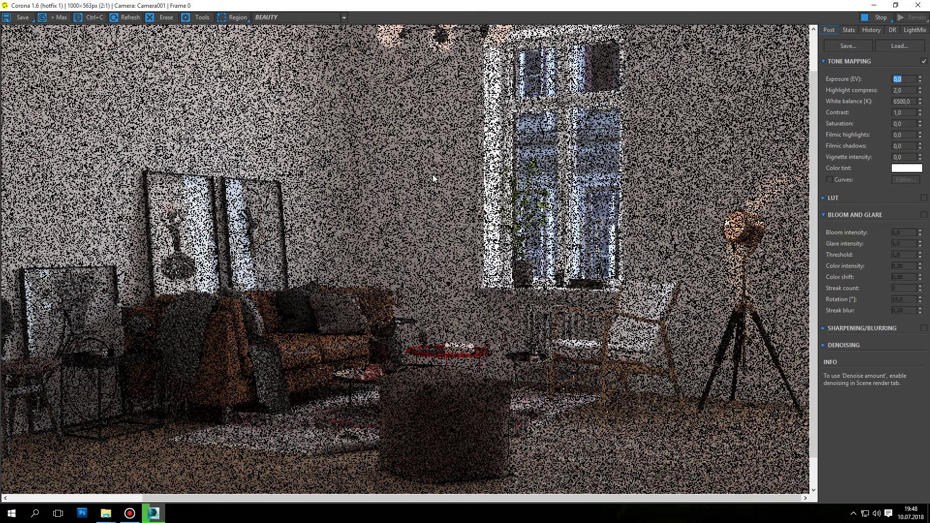
scroll(432, 176, "down", 1)
scroll(432, 175, "down", 1)
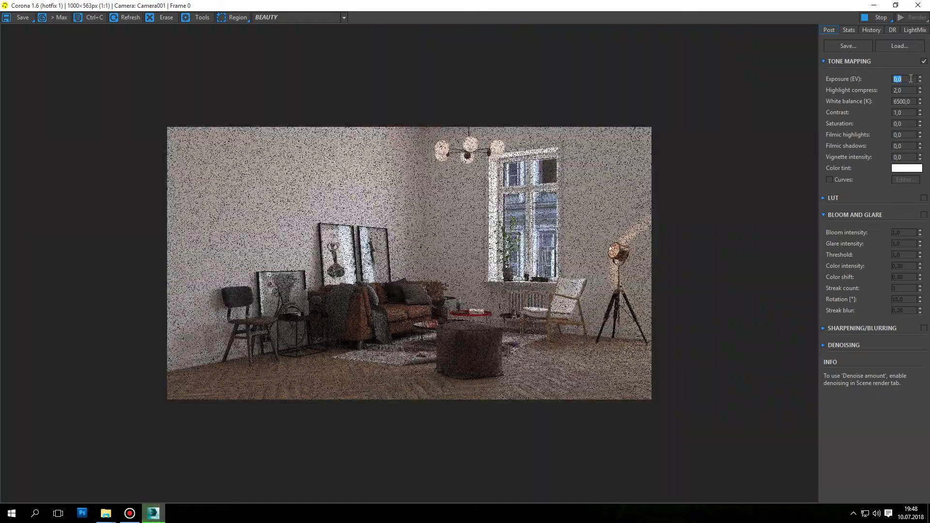
Lower Highlight compress from 2,0 to 1,0, review the render, and close the VFB.
left_click(921, 92)
scroll(517, 188, "up", 2)
scroll(641, 266, "down", 2)
scroll(634, 250, "up", 3)
scroll(695, 213, "down", 1)
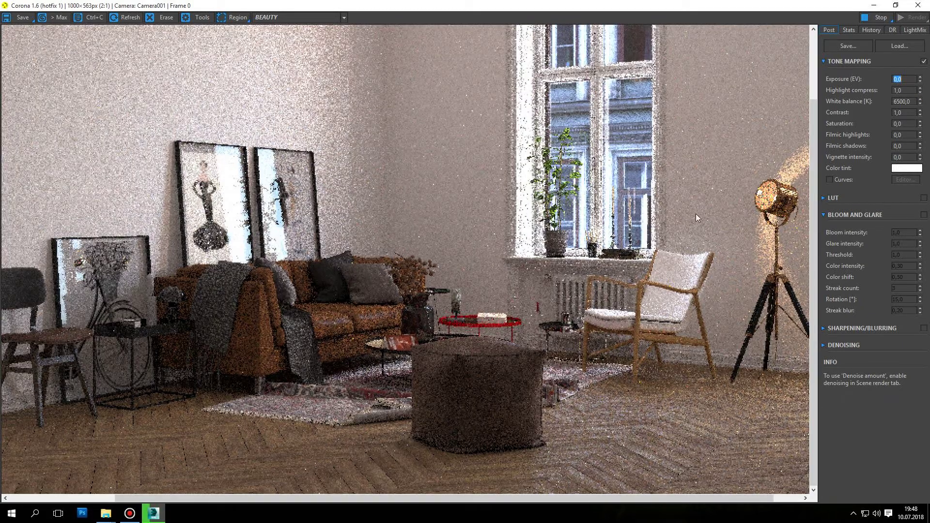
scroll(760, 220, "down", 1)
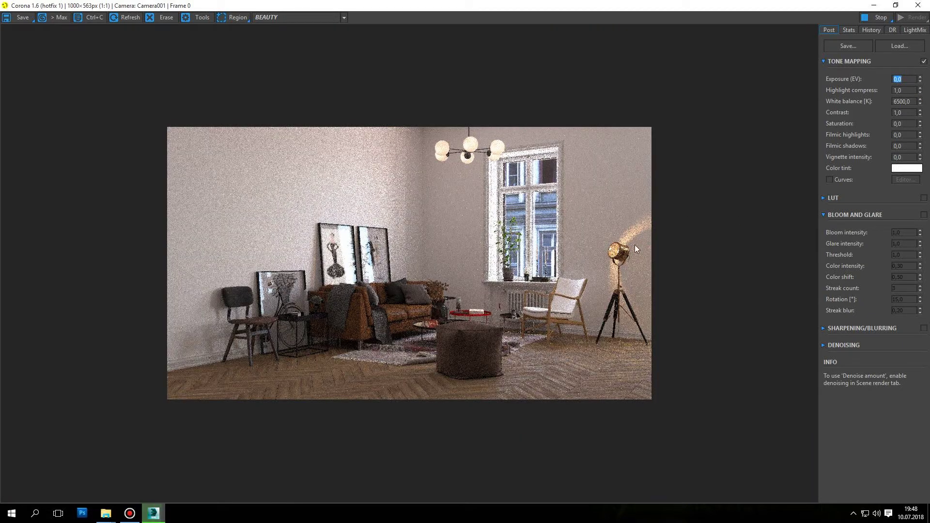
scroll(635, 245, "up", 1)
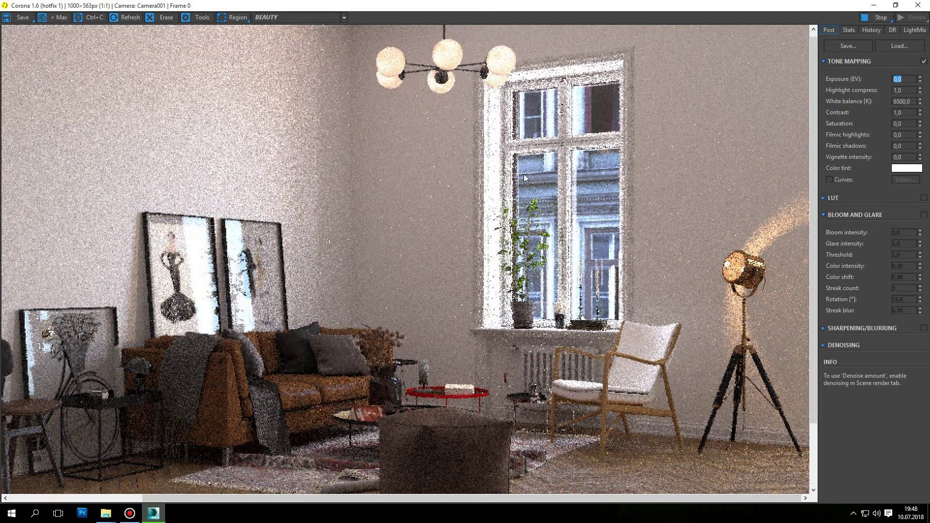
scroll(525, 178, "down", 1)
scroll(417, 300, "up", 1)
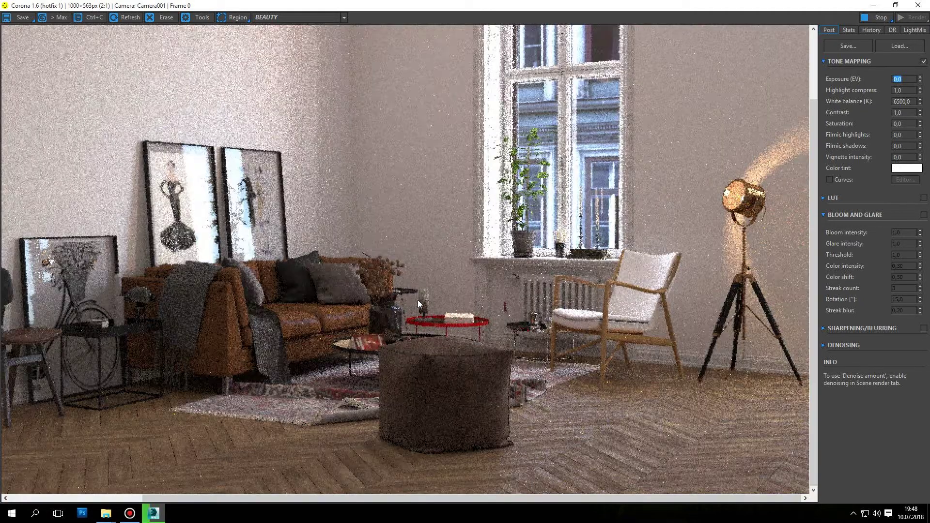
scroll(418, 301, "down", 1)
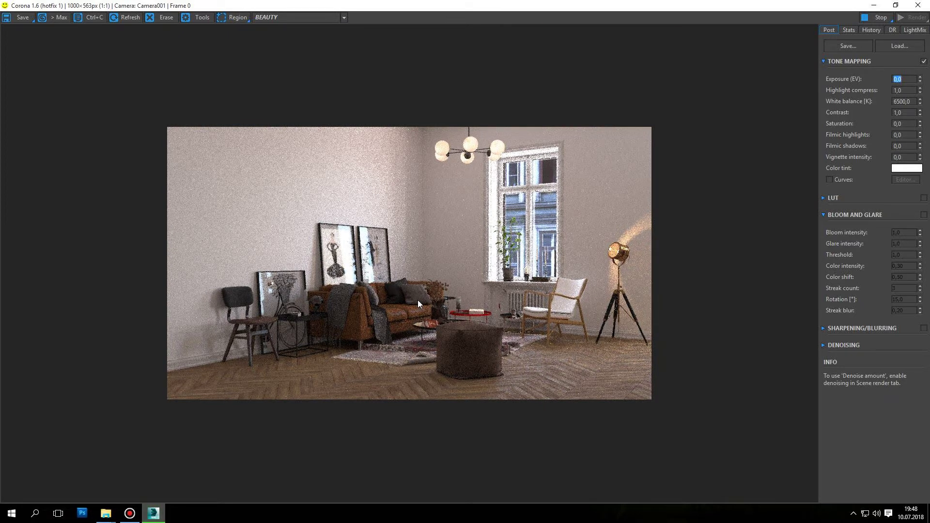
scroll(585, 291, "up", 2)
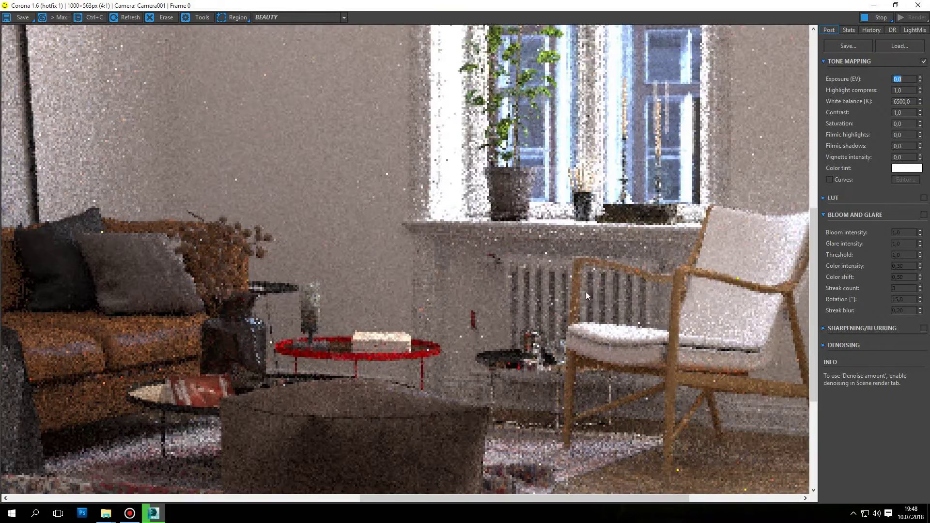
scroll(594, 321, "down", 1)
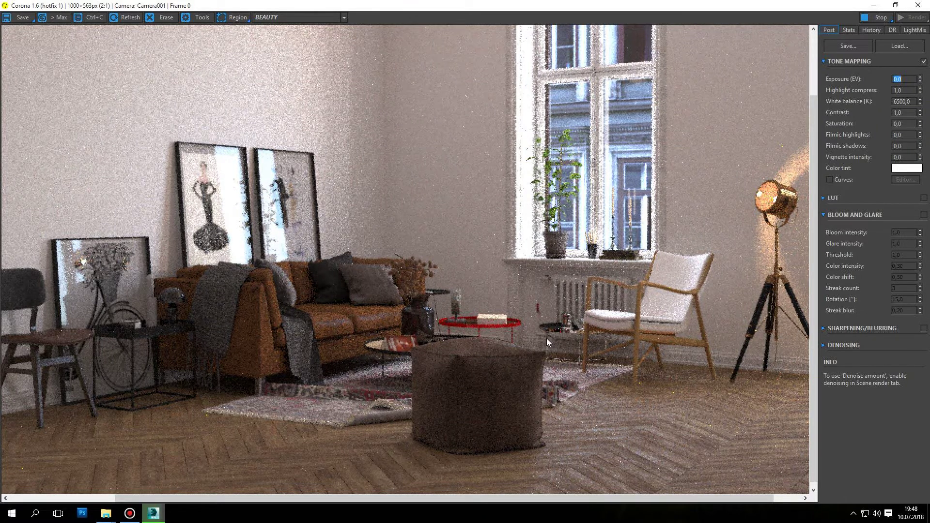
scroll(546, 338, "down", 1)
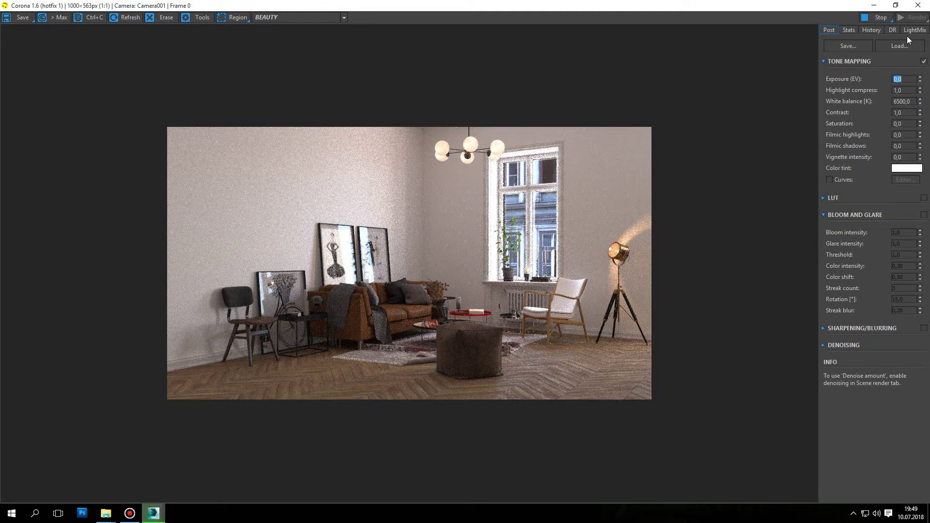
left_click(917, 5)
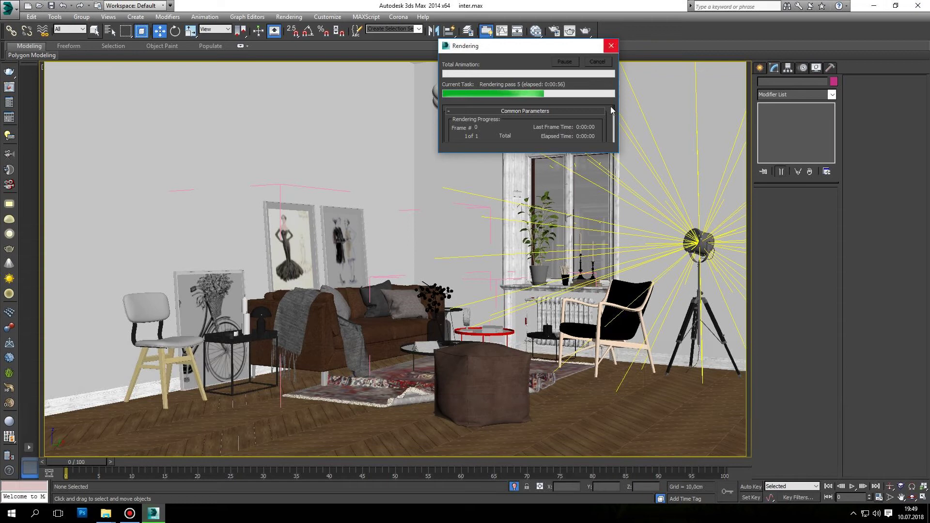
Close the rendering progress window and return to a deselected Perspective view.
left_click(612, 44)
key("p")
scroll(623, 164, "up", 5)
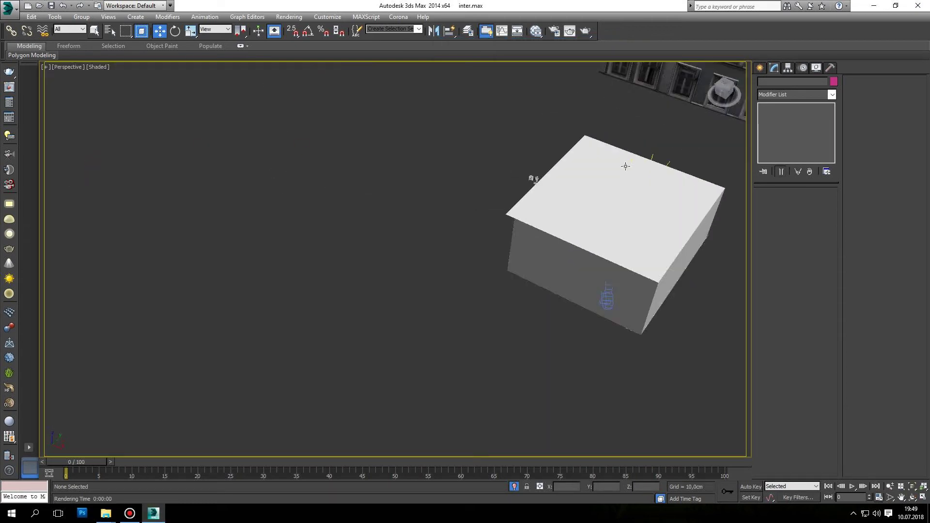
left_click(622, 163)
right_click(623, 163)
left_click(556, 210)
scroll(556, 210, "down", 5)
scroll(556, 210, "up", 5)
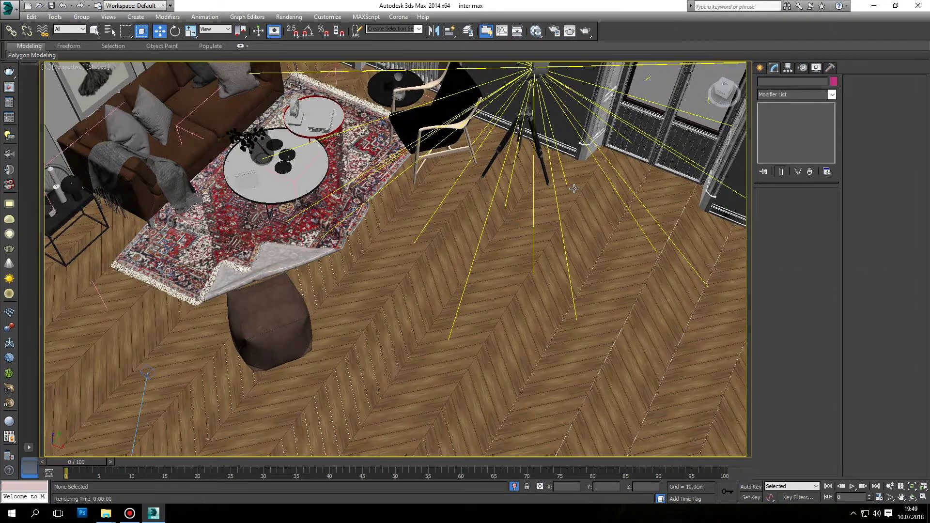
scroll(526, 200, "up", 3)
Move the black BILLY1 side table beside the armchair.
left_click(603, 182)
scroll(604, 182, "down", 5)
scroll(423, 154, "down", 2)
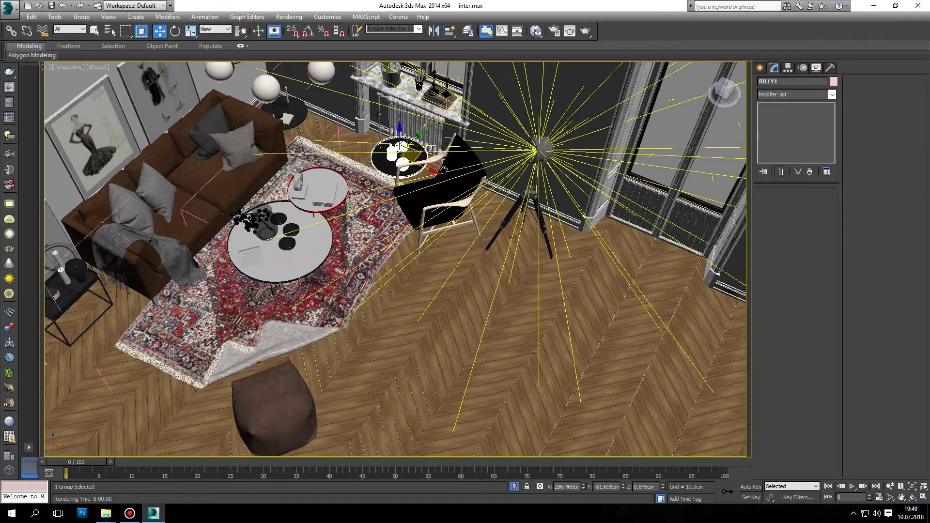
scroll(423, 155, "down", 3)
mouse_move(422, 155)
left_mouse_down()
mouse_move(435, 185)
mouse_move(455, 197)
left_mouse_up()
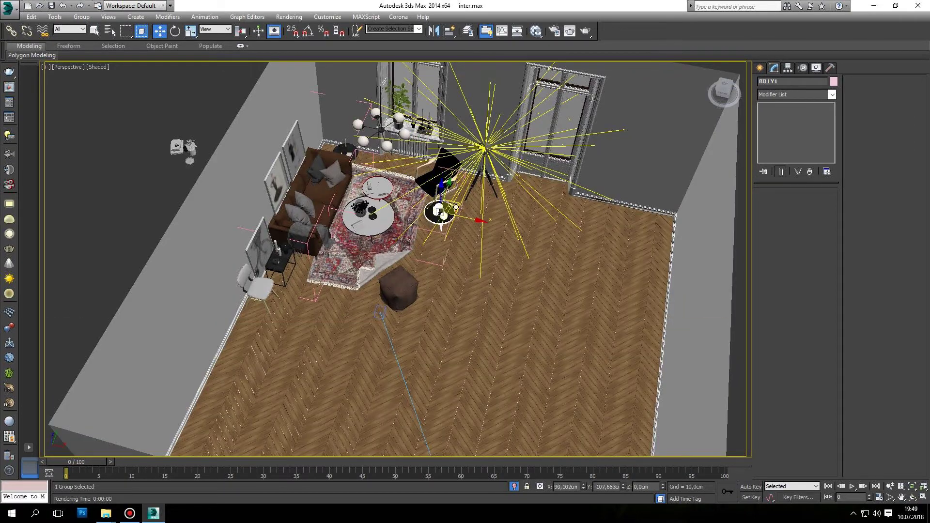
scroll(452, 206, "up", 4)
scroll(450, 201, "down", 5)
scroll(451, 201, "up", 5)
Open the floor lamp group and delete its light using the Lights selection filter.
left_click(480, 194)
left_click(78, 16)
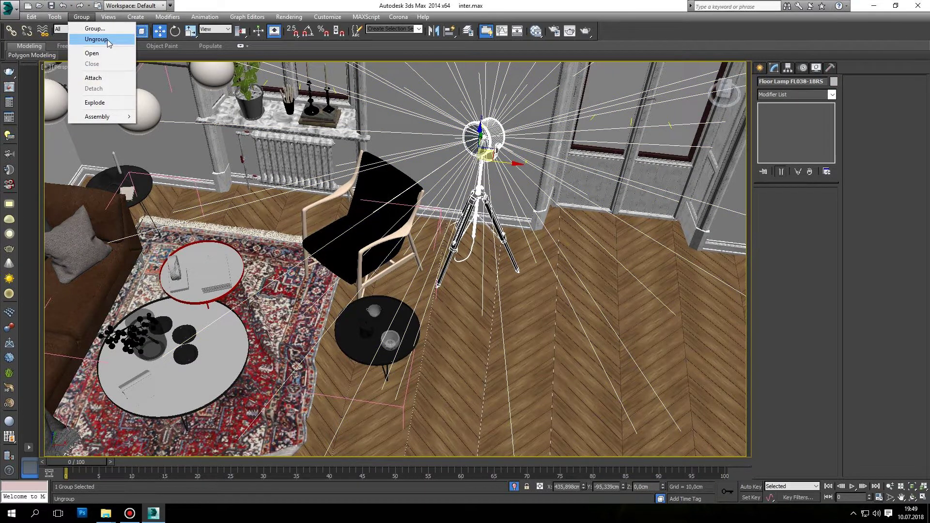
left_click(104, 50)
left_click(70, 29)
left_click(77, 62)
left_click(71, 29)
left_click(72, 55)
left_click(444, 105)
key("Delete")
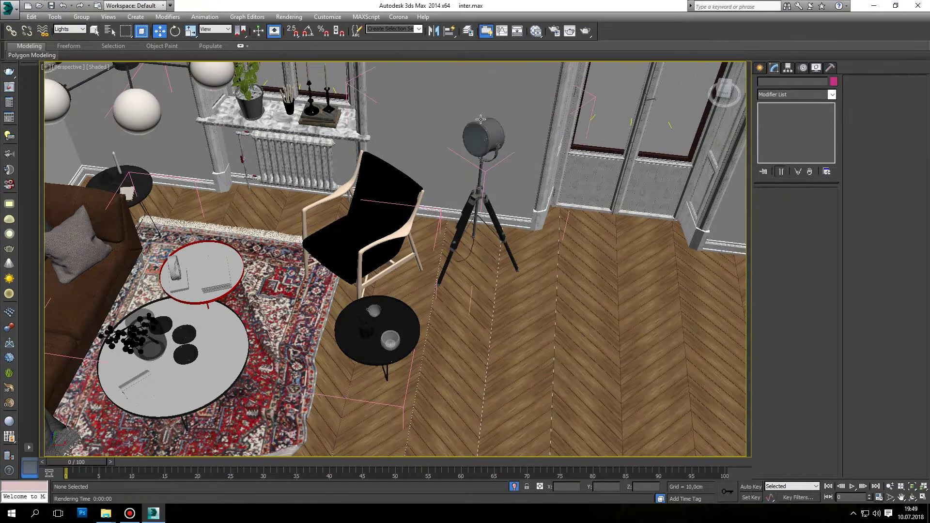
Reset the selection filter to allow all object types again.
scroll(499, 160, "down", 3)
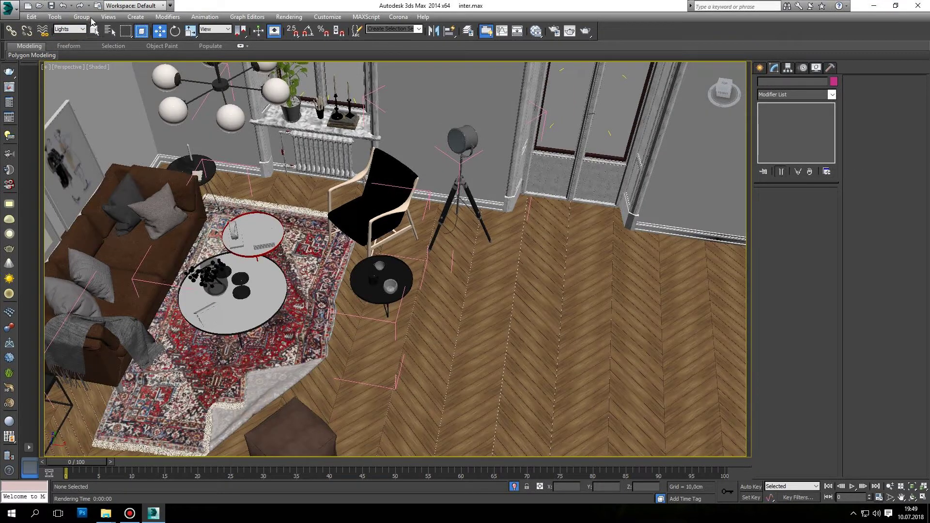
left_click(81, 16)
left_click(461, 137)
scroll(457, 91, "down", 10)
left_click(69, 29)
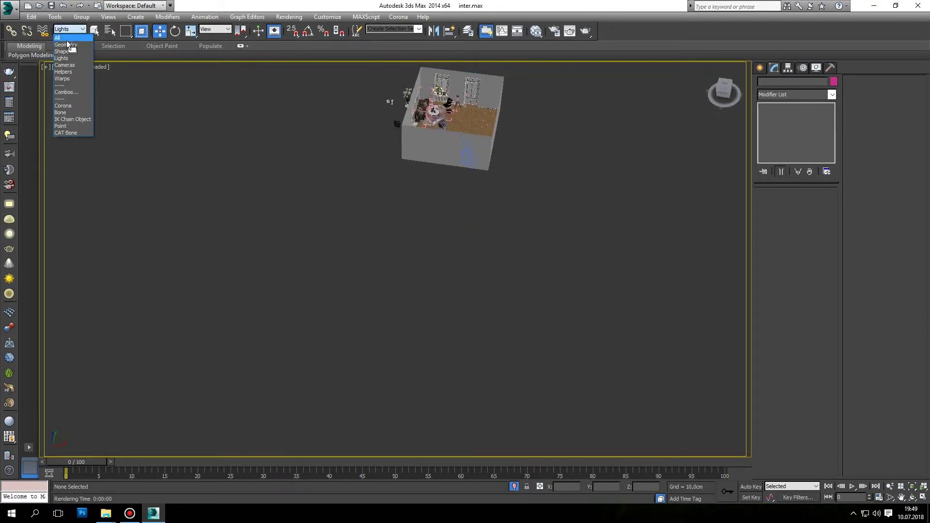
scroll(444, 99, "up", 10)
scroll(531, 101, "up", 3)
scroll(545, 83, "up", 2)
scroll(547, 121, "up", 2)
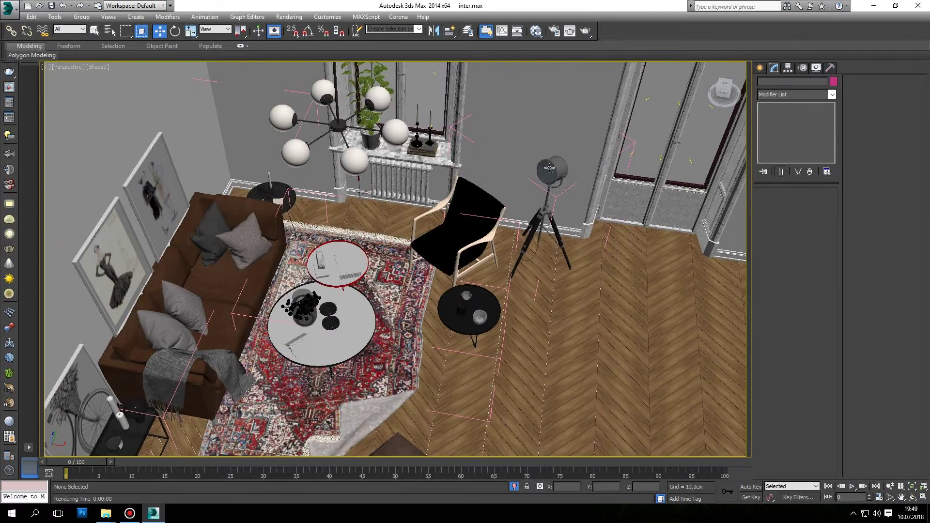
Close the floor lamp group again.
left_click(547, 168)
left_click(81, 17)
left_click(107, 62)
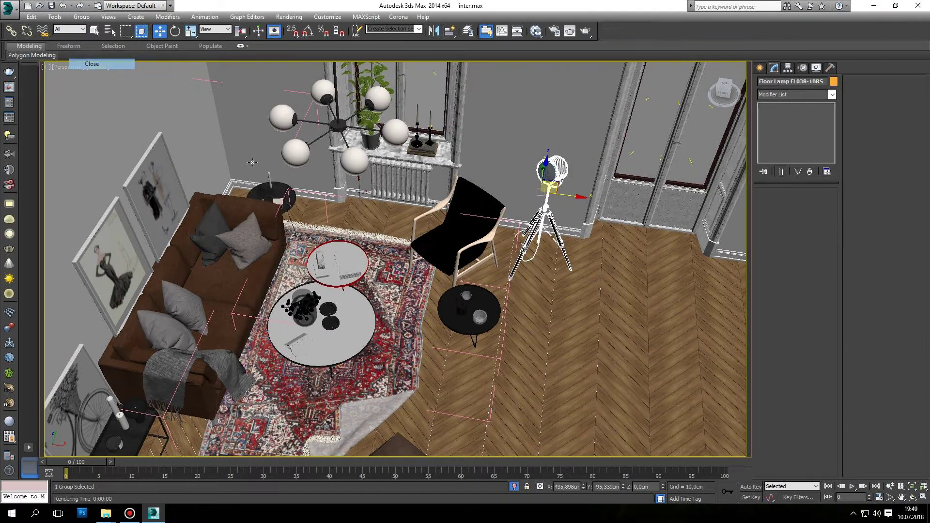
scroll(277, 154, "down", 5)
scroll(277, 154, "up", 2)
scroll(281, 150, "up", 2)
Isolate the SADINA CHANDELIER and ungroup it into its parts.
scroll(288, 146, "up", 1)
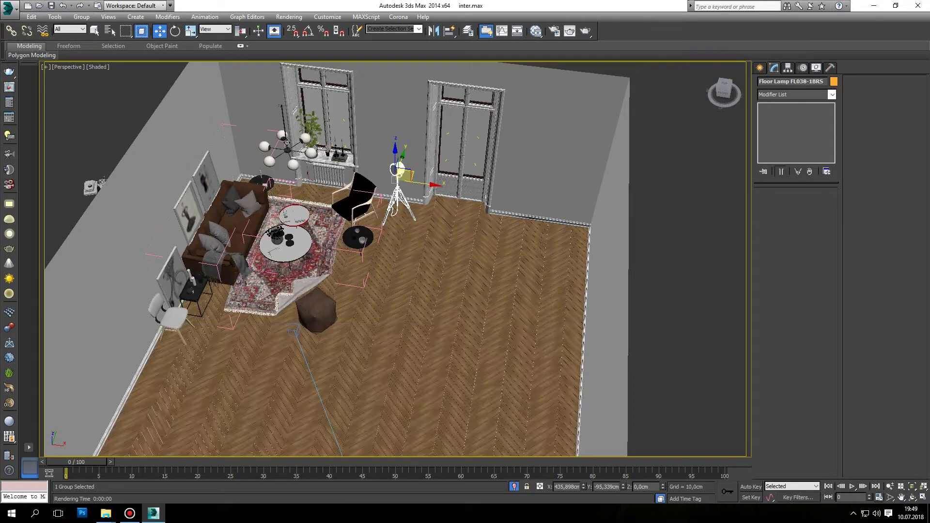
left_click(288, 152)
left_click(512, 486)
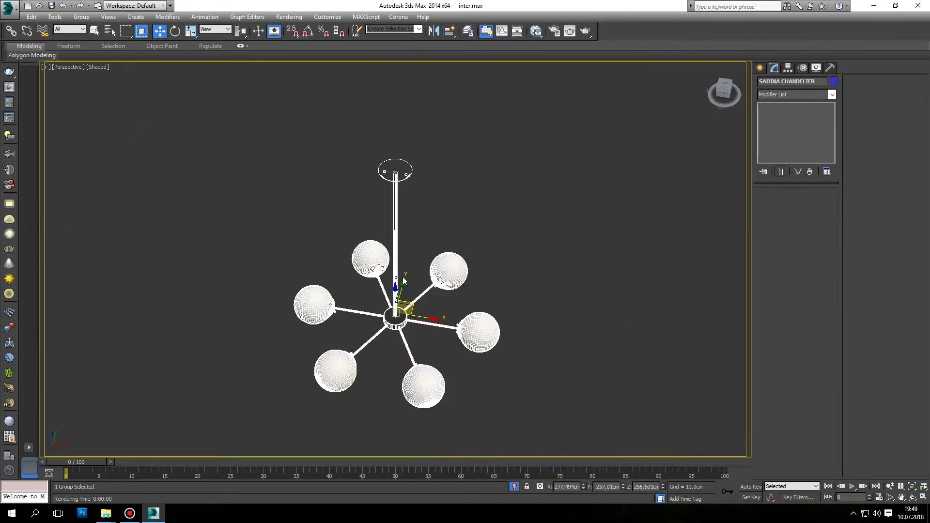
left_click(81, 16)
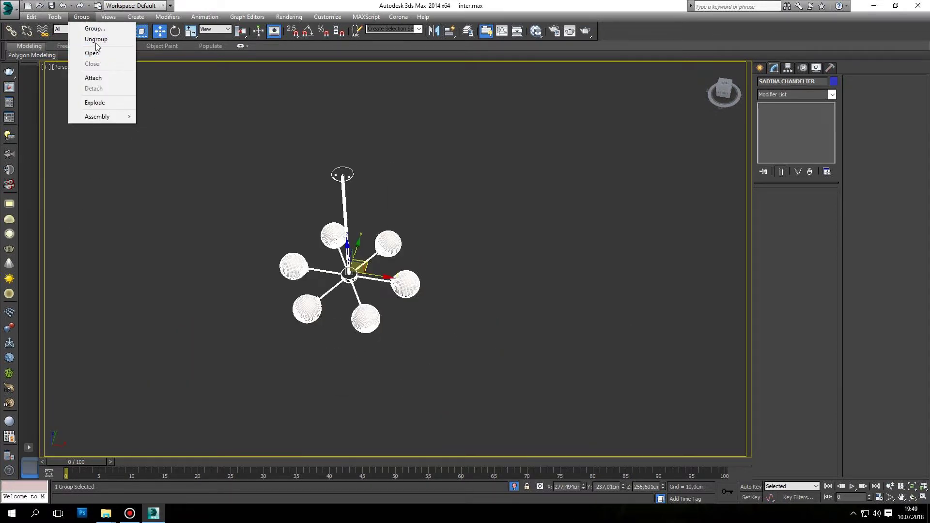
left_click(78, 52)
left_click(334, 234)
left_click_drag(353, 231, 322, 197)
key("ctrl+z")
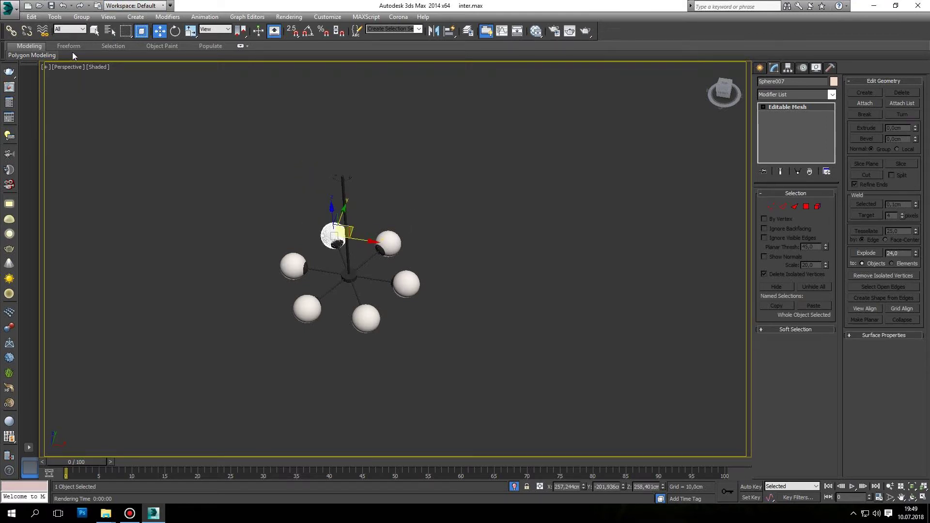
Check the chandelier's six bulb lights using the Lights selection filter.
left_click(71, 29)
left_click(63, 55)
scroll(328, 148, "down", 3)
key("ctrl+a")
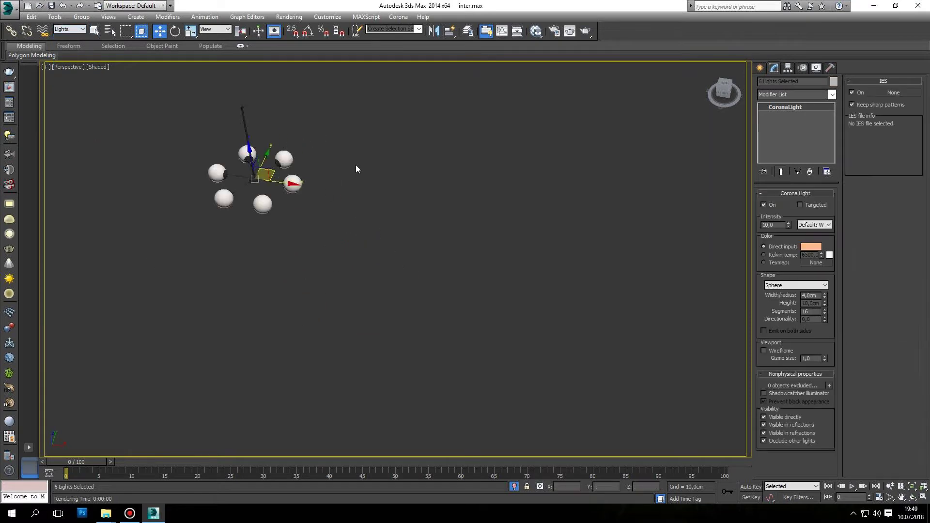
scroll(355, 169, "up", 3)
left_click(523, 237)
scroll(329, 169, "down", 3)
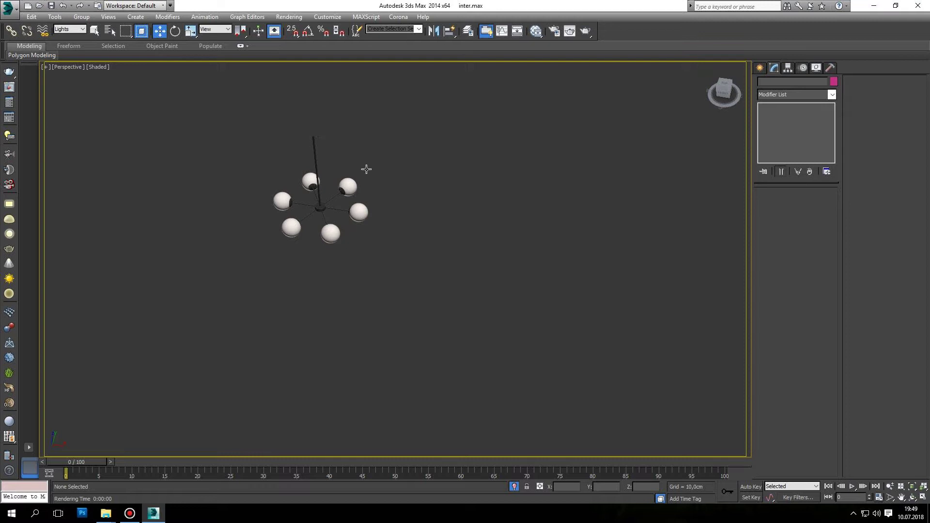
Restore the All filter and group every chandelier part into a new group.
left_click(70, 29)
left_click(70, 29)
key("ctrl+a")
left_click(81, 17)
left_click(475, 271)
End Isolate from the quad menu to show the whole scene again.
right_click(373, 286)
left_click(403, 247)
right_click(366, 249)
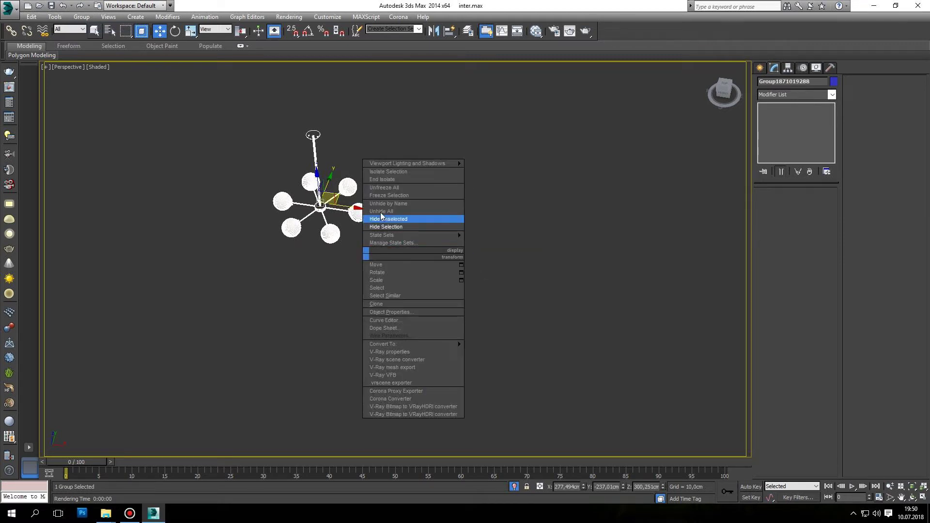
left_click(398, 214)
left_click(404, 245)
Hide the roof and lower the top vertices of Plinth 002's walls in Front view.
right_click(402, 242)
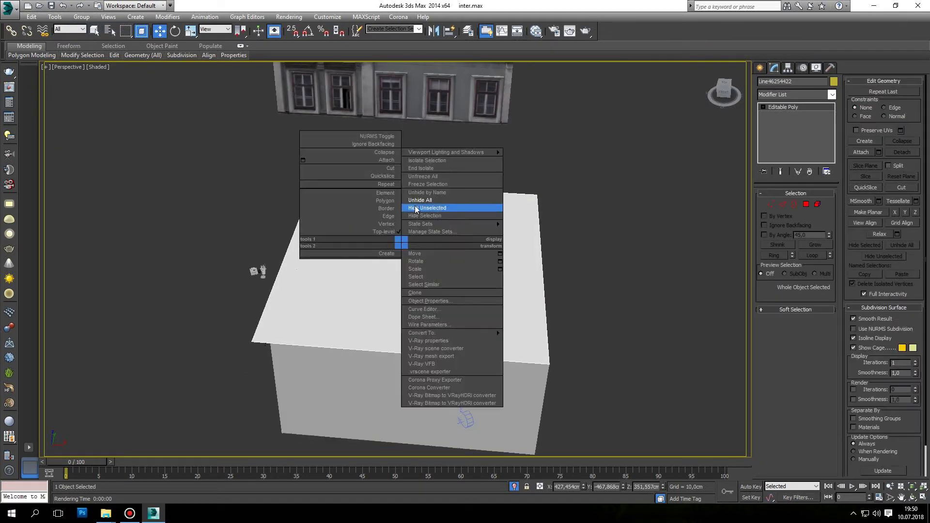
left_click(422, 216)
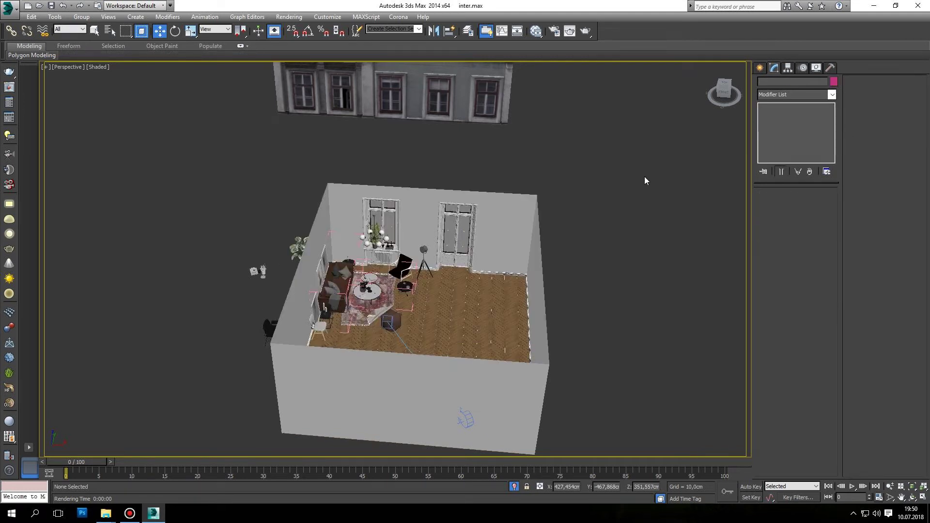
left_click(770, 203)
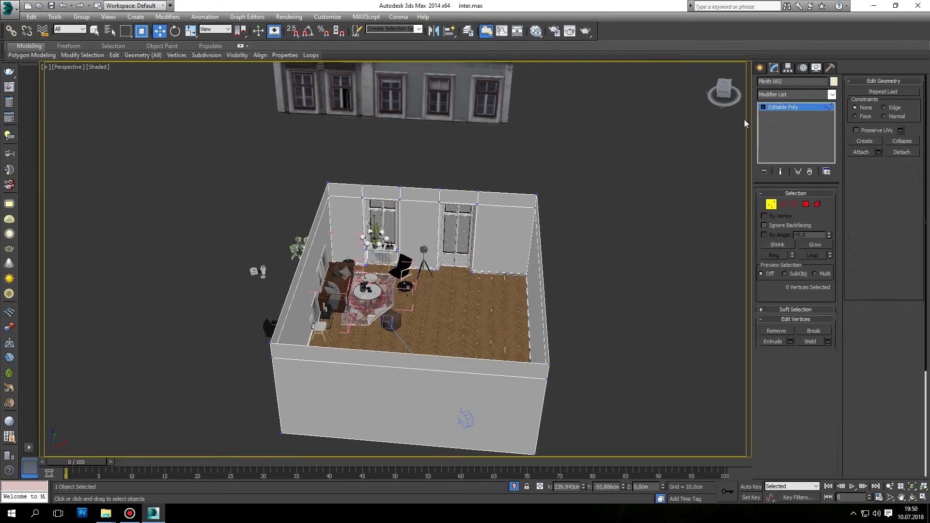
left_click(724, 91)
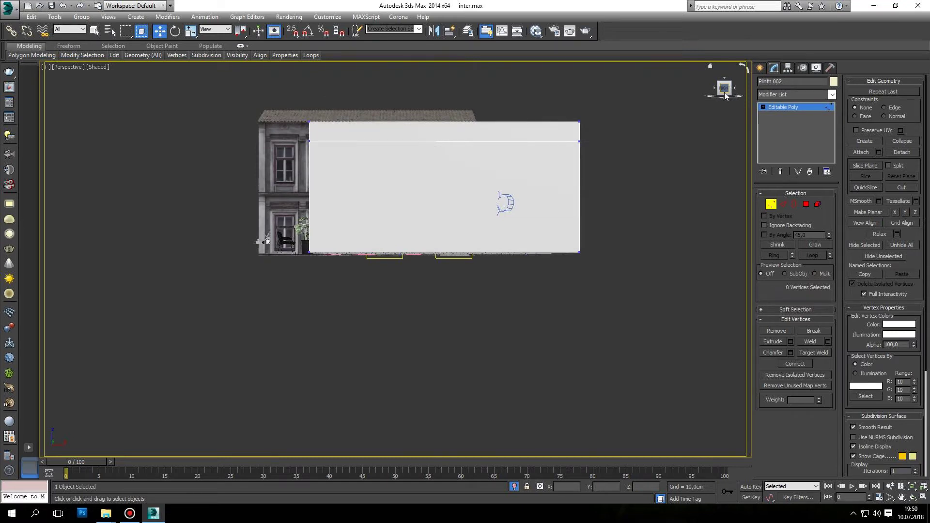
scroll(638, 169, "down", 3)
scroll(638, 170, "up", 4)
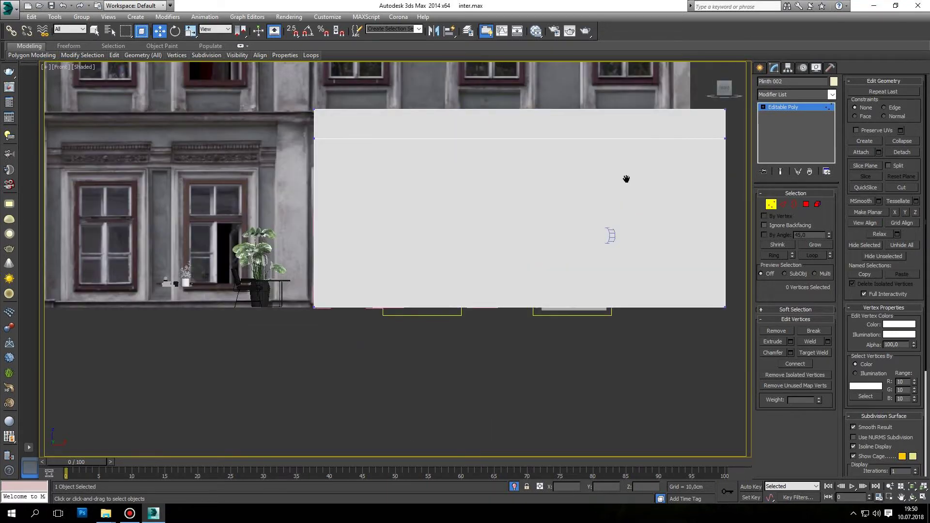
middle_click_drag(626, 178, 550, 212)
left_click_drag(186, 157, 187, 156)
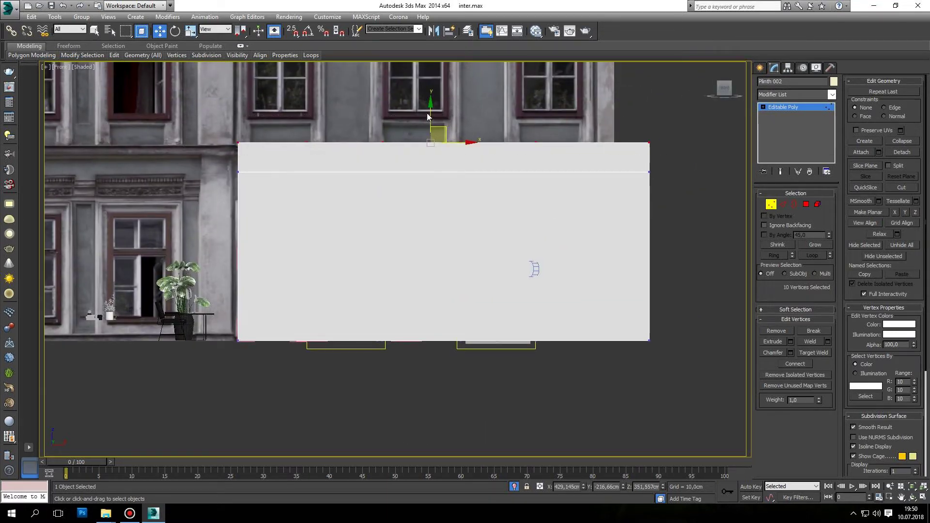
left_click_drag(427, 116, 426, 141)
Check the lowered walls in 3D, then clear the vertices and exit vertex editing.
middle_click_drag(425, 145, 400, 181, "alt")
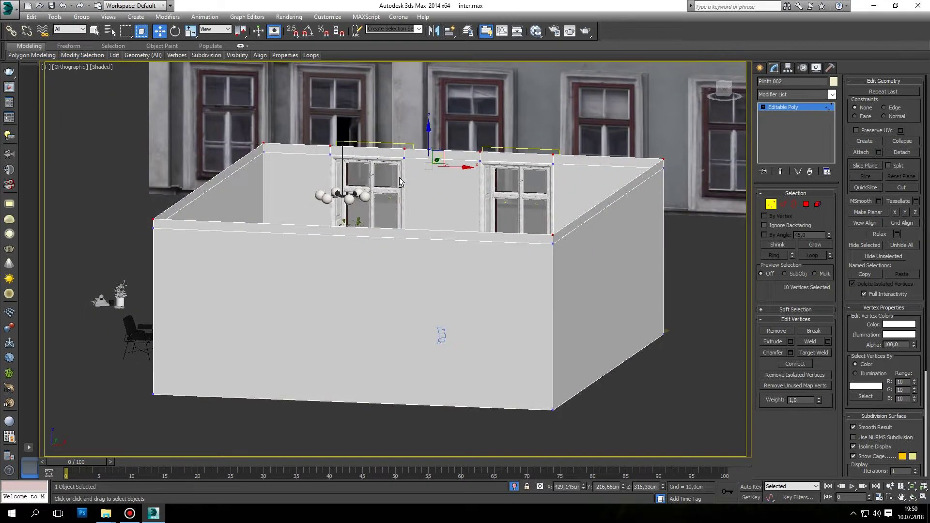
scroll(375, 174, "up", 4)
scroll(336, 220, "down", 3)
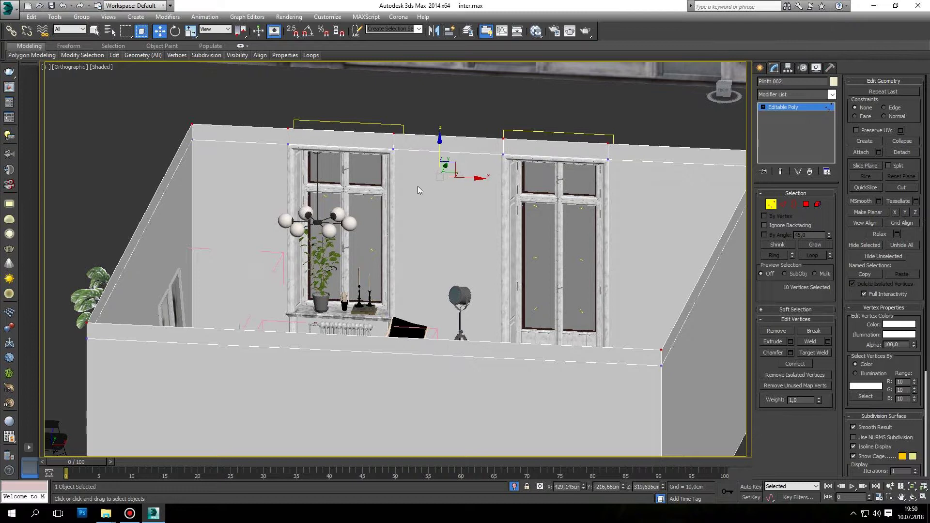
scroll(368, 184, "up", 3)
left_click(362, 246)
left_click(770, 204)
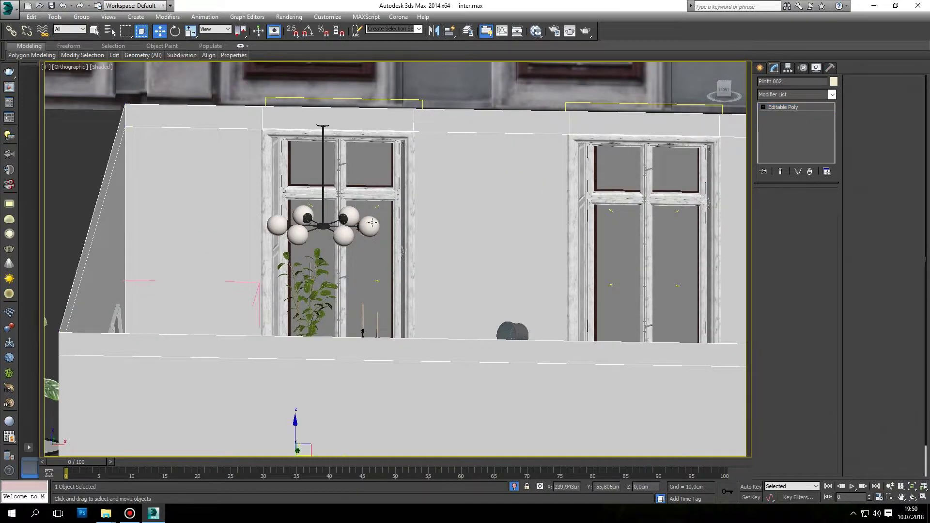
Move the chandelier group down beneath the ceiling and return to the camera view.
left_click(350, 233)
left_click(723, 89)
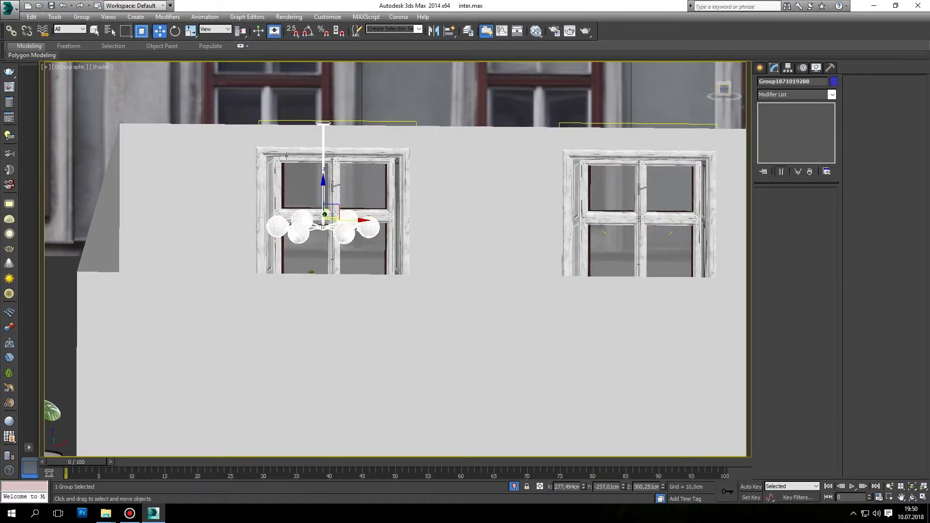
mouse_move(325, 185)
left_mouse_down()
mouse_move(322, 225)
mouse_move(322, 160)
mouse_move(339, 145)
mouse_move(340, 157)
left_mouse_up()
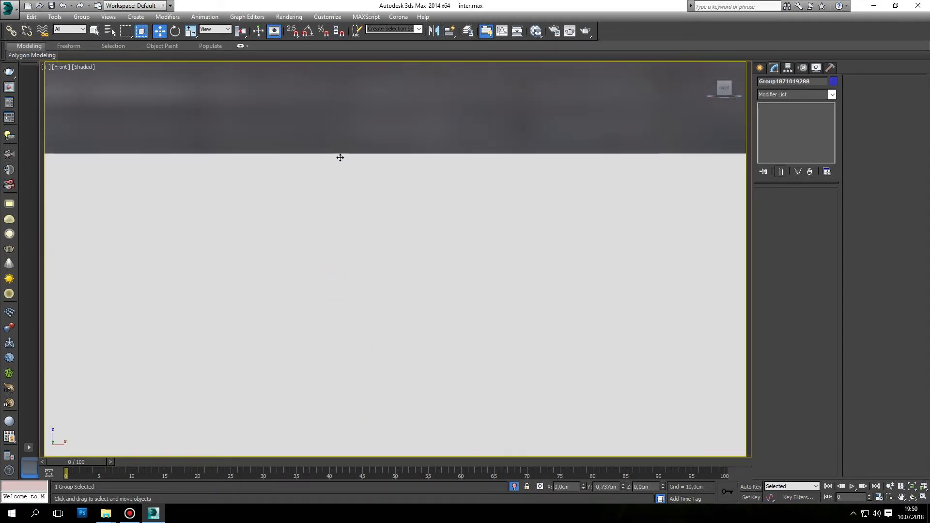
key("shift+z")
Review the room in perspective, set snapping to full 3D, and return to the camera view.
right_click(455, 98)
left_click(546, 74)
key("p")
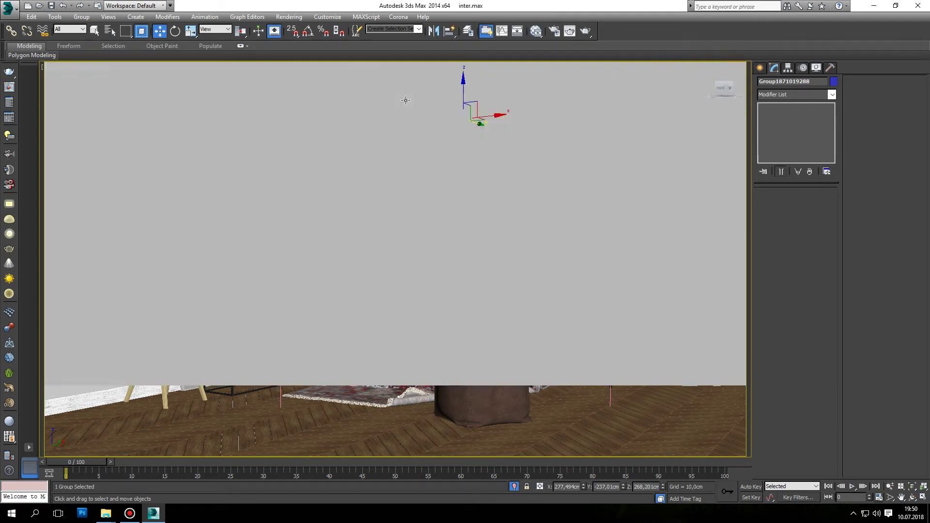
scroll(405, 100, "down", 10)
mouse_move(407, 99)
middle_mouse_down("alt")
mouse_move(455, 145)
mouse_move(405, 67)
middle_mouse_up("alt")
left_click(457, 148)
scroll(405, 67, "up", 5)
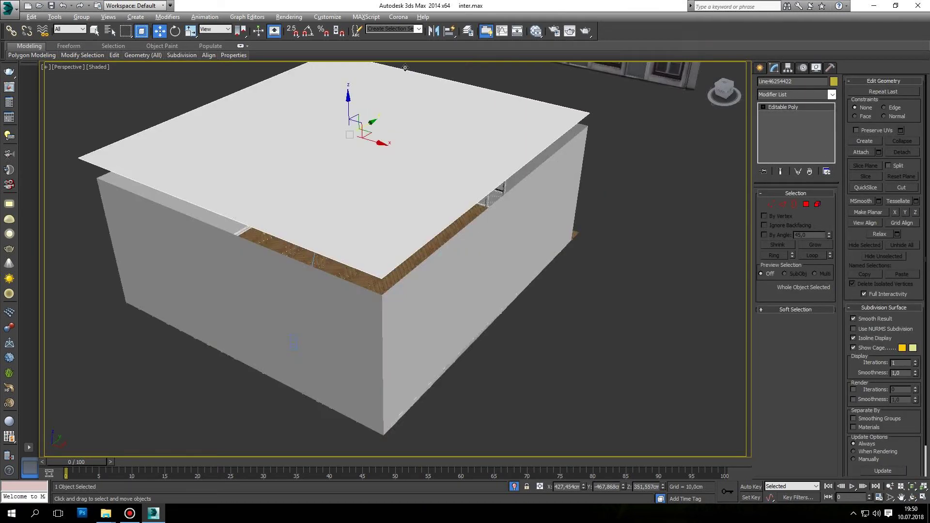
left_click_drag(294, 31, 294, 75)
scroll(587, 126, "up", 5)
scroll(587, 126, "down", 5)
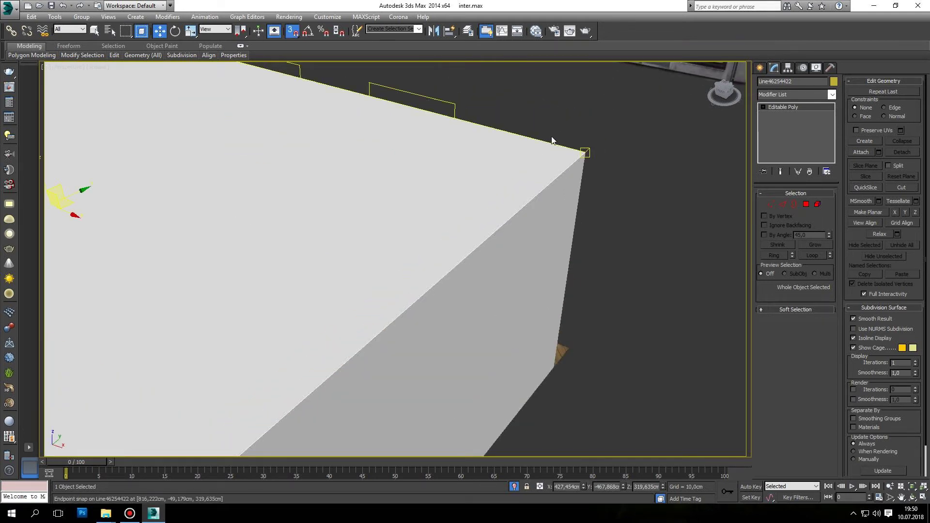
key("c")
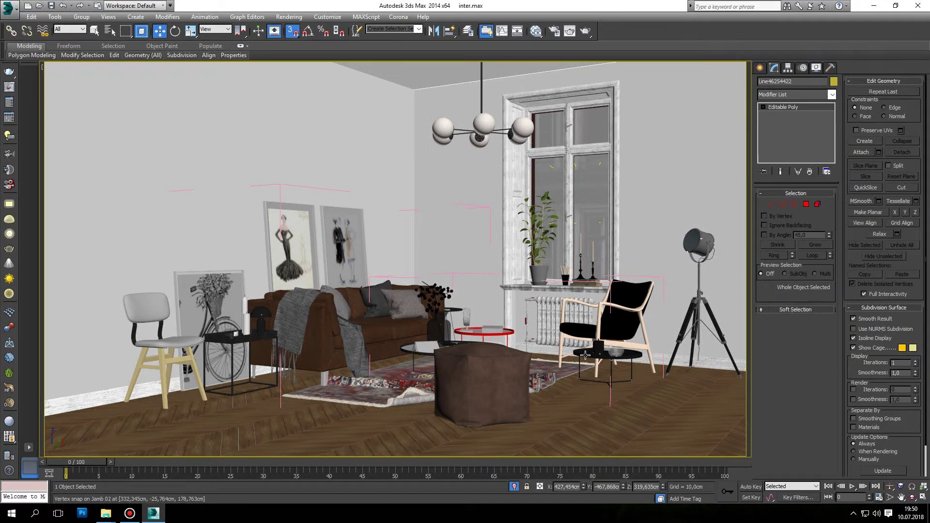
left_click(60, 137)
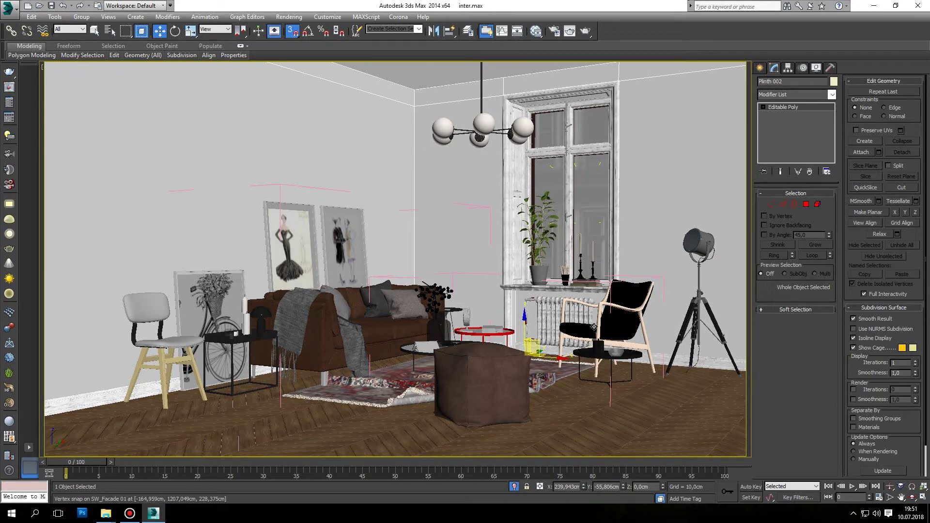
Merge the Slab Coffe table group from interior/408/Slab Coffe table/Slab Coffe table.max.
left_click(8, 7)
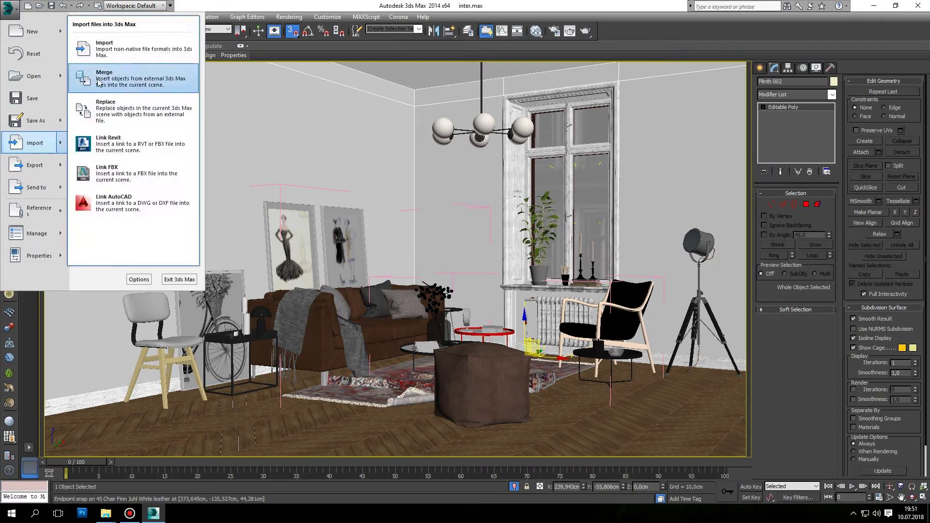
mouse_move(35, 142)
left_click(97, 78)
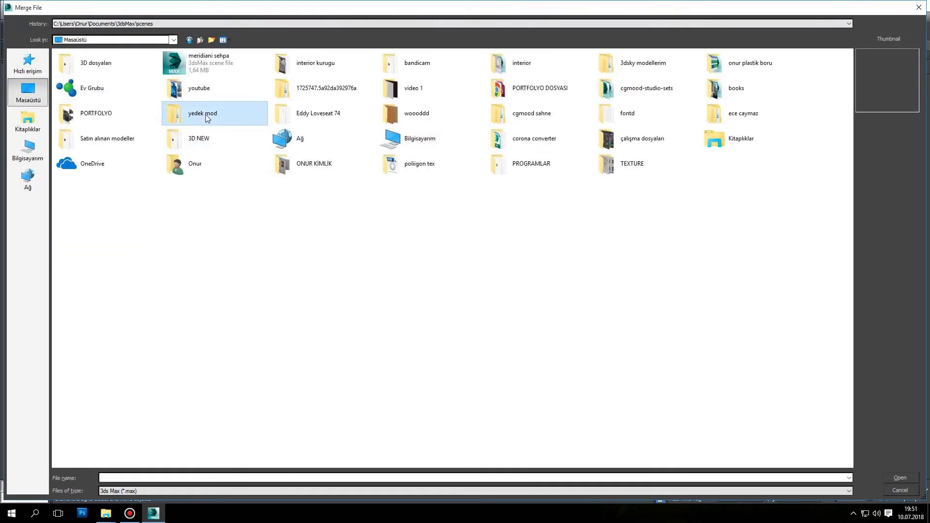
double_click(315, 60)
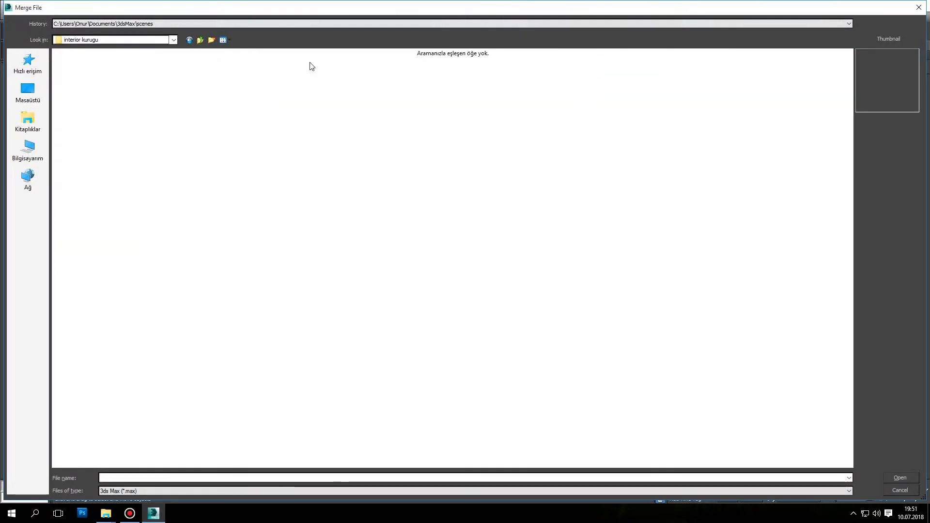
left_click(200, 40)
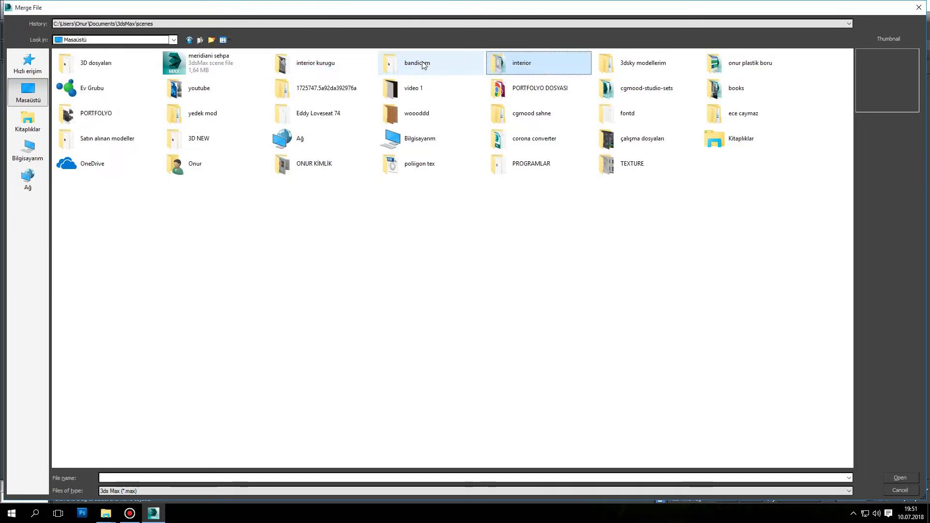
double_click(519, 64)
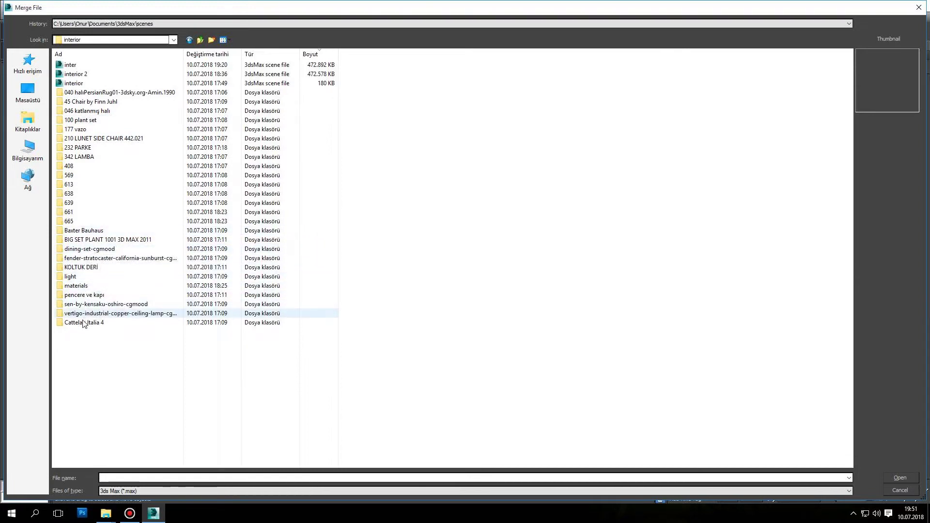
double_click(70, 167)
double_click(105, 64)
left_click(107, 74)
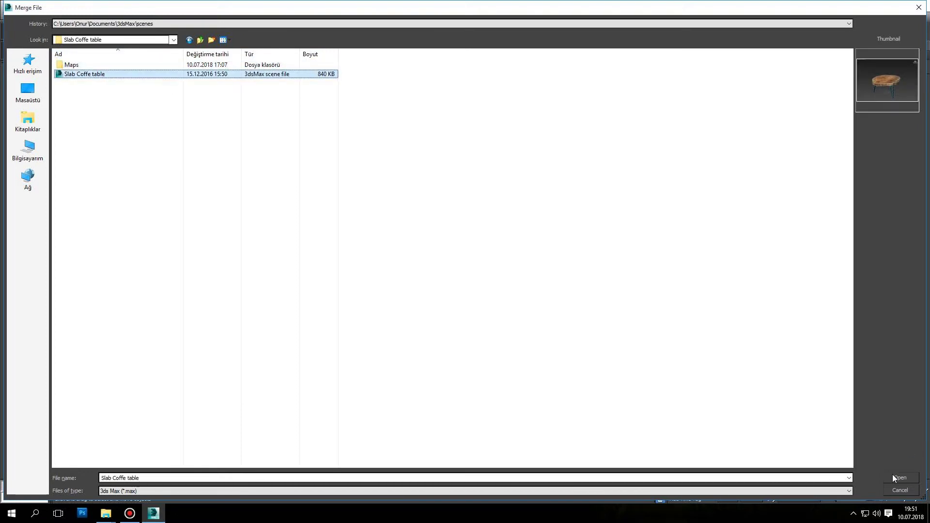
left_click(900, 477)
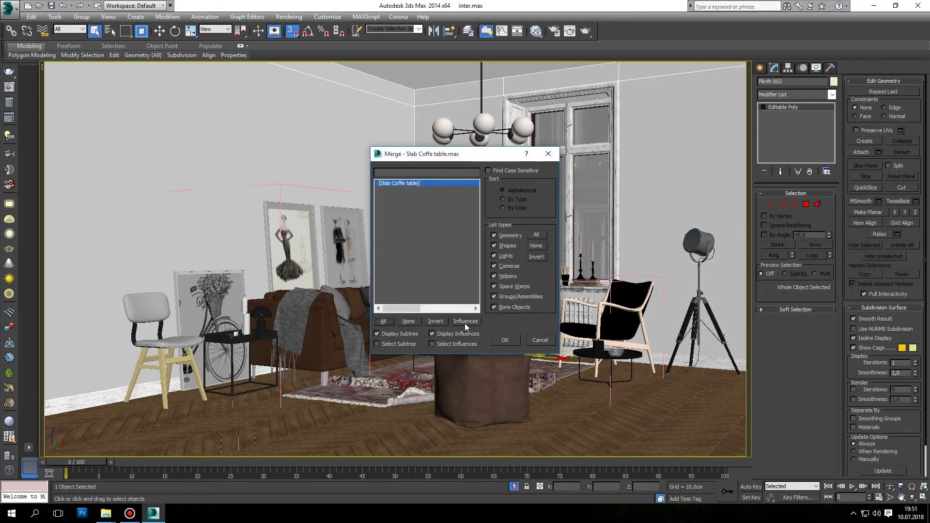
left_click(512, 341)
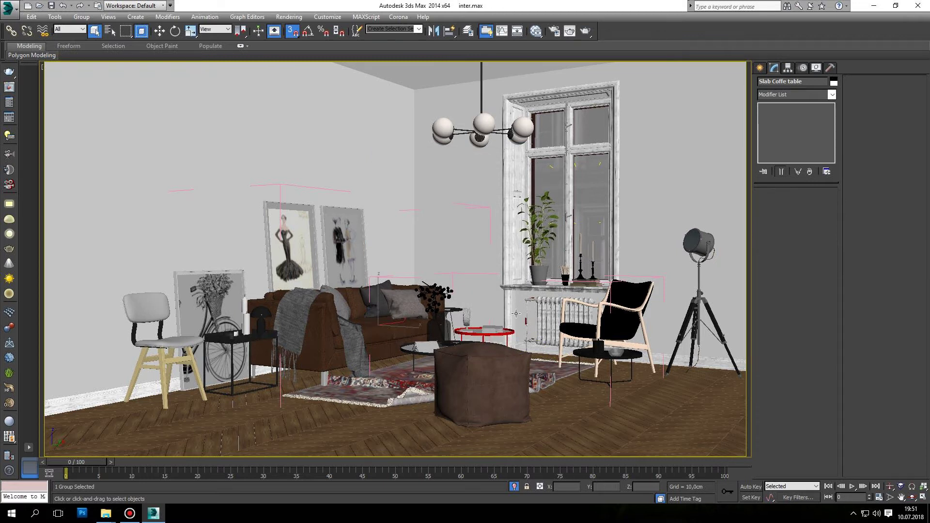
Hide the object covering the floor and move the slab coffee table into the room.
key("t")
key("z")
scroll(514, 336, "down", 5)
left_click(514, 336)
right_click(515, 336)
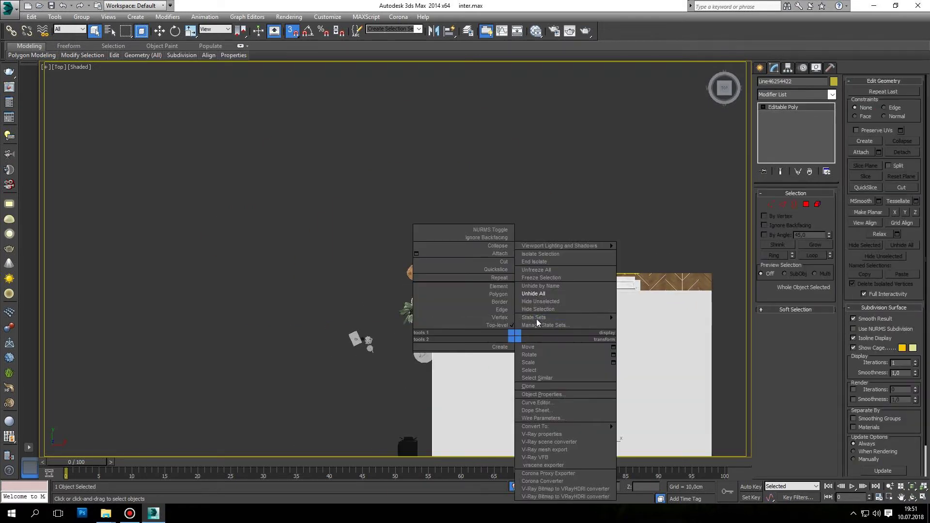
left_click(537, 309)
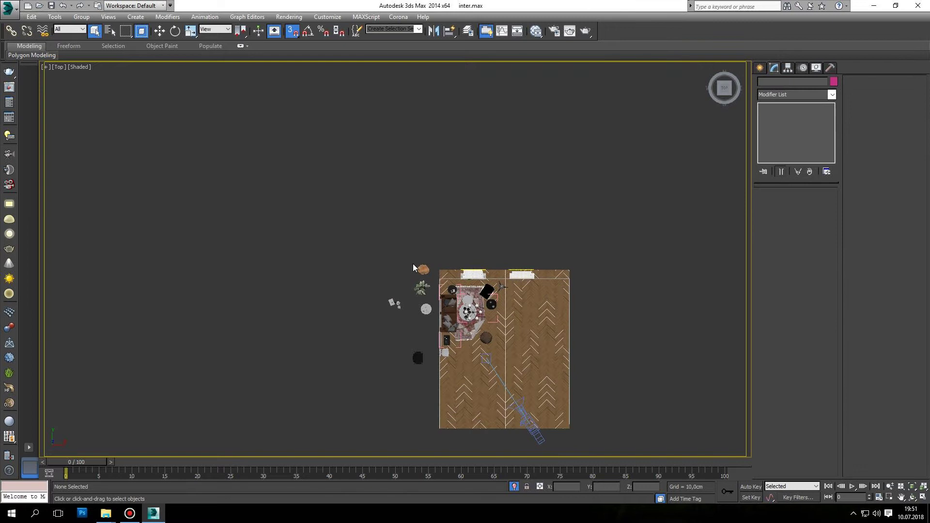
left_click(423, 268)
key("w")
left_click_drag(440, 257, 511, 296)
left_click(295, 32)
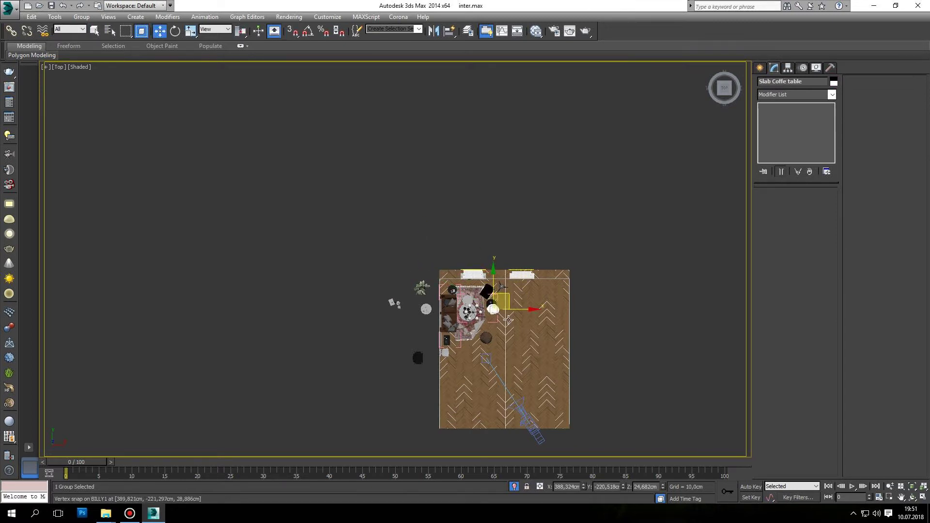
Isolate the black round table with the slab coffee table, then ungroup the black table.
scroll(507, 320, "up", 5)
scroll(503, 321, "up", 8)
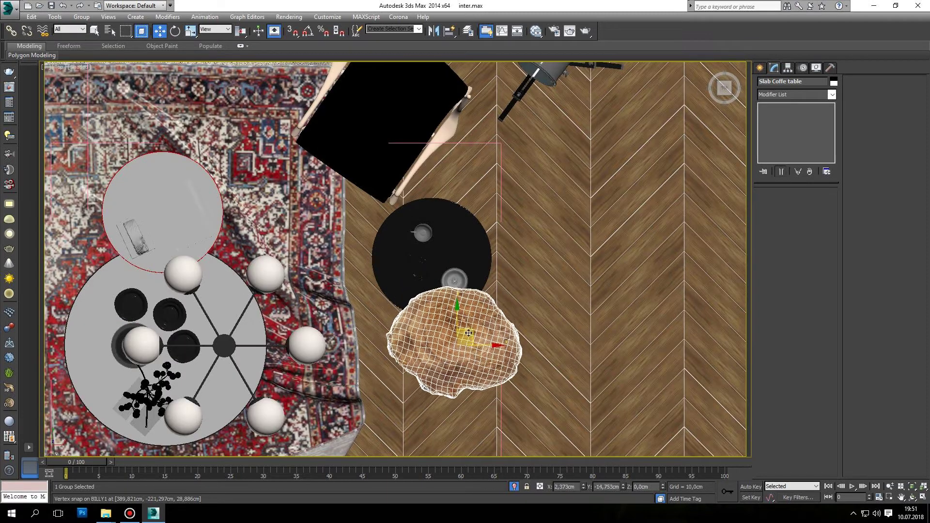
left_click(426, 232)
middle_click_drag(426, 233, 397, 304, "alt")
left_click(400, 299, "ctrl")
left_click(515, 487)
left_click(507, 341)
left_click(82, 16)
left_click(92, 37)
Delete the black round table and raise its jar, bowl, cup and saucer to tabletop height.
left_click(505, 245)
key("Delete")
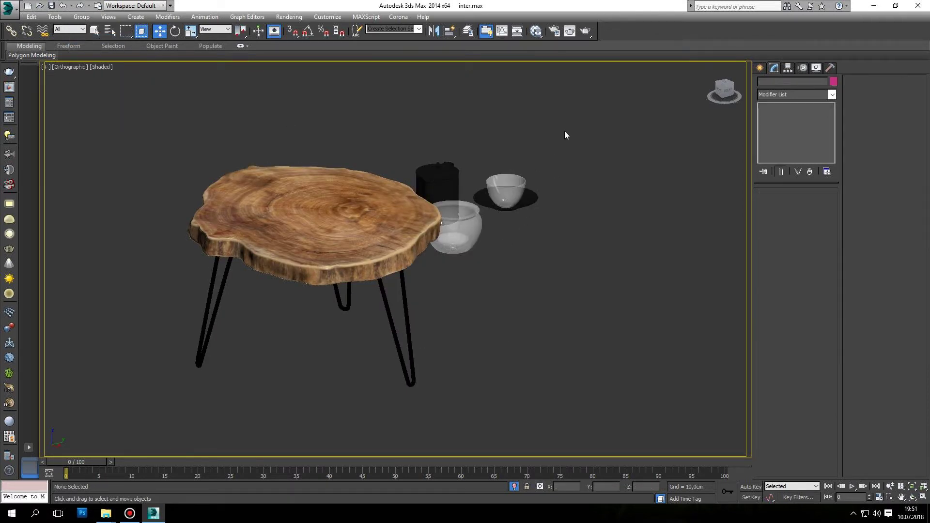
left_click_drag(563, 105, 368, 321)
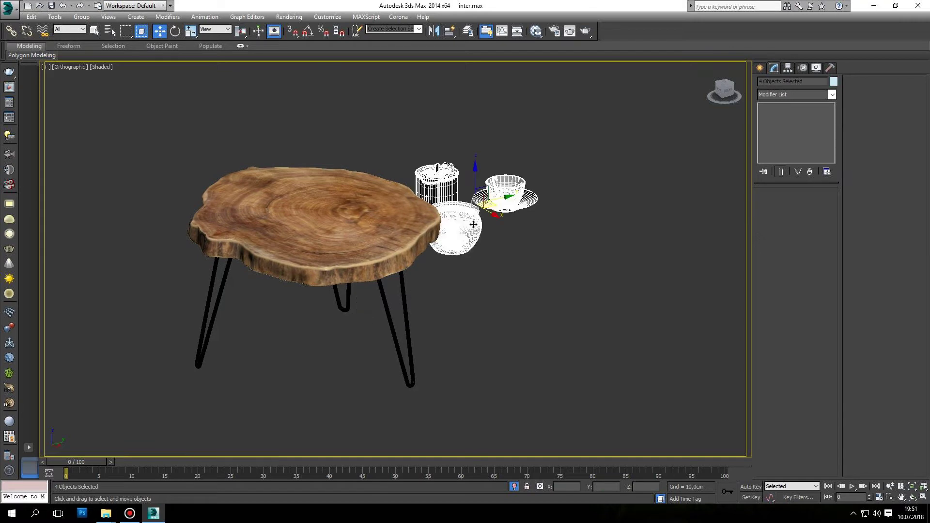
left_click(719, 95)
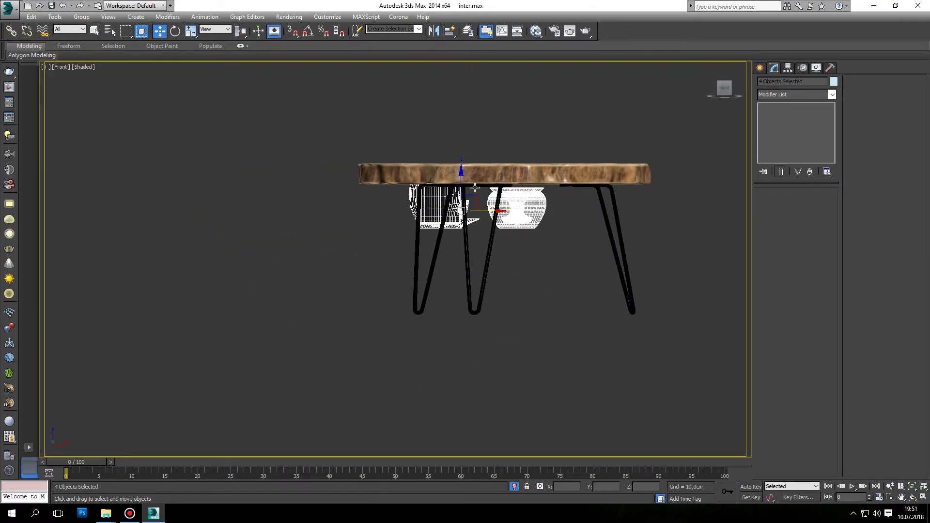
left_click_drag(460, 184, 460, 125)
scroll(460, 125, "up", 4)
scroll(436, 160, "up", 1)
scroll(434, 163, "up", 1)
left_click_drag(433, 162, 435, 141)
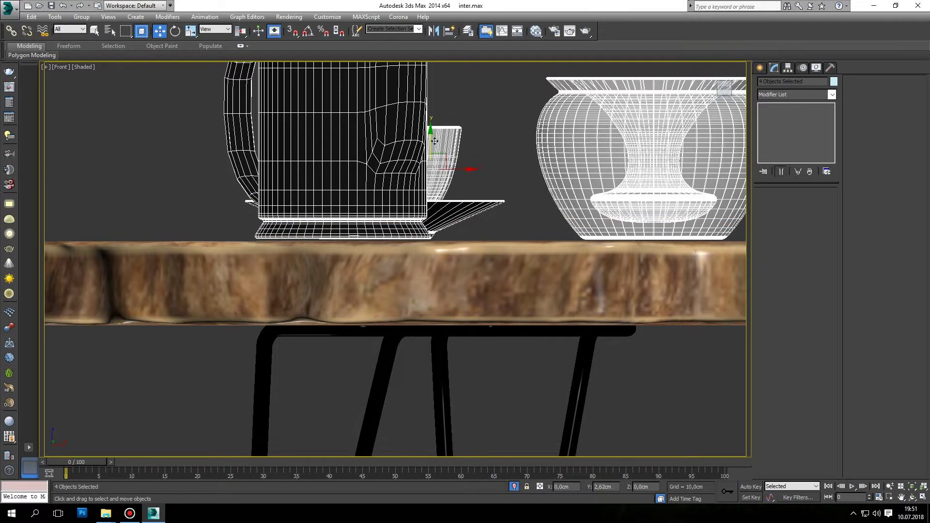
Position the decor over the slab tabletop in Top view.
key("shift+z")
key("t")
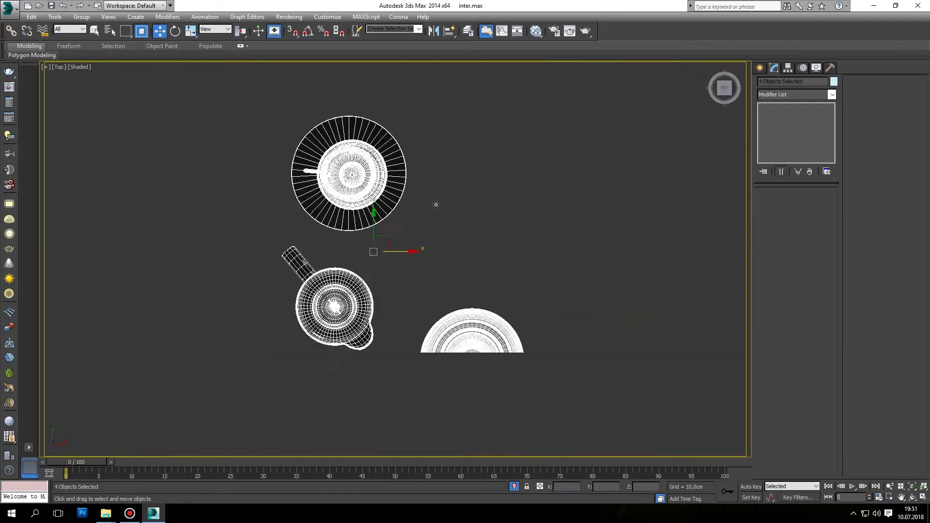
scroll(443, 201, "down", 3)
left_click_drag(439, 200, 452, 258)
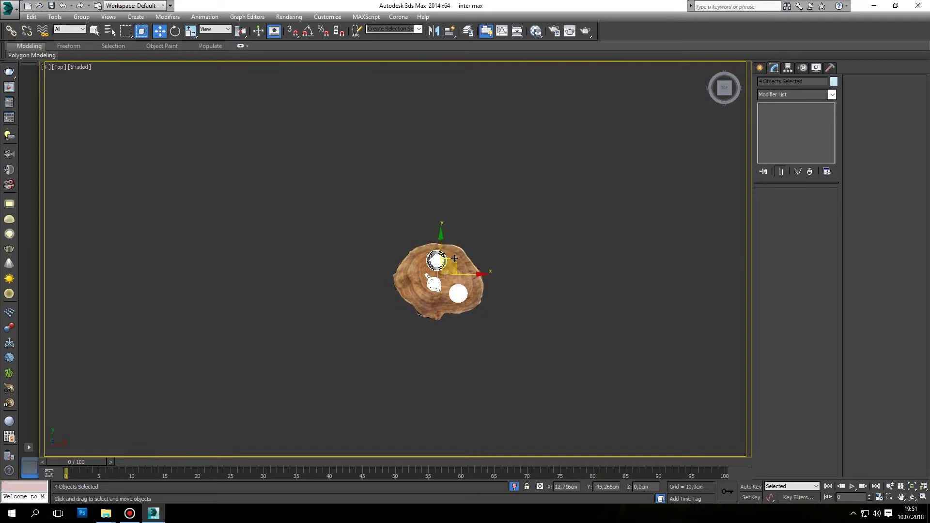
right_click(474, 223)
left_click(477, 179)
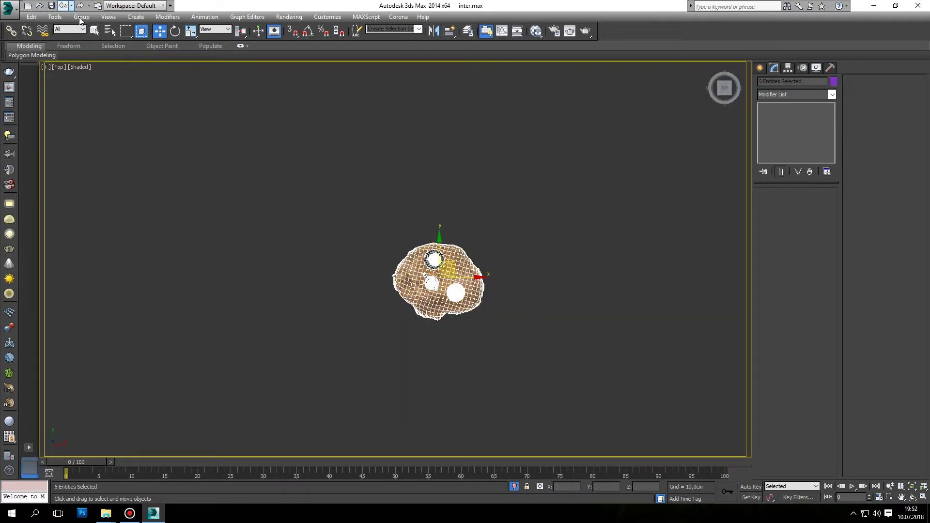
Ungroup the slab coffee table group.
left_click(80, 20)
left_click(378, 358)
key("ctrl+z")
left_click(80, 16)
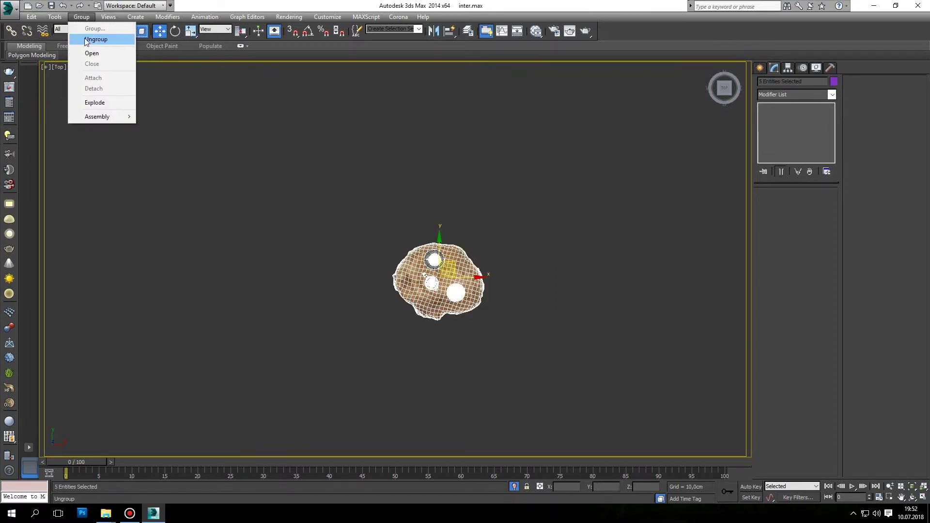
left_click(92, 39)
left_click(82, 17)
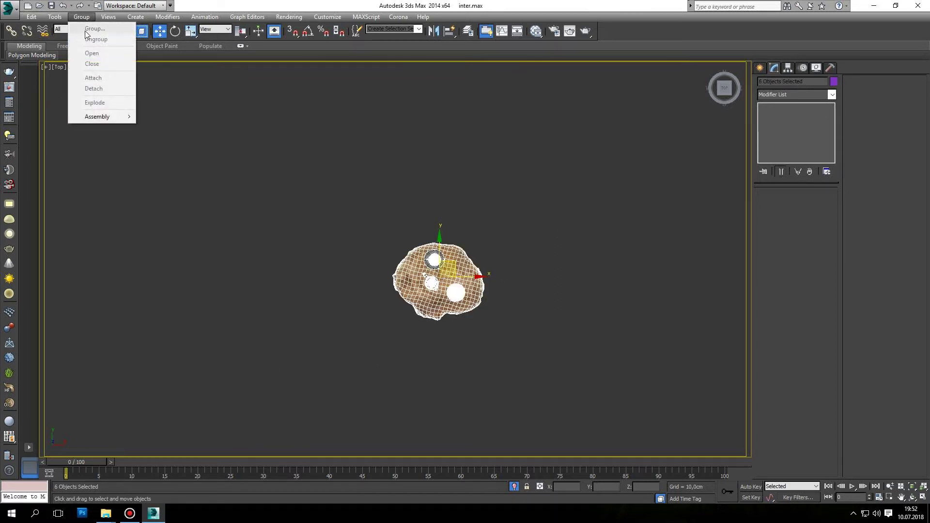
left_click(258, 136)
Select the slab tabletop, legs and all six table objects, closing the Group menu without grouping.
left_click(463, 319)
middle_click_drag(463, 320, 449, 312, "alt")
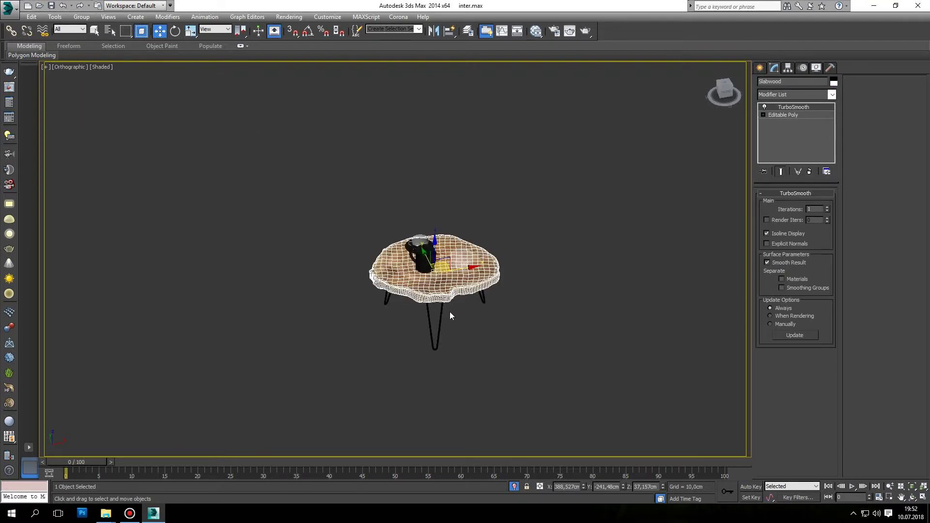
left_click(439, 309)
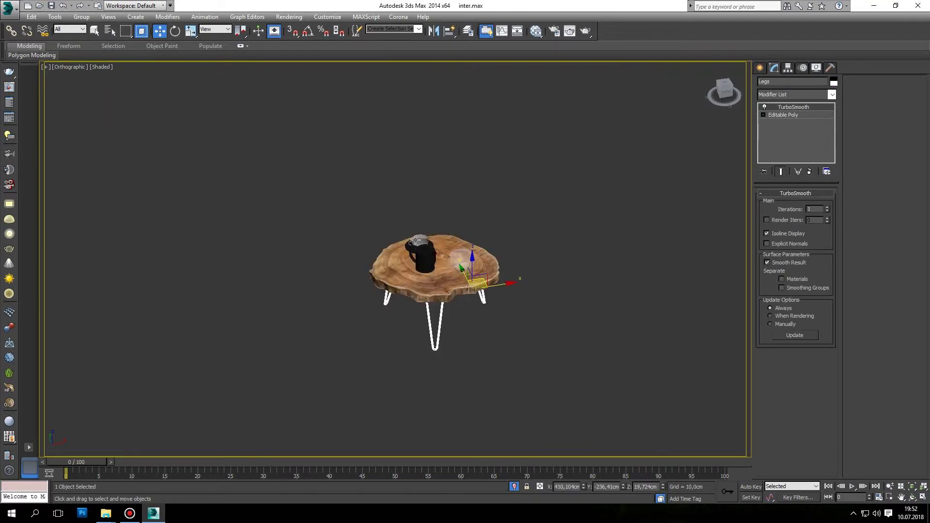
left_click(81, 17)
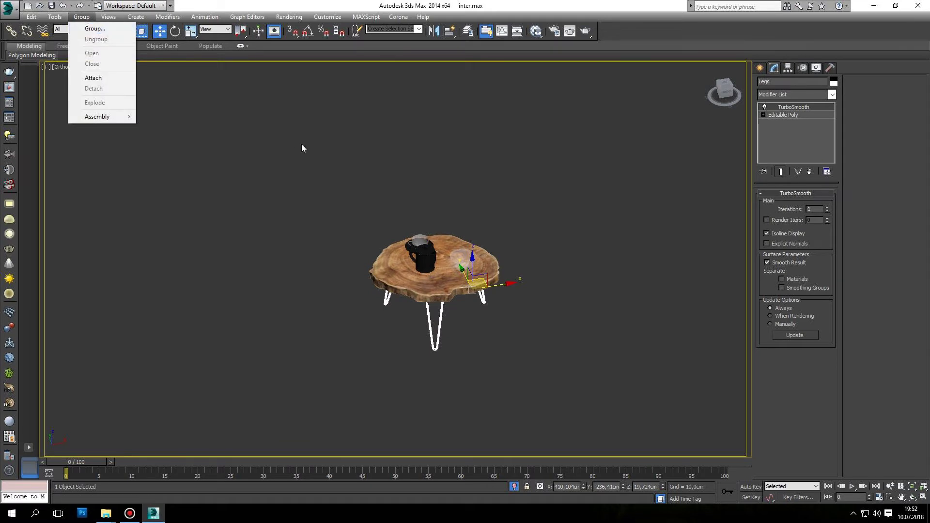
left_click_drag(604, 204, 214, 384)
left_click(81, 17)
left_click(268, 142)
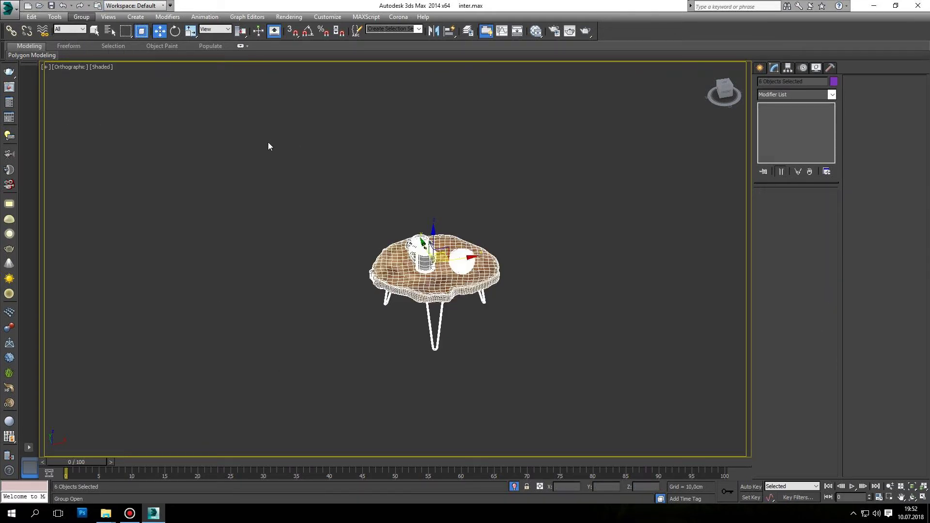
left_click(444, 314)
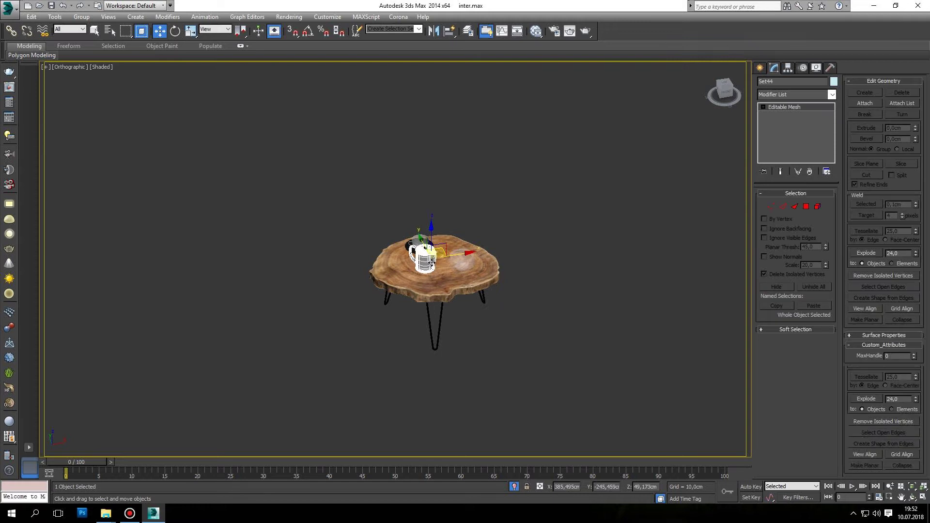
left_click(81, 17)
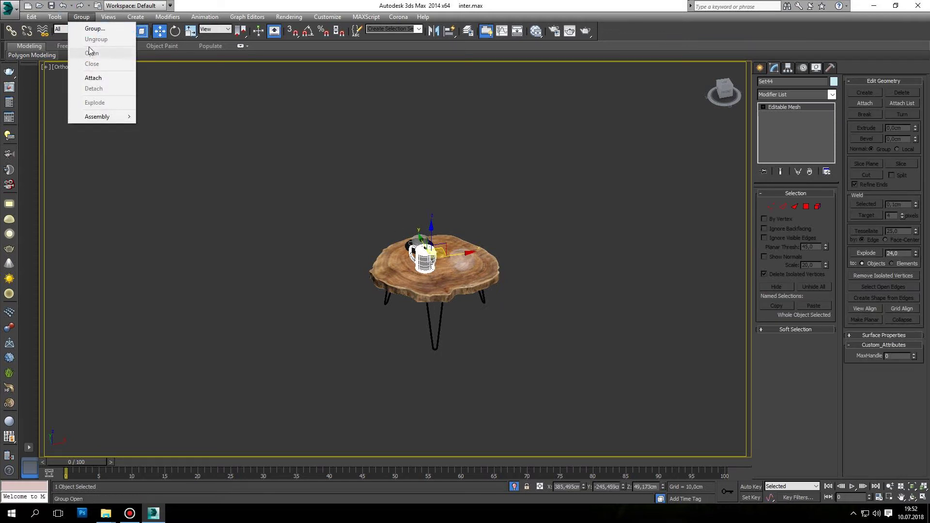
left_click(543, 210)
left_click_drag(544, 210, 351, 323)
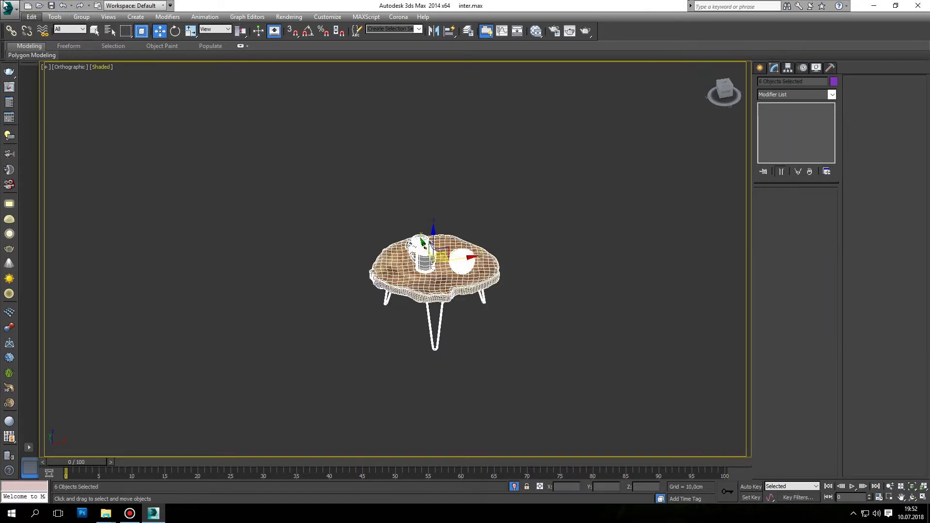
left_click(82, 17)
left_click(92, 37)
Select the slab tabletop, legs and glass bowl in turn while checking the Group menu.
scroll(435, 275, "up", 3)
left_click(435, 275)
left_click(417, 335)
left_click(81, 17)
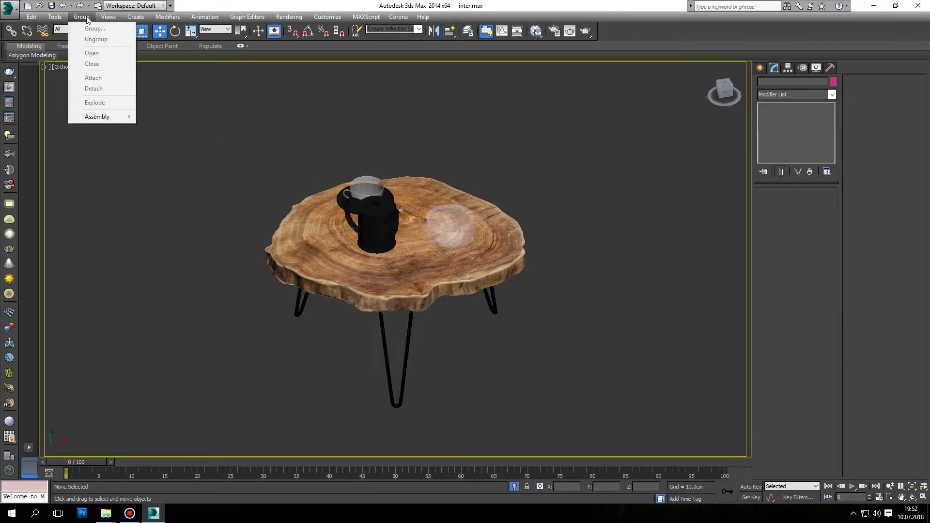
left_click(388, 301)
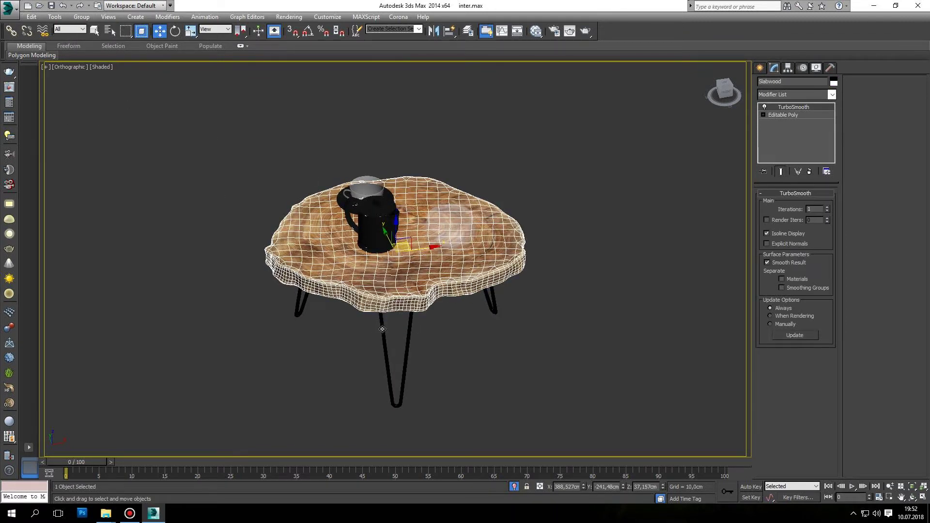
left_click(382, 329)
left_click(77, 19)
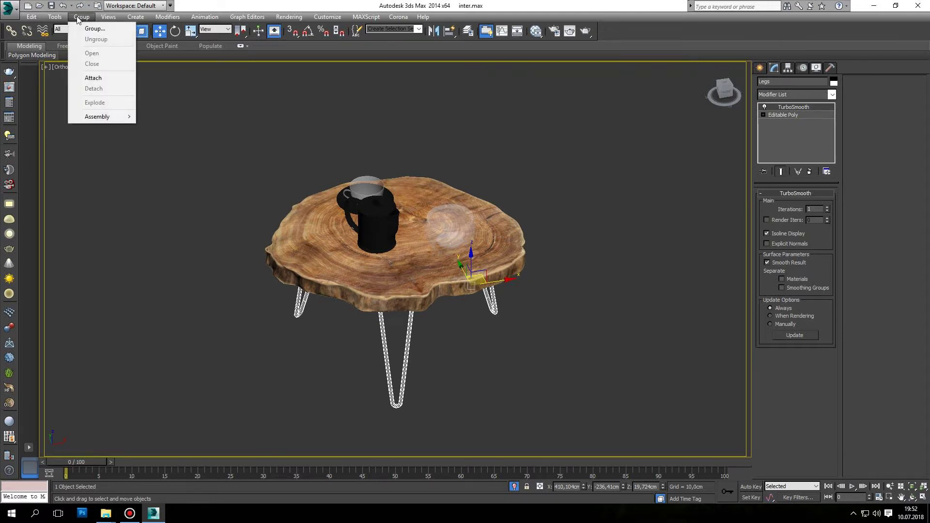
left_click(353, 269)
left_click(83, 14)
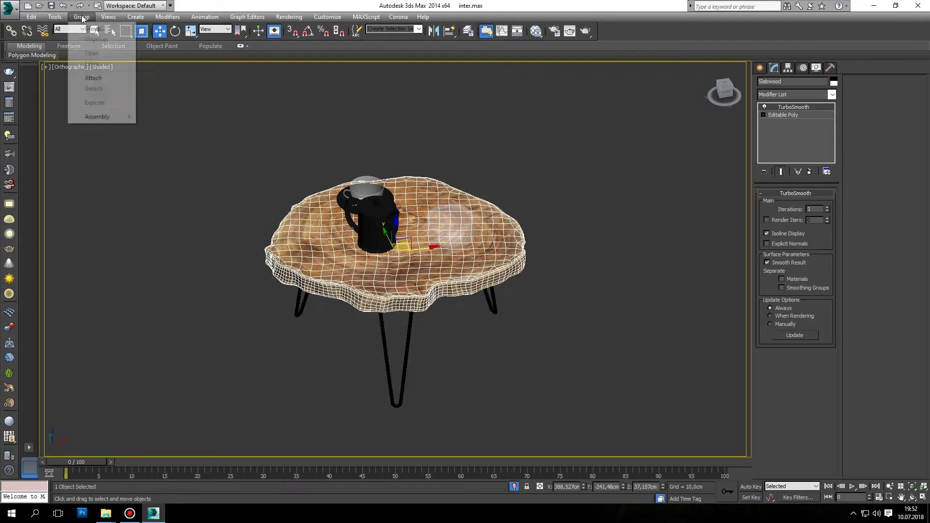
left_click(530, 122)
left_click(399, 213)
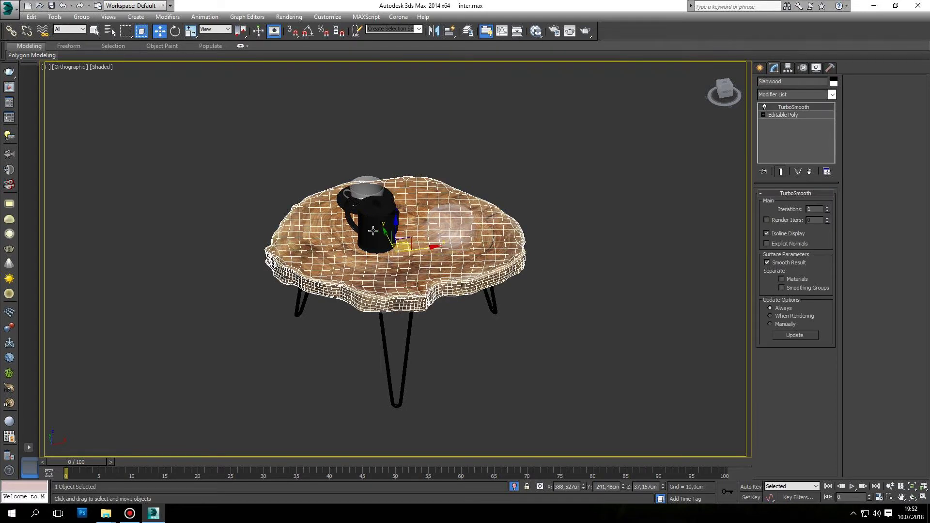
left_click(467, 229)
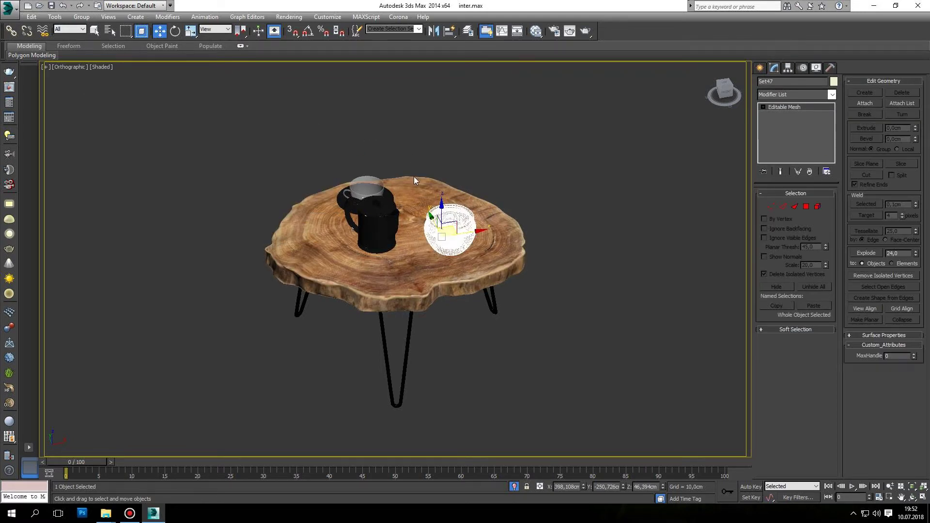
End isolation to show the whole scene and hide the grey wall blocking the view.
right_click(414, 176)
left_click(435, 134)
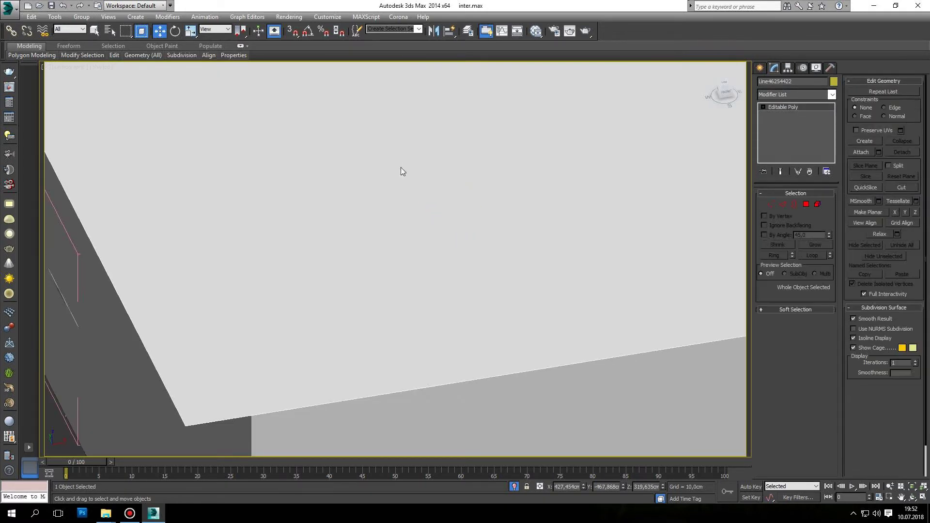
right_click(401, 170)
left_click(409, 127)
mouse_move(409, 127)
middle_mouse_down("alt")
mouse_move(351, 214)
mouse_move(369, 211)
middle_mouse_up("alt")
Close the round table's open group and reselect the white jar on the table.
scroll(370, 213, "up", 4)
left_click(372, 219)
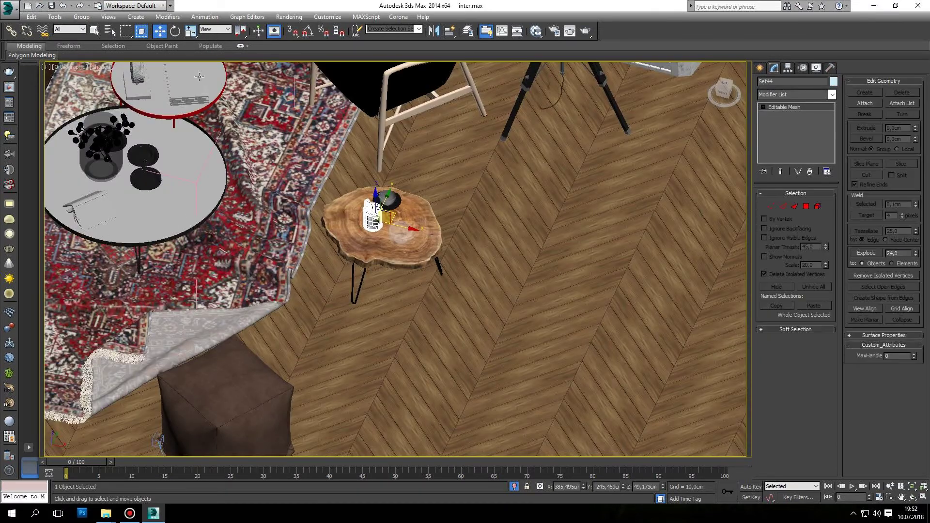
left_click(150, 148)
left_click(73, 19)
left_click(92, 63)
left_click(386, 218)
left_click(376, 216)
left_click(383, 235)
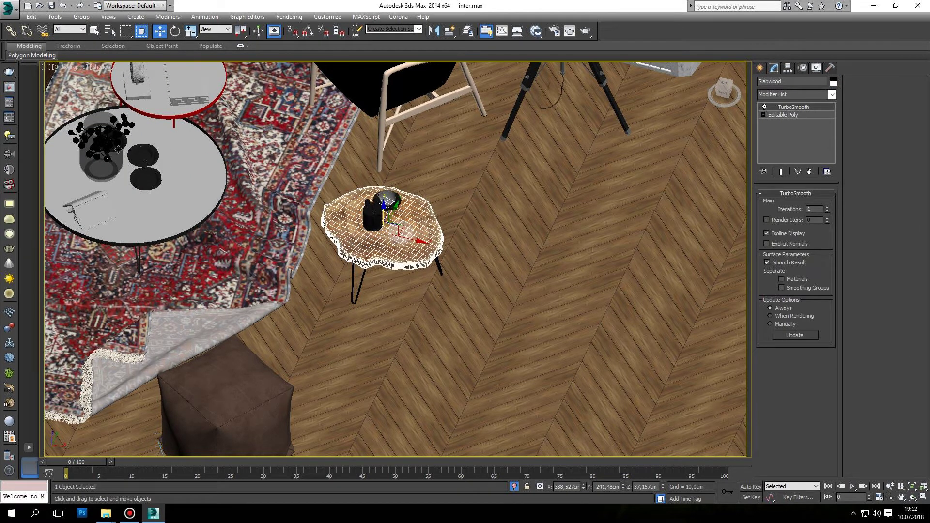
left_click(118, 149)
left_click(371, 213)
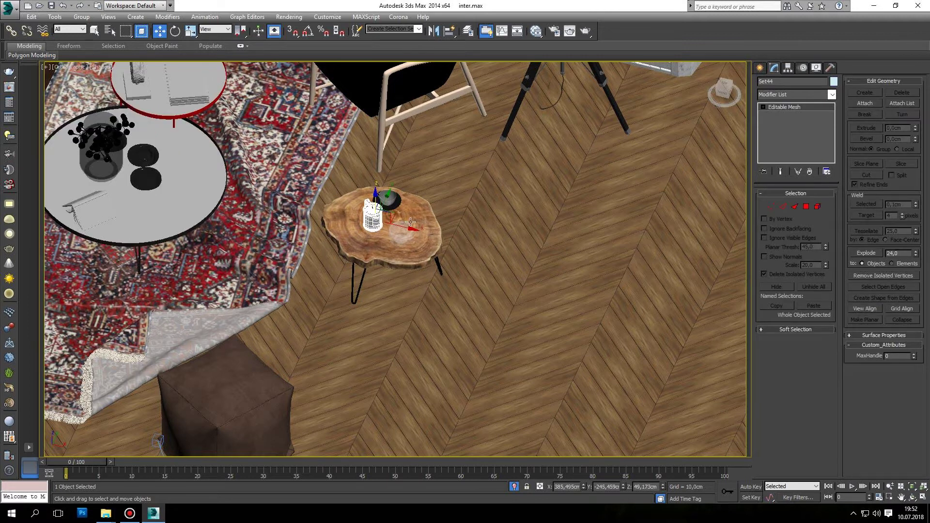
Zoom to the jar in Top view and select the whole side table.
key("t")
key("z")
scroll(396, 210, "down", 3)
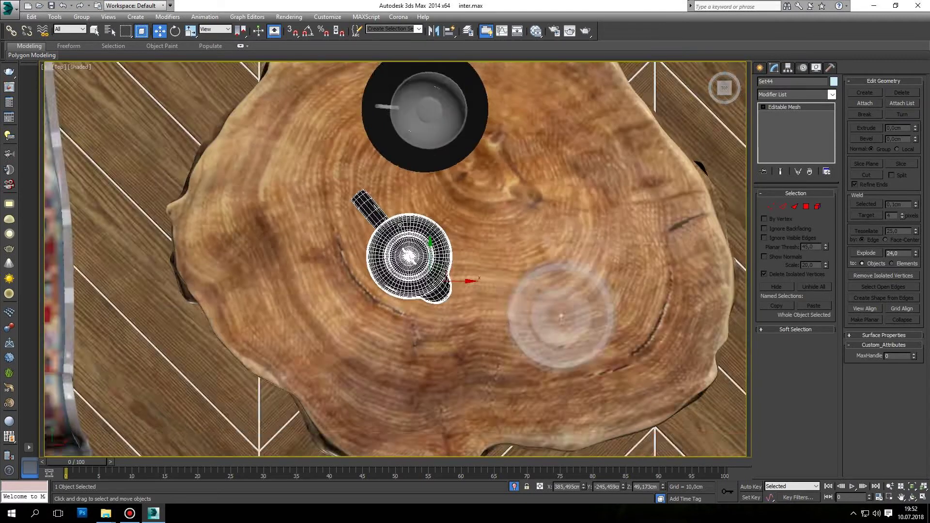
scroll(396, 210, "down", 3)
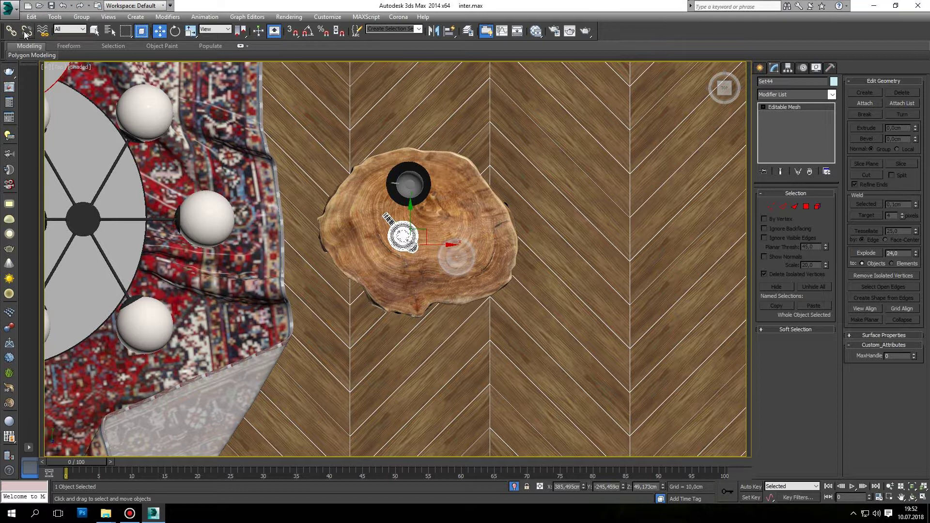
left_click(95, 31)
left_click(365, 281)
middle_click_drag(365, 281, 336, 172, "alt")
Apply the grouping command to the side table set and view the room from Top.
left_click(82, 17)
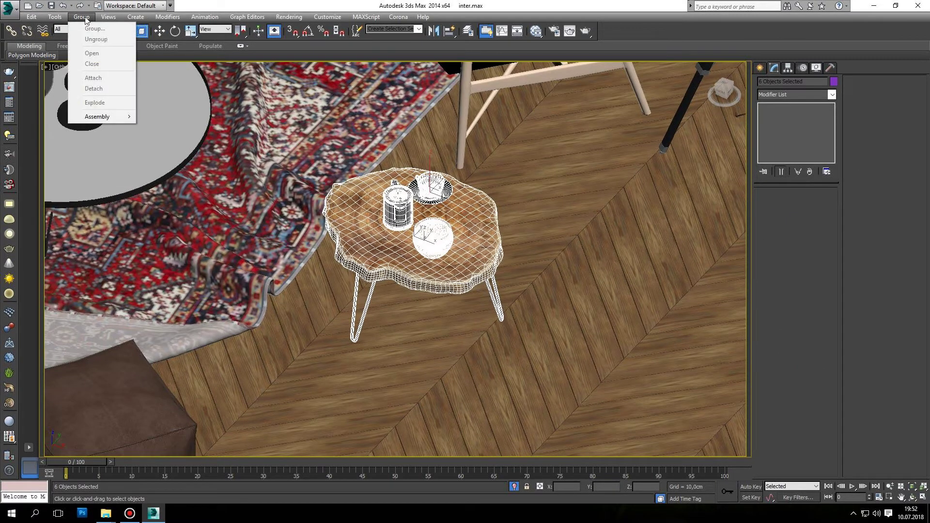
left_click(89, 39)
left_click(490, 167)
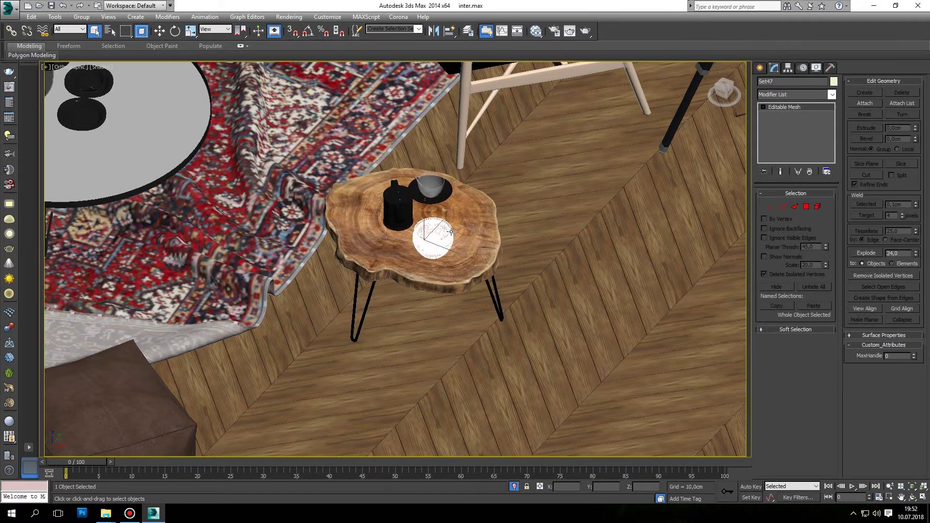
left_click(454, 224)
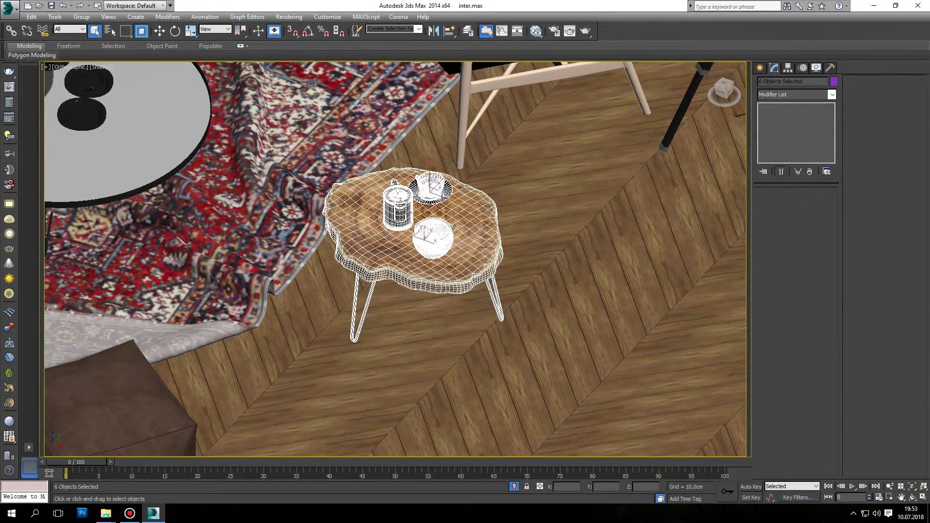
key("t")
scroll(438, 237, "down", 6)
Nudge the side table set upward in plan and rotate it about 38° on Z.
key("w")
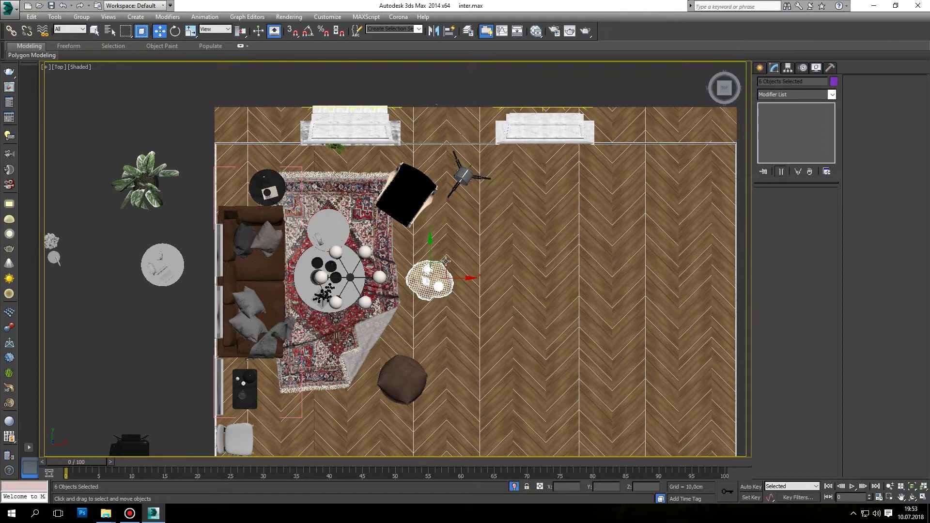
left_click_drag(438, 237, 435, 219)
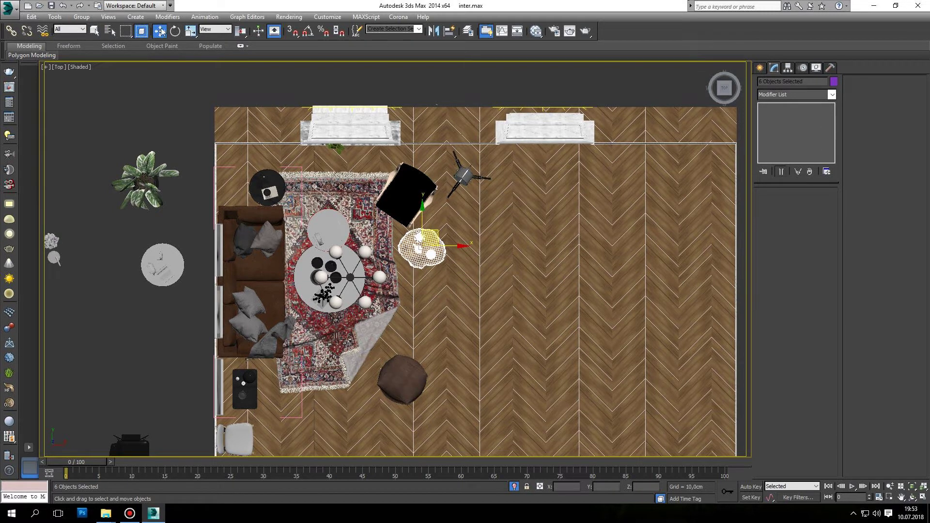
left_click(175, 31)
left_click_drag(450, 218, 390, 230)
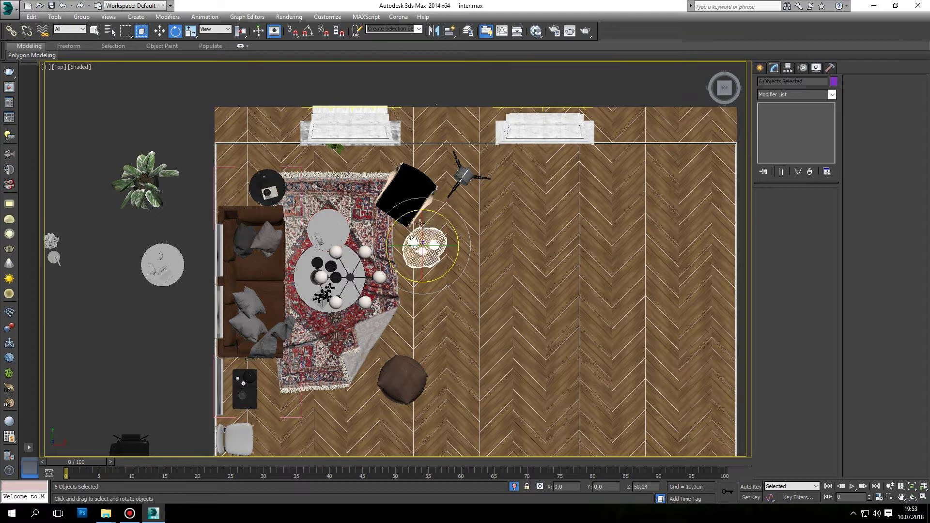
Move the side table set right so it sits beside the black armchair.
middle_click_drag(390, 229, 426, 242, "alt")
scroll(432, 247, "up", 5)
key("w")
left_click_drag(434, 241, 448, 242)
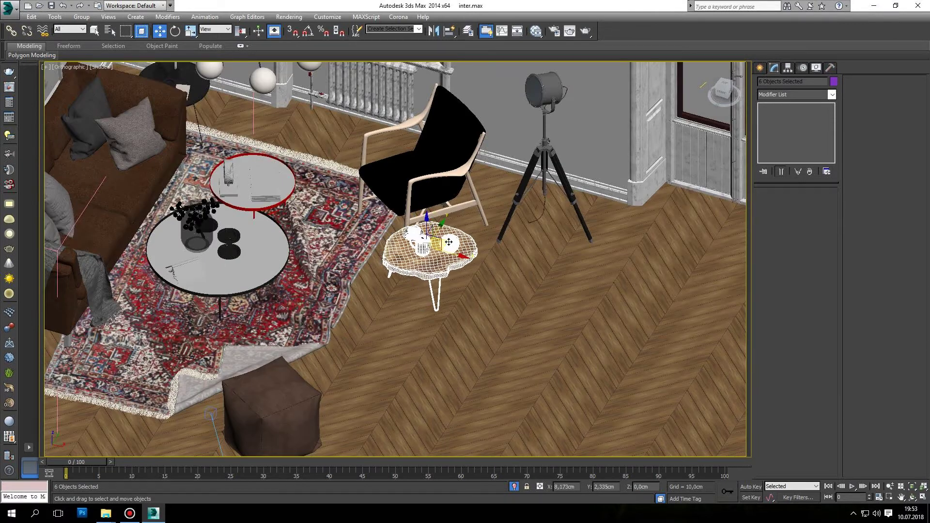
Check the placement through the camera view, then return to the perspective view.
key("c")
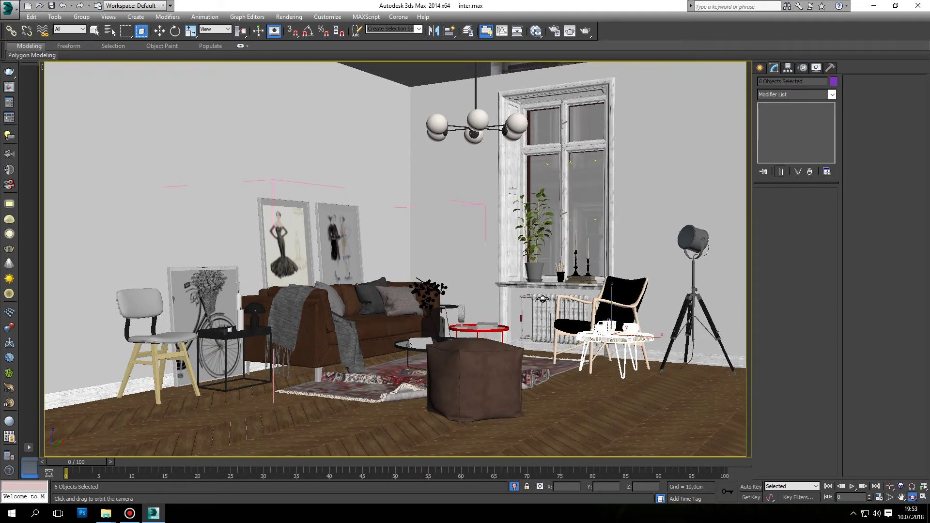
left_click_drag(542, 299, 542, 297)
key("w")
key("p")
scroll(557, 330, "down", 5)
scroll(567, 348, "down", 5)
Move Camera001's target onto the coffee-table area.
left_click(572, 359)
middle_click_drag(572, 358, 680, 318, "alt")
scroll(634, 367, "up", 4)
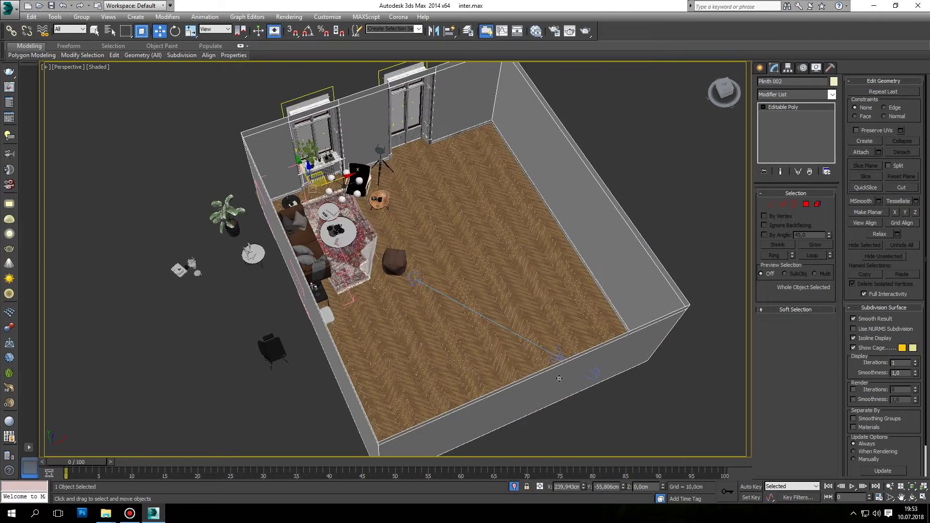
left_click(551, 354)
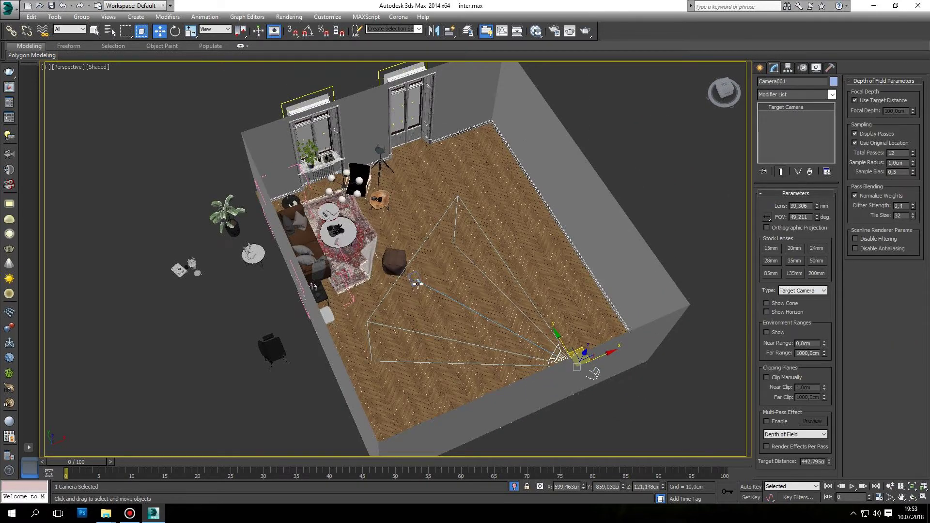
left_click(417, 284)
left_click_drag(417, 283, 390, 236)
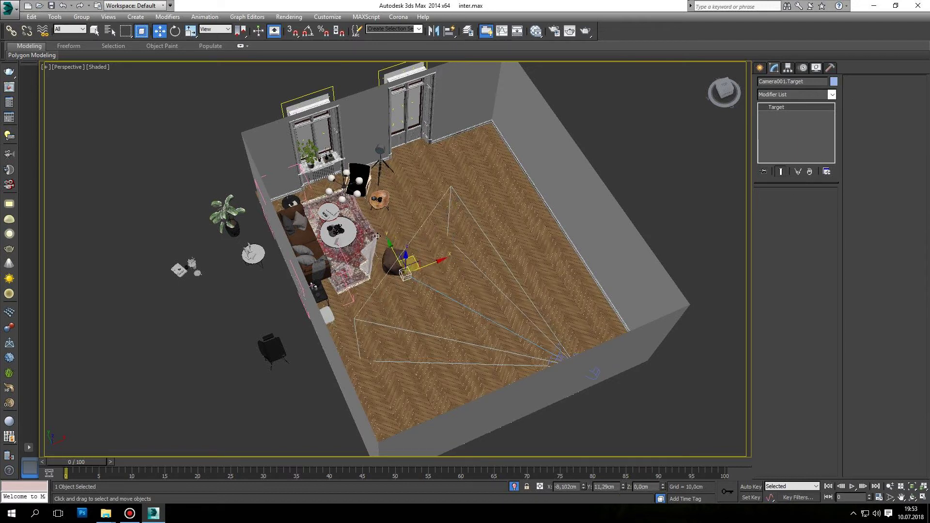
left_click(559, 356)
Reframe the camera shot with a 40.229 mm lens, dollying, panning and orbiting toward the furniture.
key("c")
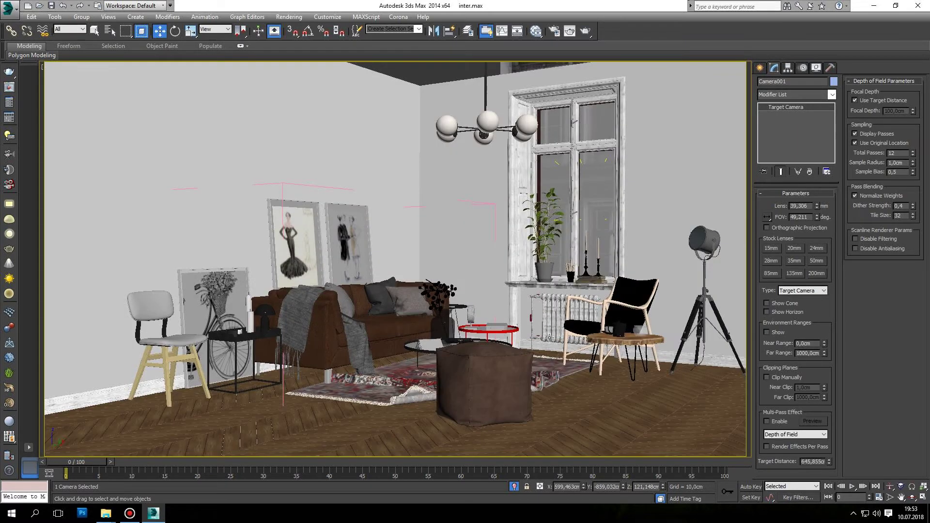
left_click_drag(815, 216, 811, 198)
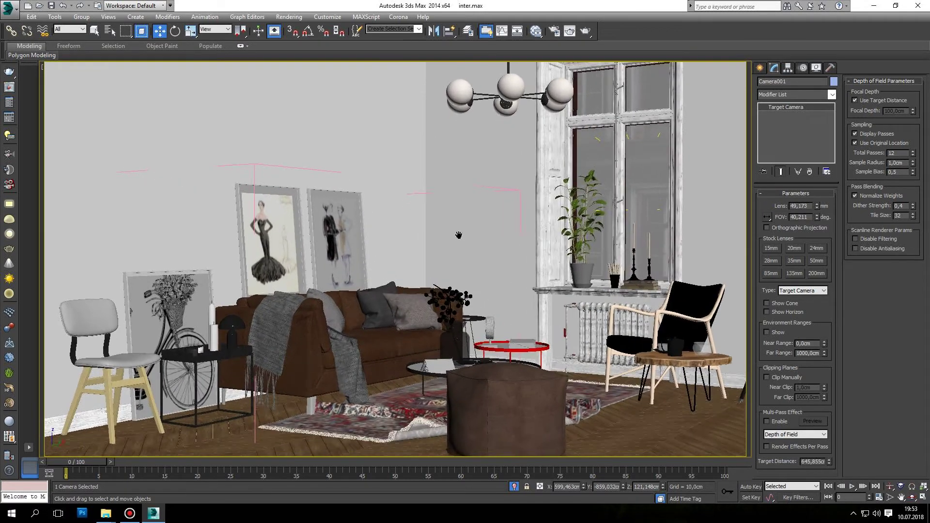
middle_click_drag(452, 252, 433, 204)
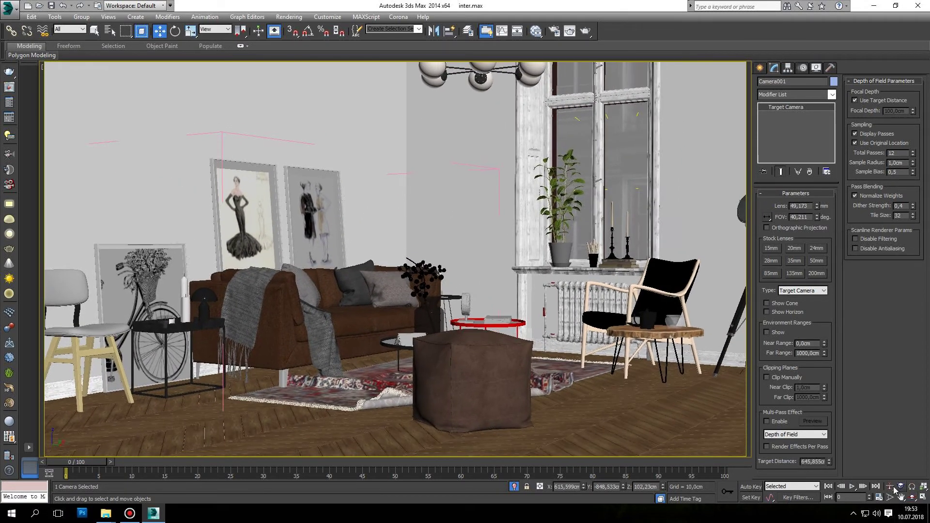
left_click(889, 487)
left_click_drag(530, 303, 531, 309)
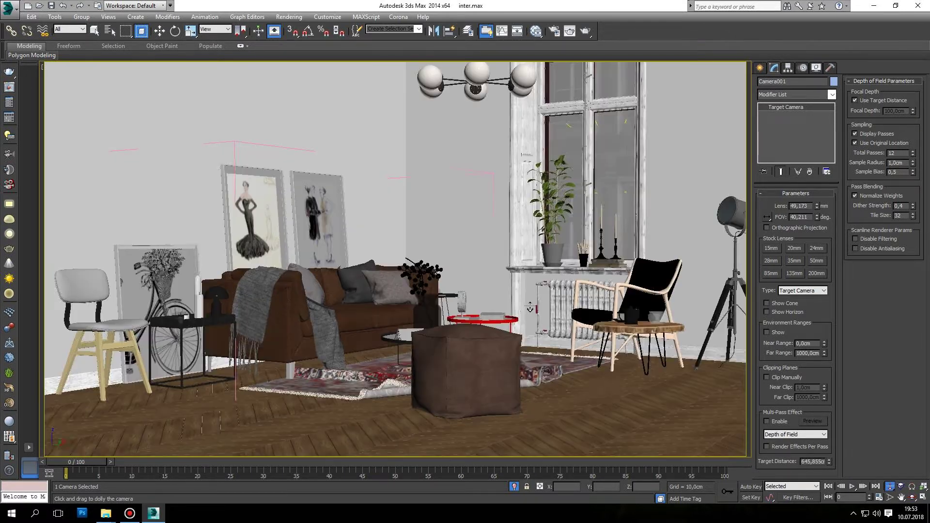
left_click_drag(816, 217, 817, 193)
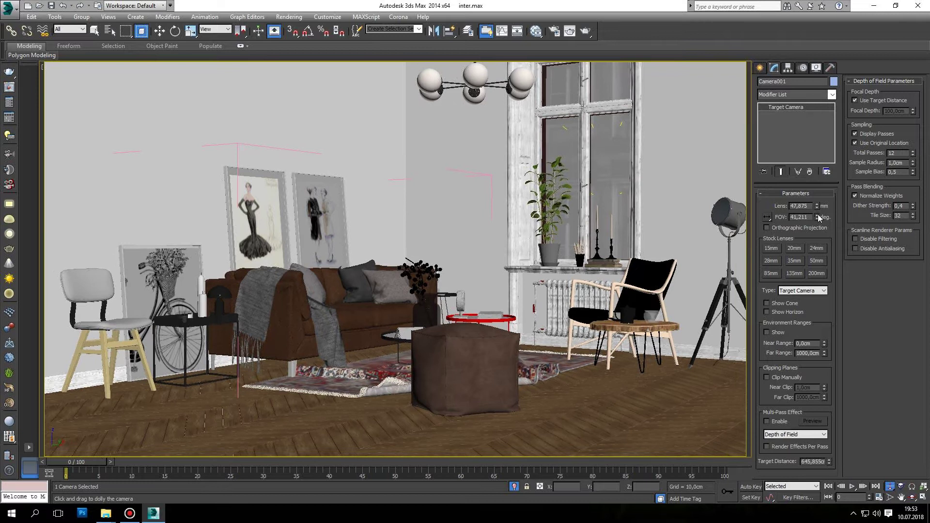
left_click_drag(578, 219, 580, 222)
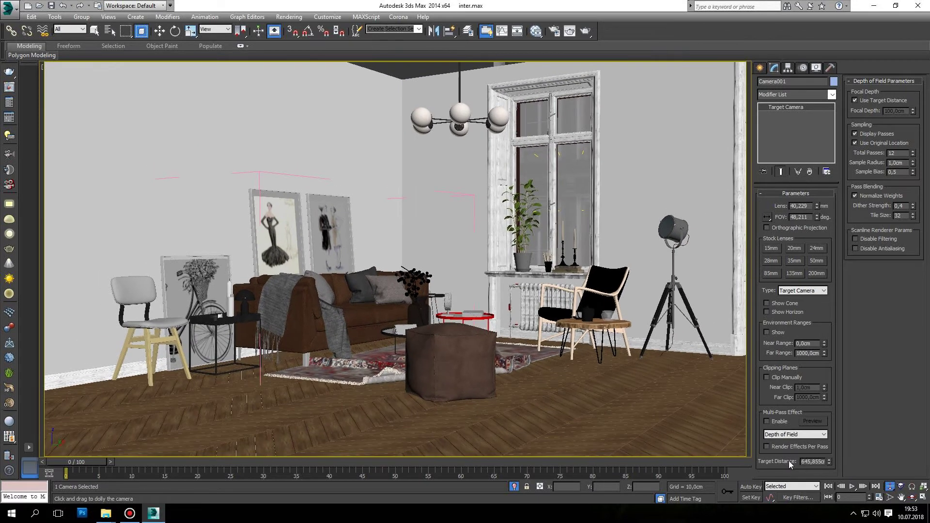
mouse_move(464, 364)
left_mouse_down()
mouse_move(451, 353)
mouse_move(457, 358)
left_mouse_up()
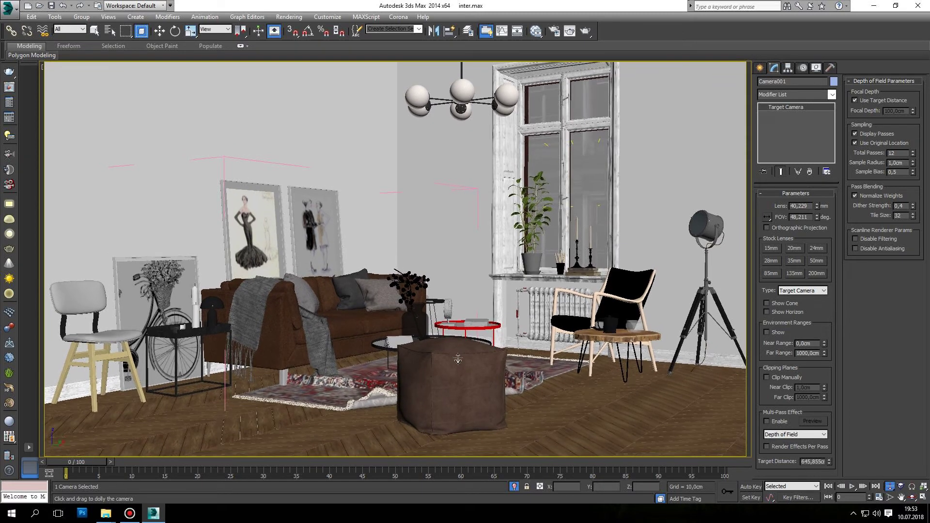
left_click_drag(495, 346, 543, 328)
Zoom in on the side table, select its hairpin legs and view it from above.
key("w")
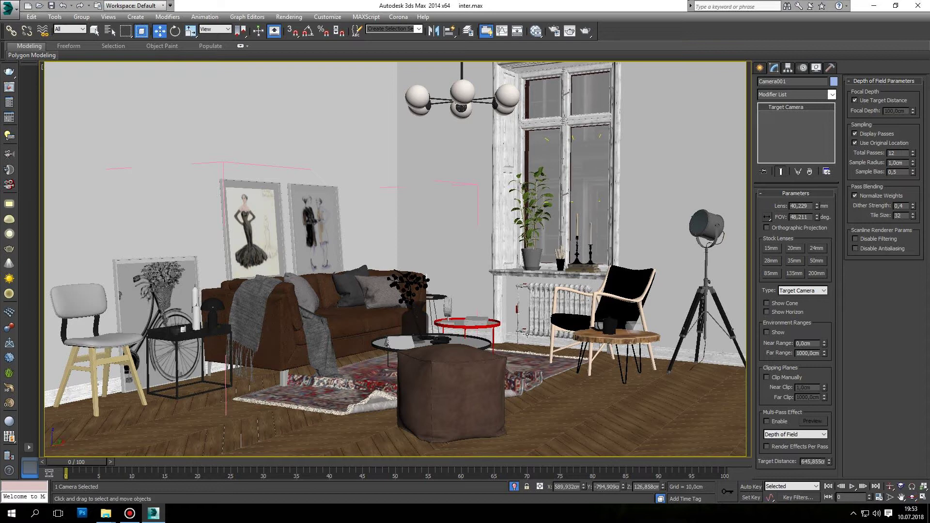
scroll(604, 323, "up", 5)
scroll(620, 349, "up", 3)
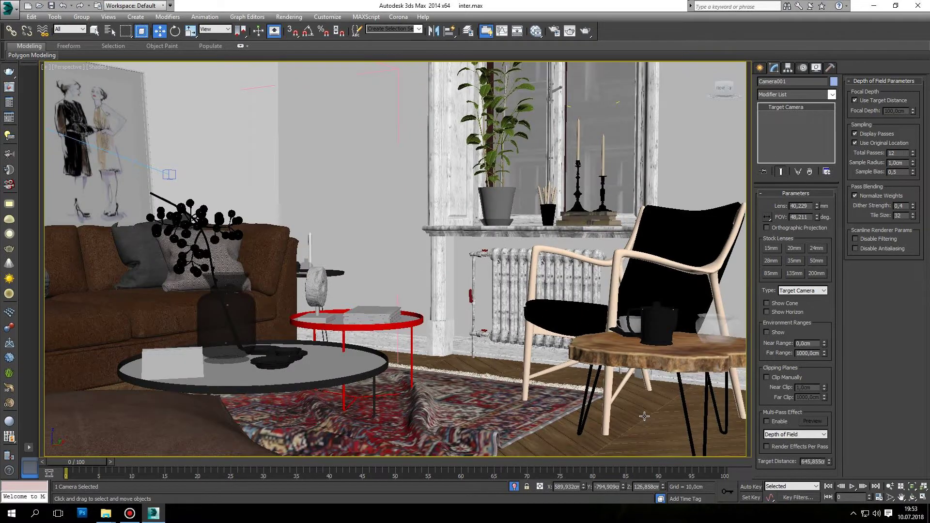
scroll(634, 368, "up", 5)
scroll(644, 379, "up", 5)
scroll(649, 379, "up", 2)
left_click(655, 380)
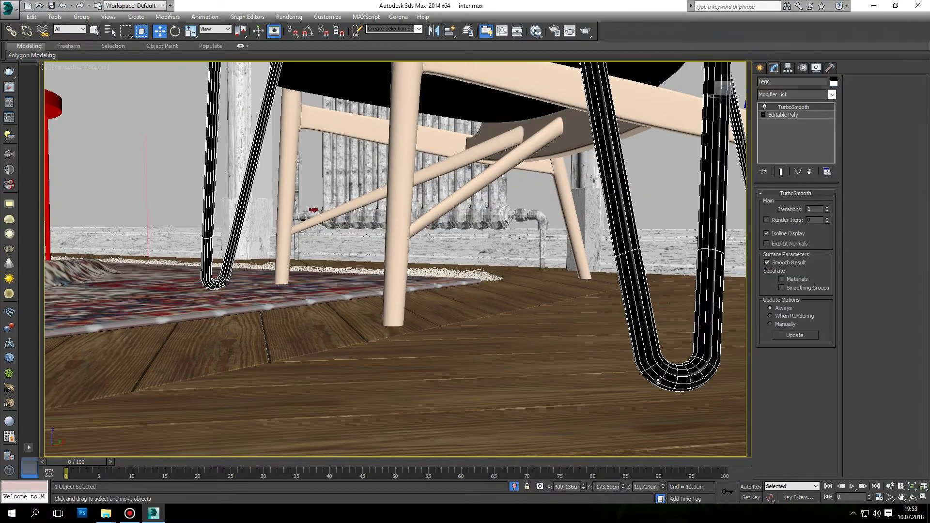
scroll(654, 378, "down", 5)
scroll(651, 371, "down", 5)
middle_click_drag(651, 371, 673, 184, "alt")
Isolate the bowl, teapot, cup, saucer, parquet floor and table top with the legs.
left_click(672, 241)
left_click(622, 247, "ctrl")
left_click(599, 221, "ctrl")
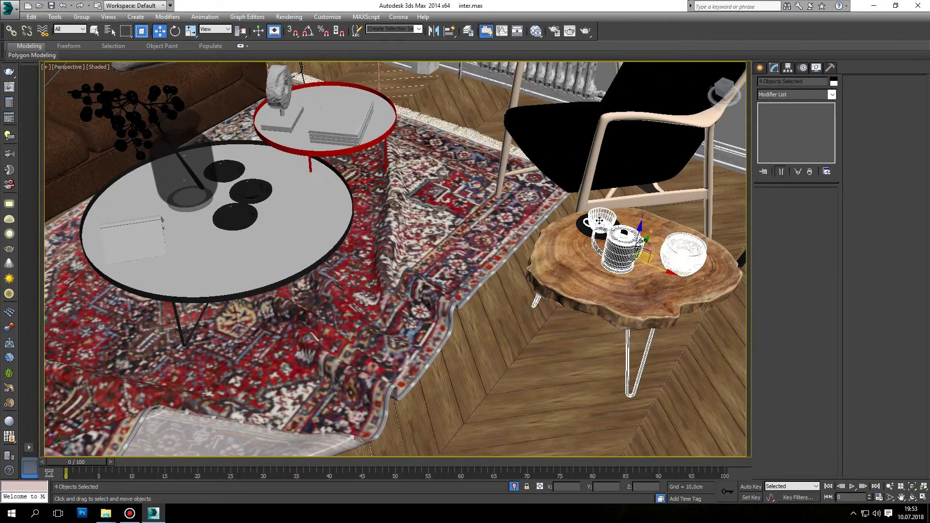
left_click(590, 231, "ctrl")
left_click(585, 363, "ctrl")
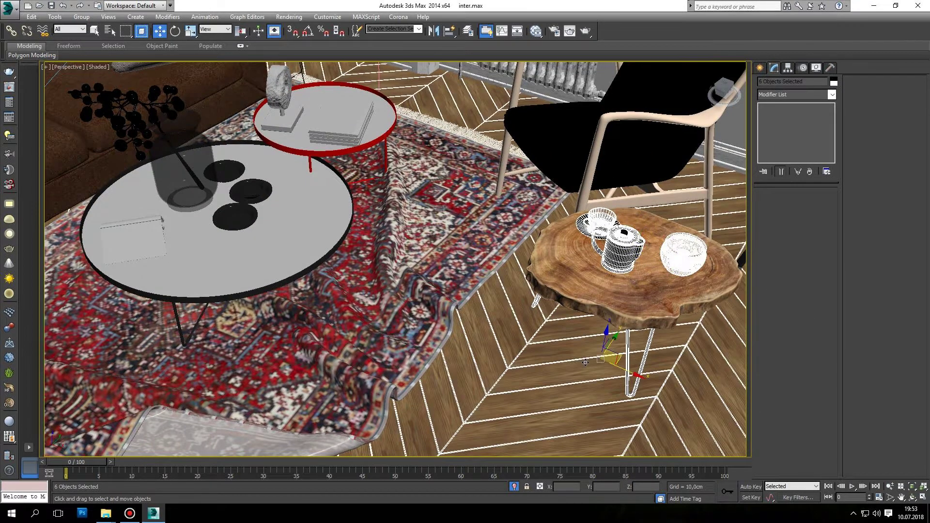
left_click(617, 305, "ctrl")
left_click(514, 487)
In a flat Front view, check that the leg bottoms rest on the floor.
scroll(557, 339, "down", 5)
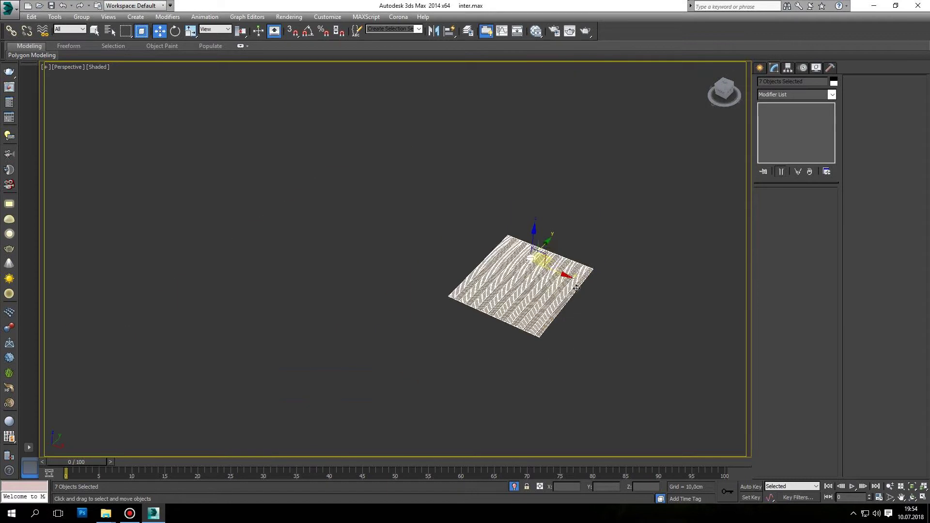
left_click(724, 91)
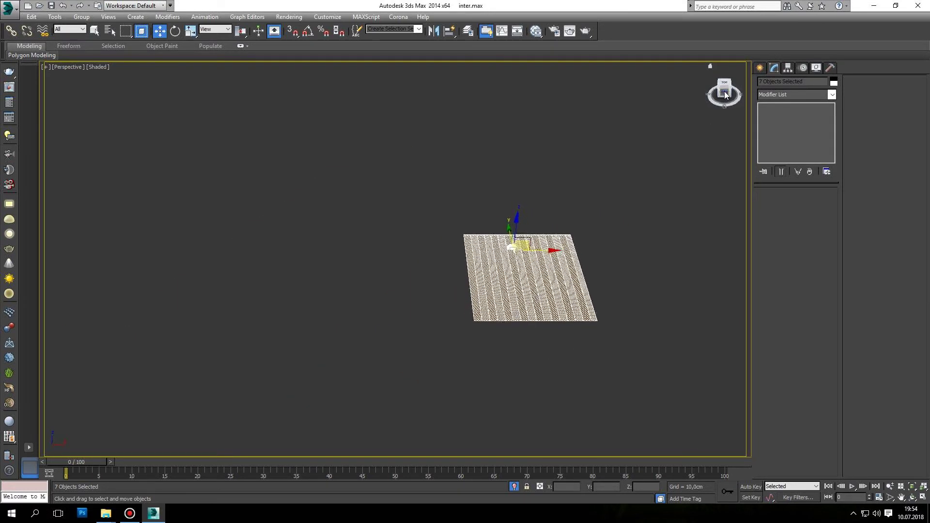
left_click(725, 91)
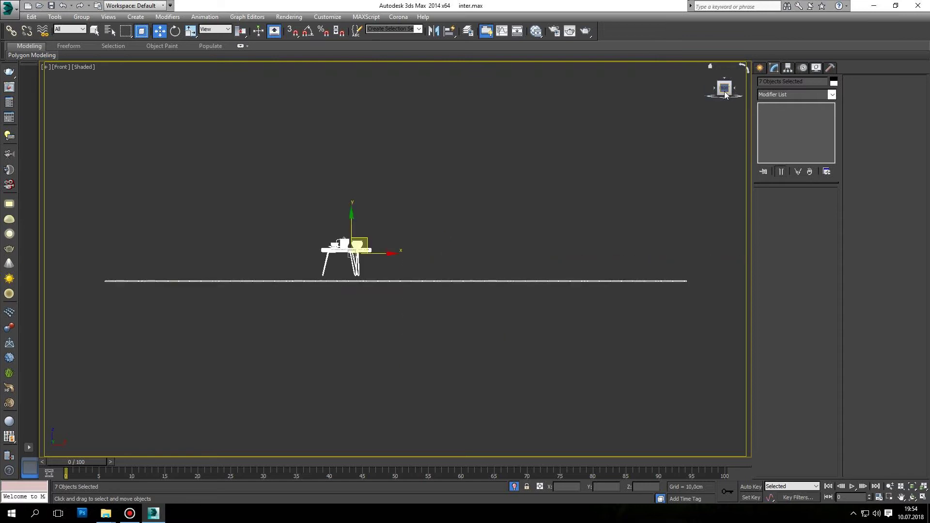
scroll(345, 255, "up", 3)
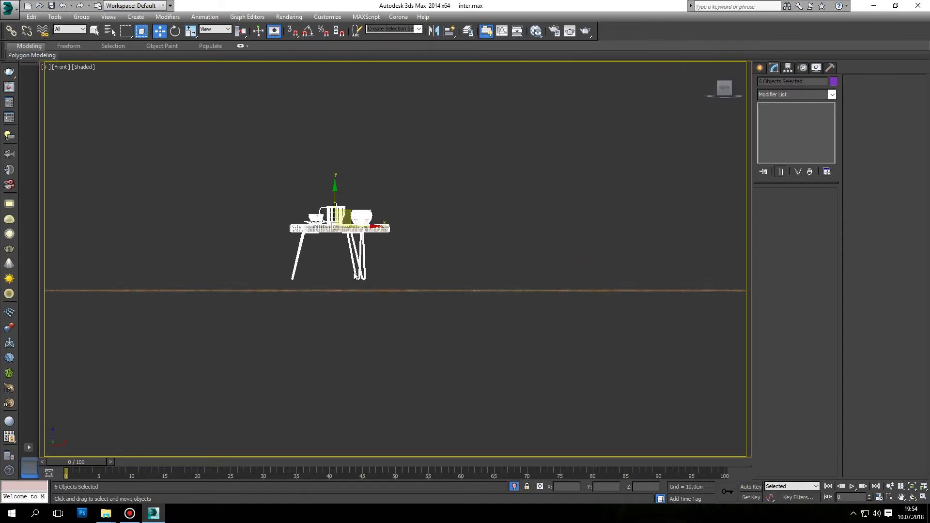
scroll(344, 254, "up", 3)
scroll(368, 315, "up", 5)
scroll(368, 316, "up", 2)
middle_click_drag(359, 194, 360, 111)
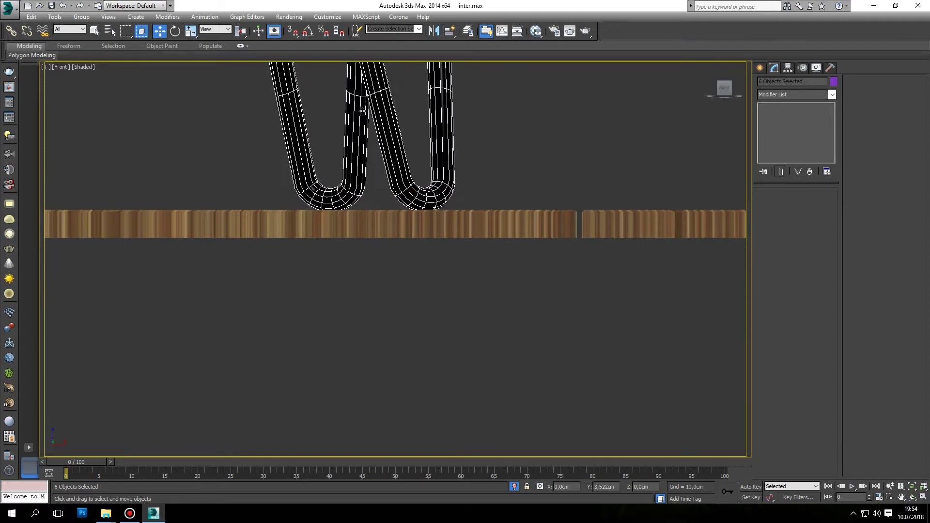
right_click(371, 104)
Return to the camera view and orbit it slightly to show the coffee tables.
key("c")
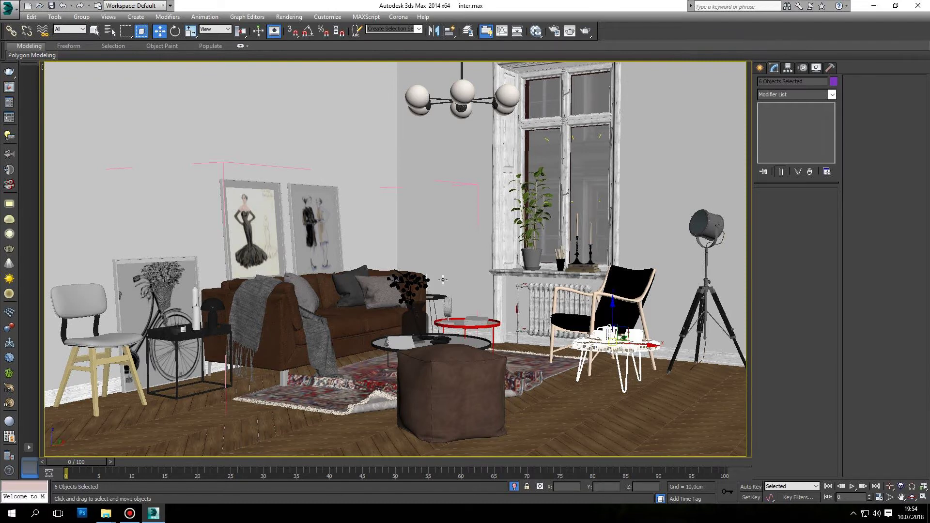
left_click(912, 497)
left_click_drag(468, 302, 467, 296)
middle_click_drag(468, 297, 474, 311)
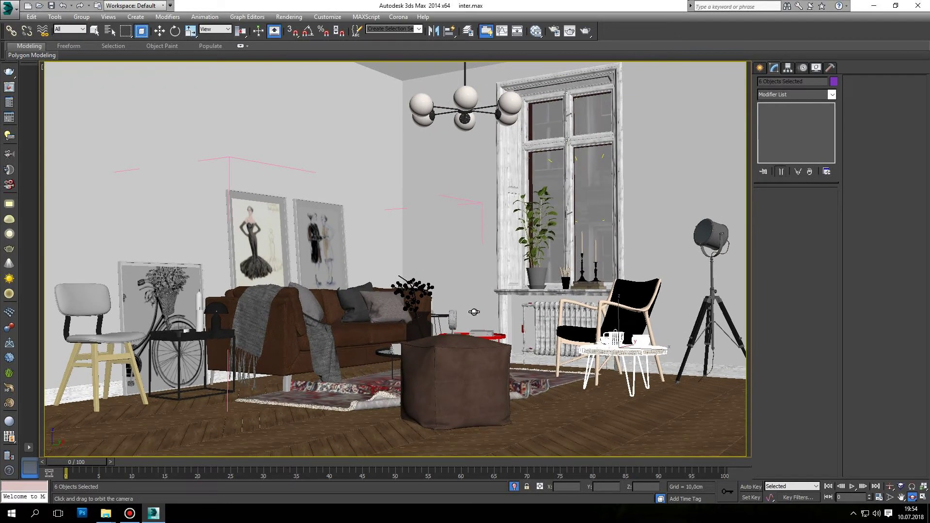
left_click_drag(474, 312, 475, 316)
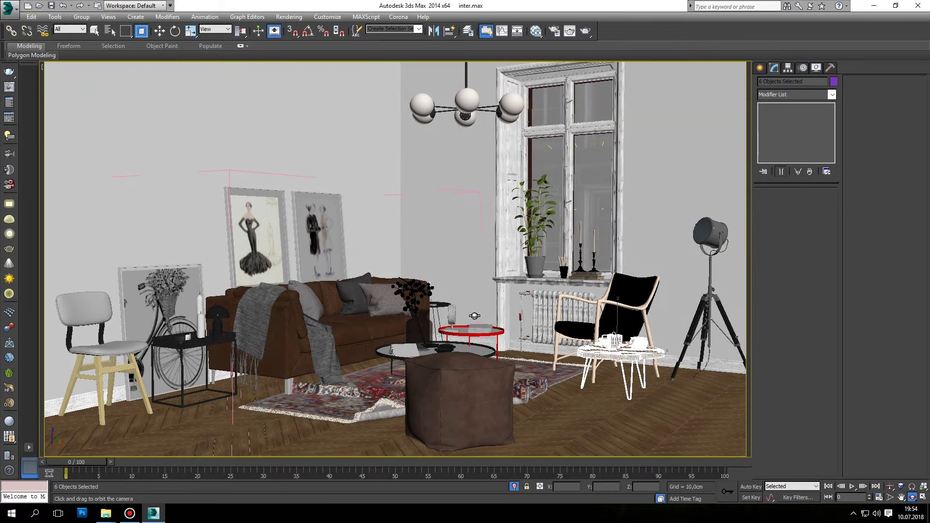
key("w")
left_click(475, 392)
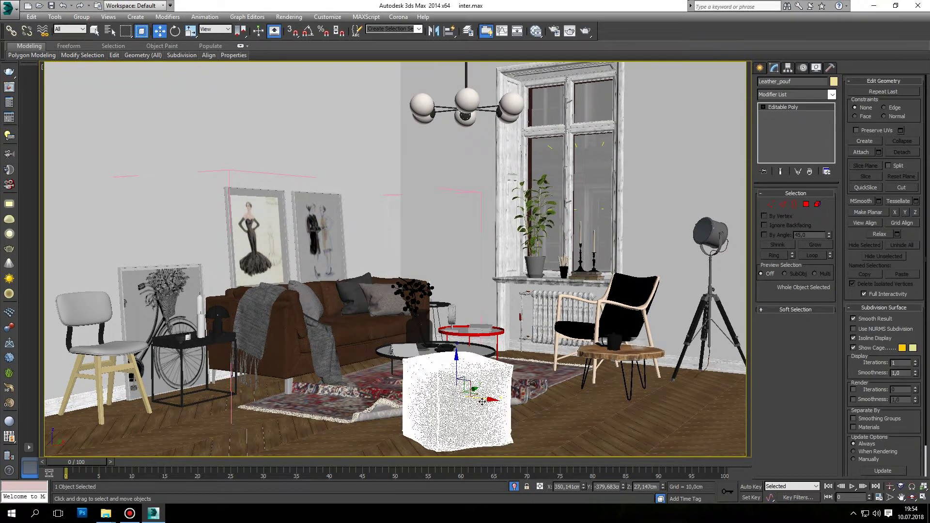
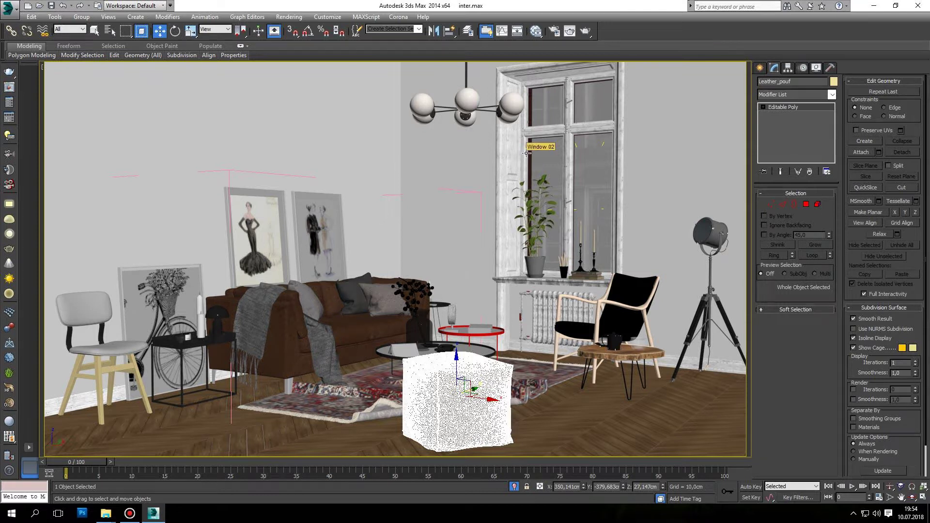
Switch to an orthographic perspective view and select the chandelier group.
key("p")
mouse_move(312, 235)
middle_mouse_down("alt")
mouse_move(134, 145)
mouse_move(208, 128)
mouse_move(234, 154)
middle_mouse_up("alt")
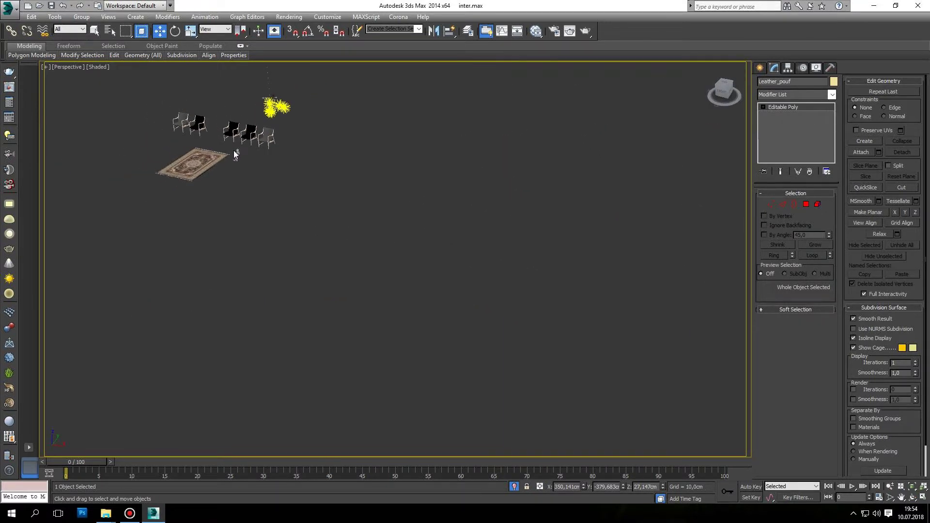
key("u")
scroll(253, 155, "down", 3)
middle_click_drag(359, 165, 552, 246)
scroll(552, 245, "down", 5)
middle_click_drag(340, 196, 559, 143)
scroll(559, 142, "up", 2)
scroll(519, 158, "up", 5)
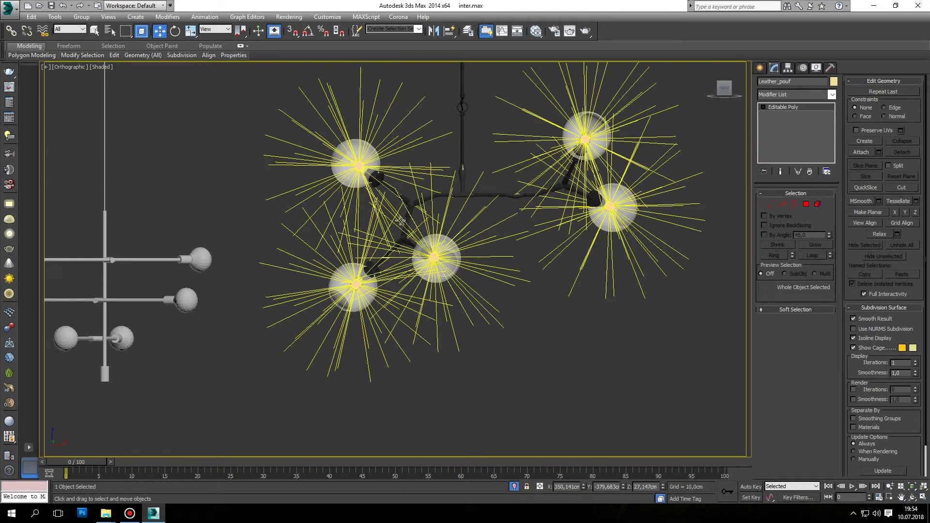
left_click(401, 220)
Orbit around the chairs and rug and select the small lamp group.
scroll(400, 221, "down", 5)
middle_click_drag(400, 221, 339, 237, "alt")
scroll(336, 239, "up", 3)
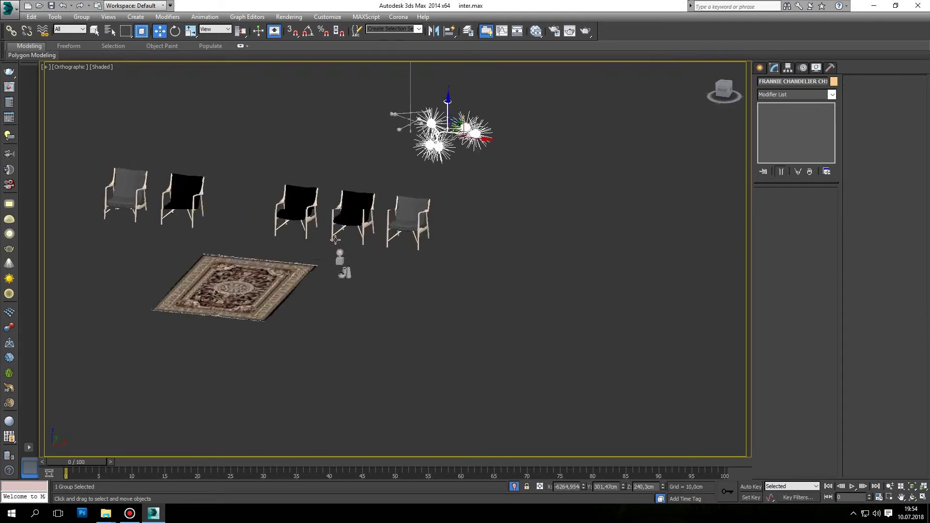
scroll(336, 239, "up", 4)
left_click(348, 243)
Return to the Camera001 view and start a production render.
scroll(368, 283, "down", 2)
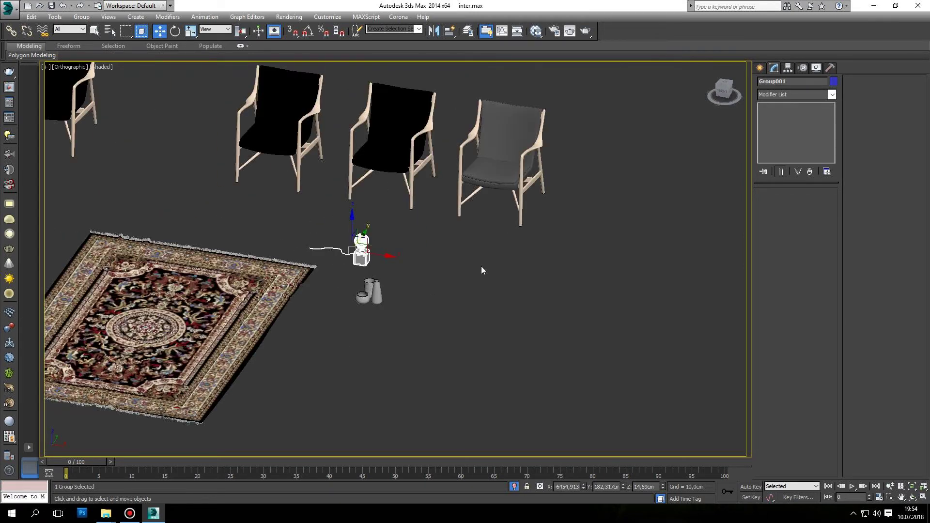
scroll(482, 269, "down", 5)
key("c")
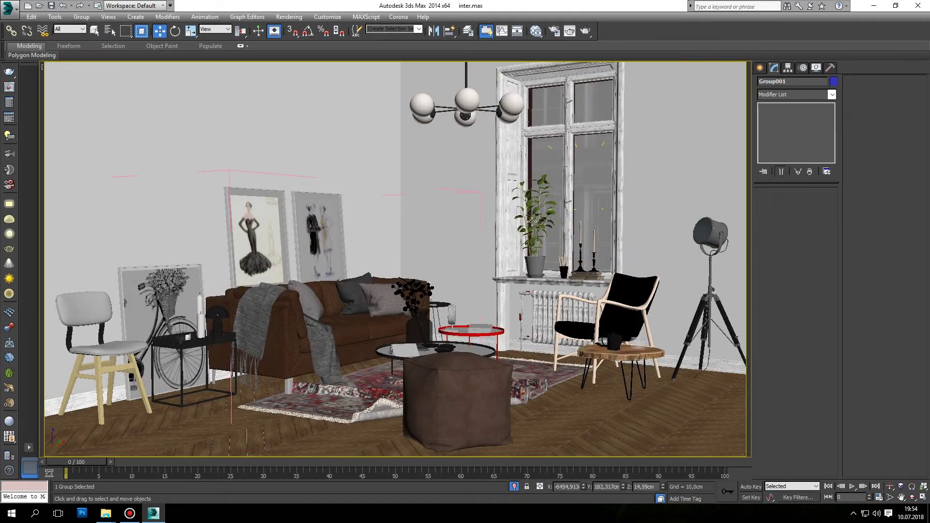
left_click(585, 31)
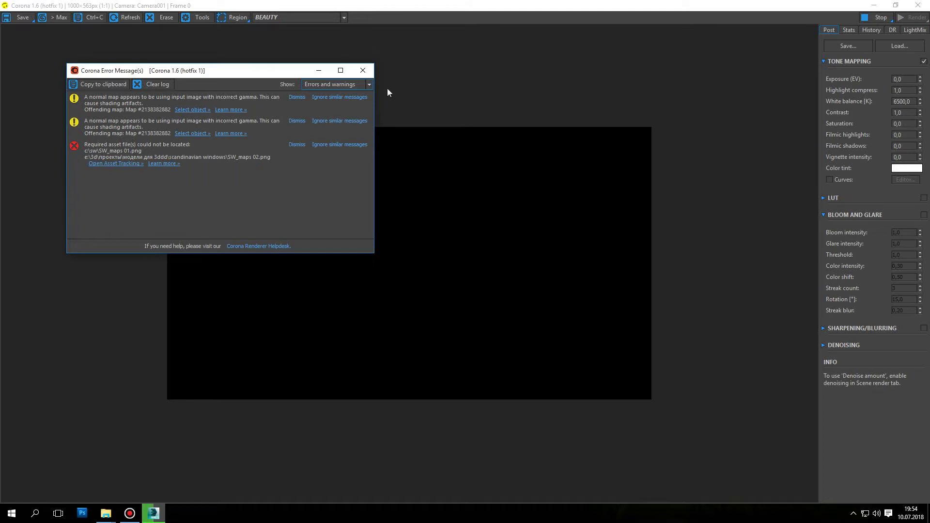
Dismiss the Corona error messages and zoom in on the armchair and floor lamp.
left_click(363, 71)
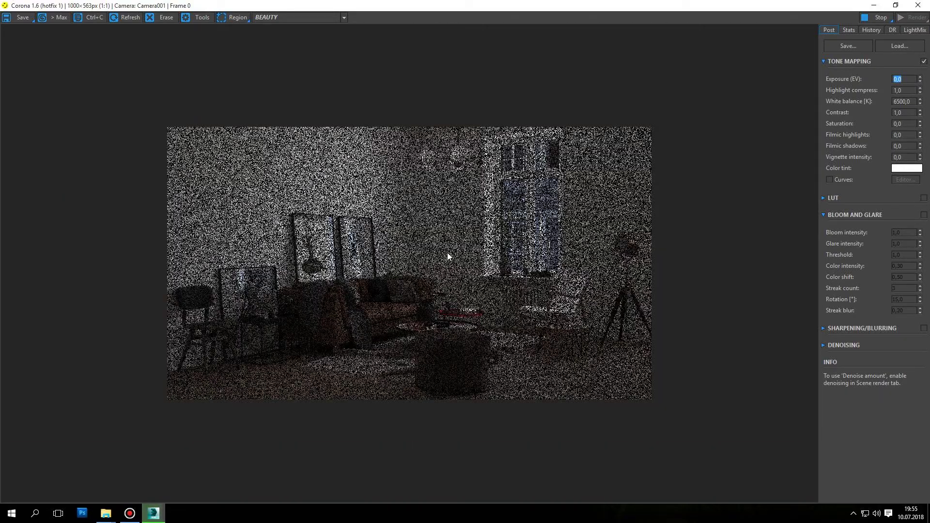
scroll(441, 171, "up", 1)
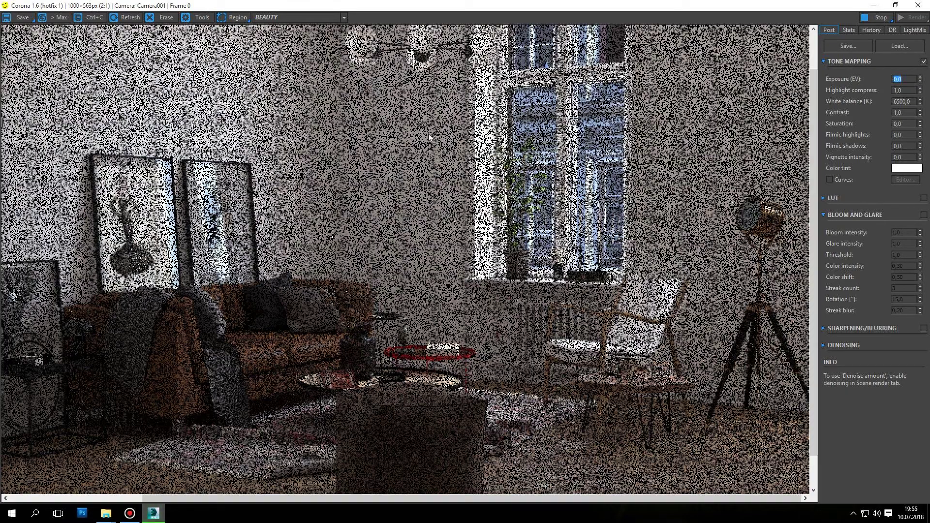
scroll(429, 133, "down", 1)
scroll(357, 104, "up", 1)
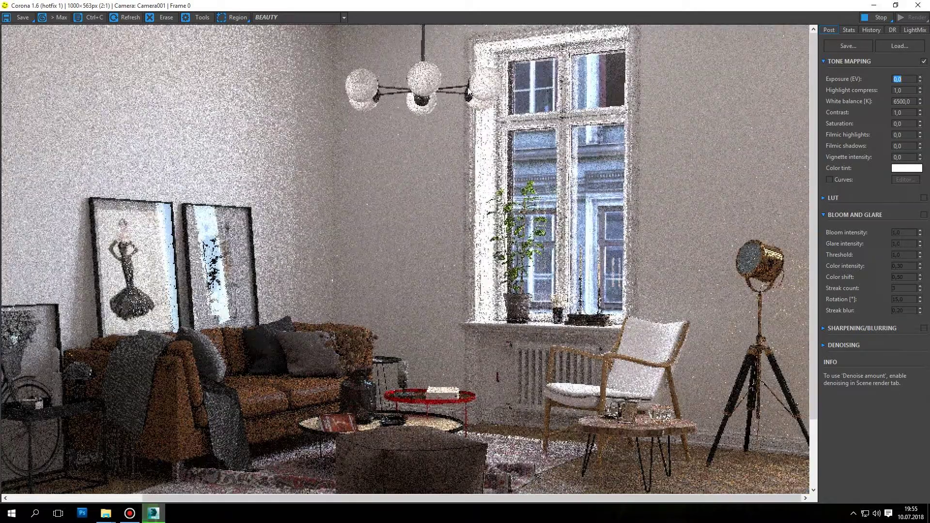
scroll(555, 196, "down", 1)
scroll(573, 257, "up", 2)
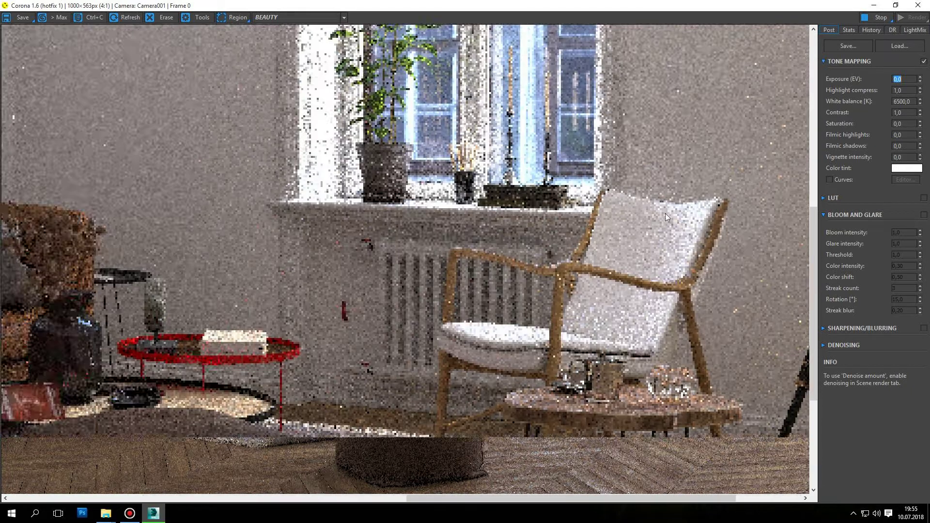
left_click_drag(665, 214, 696, 94)
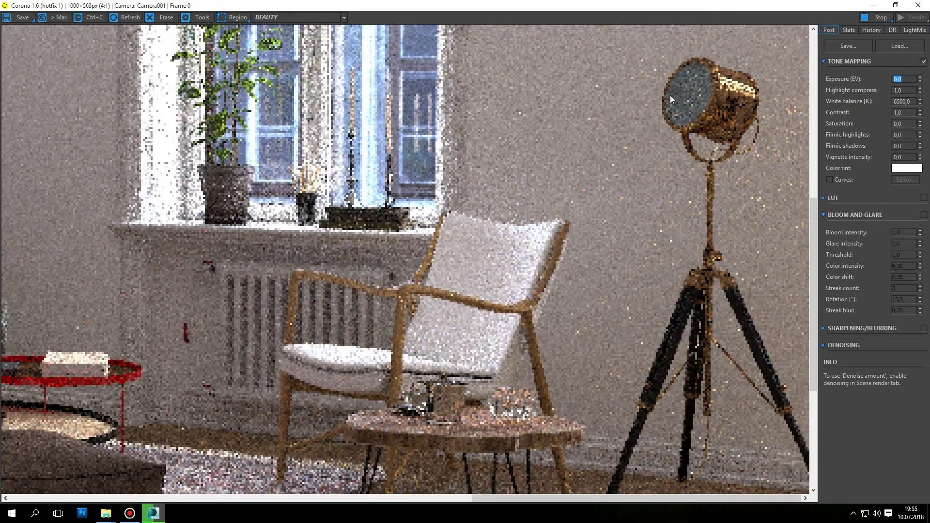
Raise the Tone Mapping exposure to 0.5, then close the frame buffer.
scroll(639, 182, "down", 1)
scroll(583, 320, "down", 1)
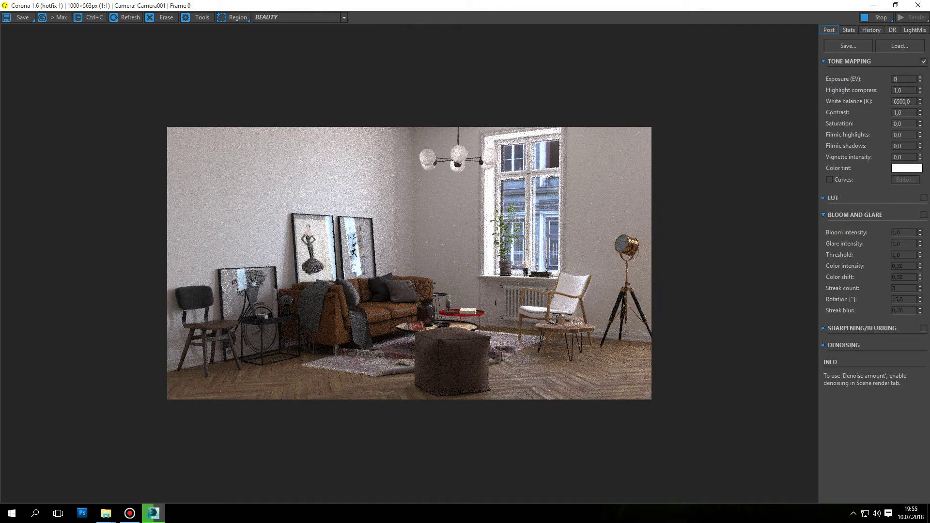
scroll(463, 282, "up", 1)
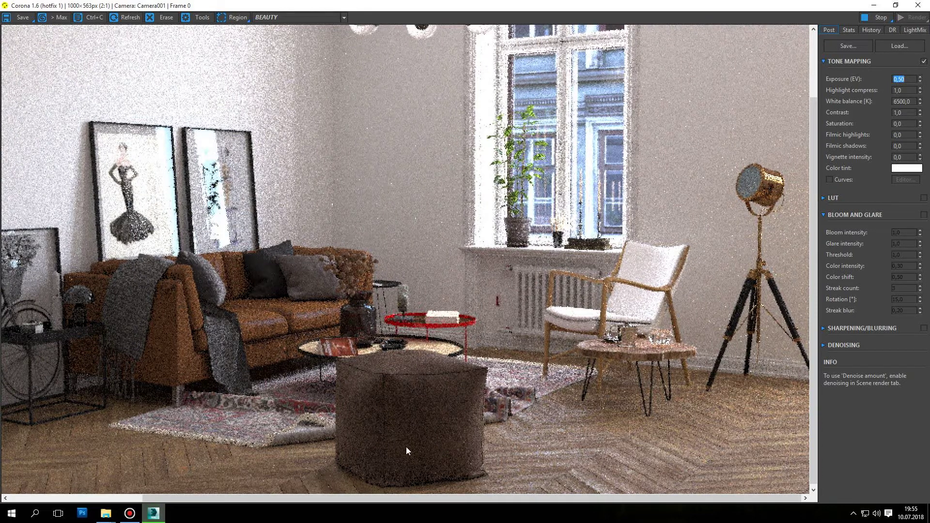
scroll(170, 416, "up", 1)
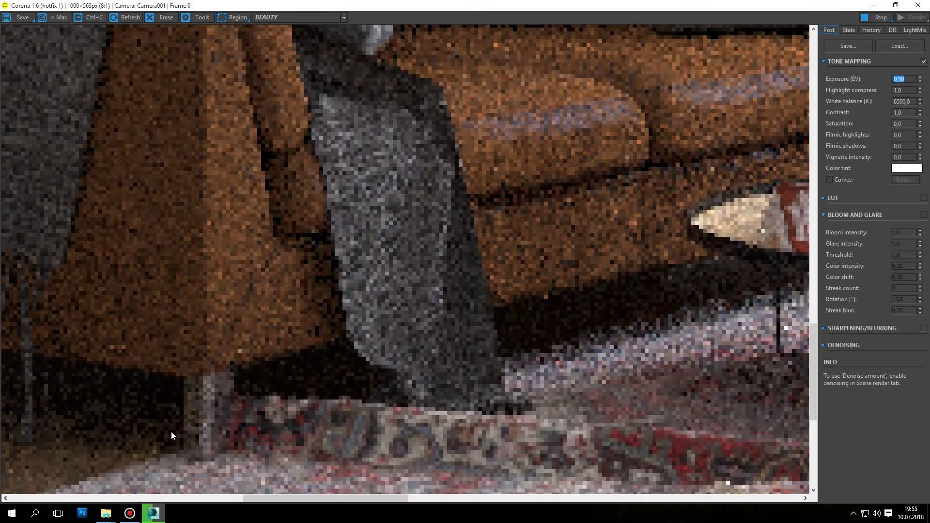
scroll(255, 440, "down", 2)
scroll(541, 322, "down", 1)
scroll(648, 259, "up", 1)
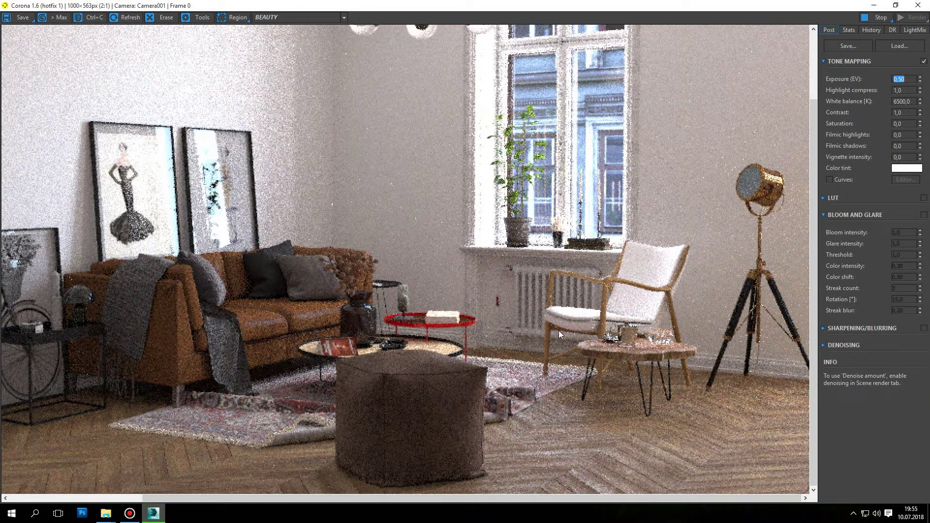
scroll(620, 311, "down", 1)
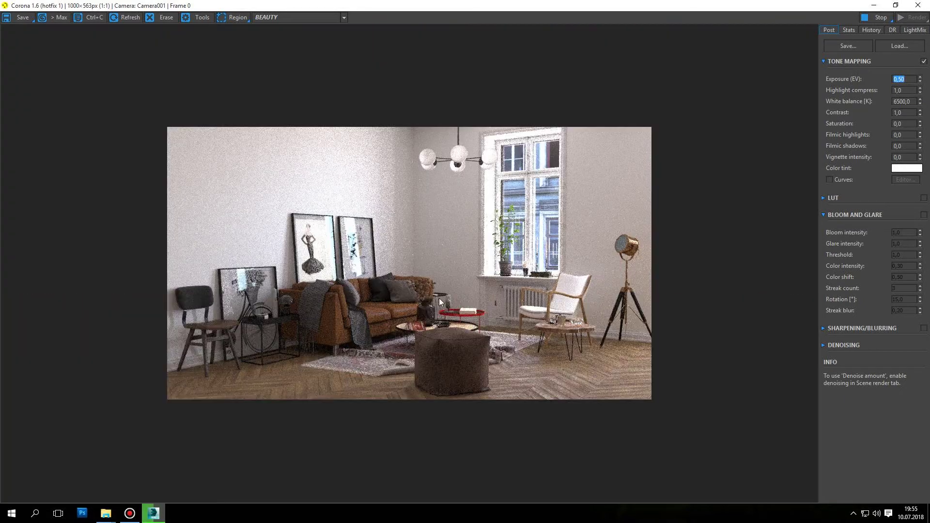
scroll(425, 292, "up", 2)
scroll(424, 297, "down", 1)
scroll(425, 293, "down", 1)
left_click(918, 5)
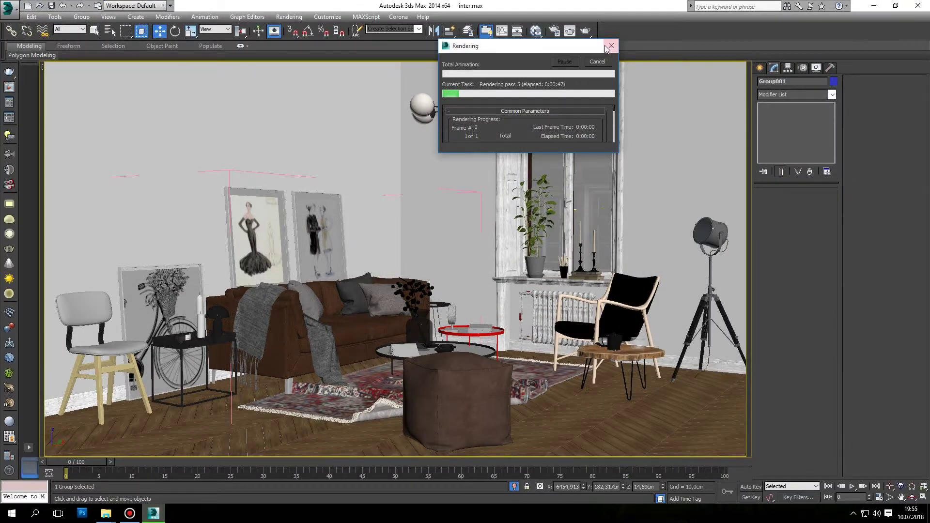
Close the rendering progress window and hide the line object in the viewport.
left_click(609, 46)
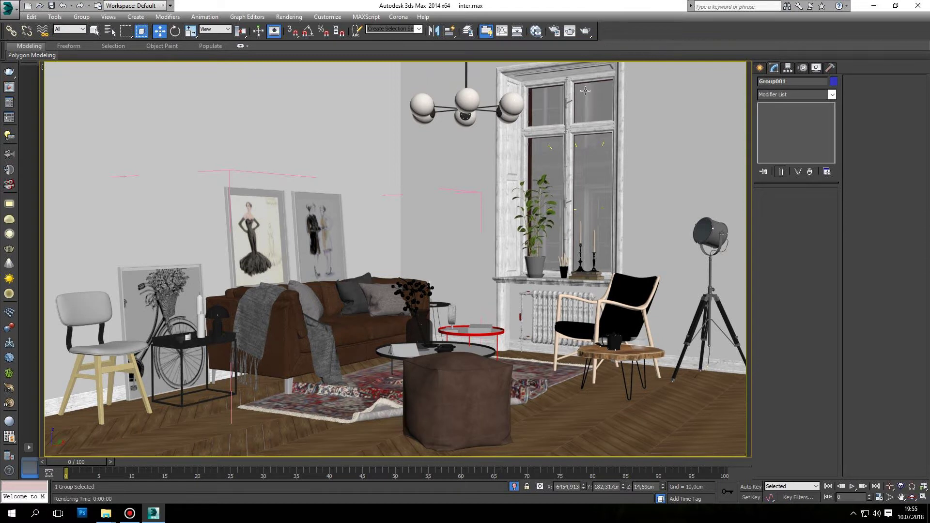
scroll(538, 141, "up", 5)
scroll(538, 141, "down", 8)
middle_click_drag(537, 141, 503, 373, "alt")
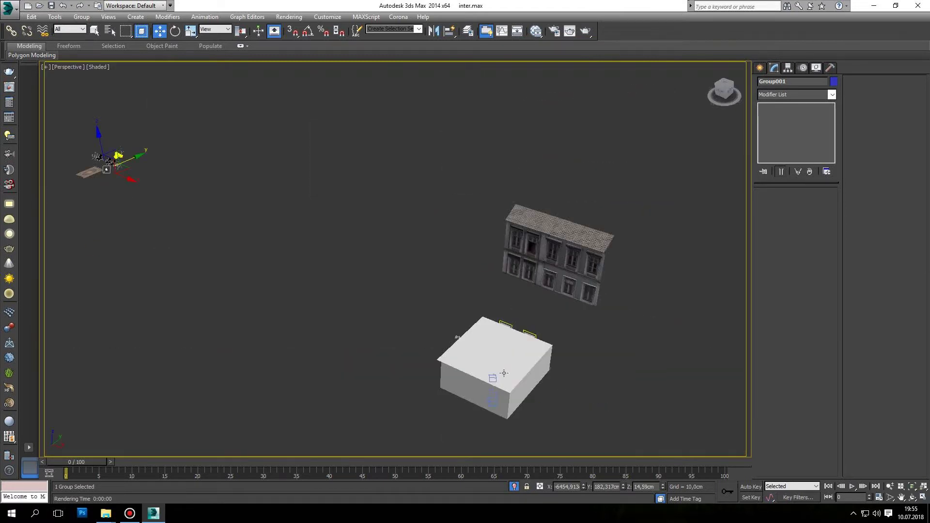
left_click(503, 373)
right_click(501, 339)
left_click(521, 312)
scroll(464, 329, "up", 5)
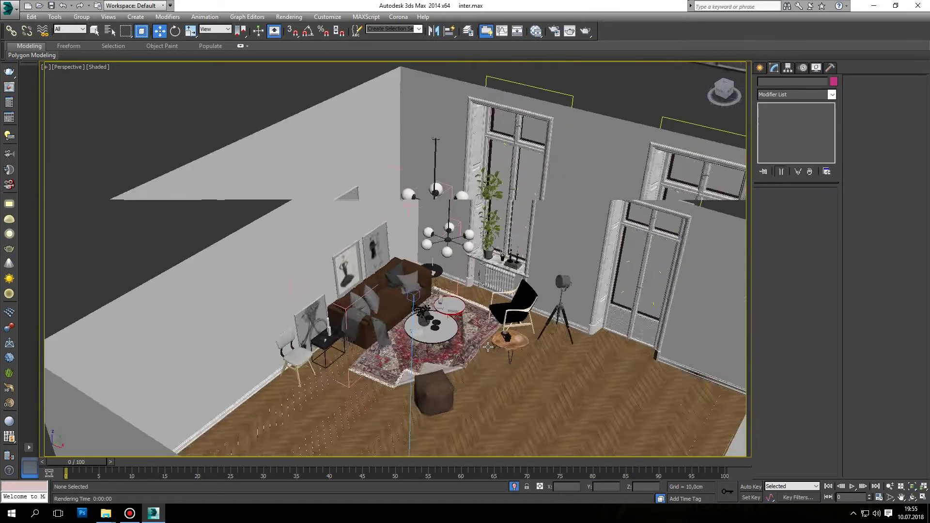
scroll(450, 332, "up", 3)
Load the chandelier's 20 - Default material into the Slate editor and arrange its Falloff nodes.
key("m")
scroll(271, 173, "down", 2)
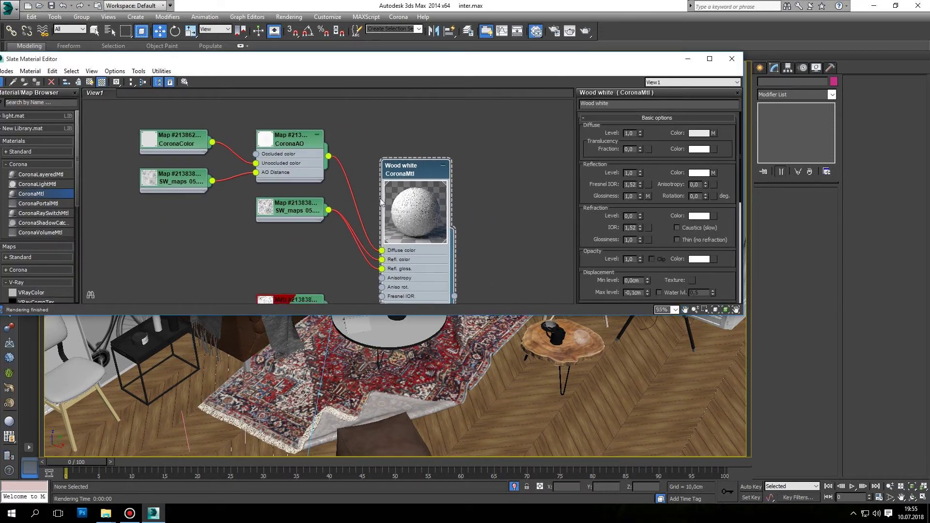
scroll(272, 173, "down", 3)
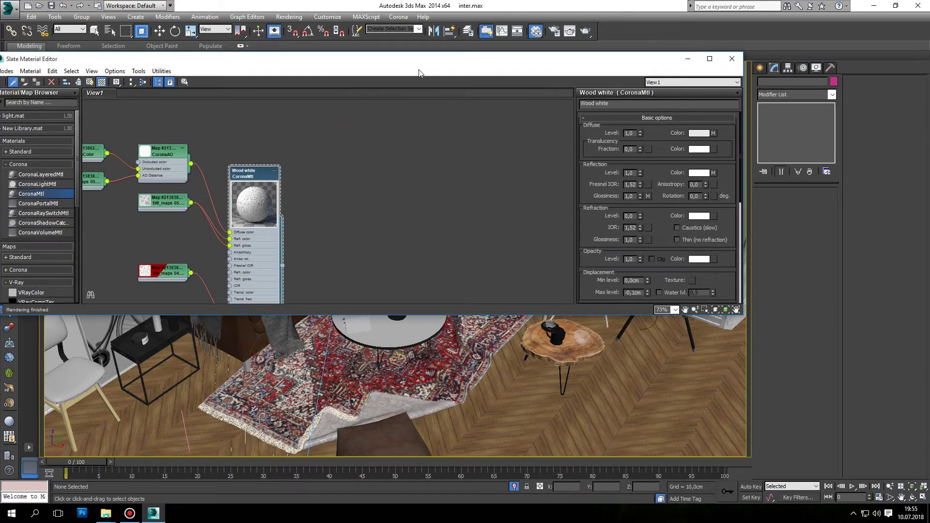
left_click_drag(421, 59, 423, 235)
left_click(409, 127)
middle_click_drag(339, 339, 405, 327)
left_click_drag(392, 314, 550, 313)
left_click_drag(300, 301, 413, 307)
left_click_drag(299, 358, 408, 359)
scroll(501, 301, "up", 2)
scroll(500, 300, "up", 1)
Set 20 - Default's translucency fraction to 0 and unlink the lower Falloff from translucency colour.
left_click(488, 310)
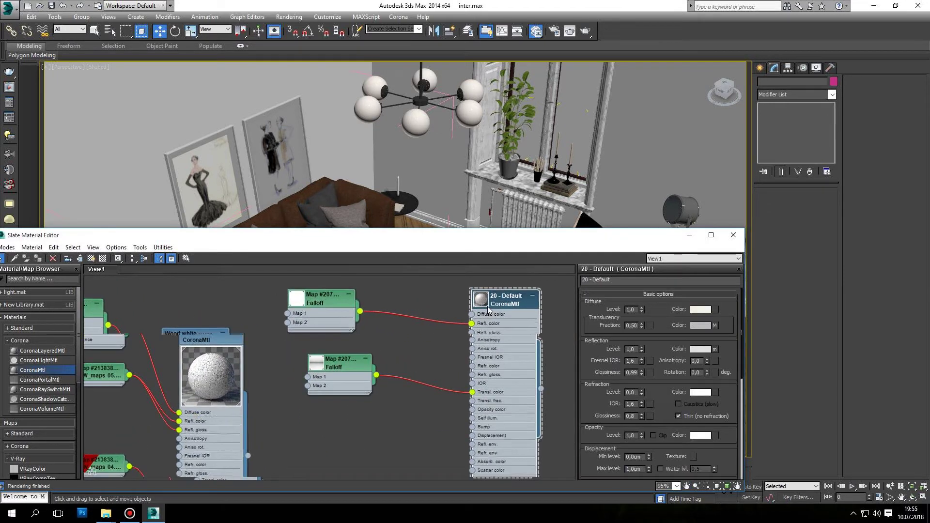
scroll(488, 310, "up", 2)
double_click(632, 325)
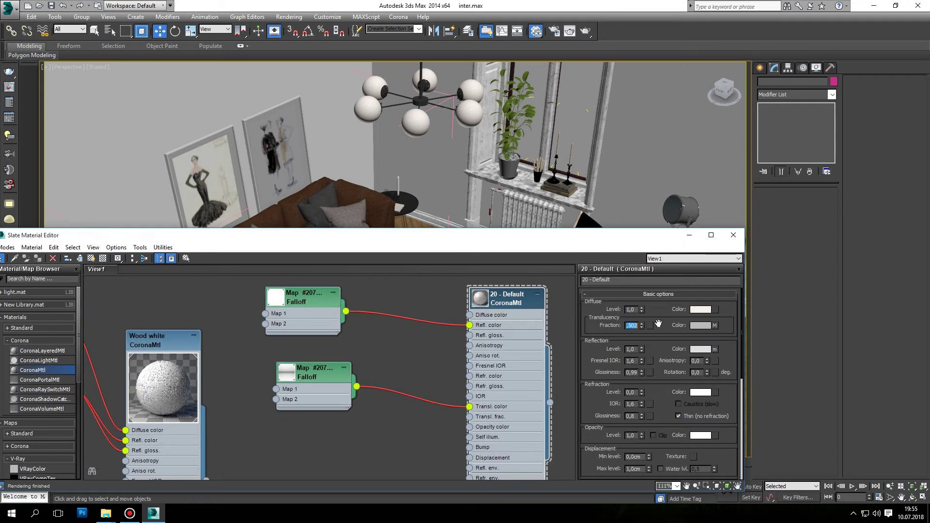
type("0,4")
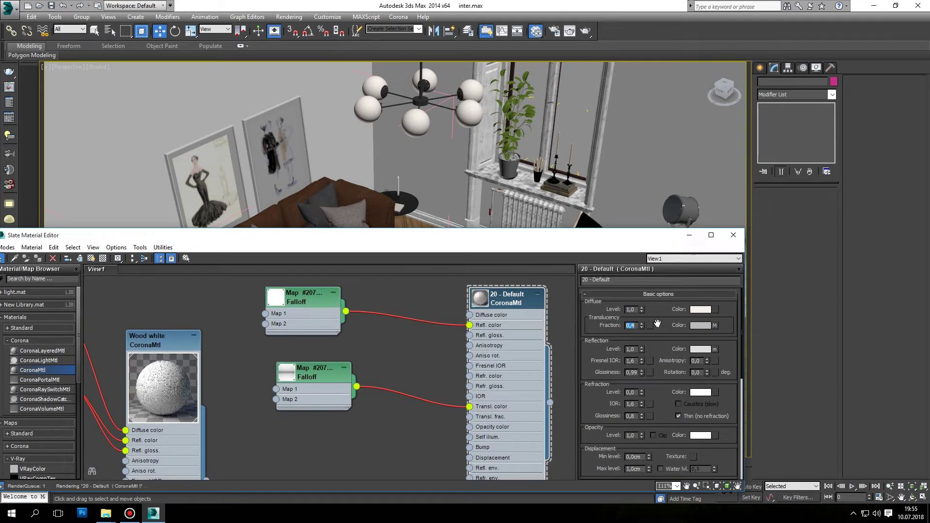
left_click(318, 299)
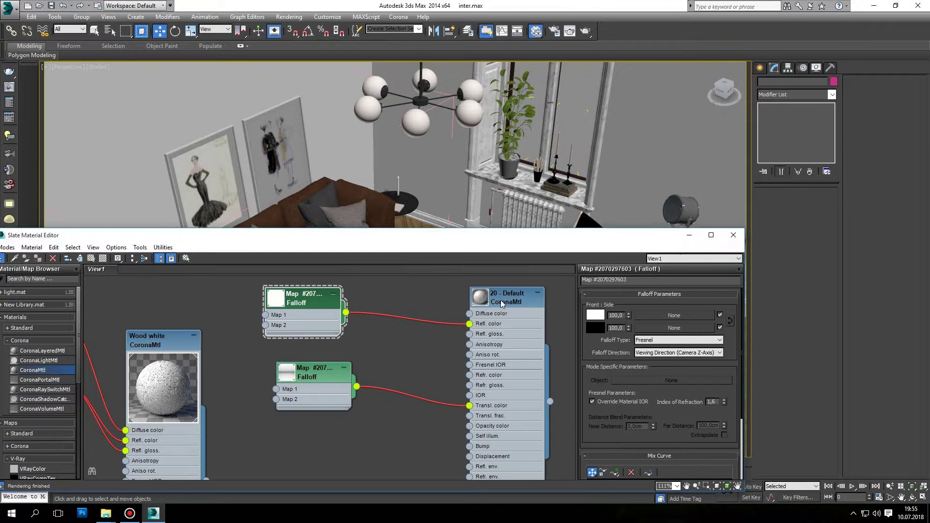
left_click(546, 306)
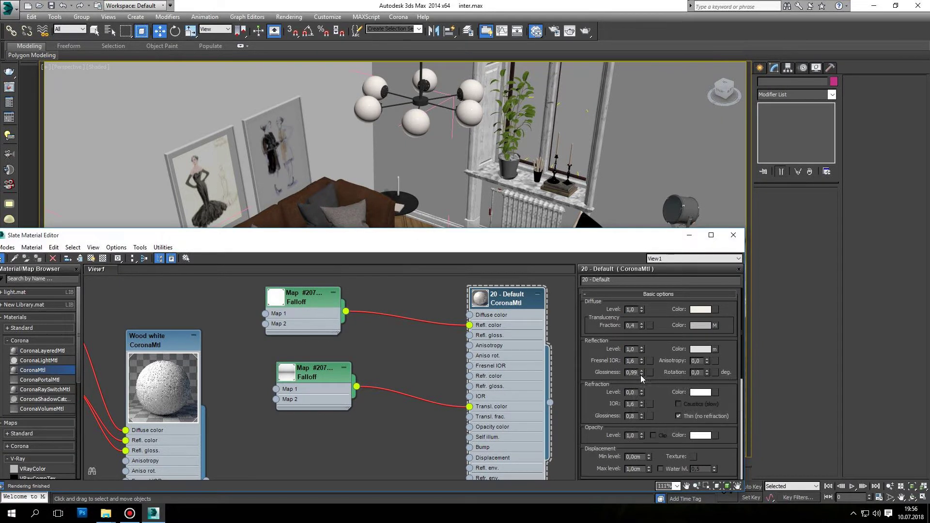
left_click_drag(302, 303, 318, 327)
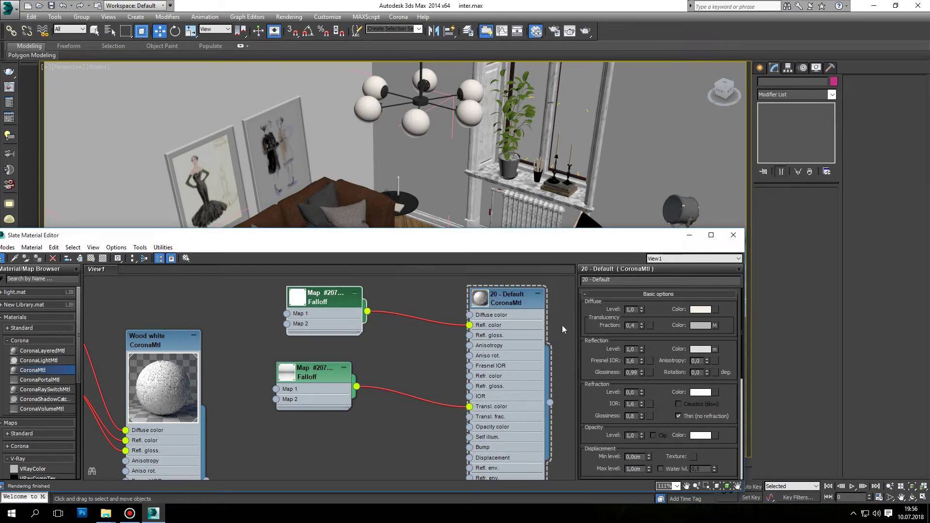
left_click_drag(468, 407, 373, 357)
Tint the 20 - Default diffuse colour a warm off-white and check the room.
left_click(700, 313)
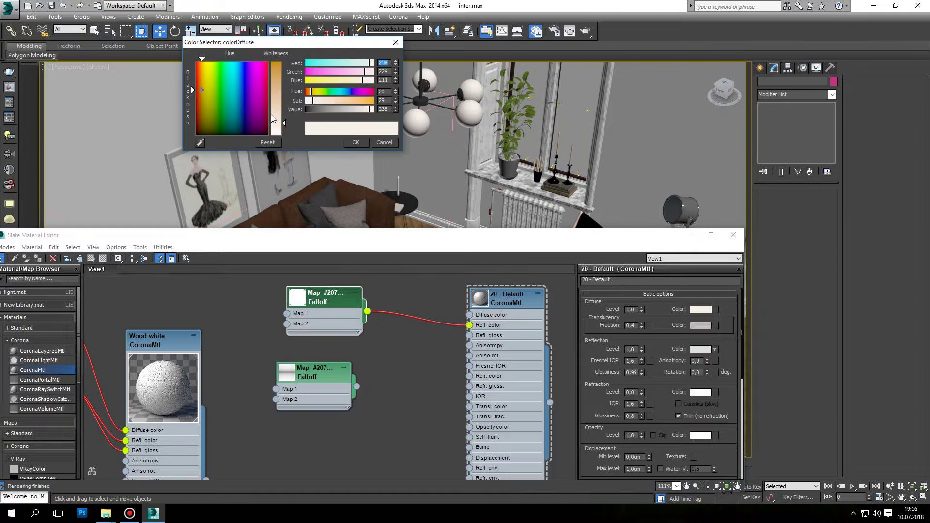
left_click(356, 142)
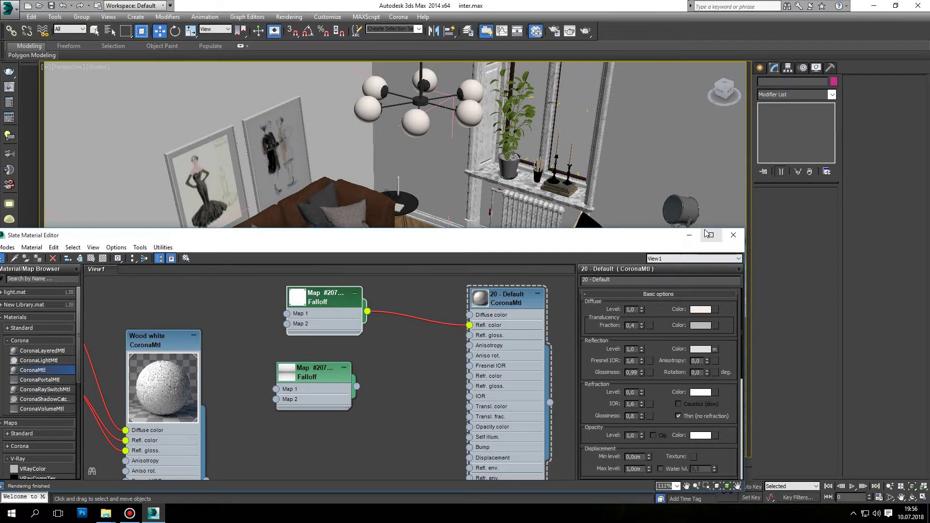
left_click(732, 235)
Add a new Corona material to the Slate node graph.
key("m")
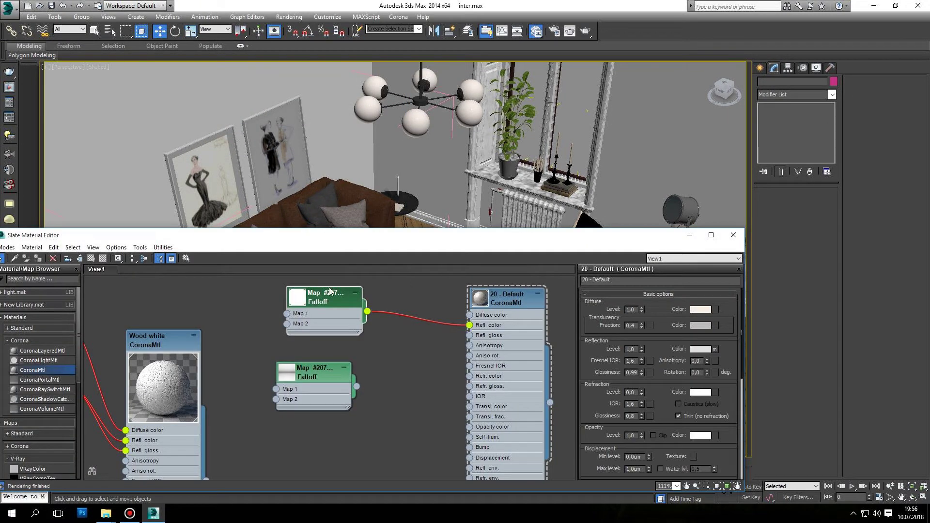
left_click_drag(319, 350, 126, 339)
scroll(251, 368, "down", 2)
left_click(15, 259)
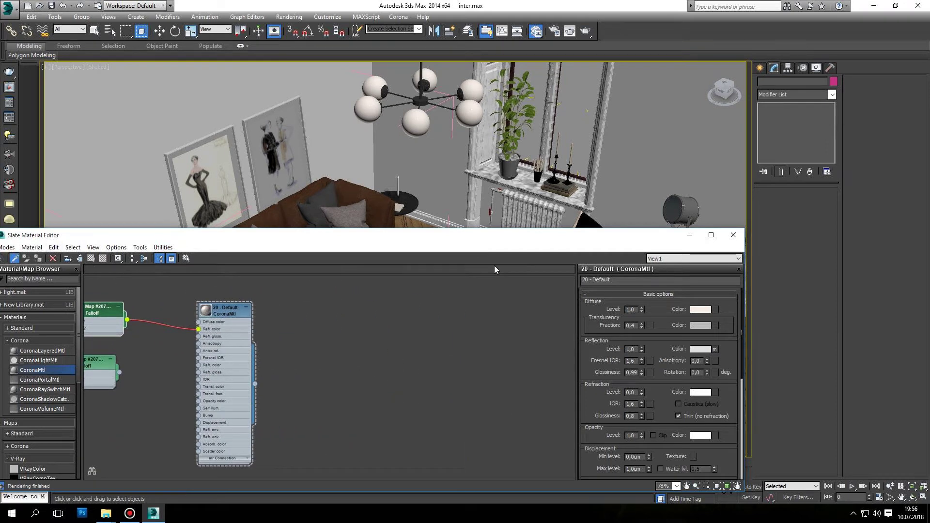
left_click(655, 195)
Set the hseh material's diffuse level to 0.
scroll(319, 299, "up", 2)
double_click(320, 299)
mouse_move(641, 310)
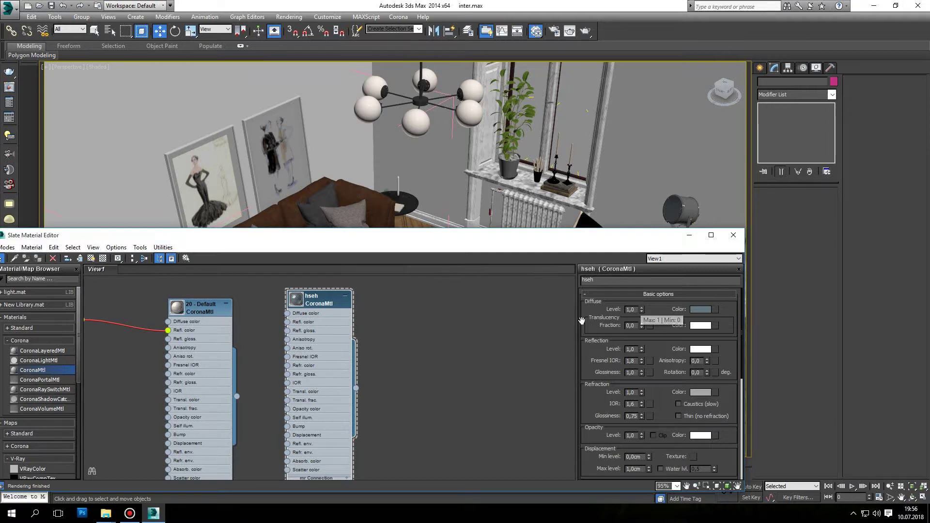
right_click(641, 311)
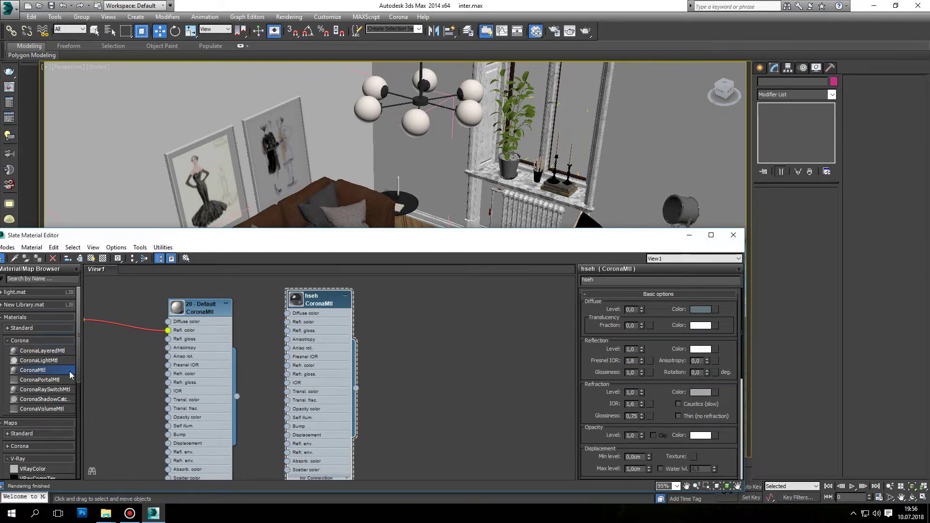
Add a test Corona material with diffuse 0, reflection level 1 and refraction level 1.
left_click_drag(37, 373, 440, 324)
double_click(464, 324)
right_click(642, 310)
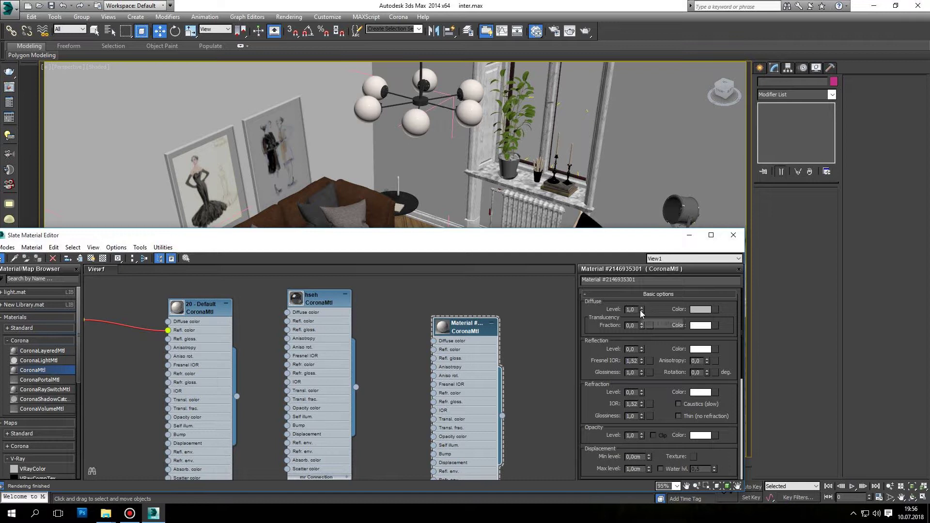
type("1")
key("Return")
double_click(631, 392)
type("1")
key("Return")
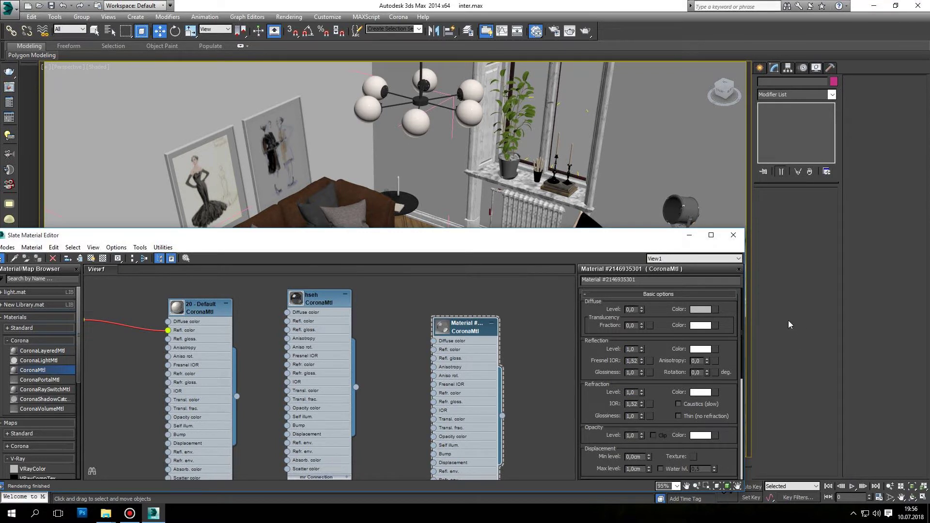
Select the floor lamp and delete the extra test material.
mouse_move(743, 310)
left_mouse_down()
mouse_move(746, 388)
mouse_move(751, 339)
mouse_move(736, 339)
left_mouse_up()
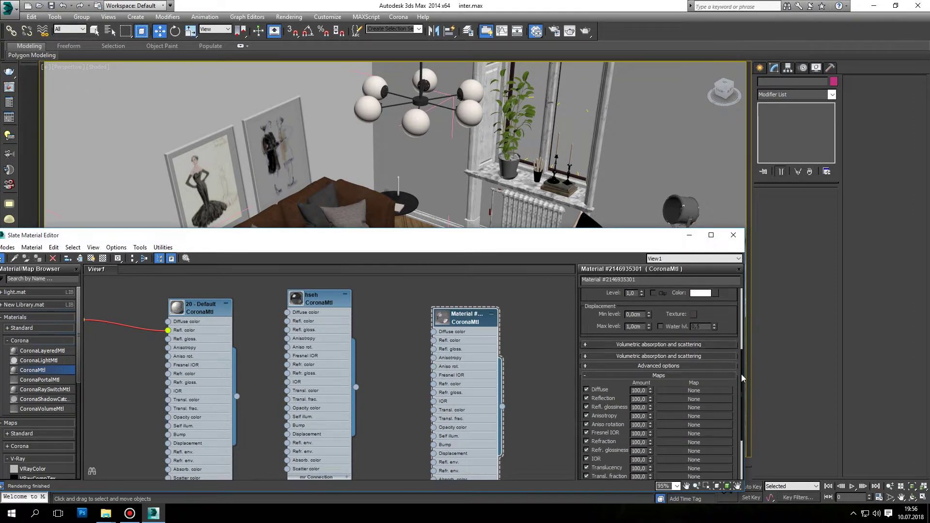
left_click(668, 204)
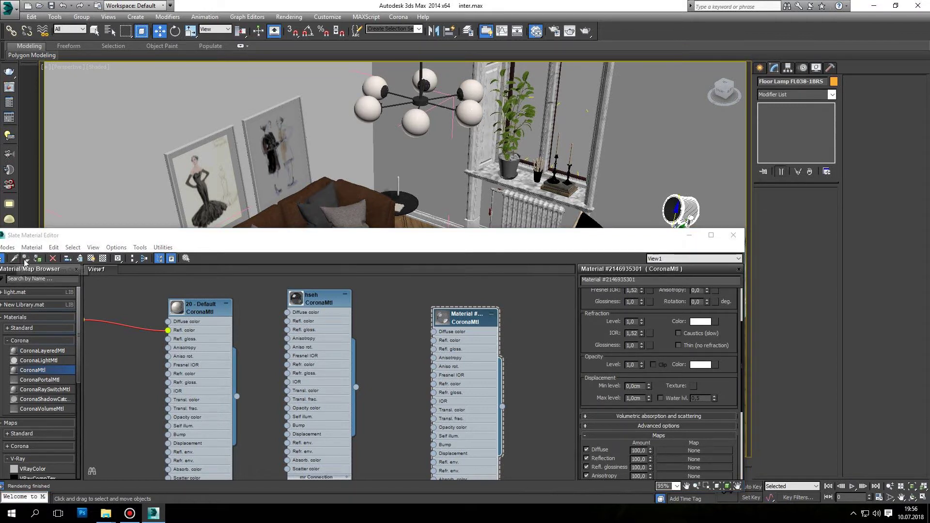
left_click(677, 210)
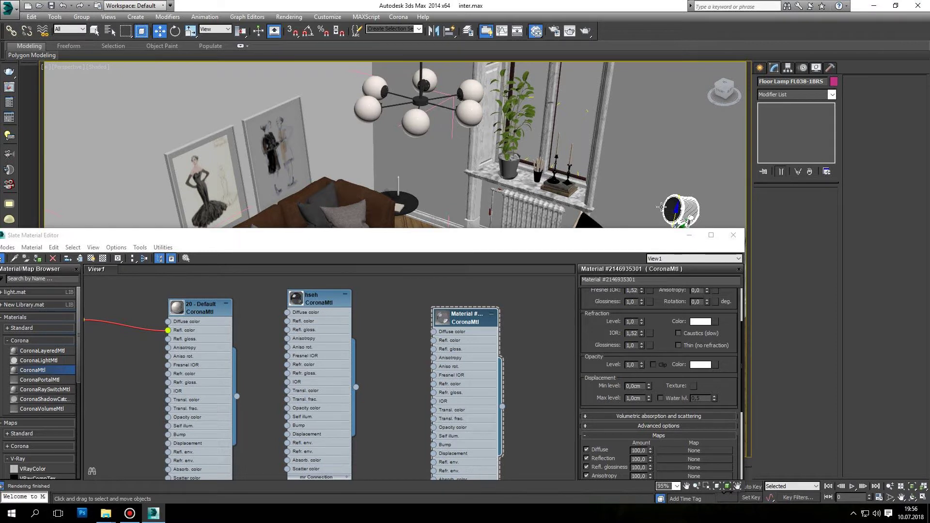
left_click(455, 324)
key("Delete")
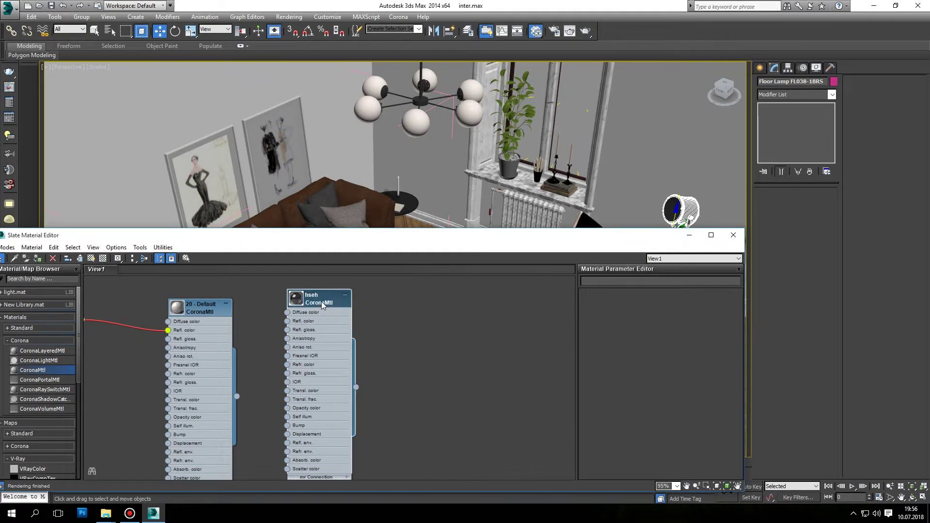
Set the hseh refraction colour to near-white 238 grey.
double_click(321, 301)
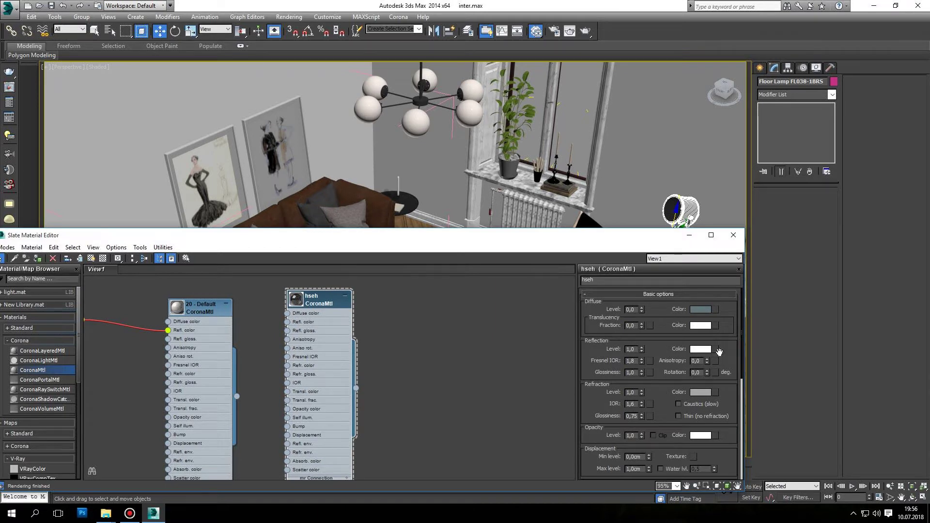
left_click_drag(742, 306, 740, 373)
left_click(585, 353)
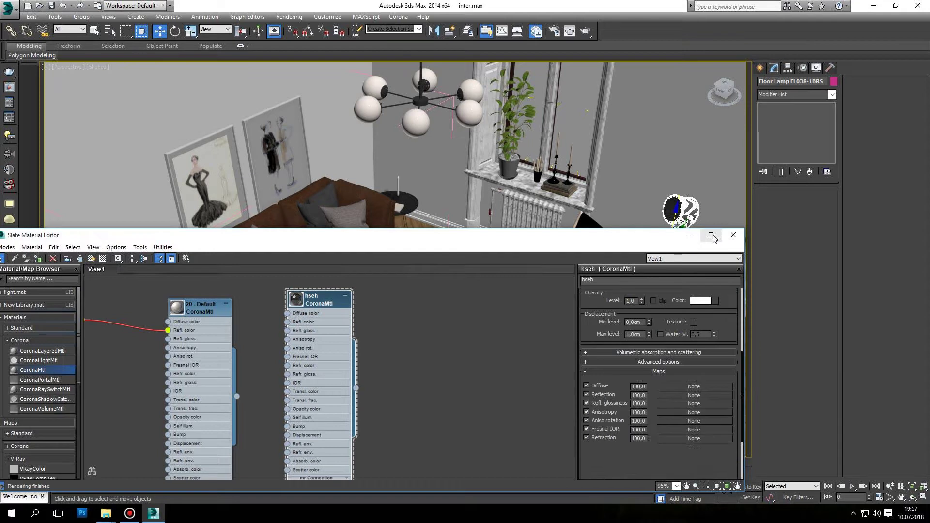
left_click(712, 235)
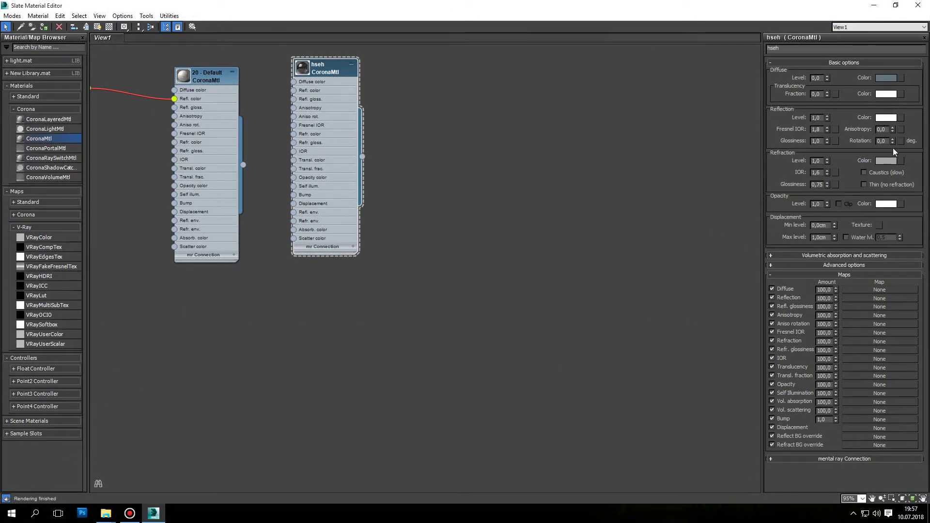
left_click(886, 161)
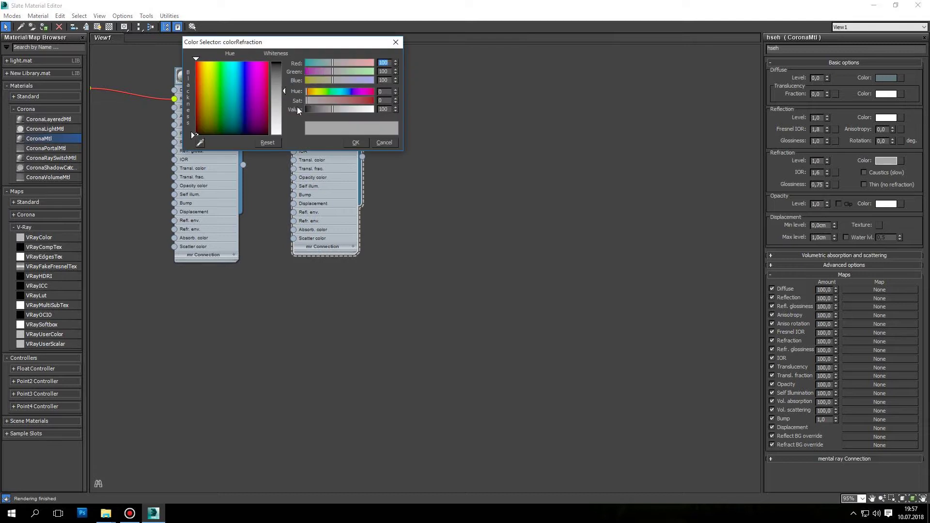
left_click_drag(283, 124, 284, 129)
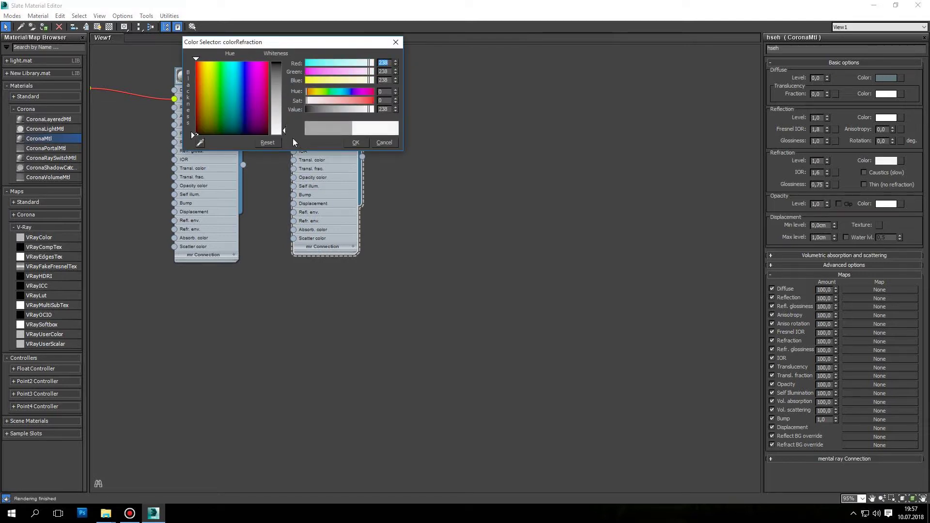
left_click(355, 142)
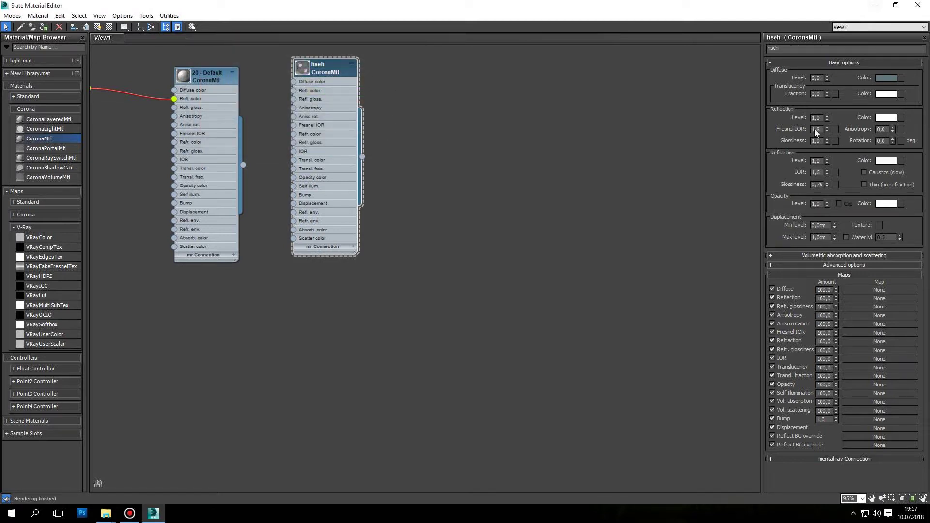
Select the armchair and open its material in the material editor.
left_click(917, 5)
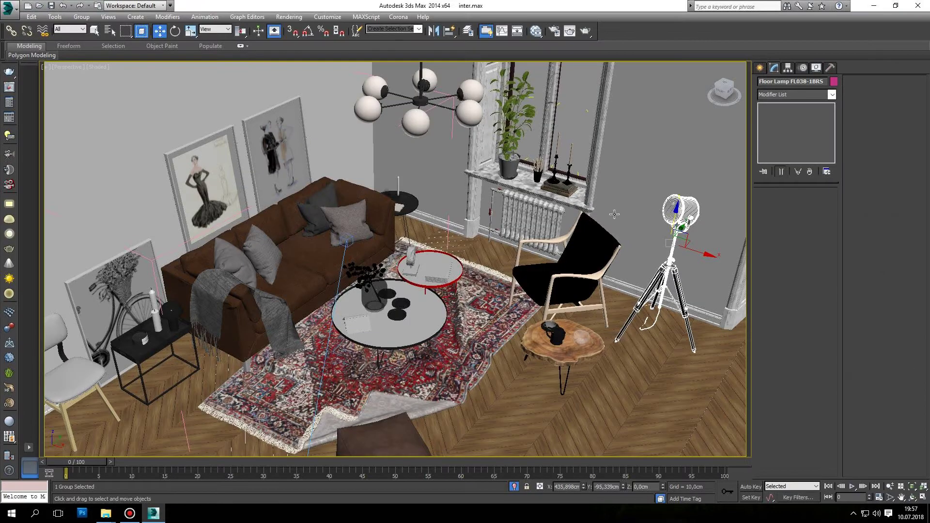
scroll(593, 233, "up", 2)
scroll(592, 233, "up", 2)
scroll(593, 233, "down", 3)
scroll(593, 233, "down", 1)
left_click(567, 243)
key("m")
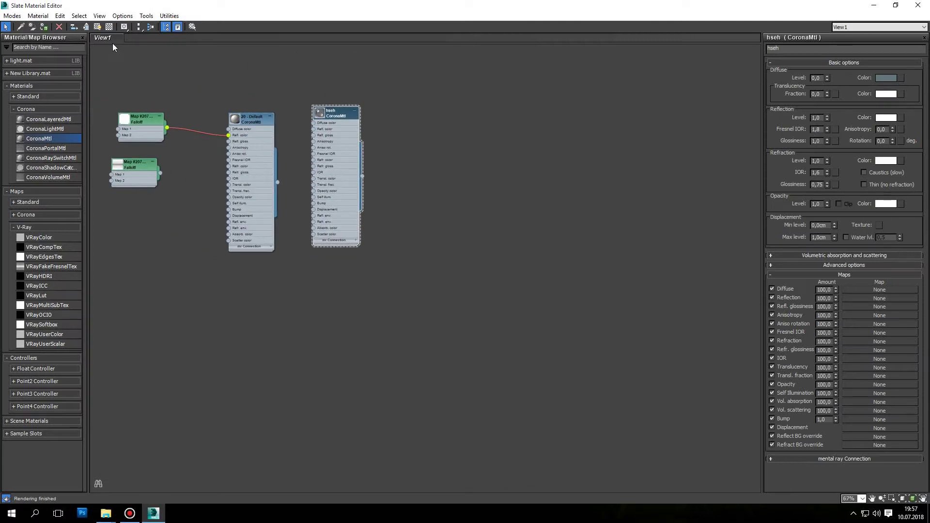
Frame the armchair's whole material node tree in the Slate editor.
left_click(895, 5)
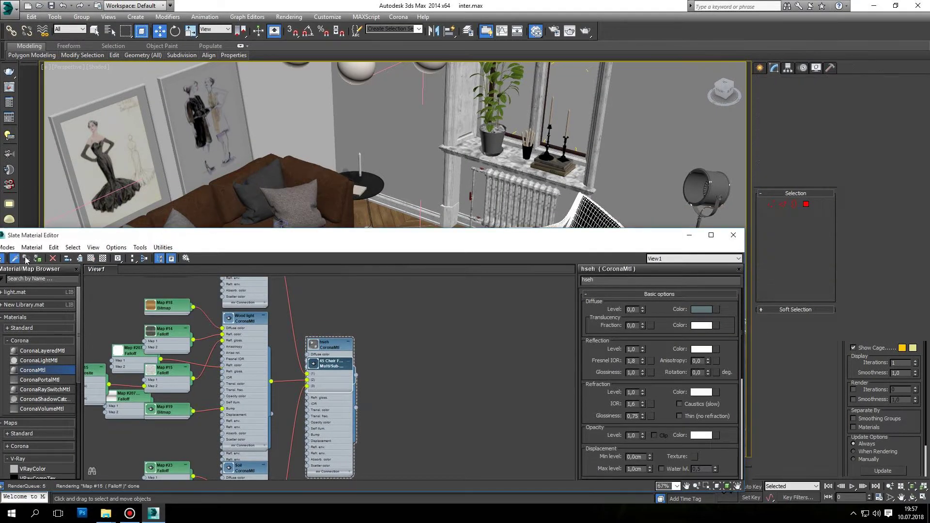
scroll(385, 336, "down", 2)
scroll(373, 338, "down", 3)
scroll(373, 338, "down", 2)
scroll(441, 341, "down", 2)
middle_click_drag(449, 366, 388, 359)
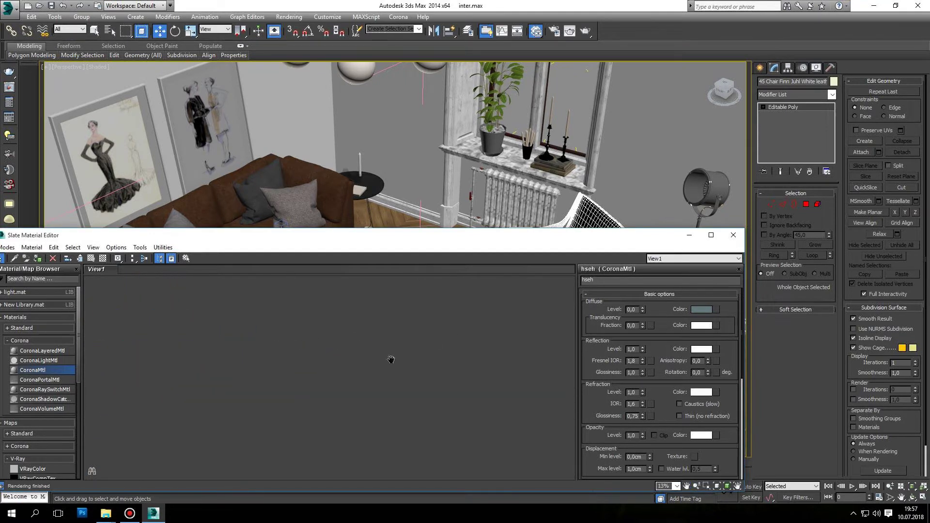
left_click(15, 258)
key("z")
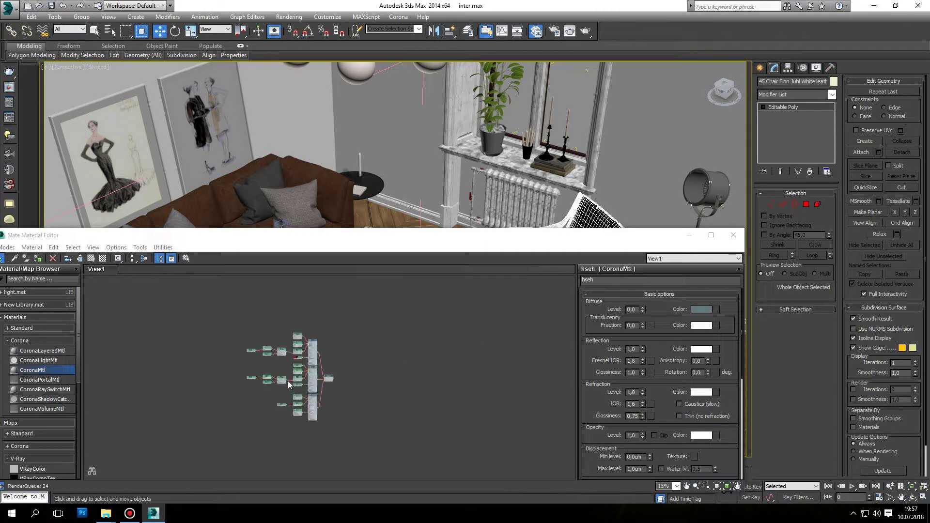
Open the 45 Chair Finn Juhl White leather Multi/Sub-Object parameters and select the ambient occlusion node.
left_click(711, 235)
scroll(469, 190, "up", 1)
scroll(469, 190, "up", 2)
double_click(469, 190)
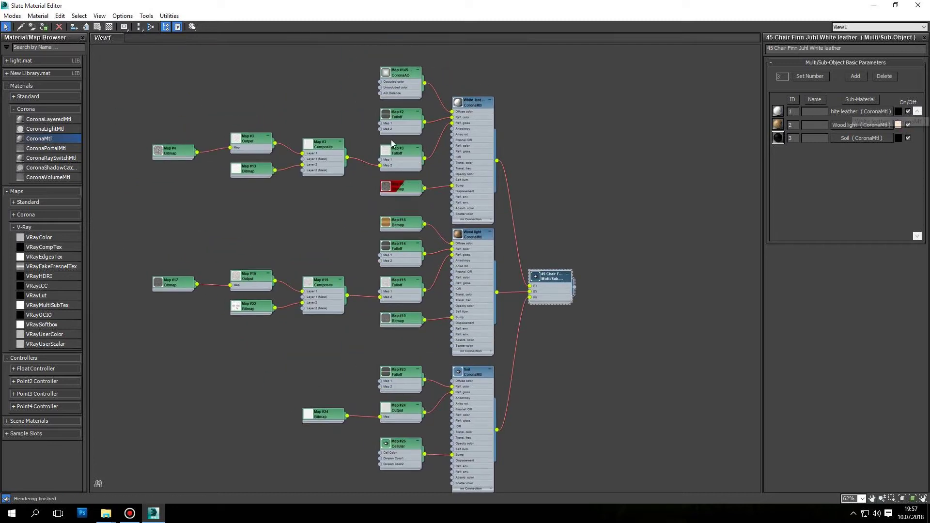
scroll(245, 150, "up", 3)
middle_click_drag(245, 150, 292, 177)
scroll(320, 177, "down", 2)
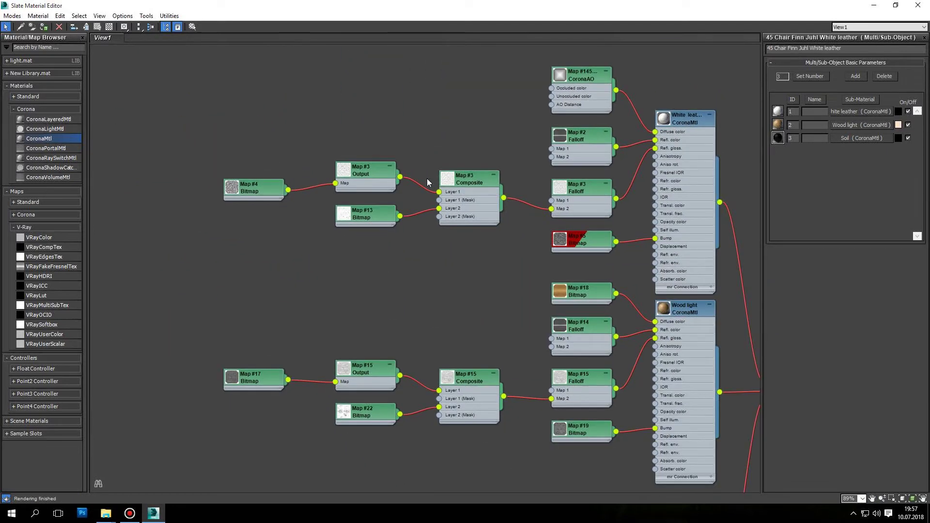
middle_click_drag(695, 137, 628, 166)
scroll(493, 167, "up", 2)
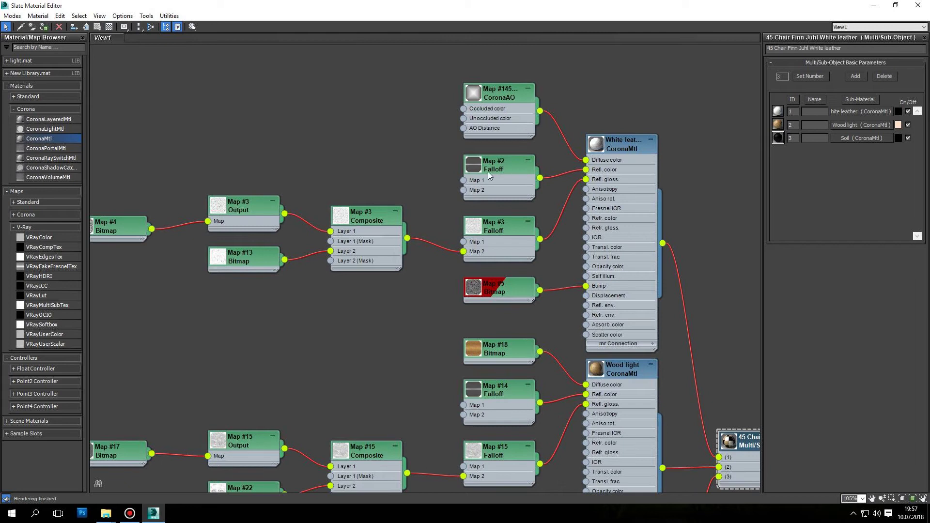
left_click(499, 92)
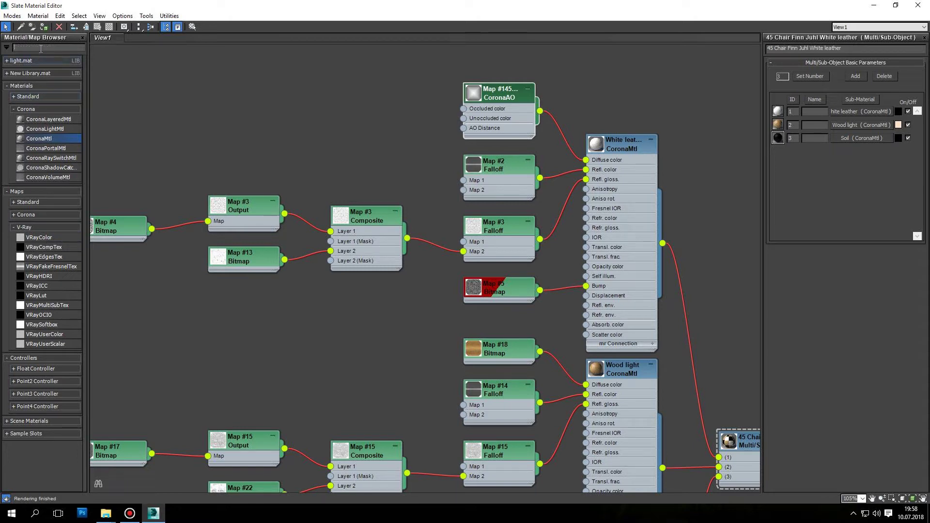
Add a Bitmap node loaded with the Old_Saddle leather JPG from the interior materials folder.
type("bit")
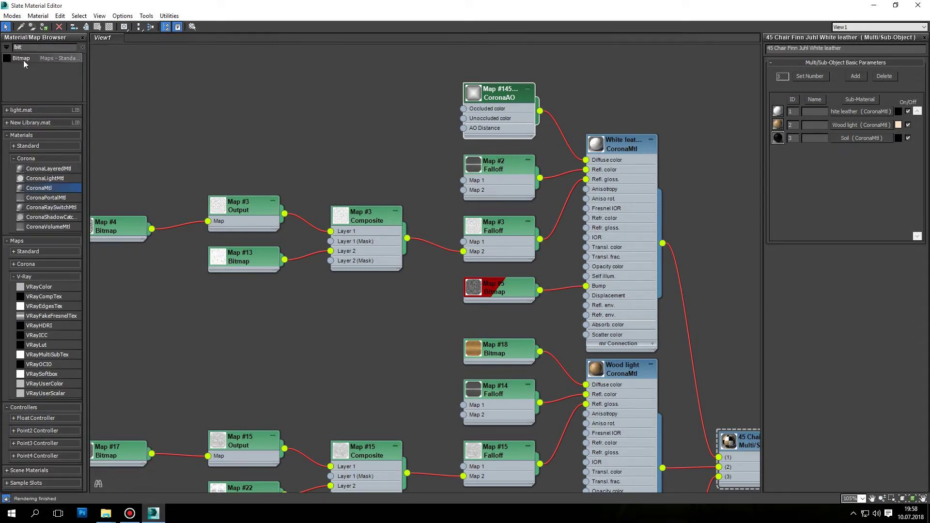
left_click(304, 85)
double_click(346, 95)
double_click(287, 85)
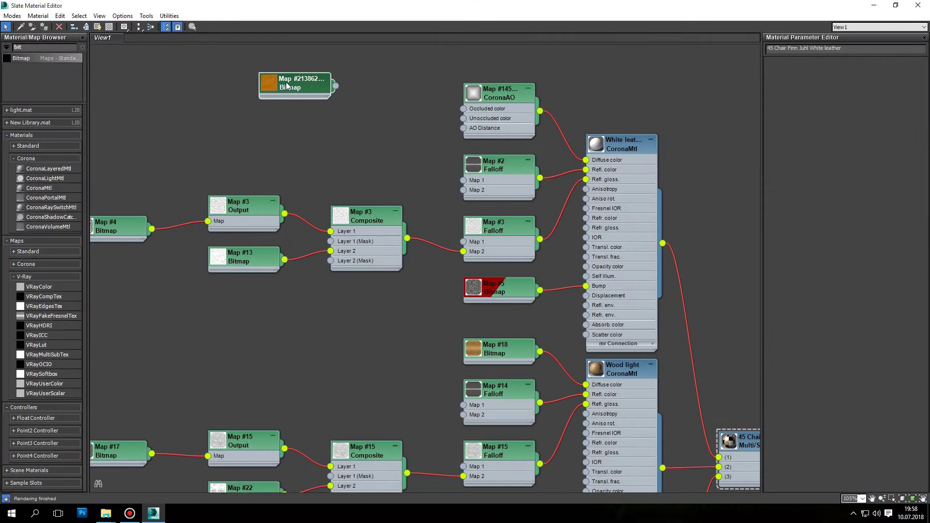
left_click(846, 183)
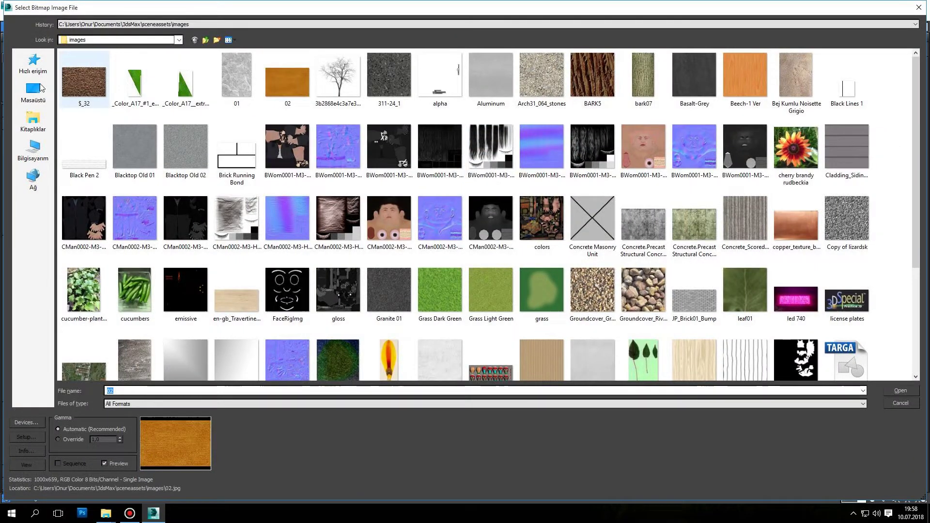
left_click(33, 92)
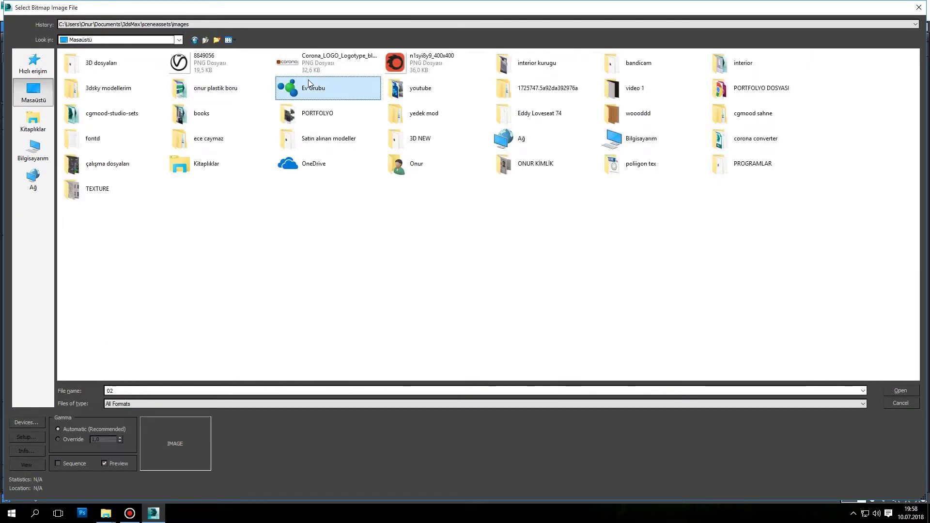
left_click(392, 58)
left_click(729, 65)
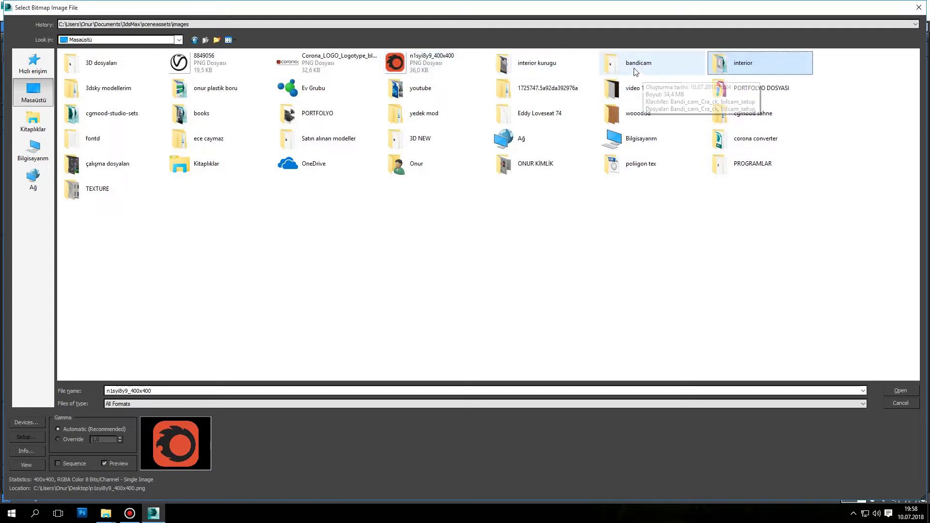
double_click(728, 63)
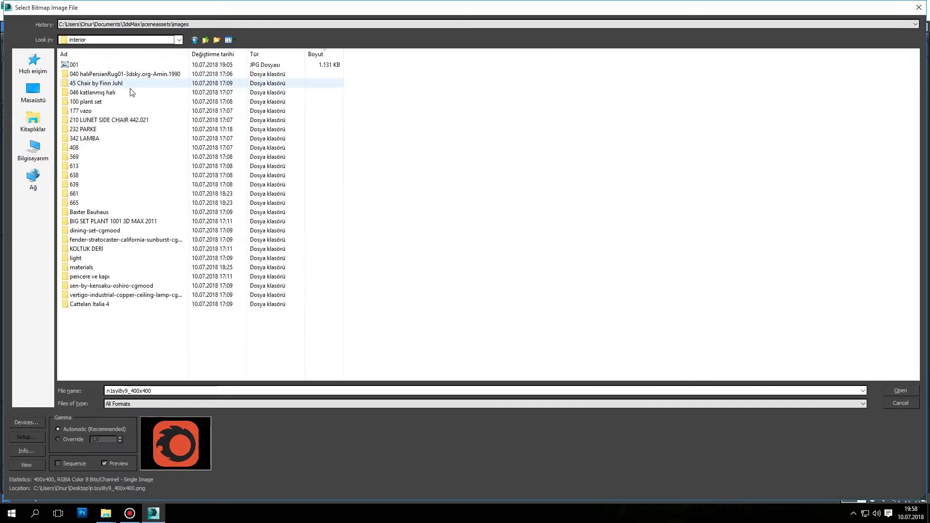
double_click(87, 267)
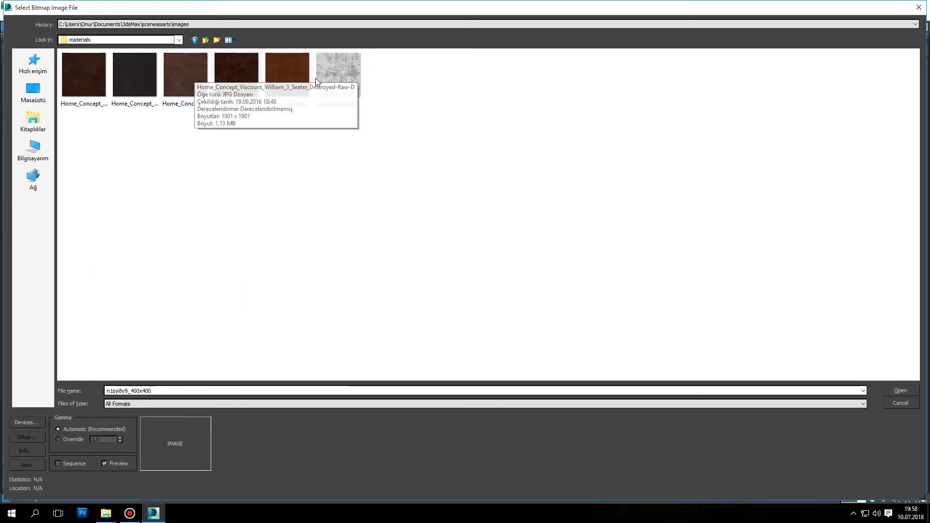
left_click(293, 71)
left_click(896, 390)
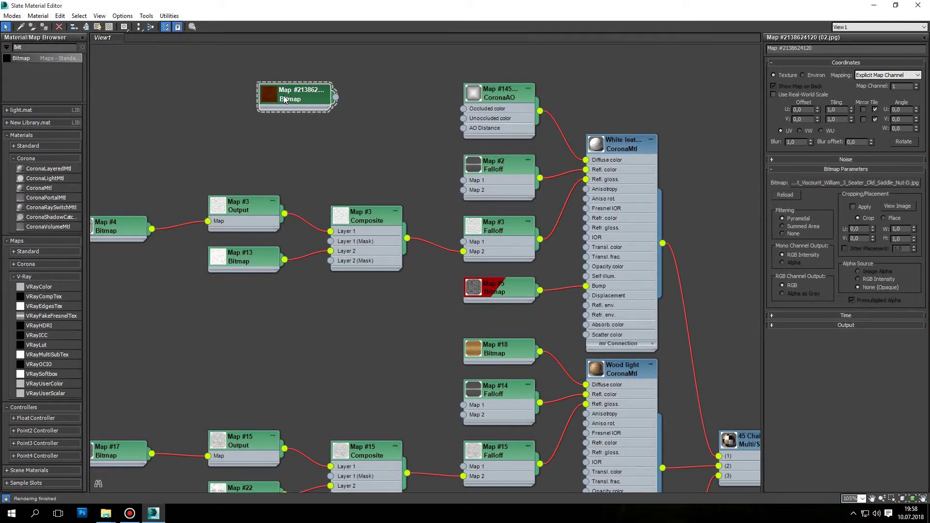
Wire the saddle-leather bitmap into White leather's Diffuse color.
double_click(268, 85)
scroll(278, 104, "up", 2)
scroll(278, 104, "up", 1)
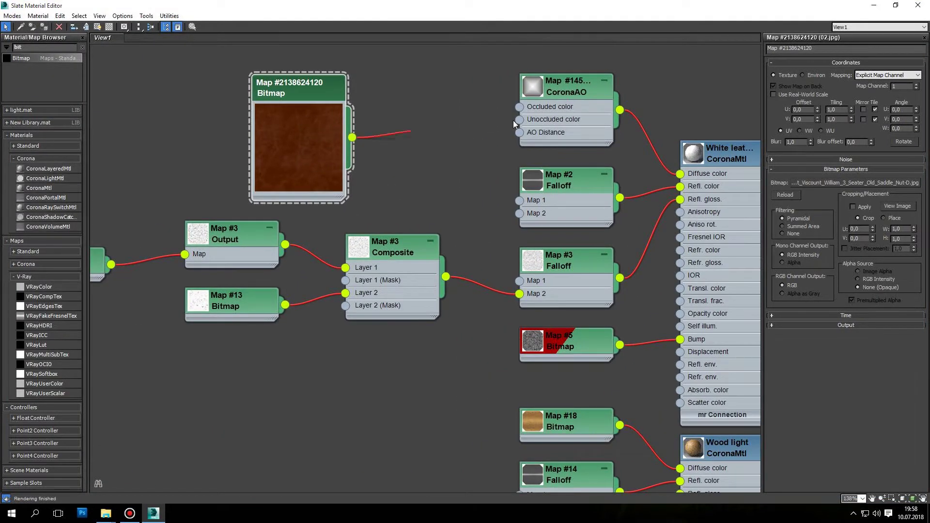
left_click_drag(513, 120, 680, 173)
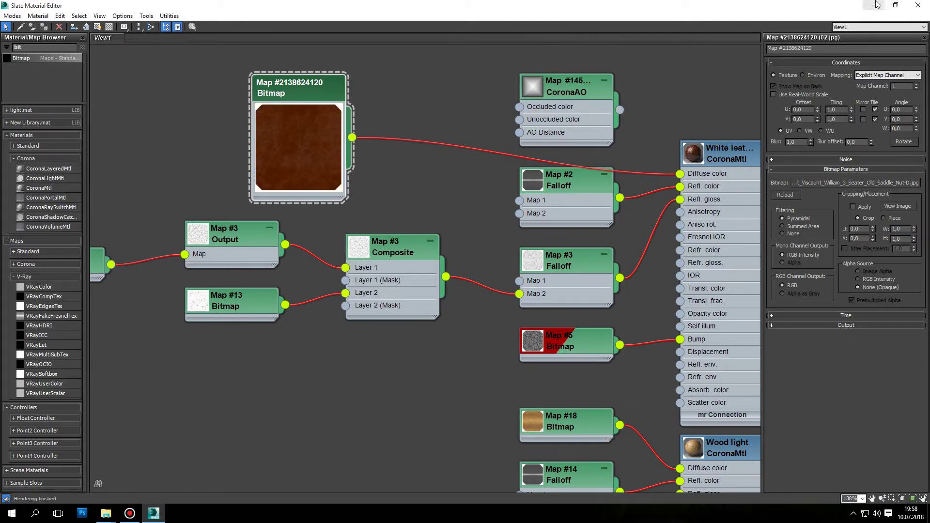
Render a Corona region around the armchair from the camera view.
left_click(876, 5)
middle_click_drag(553, 265, 558, 256, "alt")
key("c")
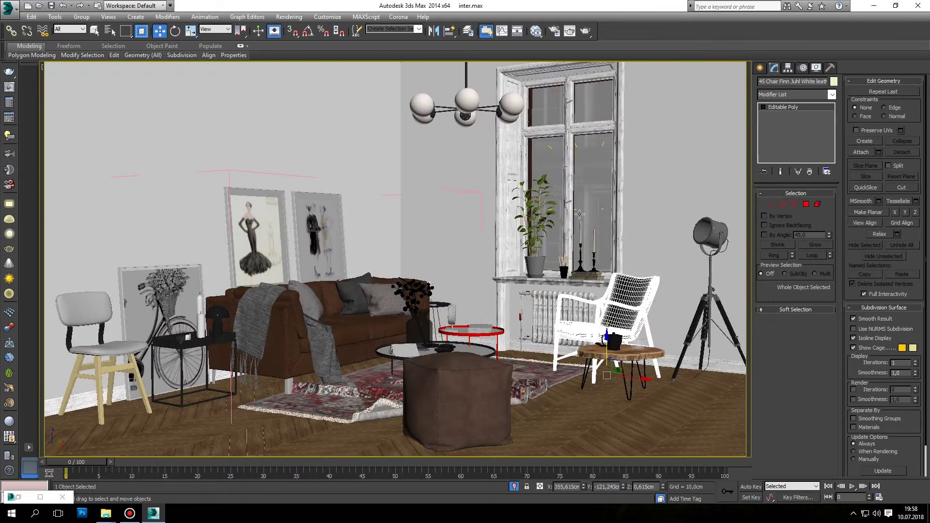
left_click(586, 30)
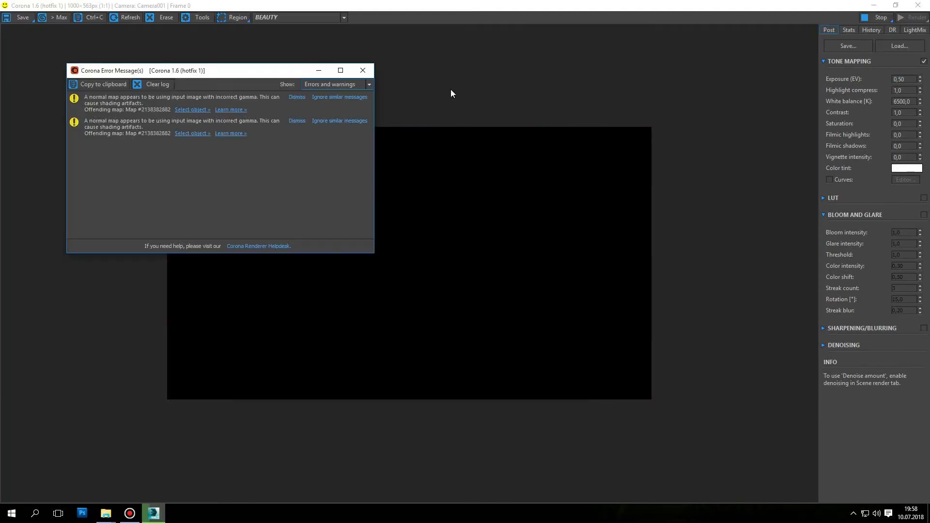
left_click(362, 70)
left_click(235, 18)
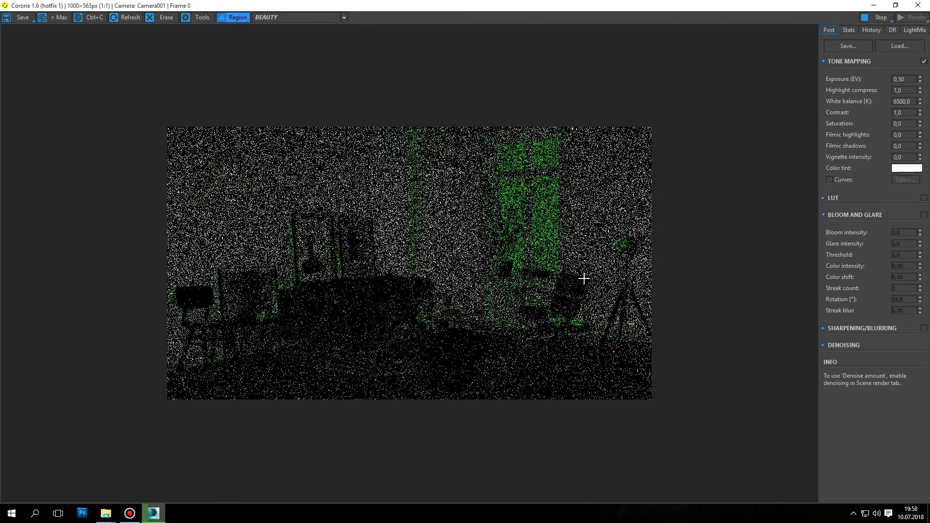
left_click_drag(591, 237, 477, 344)
scroll(557, 321, "up", 1)
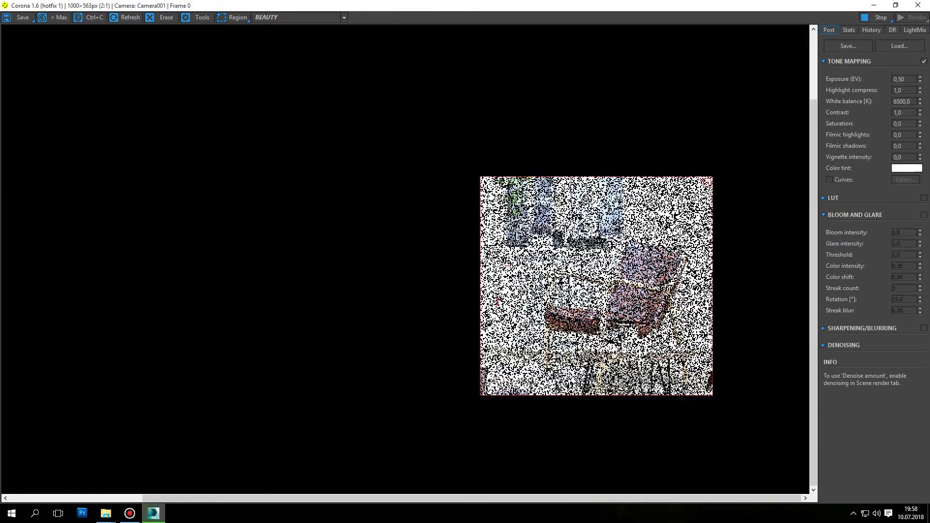
Stop the render, unhide the previously hidden objects and reopen the Slate Material Editor.
left_click(153, 513)
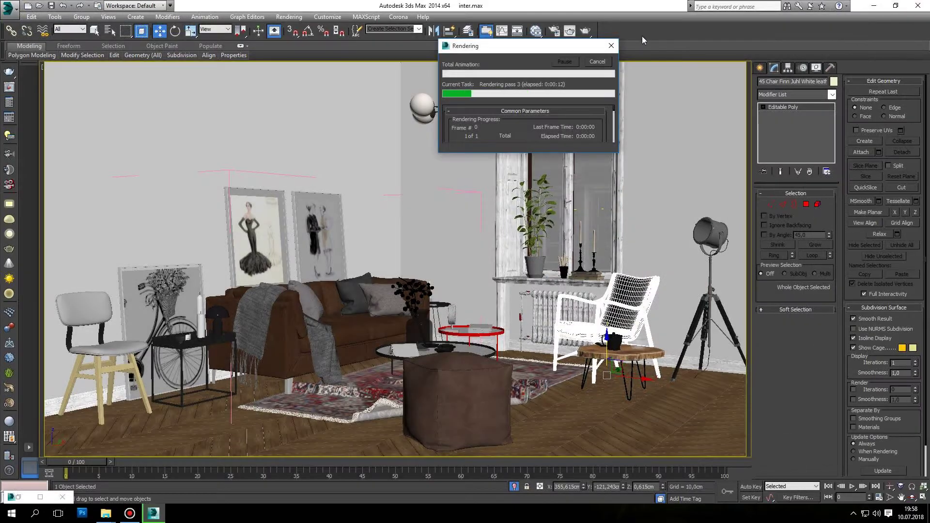
left_click(612, 45)
right_click(454, 150)
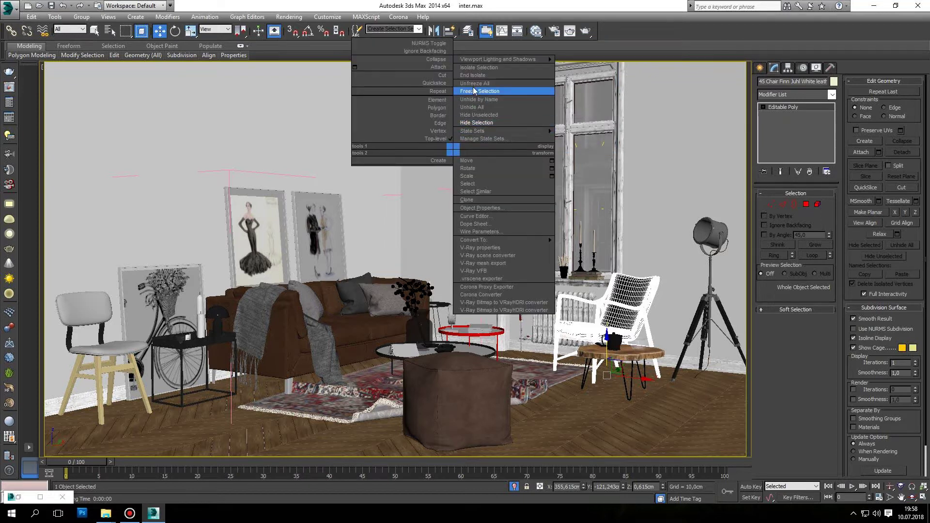
left_click(478, 107)
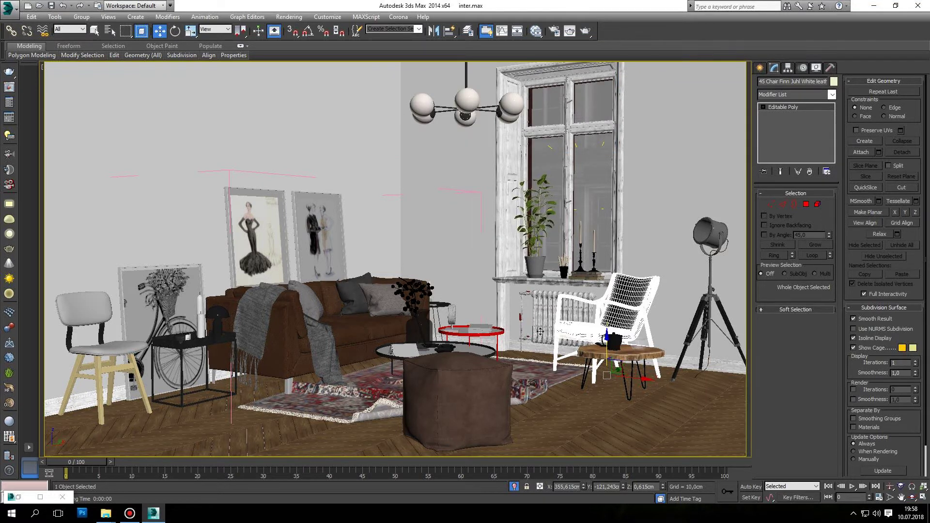
key("m")
scroll(397, 225, "down", 2)
scroll(525, 327, "down", 1)
Insert a ColorCorrection between Map #18 and Wood light's Diffuse with RGB gamma 0,5.
scroll(506, 315, "up", 2)
left_click_drag(505, 315, 271, 315)
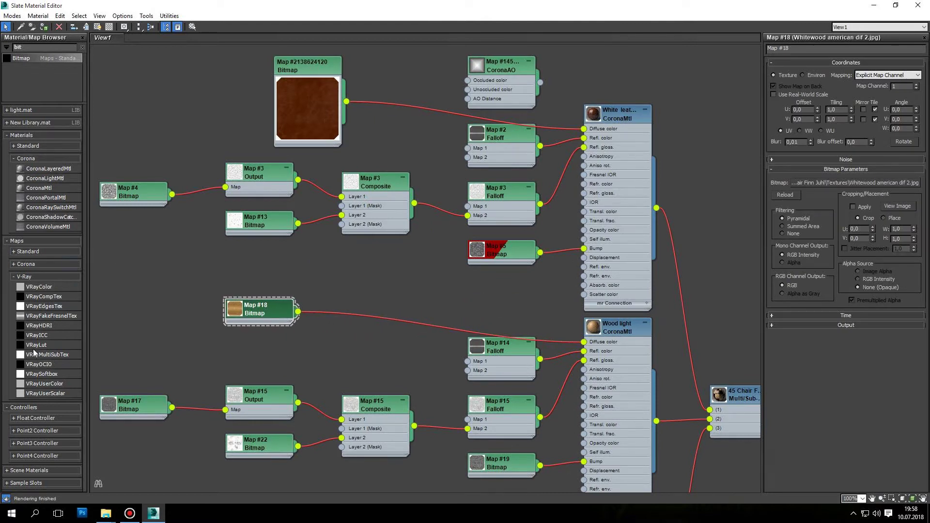
type("color")
left_click_drag(29, 58, 373, 317)
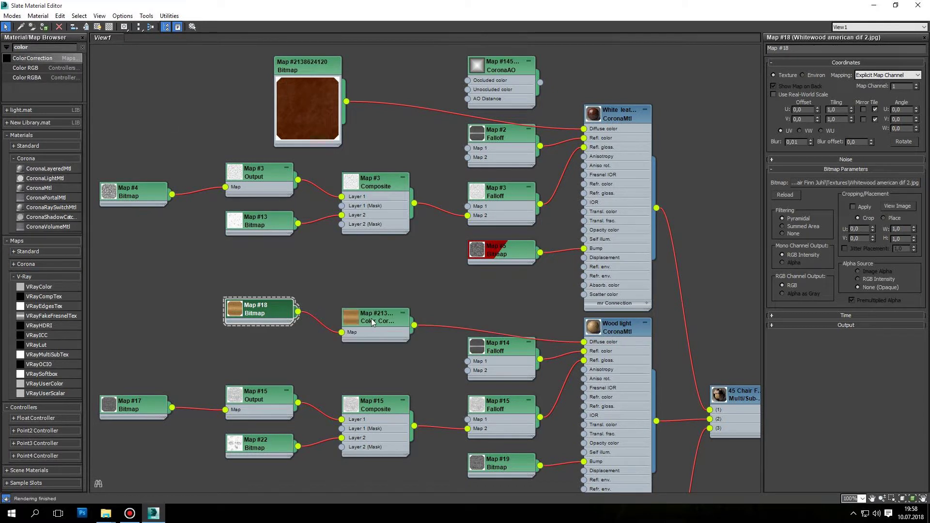
double_click(373, 318)
double_click(840, 272)
type("0,5")
key("Return")
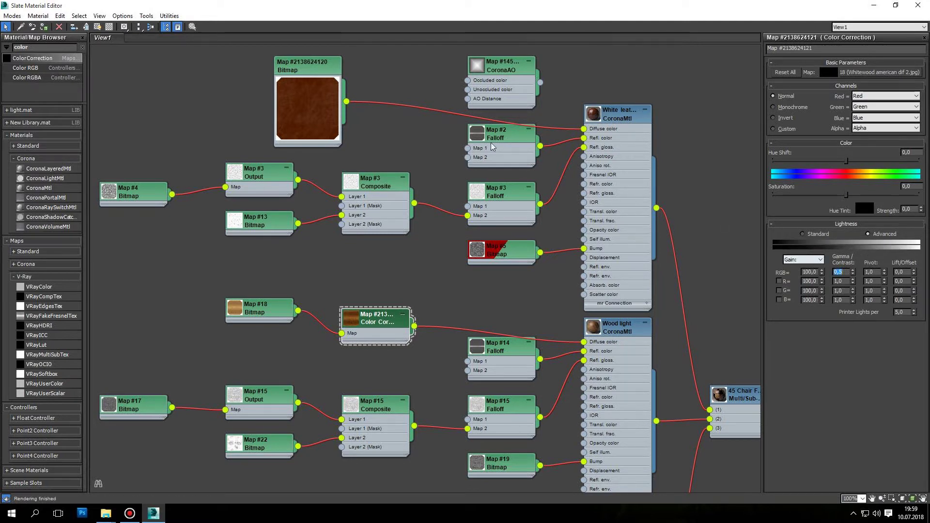
Re-render the scene in Corona, inspect the armchair, and dismiss the error window.
left_click(864, 5)
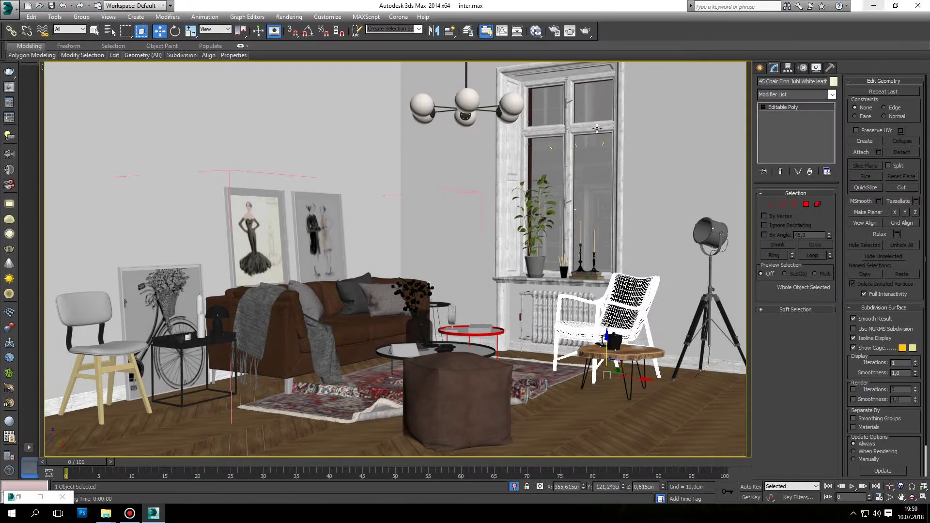
left_click(587, 32)
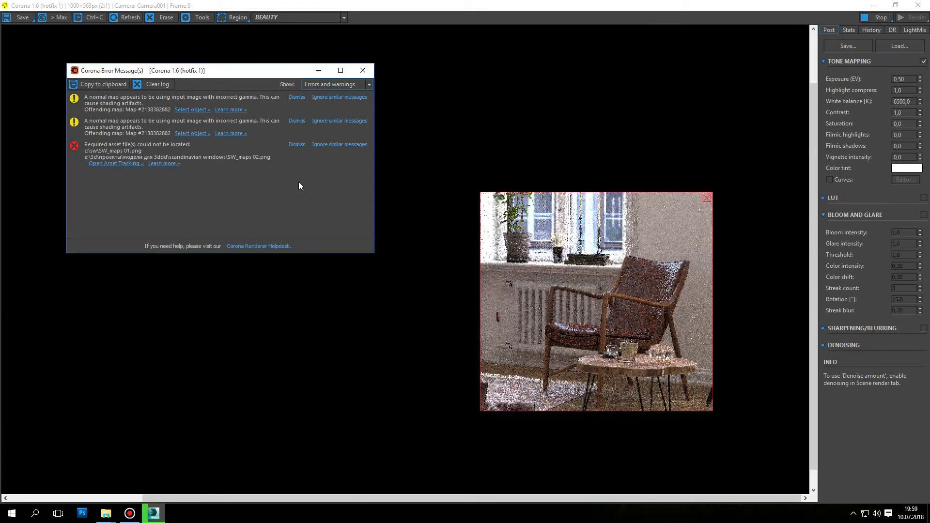
scroll(615, 320, "up", 1)
scroll(615, 320, "up", 1)
scroll(615, 319, "down", 3)
scroll(611, 323, "up", 2)
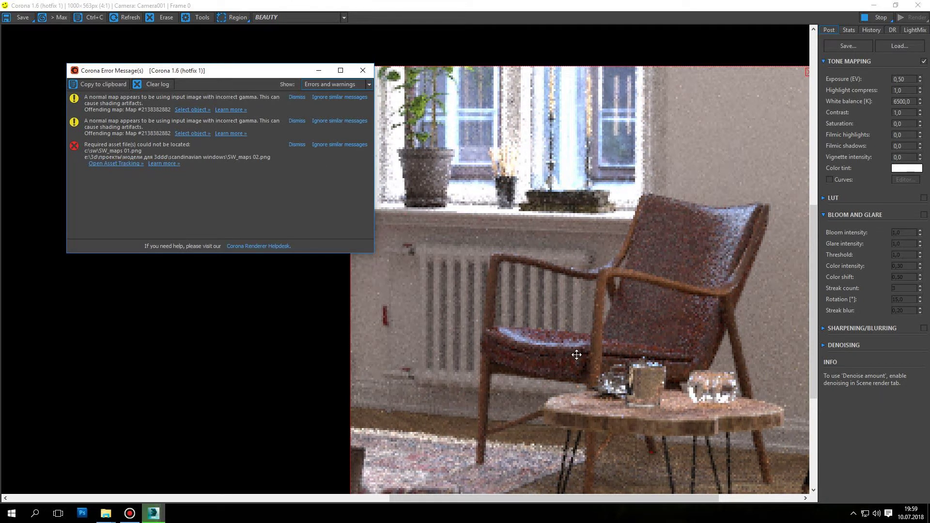
scroll(576, 355, "down", 3)
scroll(584, 284, "up", 3)
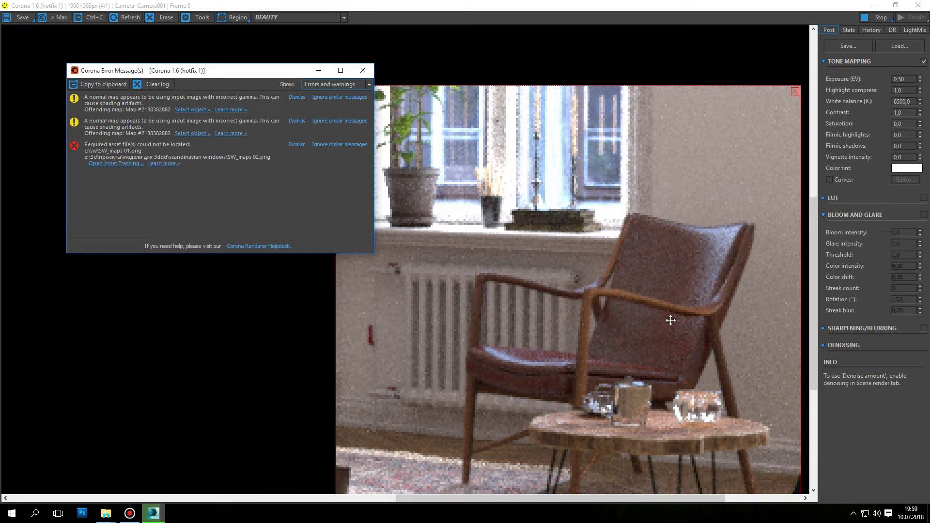
scroll(602, 321, "down", 1)
left_click(362, 71)
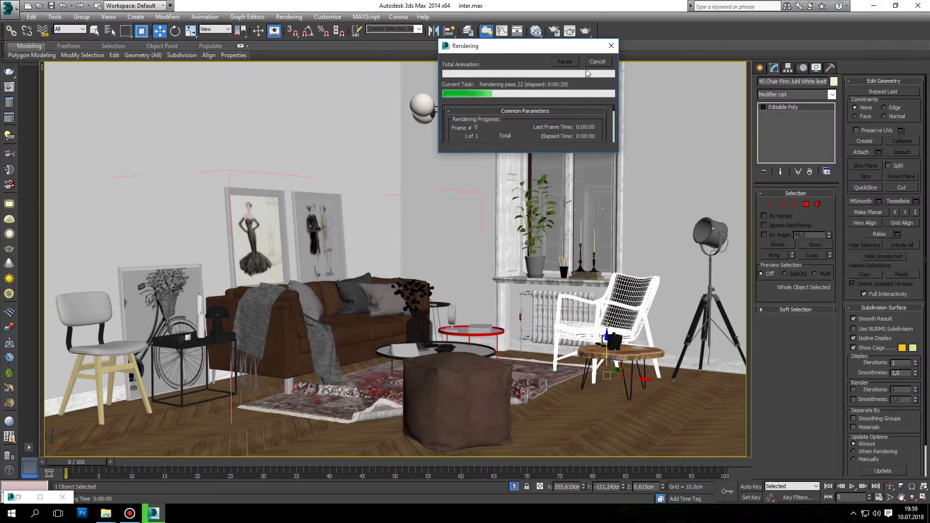
Swap the leather bitmap's image for the tan biker leather texture.
left_click(536, 30)
double_click(305, 66)
left_click(846, 184)
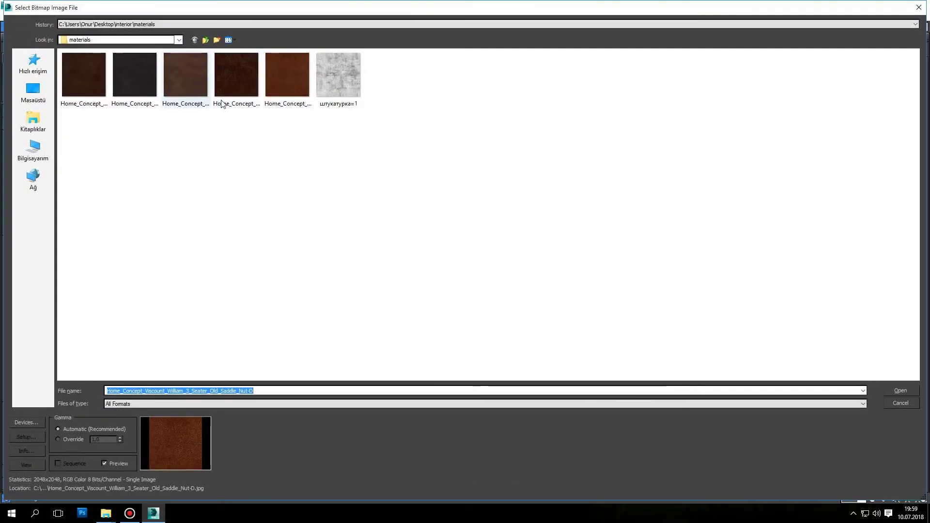
left_click(224, 74)
left_click(894, 387)
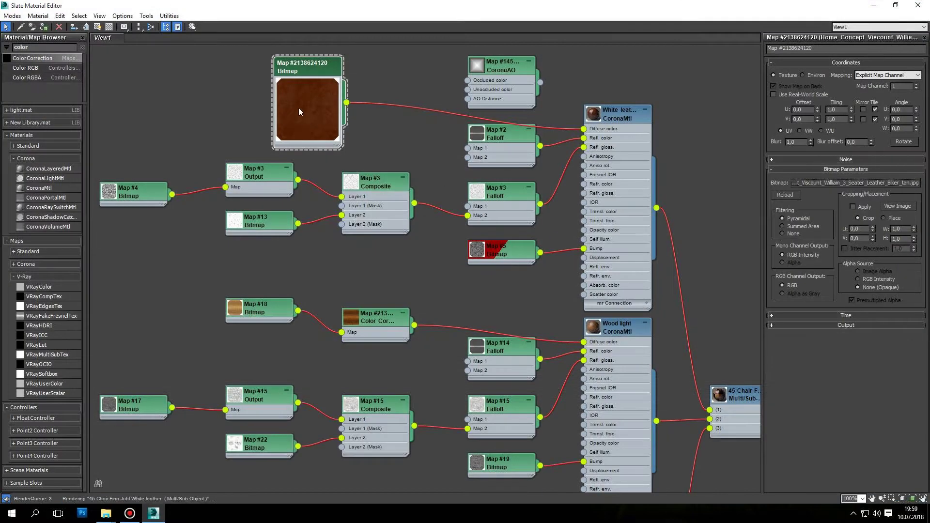
left_click_drag(323, 91, 246, 81)
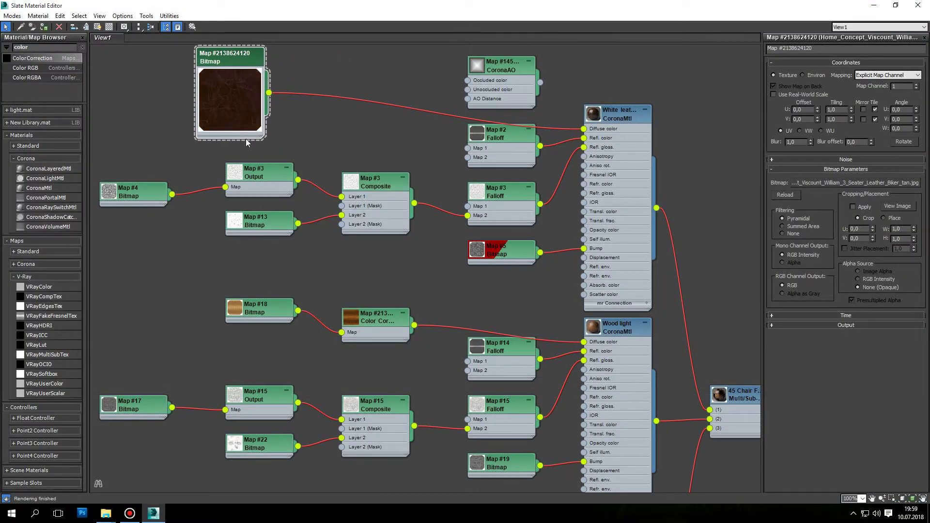
scroll(272, 184, "down", 3)
scroll(350, 291, "up", 2)
Change the wood colour correction's RGB gamma to 1,5.
left_click(351, 277)
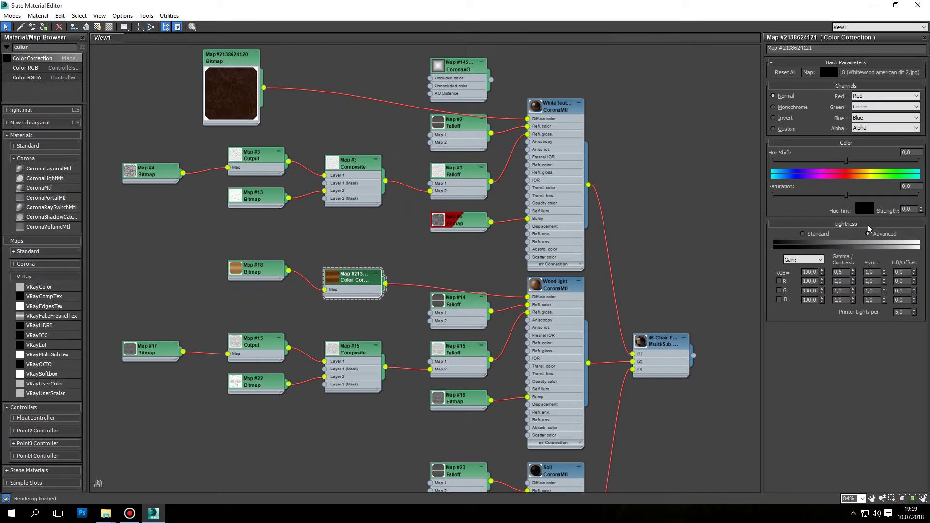
double_click(843, 272)
type("1,5")
key("Return")
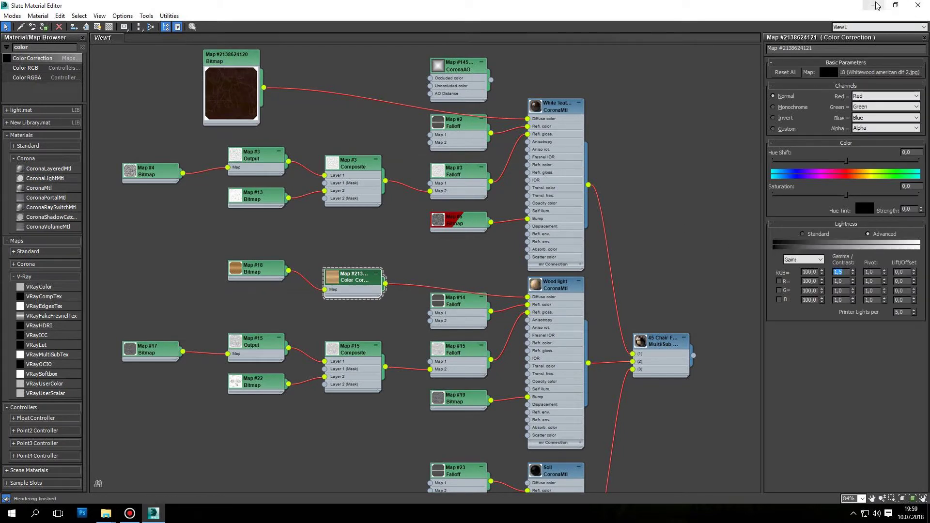
Re-render the scene in Corona and inspect the result.
left_click(877, 6)
right_click(483, 119)
left_click(570, 31)
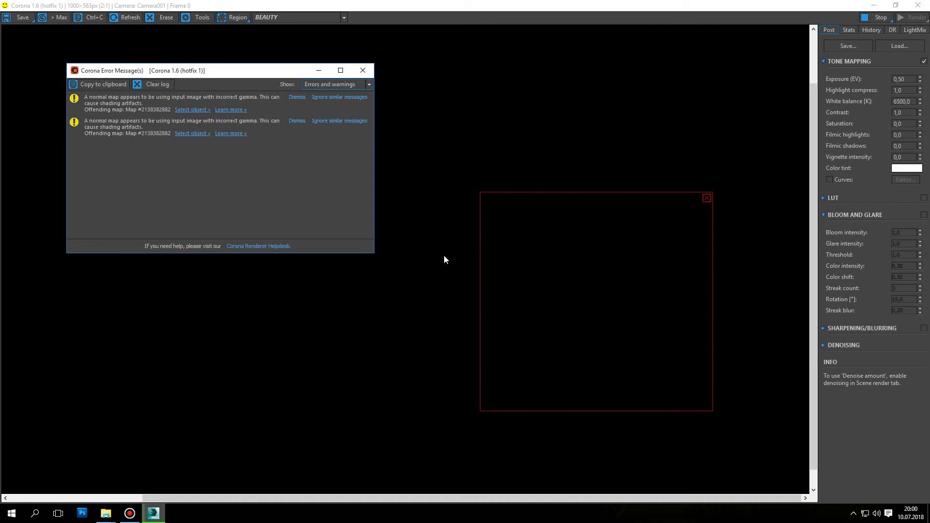
left_click(362, 70)
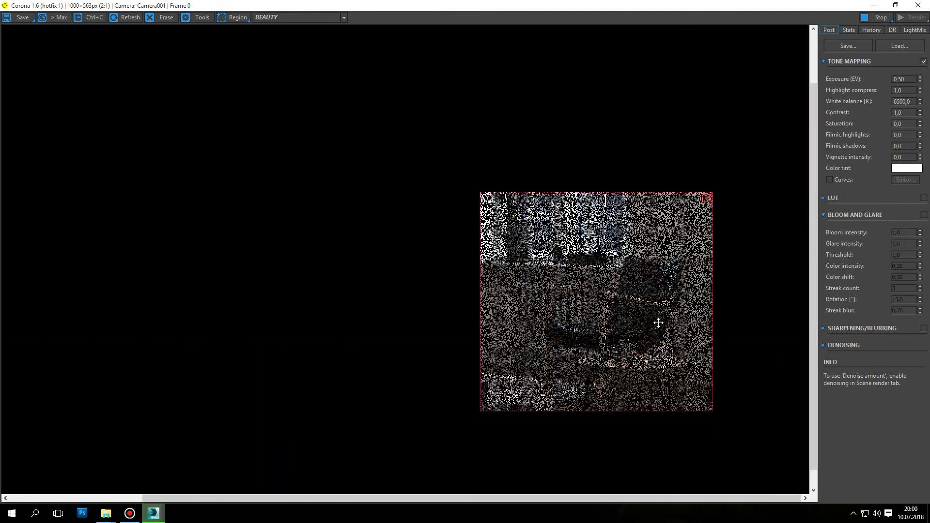
scroll(658, 323, "up", 1)
scroll(659, 323, "down", 3)
scroll(658, 323, "up", 1)
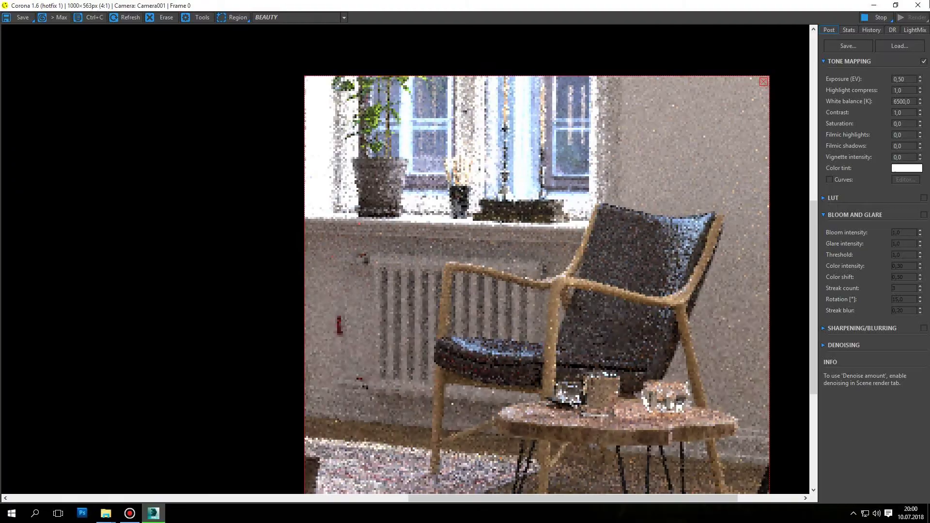
key("alt+Tab")
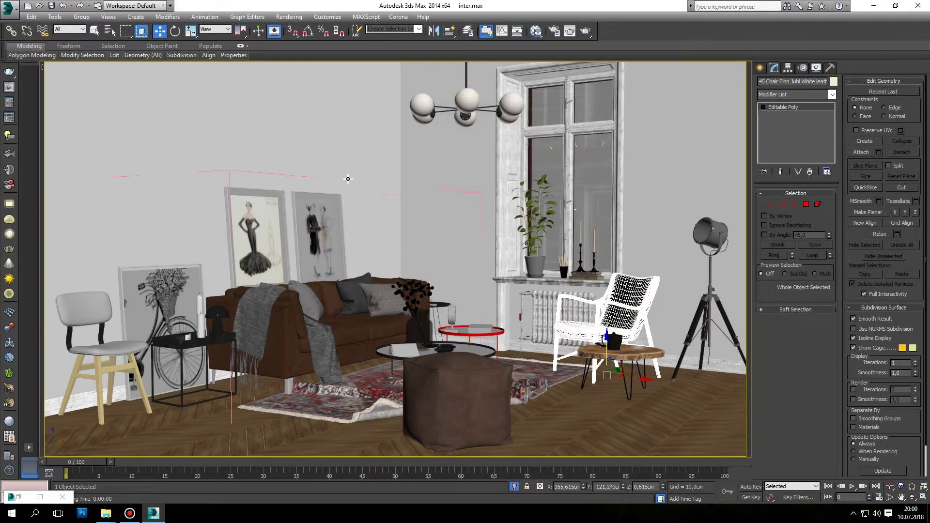
Load Home_Concept_Viscount_William_3_Seater_Destroyed-Raw-D.jpg into the leather bitmap.
key("m")
double_click(204, 61)
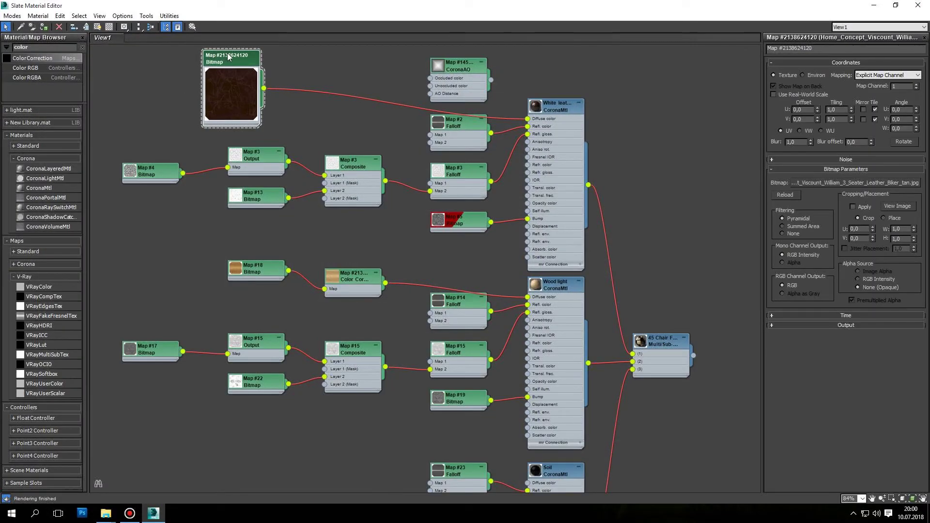
left_click(856, 182)
left_click(280, 83)
left_click(192, 75)
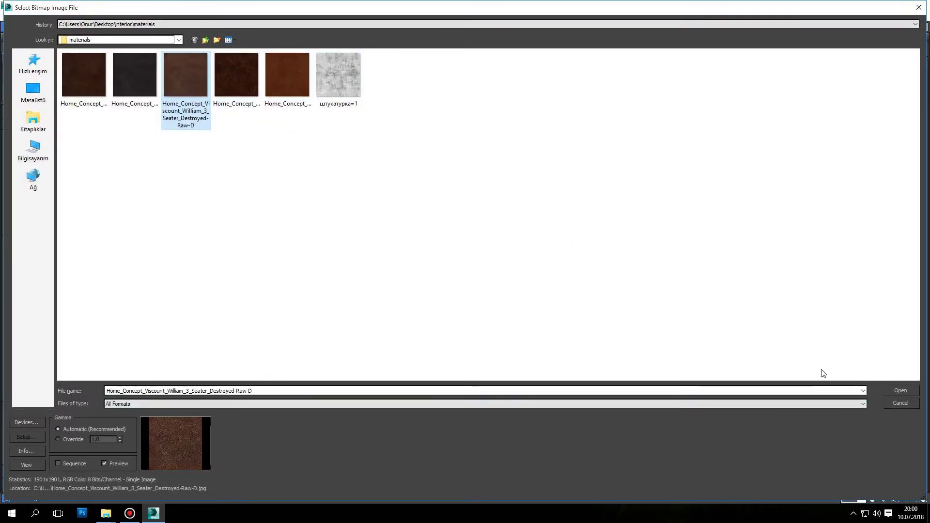
left_click(899, 392)
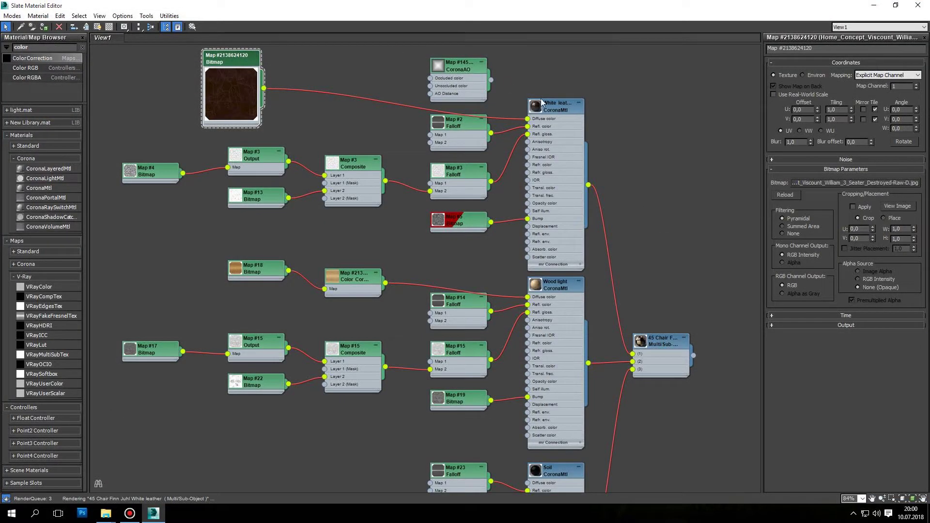
Render the armchair region with the worn leather, inspect it zoomed, then clear the region for full frame.
left_click(873, 5)
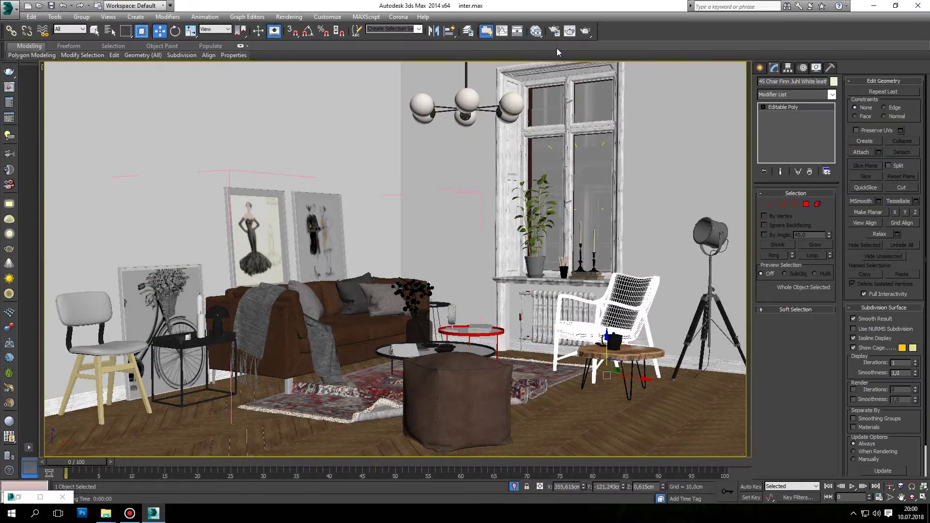
left_click(585, 30)
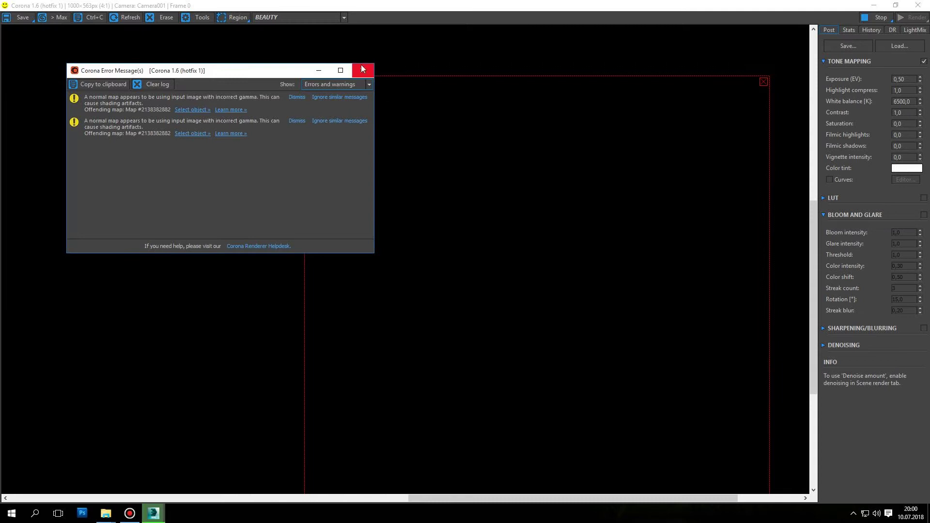
left_click(363, 69)
scroll(589, 295, "down", 1)
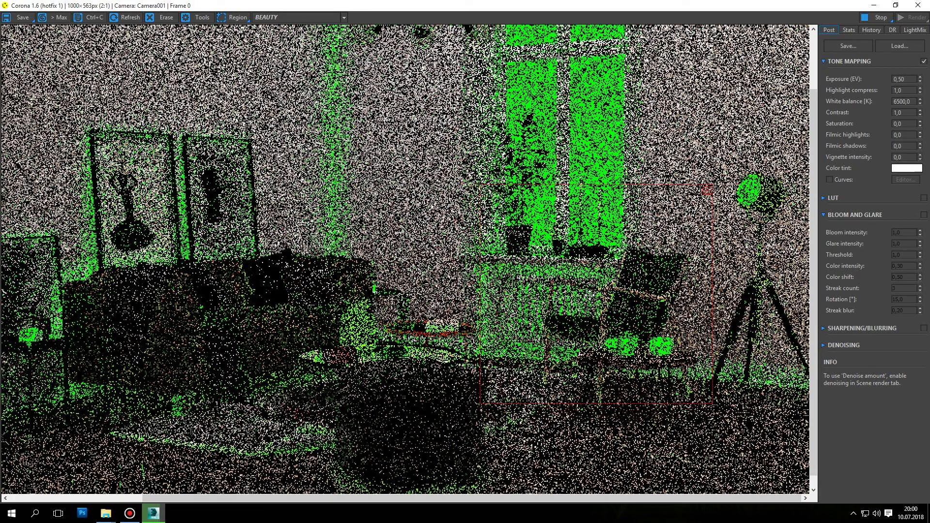
scroll(605, 289, "down", 1)
scroll(625, 280, "up", 1)
scroll(614, 303, "up", 1)
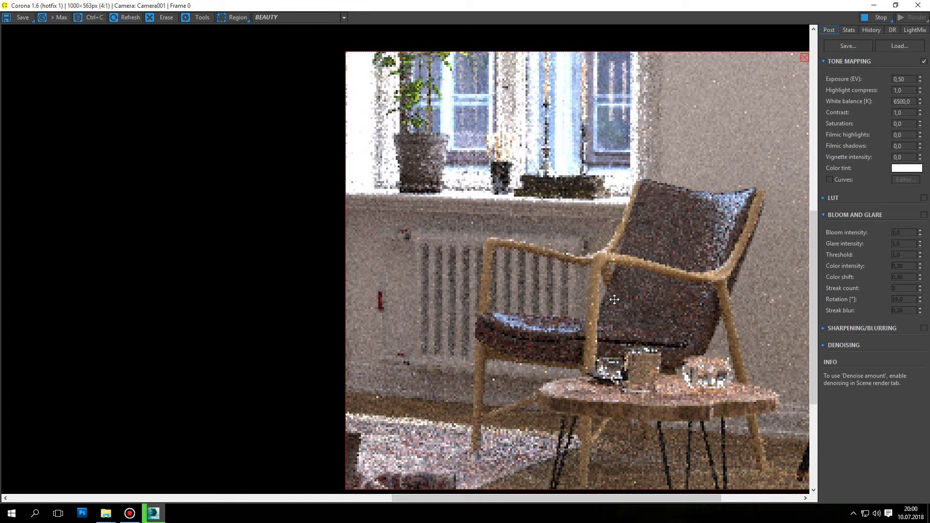
scroll(614, 299, "down", 2)
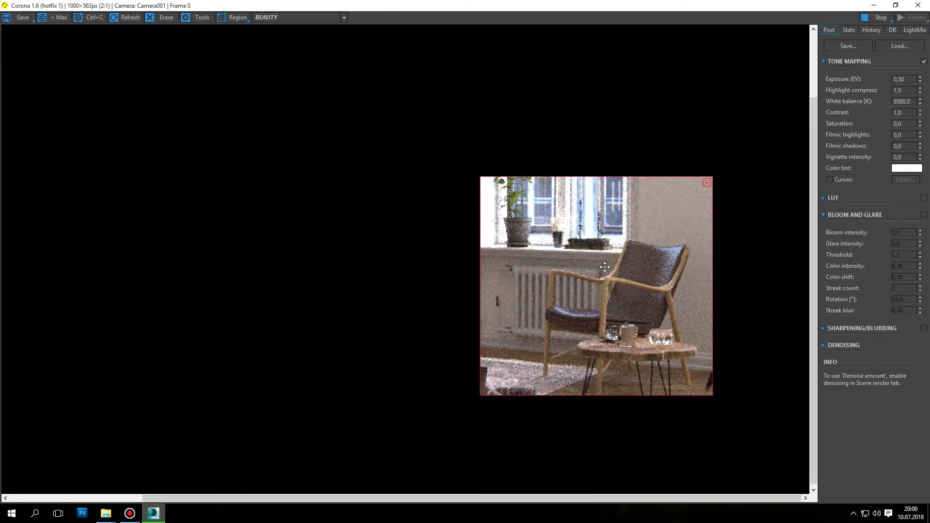
scroll(611, 285, "up", 1)
scroll(611, 285, "down", 1)
scroll(611, 286, "up", 2)
scroll(611, 286, "down", 1)
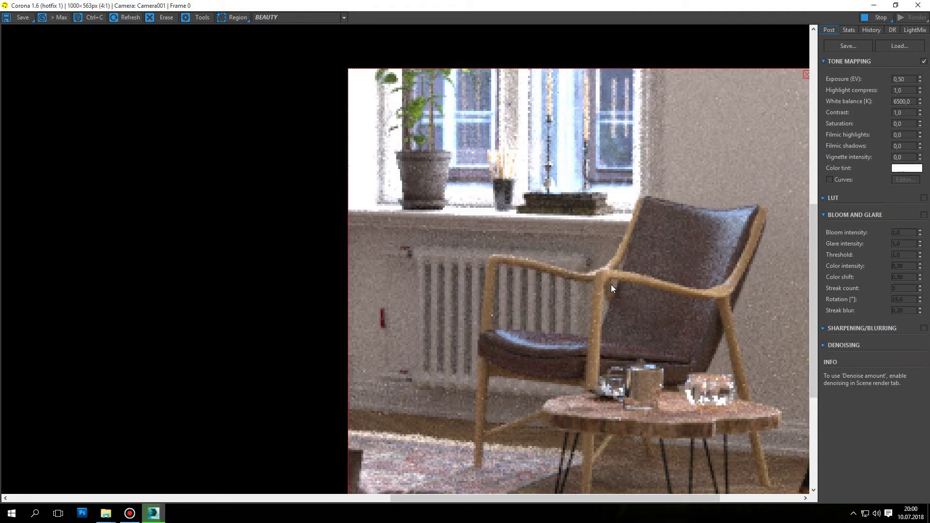
scroll(612, 288, "down", 1)
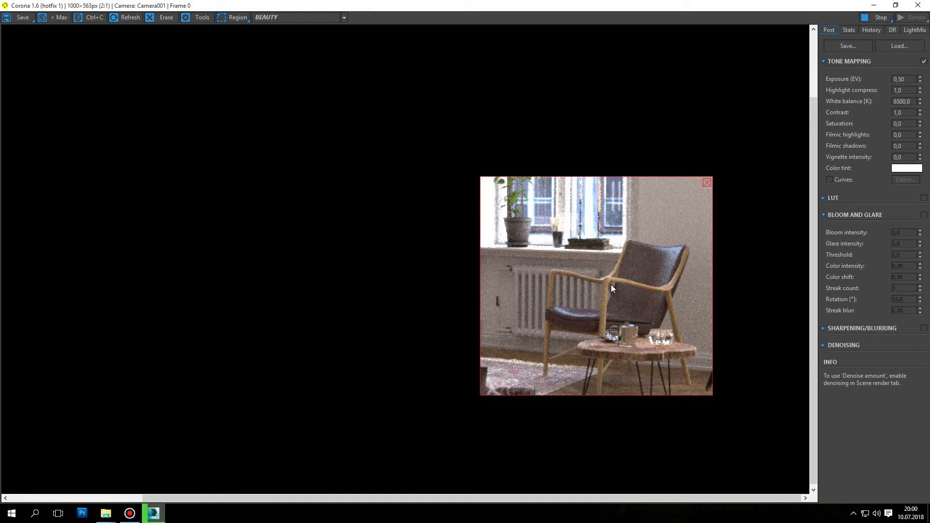
scroll(653, 294, "up", 1)
scroll(647, 296, "down", 1)
left_click(706, 182)
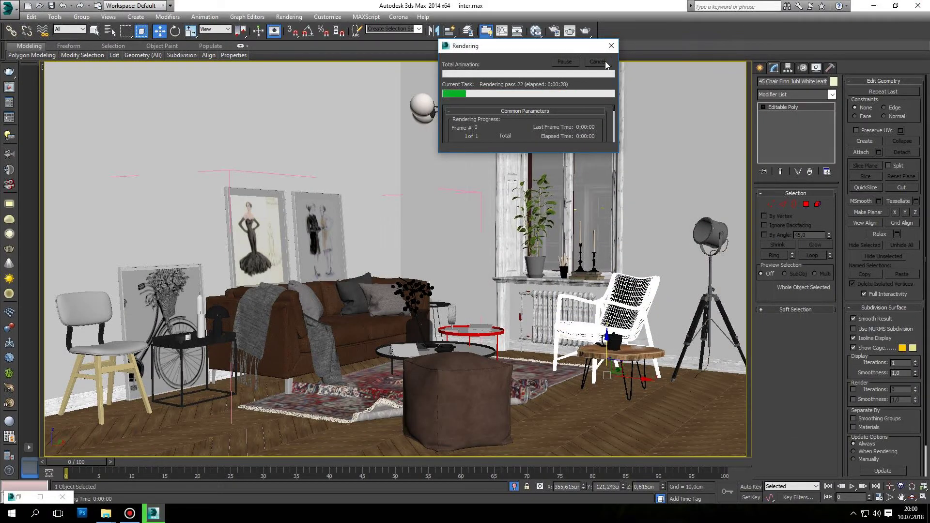
Cancel the render, set the wood colour correction gamma to 0,4 and check the leather maps.
left_click(606, 60)
key("m")
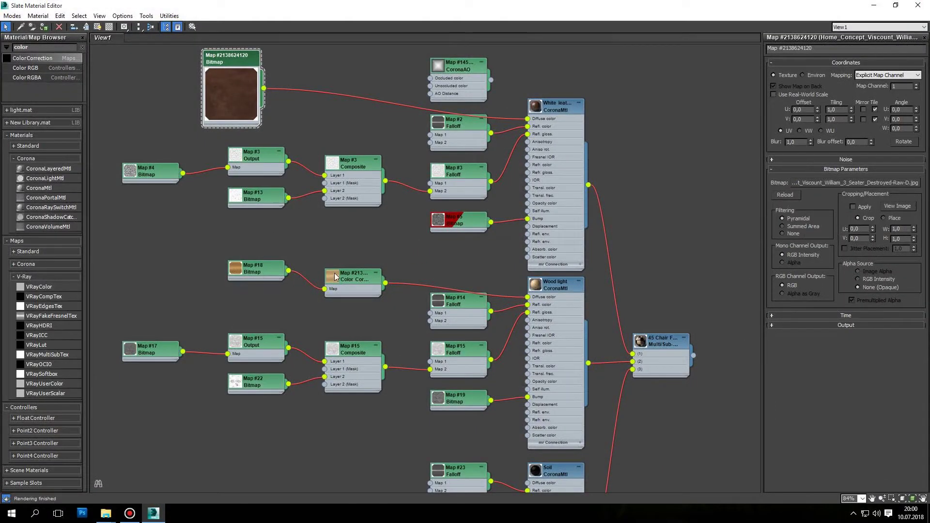
double_click(335, 277)
double_click(846, 272)
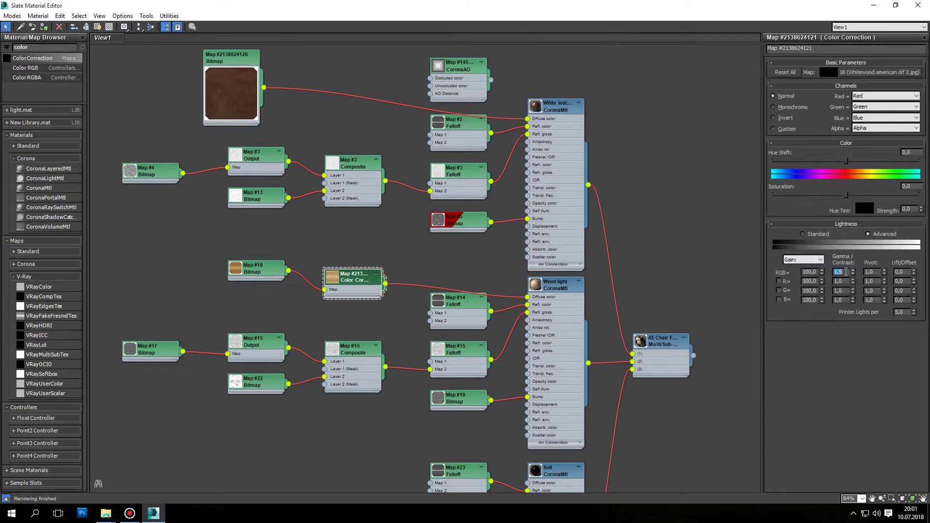
type("0,4")
key("Return")
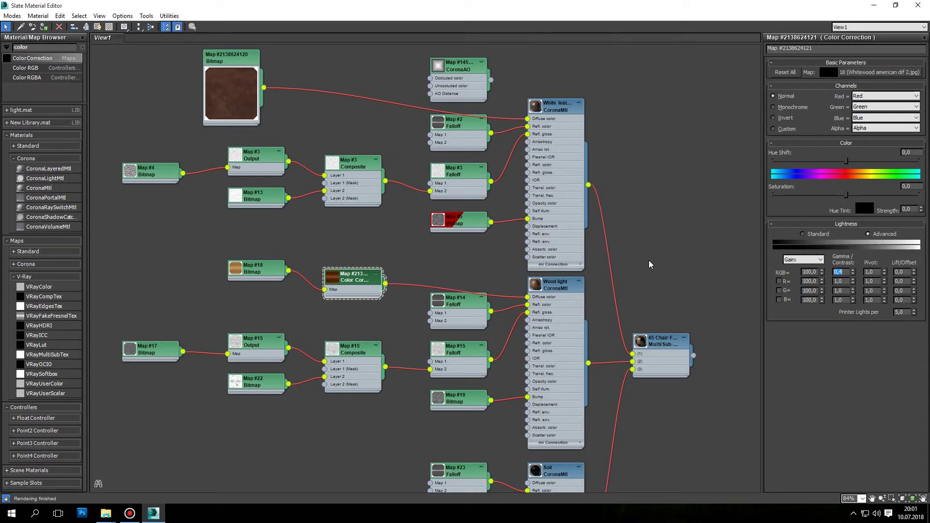
left_click(226, 61)
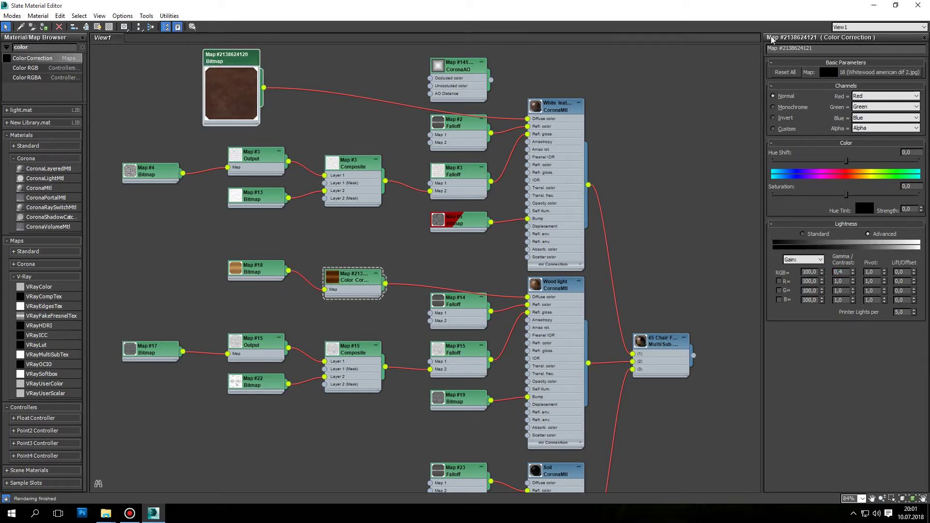
left_click(450, 68)
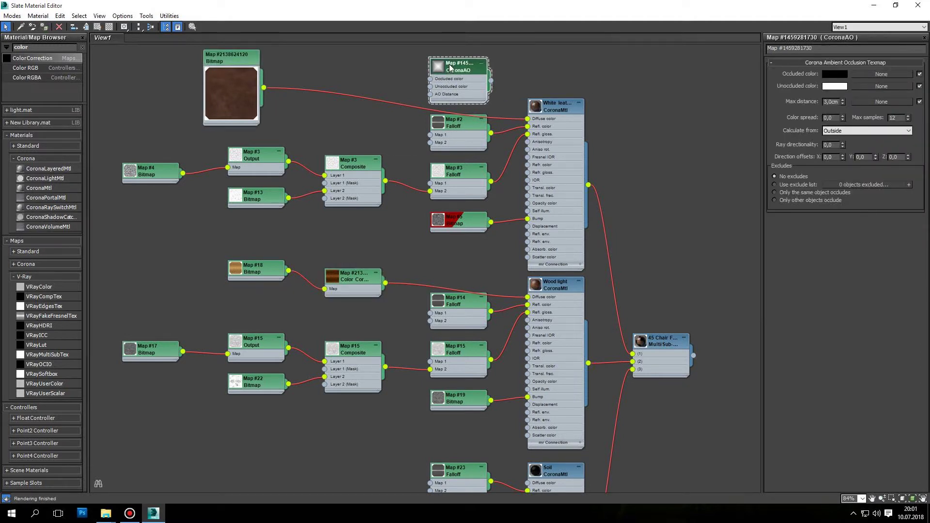
left_click(874, 6)
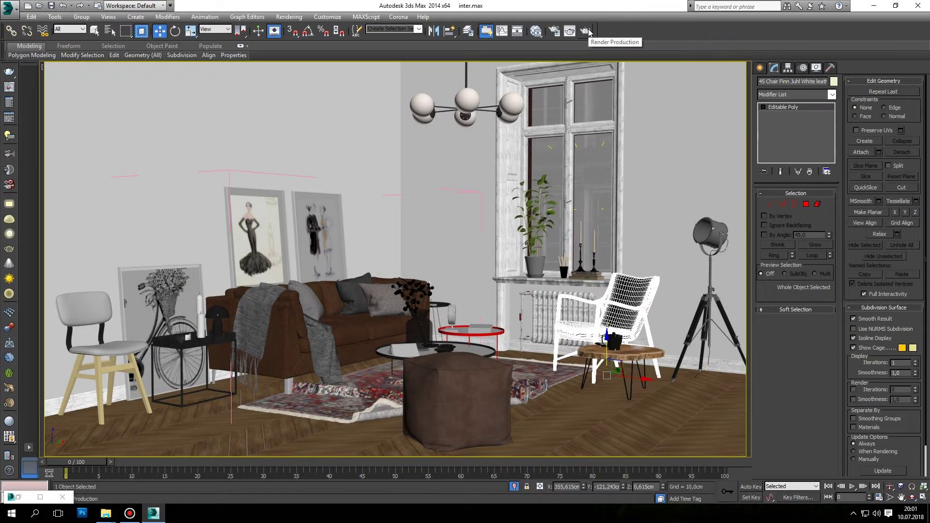
key("m")
Insert a Color Correction between the leather bitmap and White leather's diffuse with gamma 1,2.
left_click_drag(32, 58, 321, 94)
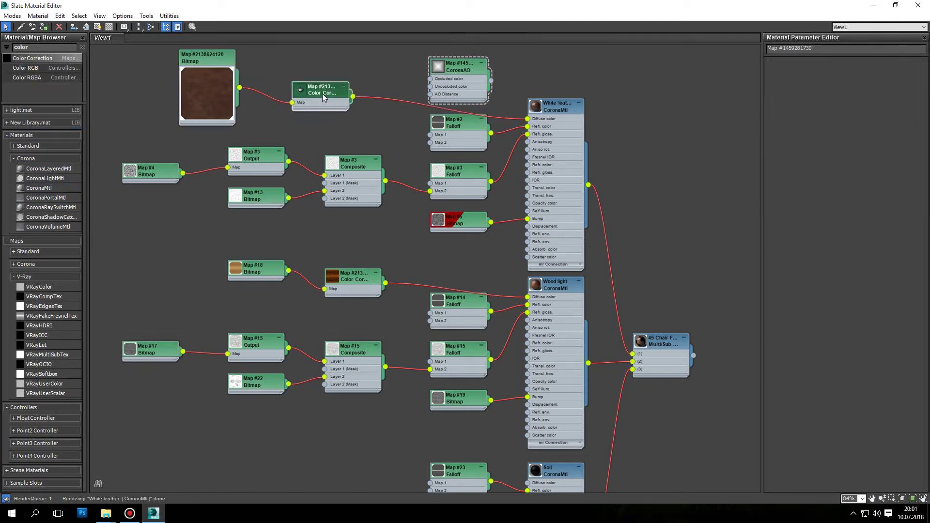
double_click(322, 94)
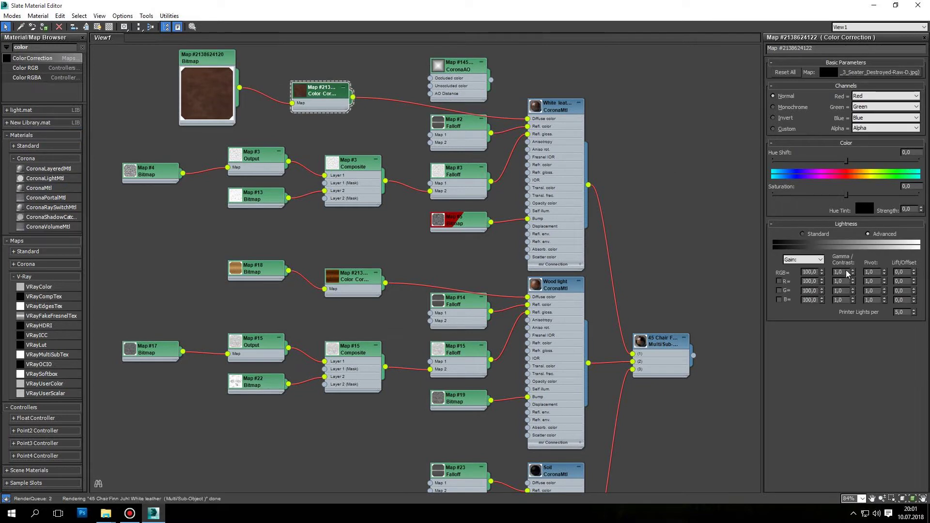
double_click(846, 273)
type("0,2")
key("Return")
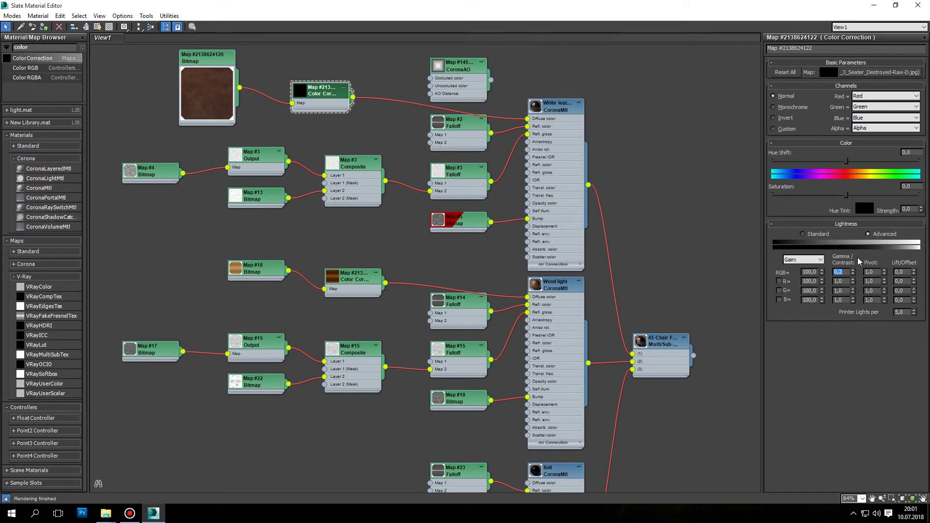
type("1,2")
key("Return")
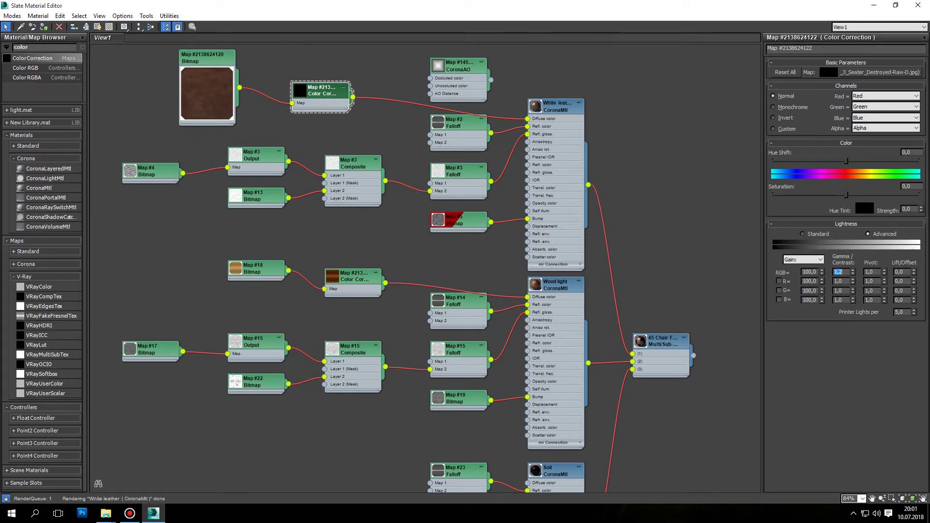
left_click(874, 5)
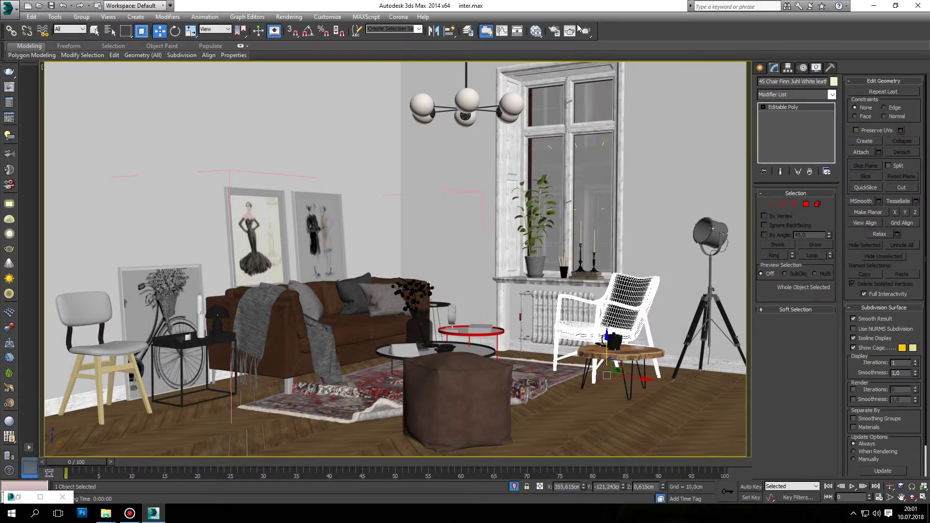
Render a region around the armchair, zoom through the frame buffer, then close the render window.
left_click(579, 29)
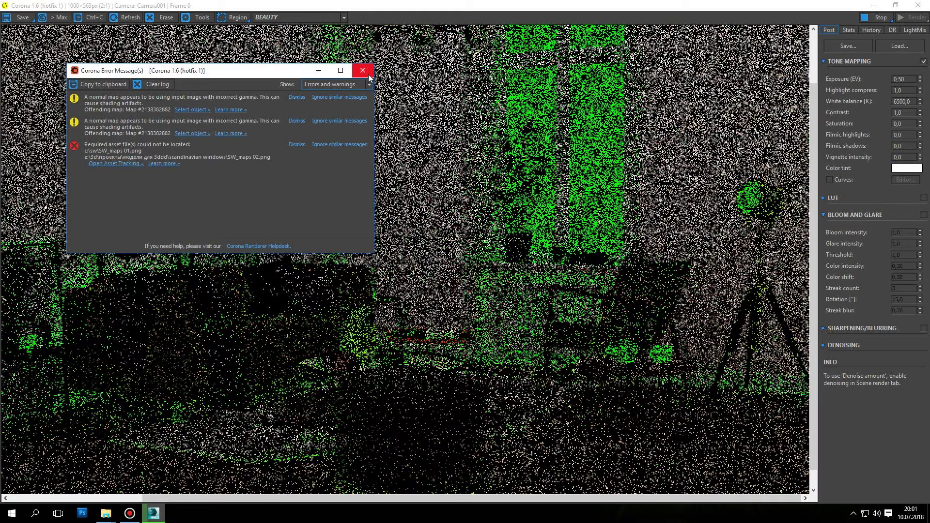
left_click(363, 71)
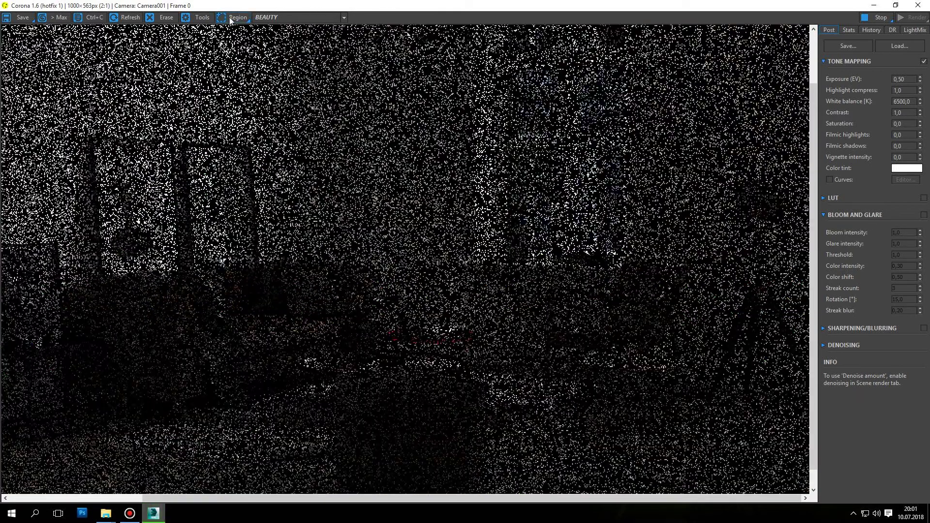
left_click(234, 17)
left_click_drag(720, 243, 497, 415)
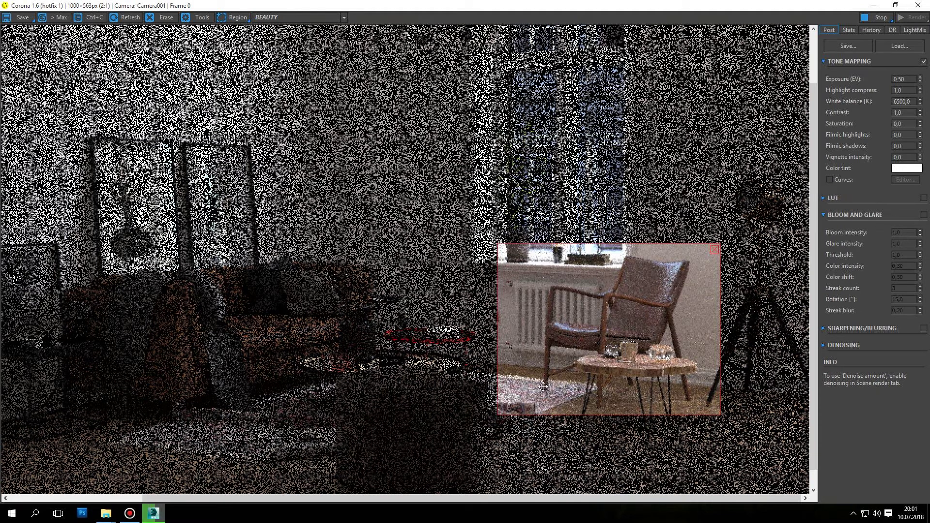
scroll(543, 355, "up", 1)
scroll(543, 356, "down", 2)
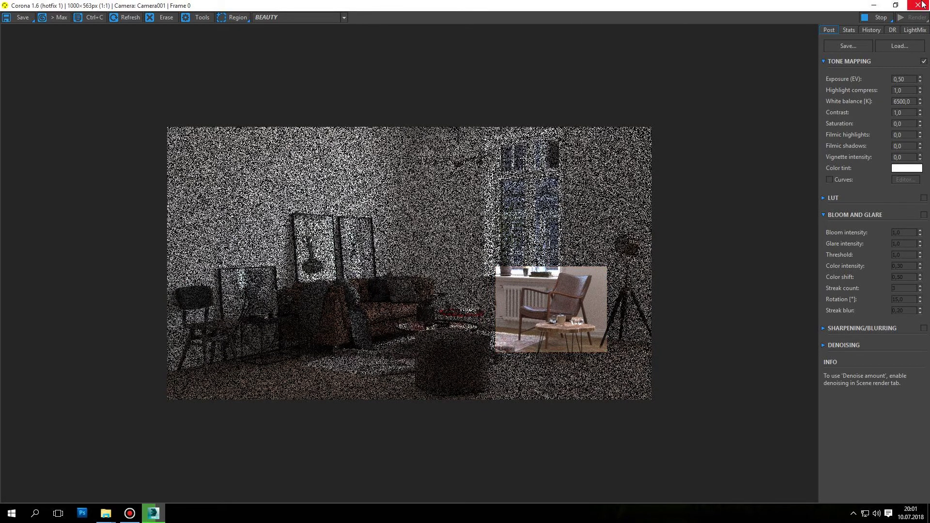
scroll(333, 299, "up", 1)
scroll(322, 303, "down", 1)
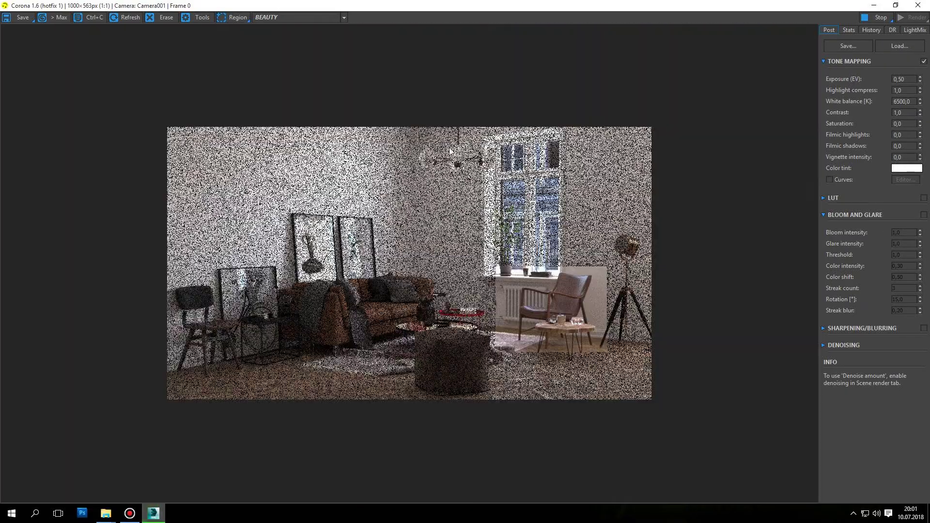
scroll(565, 249, "up", 1)
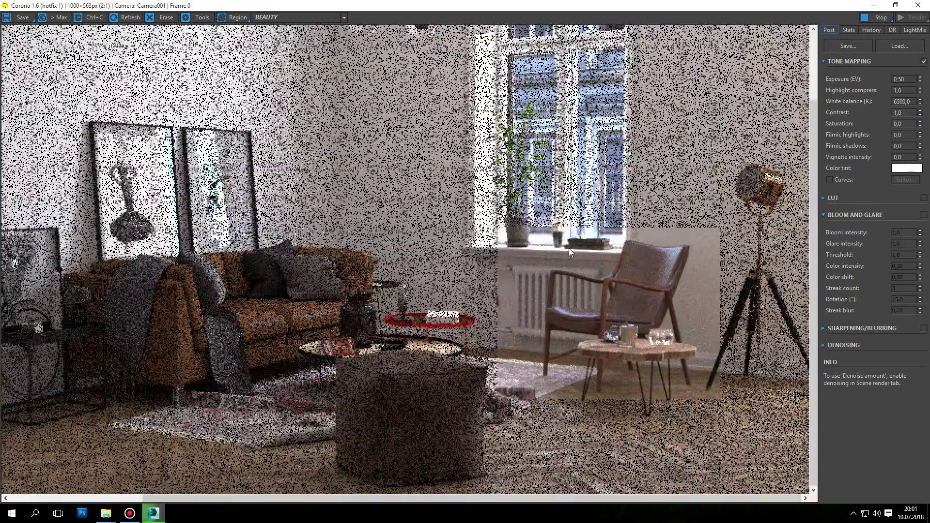
scroll(569, 248, "down", 1)
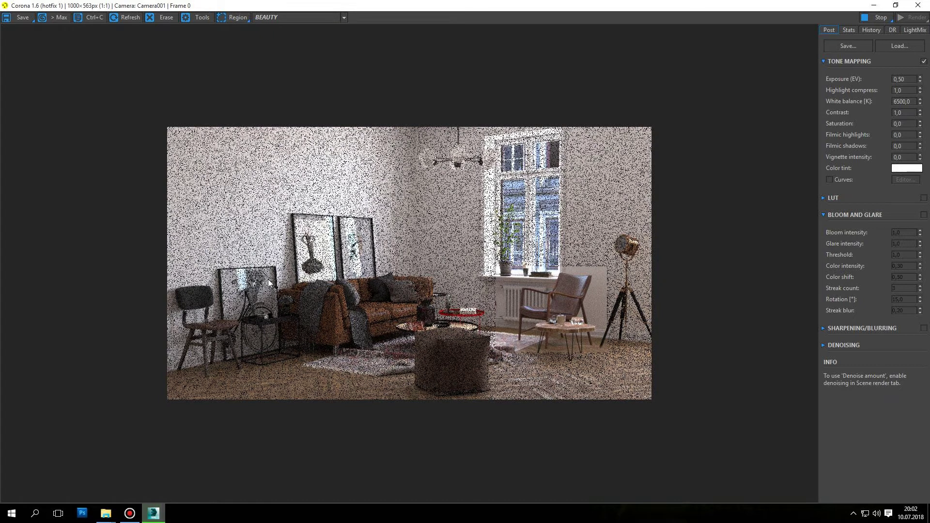
scroll(412, 336, "up", 1)
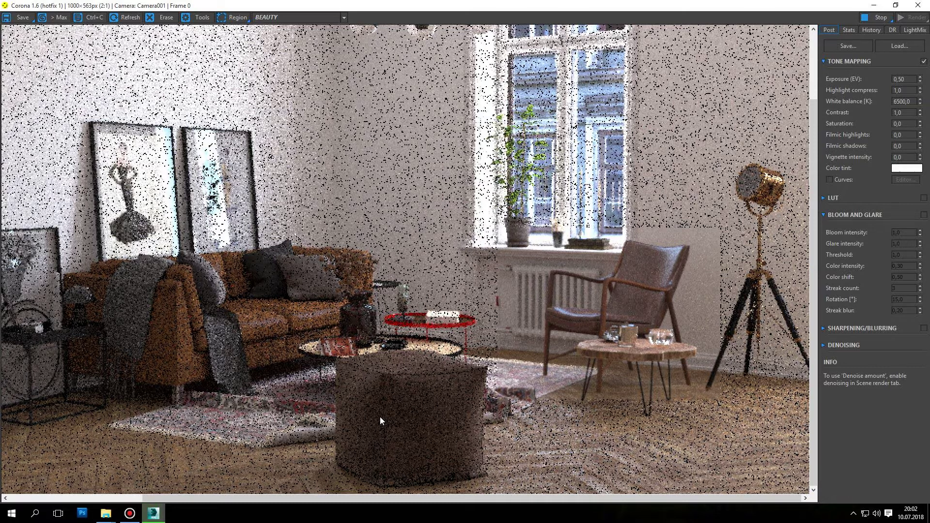
scroll(352, 444, "down", 1)
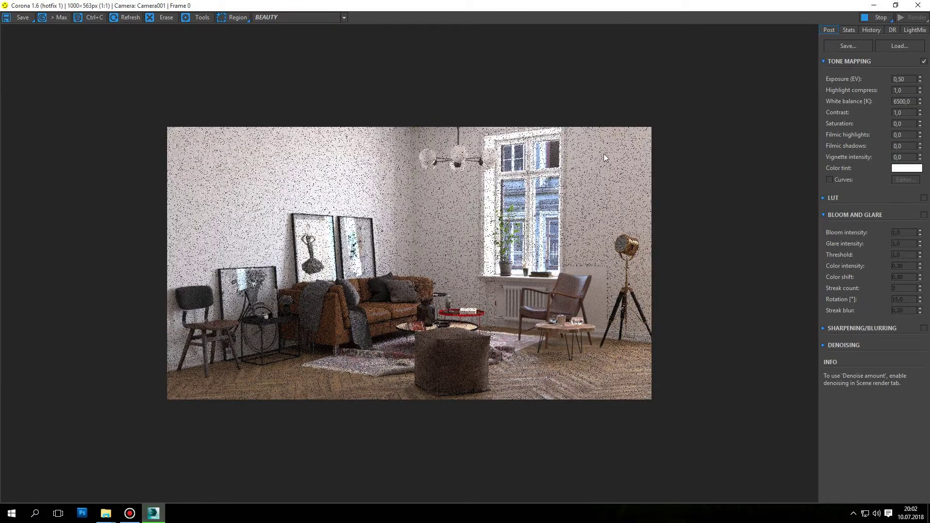
left_click(918, 5)
Close the render progress window and view through Camera001 in shaded, textured mode.
left_click(616, 47)
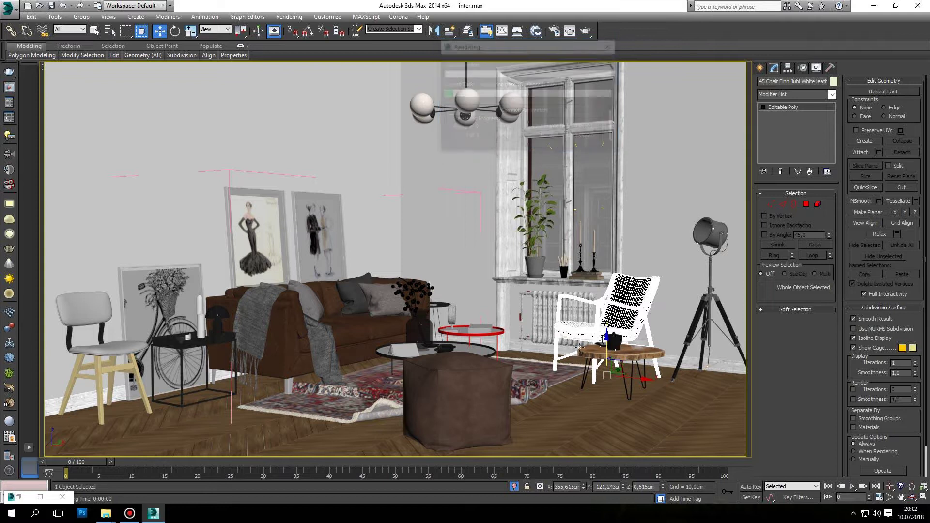
left_click(912, 498)
left_click_drag(514, 369, 565, 334)
key("w")
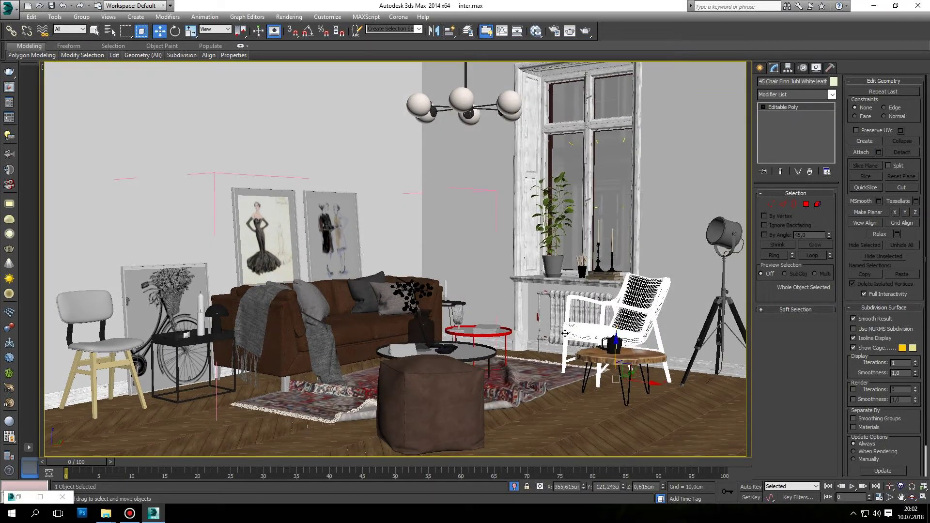
left_click(514, 326)
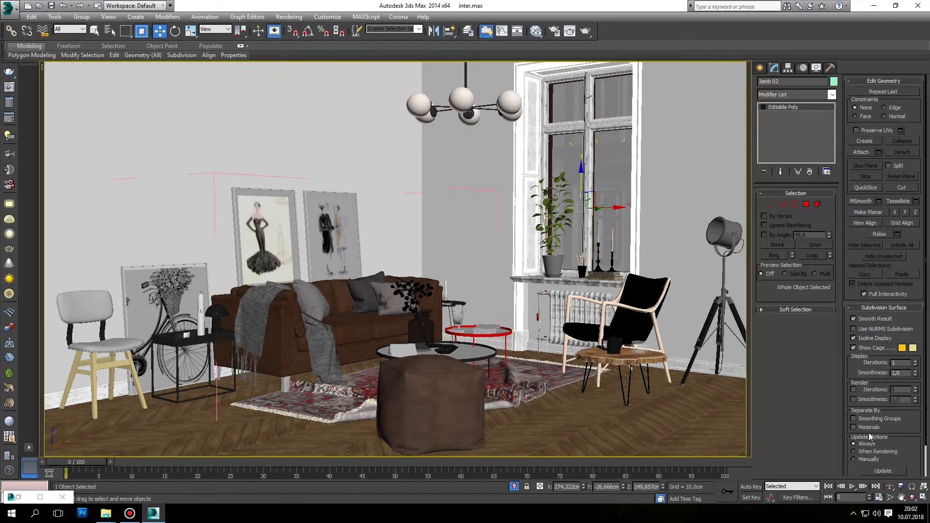
left_click(912, 497)
mouse_move(572, 339)
left_mouse_down()
mouse_move(609, 356)
mouse_move(588, 313)
mouse_move(597, 311)
mouse_move(587, 312)
left_mouse_up()
key("w")
key("p")
left_click(551, 354)
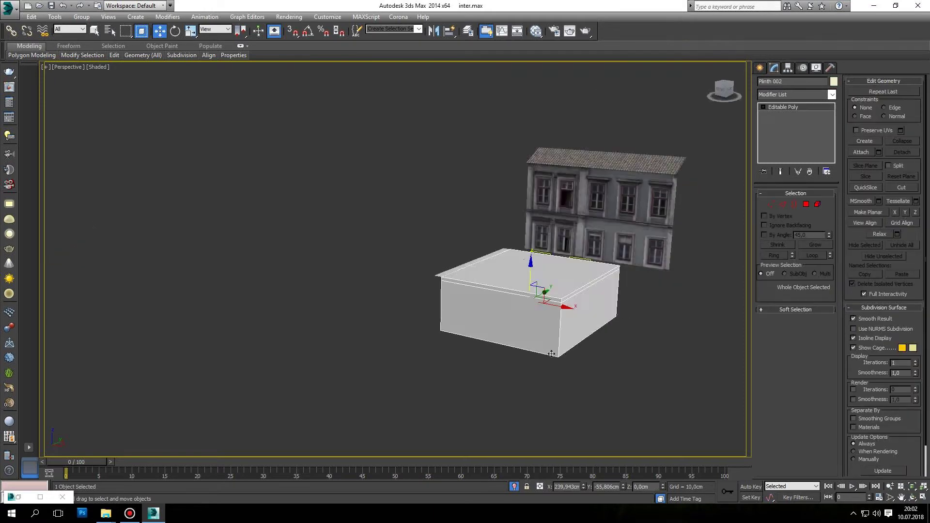
middle_click_drag(551, 353, 551, 356, "alt")
key("alt+q")
left_click(543, 321)
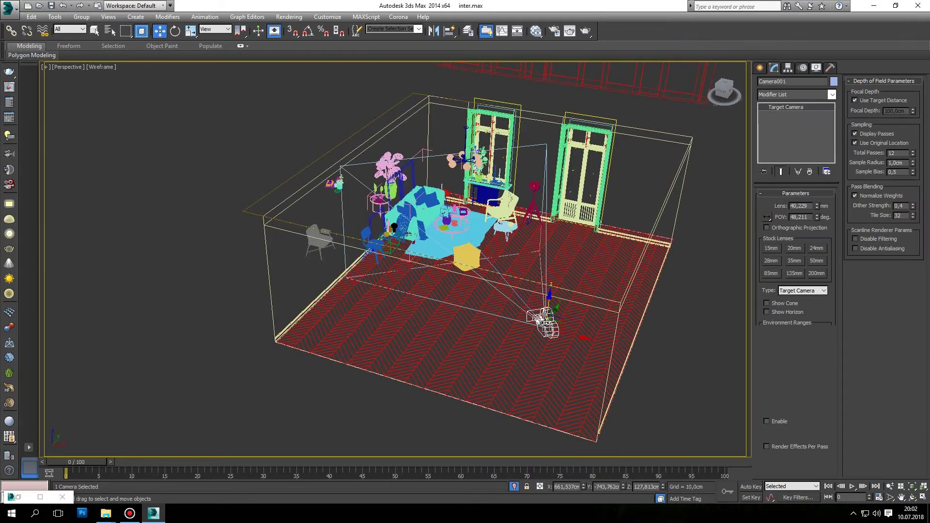
key("c")
key("F3")
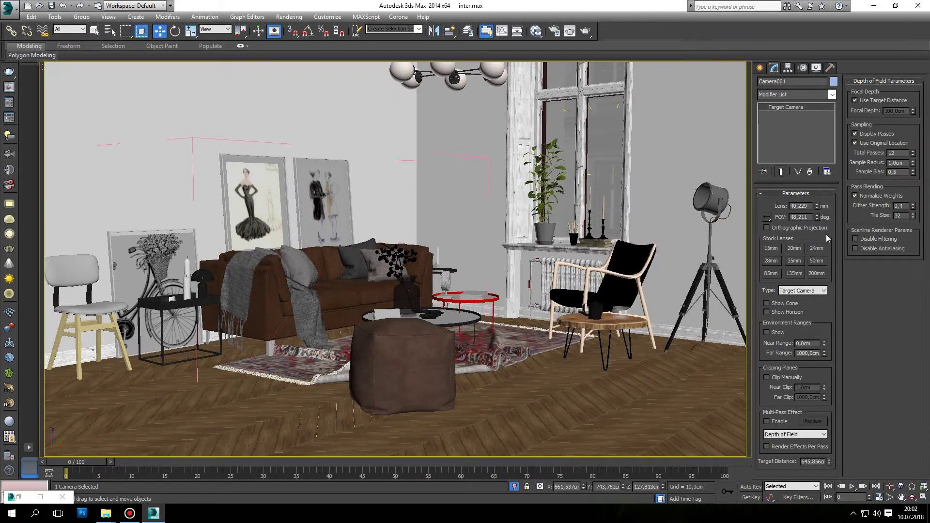
Reframe Camera001 with a 45.45 mm lens, a slight orbit, dolly back and pan.
left_click_drag(816, 216, 818, 217)
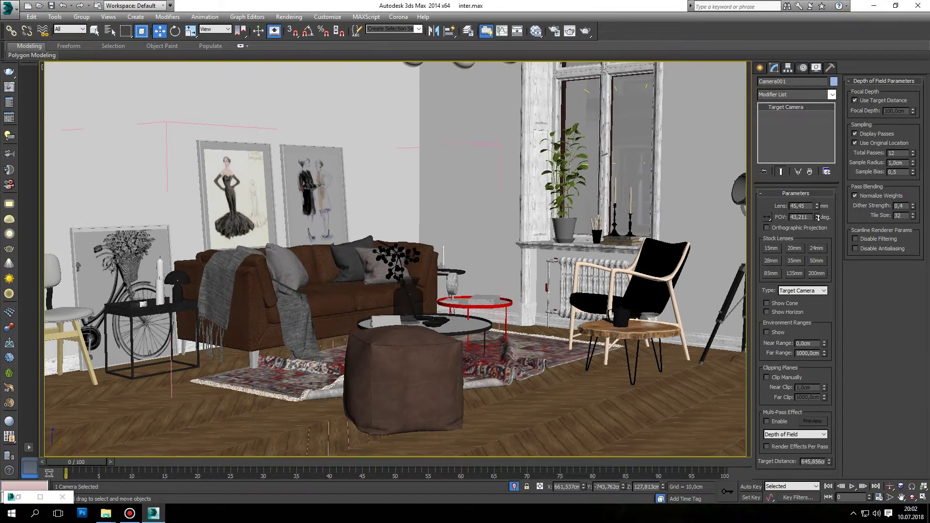
left_click(912, 497)
left_click_drag(519, 341, 515, 368)
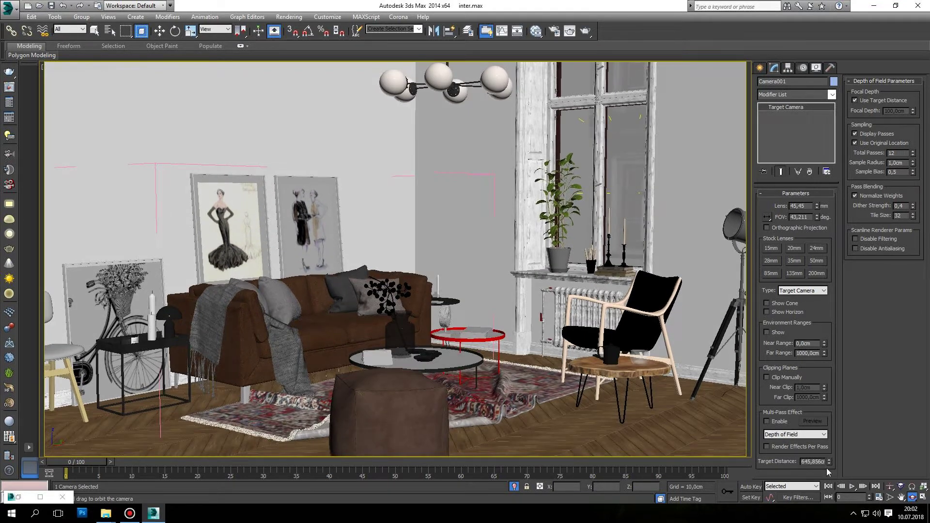
left_click(896, 485)
left_click_drag(486, 271, 487, 303)
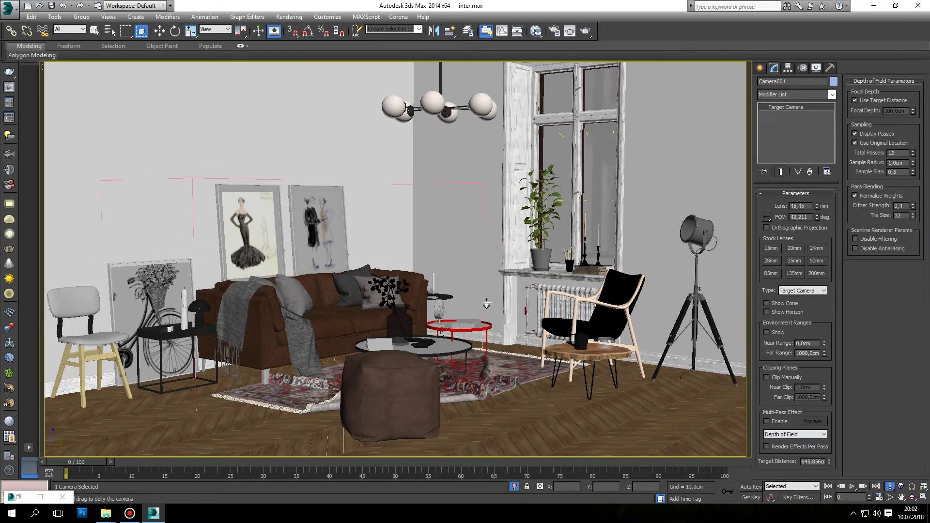
middle_click_drag(495, 290, 510, 272)
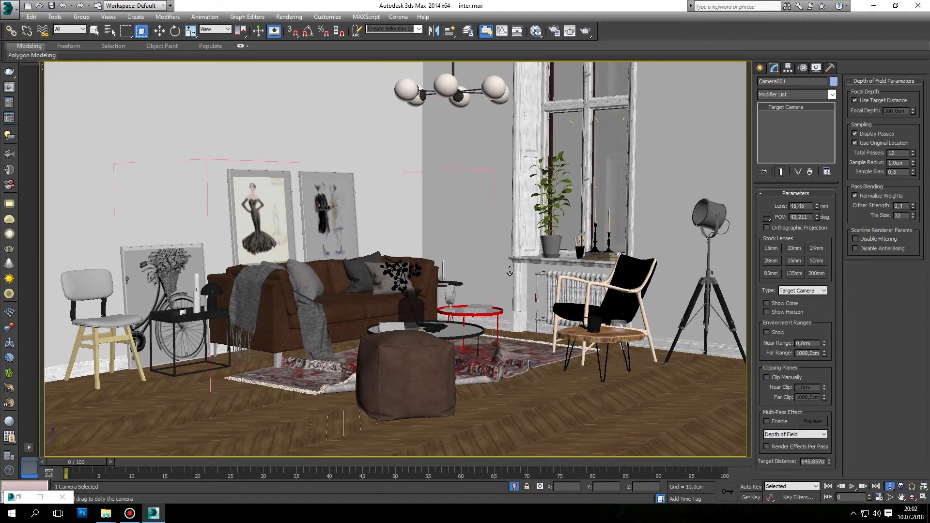
Lower the chandelier group along Z toward the room.
key("w")
left_click(450, 85)
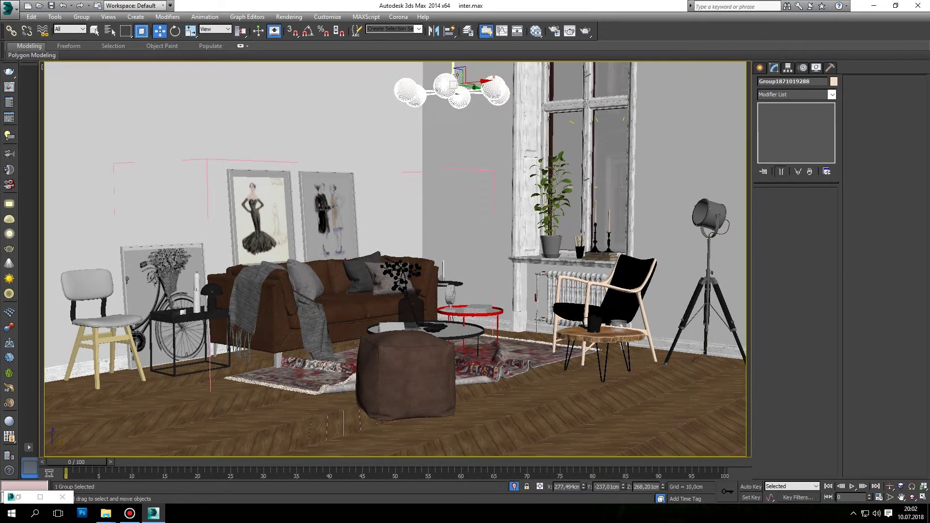
middle_click_drag(457, 73, 457, 96)
left_click_drag(457, 95, 464, 178)
middle_click_drag(464, 178, 459, 144)
Fine-tune the camera framing and start a production render of the room.
left_click(912, 496)
left_click_drag(451, 276, 473, 281)
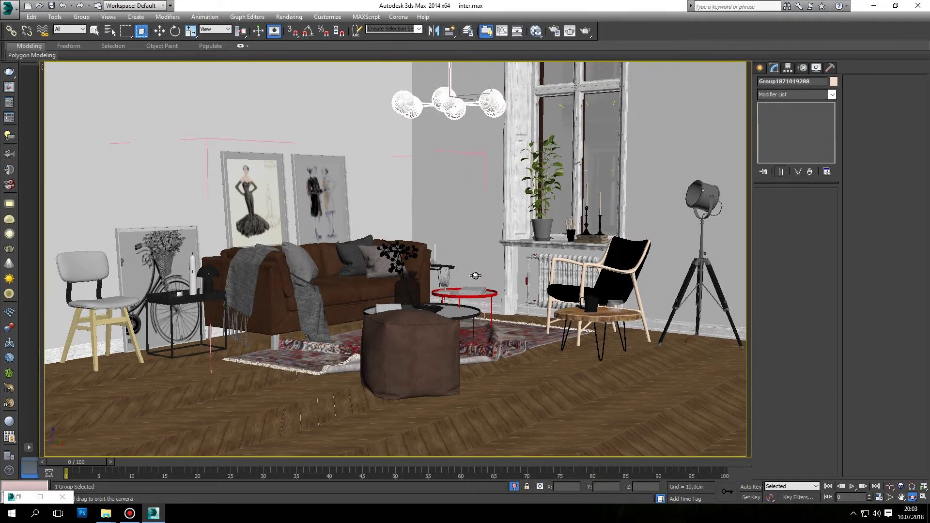
middle_click_drag(473, 282, 469, 286)
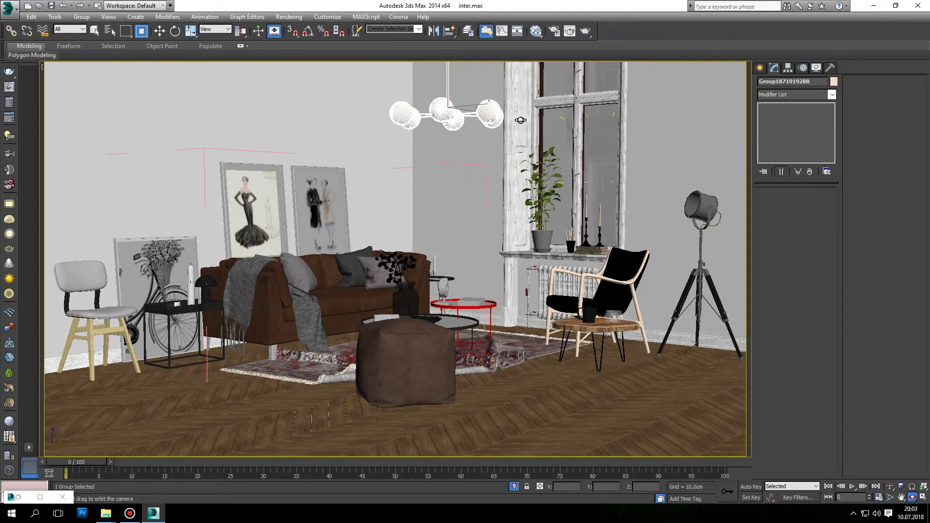
left_click(588, 30)
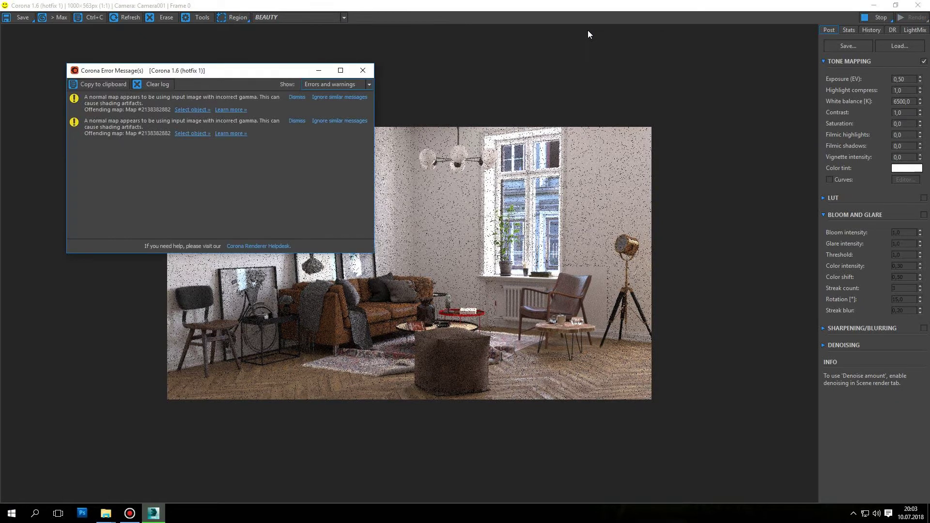
Dismiss the gamma warnings, close the frame buffer, zoom out in Perspective and open Import options.
left_click(361, 69)
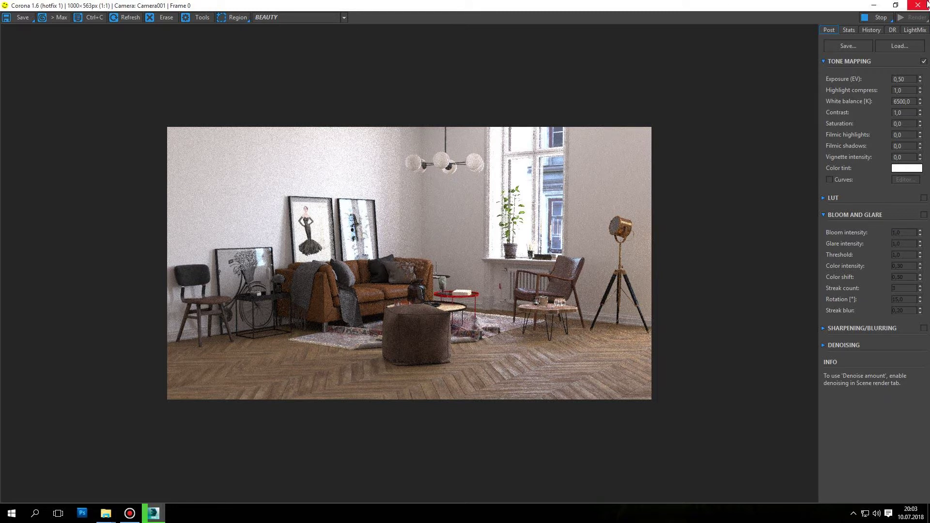
left_click(926, 4)
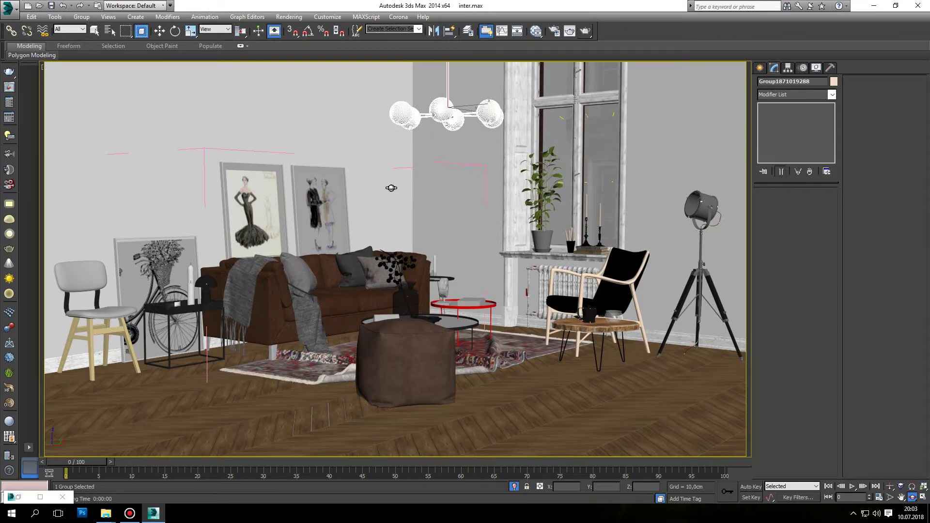
key("p")
scroll(391, 188, "down", 5)
scroll(390, 187, "down", 4)
scroll(390, 187, "down", 3)
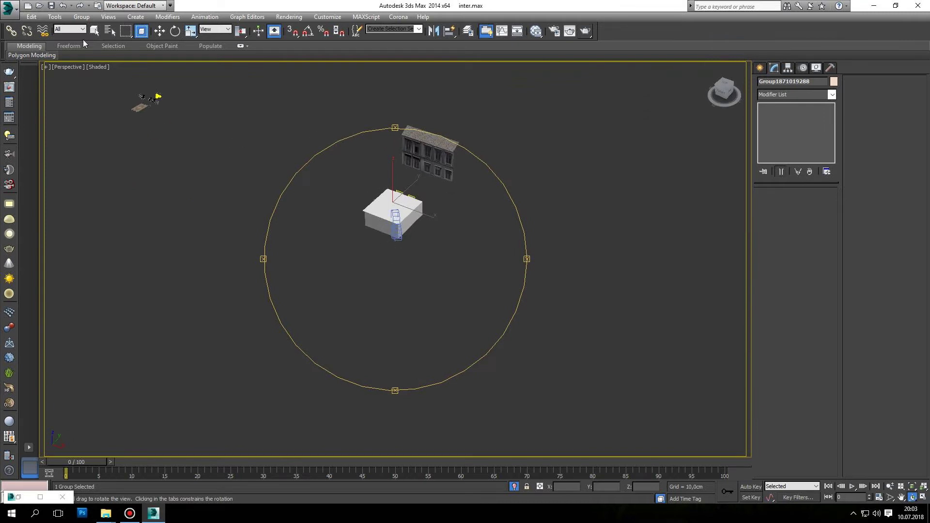
left_click(9, 7)
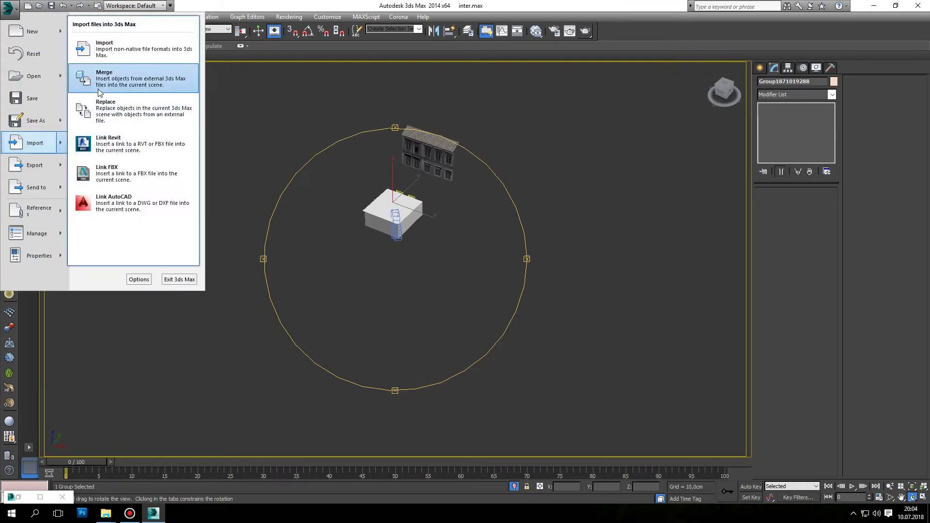
Start a Merge and browse to the BIG SET PLANT 1001 folder.
left_click(100, 92)
left_click(200, 40)
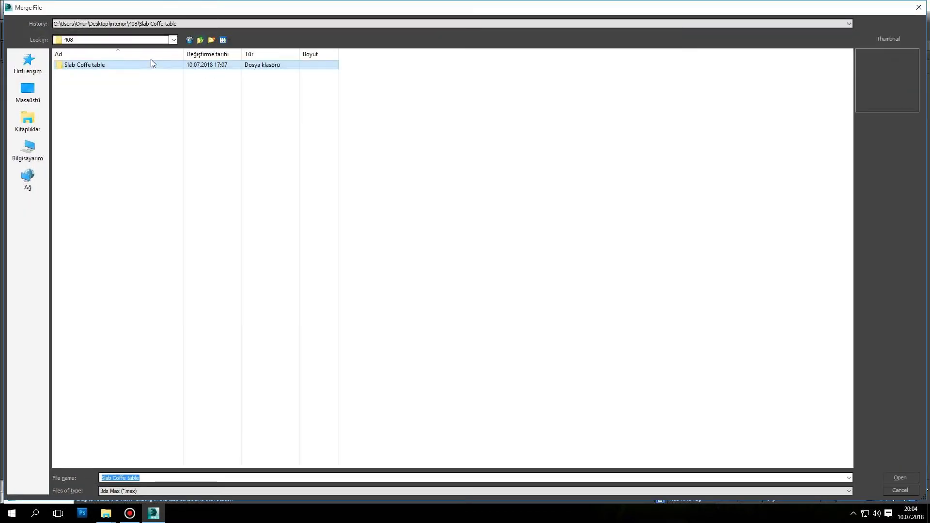
left_click(200, 40)
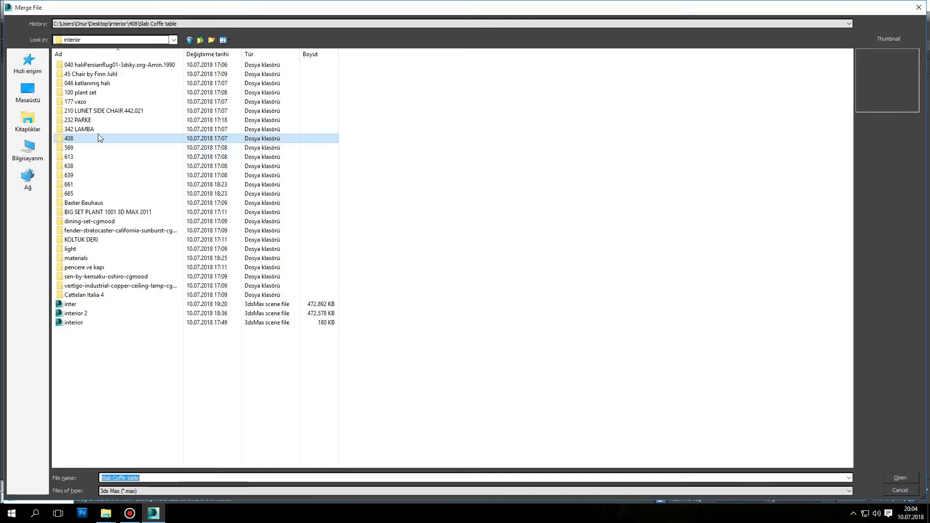
double_click(83, 95)
double_click(77, 65)
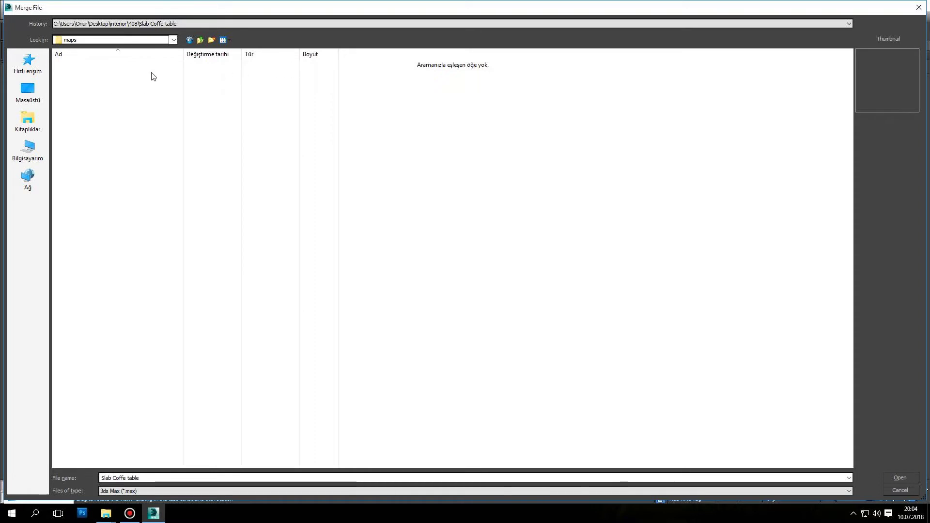
key("BackSpace")
key("BackSpace")
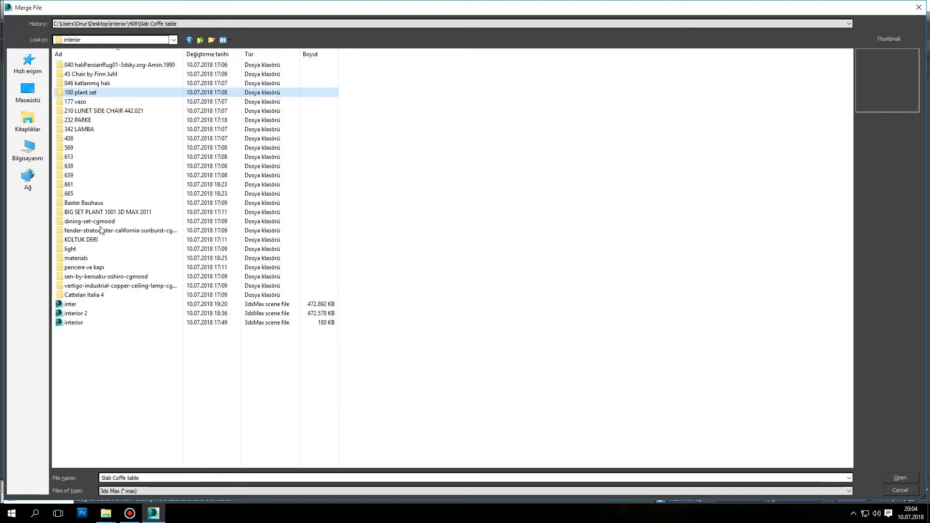
double_click(92, 212)
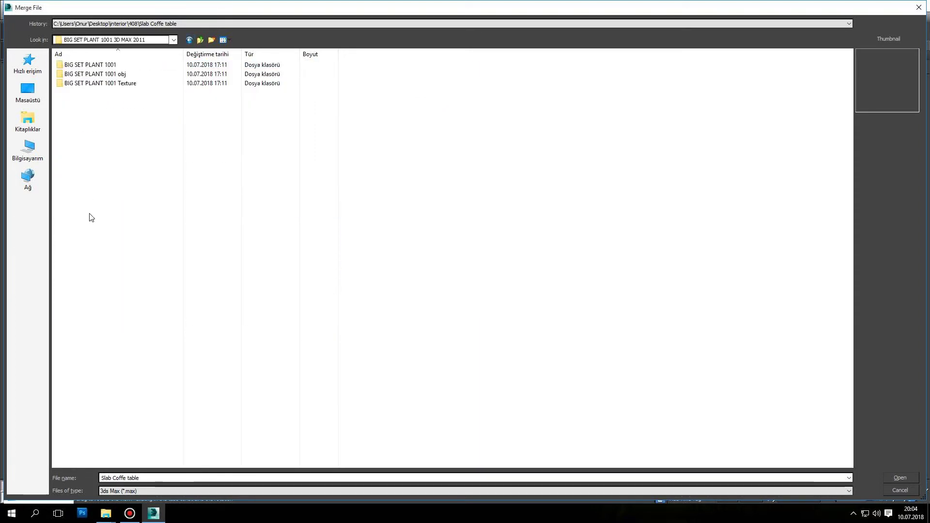
double_click(107, 66)
left_click(108, 66)
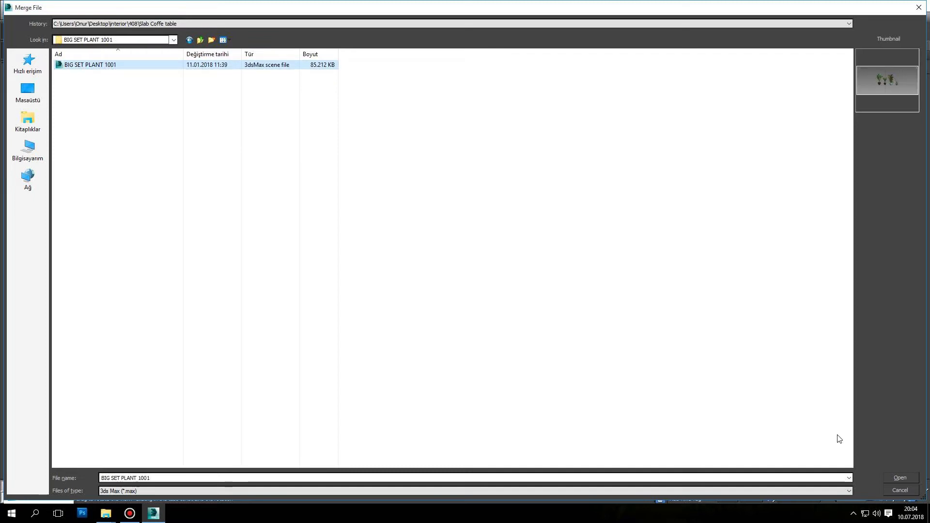
Merge DIPSIS, PALM, RAVENALA and SANSAVEIRIA from BIG SET PLANT 1001.max.
left_click(900, 477)
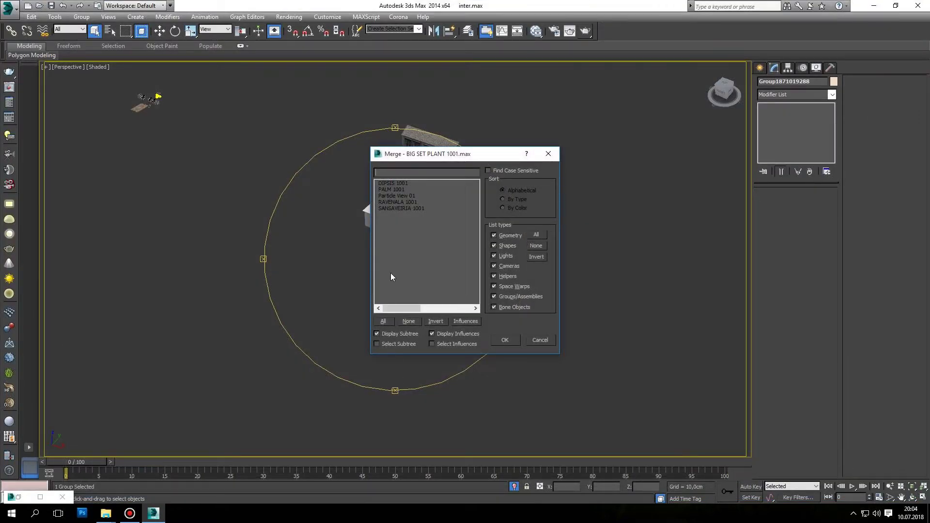
left_click(402, 202)
left_click(402, 183, "ctrl")
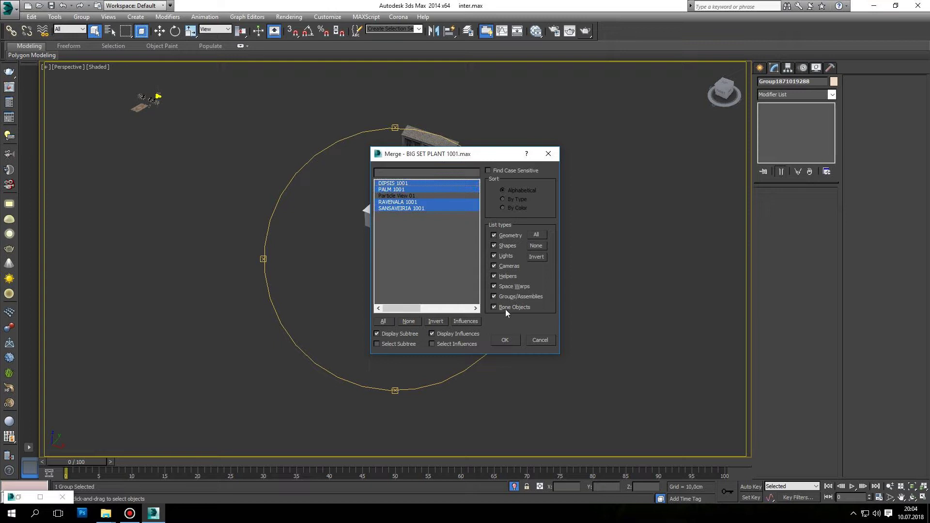
left_click(506, 341)
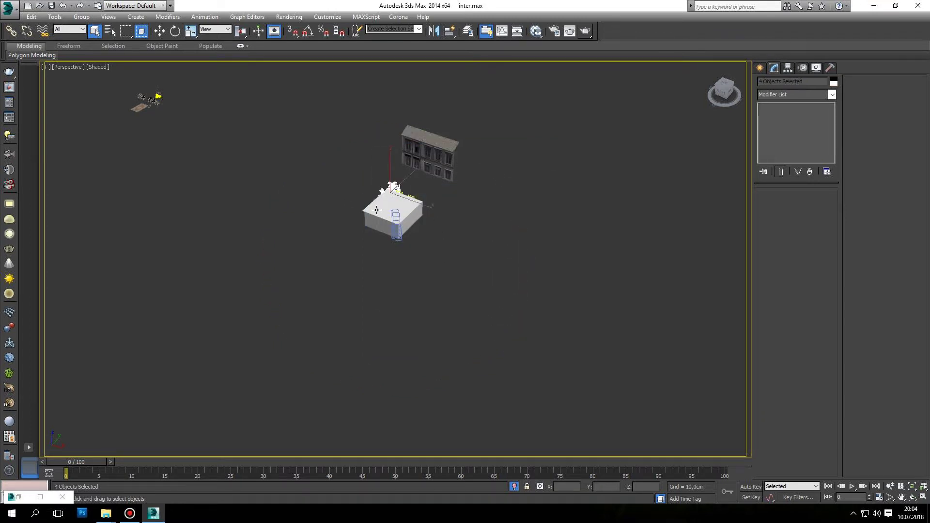
Hide the box covering the room interior.
mouse_move(390, 206)
middle_mouse_down("alt")
mouse_move(415, 261)
mouse_move(407, 264)
middle_mouse_up("alt")
scroll(386, 209, "up", 3)
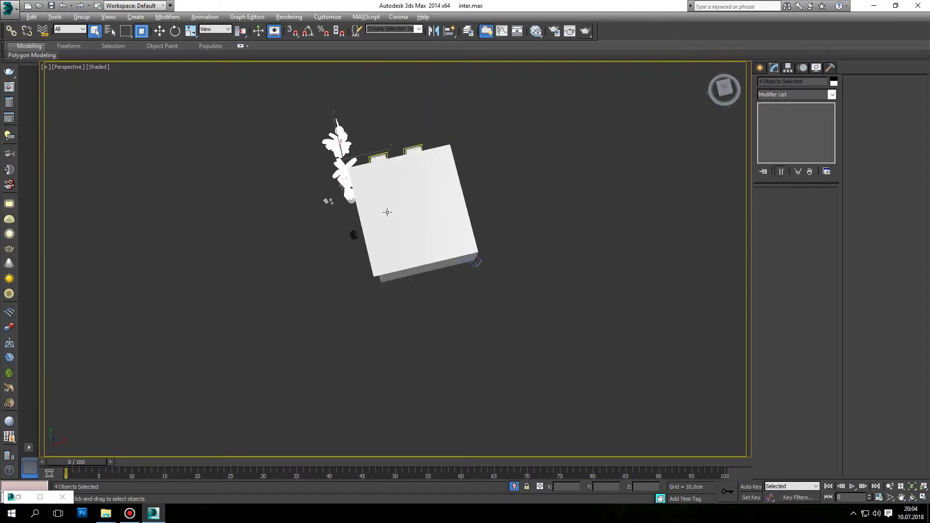
scroll(425, 192, "up", 4)
scroll(425, 191, "down", 3)
key("w")
scroll(418, 219, "down", 3)
key("ctrl+z")
right_click(419, 220)
left_click(450, 198)
Select the RAVENALA 1001 plant among the merged plants.
scroll(242, 187, "down", 3)
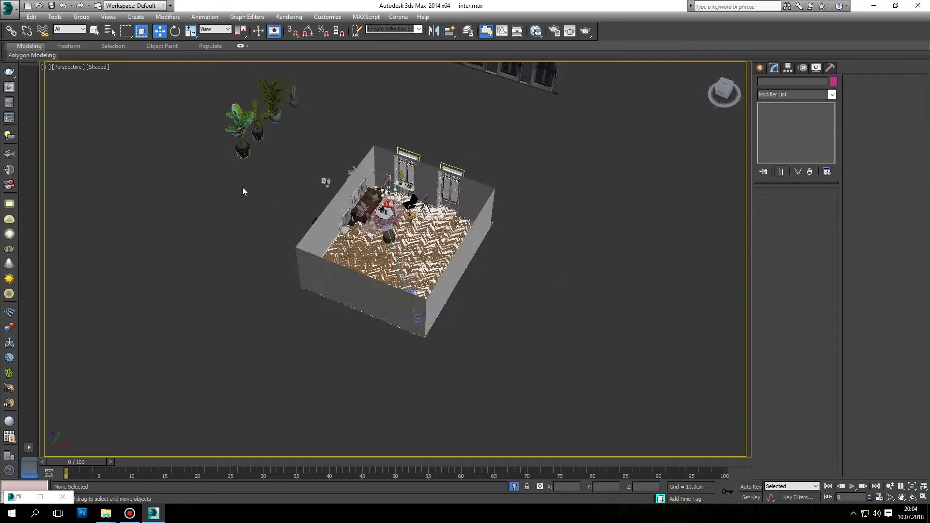
scroll(227, 274, "up", 4)
scroll(227, 273, "up", 4)
scroll(234, 227, "down", 1)
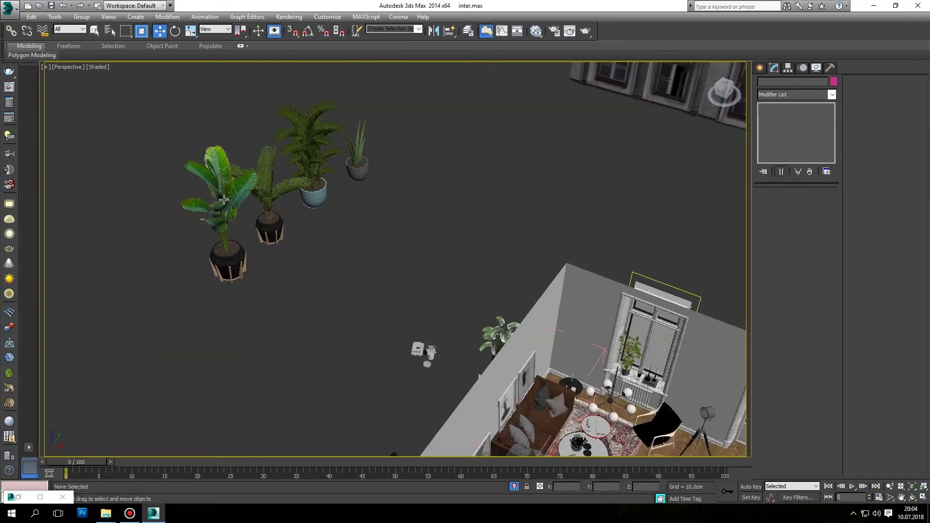
scroll(262, 221, "down", 3)
scroll(347, 164, "up", 5)
left_click(352, 174)
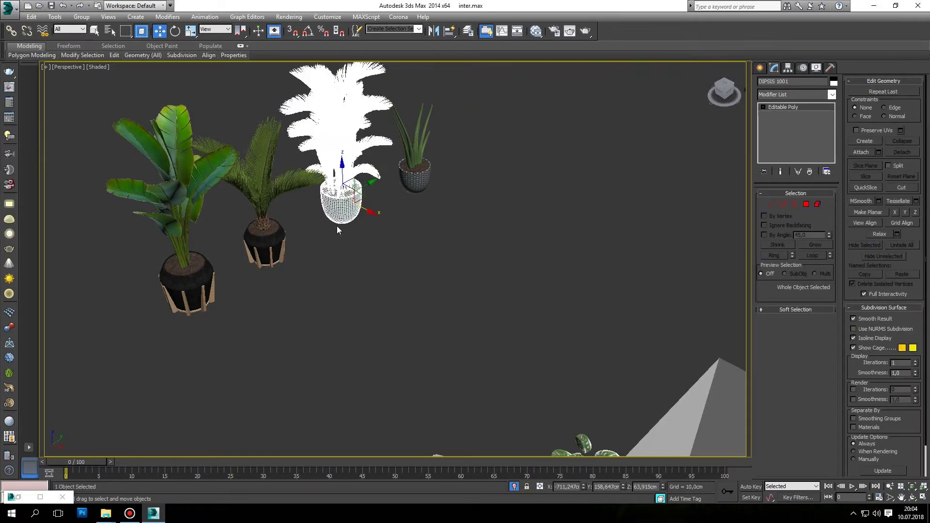
scroll(356, 184, "down", 5)
scroll(358, 191, "down", 3)
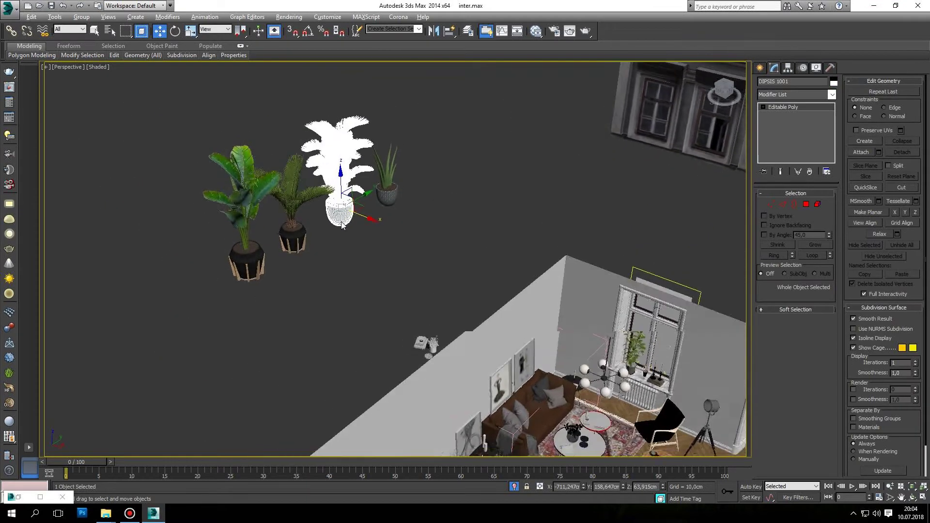
left_click(239, 211)
Scale RAVENALA 1001 down uniformly.
middle_click_drag(287, 269, 289, 298, "alt")
scroll(274, 298, "up", 5)
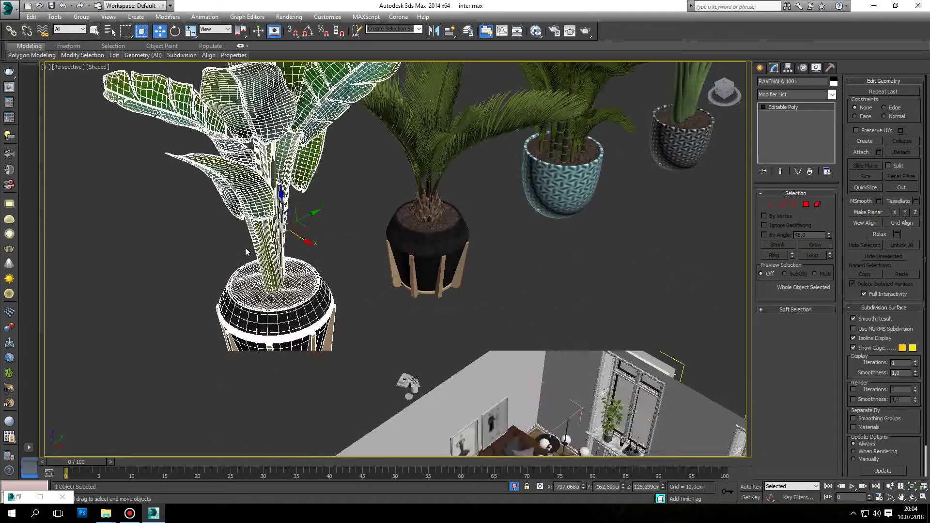
left_click(191, 30)
scroll(312, 257, "down", 6)
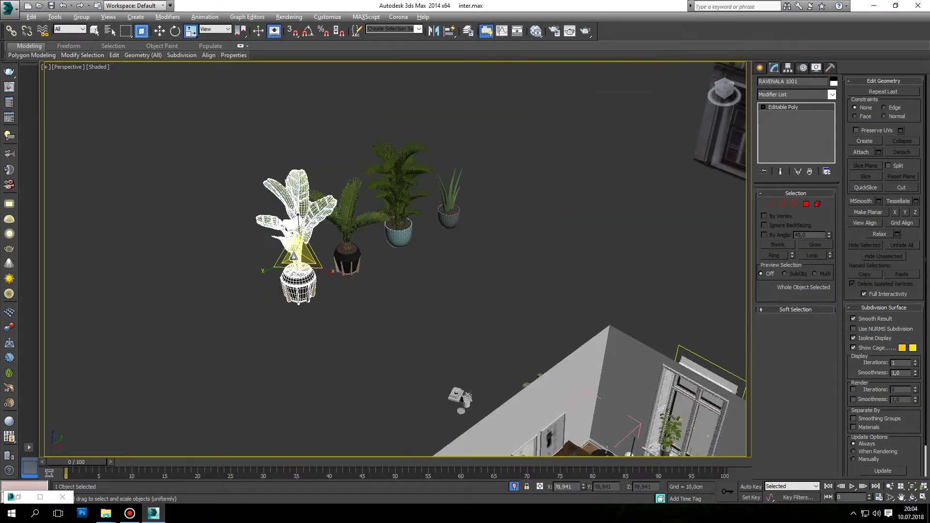
left_click_drag(303, 258, 314, 290)
Move the Ravenala in Top view into the corner beside the sofa and side table.
key("t")
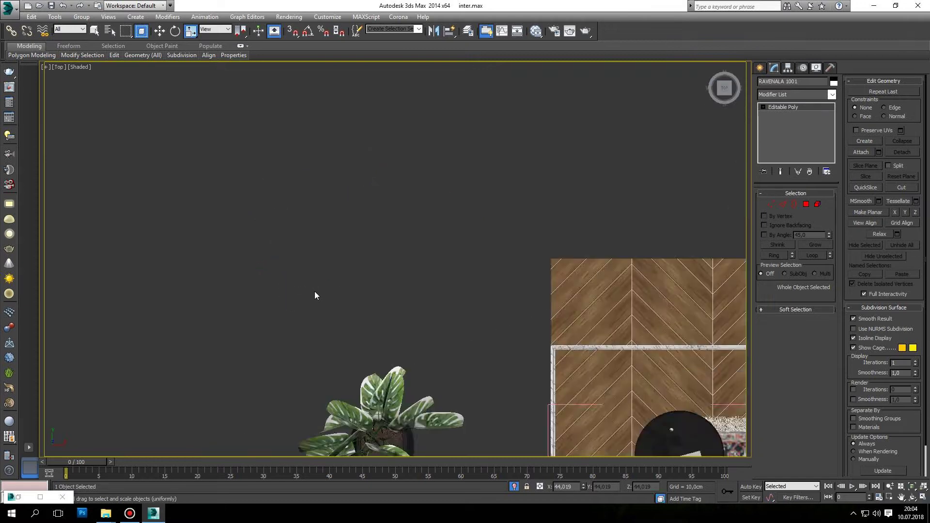
scroll(314, 291, "down", 5)
scroll(315, 291, "down", 3)
key("w")
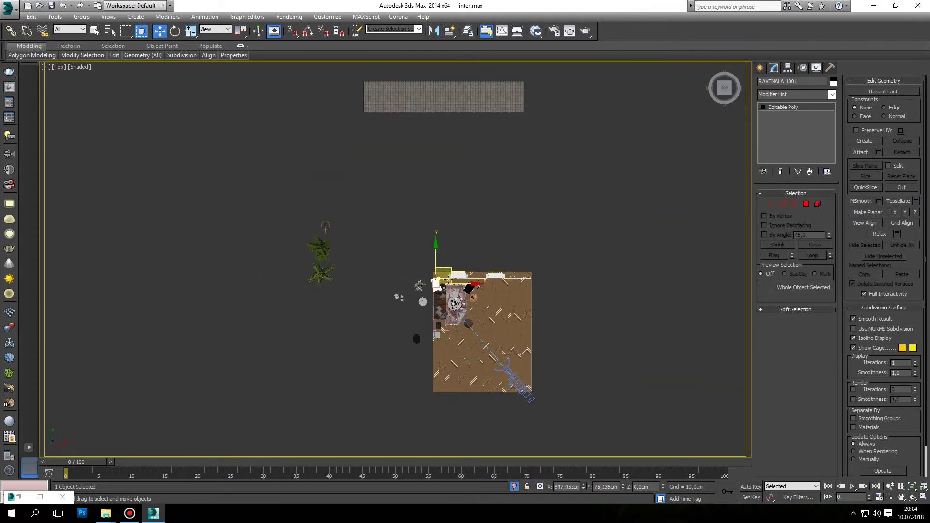
scroll(489, 273, "up", 4)
middle_click_drag(488, 273, 514, 252, "alt")
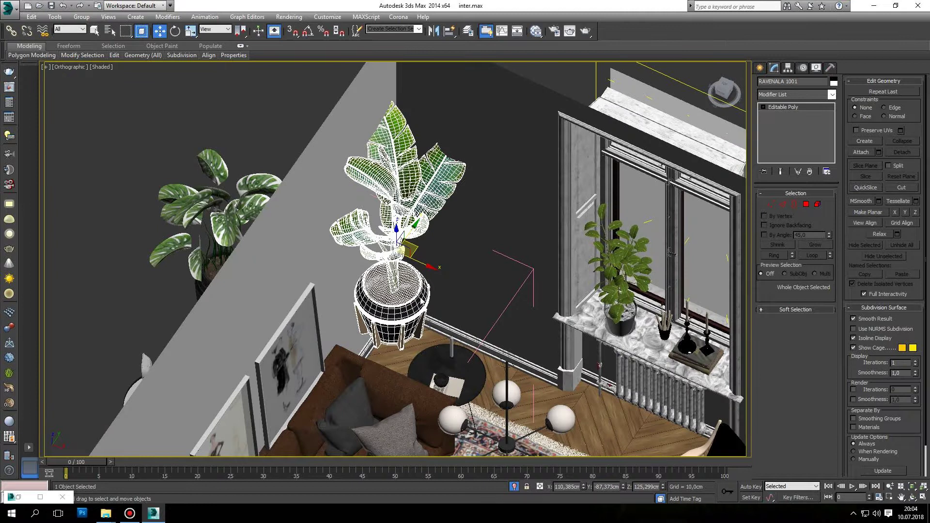
key("t")
left_click_drag(405, 252, 414, 262)
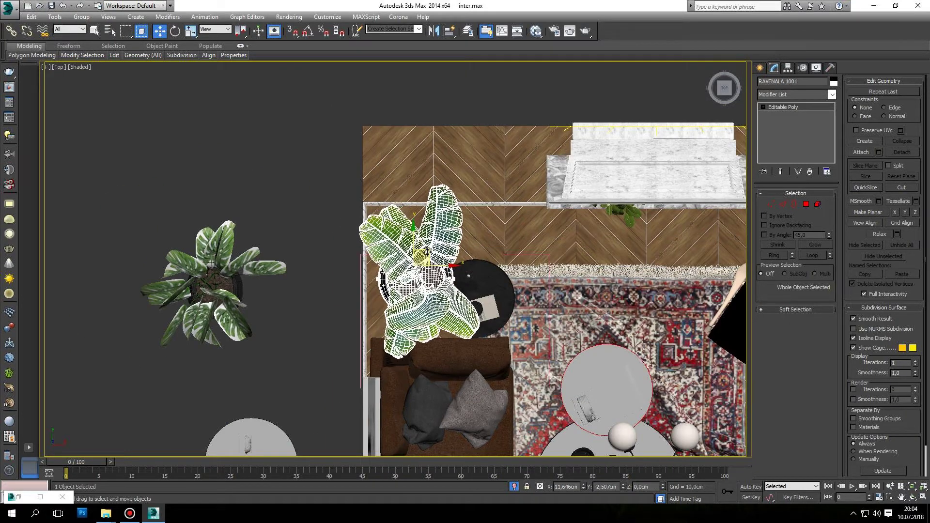
left_click(505, 284)
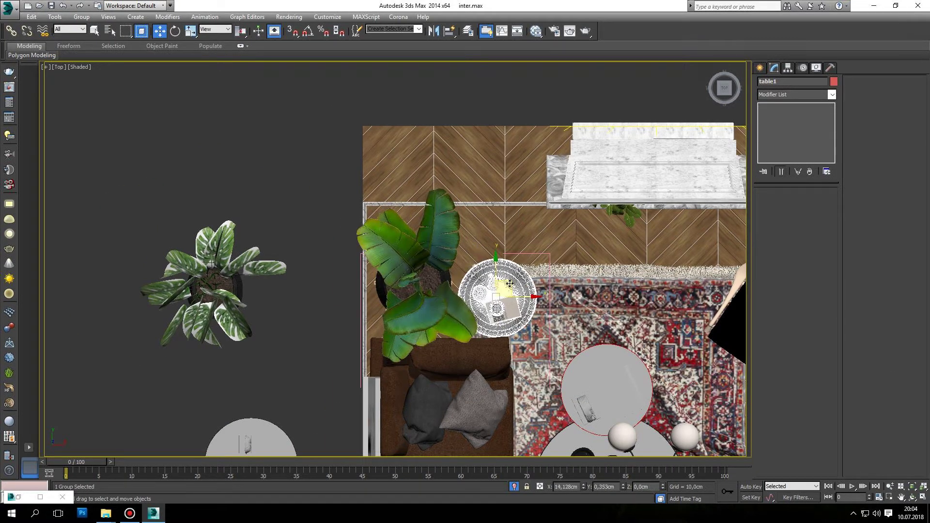
left_click(424, 254)
left_click_drag(424, 254, 438, 275)
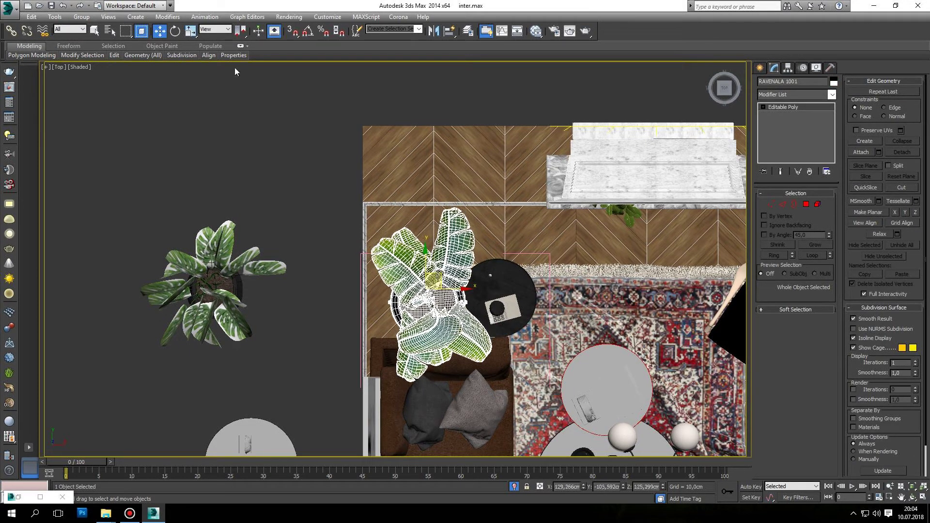
Rotate the Ravenala so its leaves fan outward and seat its pot on the floor.
left_click(174, 31)
left_click_drag(448, 262, 438, 277)
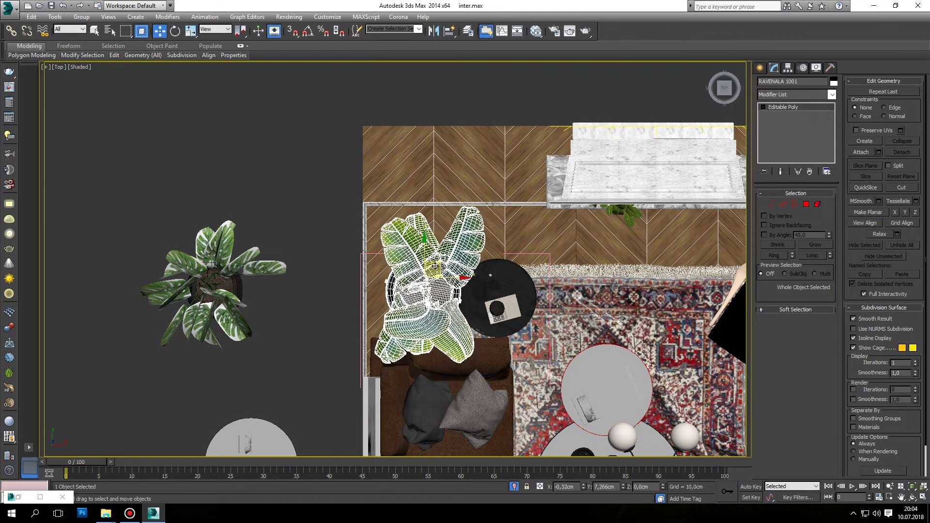
middle_click_drag(439, 278, 457, 305, "alt")
scroll(458, 306, "up", 2)
scroll(458, 306, "down", 5)
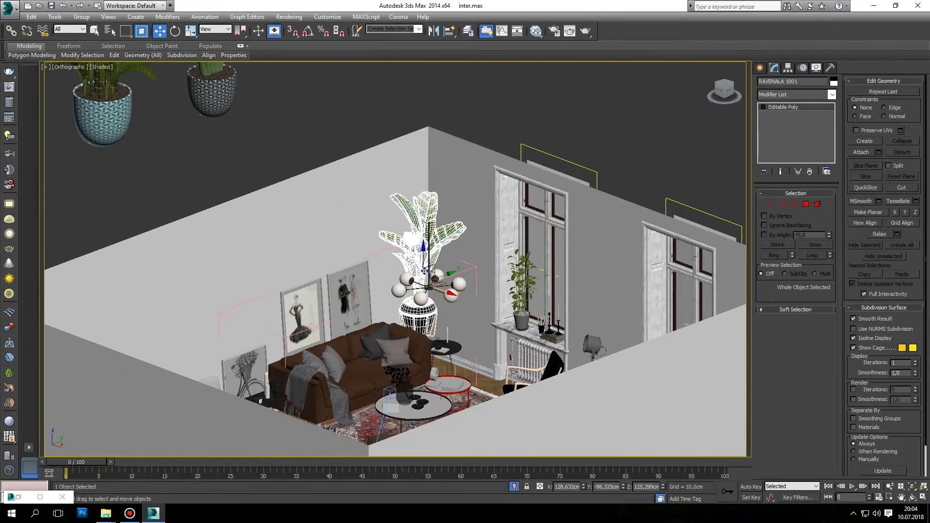
left_click_drag(433, 291, 444, 364)
scroll(444, 365, "up", 3)
scroll(436, 339, "up", 3)
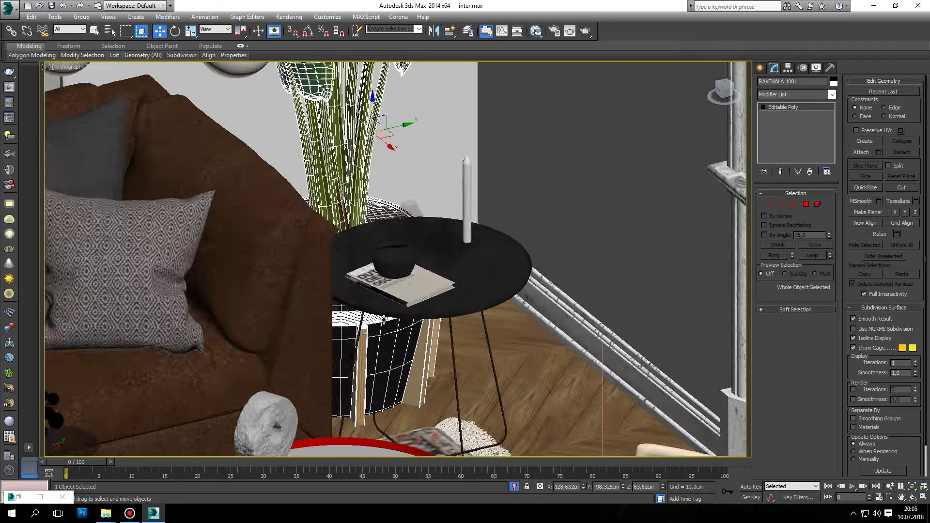
scroll(427, 310, "down", 2)
left_click_drag(372, 187, 372, 164)
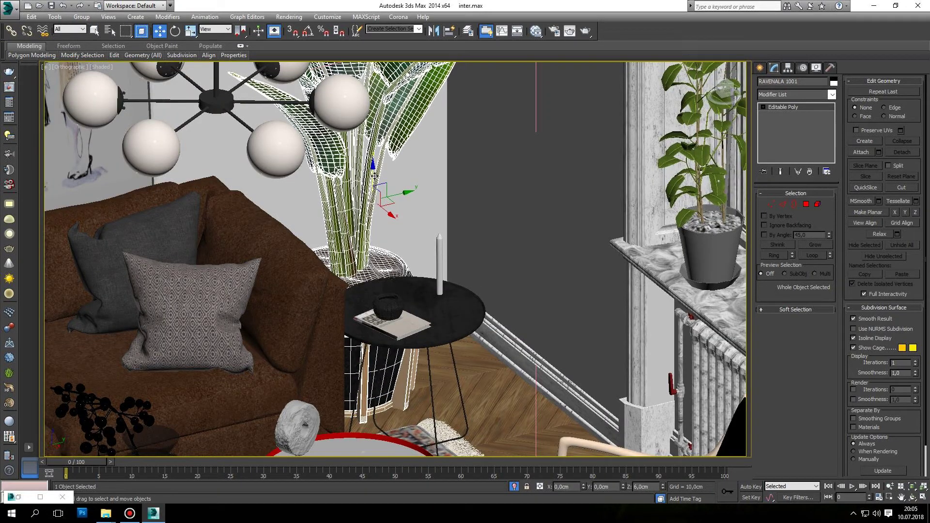
left_click_drag(408, 191, 410, 194)
scroll(410, 205, "down", 5)
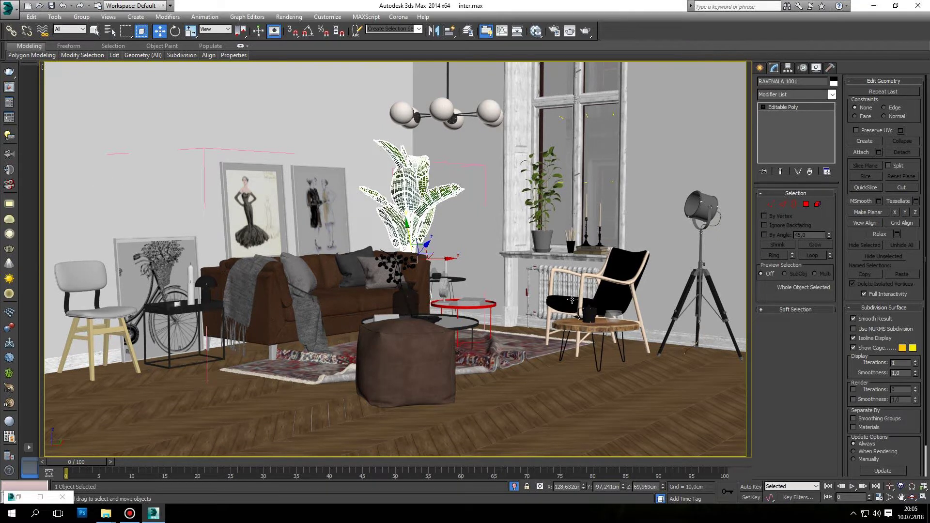
scroll(527, 325, "down", 10)
Move PALM 1001 into the room near the windows.
middle_click_drag(526, 325, 536, 224, "alt")
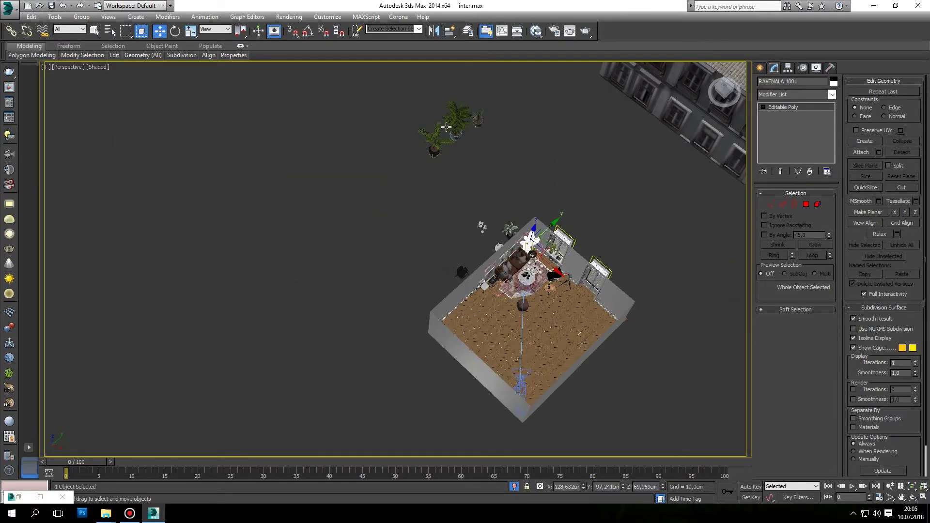
scroll(428, 153, "up", 8)
left_click(427, 153)
scroll(421, 183, "down", 5)
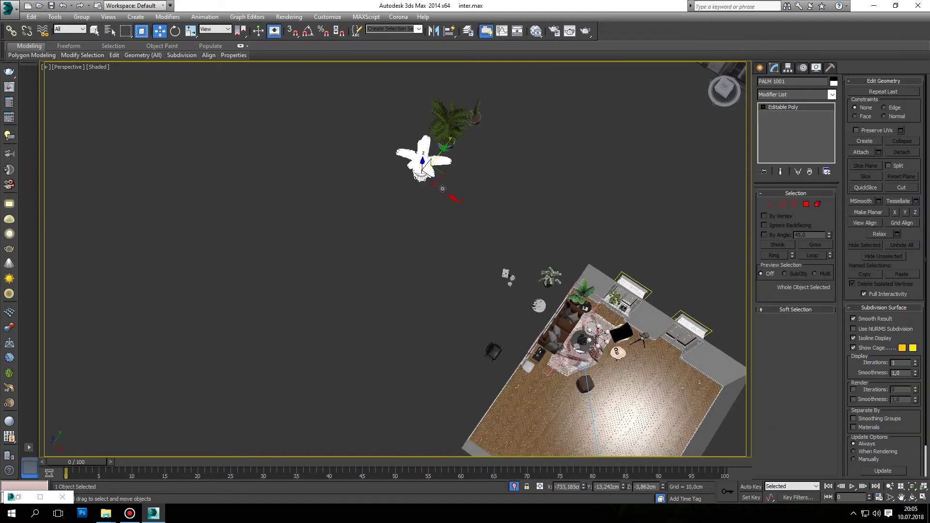
left_click_drag(437, 189, 647, 402)
scroll(650, 308, "up", 5)
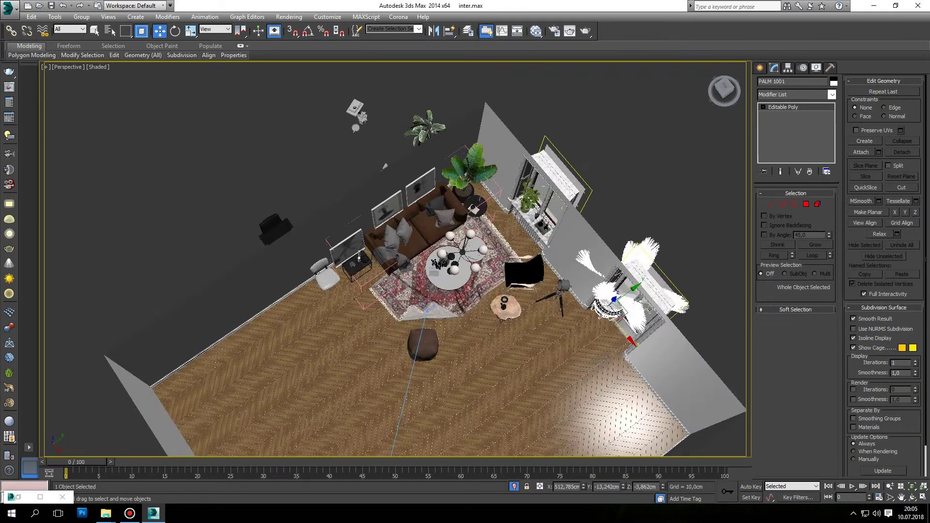
mouse_move(630, 303)
middle_mouse_down("alt")
mouse_move(623, 315)
mouse_move(168, 5)
middle_mouse_up("alt")
Scale the palm down uniformly.
left_click(189, 31)
left_click_drag(533, 424, 533, 451)
scroll(523, 427, "up", 3)
scroll(514, 417, "up", 2)
Rest the palm's pot on the floor and place it beside the black armchair.
key("w")
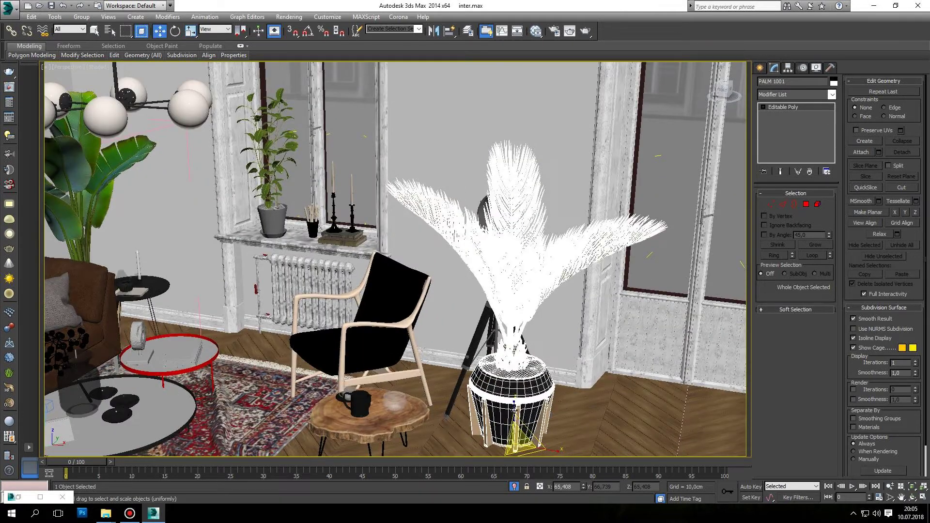
left_click_drag(515, 409, 515, 420)
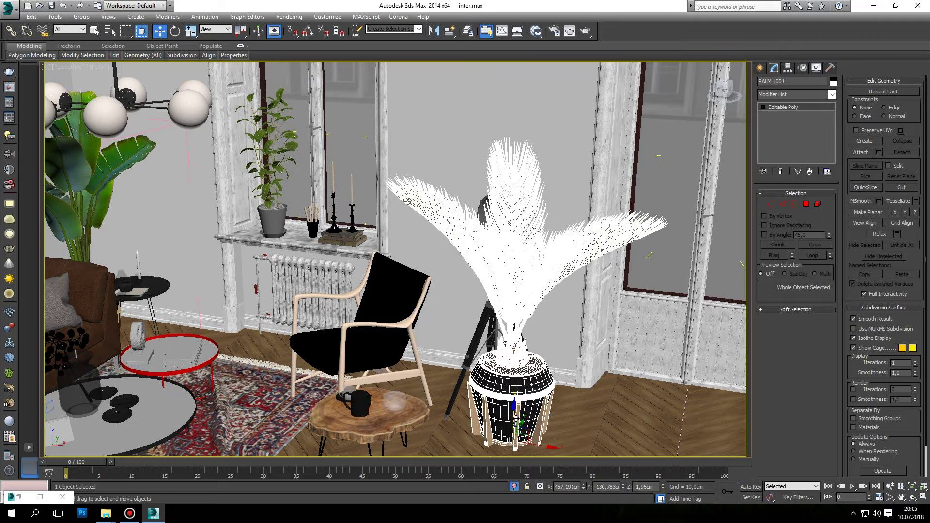
key("t")
scroll(472, 295, "down", 4)
scroll(473, 295, "up", 4)
left_click_drag(472, 296, 479, 255)
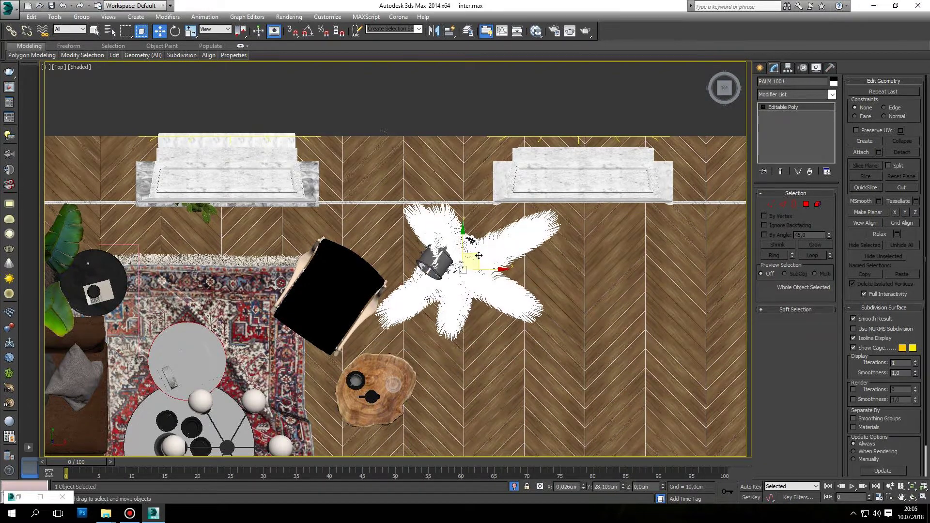
left_click(450, 257)
scroll(450, 255, "down", 3)
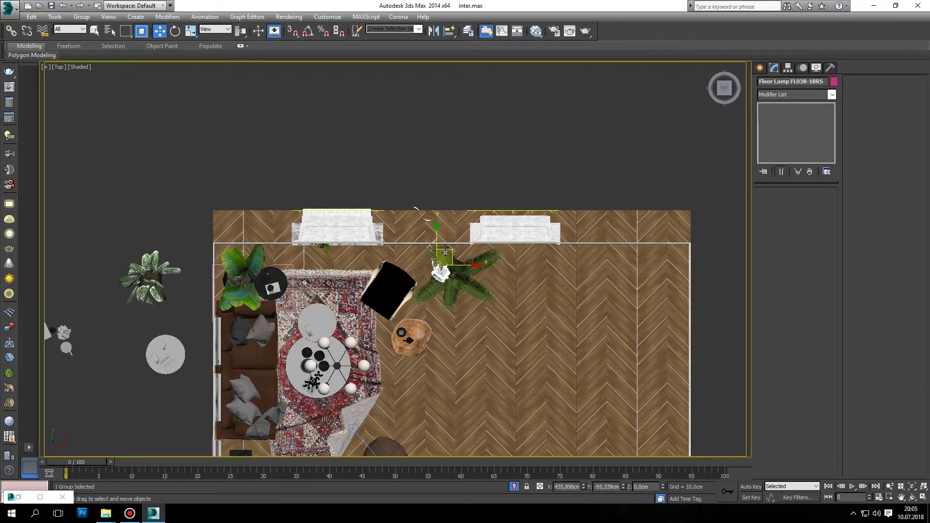
Move the floor lamp beside the black chair and slightly to the right.
left_click_drag(445, 252, 400, 245)
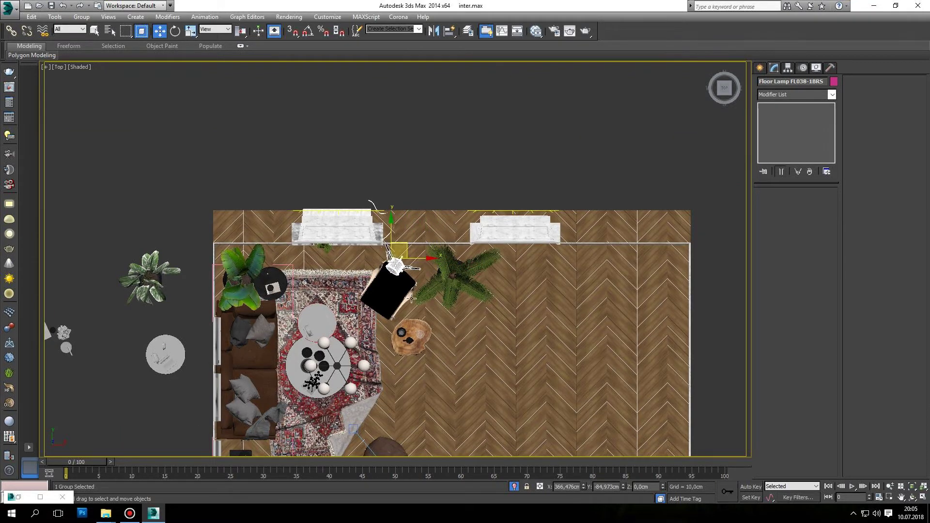
key("p")
key("c")
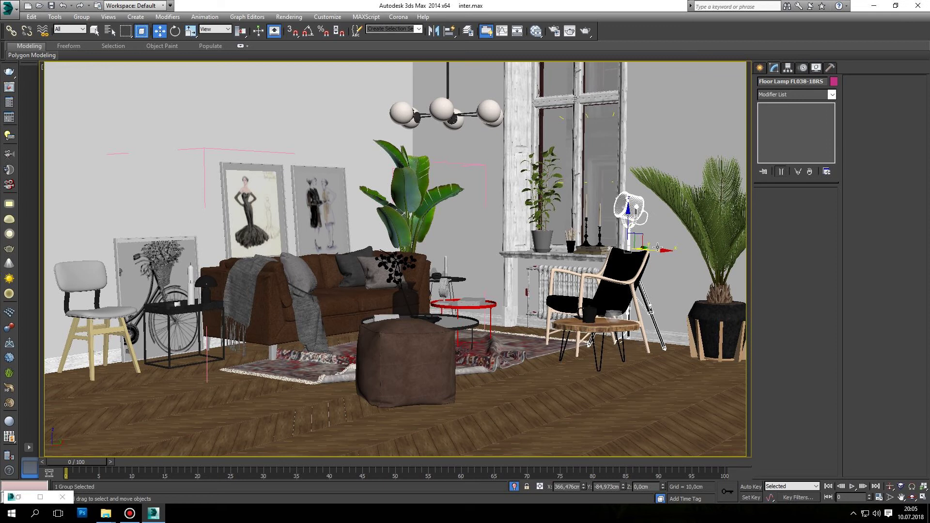
left_click_drag(666, 251, 684, 251)
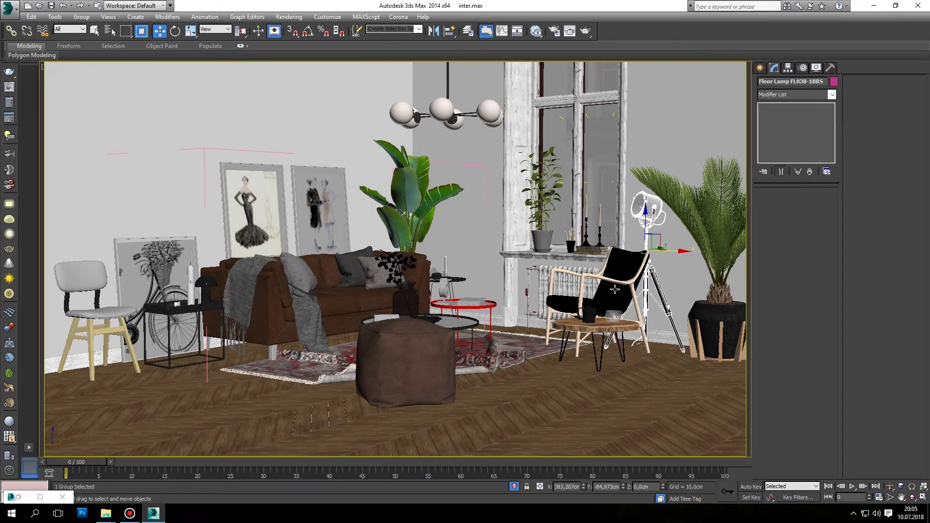
Move the armchair left and down in Top view.
key("t")
scroll(417, 364, "down", 2)
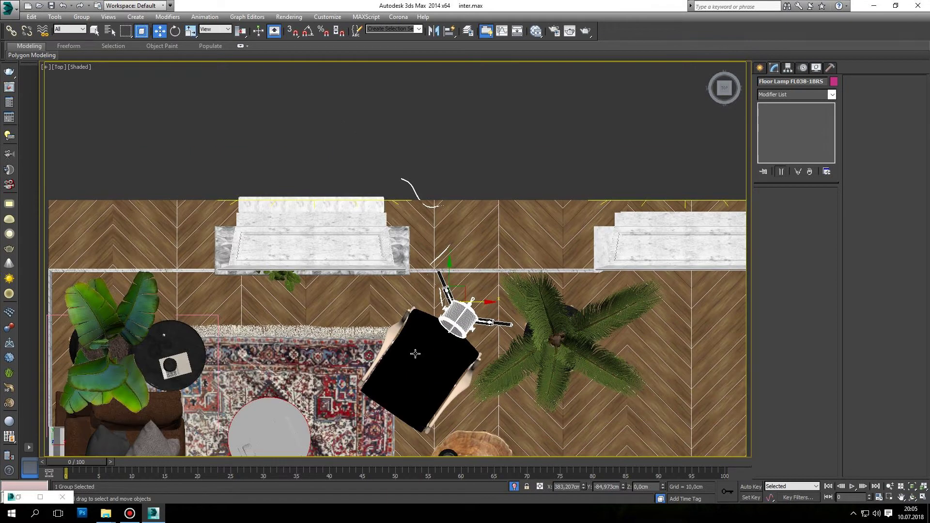
left_click(418, 364)
middle_click_drag(418, 364, 433, 309)
left_click_drag(451, 300, 438, 310)
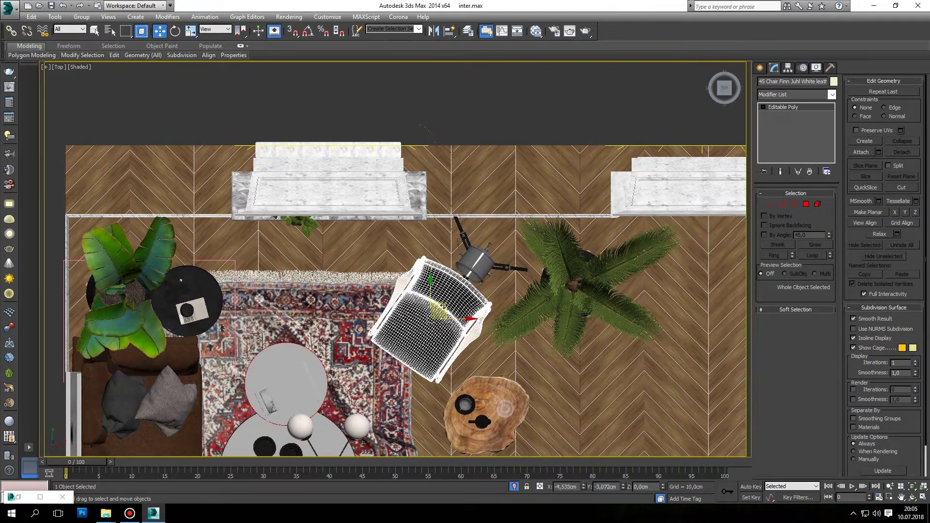
Reframe the camera view with a slight pan, orbit and dolly into the room.
key("c")
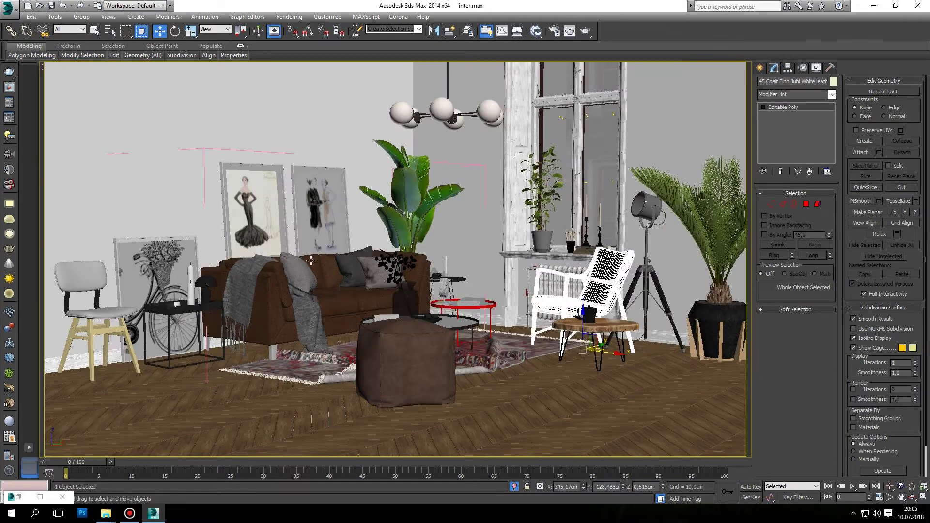
middle_click_drag(320, 273, 321, 277)
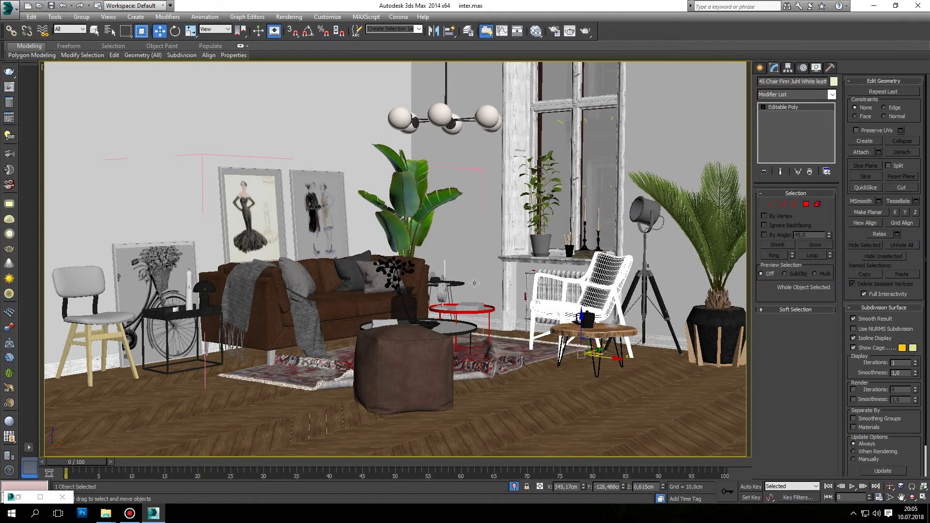
left_click(912, 497)
left_click_drag(503, 337, 507, 359)
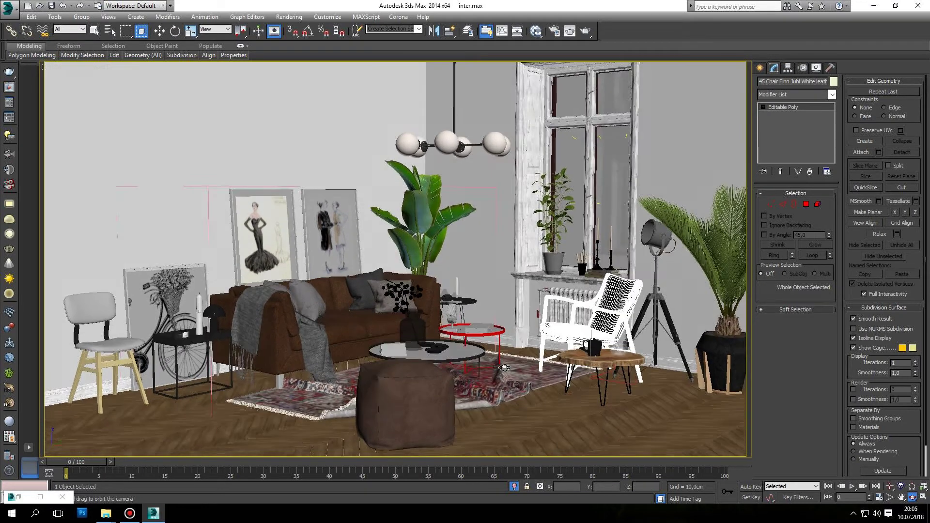
left_click_drag(507, 359, 502, 344)
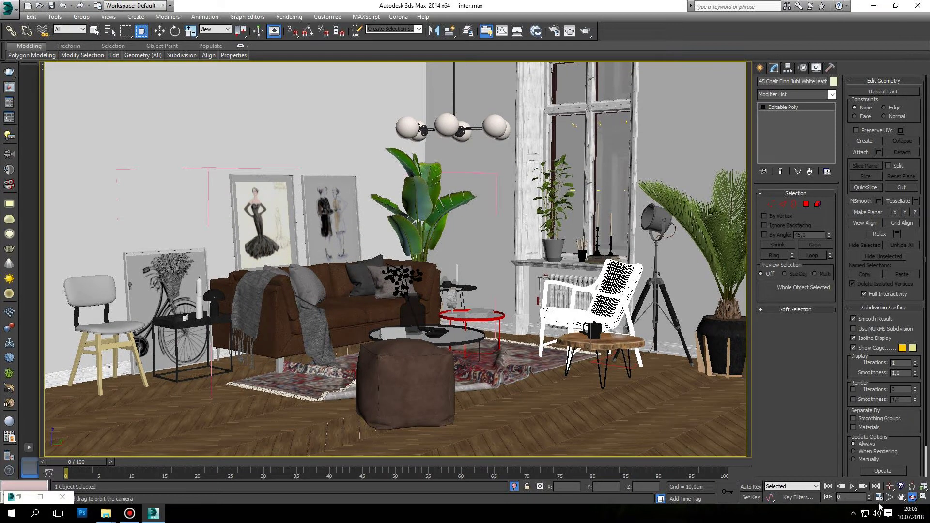
left_click(889, 487)
left_click_drag(480, 354, 480, 350)
Select the potted palm and open the Move Transform Type-In for exact values.
key("w")
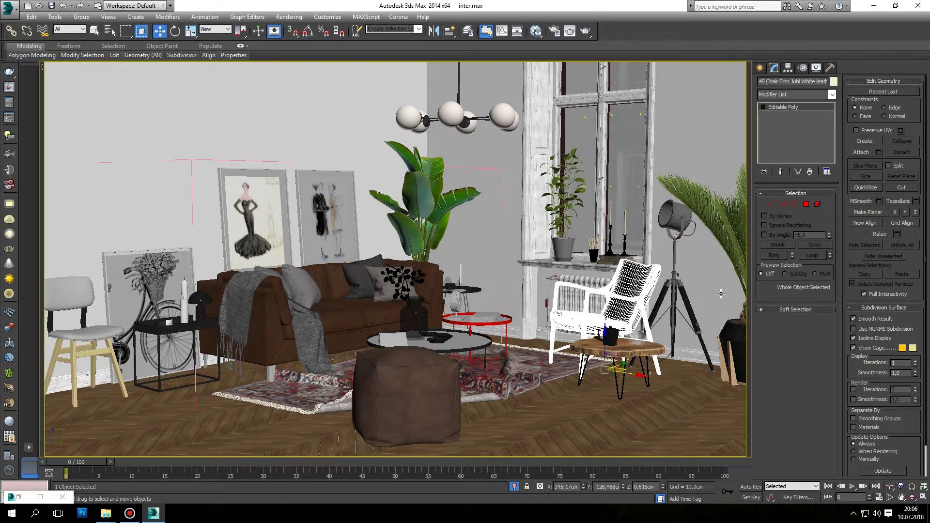
left_click(723, 340)
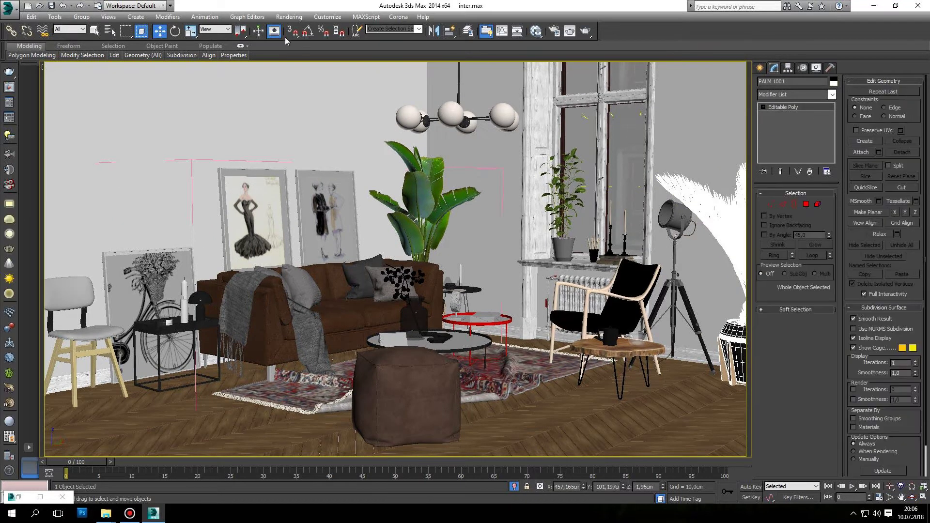
right_click(151, 28)
right_click(162, 28)
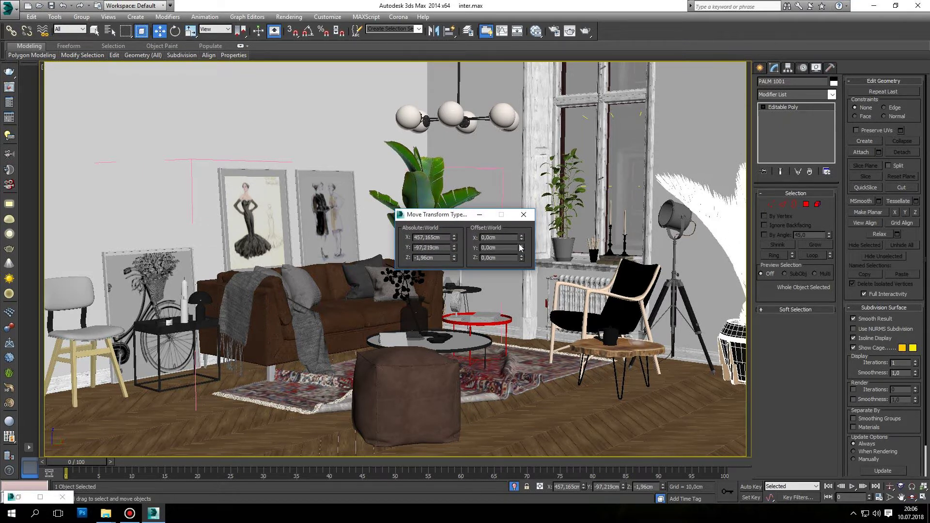
Shift the palm along X and move the floor lamp back about 10 cm in Y.
mouse_move(521, 237)
left_mouse_down()
mouse_move(521, 225)
mouse_move(556, 246)
left_mouse_up()
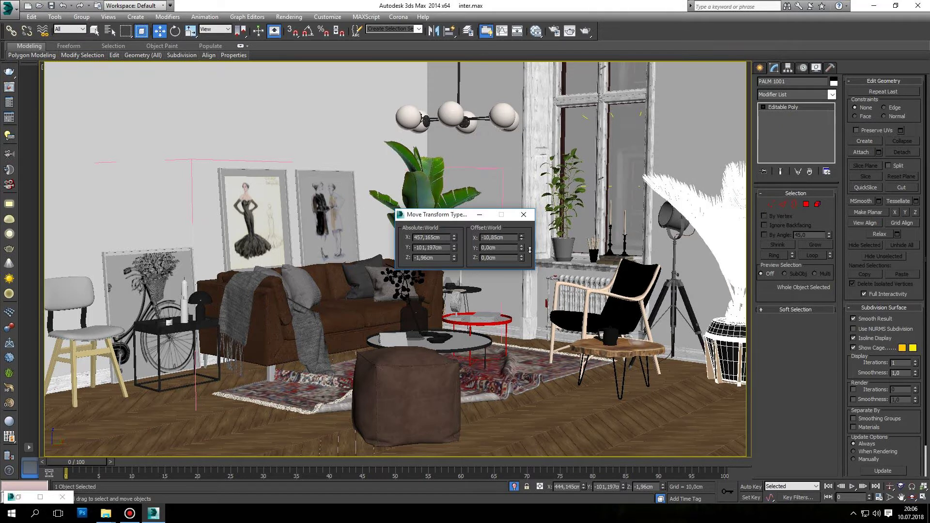
left_click(673, 289)
left_click_drag(520, 248, 520, 248)
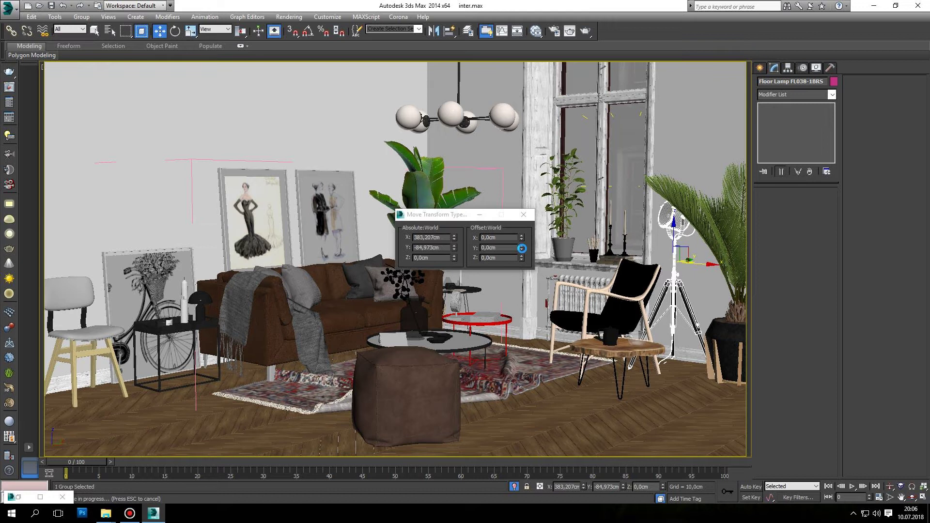
left_click_drag(522, 248, 523, 252)
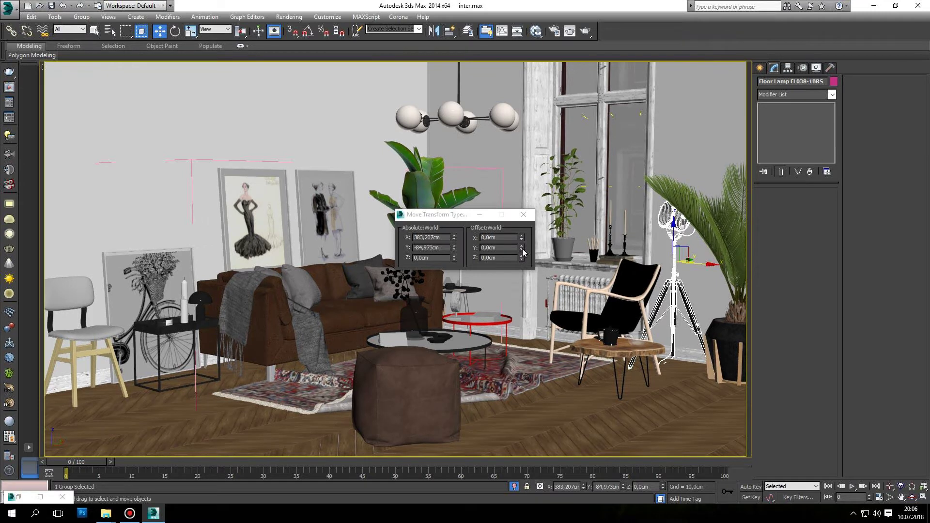
left_click_drag(522, 252, 524, 261)
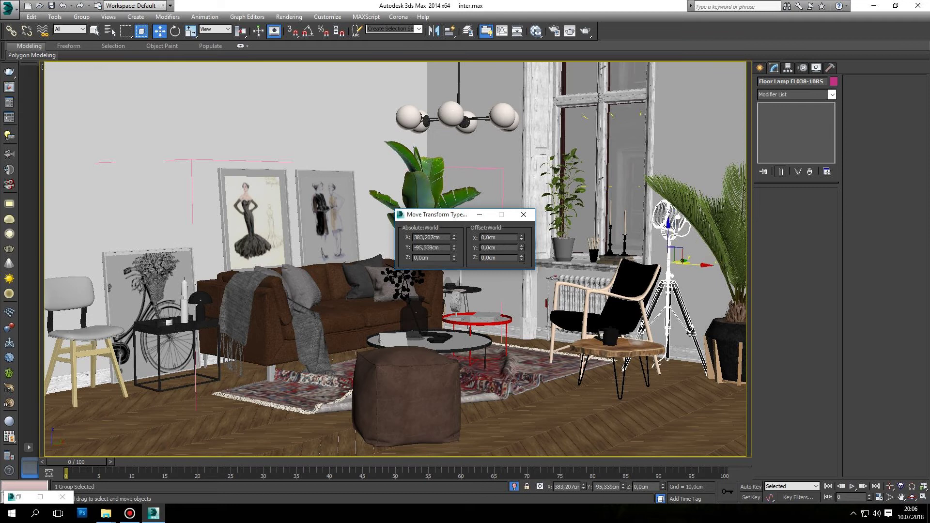
Lift the floor lamp to Z 0,857 cm and close the Move Transform Type-In.
scroll(642, 356, "up", 1)
scroll(642, 356, "up", 2)
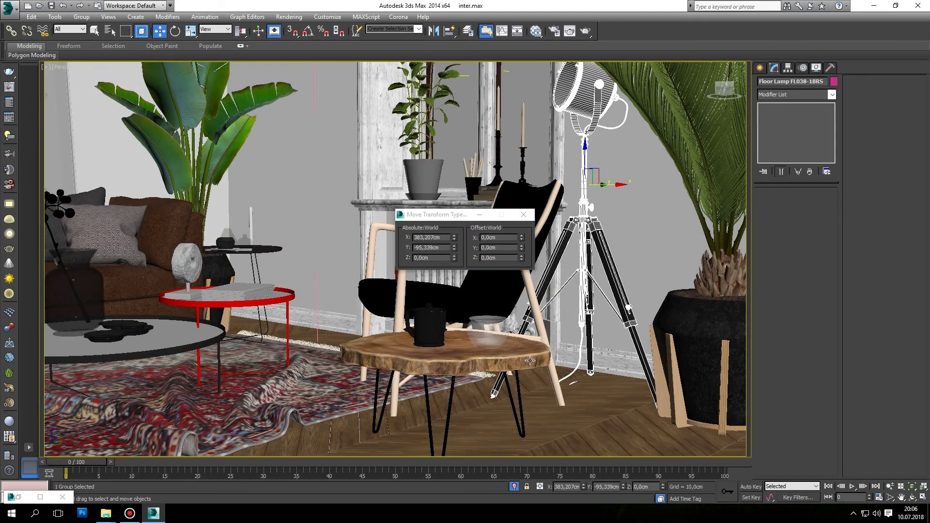
scroll(642, 356, "up", 1)
left_click_drag(604, 97, 604, 96)
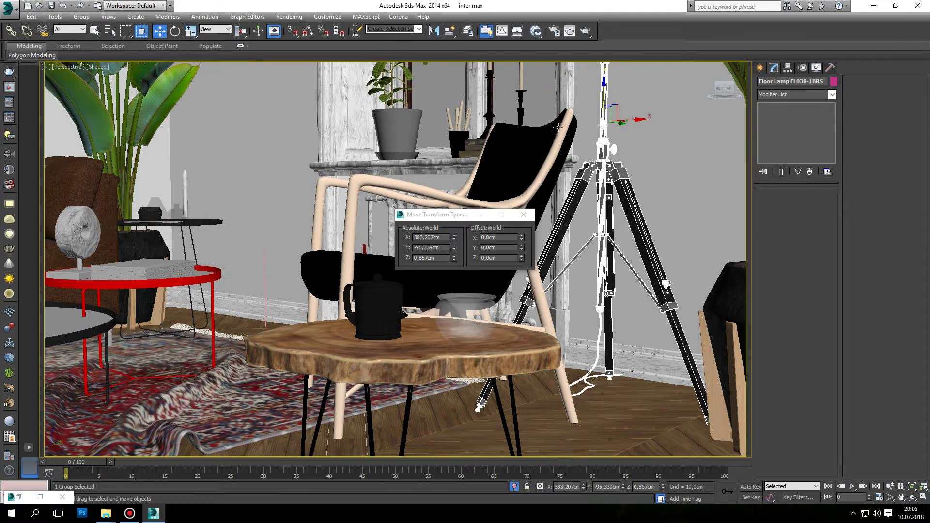
key("shift+z")
left_click(523, 215)
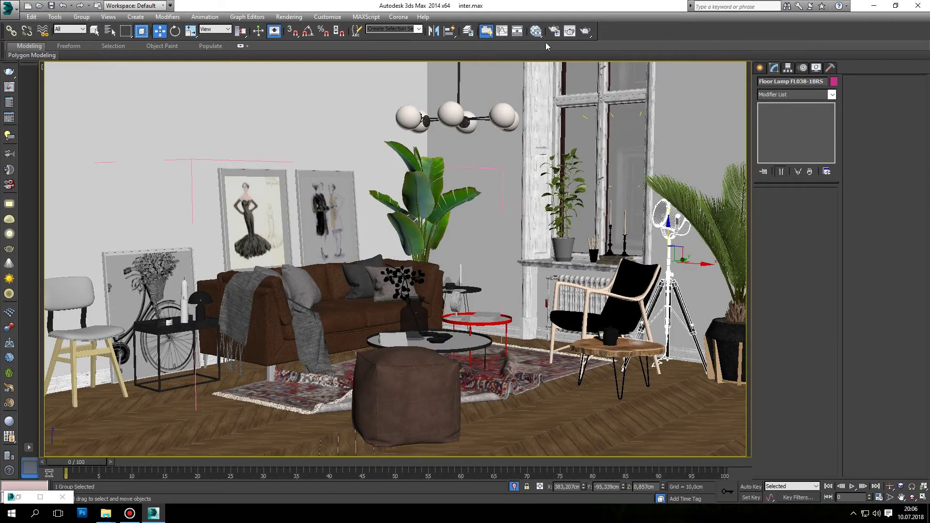
Run a test render, then run coronaConverter_v1.31.ms and convert all scene materials to Corona.
left_click(586, 31)
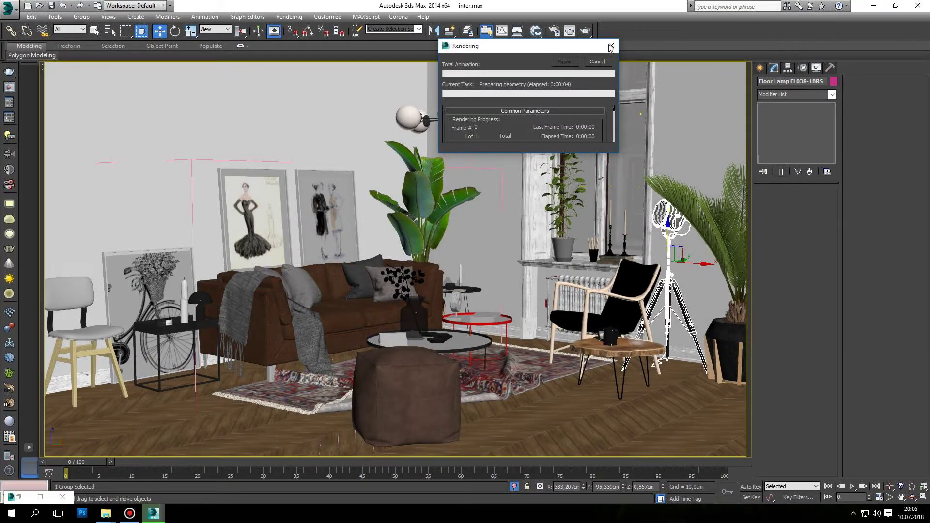
left_click(611, 46)
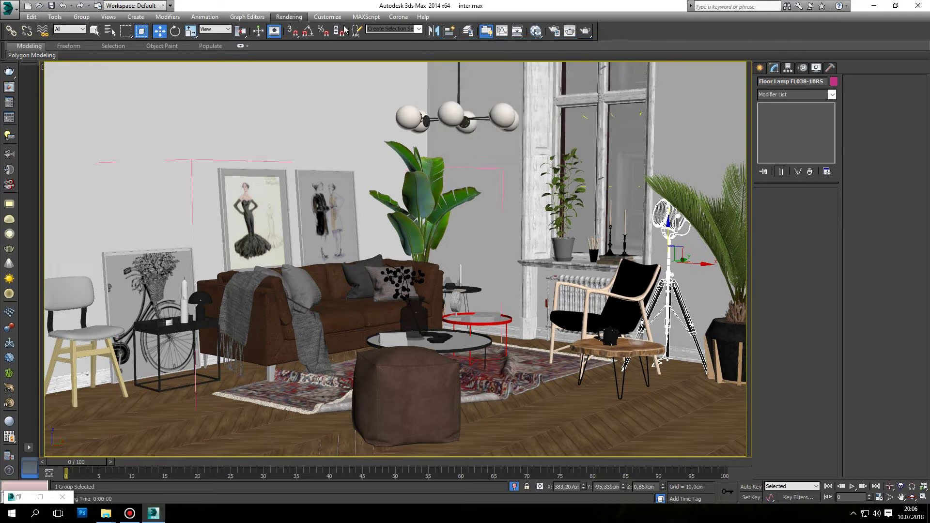
left_click(365, 17)
left_click(379, 53)
left_click(28, 75)
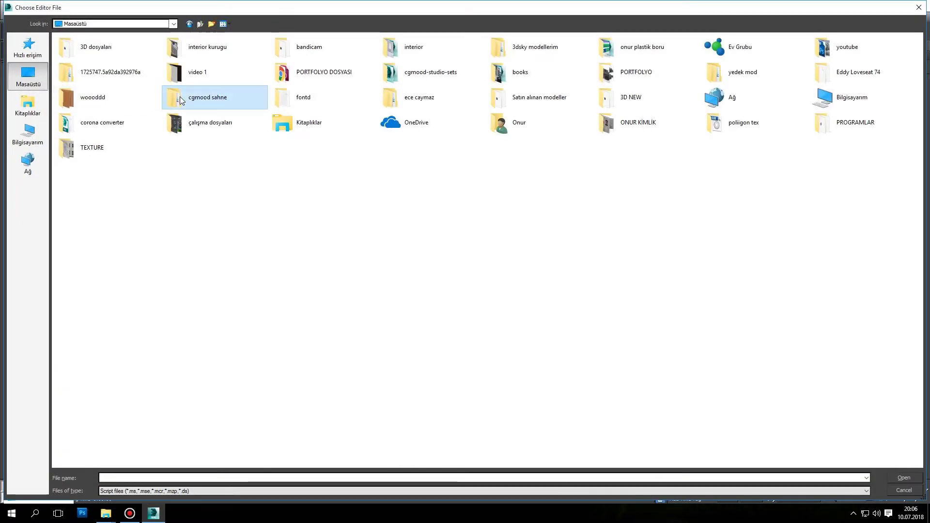
left_click(115, 119)
double_click(111, 121)
double_click(103, 85)
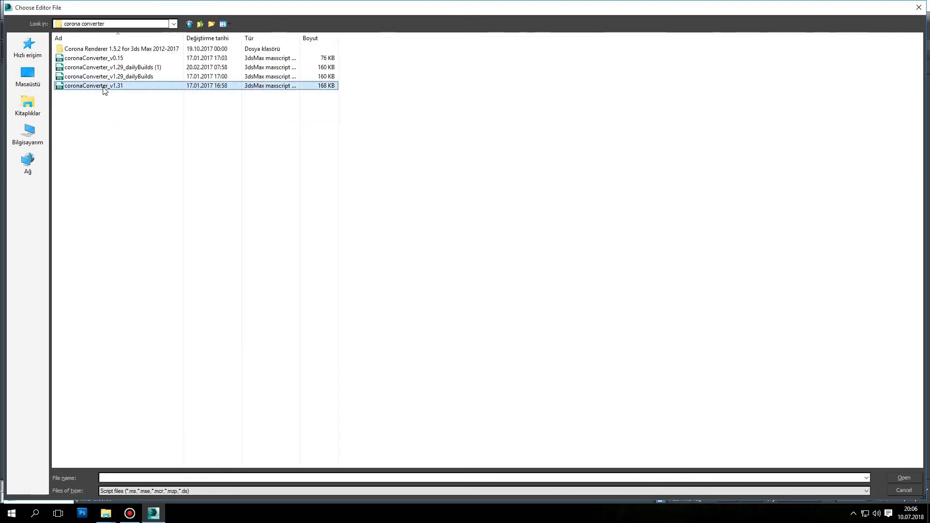
left_click(420, 349)
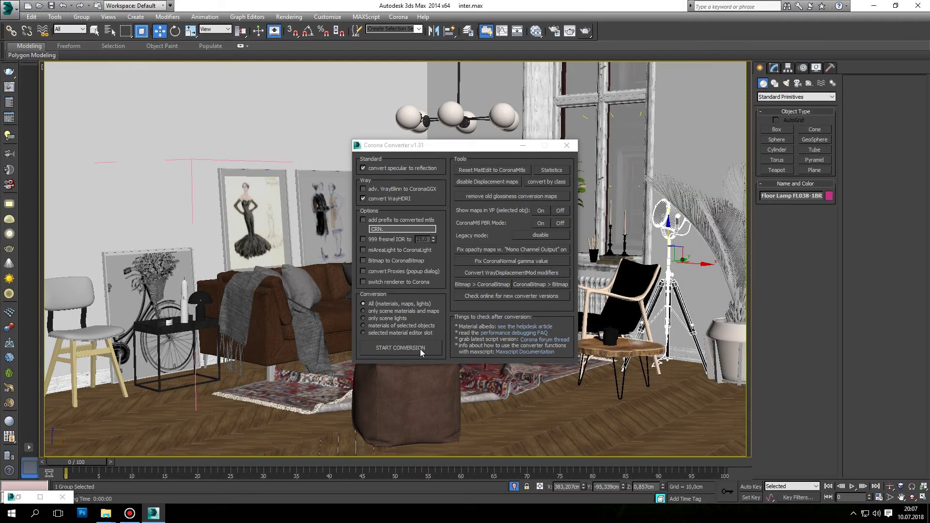
Close the converter and run a render, dismissing the Corona error messages.
left_click(562, 146)
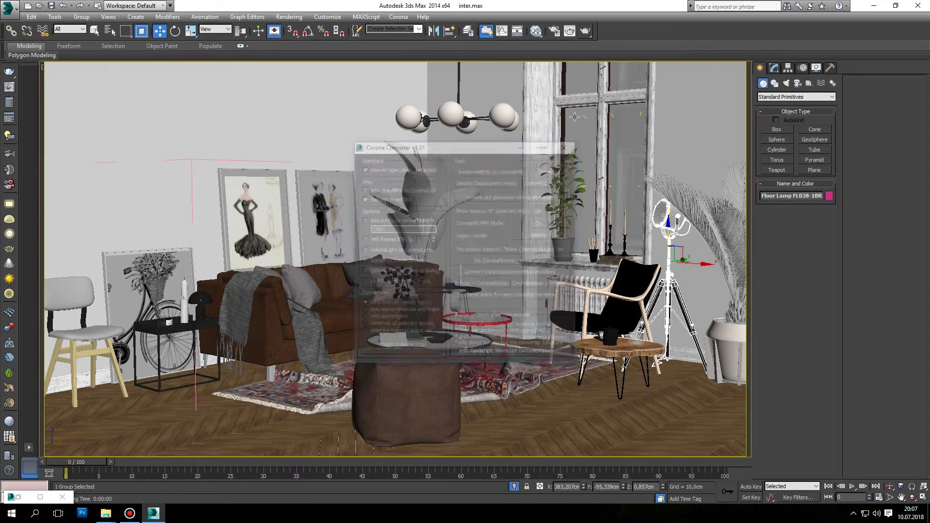
left_click(587, 31)
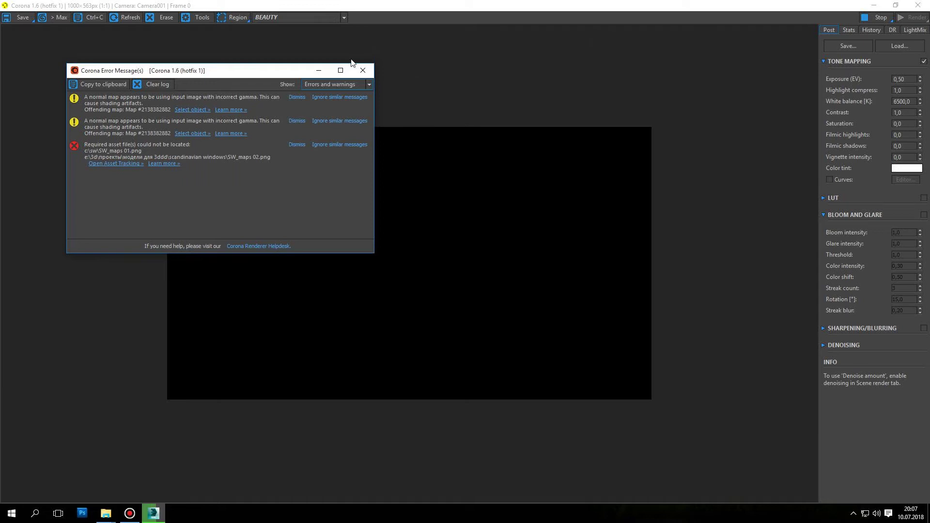
left_click(363, 74)
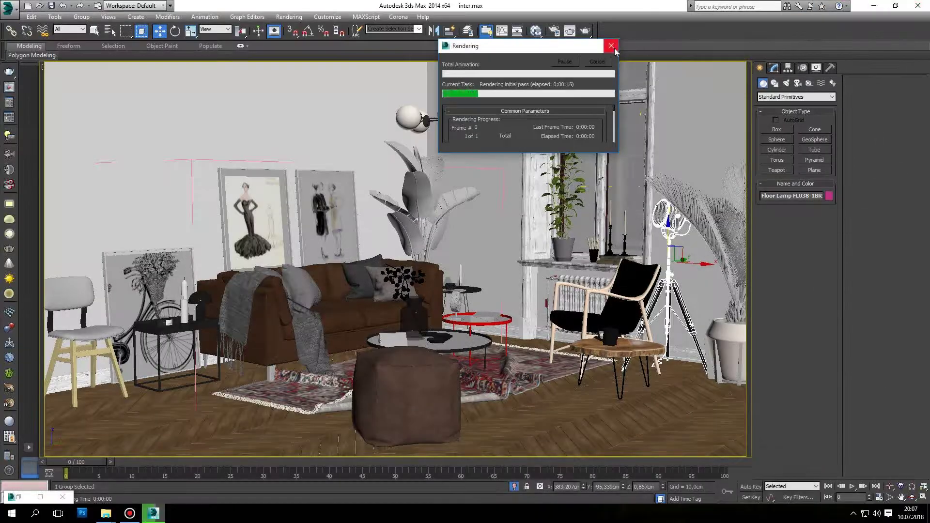
left_click(611, 46)
Unhide all hidden objects and start another Render Production.
right_click(638, 93)
left_click(654, 53)
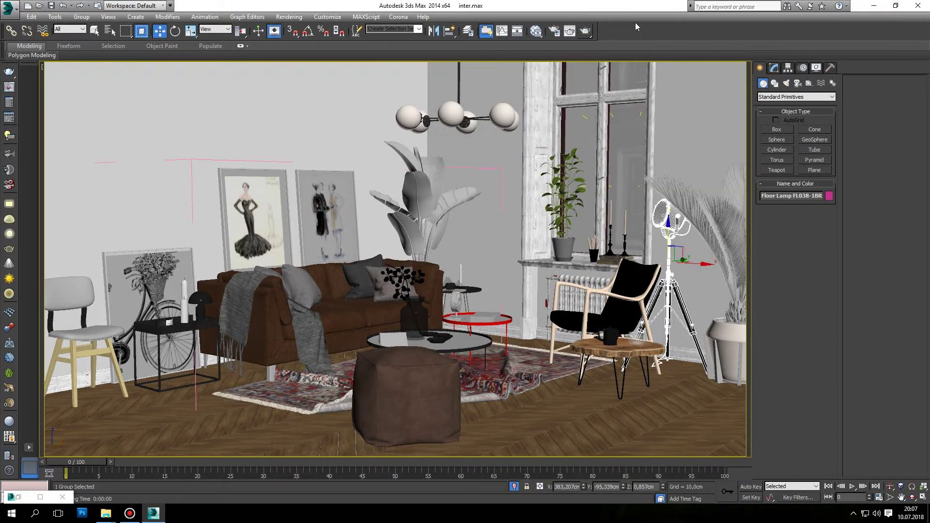
left_click(586, 30)
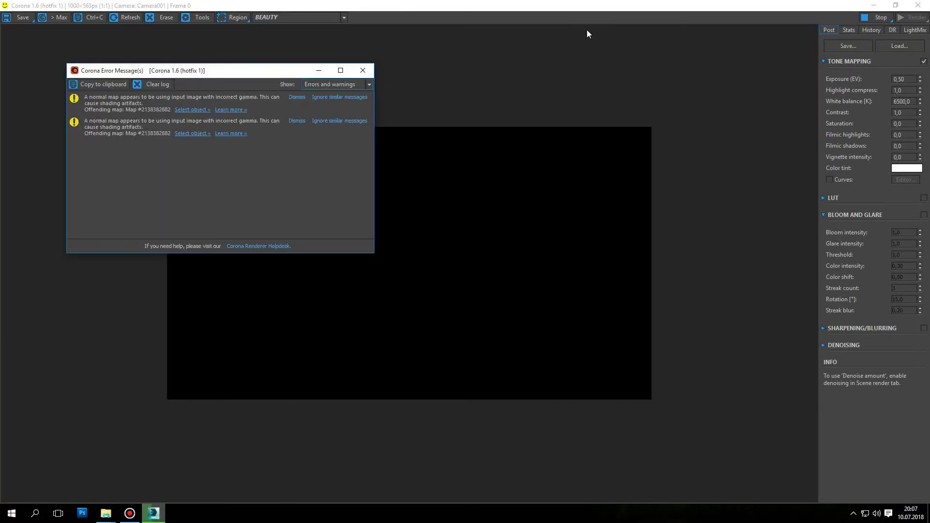
Dismiss the Corona errors and zoom the frame buffer between 4:1, 2:1 and 1:1 to inspect noise.
left_click(357, 73)
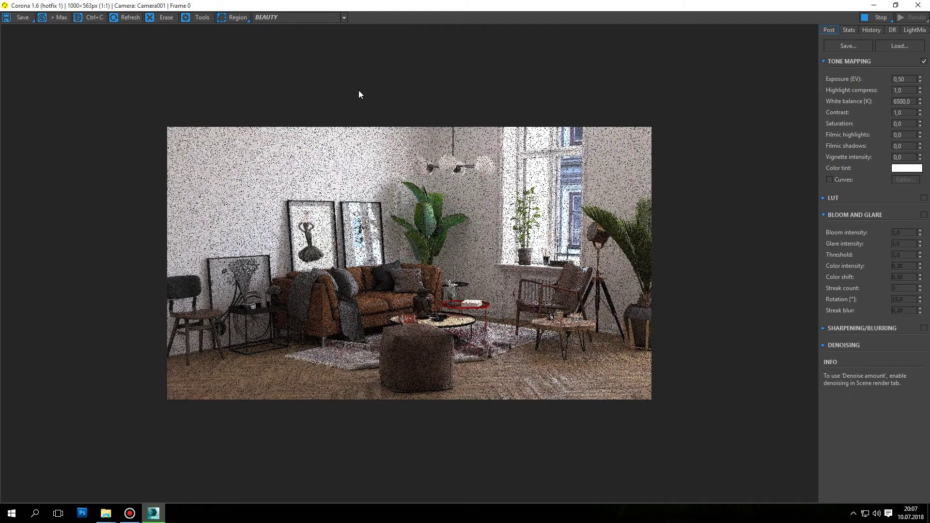
scroll(510, 364, "up", 2)
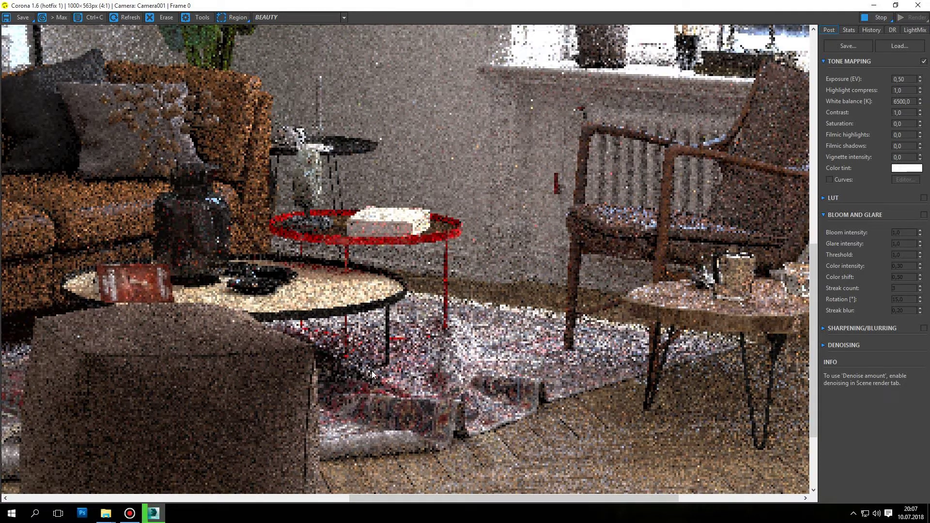
scroll(372, 374, "down", 1)
scroll(425, 377, "up", 1)
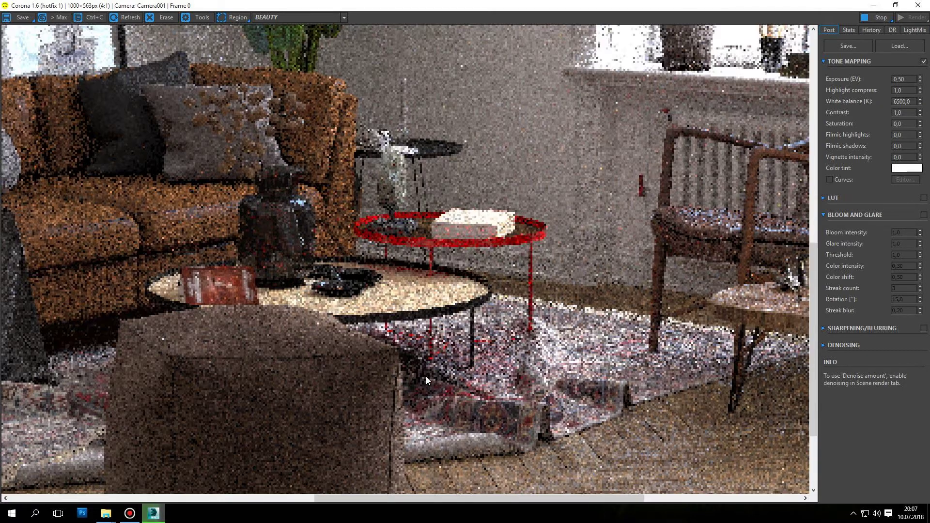
scroll(426, 376, "down", 1)
scroll(426, 377, "down", 1)
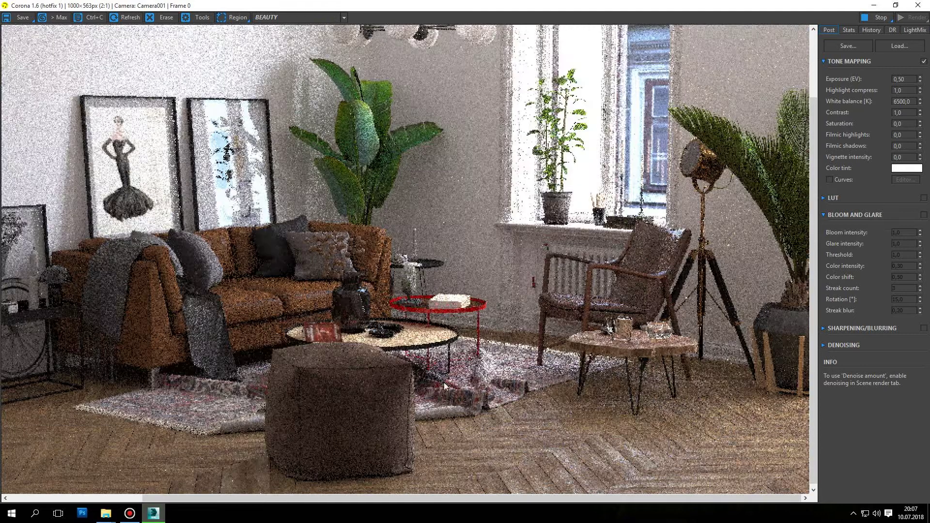
scroll(468, 396, "up", 1)
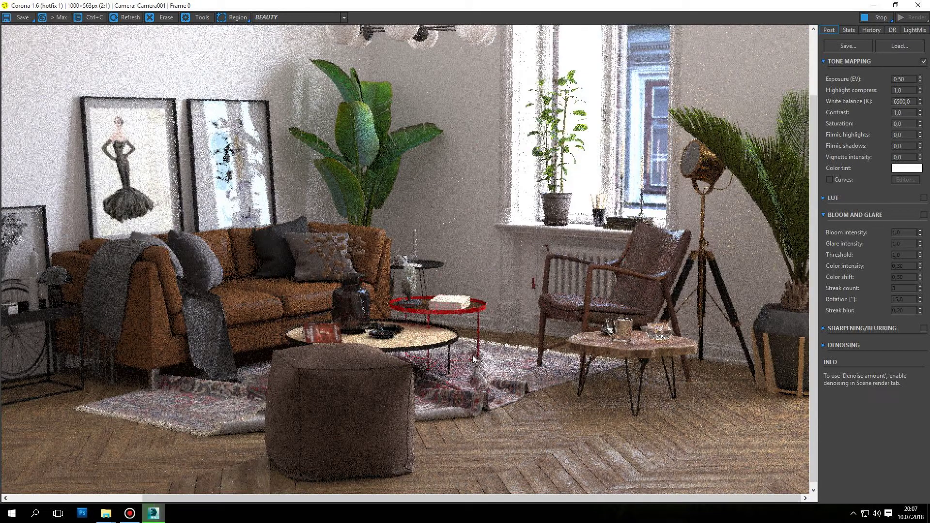
scroll(697, 123, "down", 1)
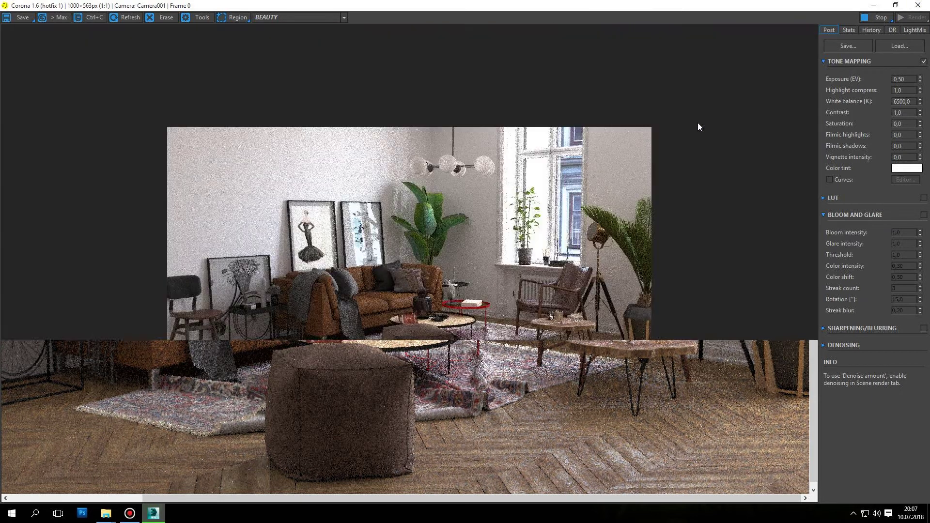
Close the render window and hide the line object covering the room.
left_click(918, 5)
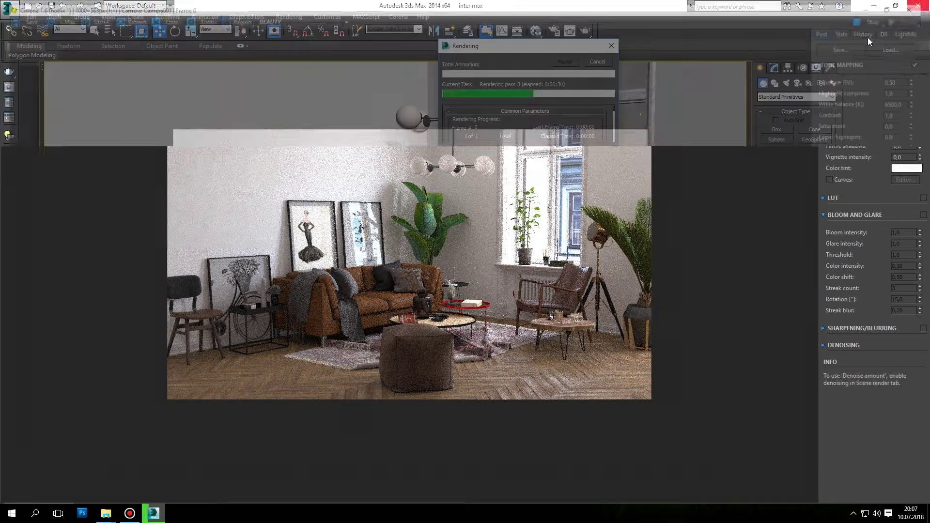
left_click(616, 42)
scroll(295, 297, "down", 3)
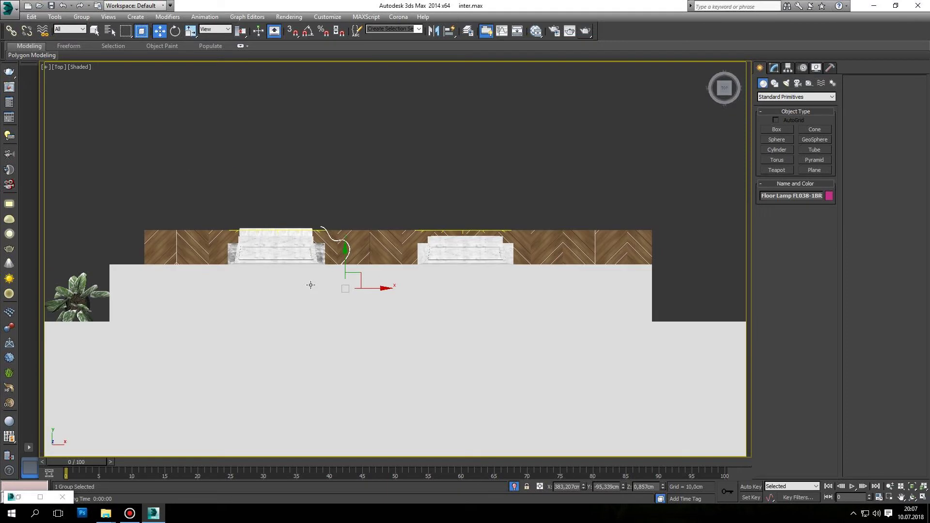
left_click(315, 333)
right_click(312, 330)
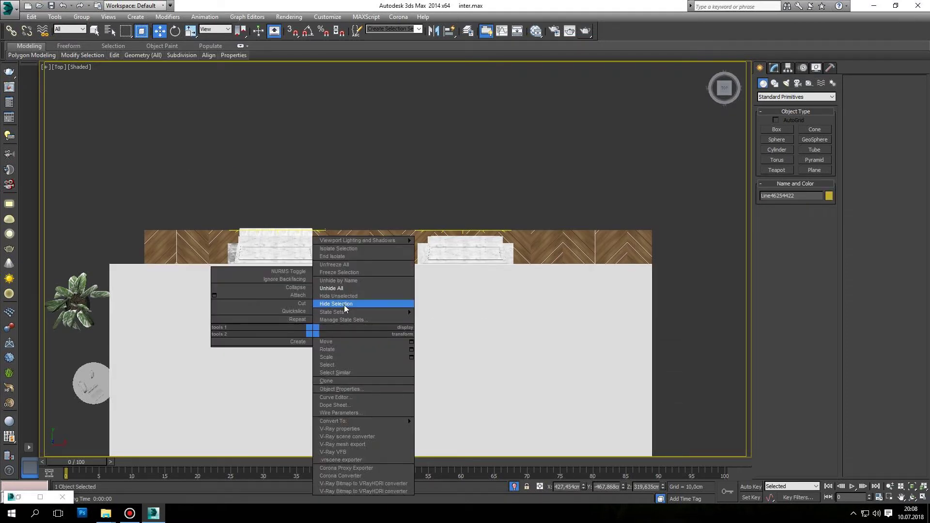
left_click(344, 304)
Nudge the chandelier group slightly over the coffee table.
scroll(321, 335, "up", 3)
left_click(321, 334)
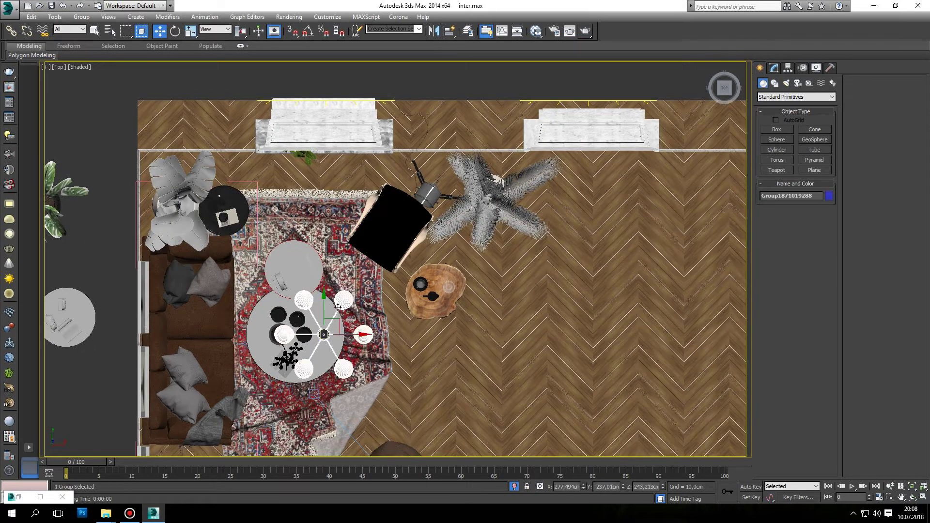
left_click_drag(322, 301, 323, 328)
left_click(313, 304)
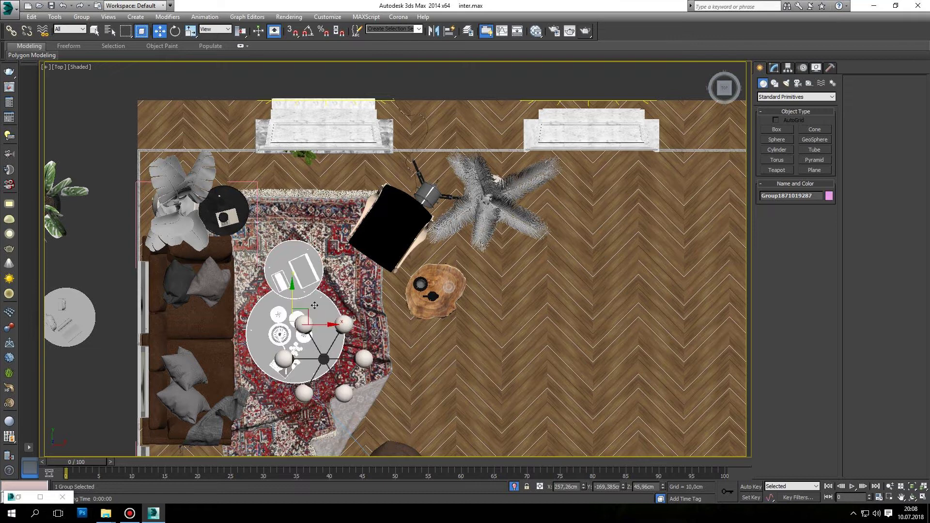
middle_click_drag(314, 304, 311, 284, "alt")
Open the table group and select its BILLY4 decor part.
left_click(81, 16)
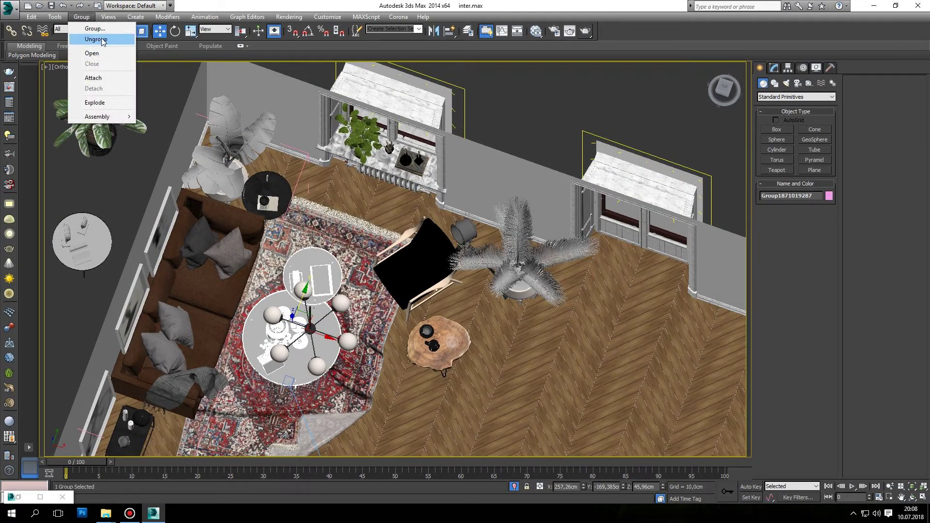
left_click(92, 53)
middle_click_drag(315, 291, 322, 268, "alt")
left_click(322, 269)
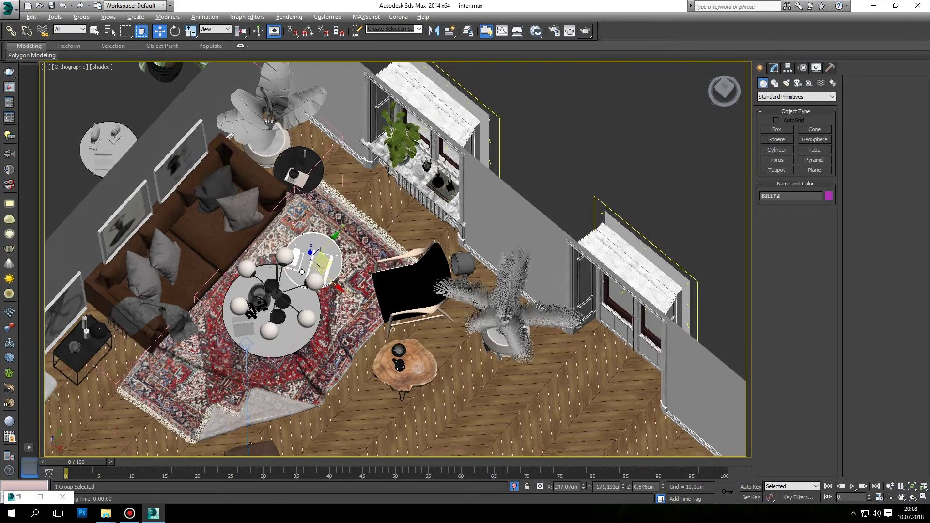
scroll(321, 279, "up", 5)
mouse_move(322, 279)
middle_mouse_down("alt")
mouse_move(345, 236)
mouse_move(396, 277)
mouse_move(455, 202)
middle_mouse_up("alt")
scroll(455, 202, "up", 3)
left_click(454, 202)
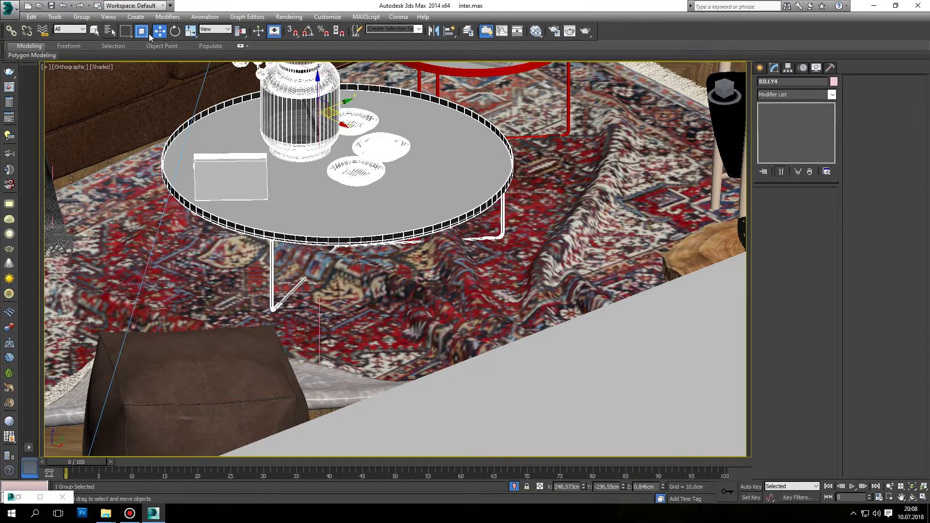
Rotate BILLY4 22.5° about Z and return to the camera view.
left_click(175, 31)
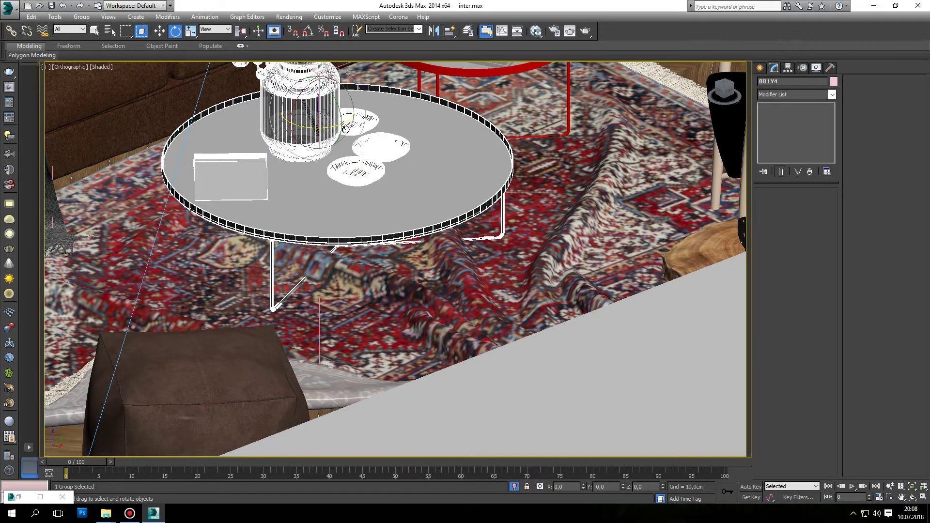
left_click_drag(345, 129, 367, 169)
key("c")
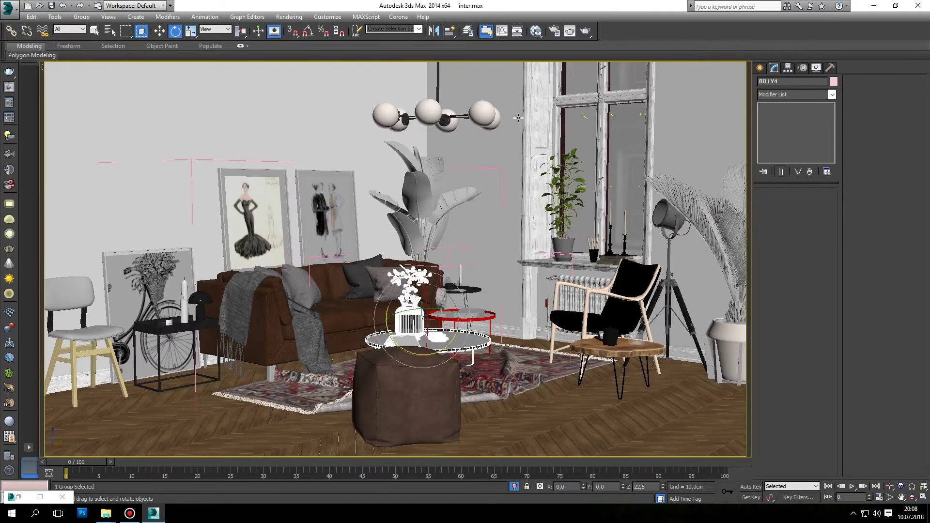
left_click(443, 117)
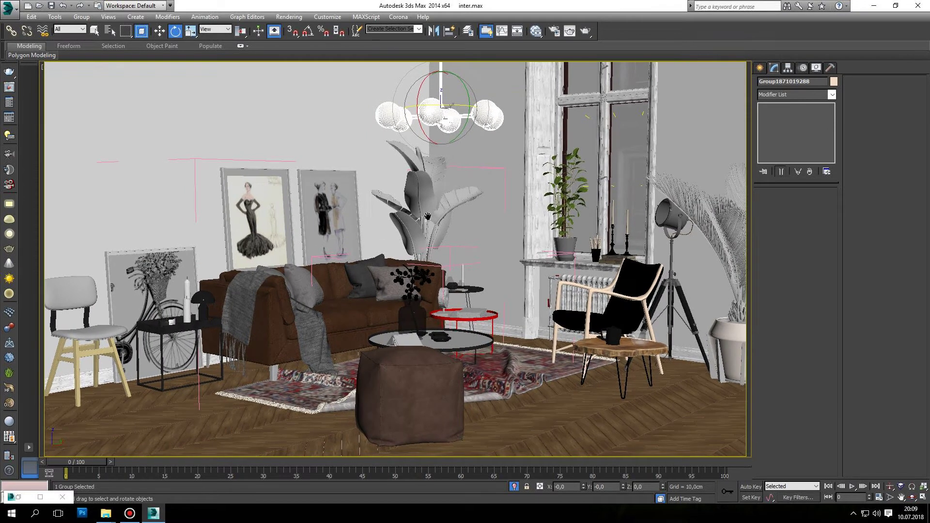
Render the updated scene and dismiss the Corona error messages.
left_click(585, 32)
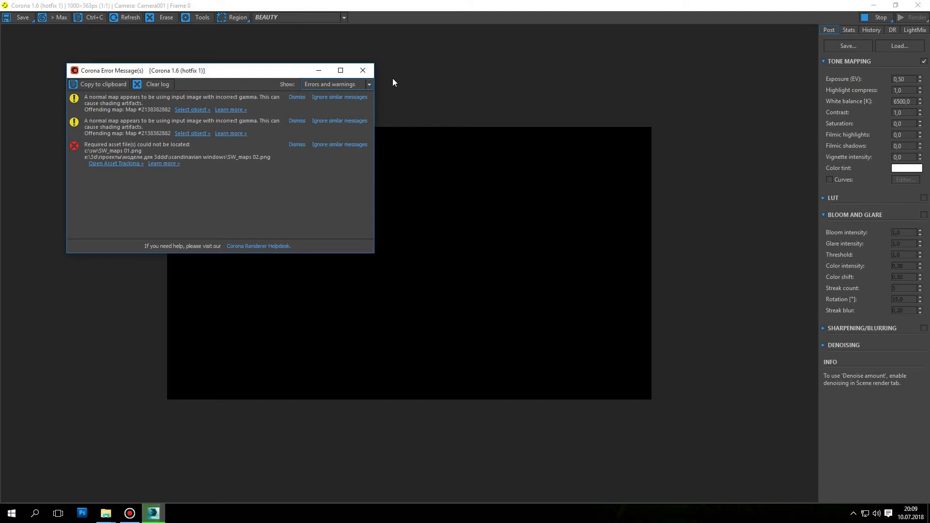
left_click(362, 70)
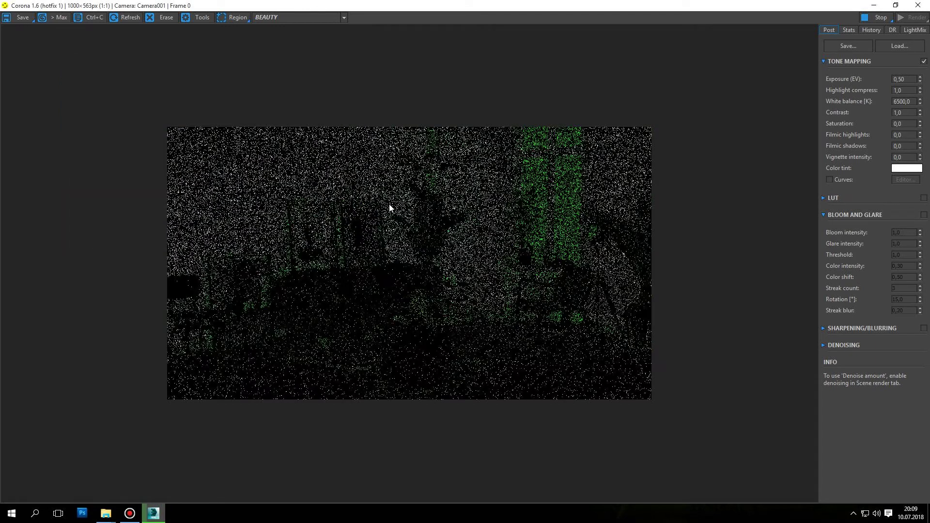
scroll(382, 211, "up", 2)
scroll(369, 215, "down", 2)
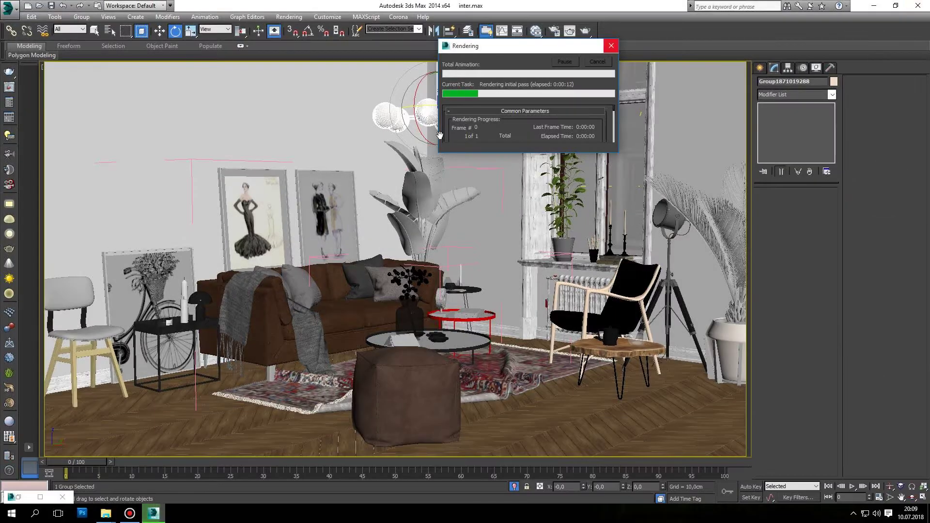
Cancel and restart the render, dismissing the errors again and letting it refine.
left_click(611, 45)
right_click(398, 137)
left_click(398, 117)
left_click(588, 31)
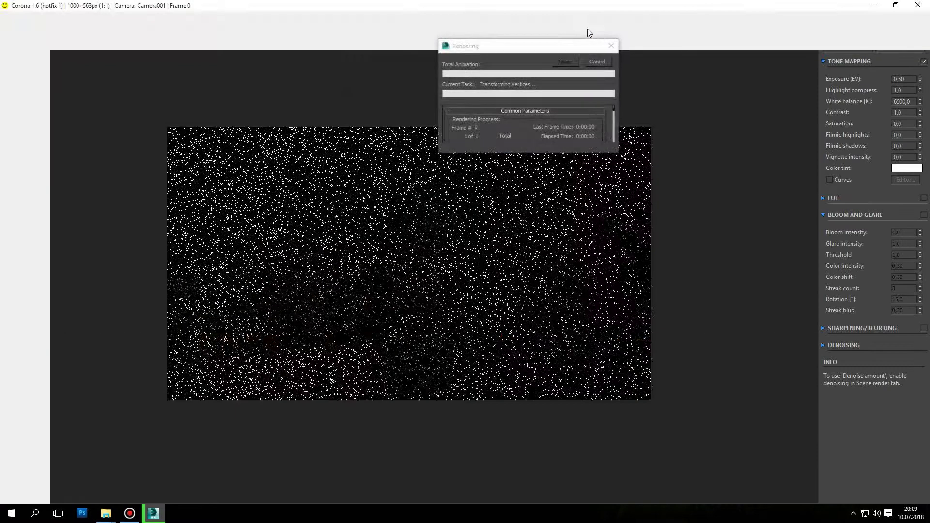
left_click(362, 70)
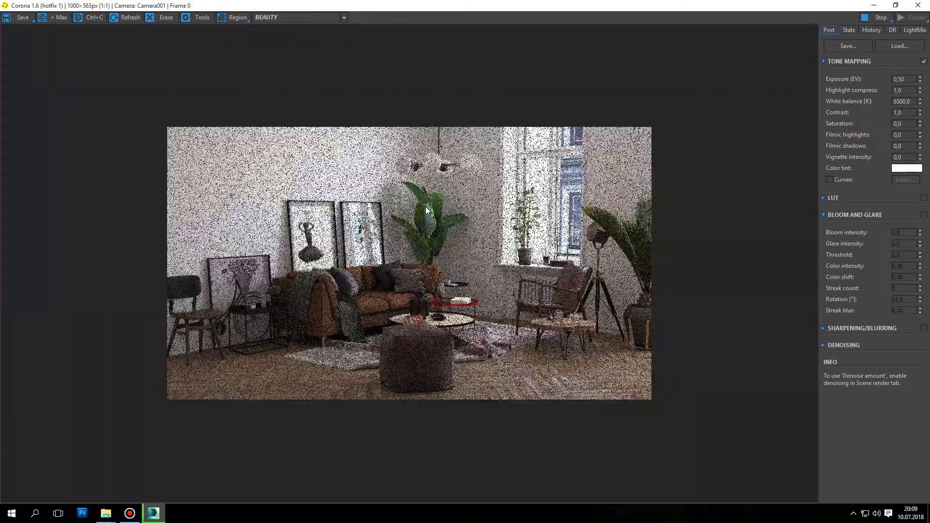
scroll(427, 210, "up", 1)
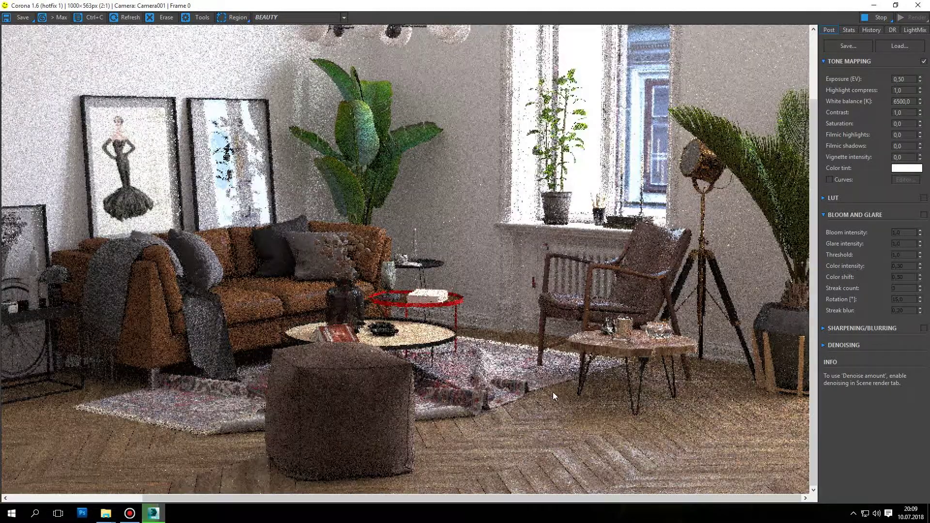
scroll(553, 392, "down", 1)
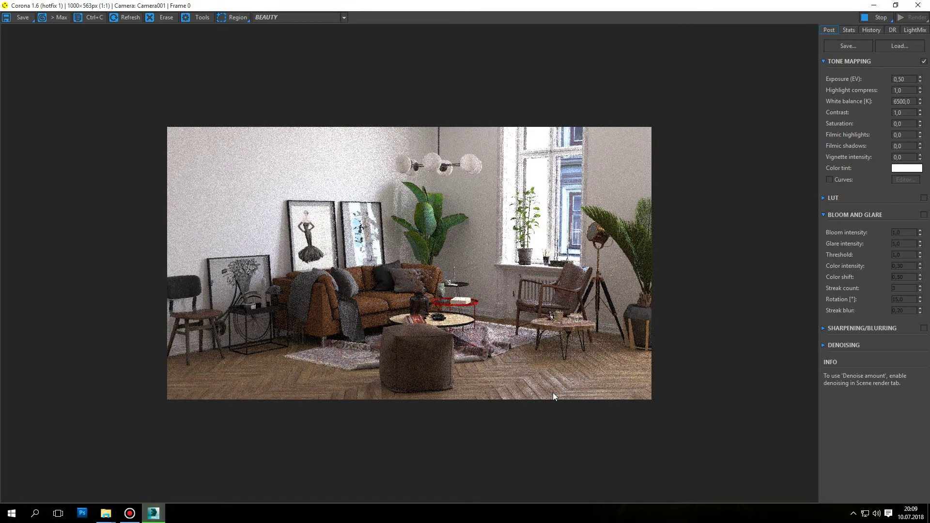